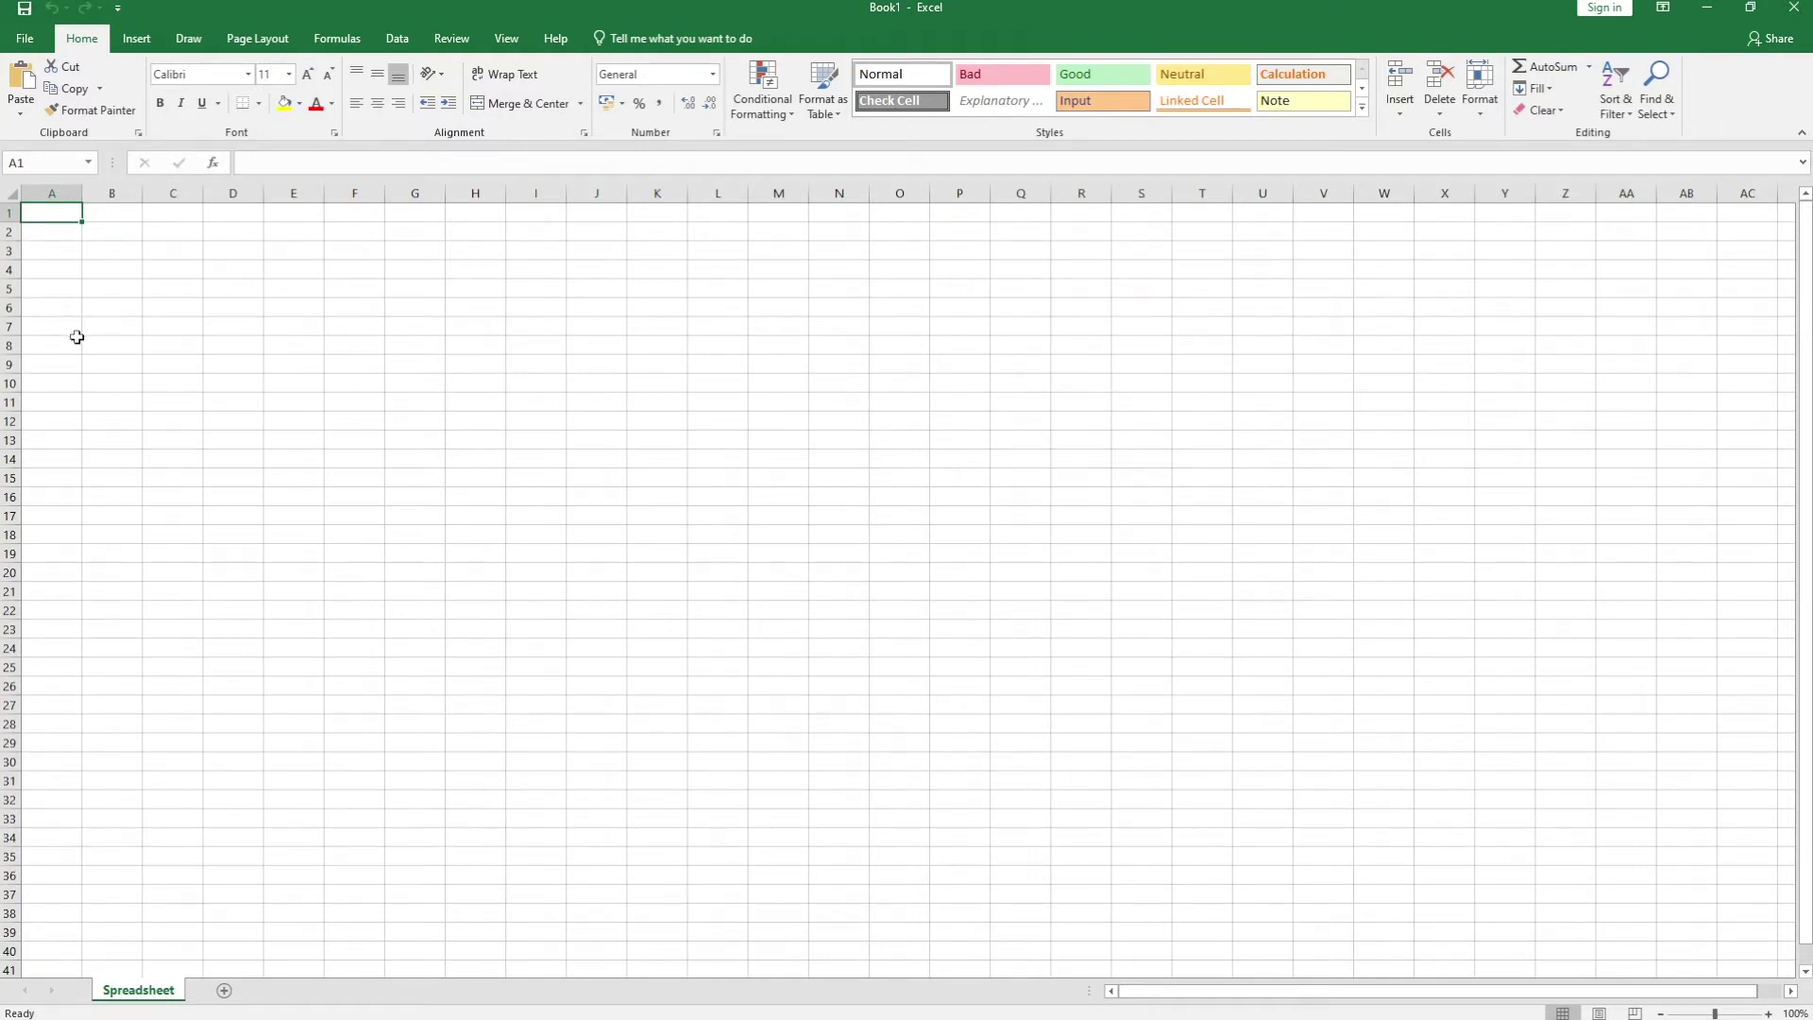
- Type the heading Item Name in A6, zoom to 130% and widen column A to 10.29
left_click(57, 309)
type("It")
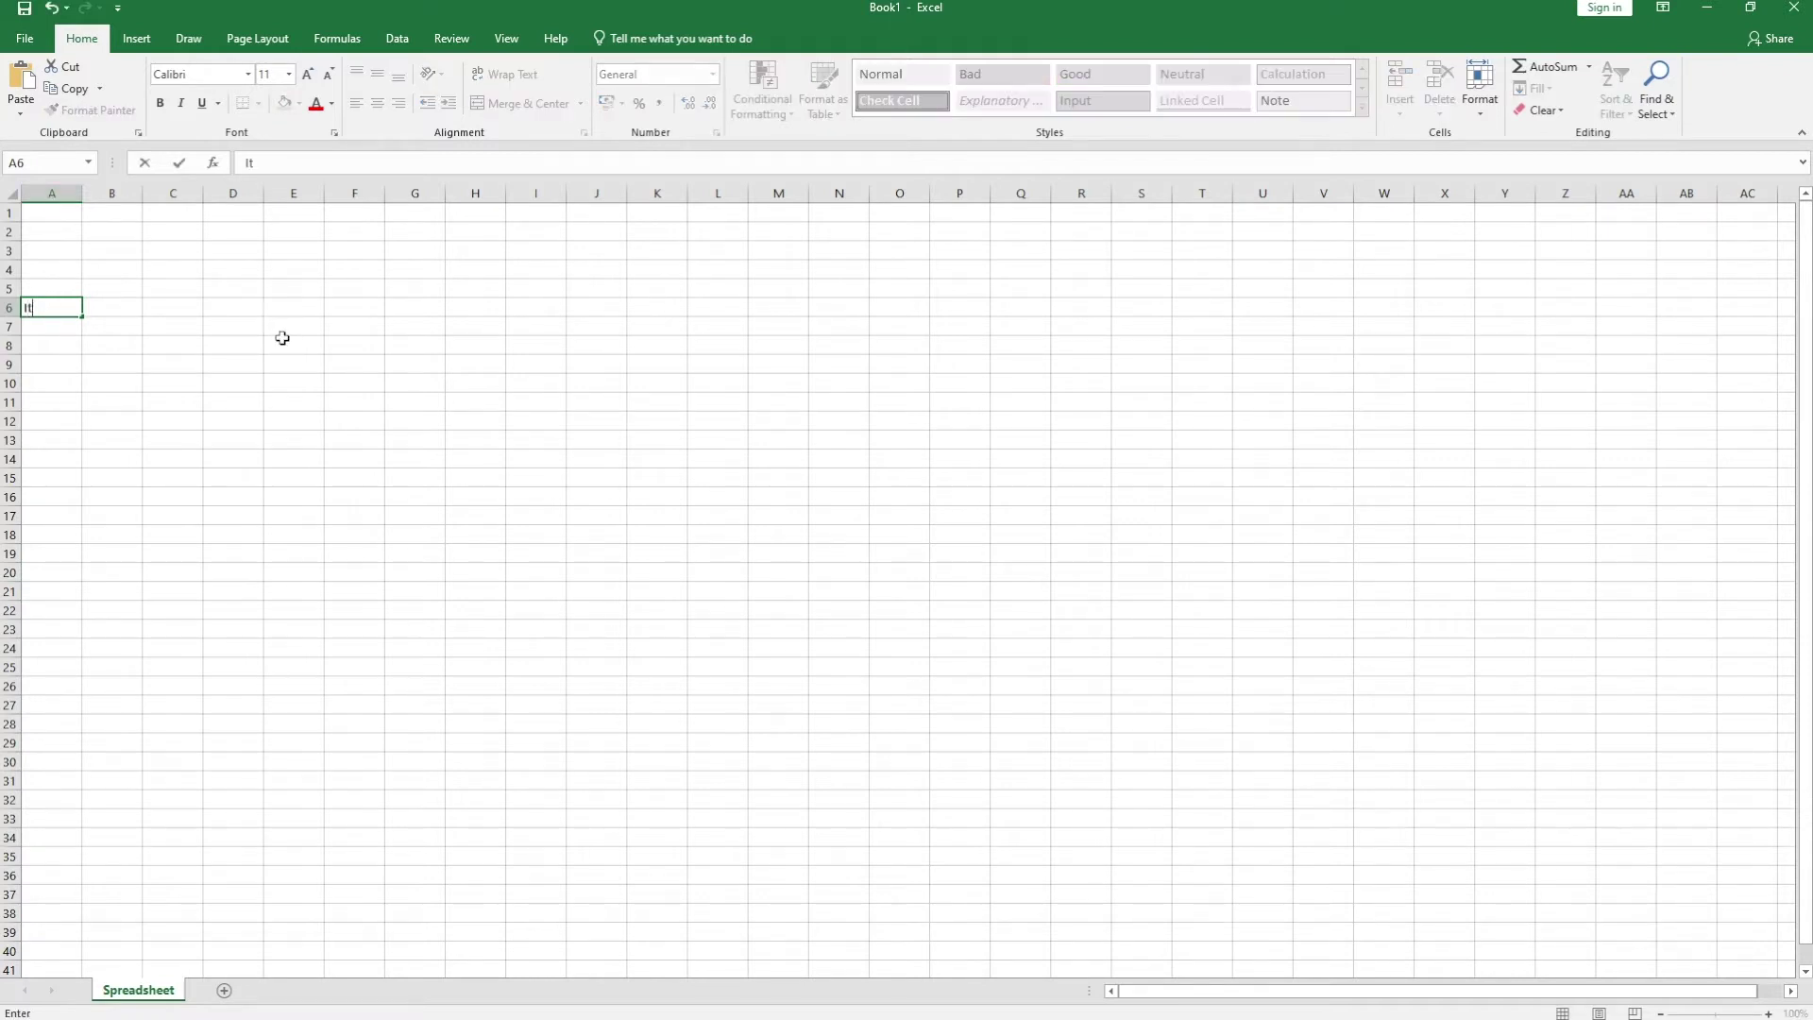
type("em Name")
key("Return")
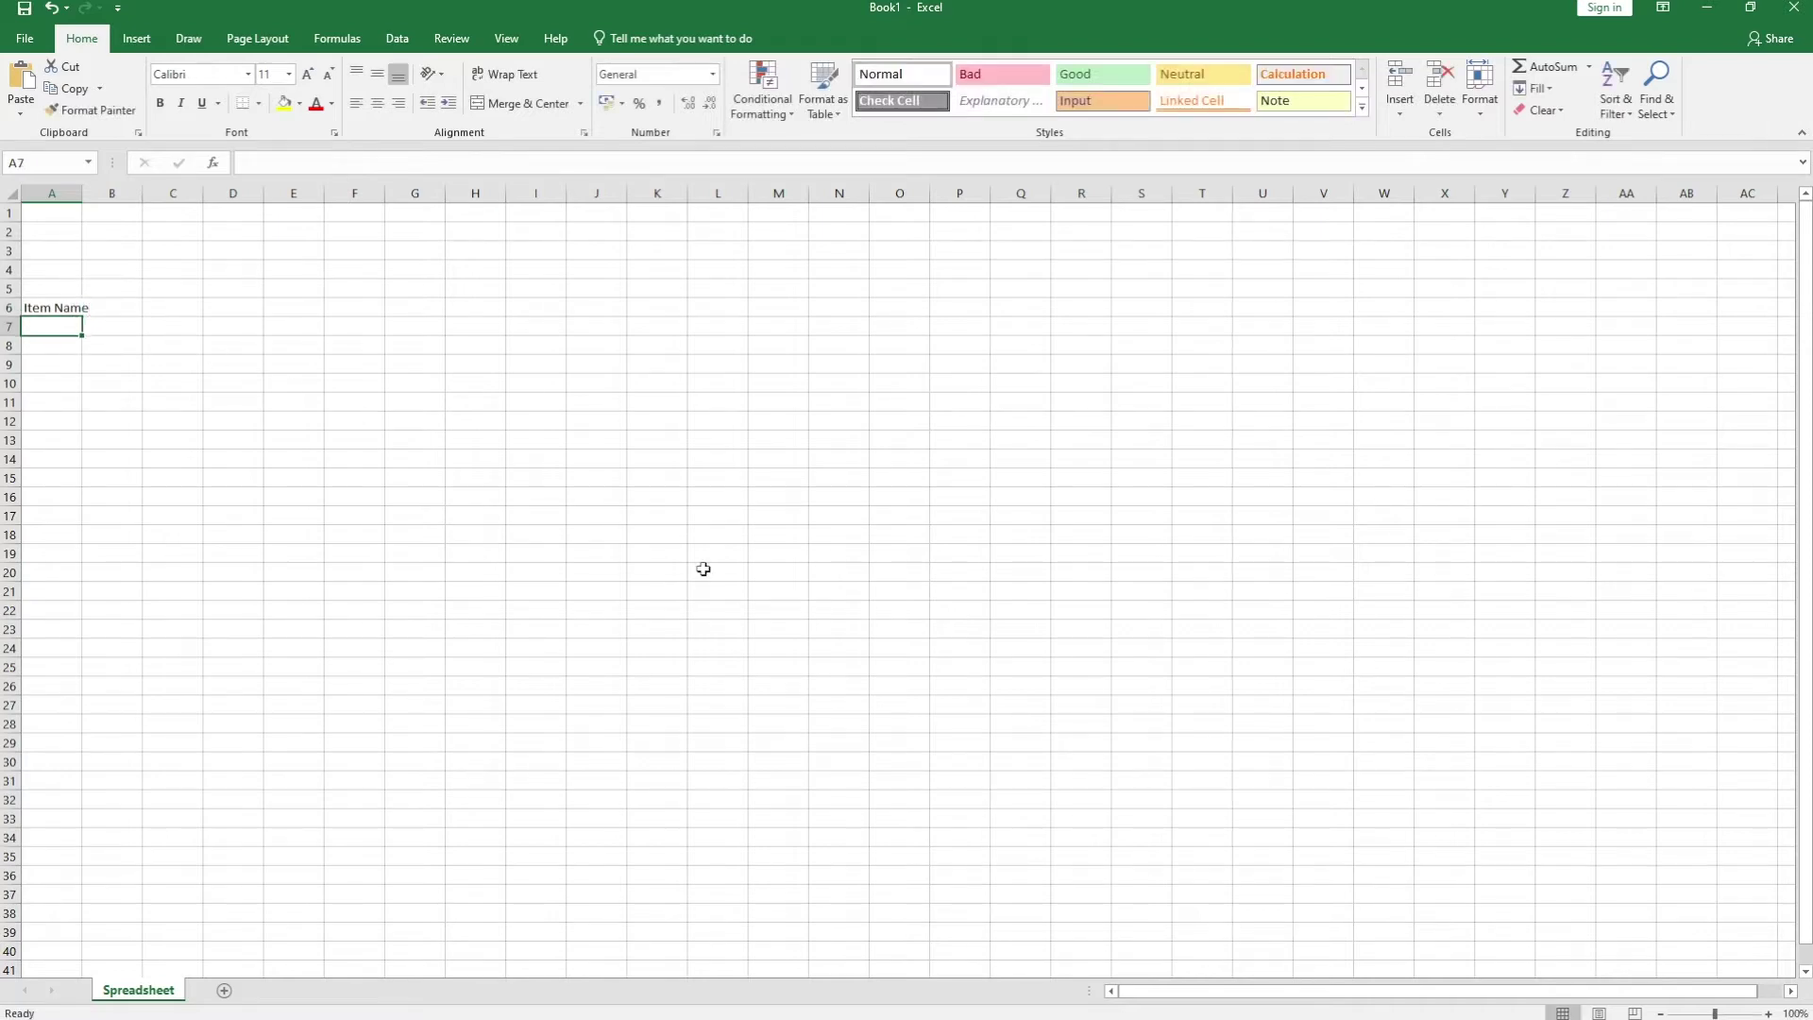
left_click(1766, 1013)
left_click(1767, 1012)
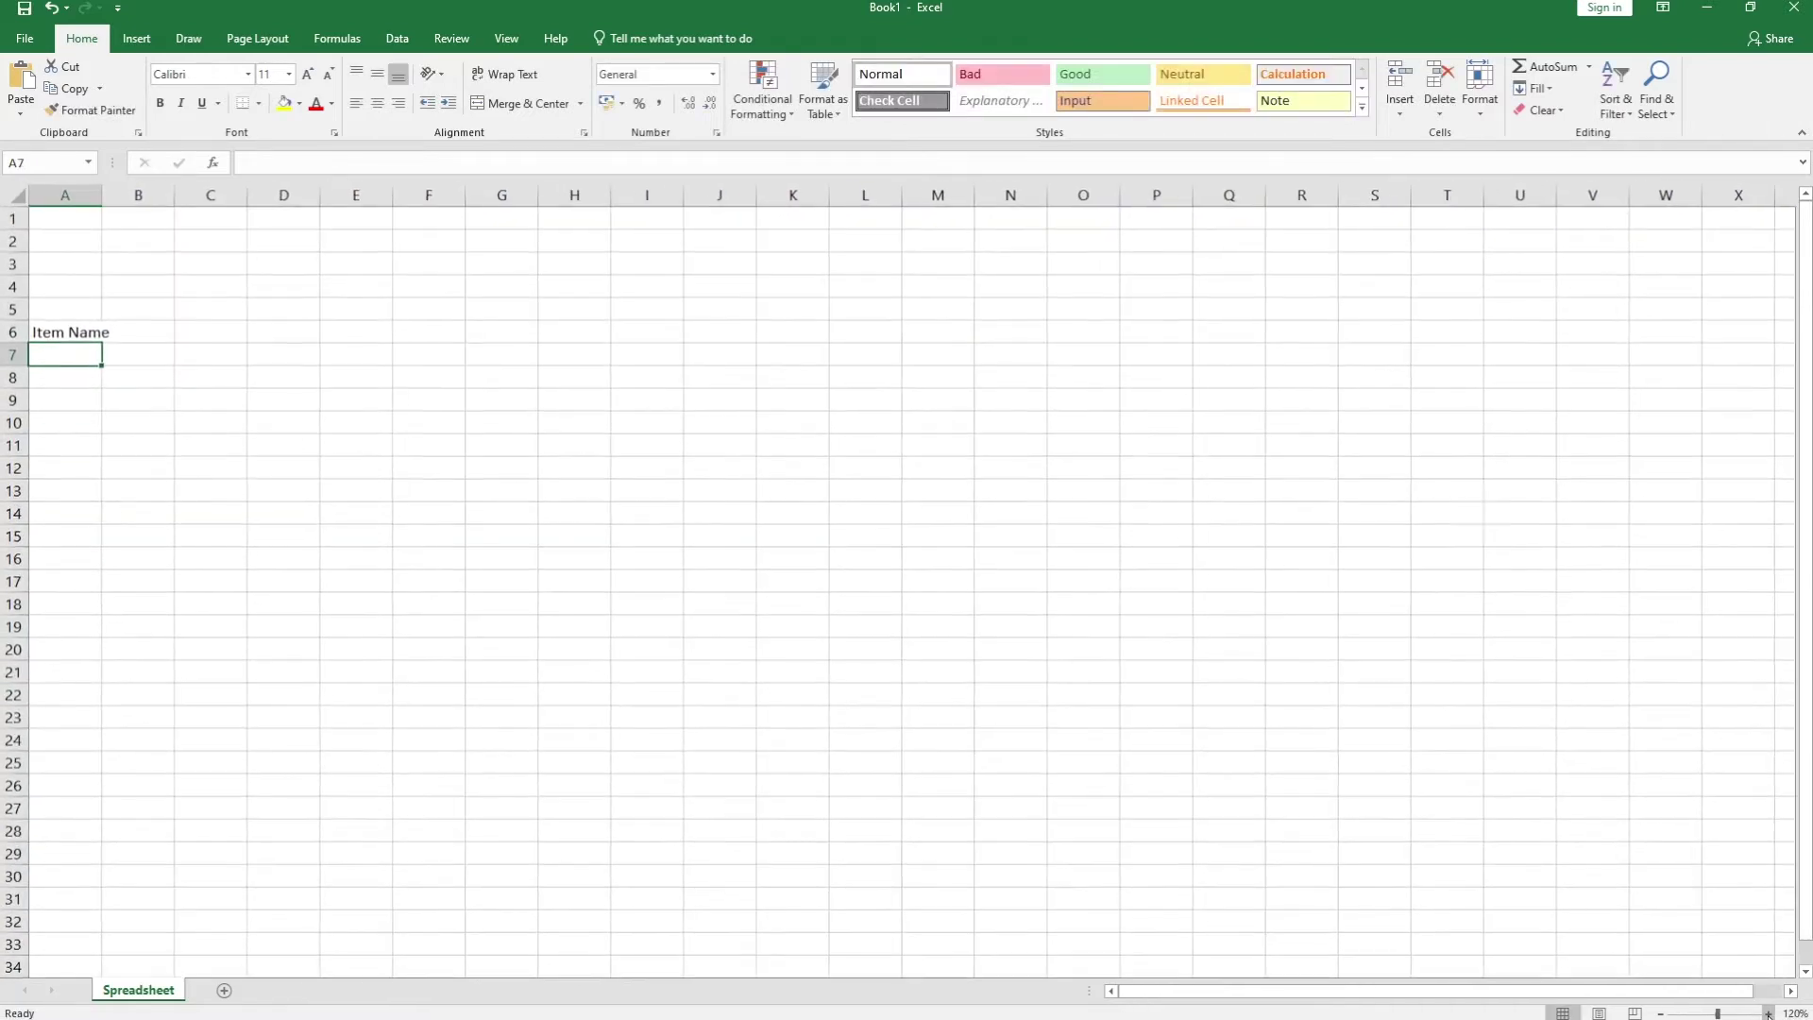
left_click(1766, 1012)
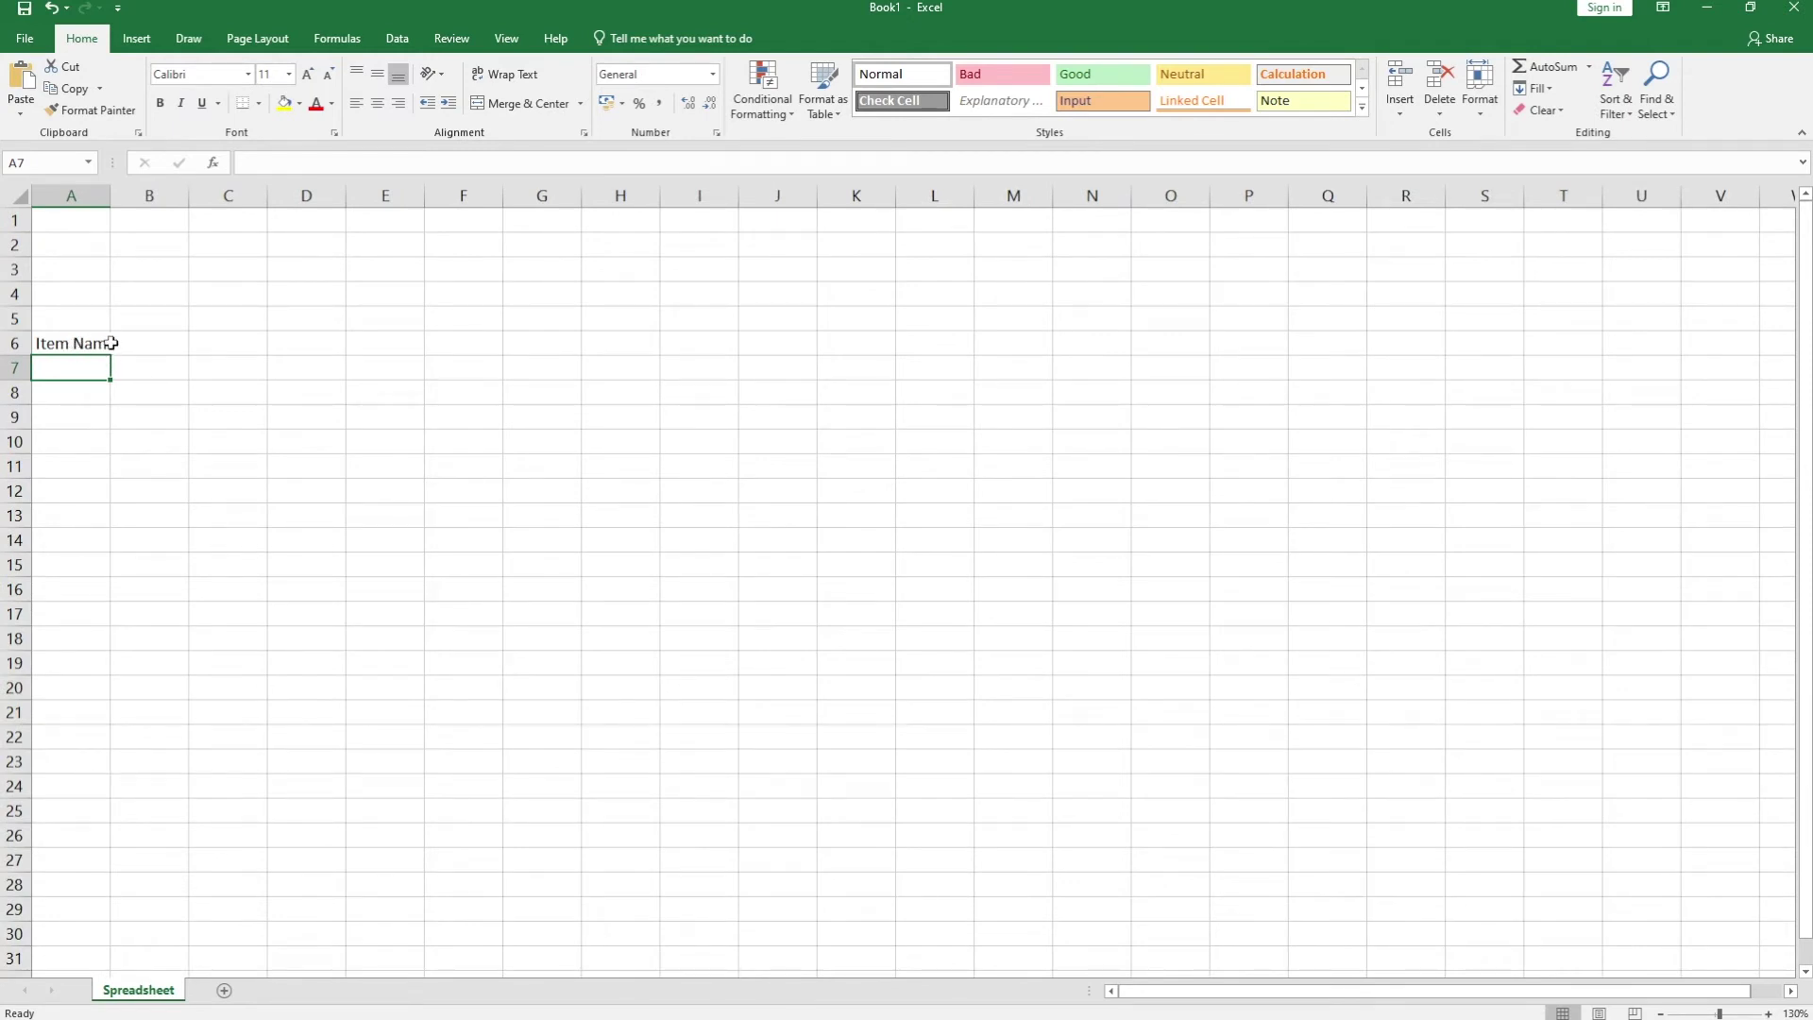
left_click_drag(111, 195, 126, 196)
- Enter the headings Cost Price, Sale Price, Profit and Stock in B6:E6
left_click(153, 343)
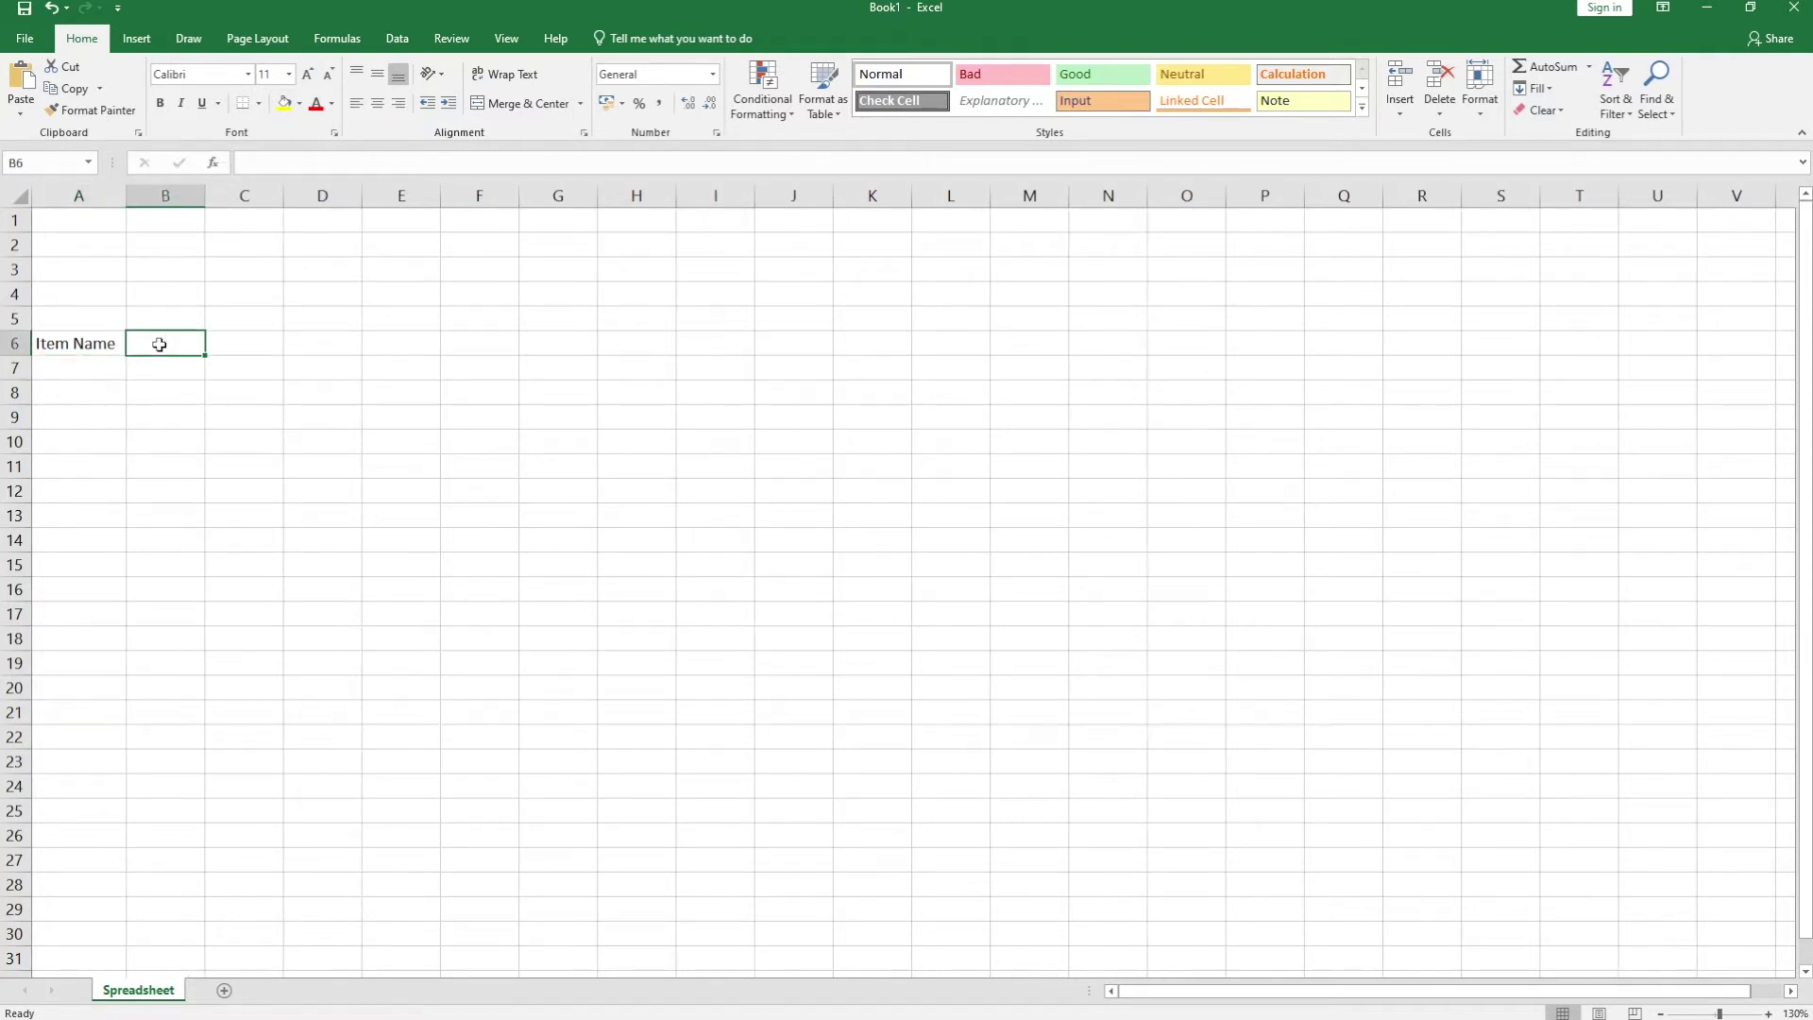
type("Co")
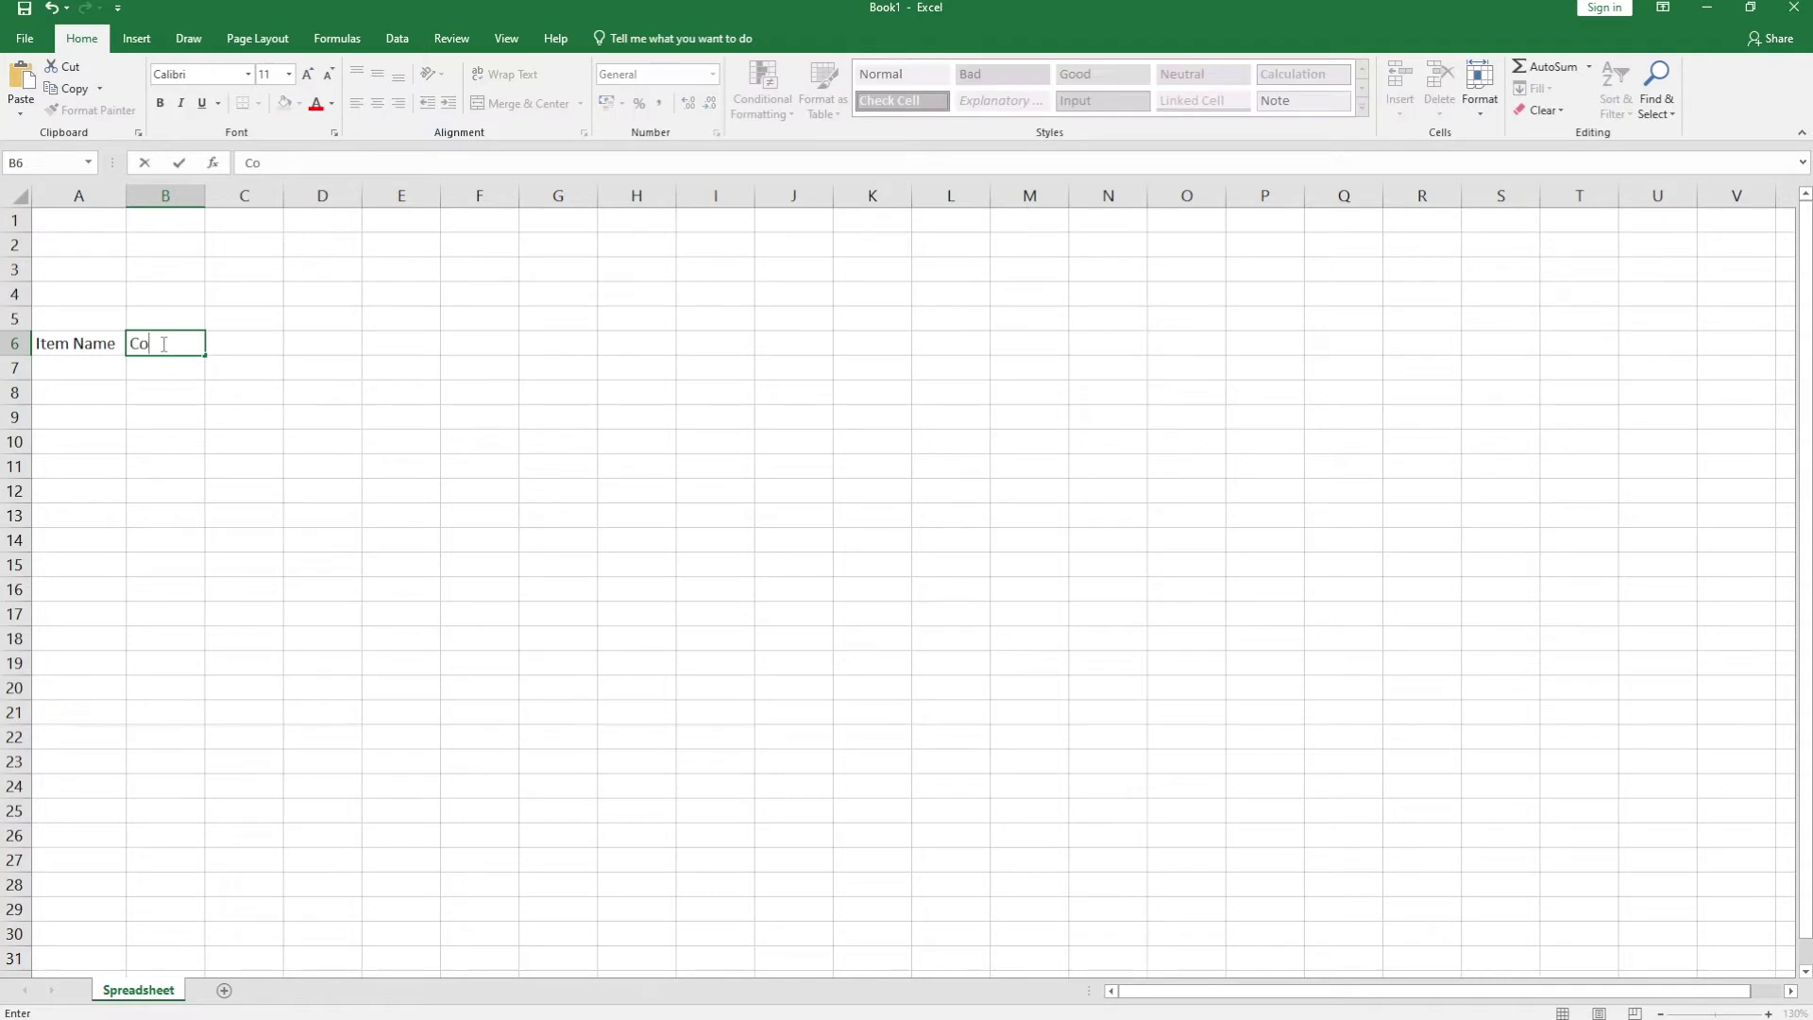
type("st Price")
left_click(252, 343)
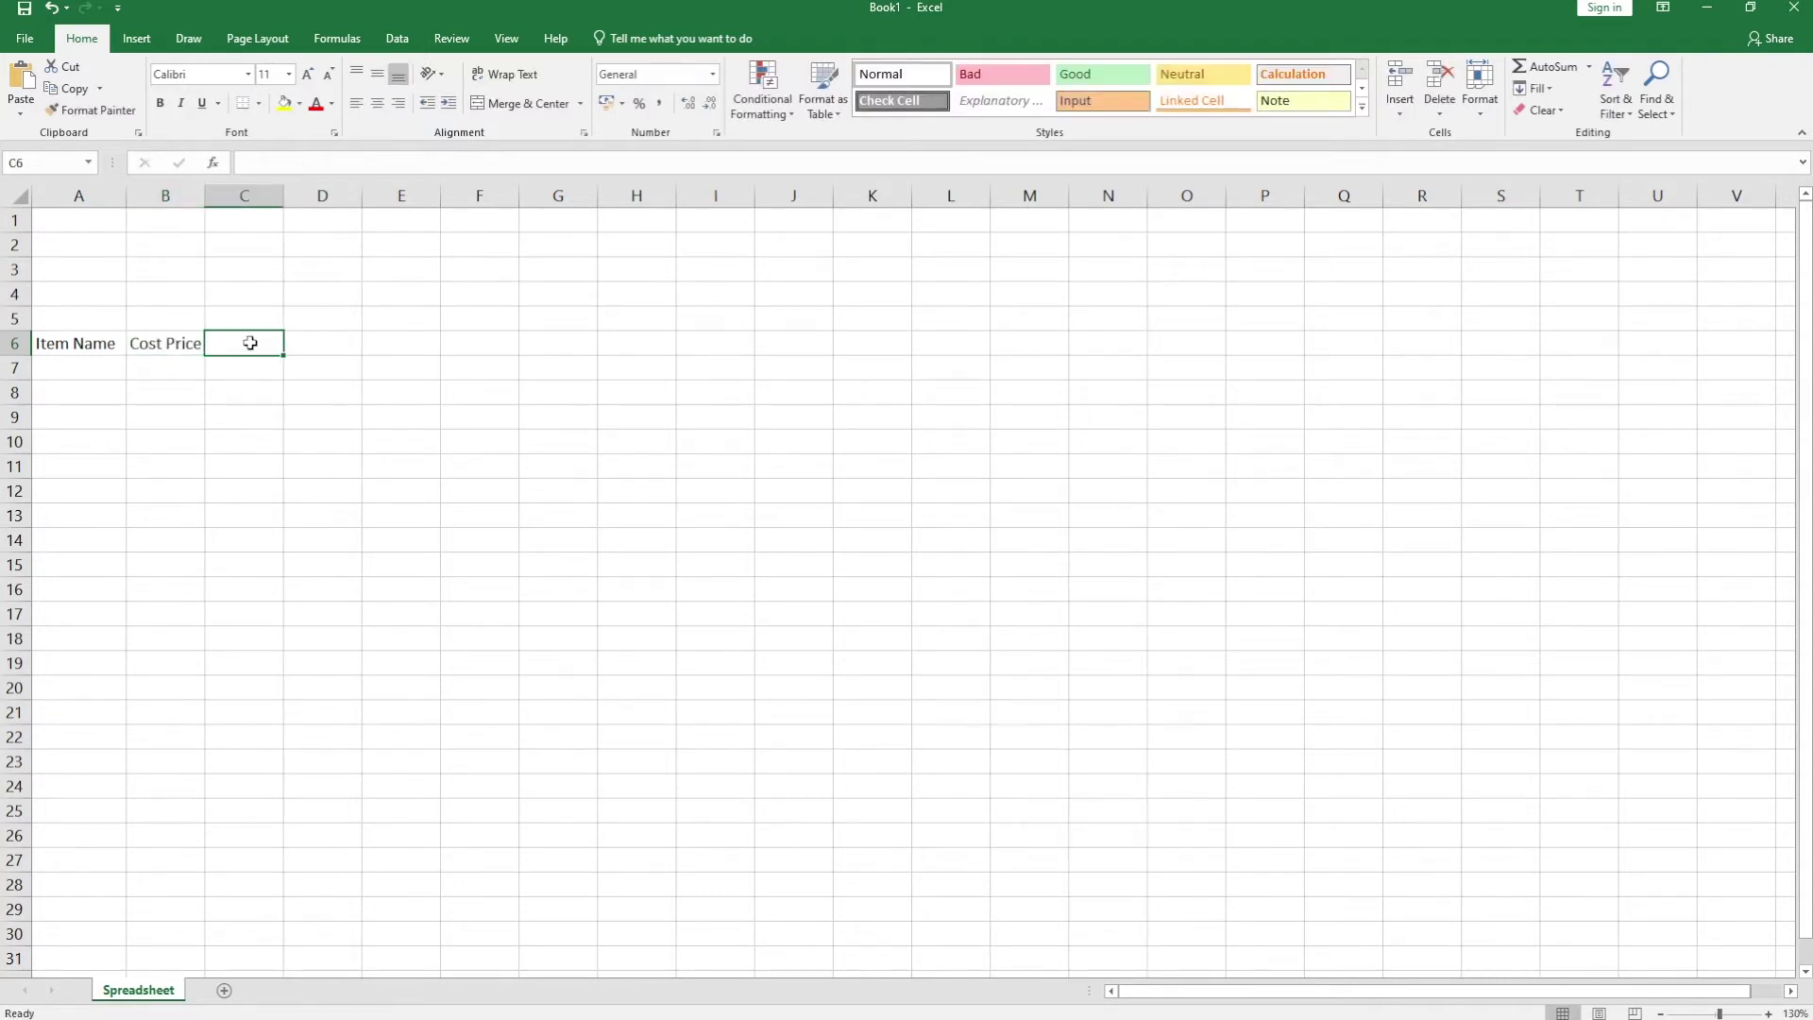
type("Sale Price")
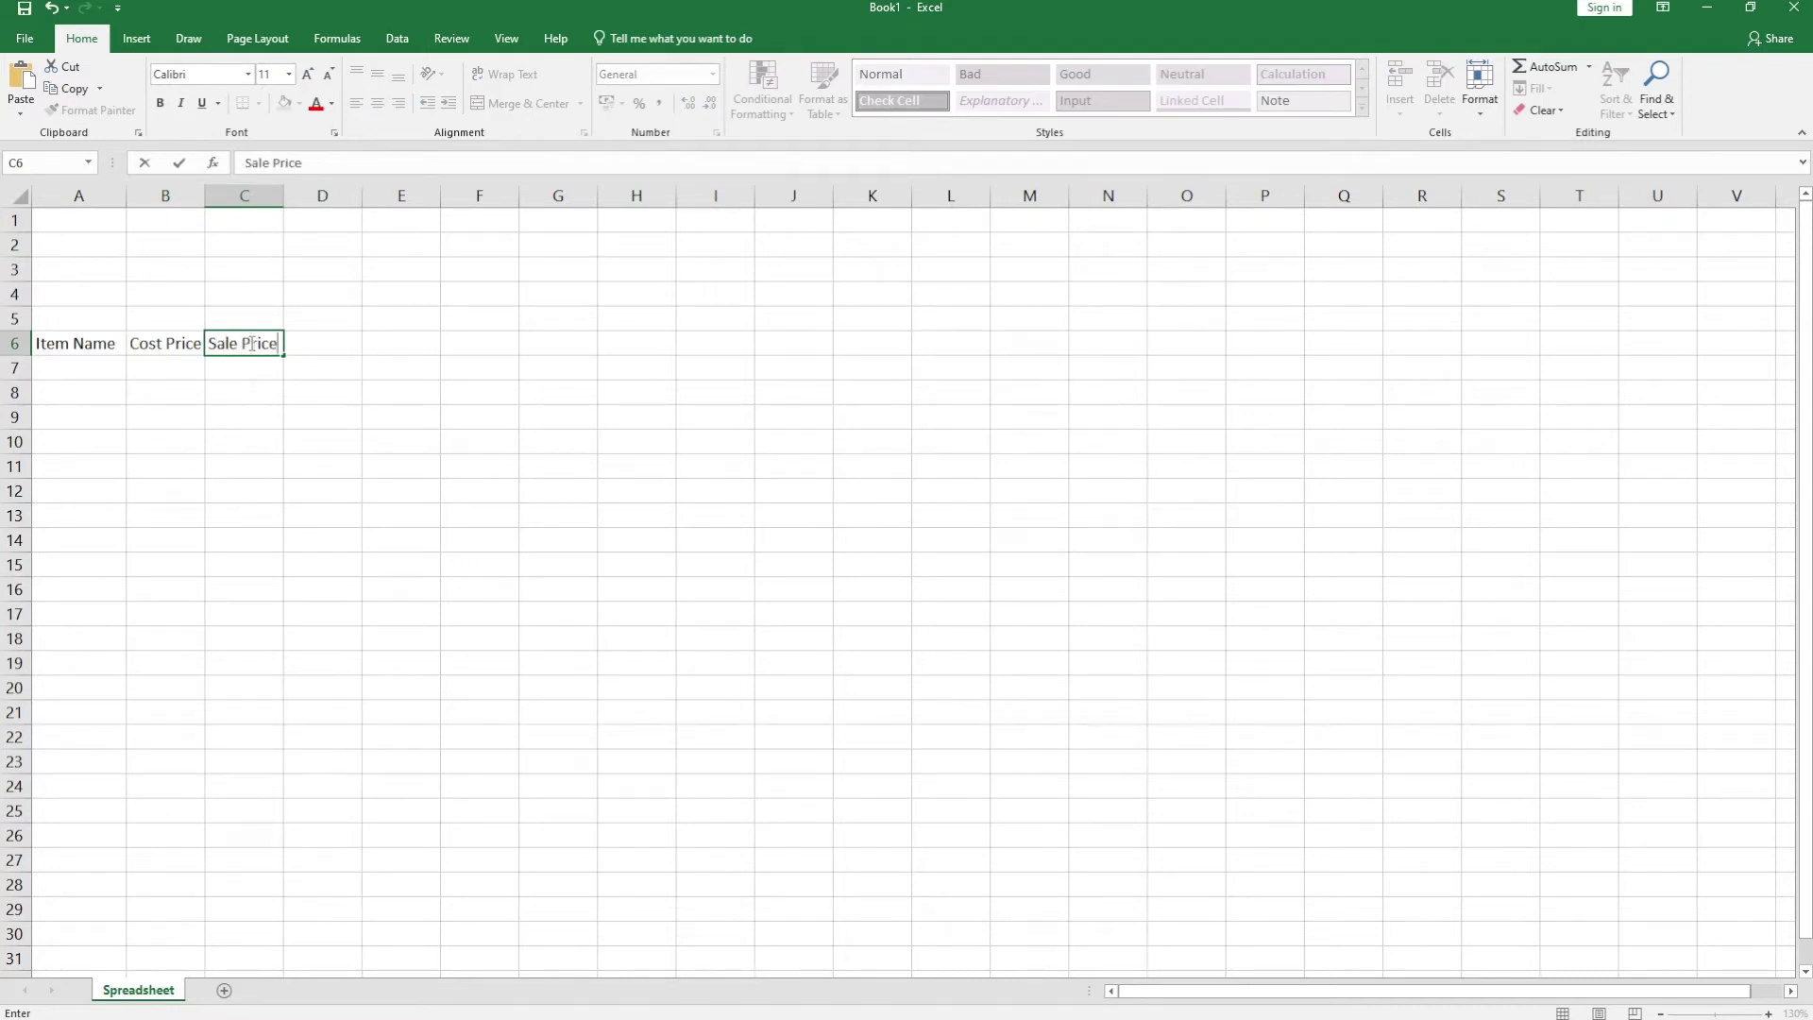
key("Tab")
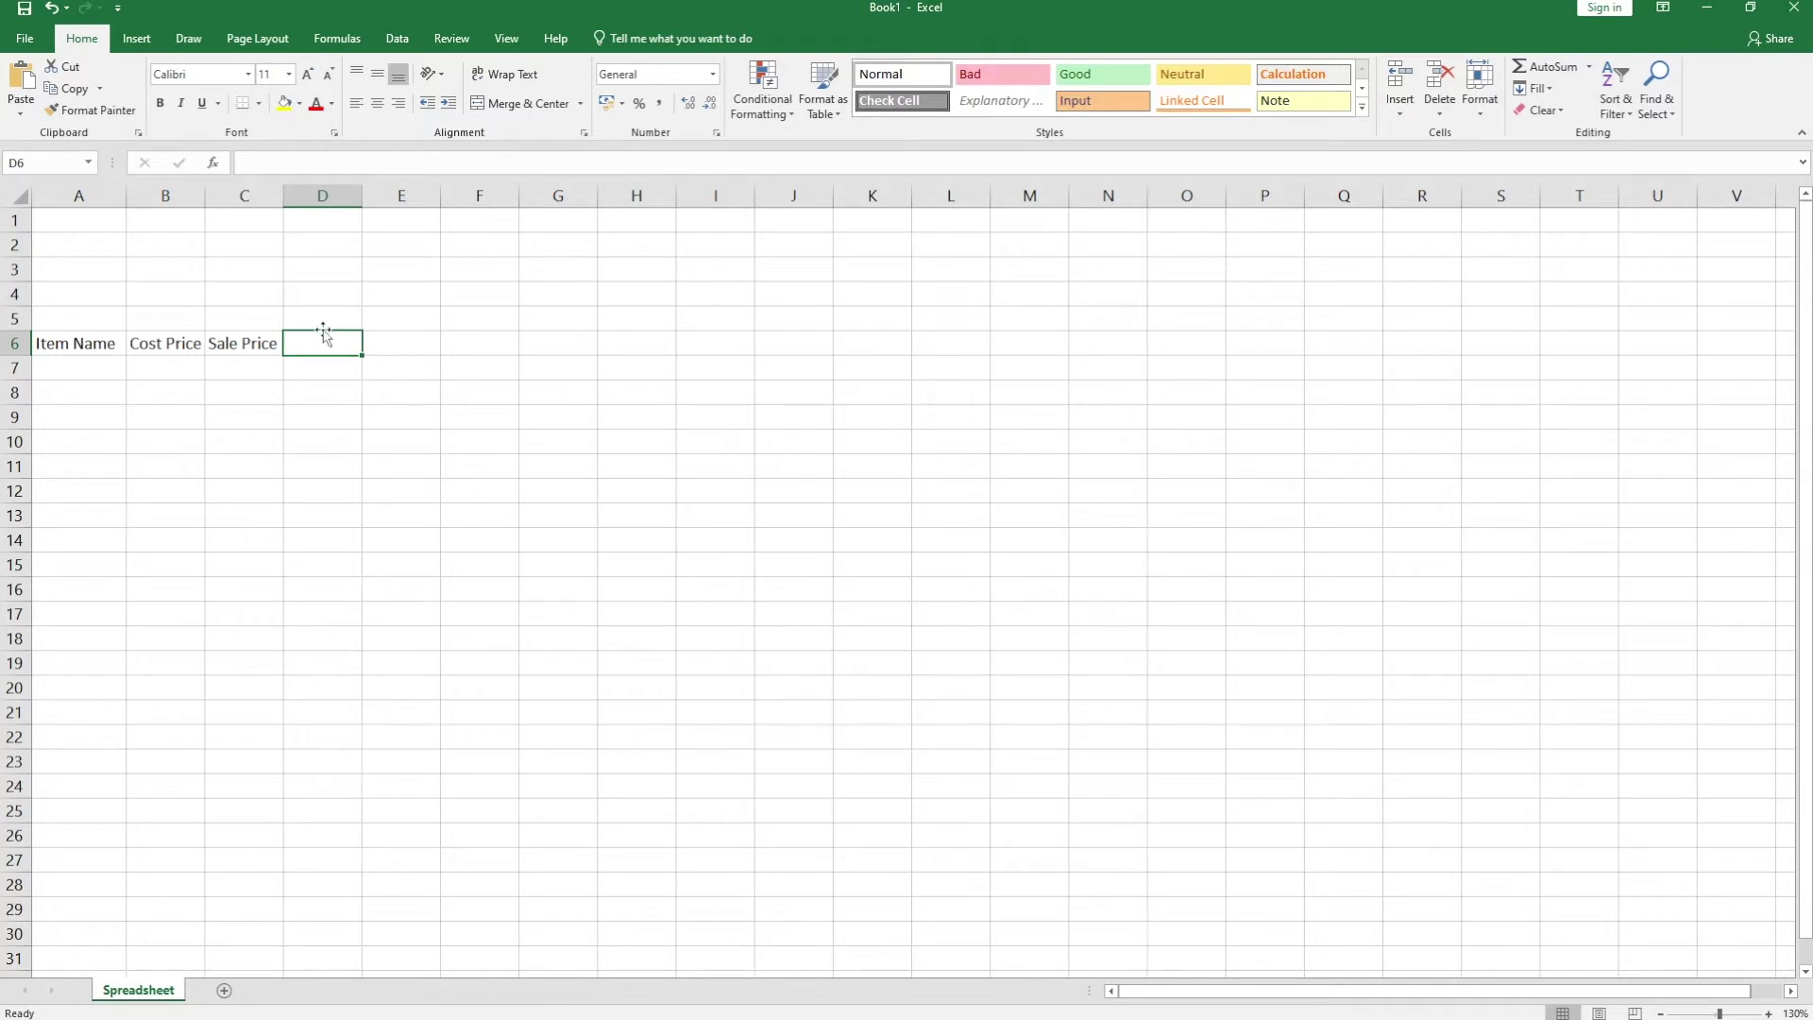
type("Pr")
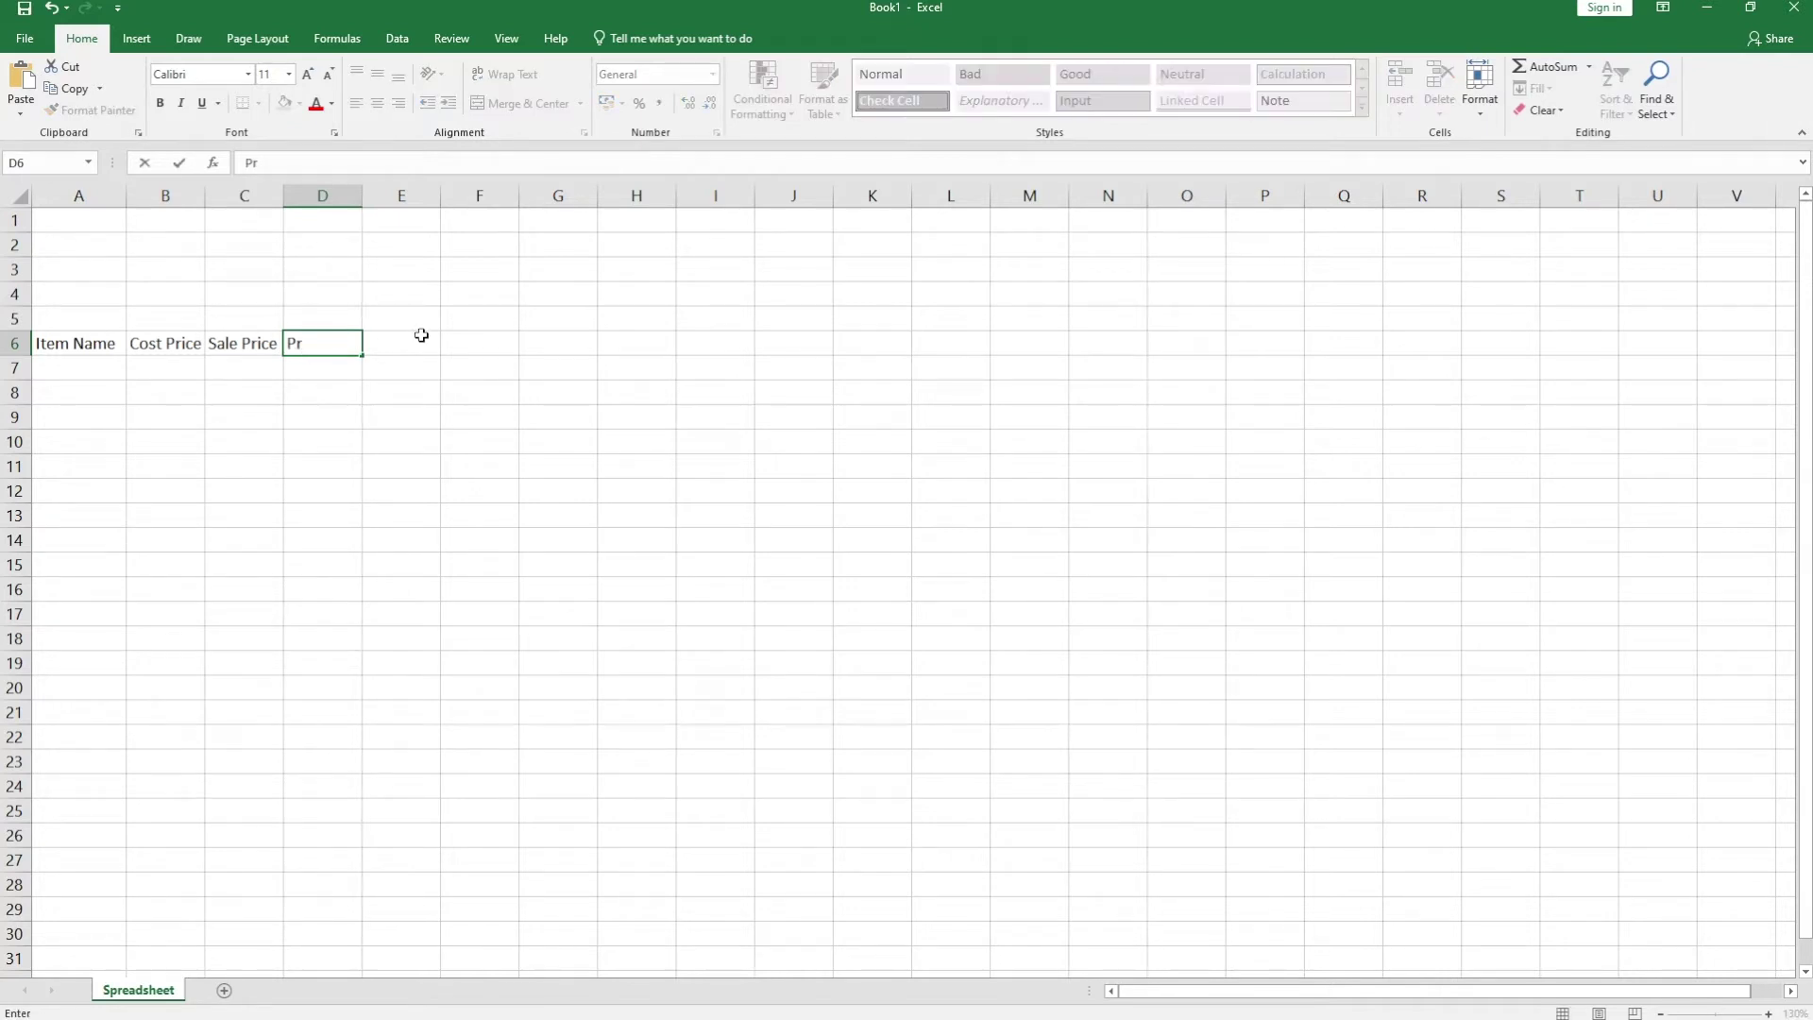
type("ofit")
left_click(421, 335)
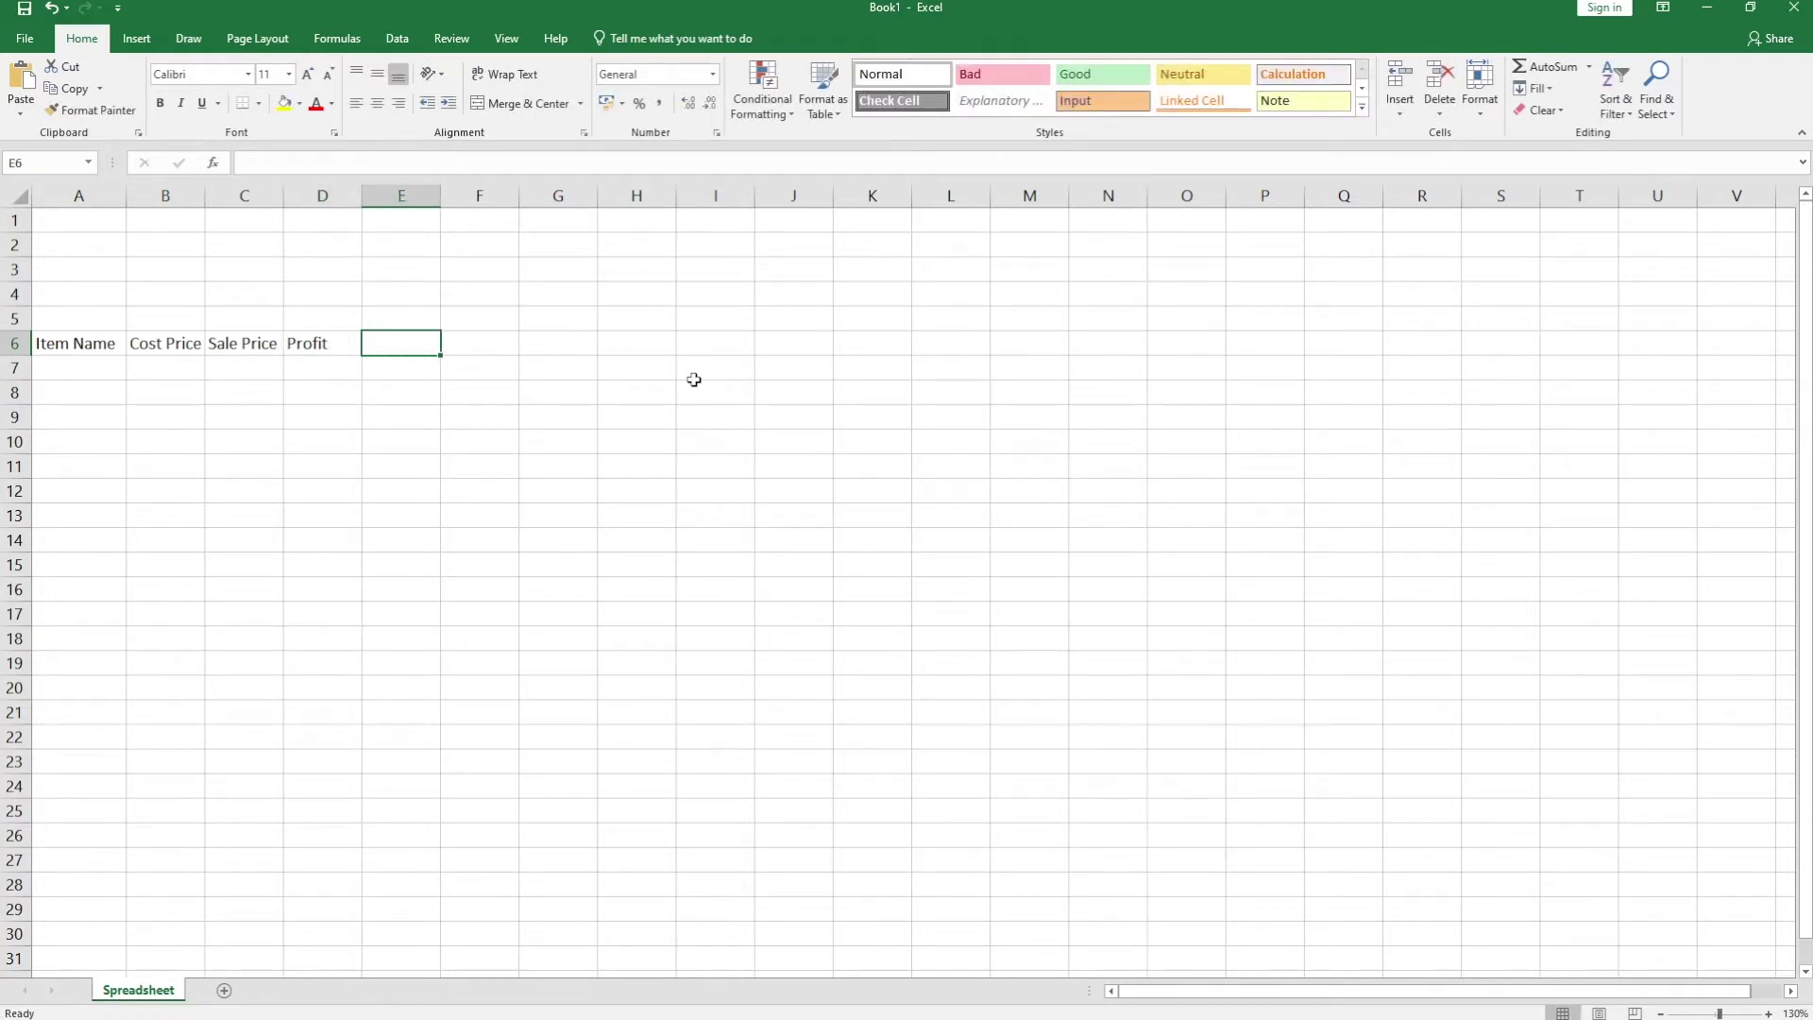
type("Stock")
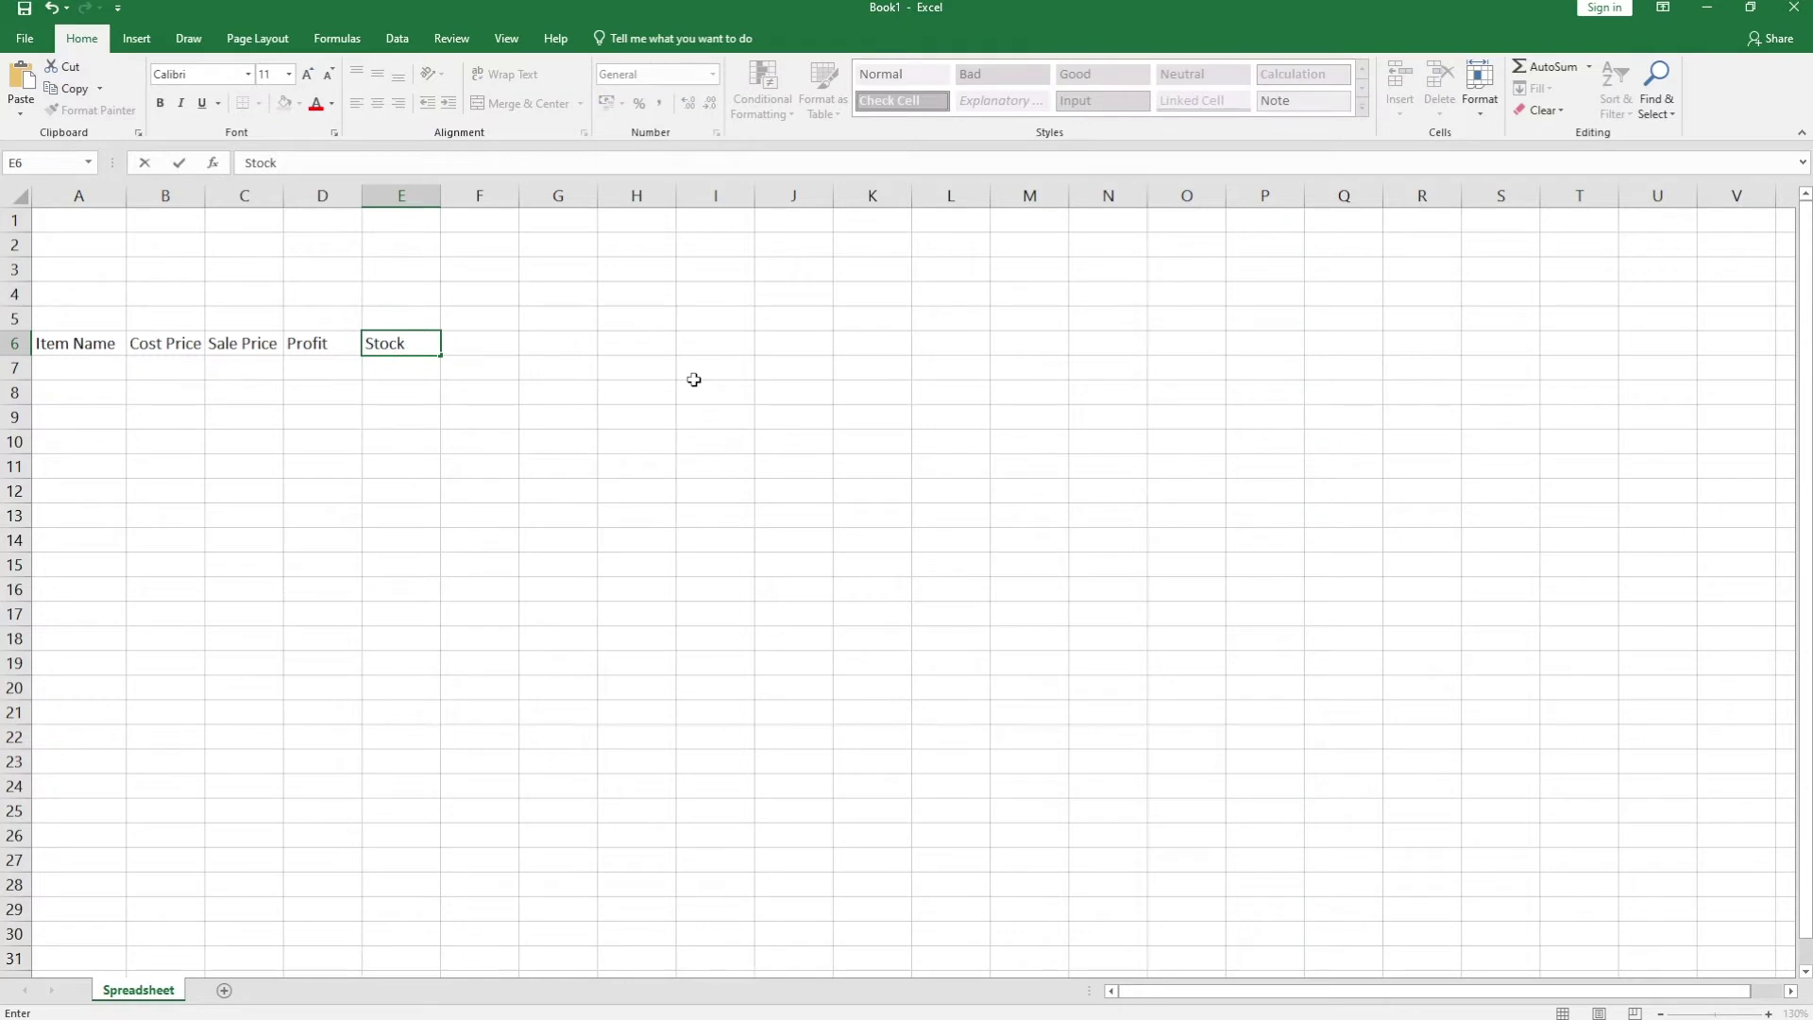
key("Tab")
- Enter the headings Week 1, Week 2, Week 3 and Week 4 in F6:I6
type("Week 1")
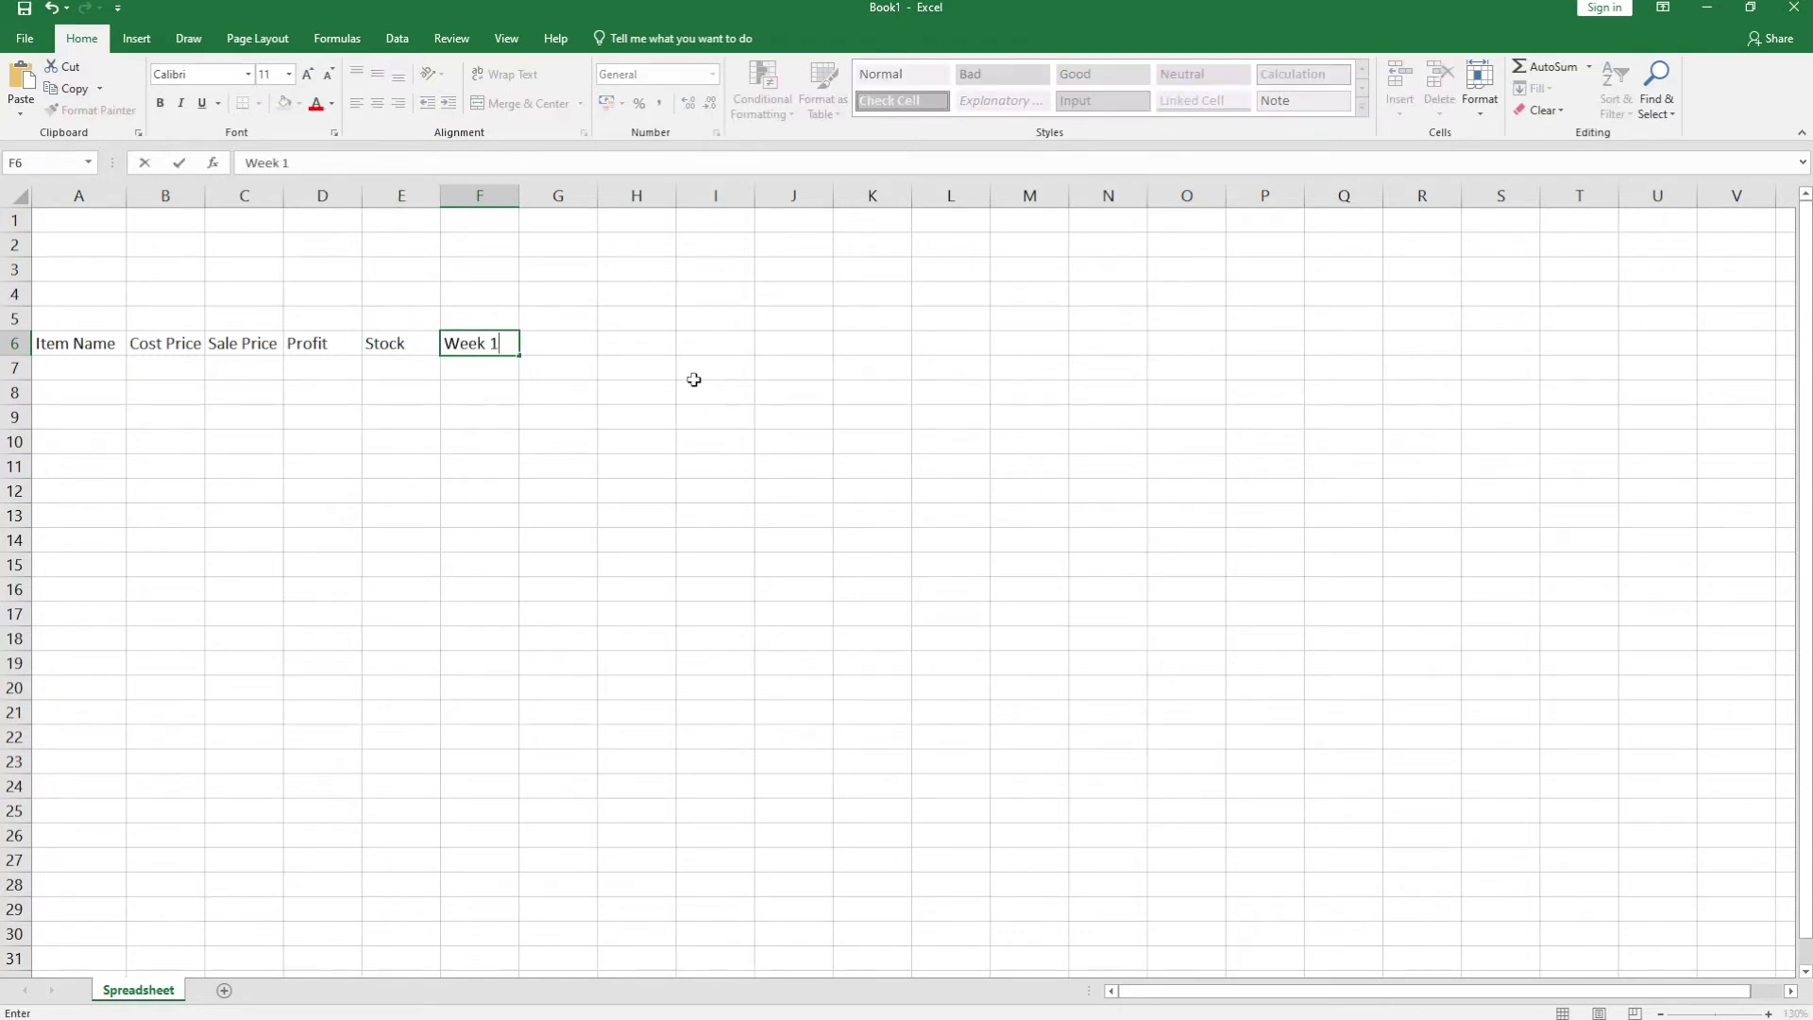
key("Tab")
type("Week 2")
key("Tab")
type("Week")
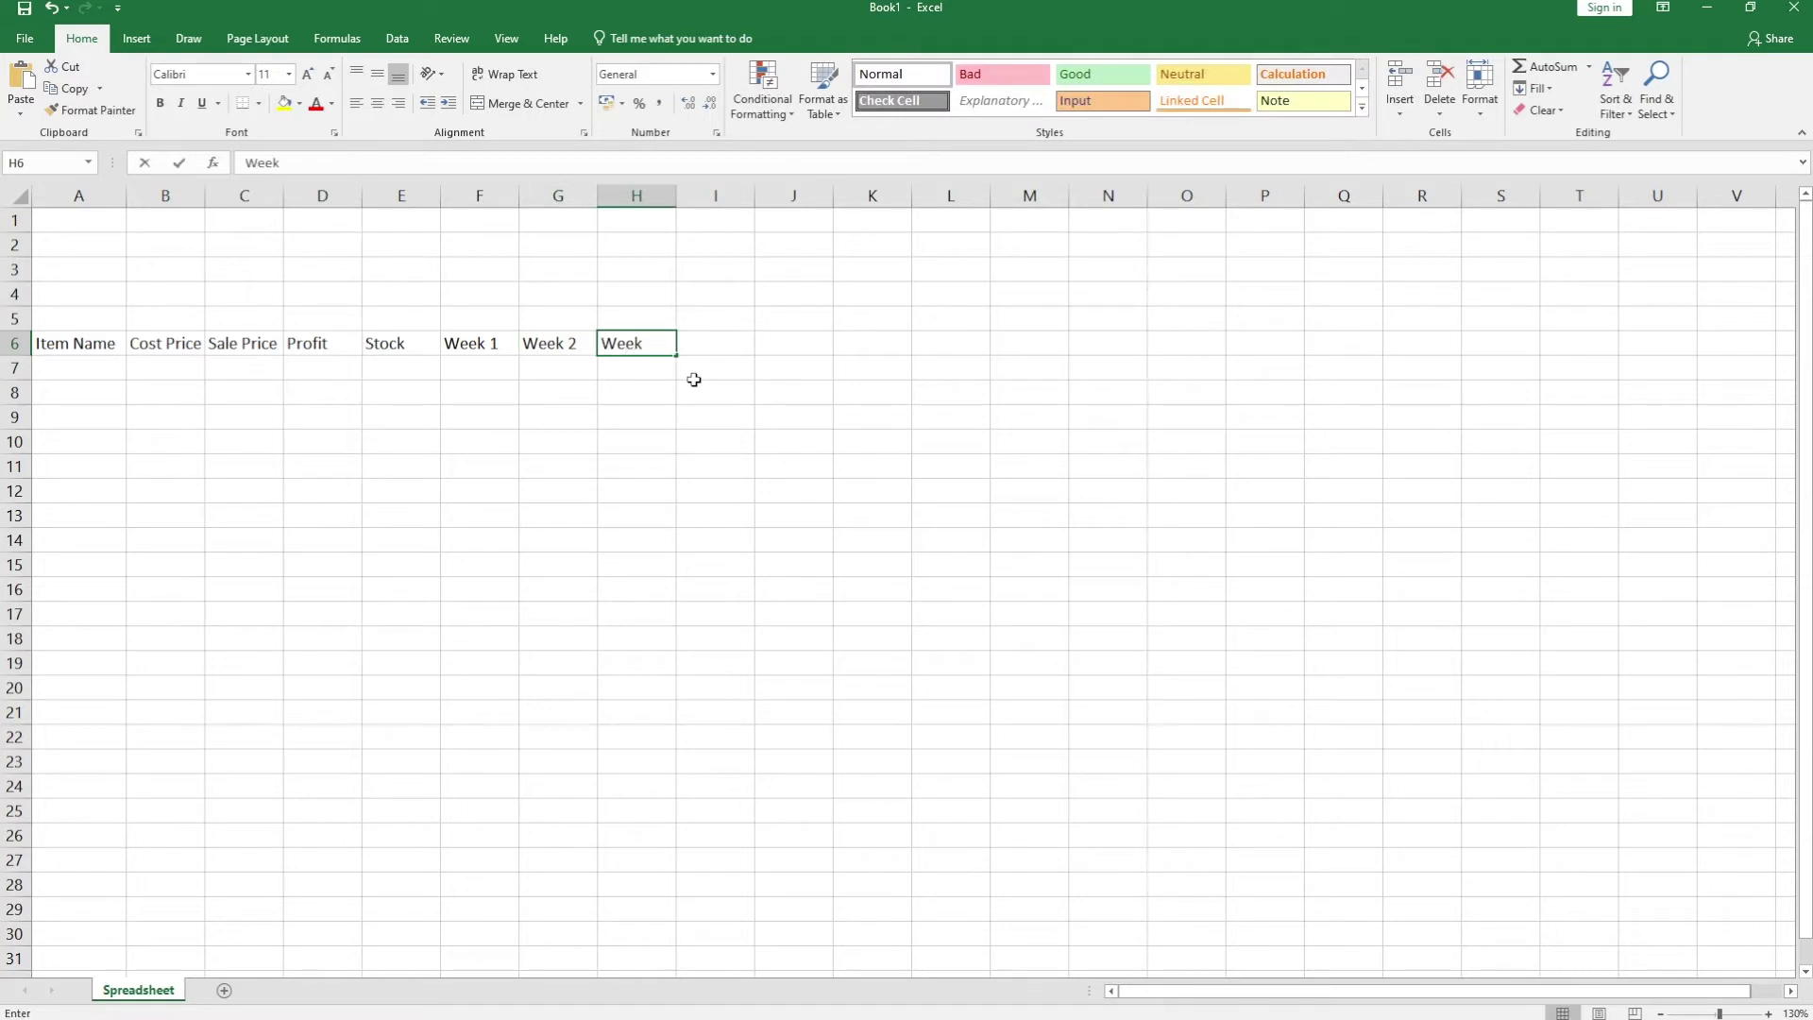
type(" 3")
key("Tab")
type("Week 4")
key("Tab")
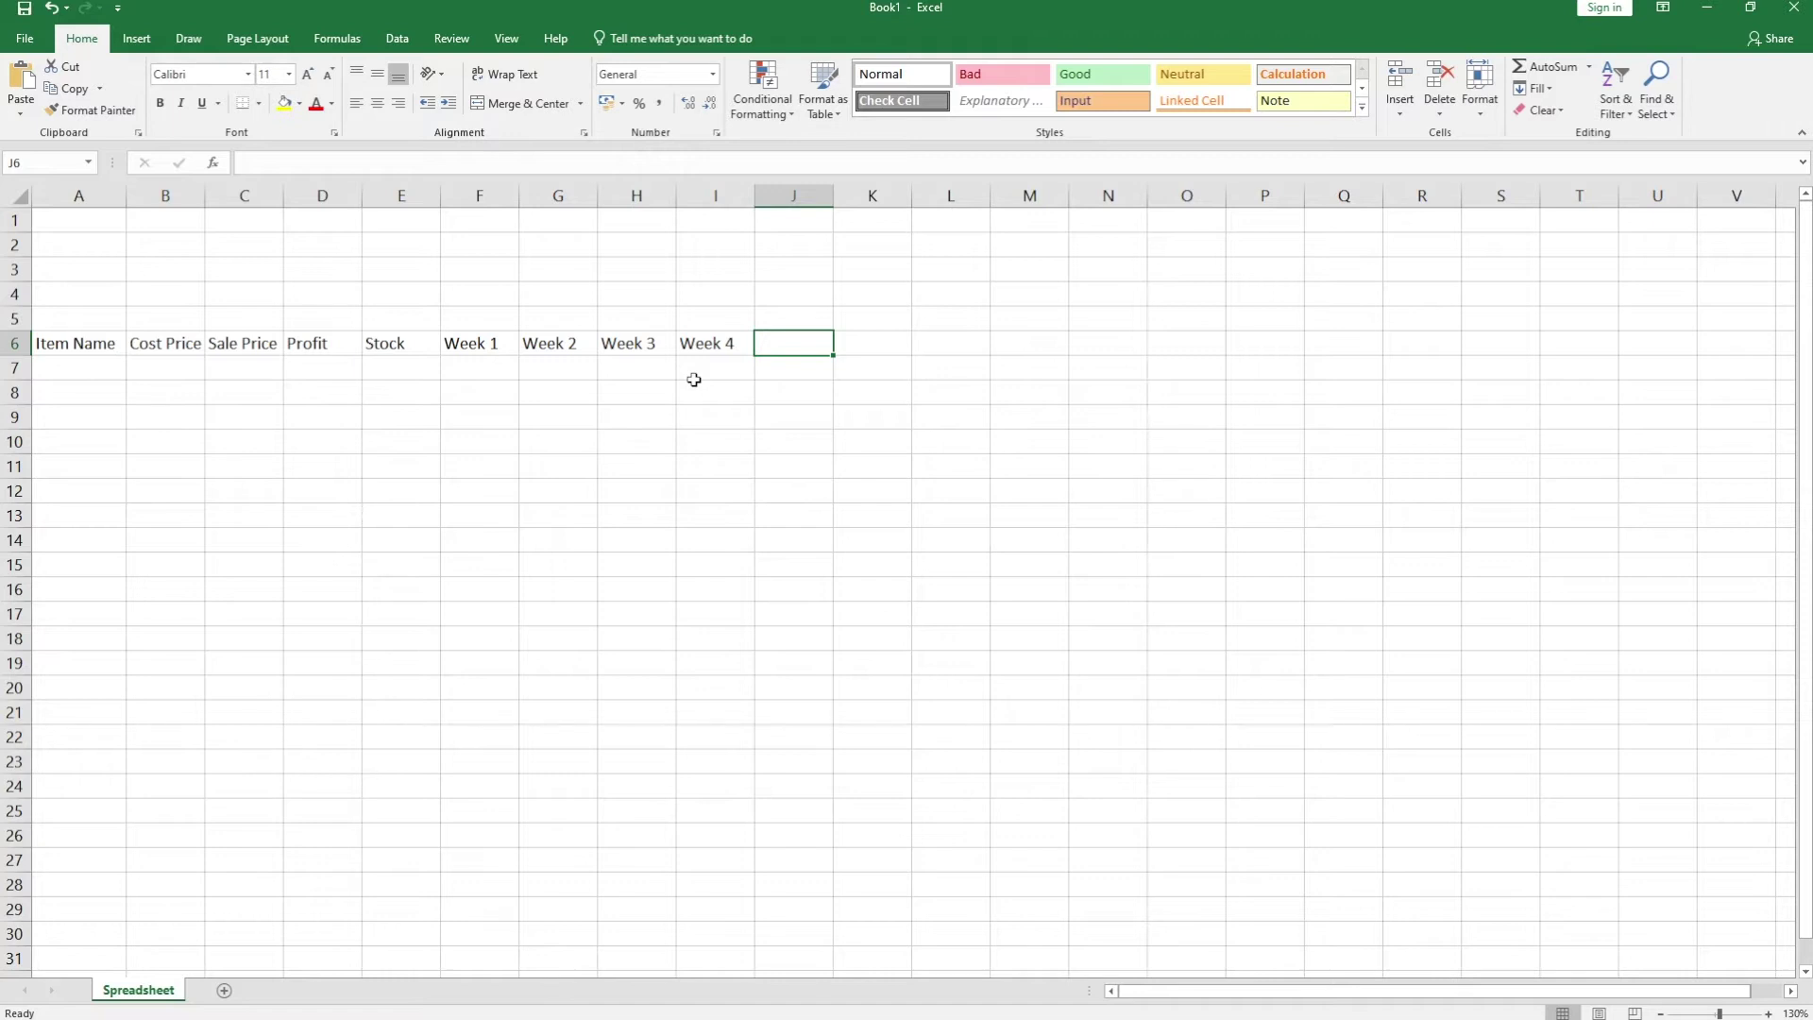
- Enter the headings Total Sold, Total Profit and Stock Left in J6:L6
type("Total Sold")
key("Tab")
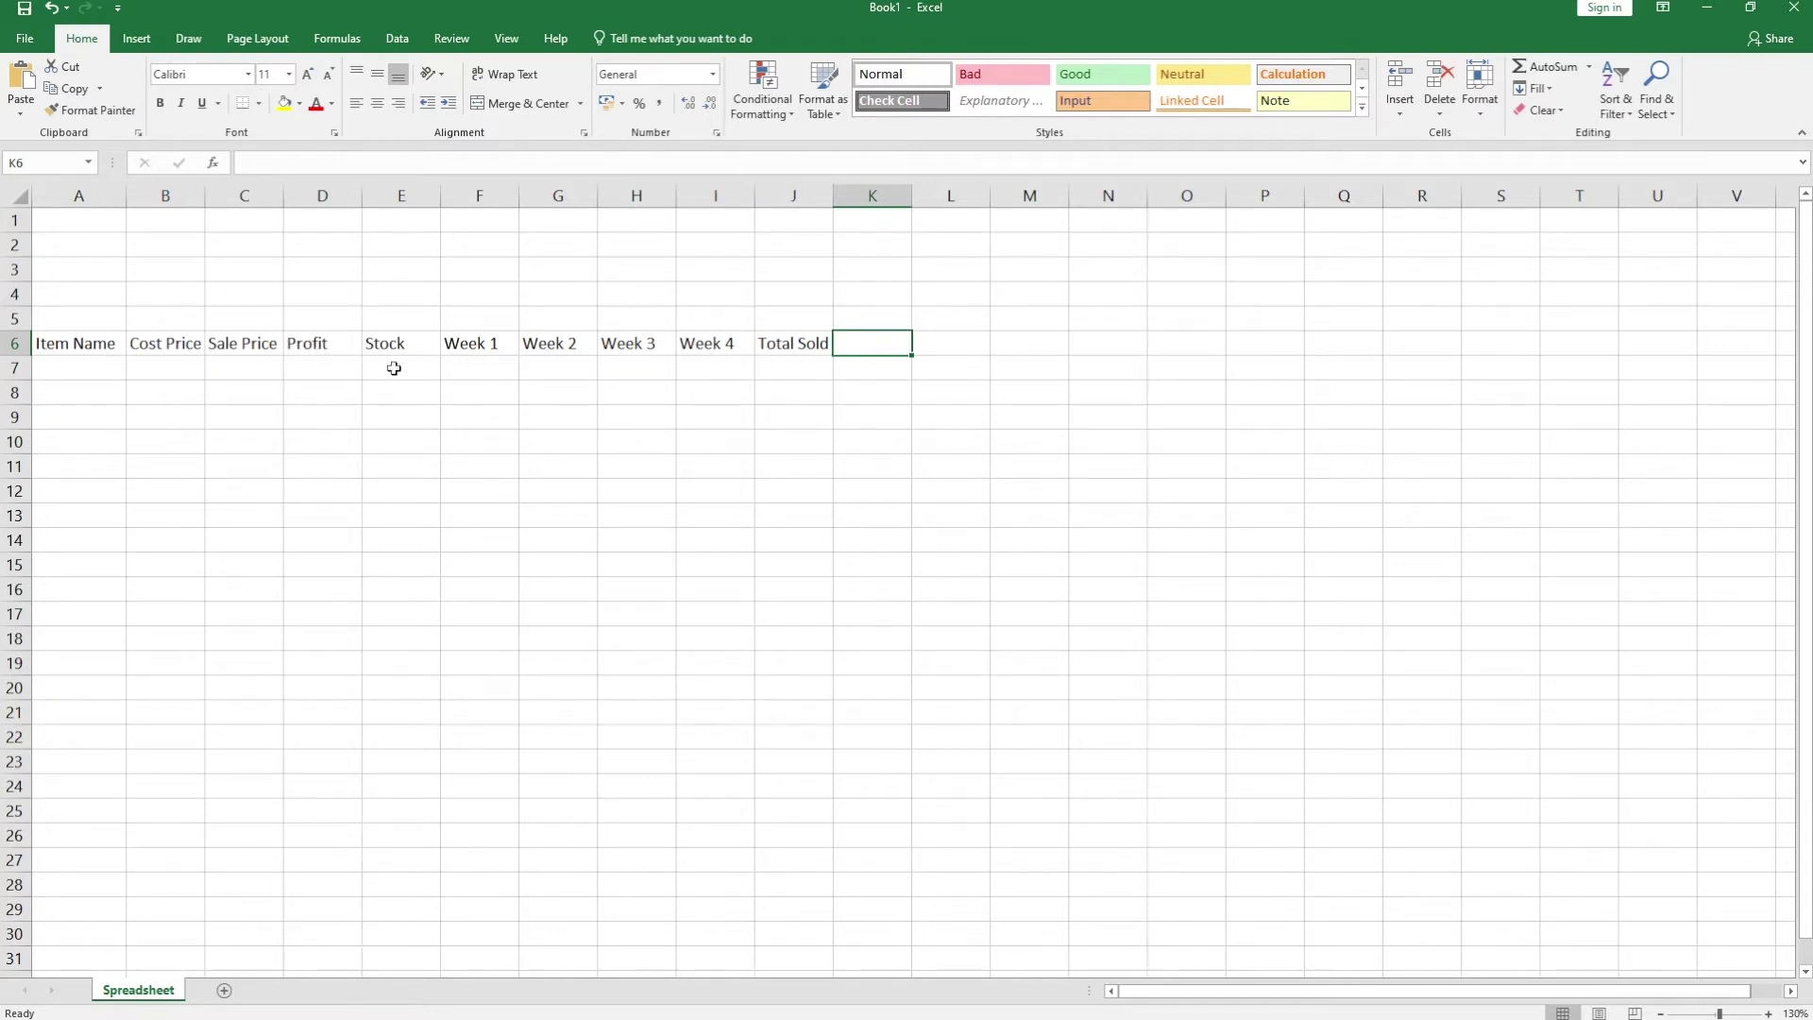
type("T")
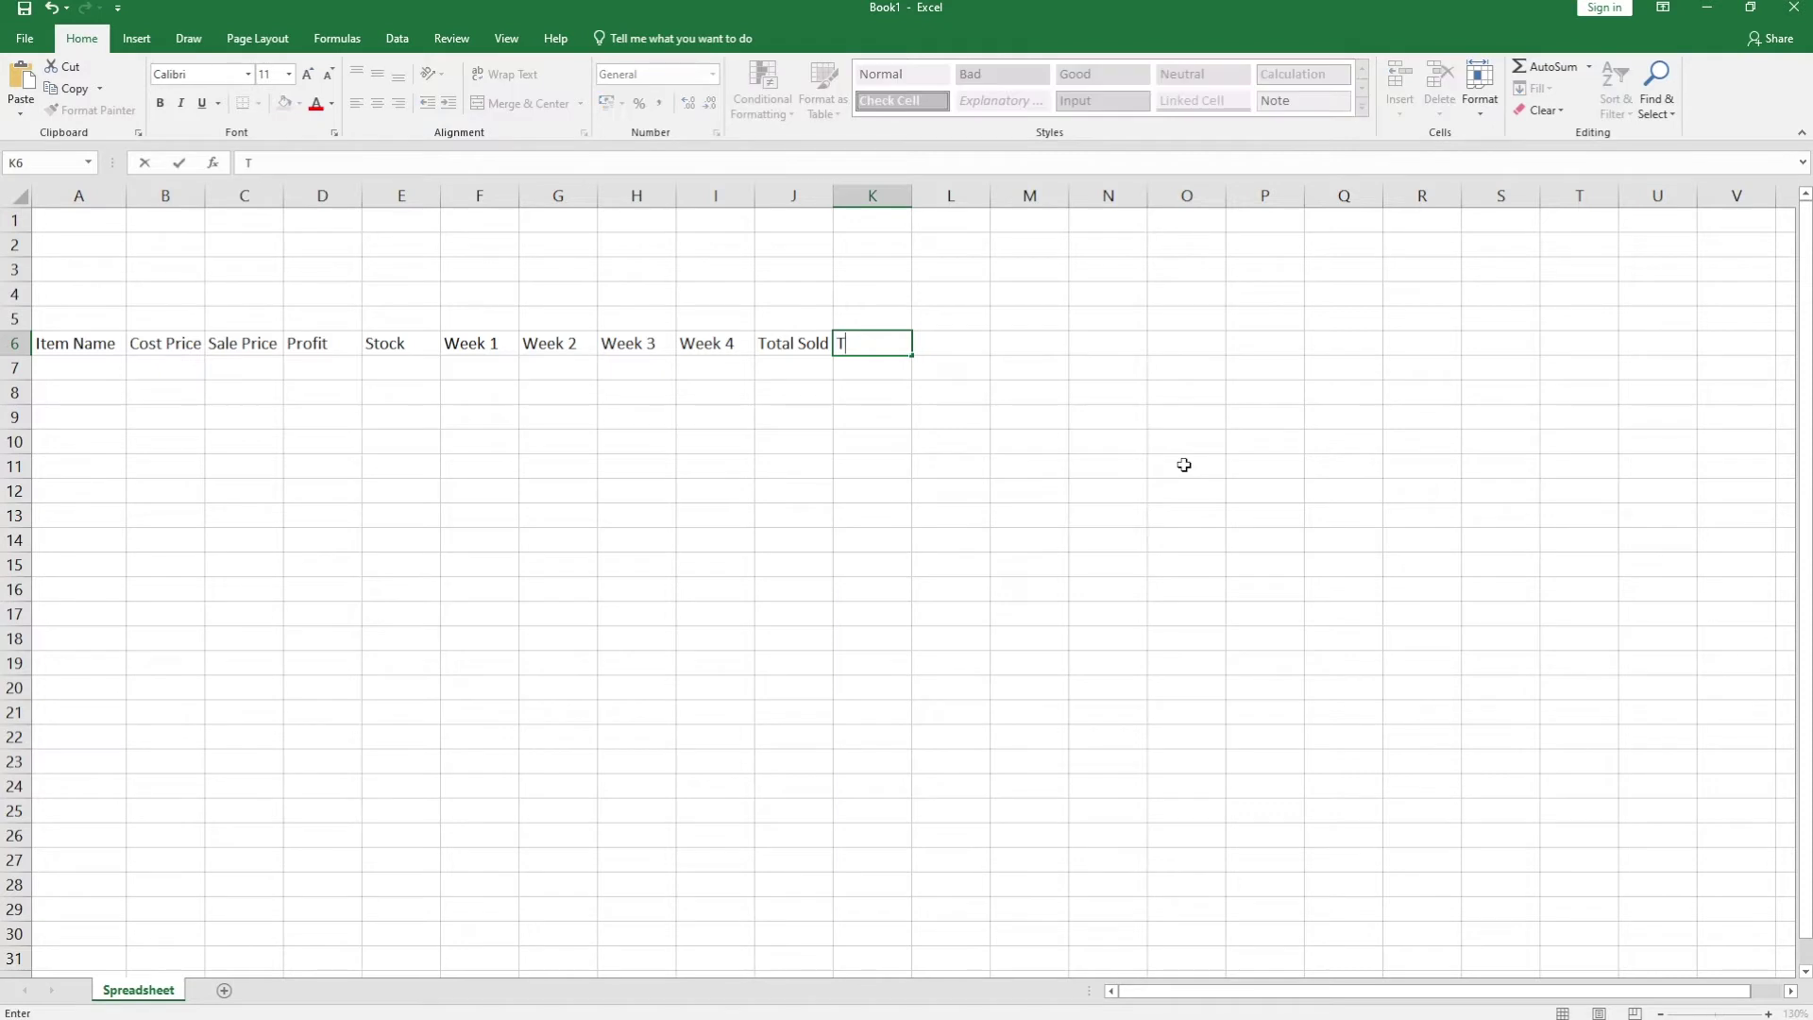
type("otal Profit")
key("Tab")
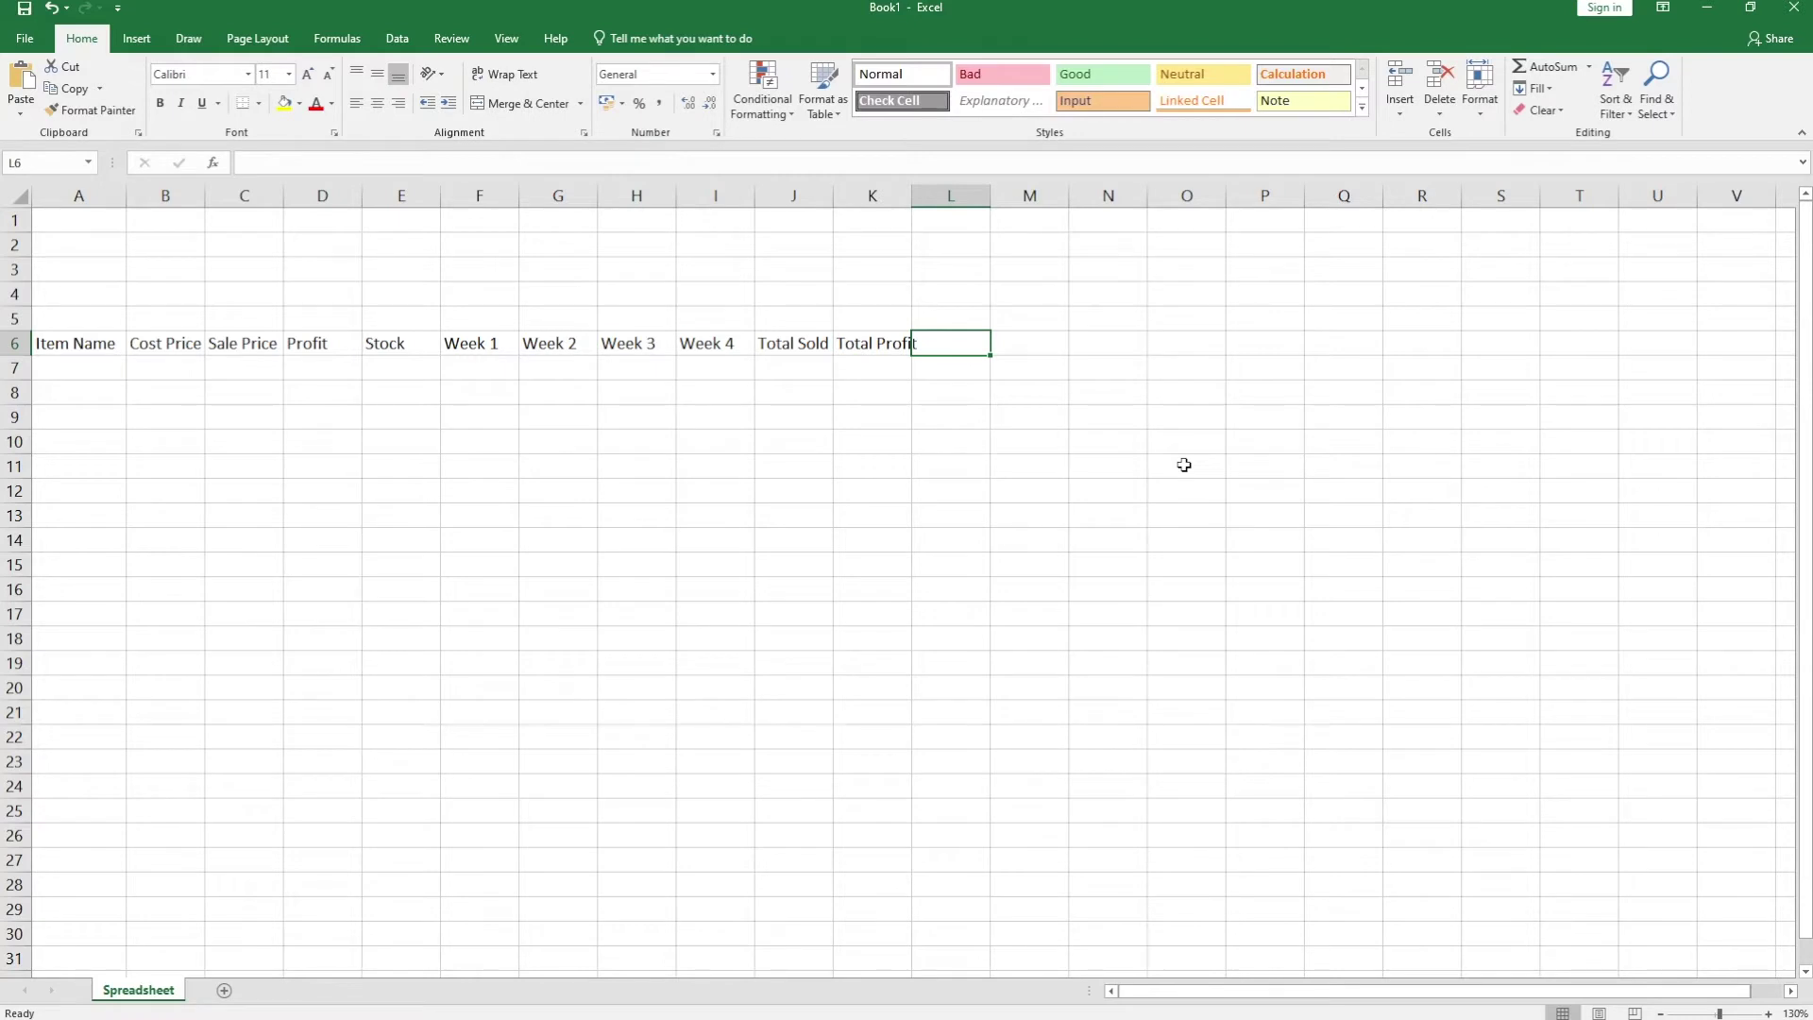
type("Stock Left")
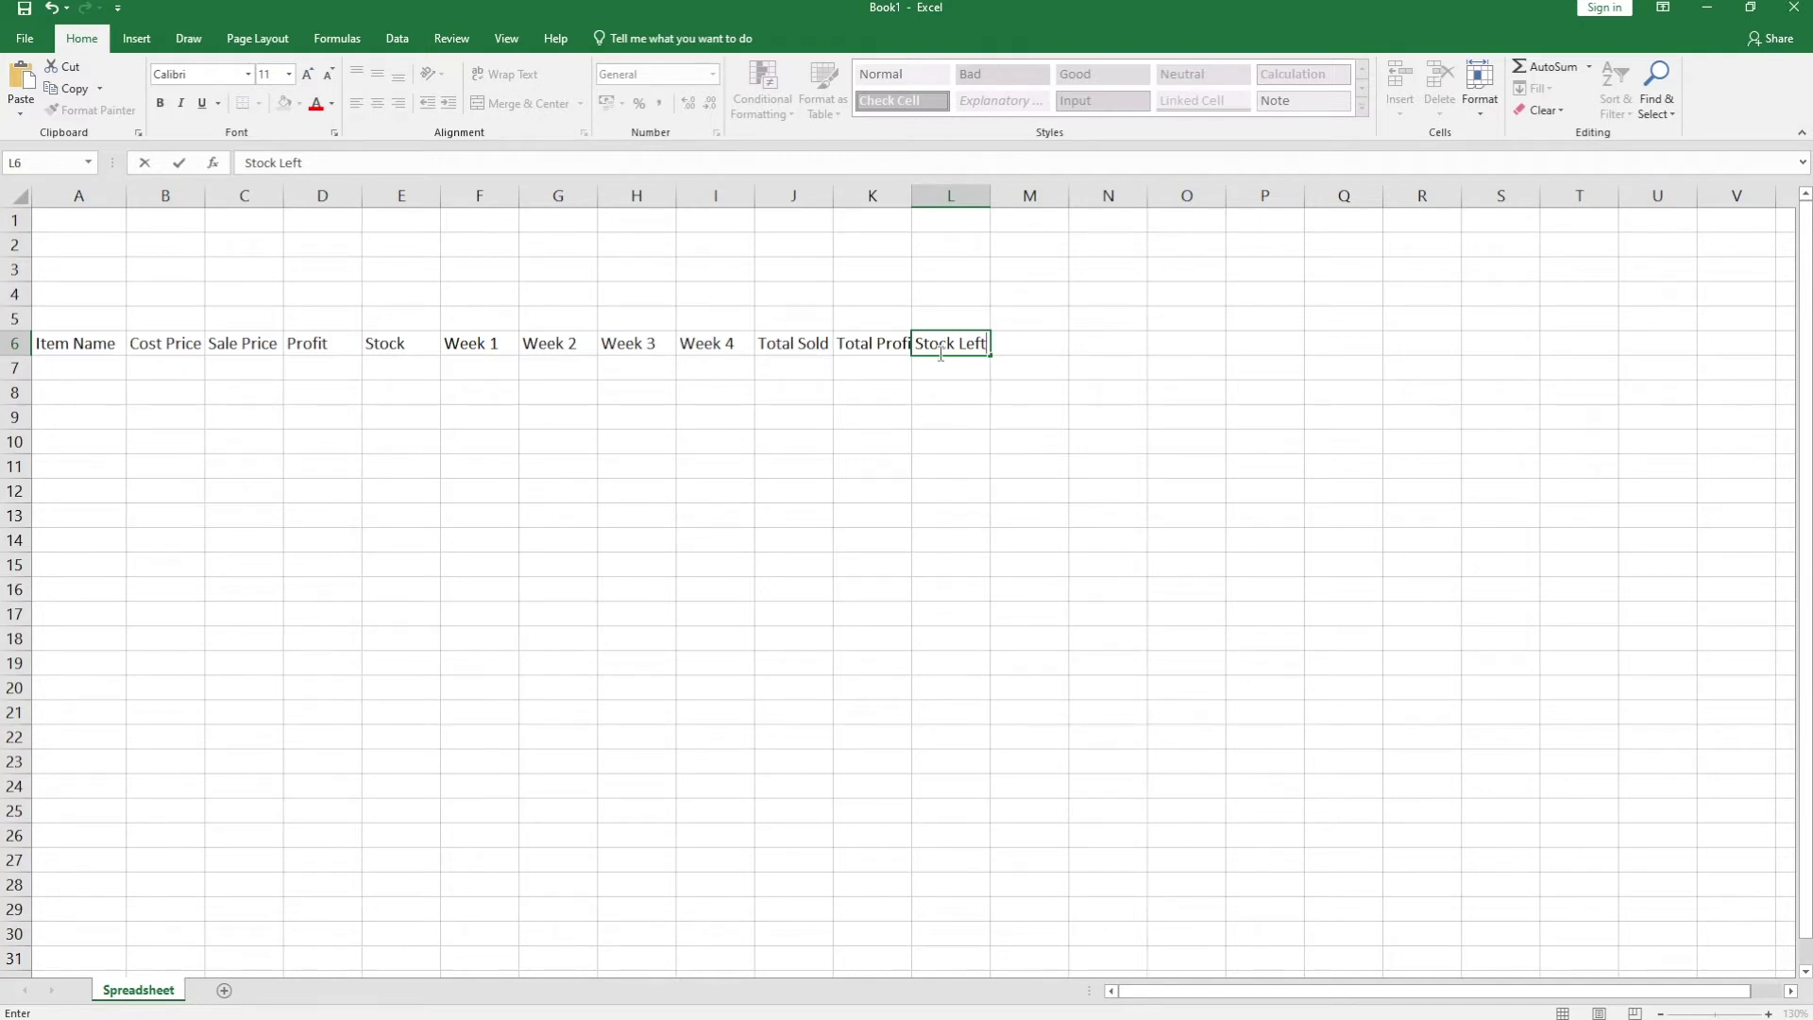
key("Tab")
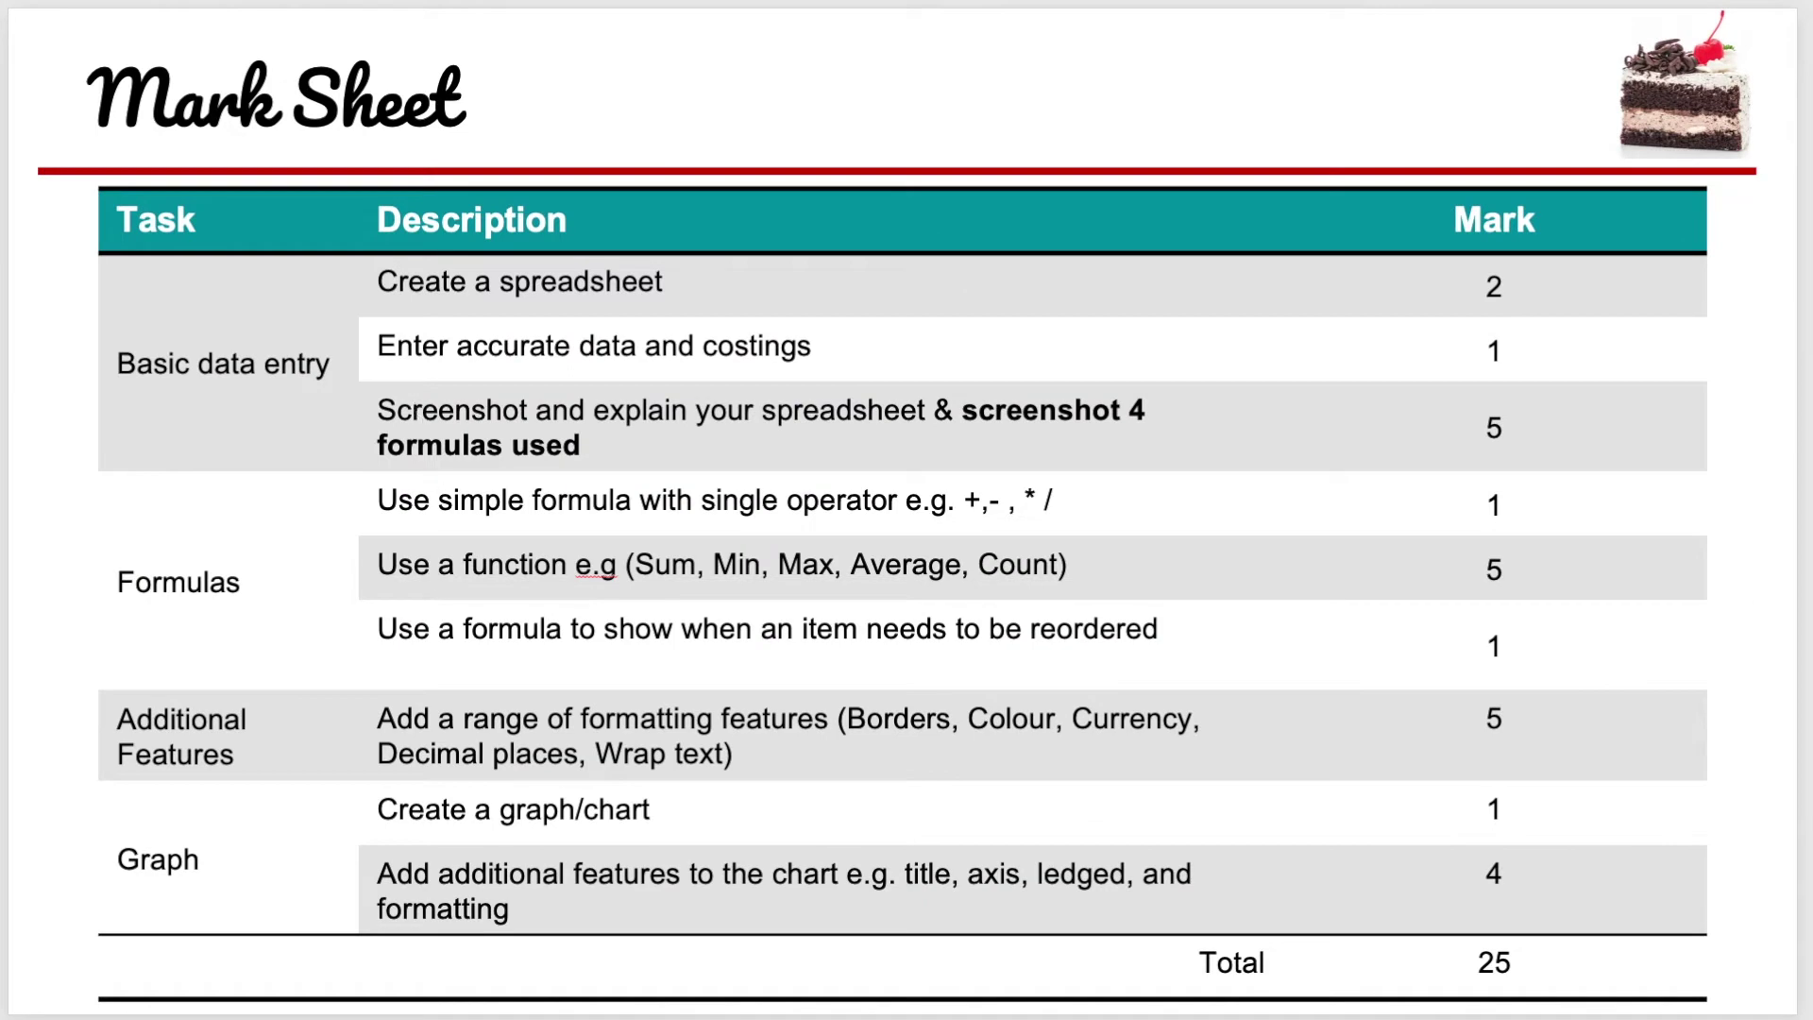
- Advance the PowerPoint slide show to the Mark Sheet slide
key("Right")
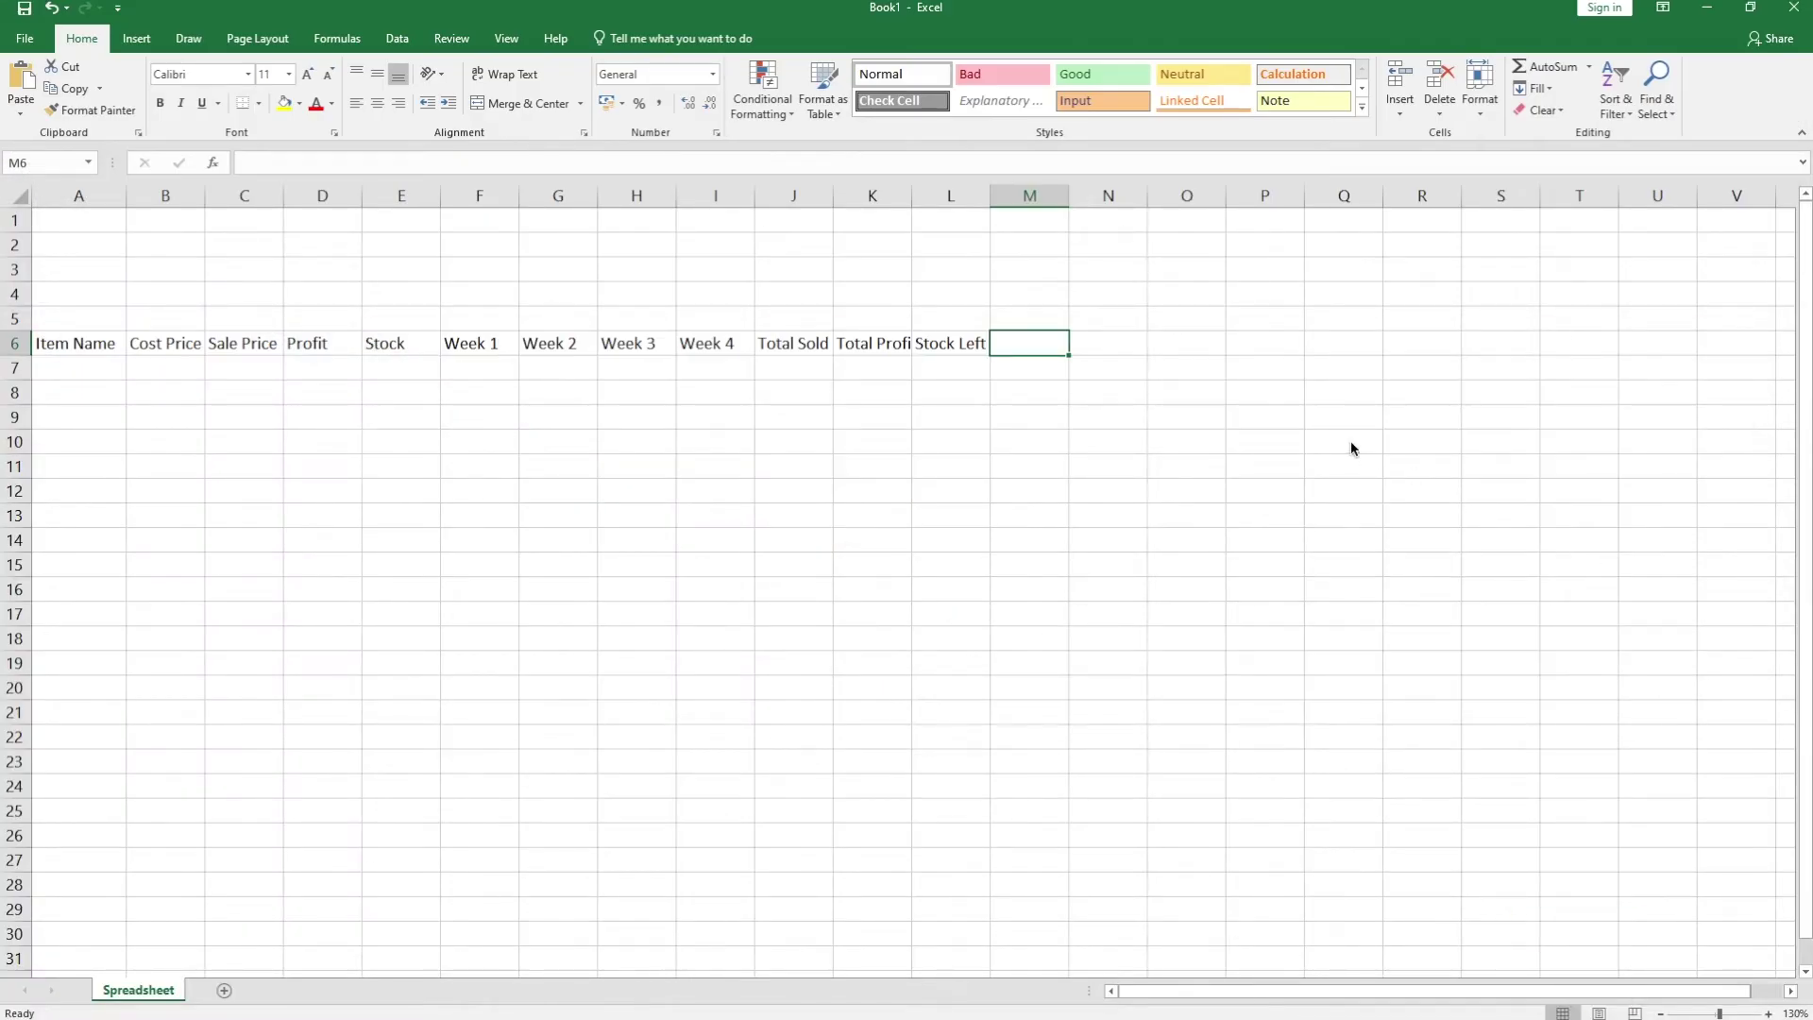
- Enter the heading Reorder in cell M6, then select A7 for the first item
left_click(971, 318)
left_click(1029, 340)
type("Reorder")
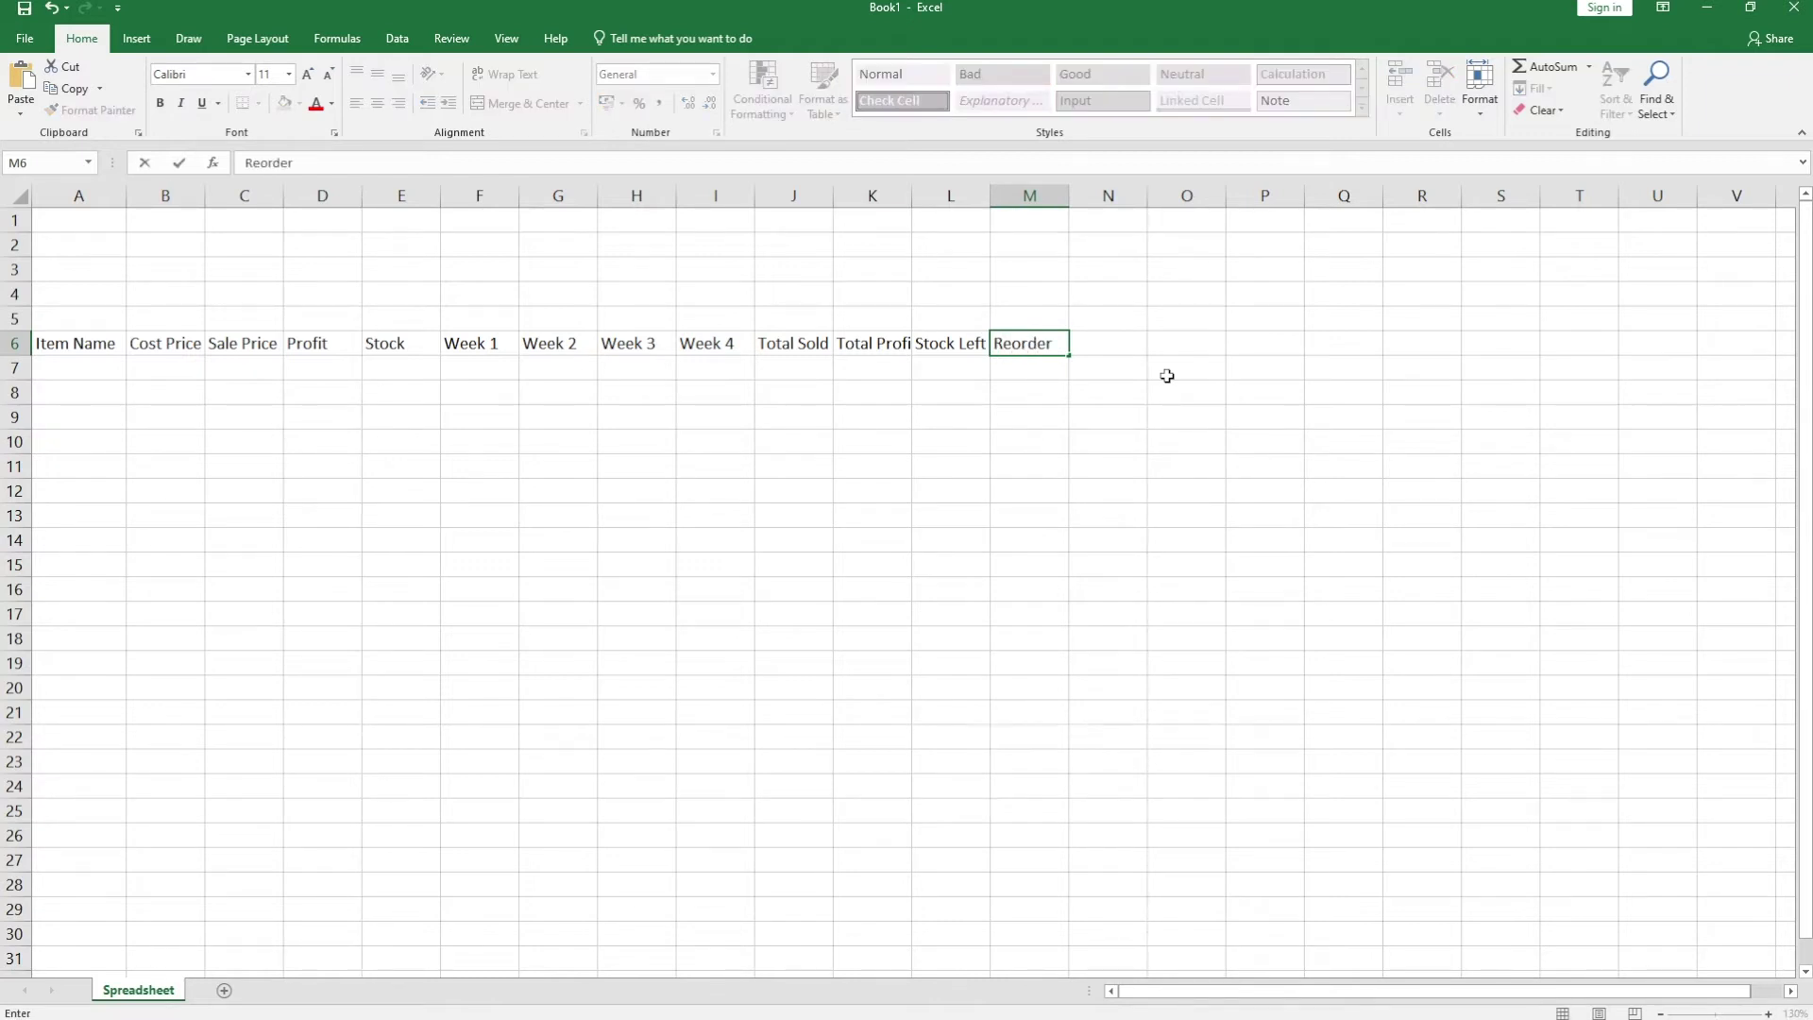
key("Return")
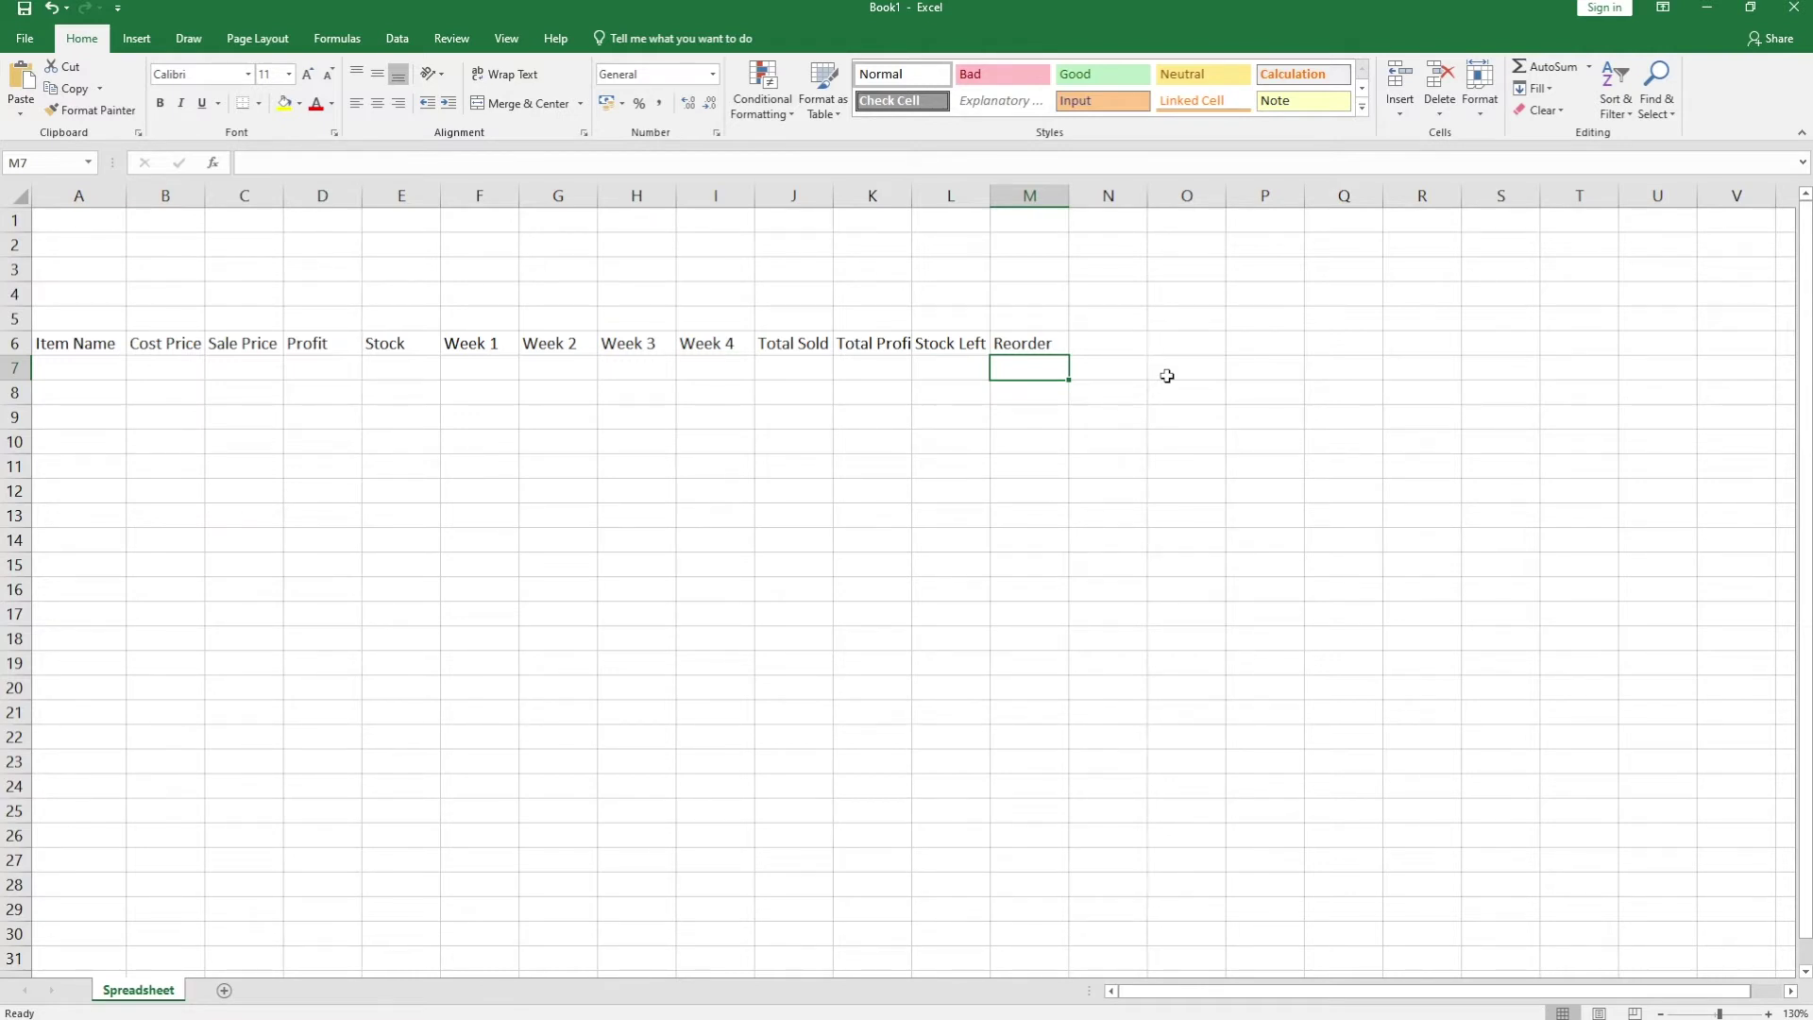
left_click(54, 367)
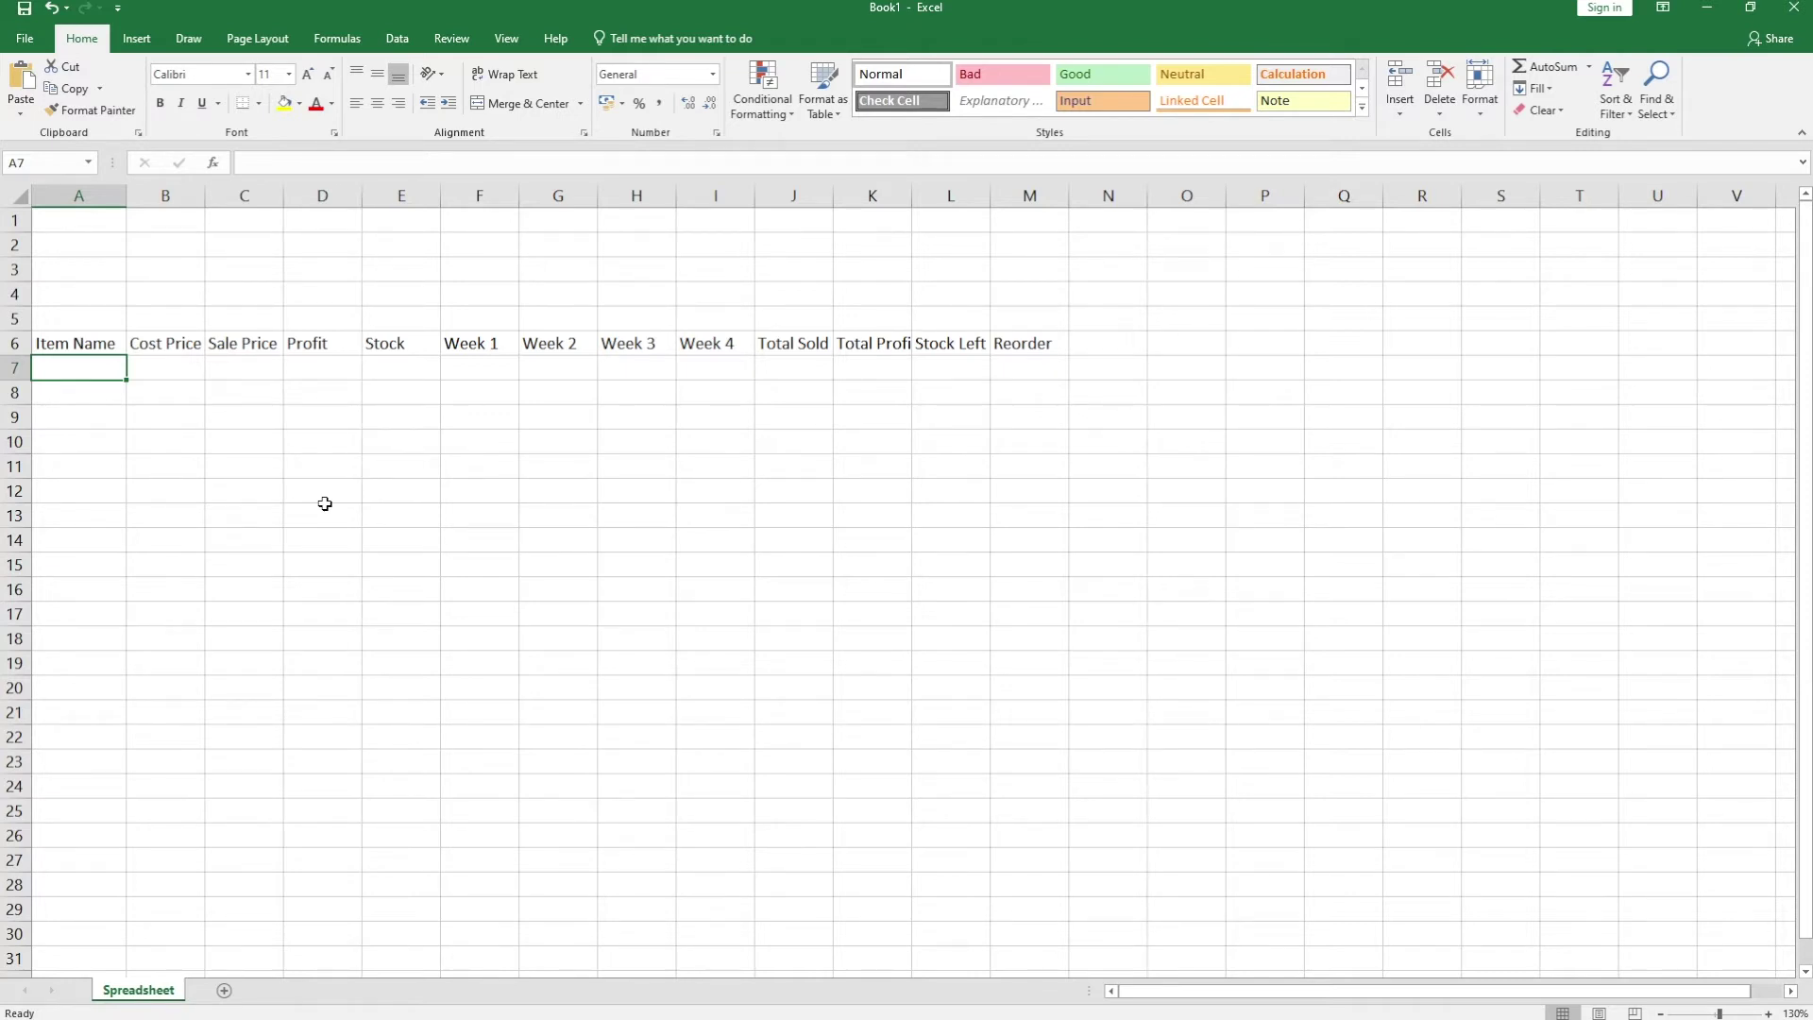
- Fill row 7 with Cup of Tea, cost price 0.20 and sale price 1.50
type("Cup of ")
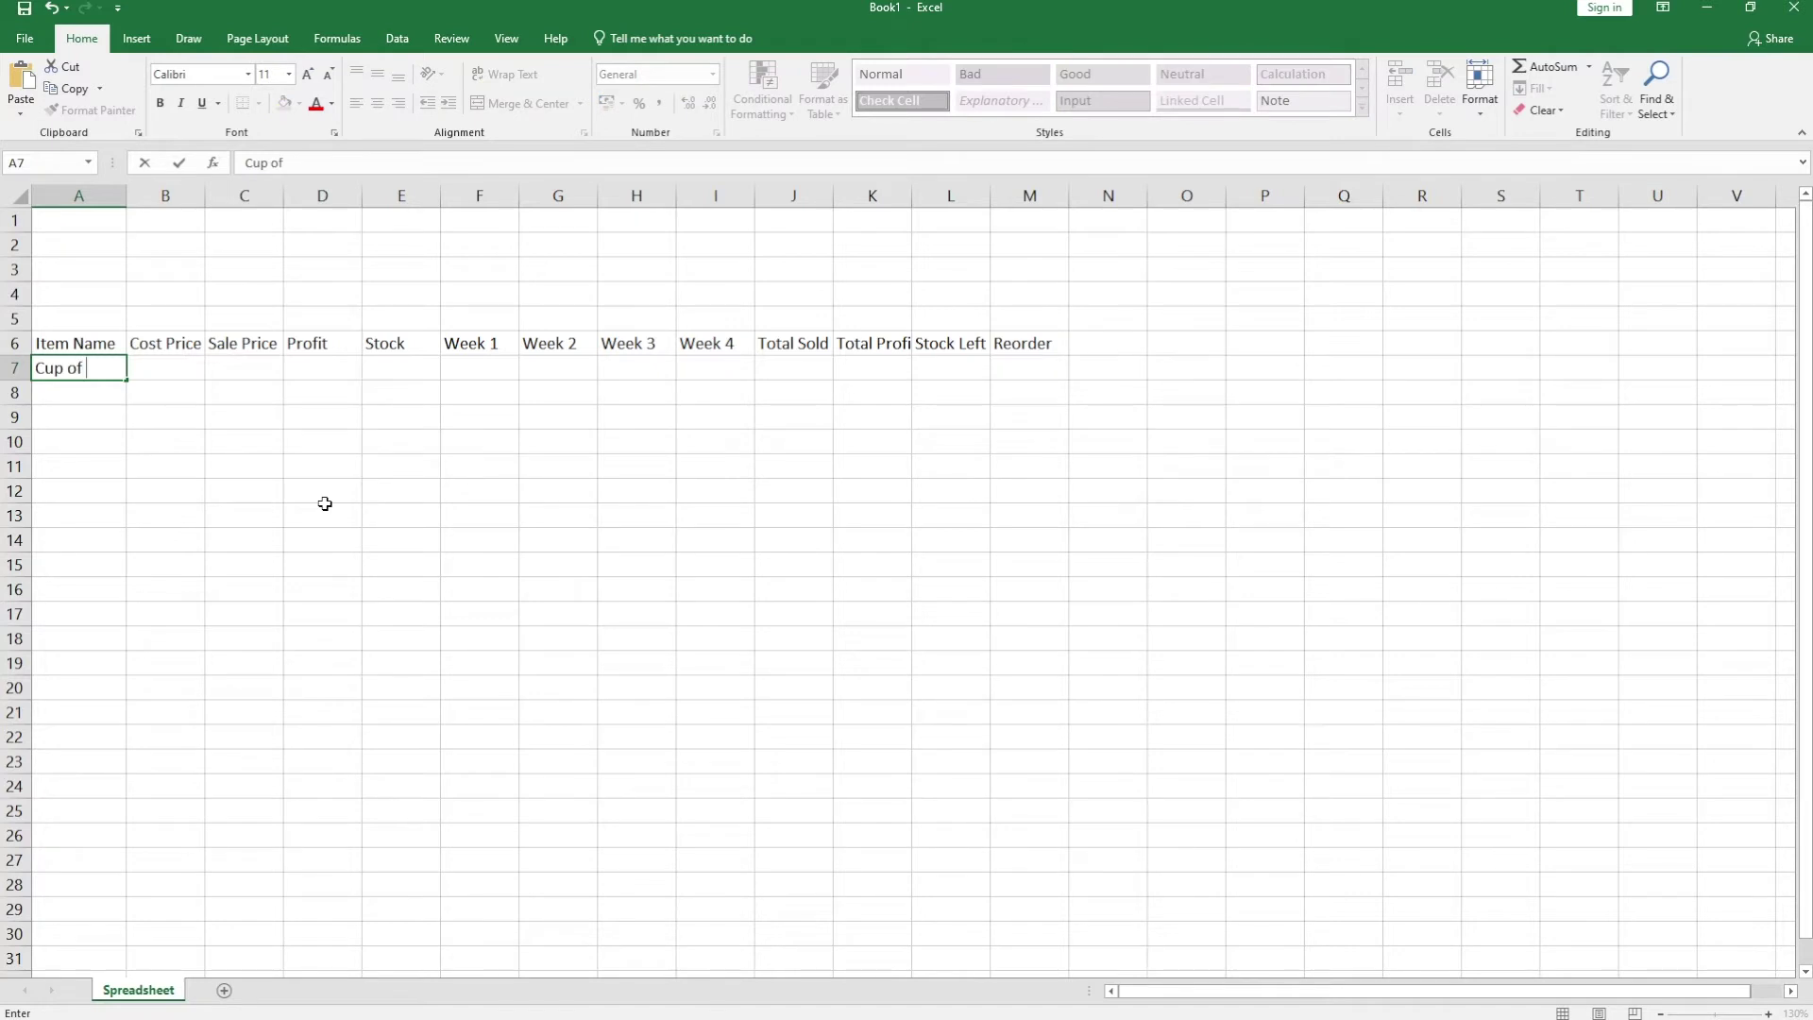
type("Tea")
key("Tab")
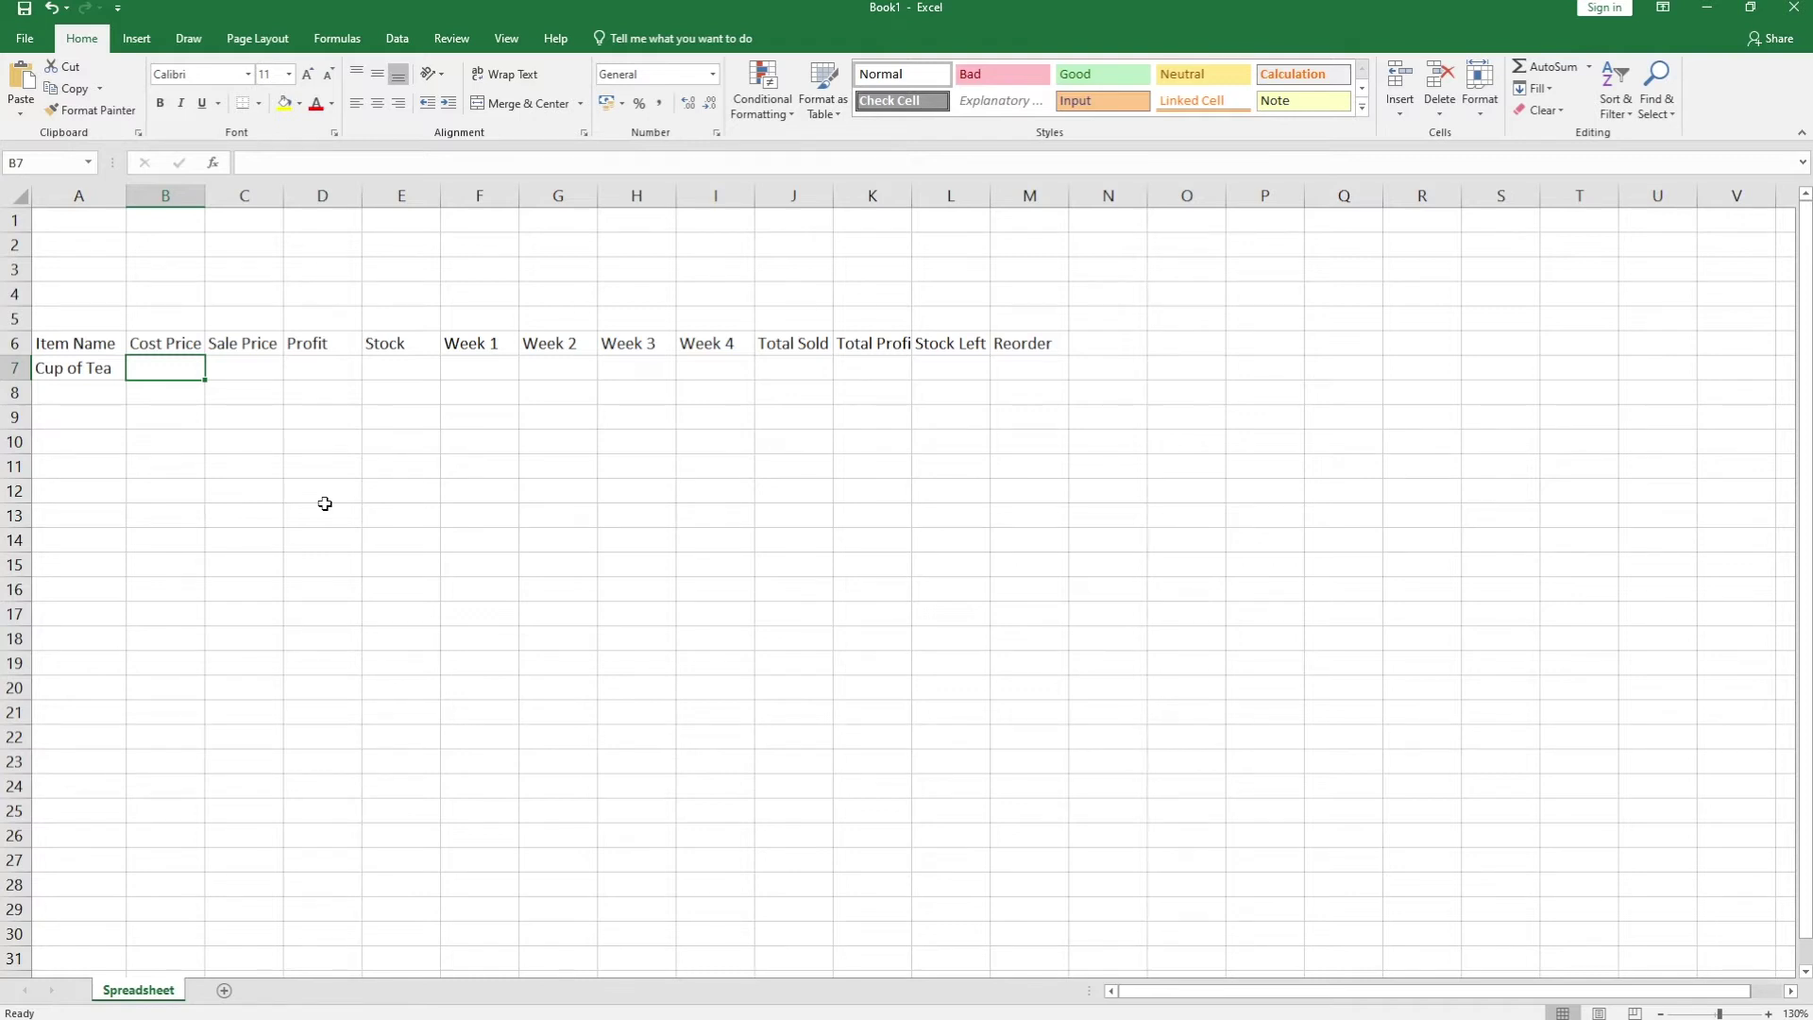
type("0.20")
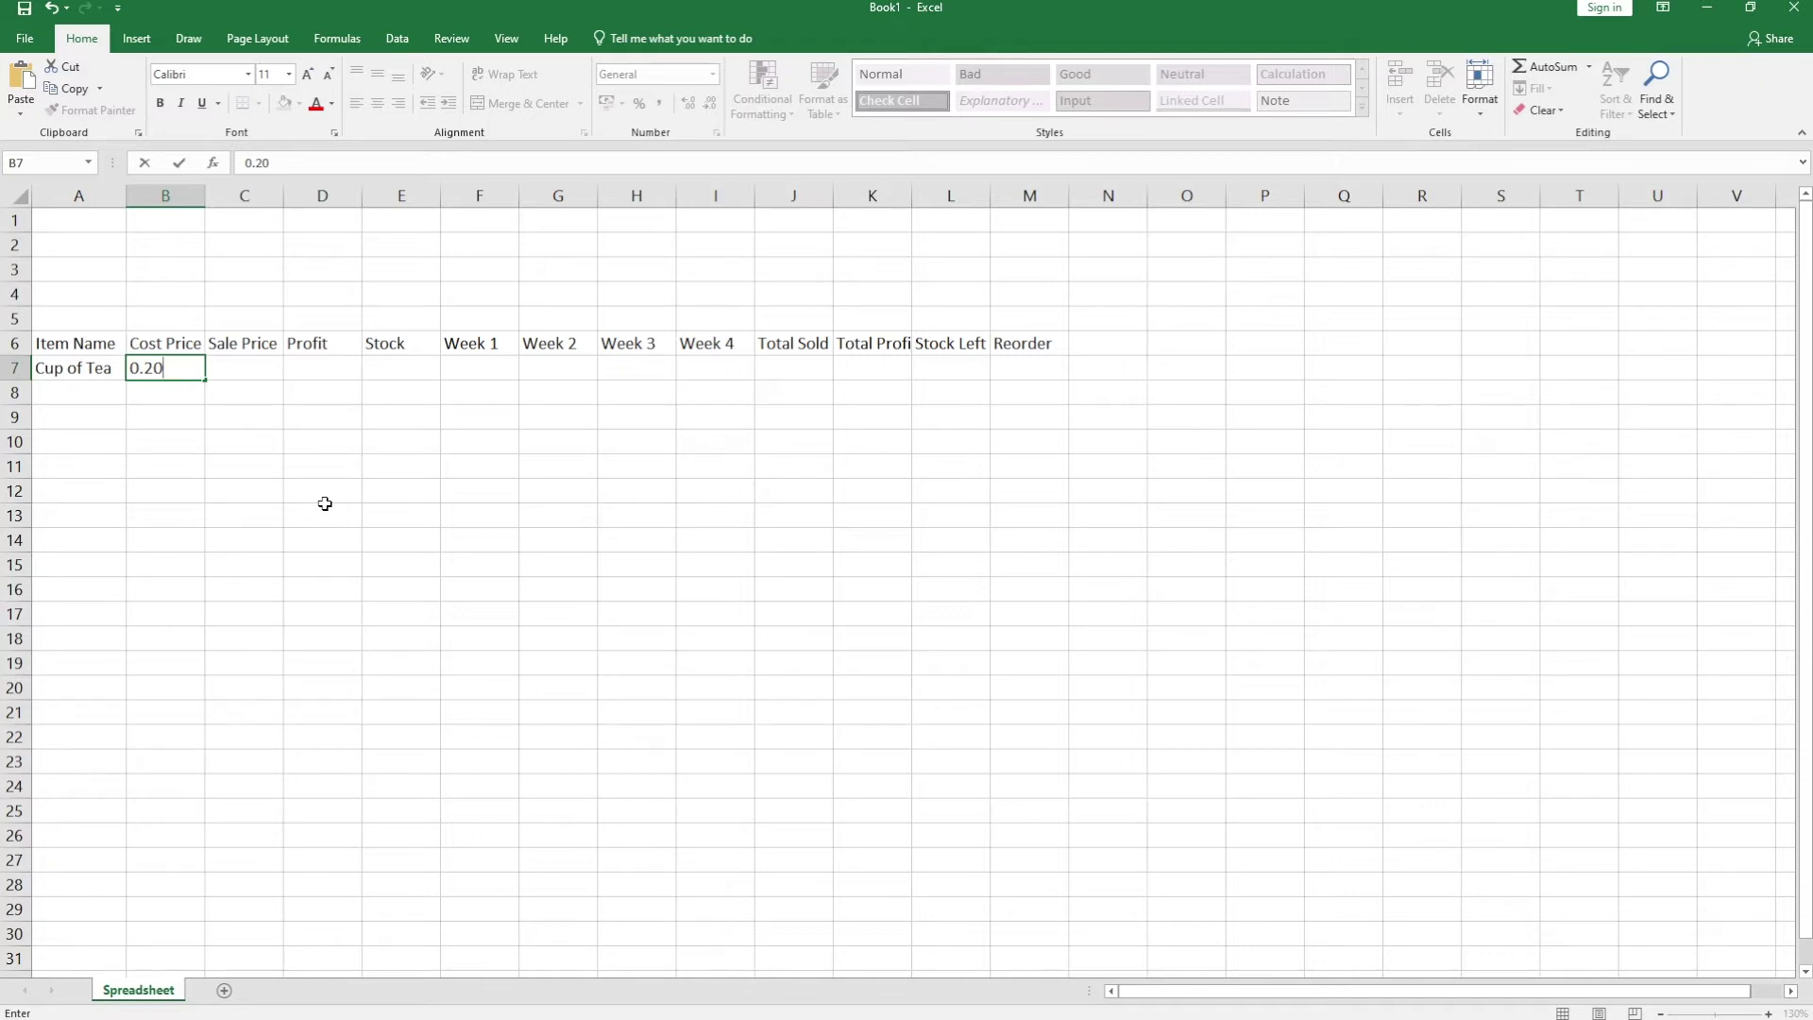
key("Tab")
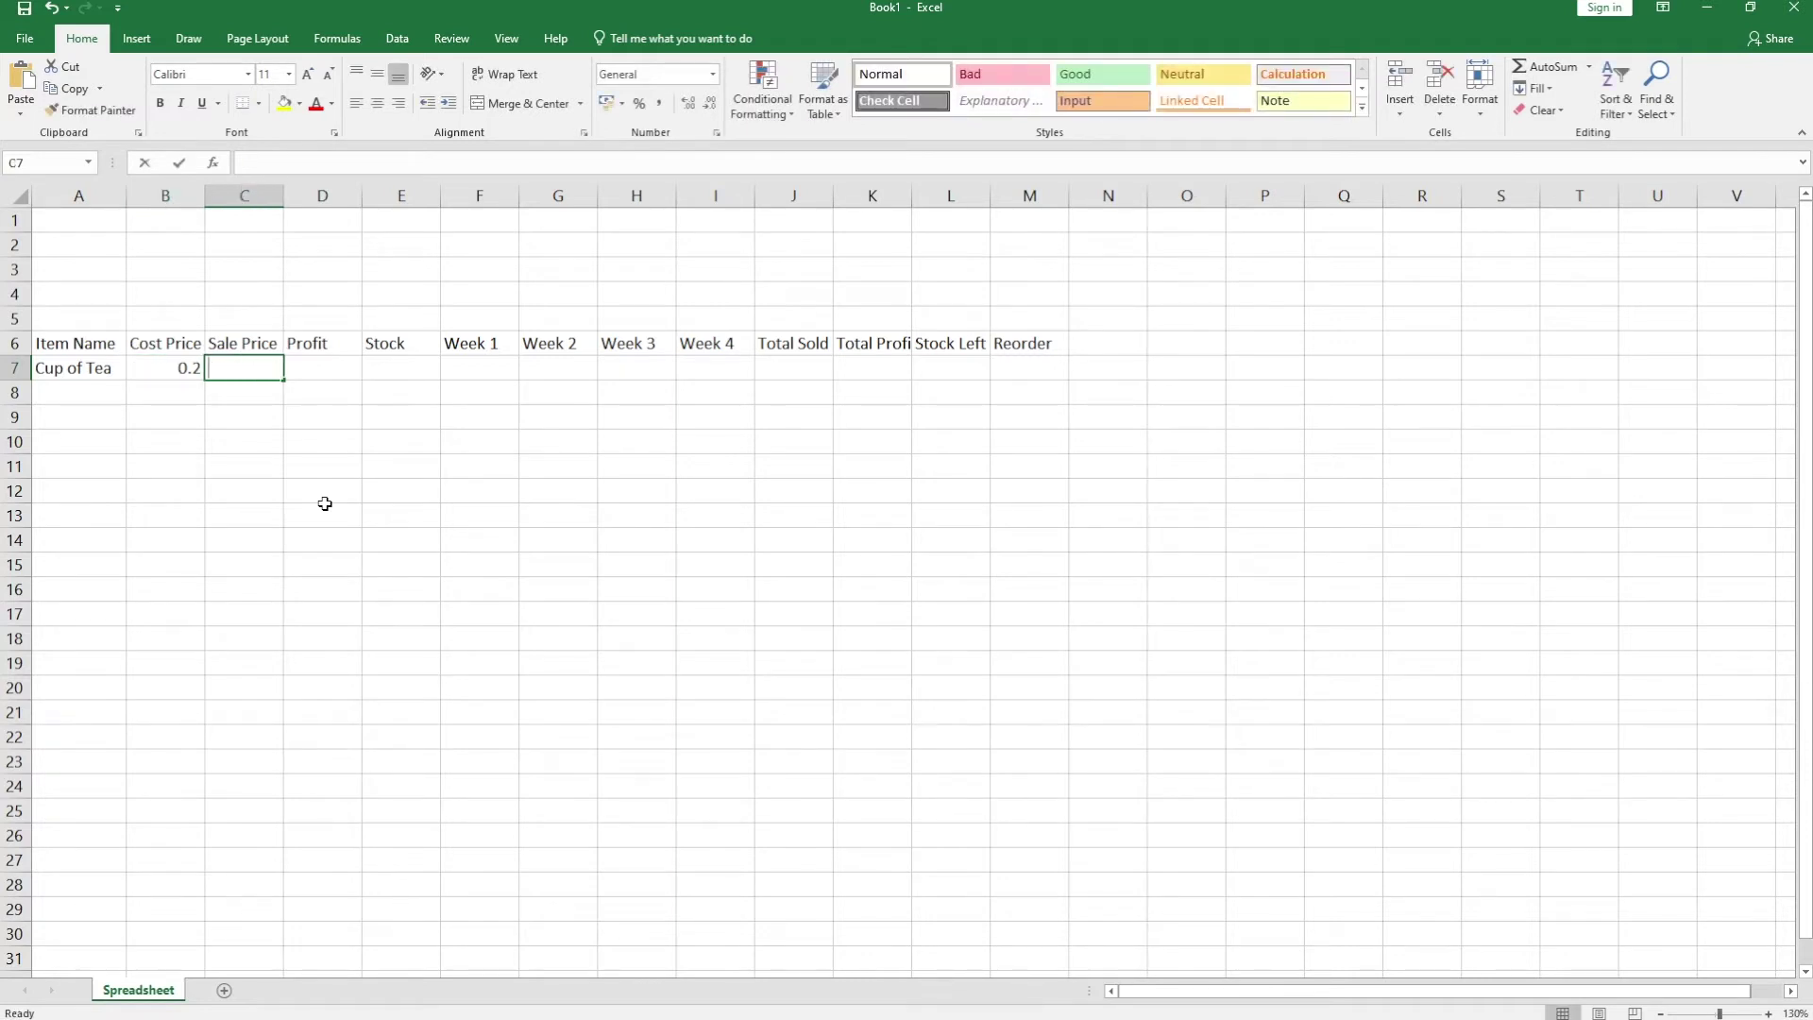
type("1.50")
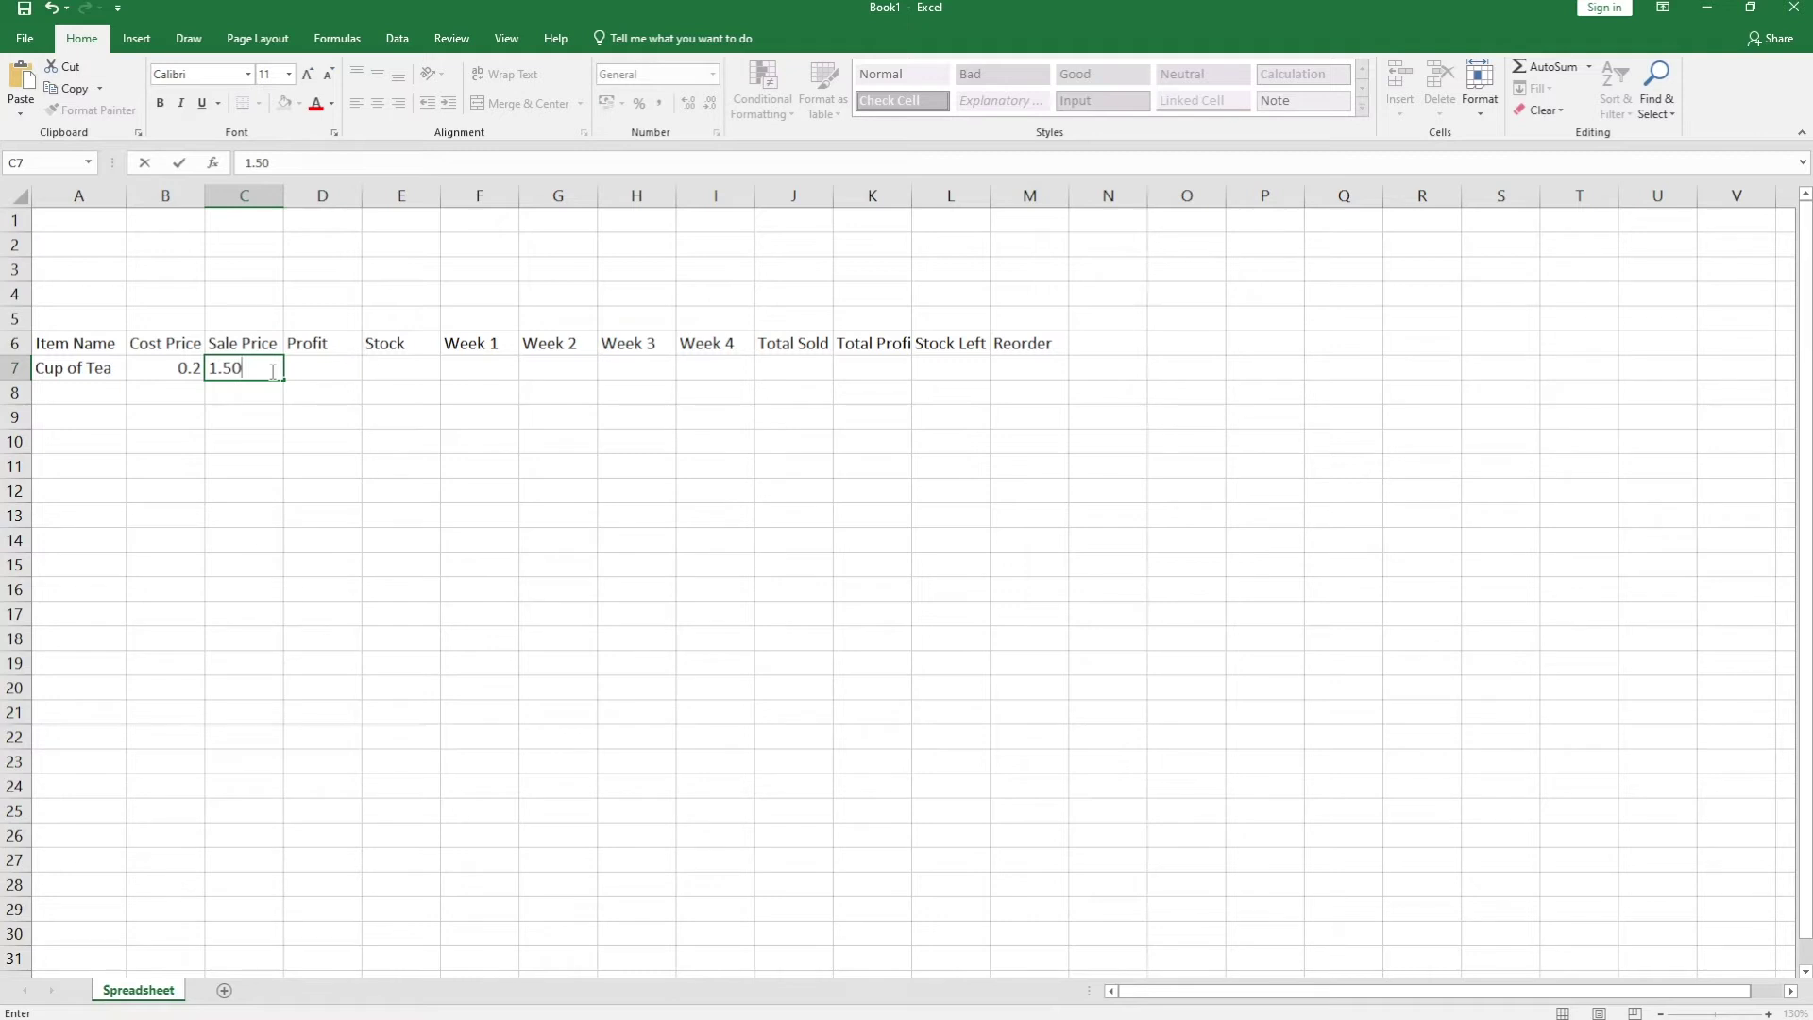
key("Return")
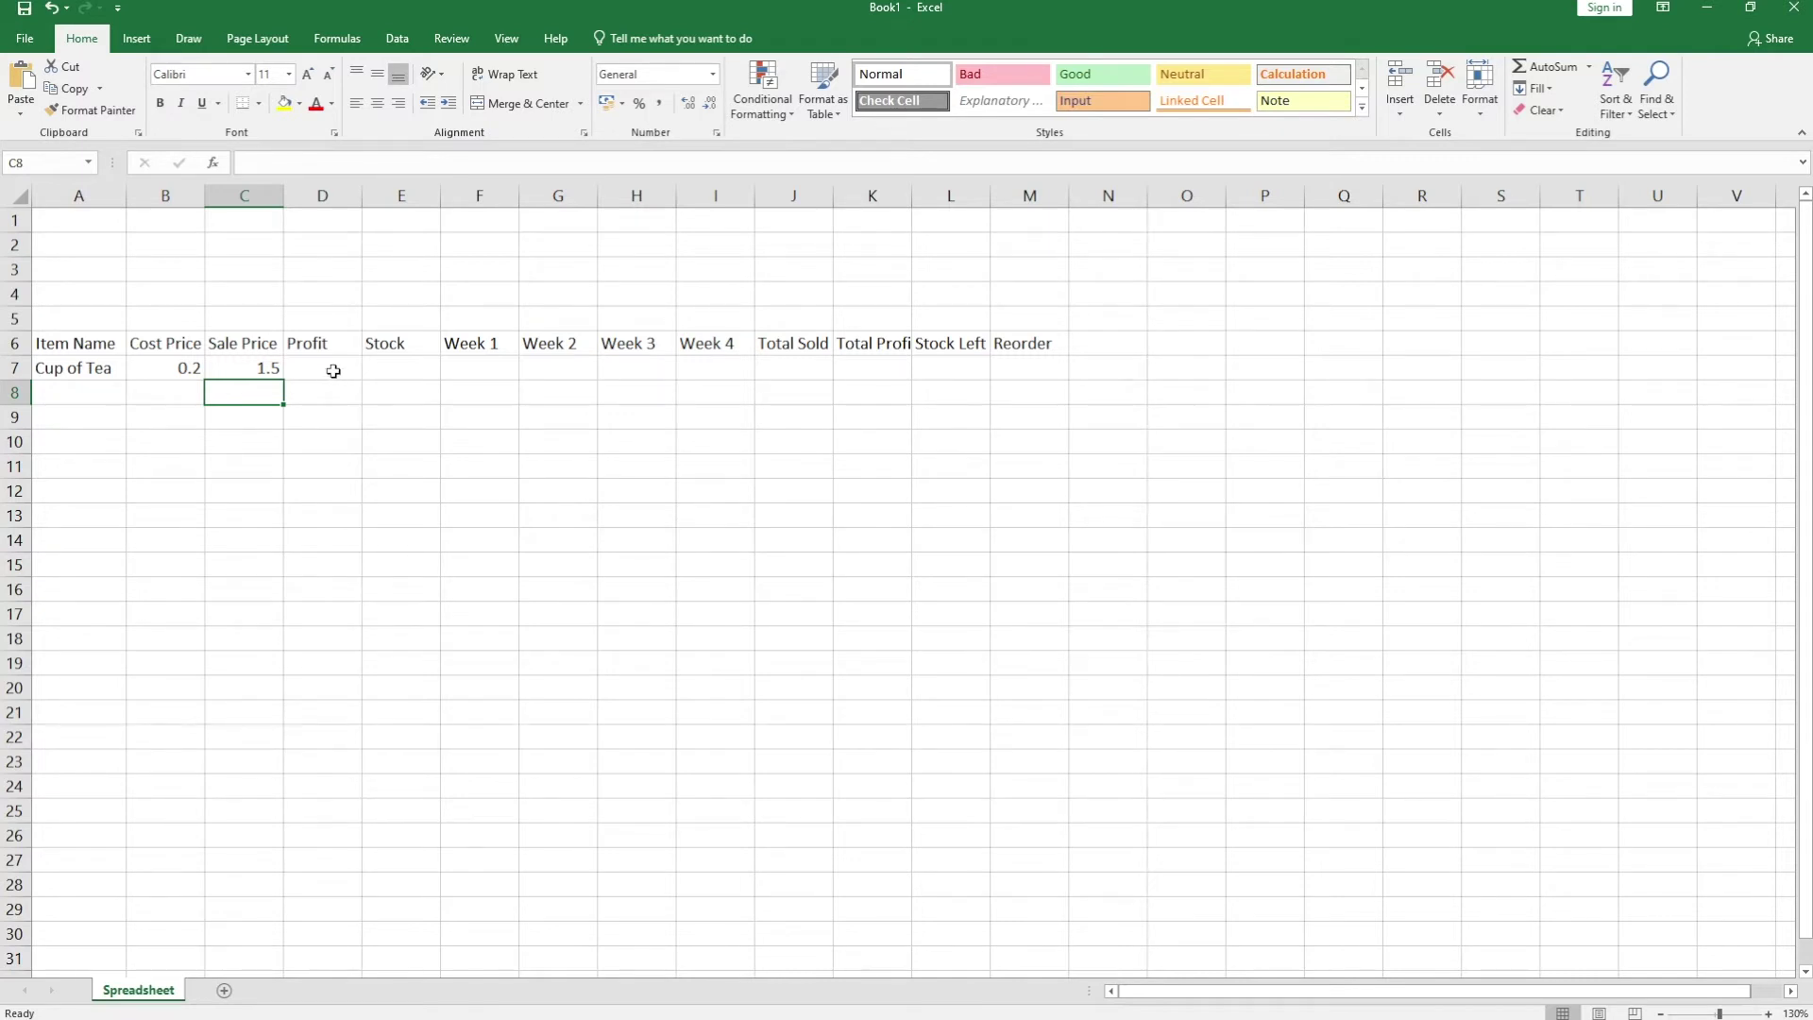
- Add Cup Cake Strawberry in row 8 with prices 0.35 and 1.25, widening column A
left_click(95, 387)
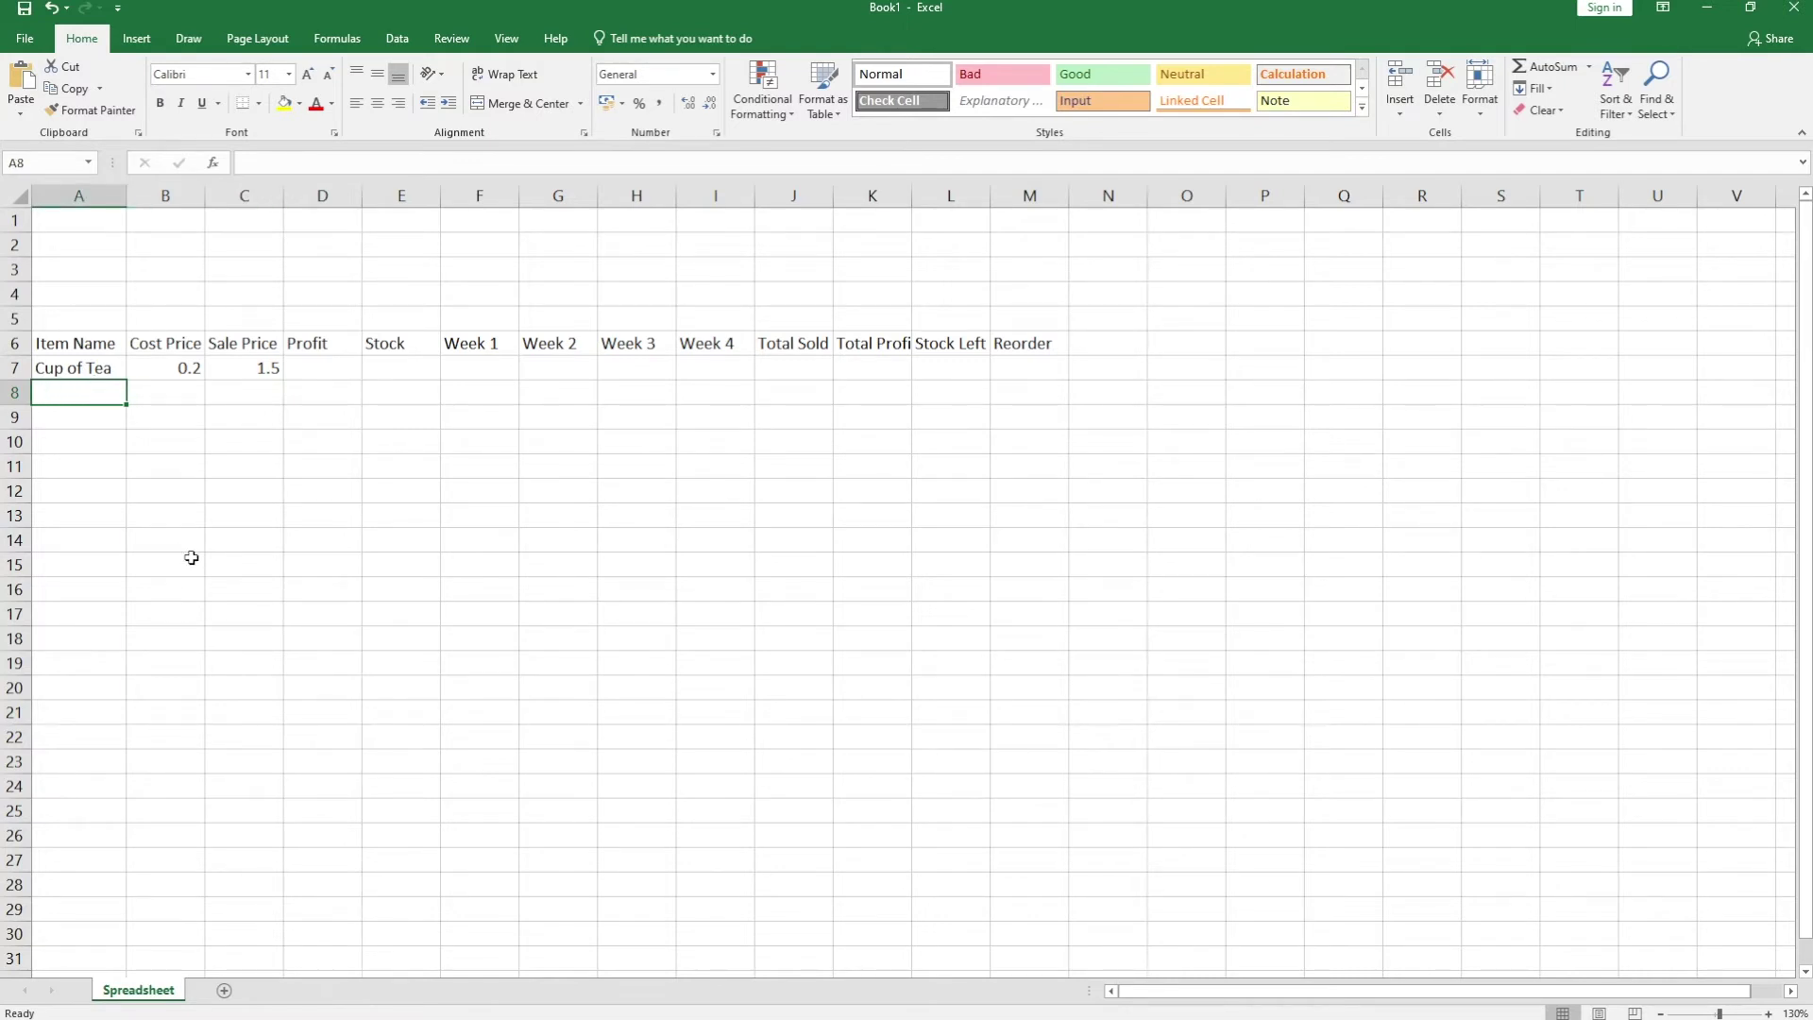
type("Cup Cake")
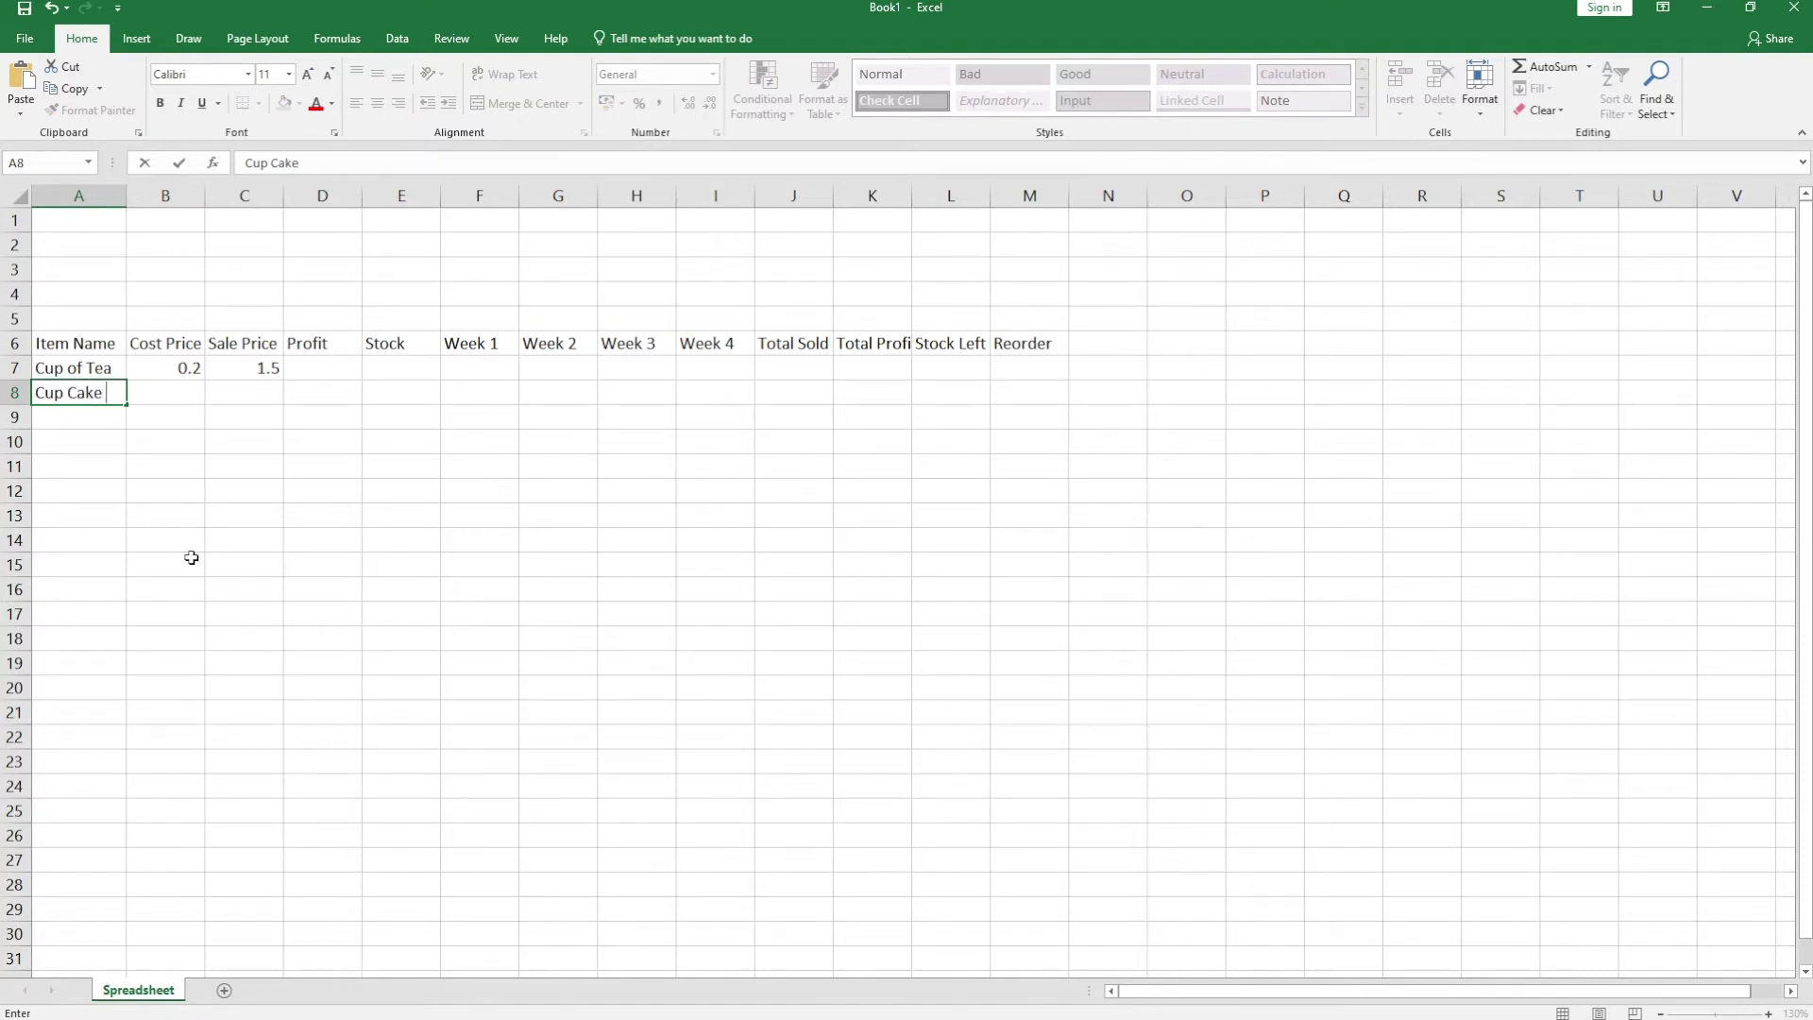
type(" Strawberry")
key("Return")
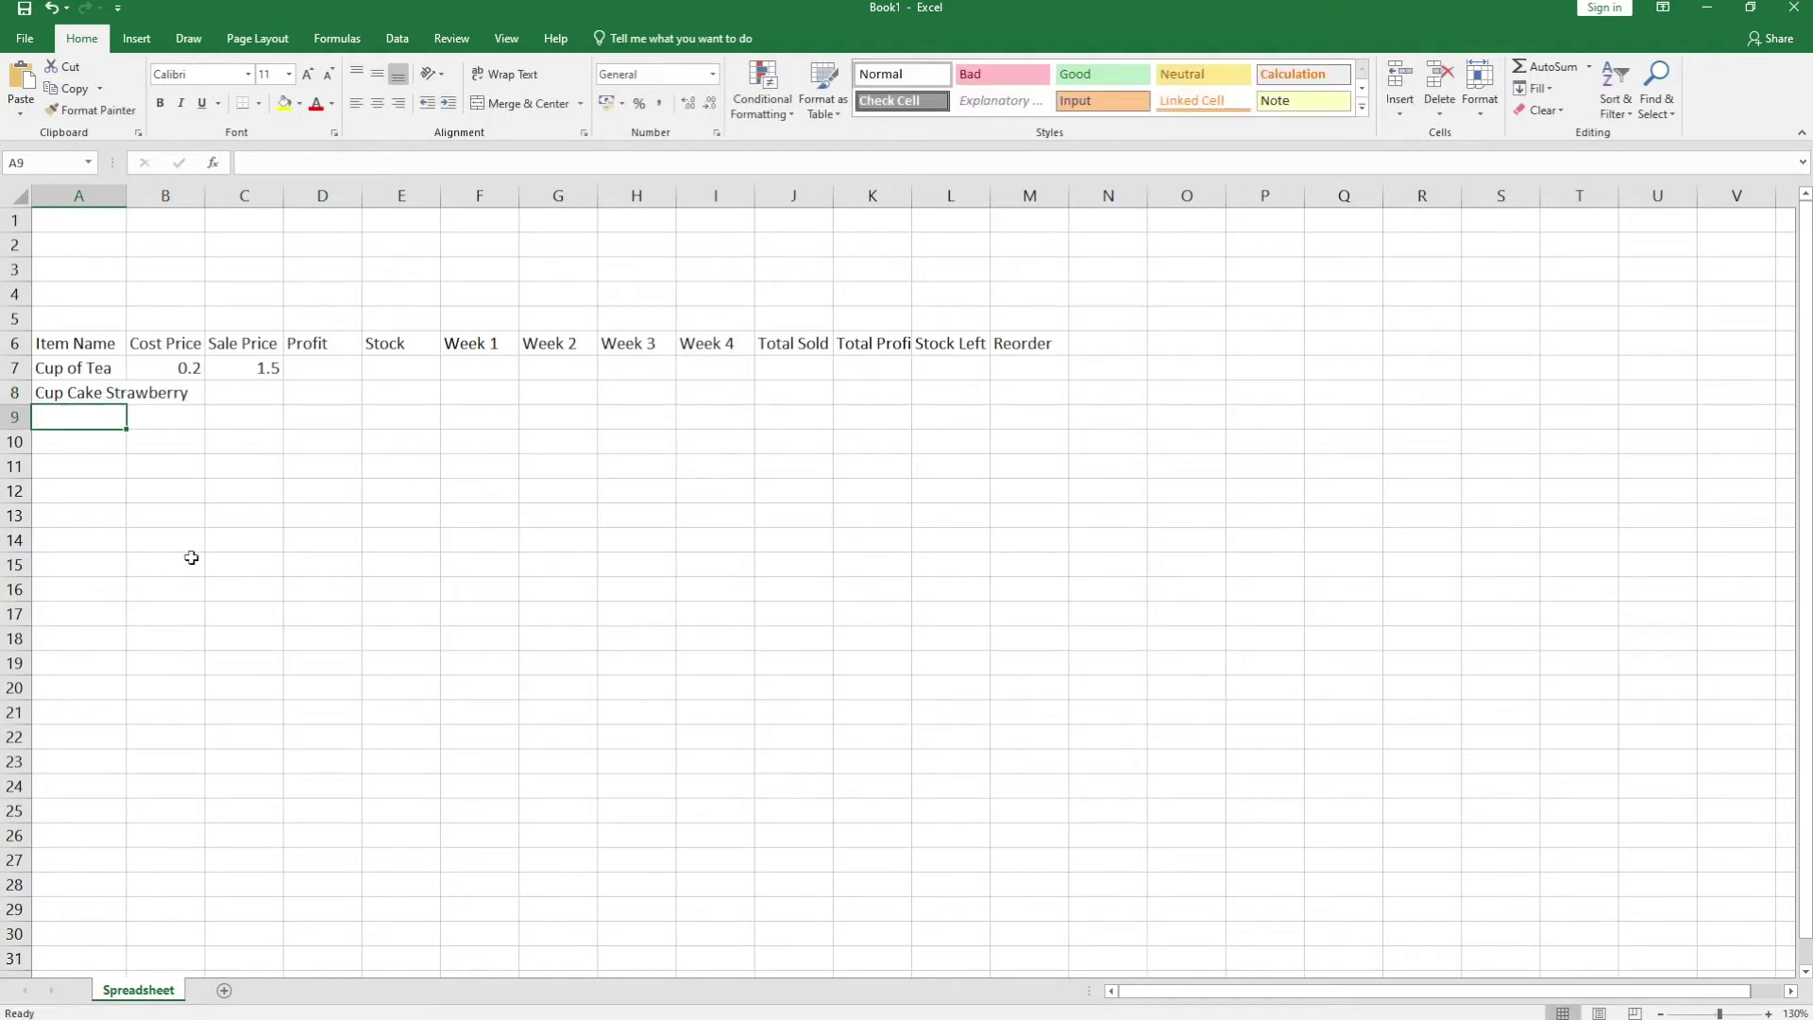
left_click_drag(126, 197, 204, 200)
left_click(257, 393)
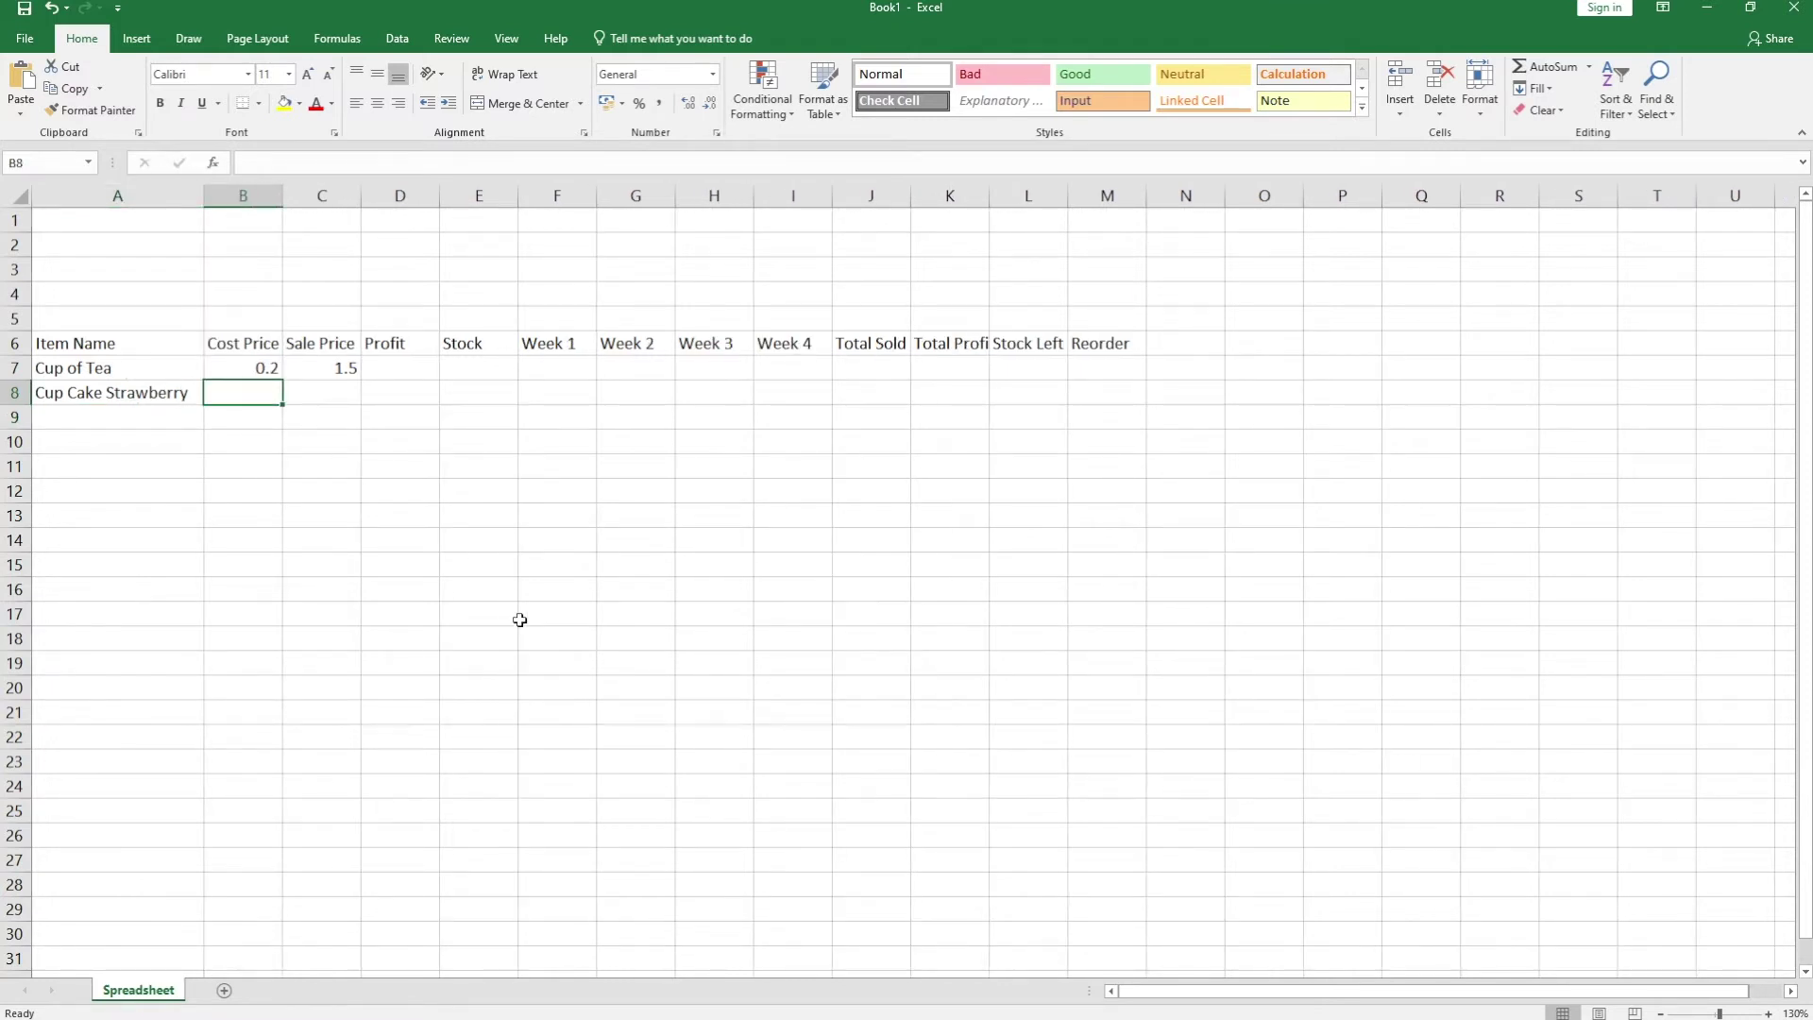
type("0.")
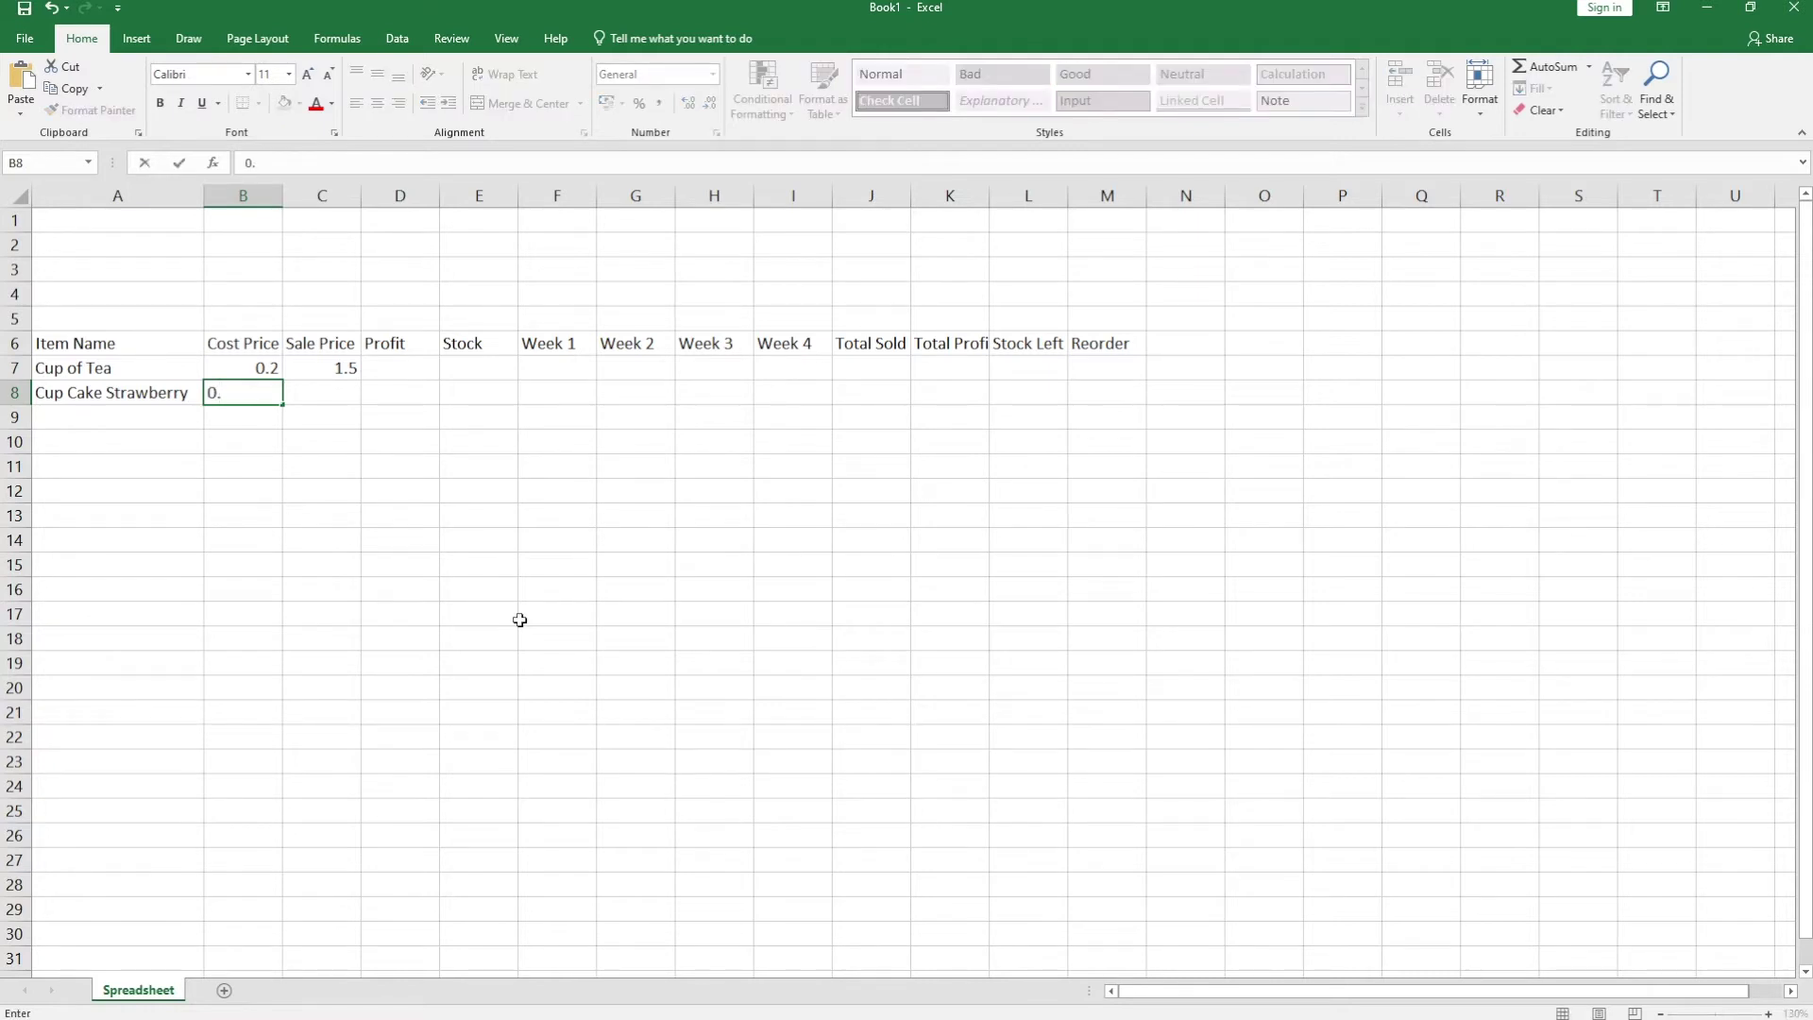
type("35")
key("Tab")
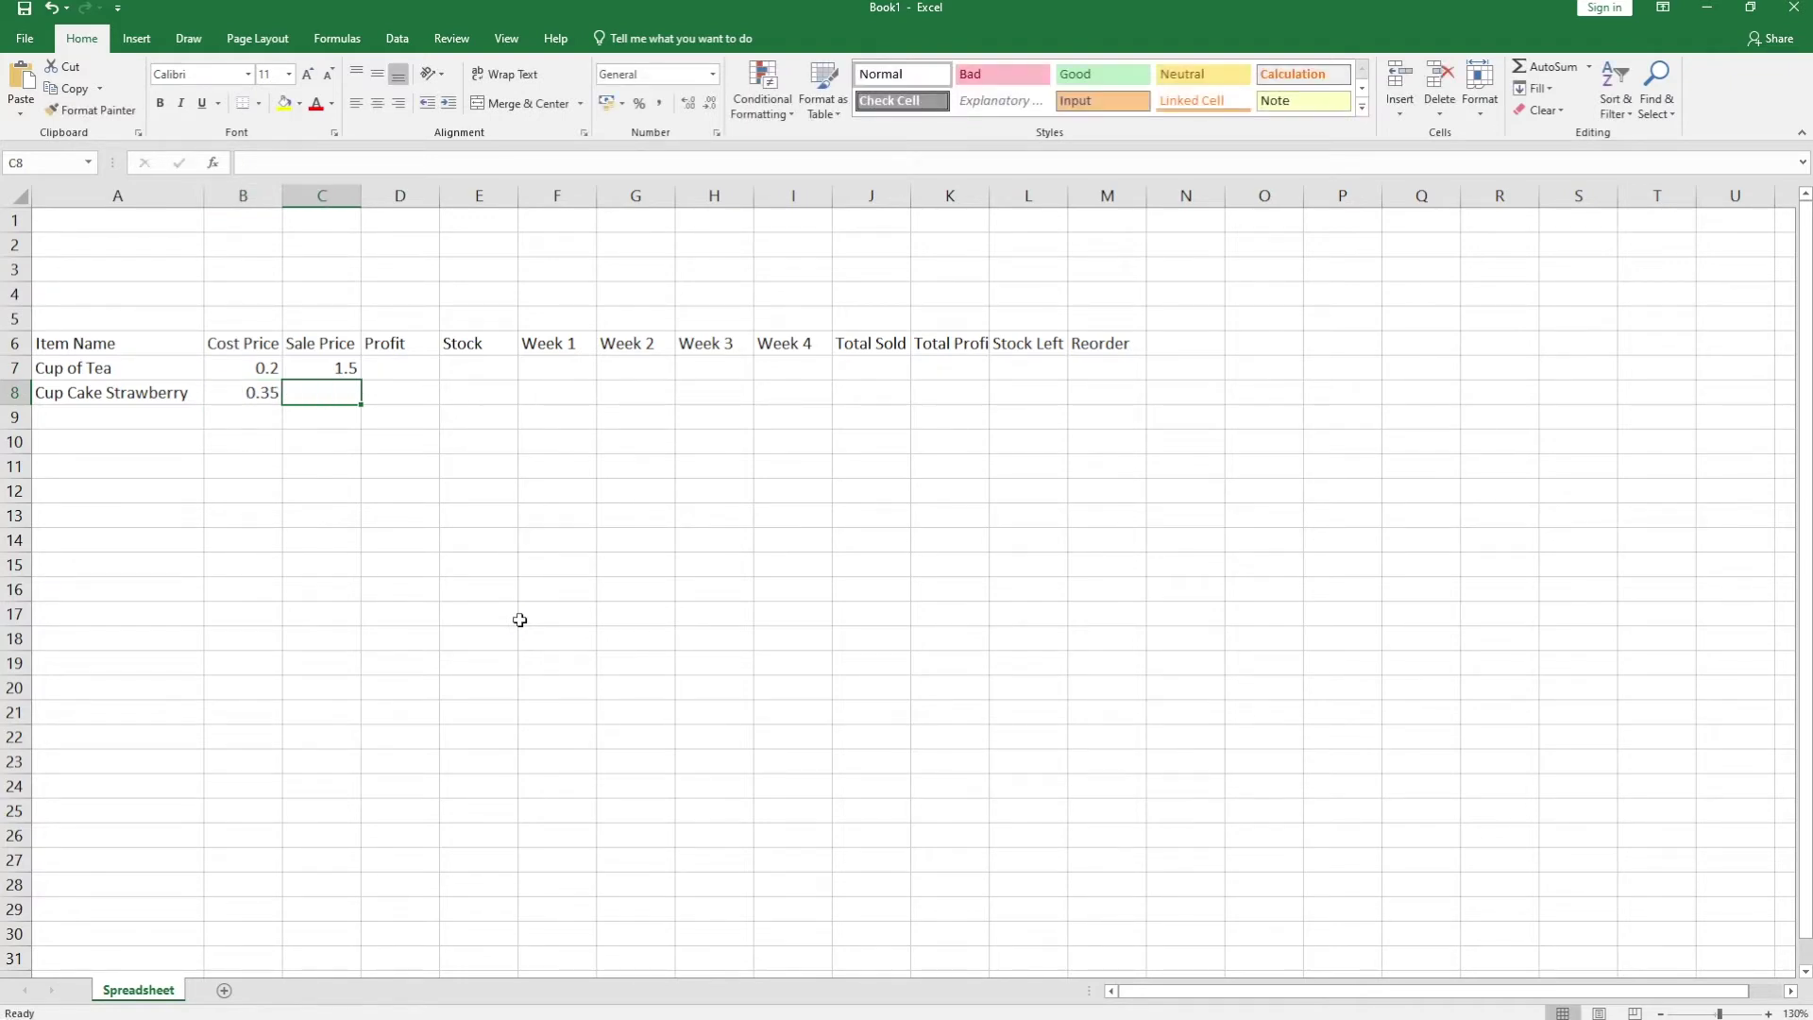
type("1.25")
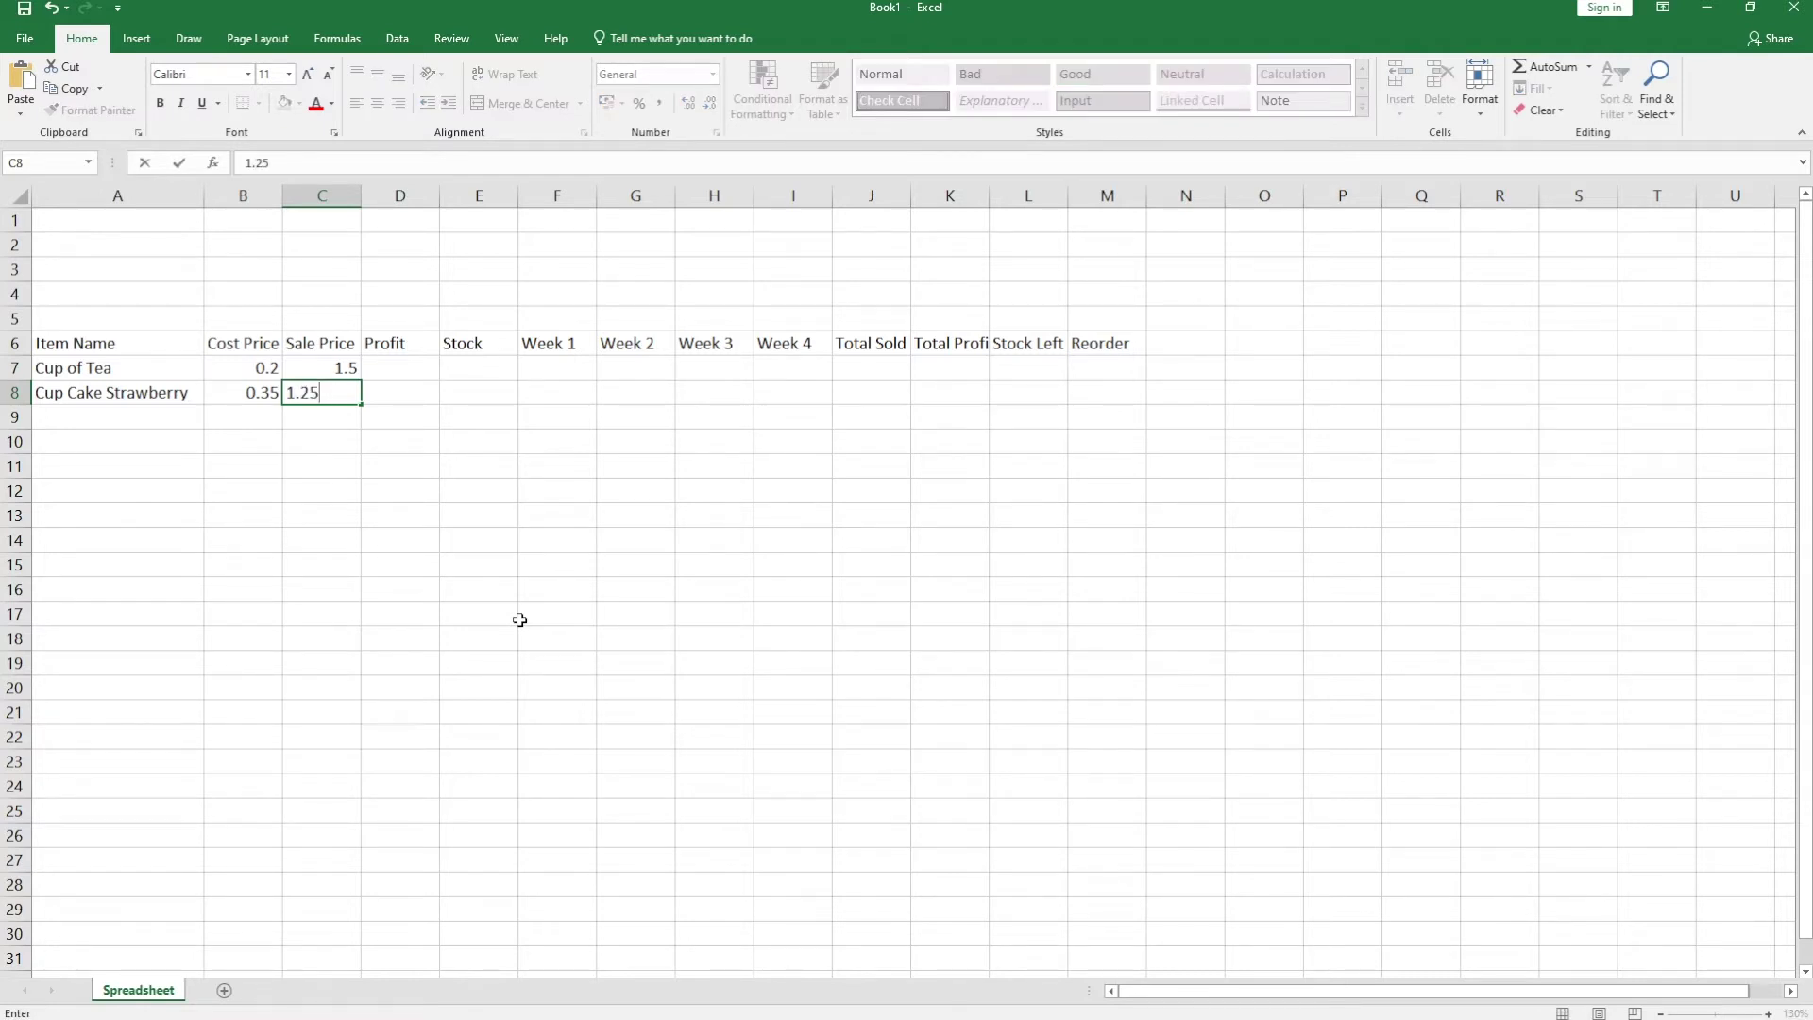
key("Return")
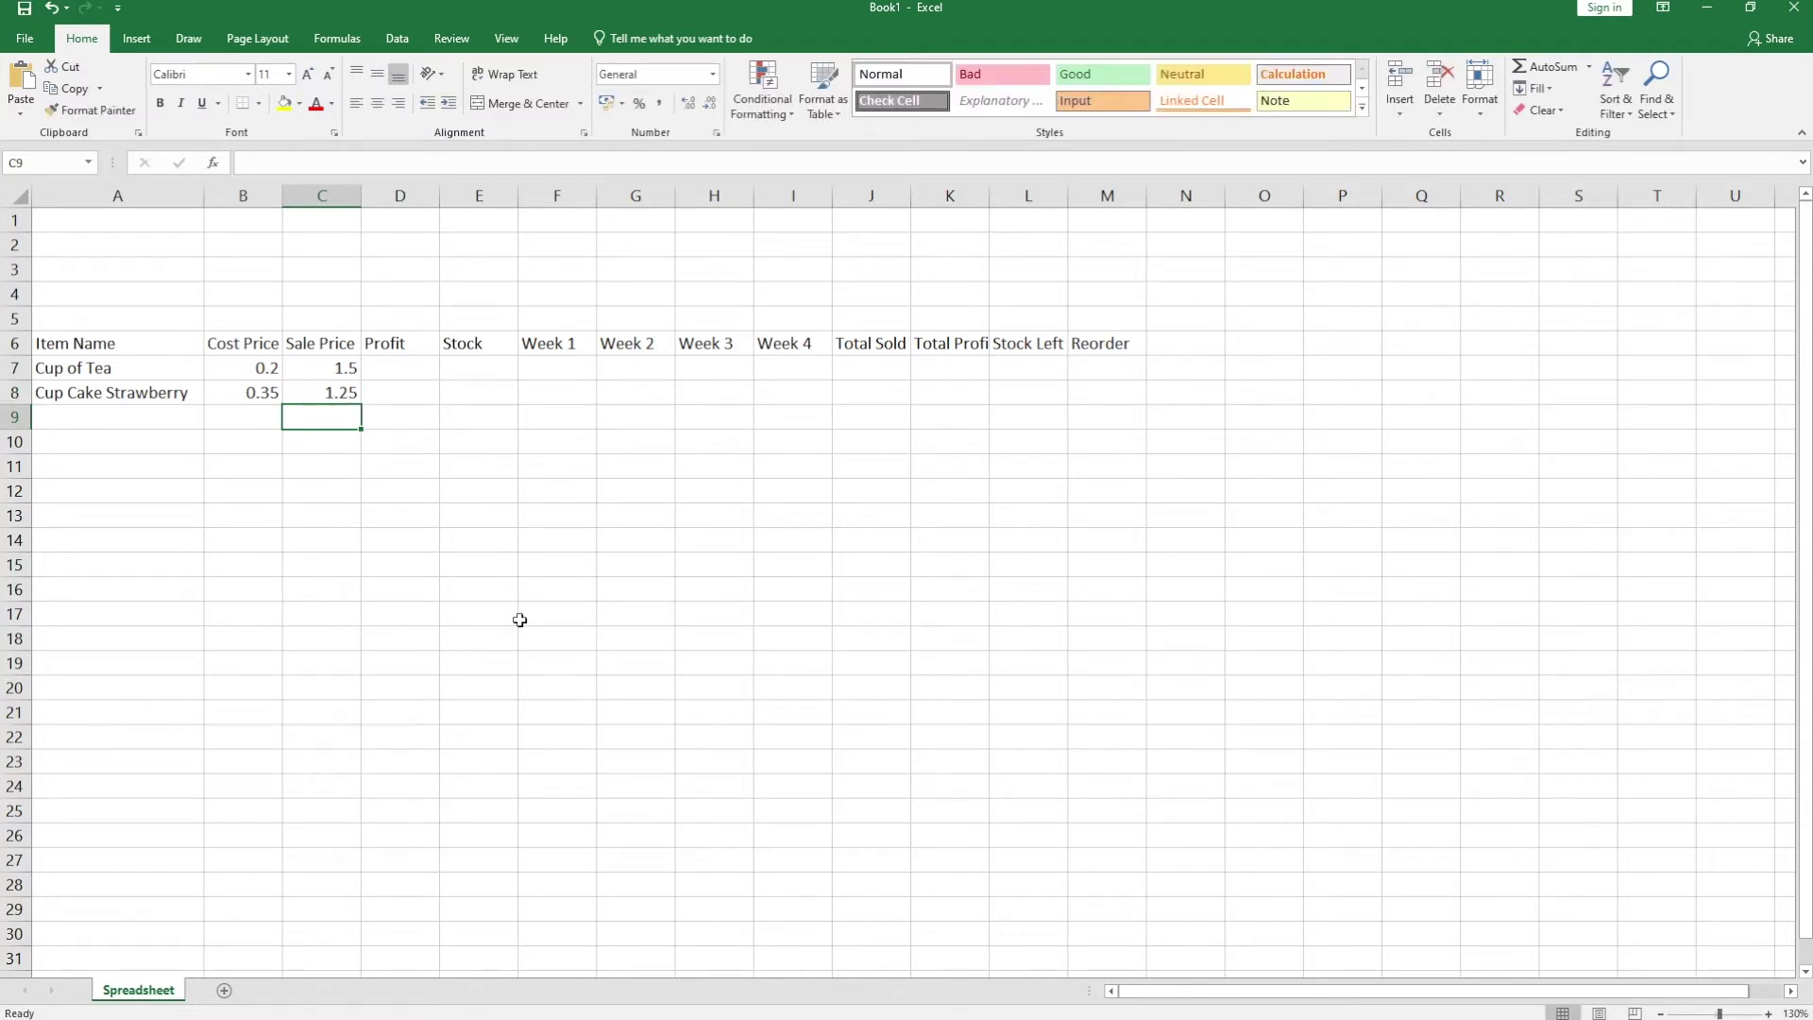
- Add Box of 6 Cup cakes in row 9 with cost price 2.0 and sale price 5.50
left_click(104, 417)
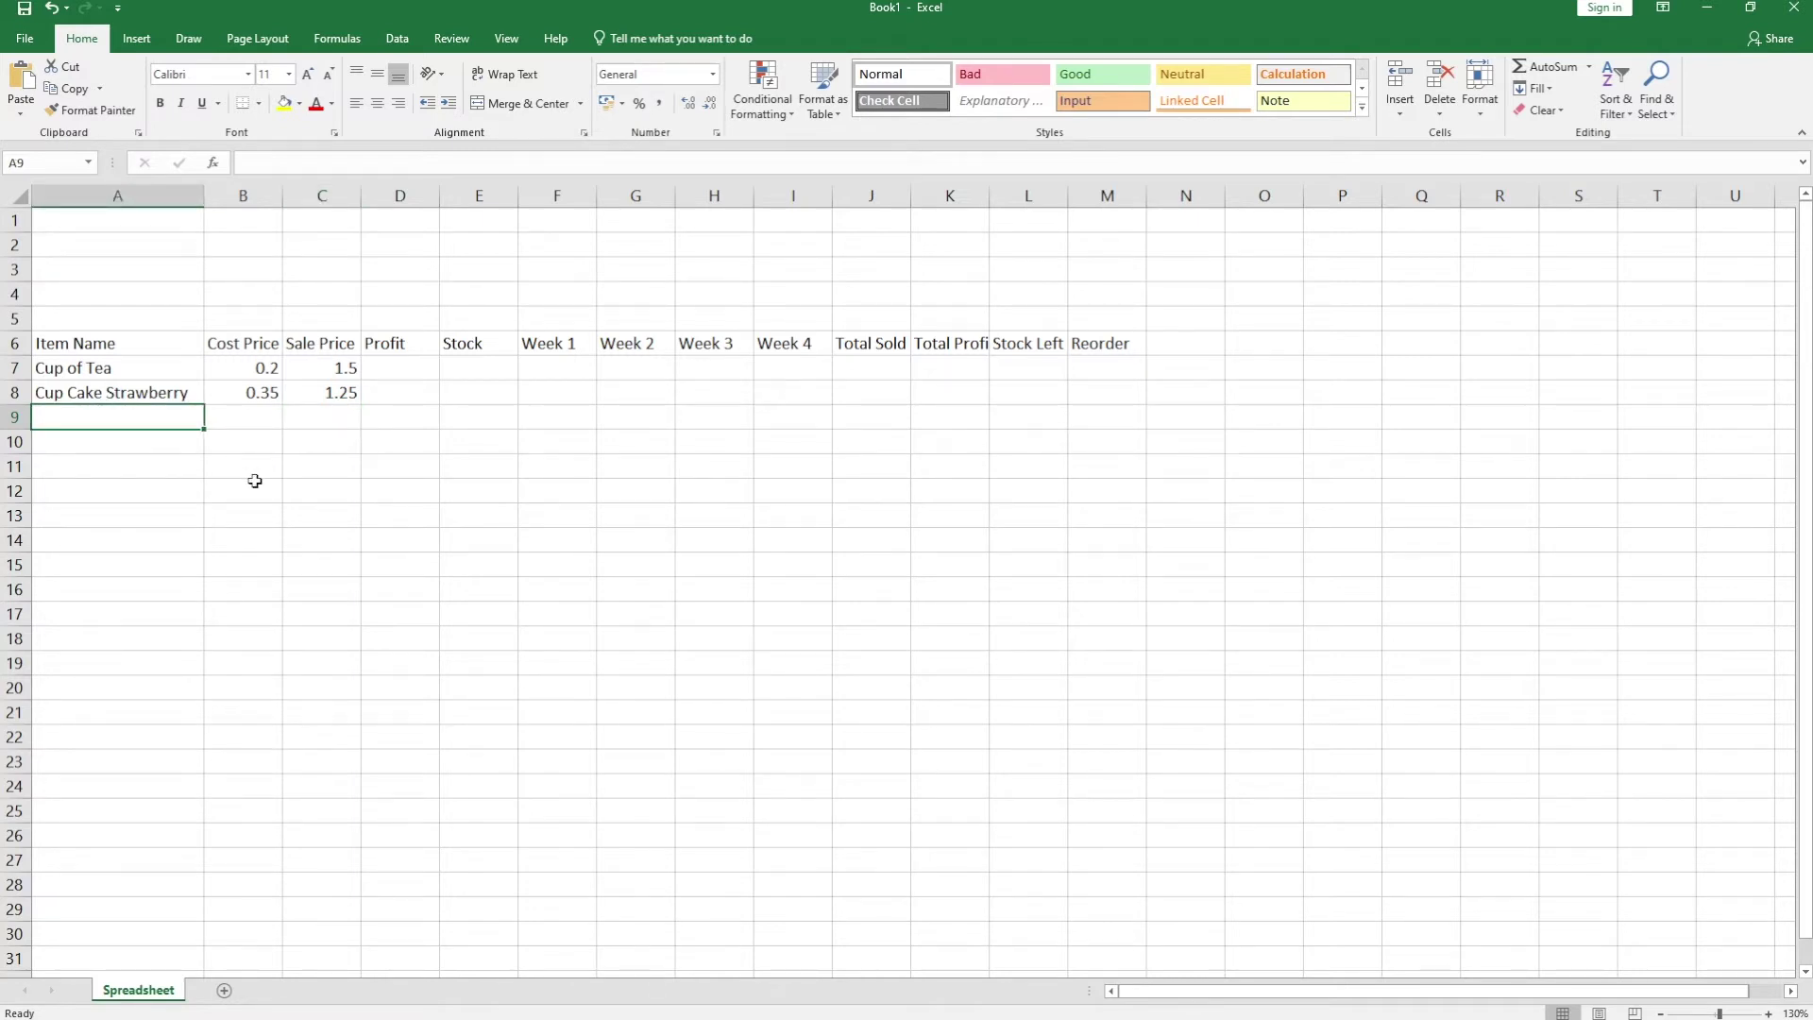
type("Box of 6 Cup cakes")
key("Tab")
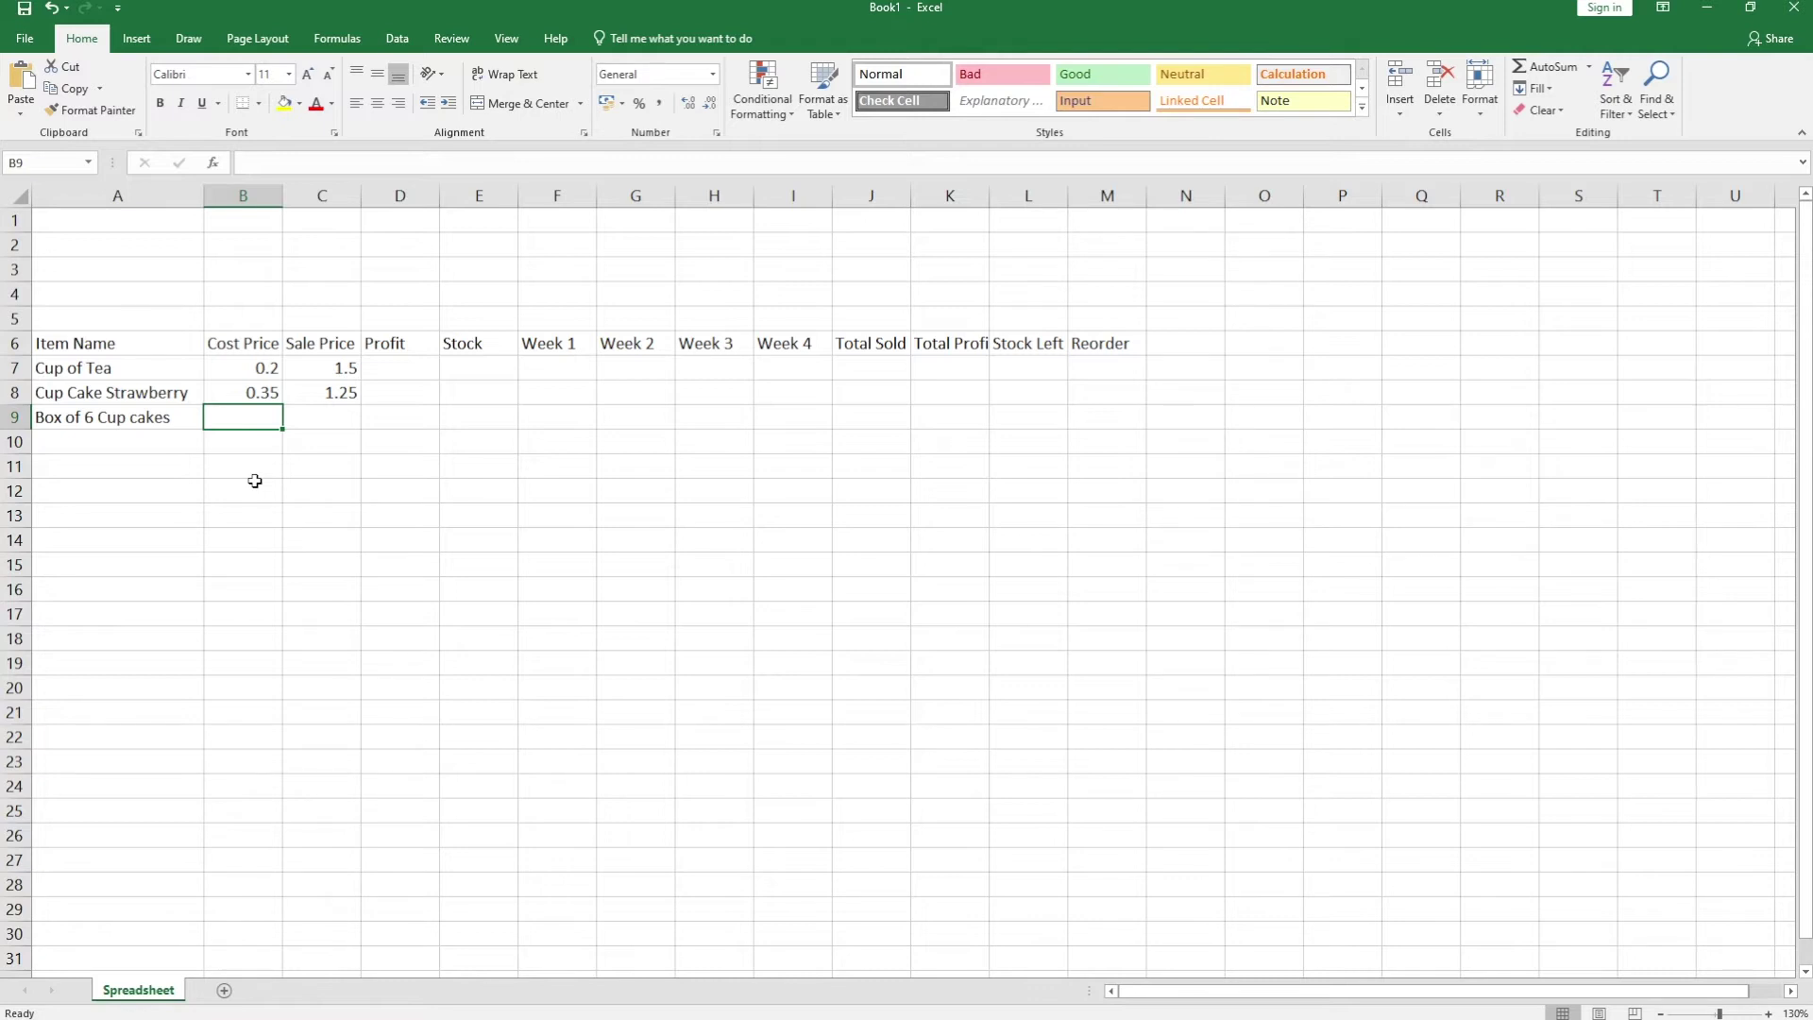
type("2.0")
key("Tab")
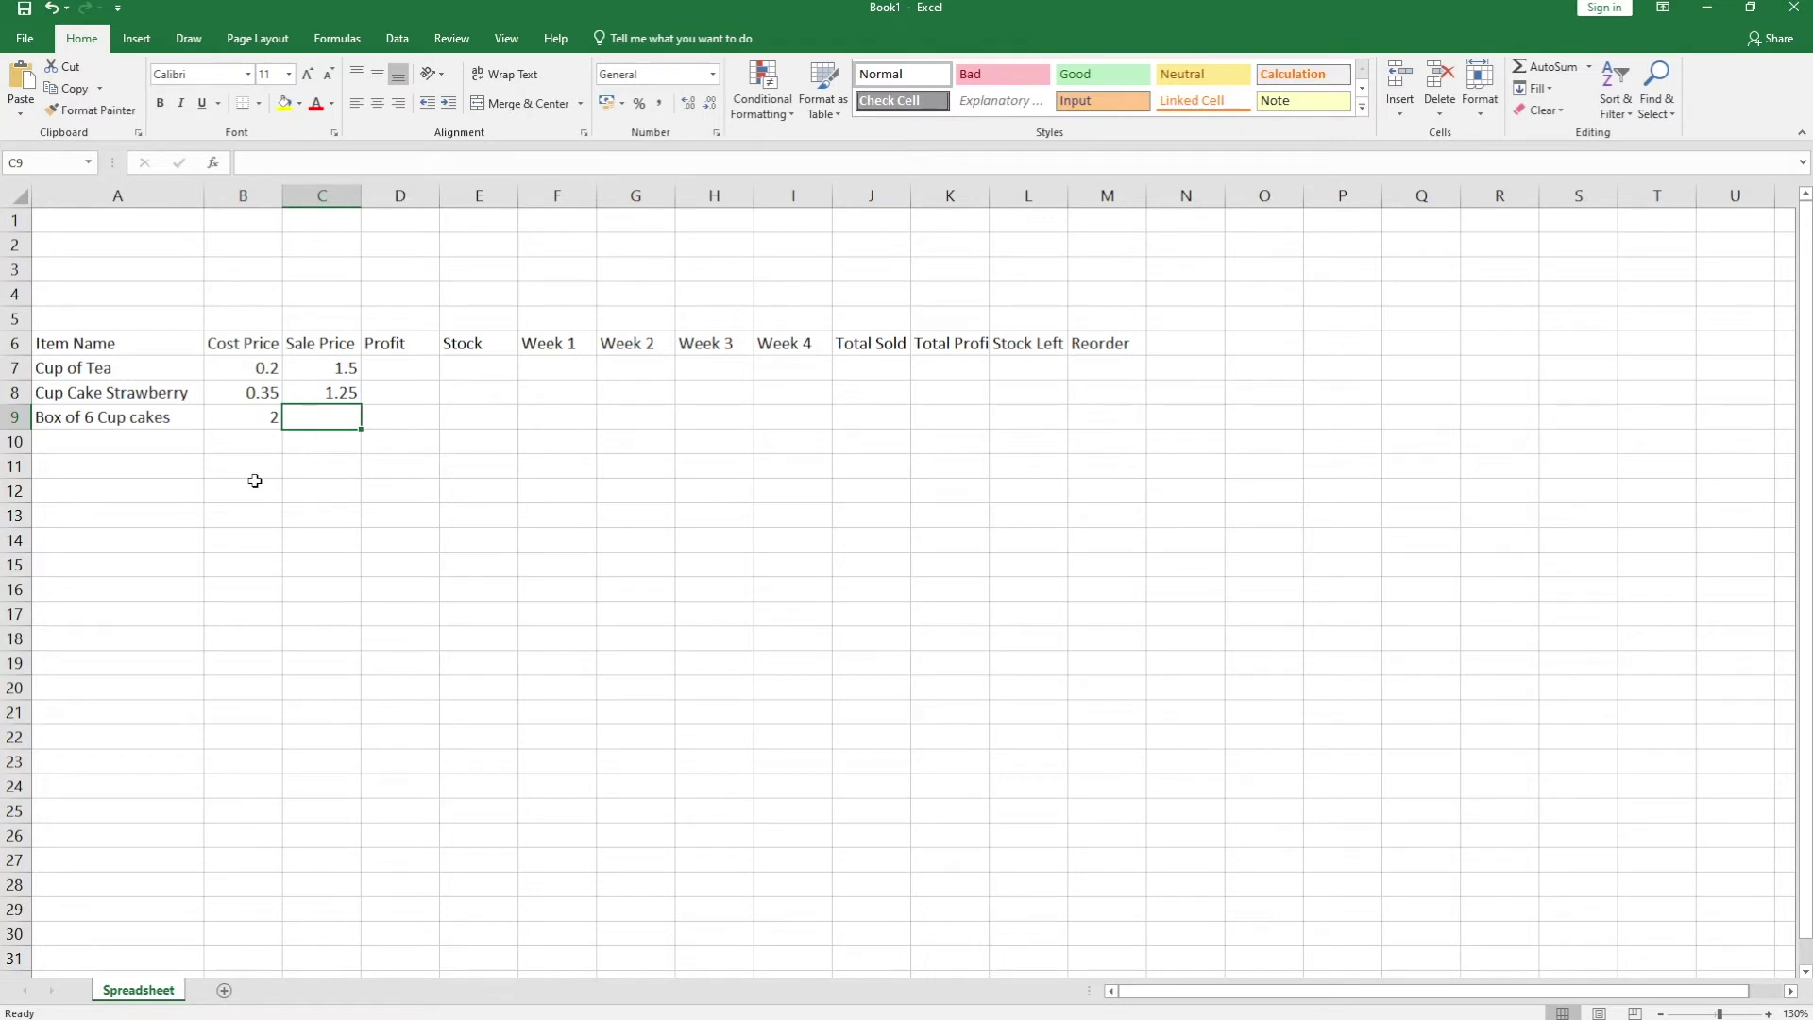
type("5.50")
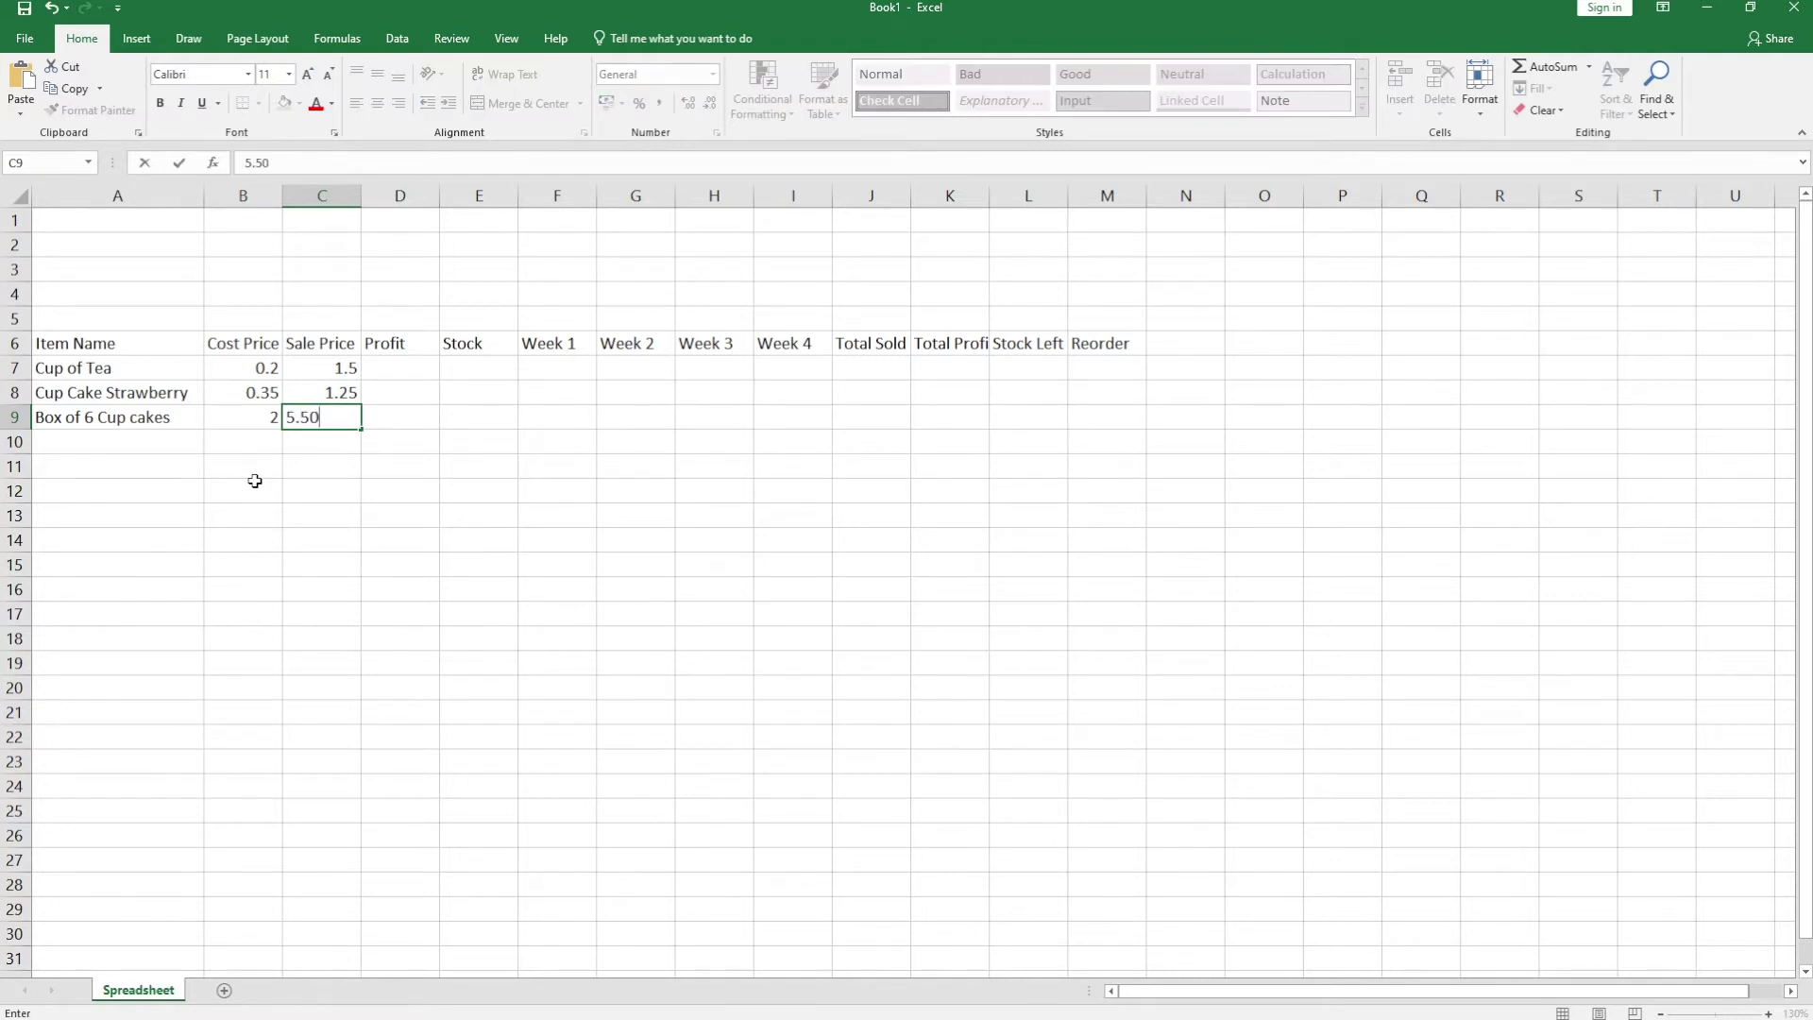
key("Return")
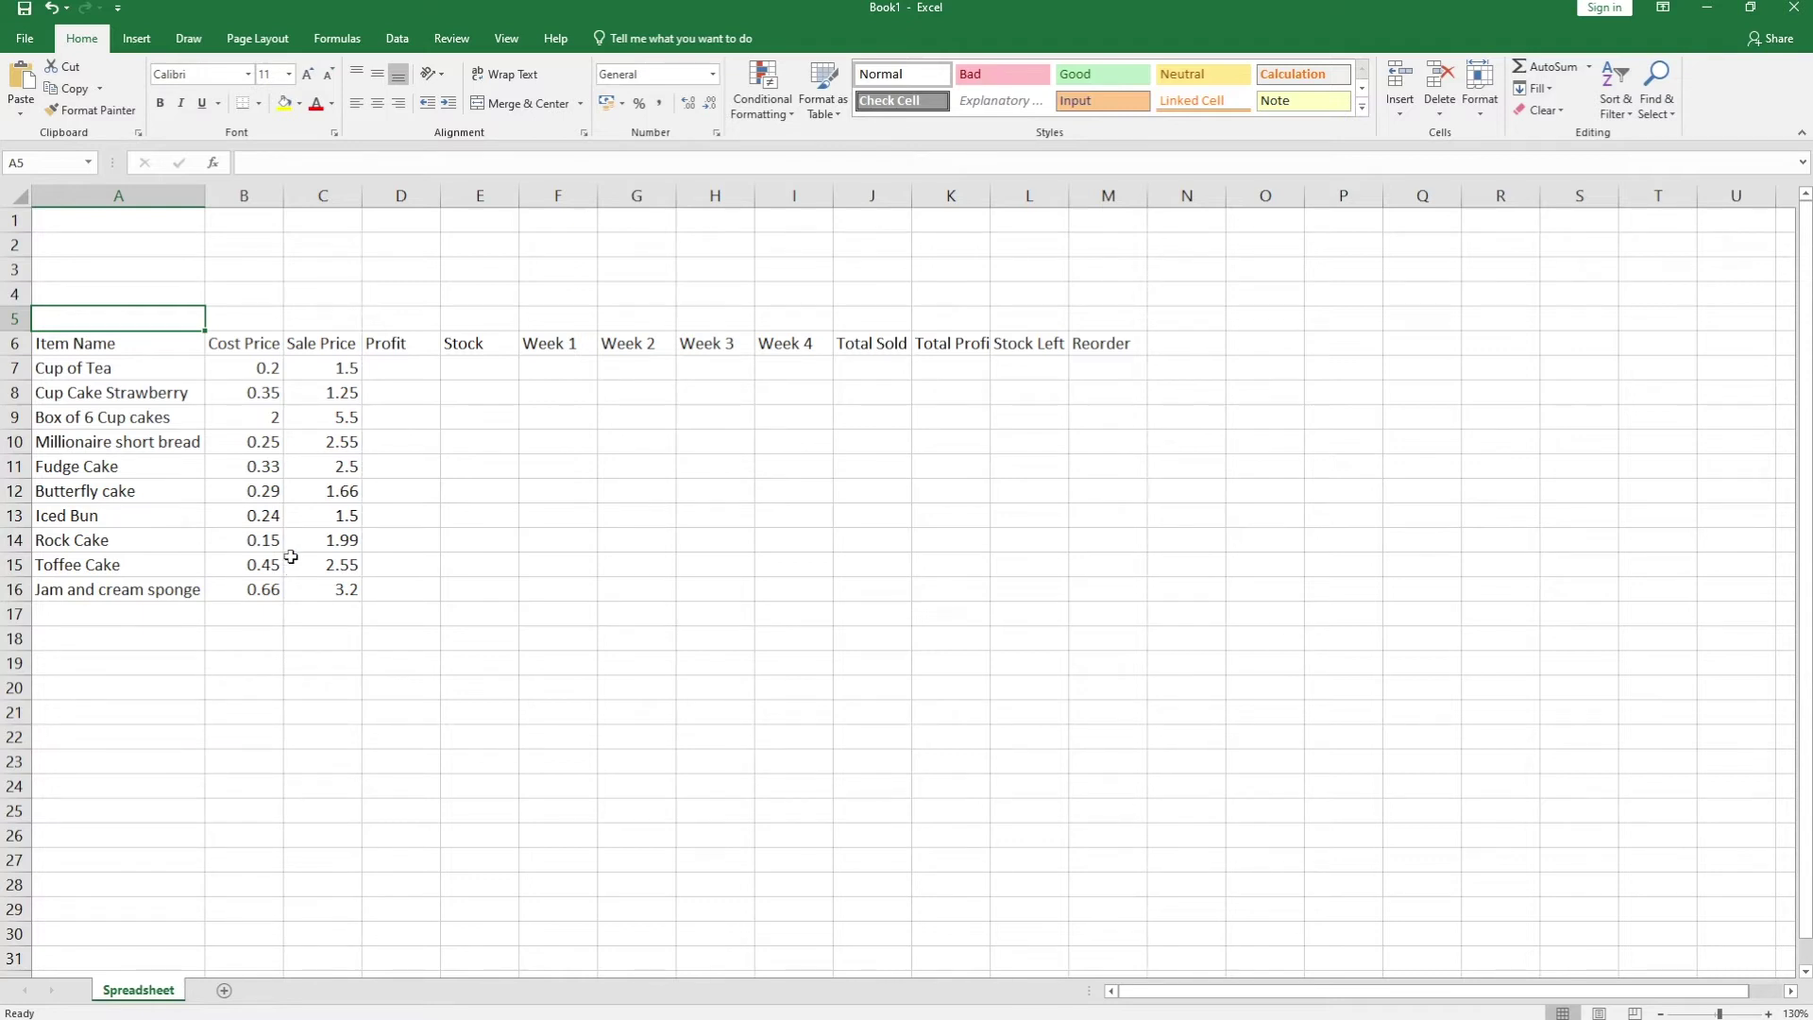
left_click(447, 36)
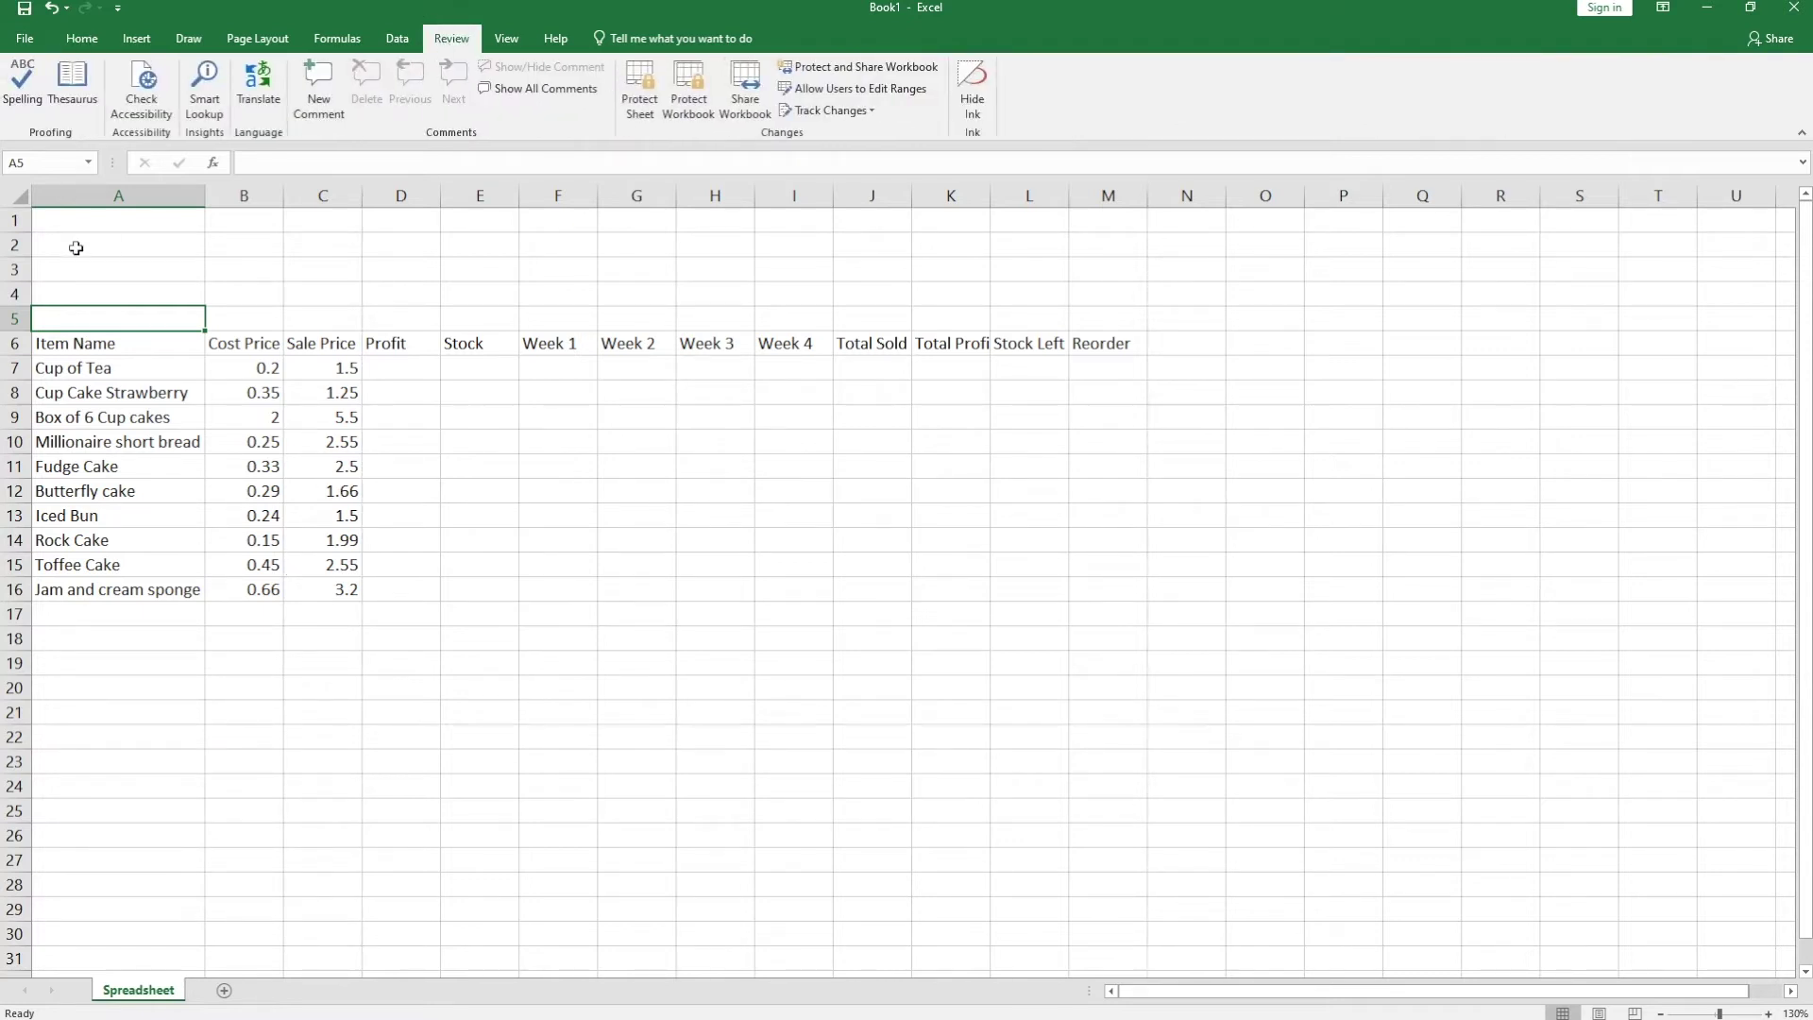
left_click(23, 104)
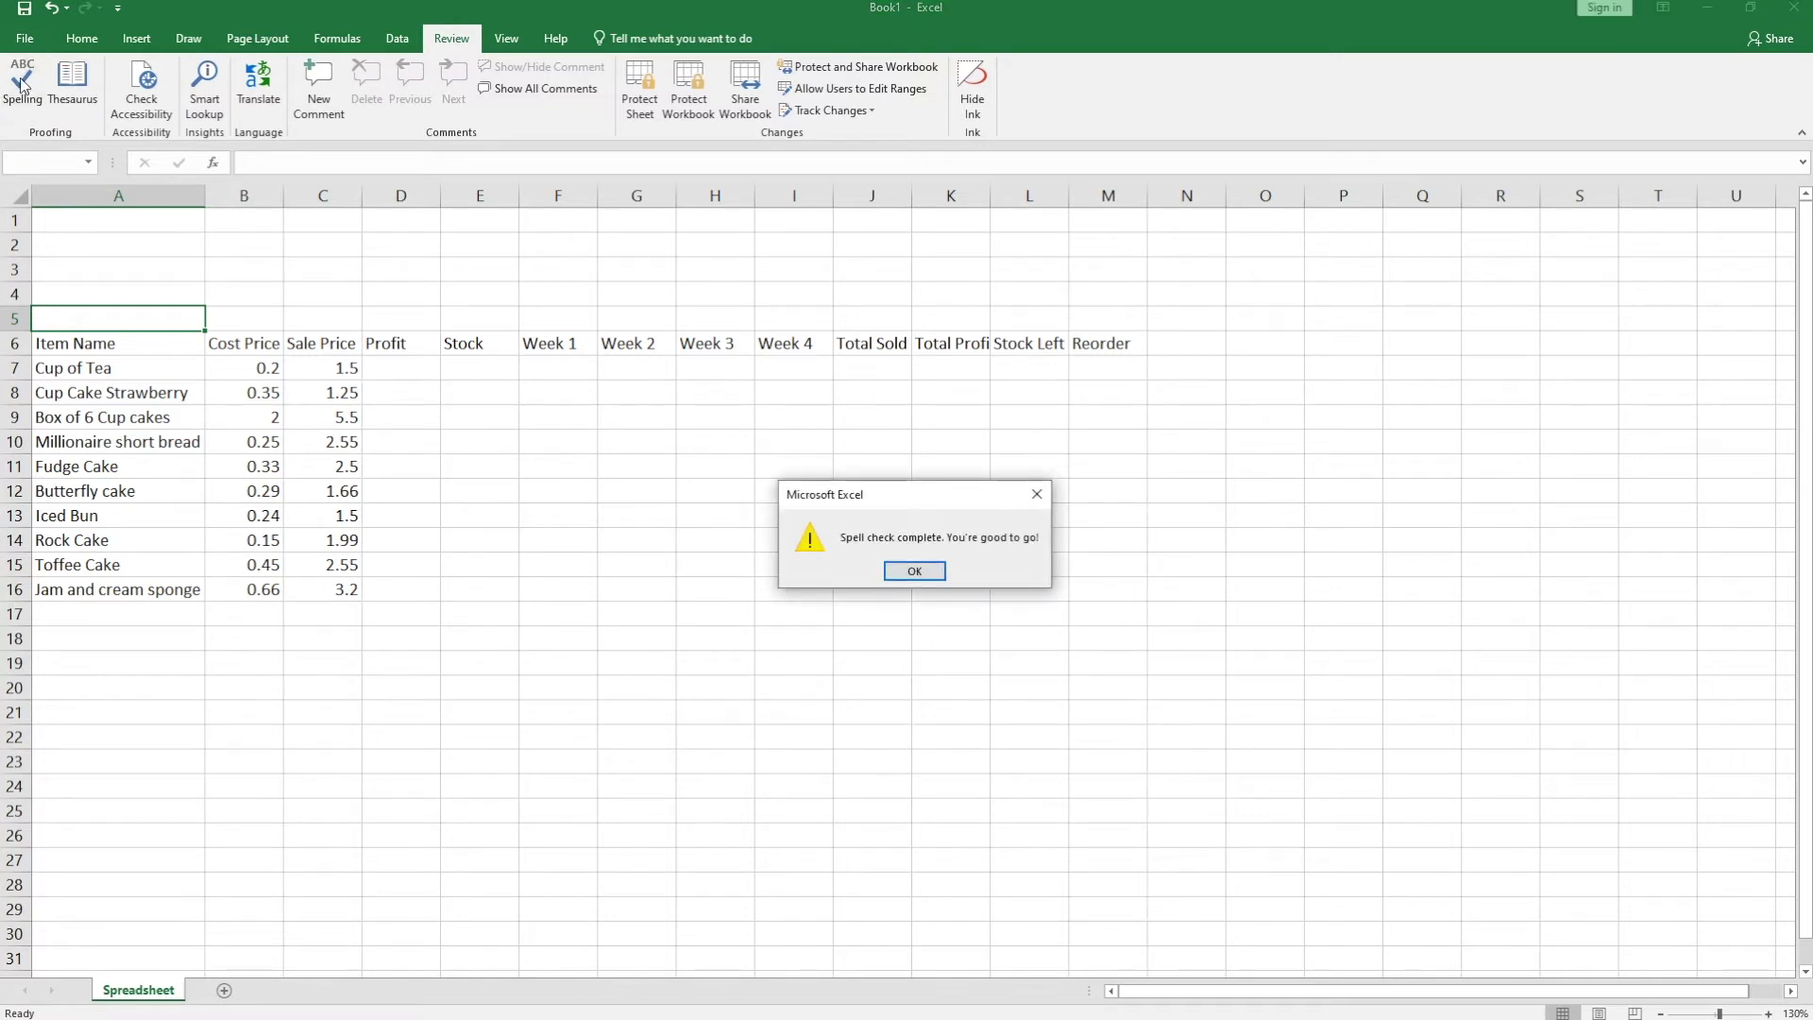
left_click(912, 571)
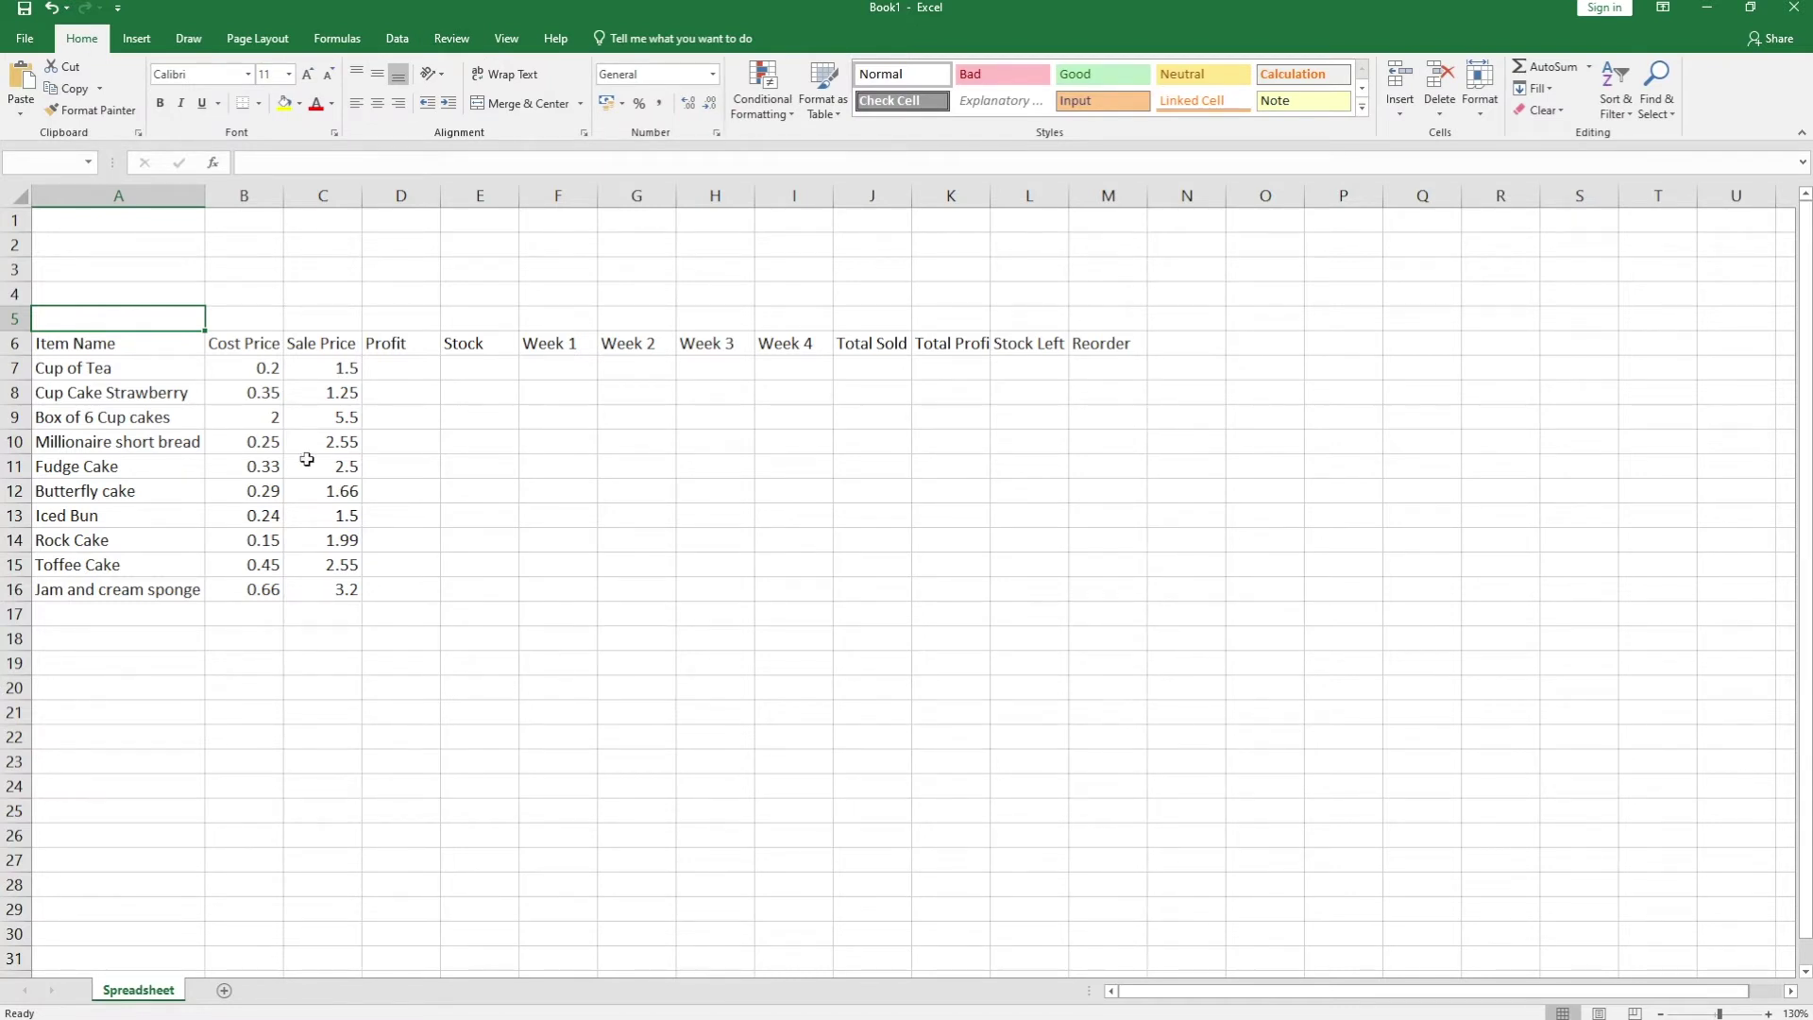
left_click(396, 370, "shift")
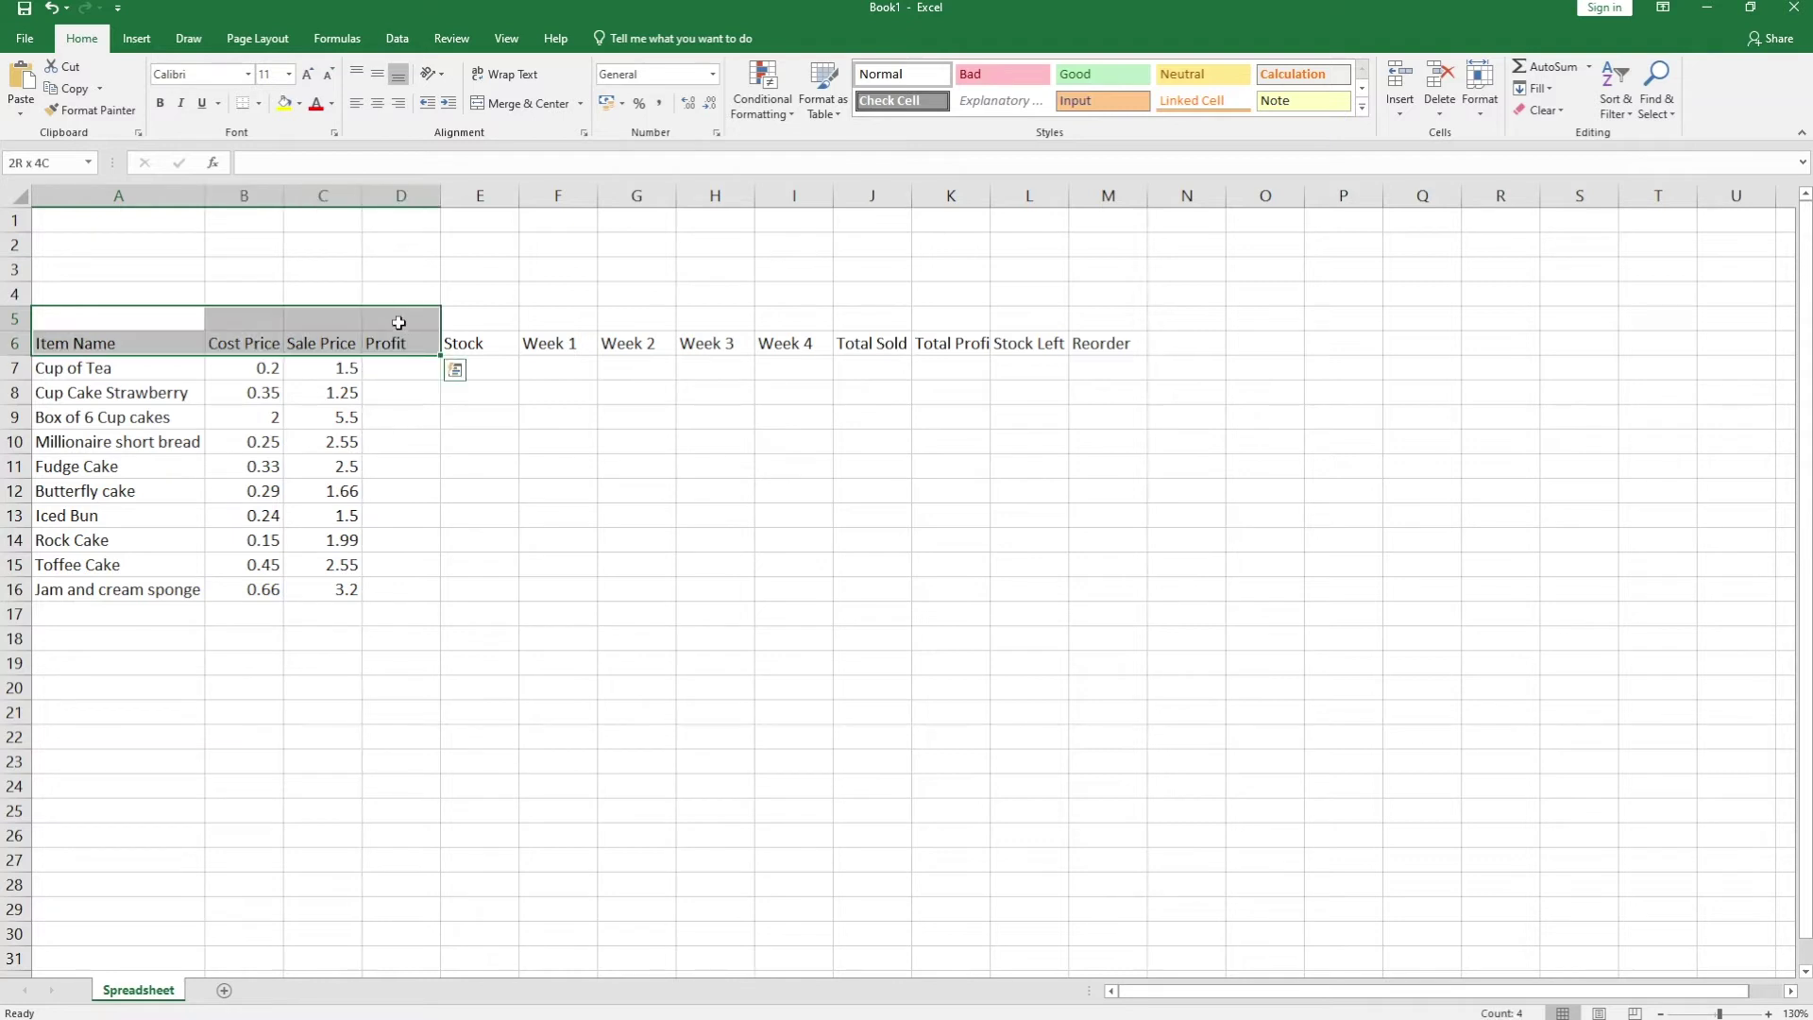
left_click(401, 320, "shift")
left_click_drag(494, 340, 494, 340)
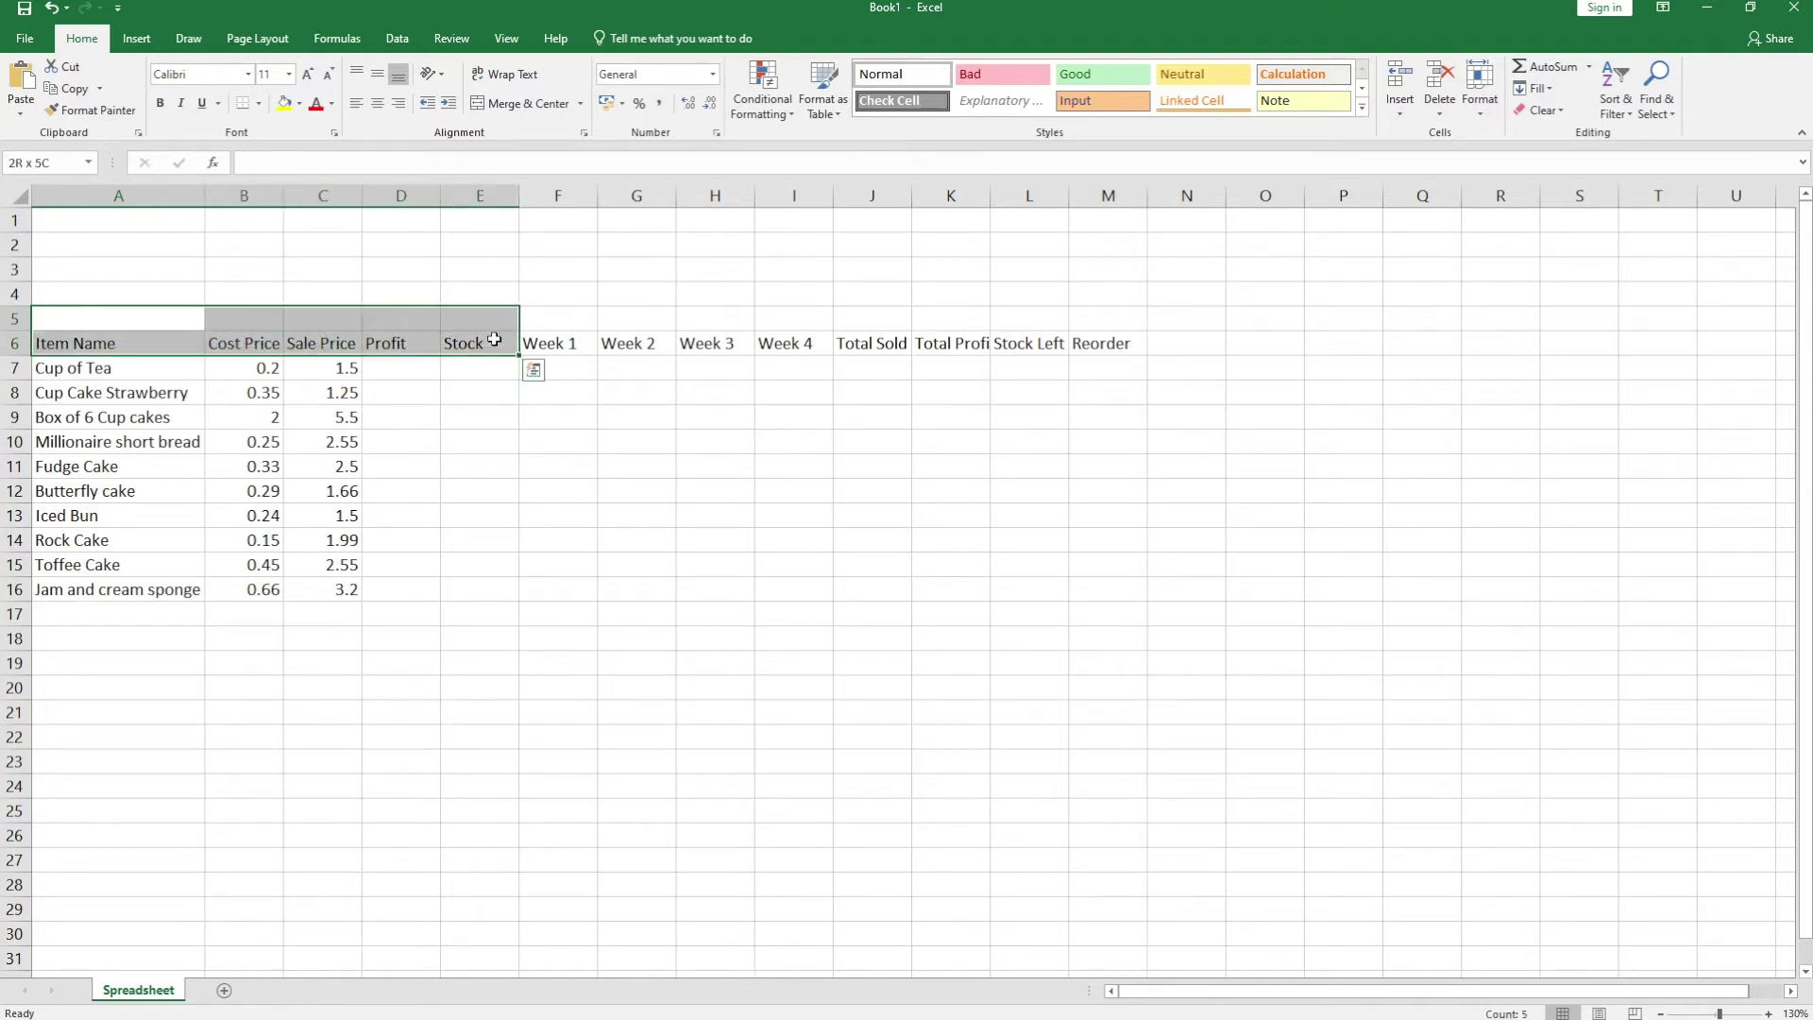
left_click(489, 343)
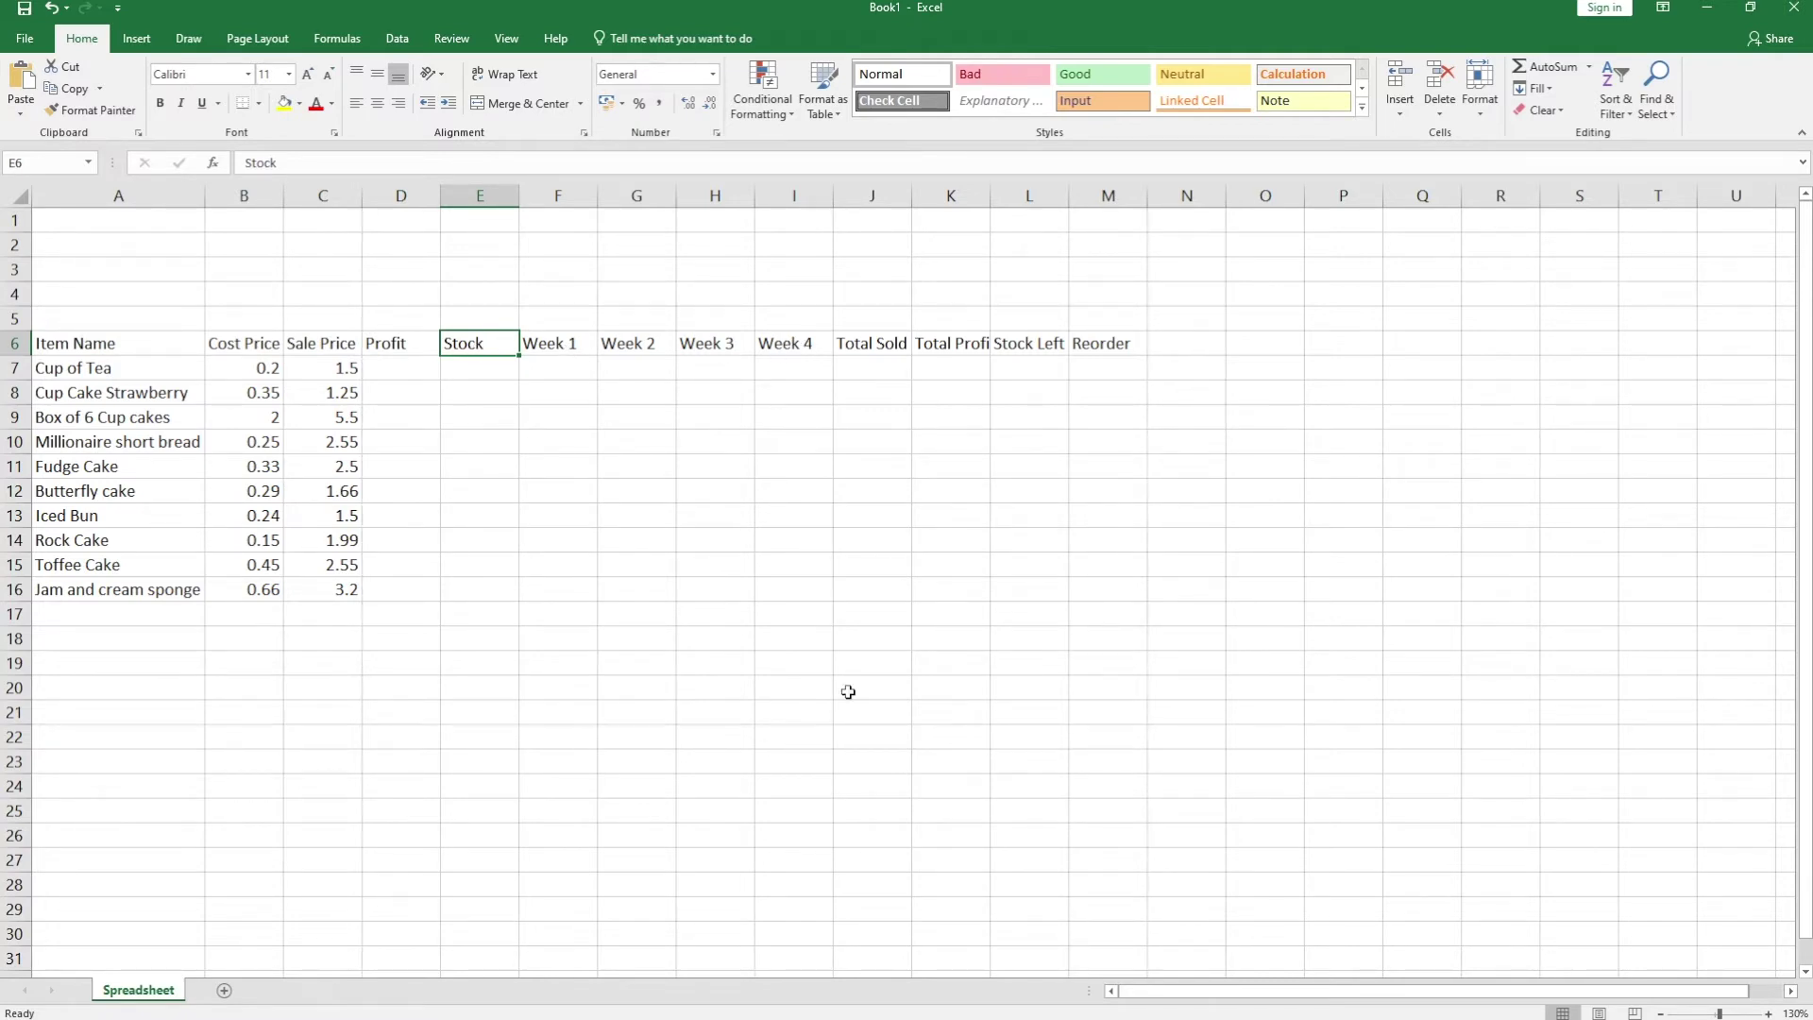
left_click(493, 376)
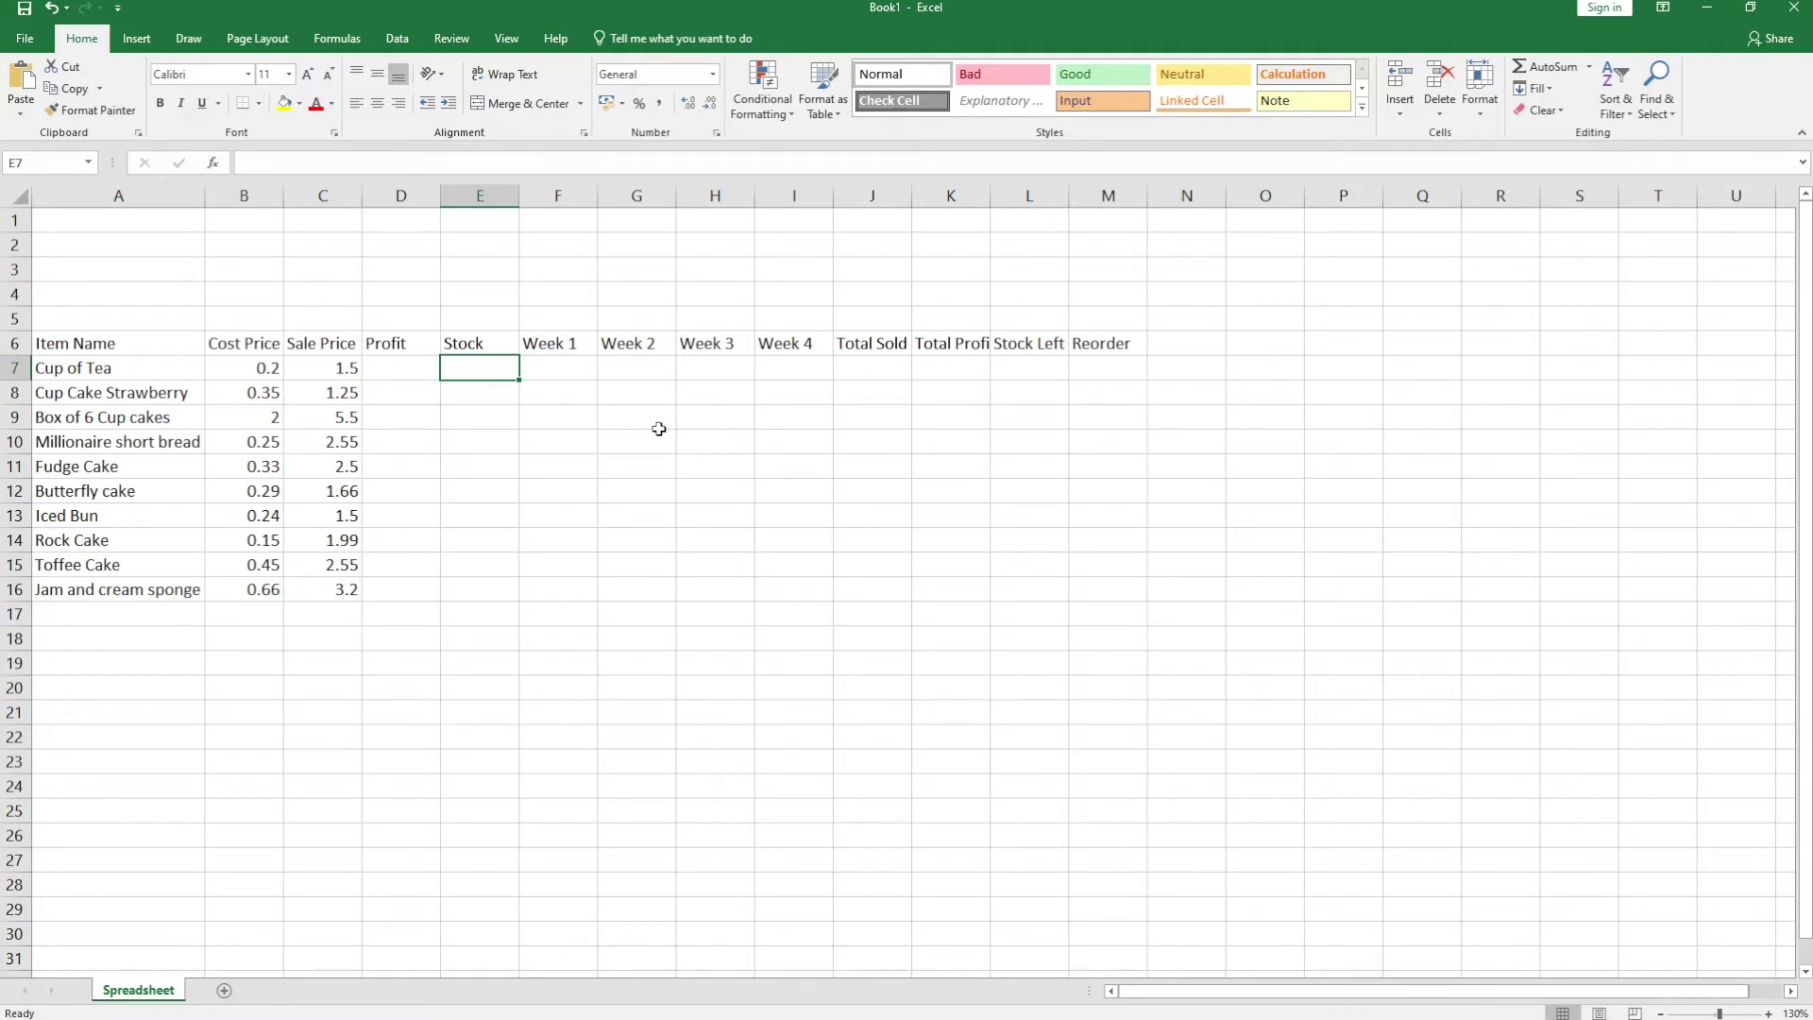
- Enter stock levels 200, 50 and 100 in E7:E9
type("200")
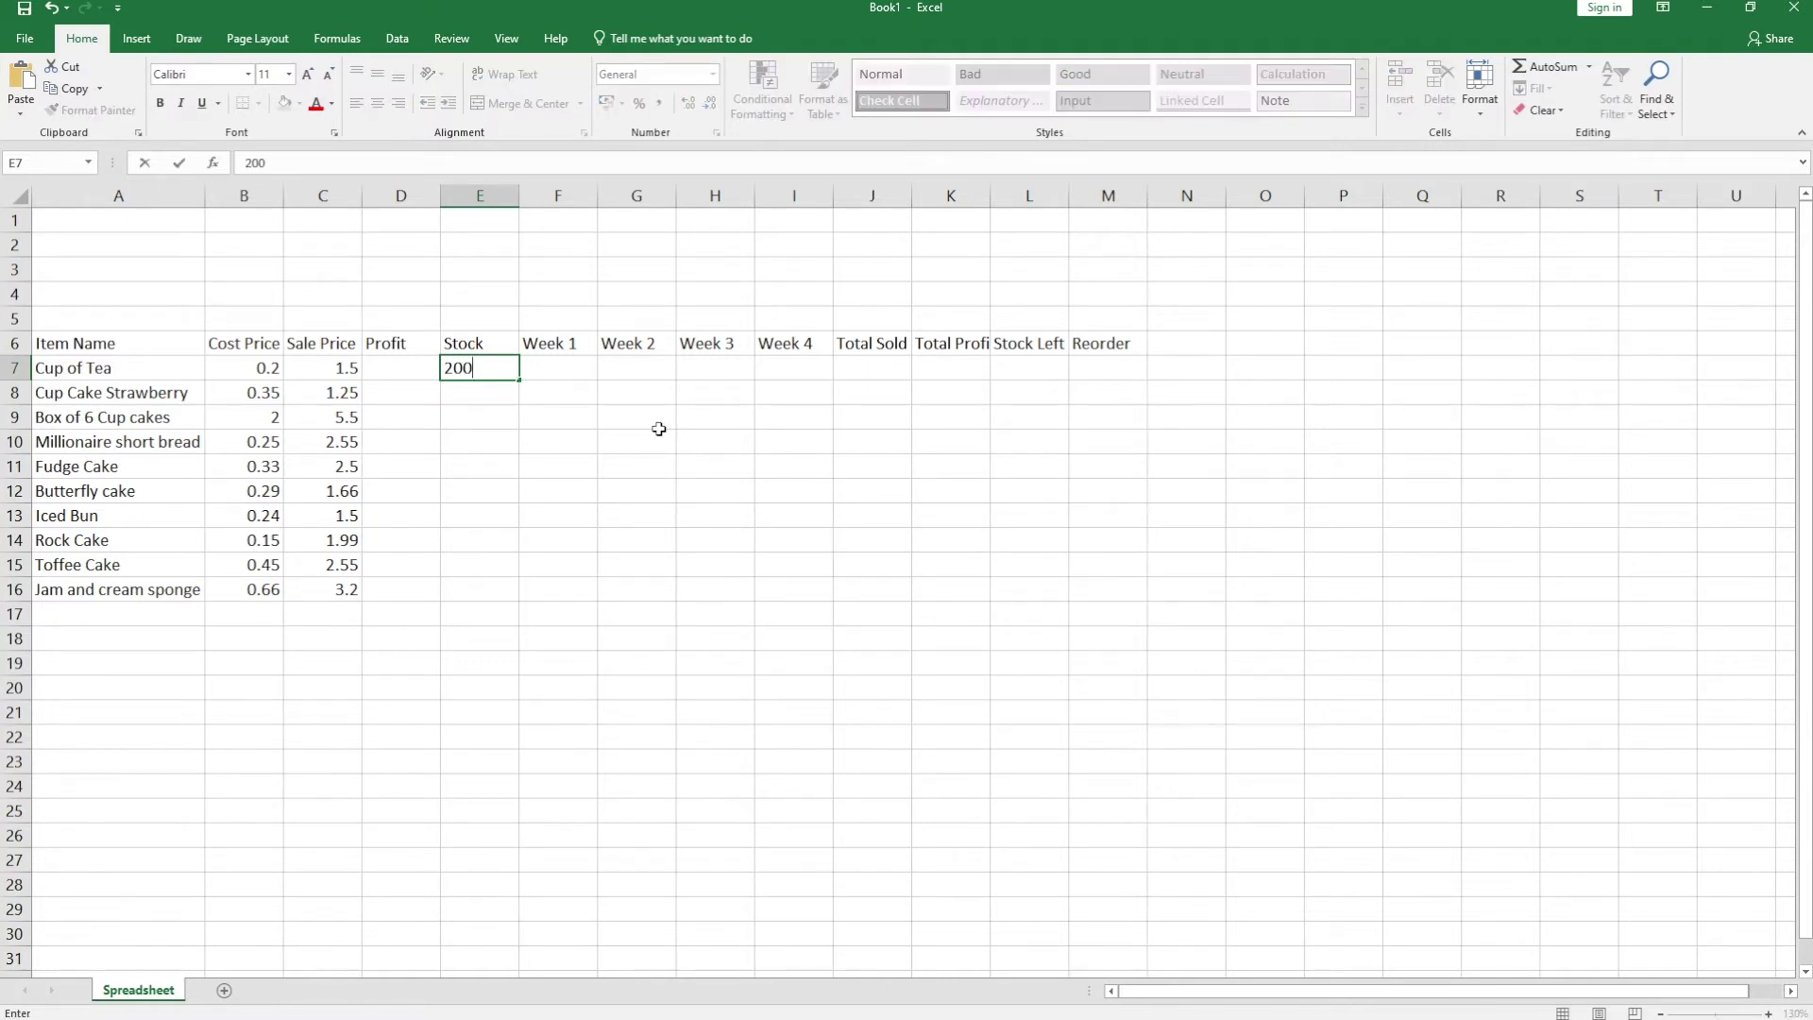
key("Return")
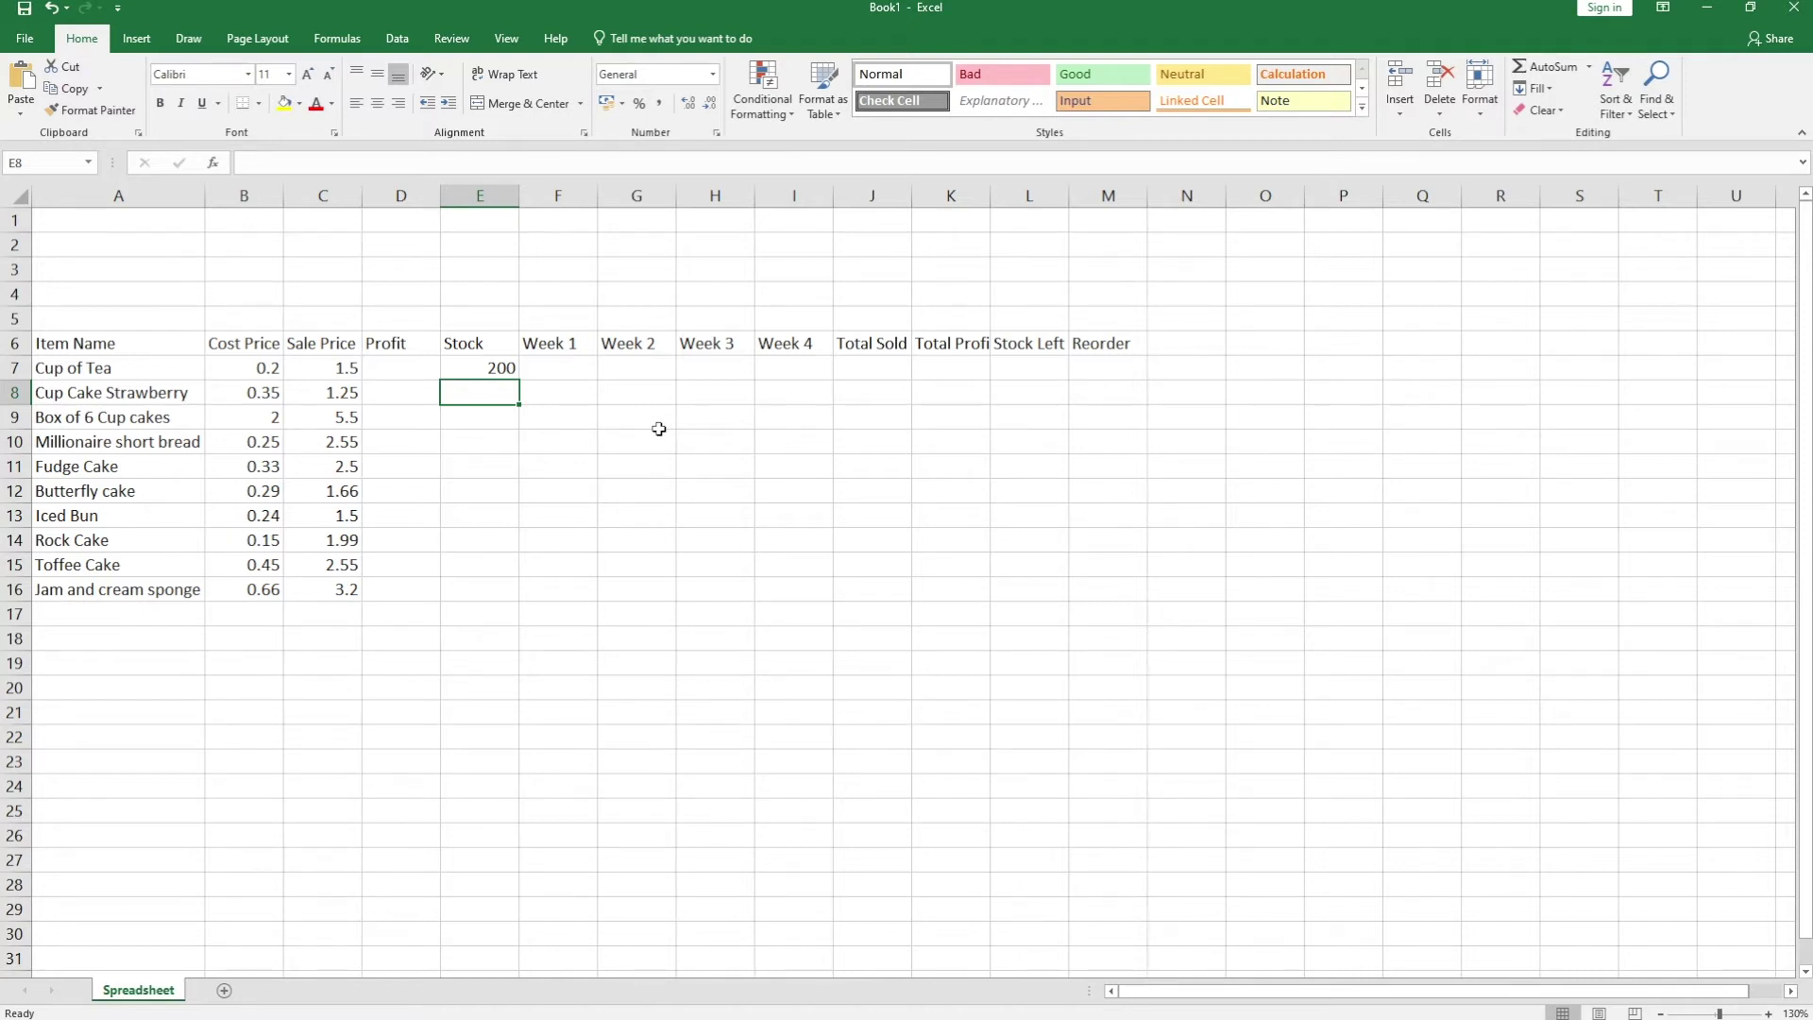
type("50")
key("Return")
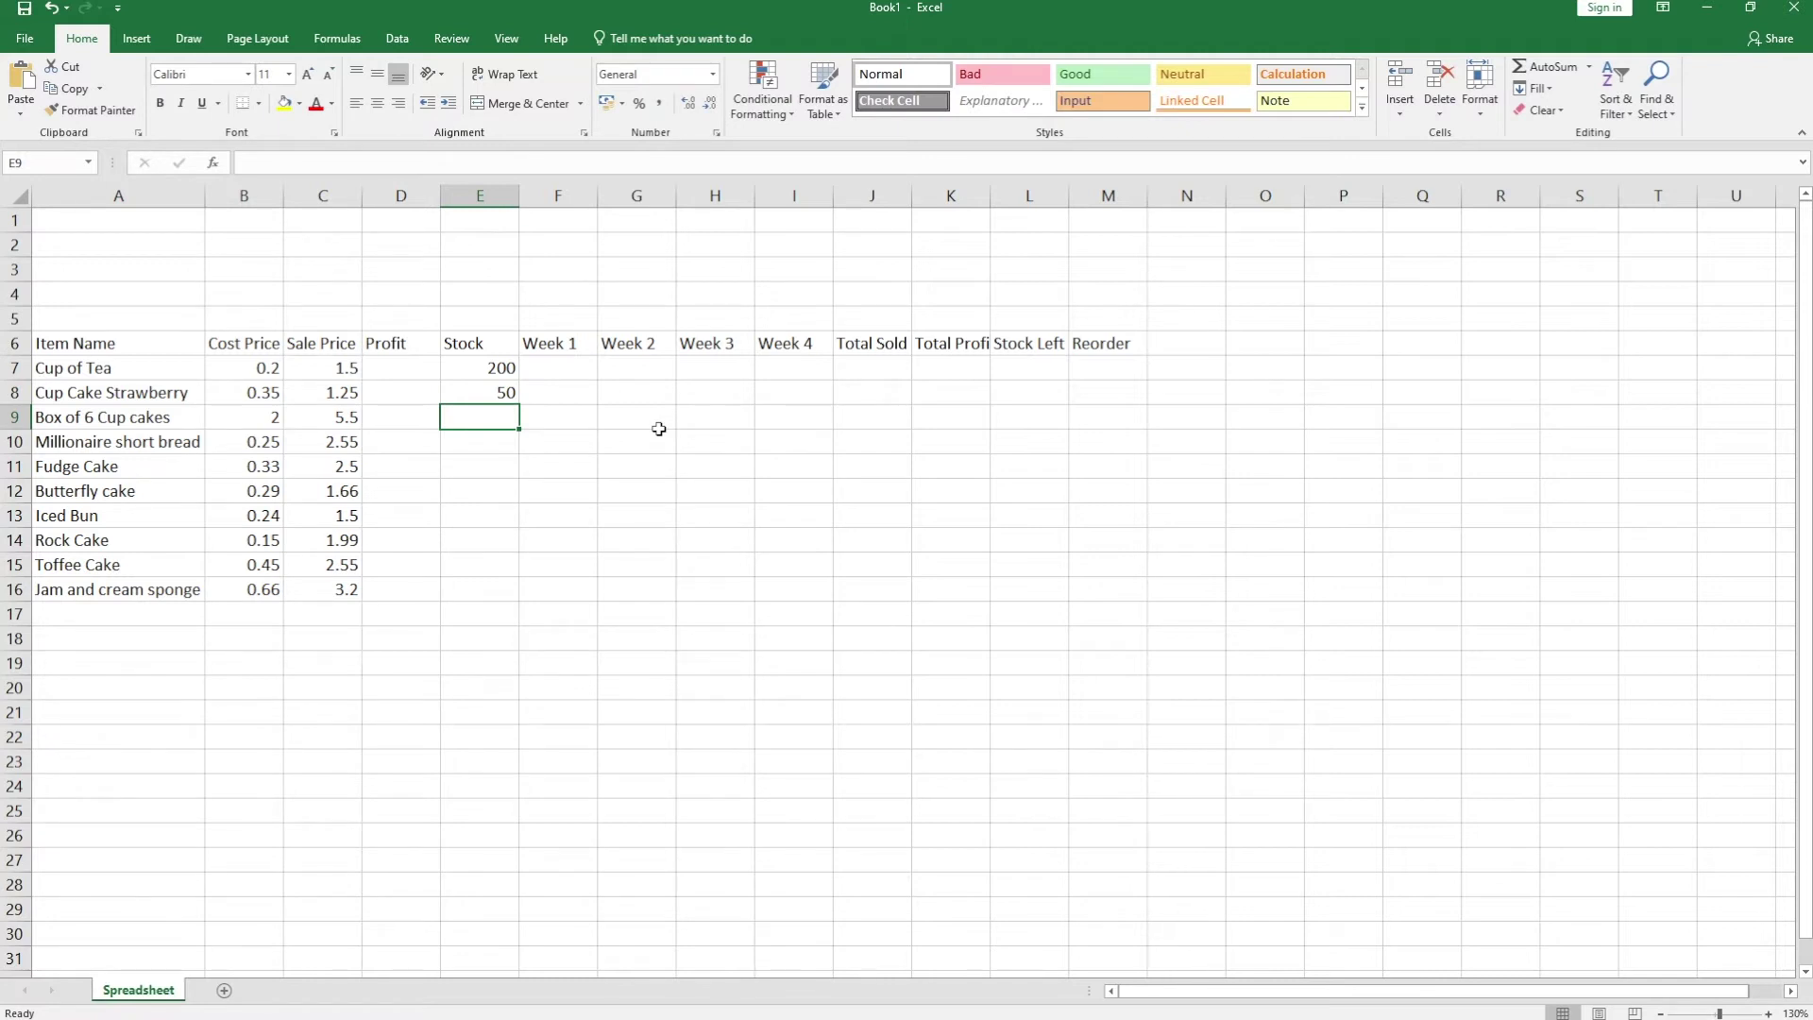
type("100")
key("Return")
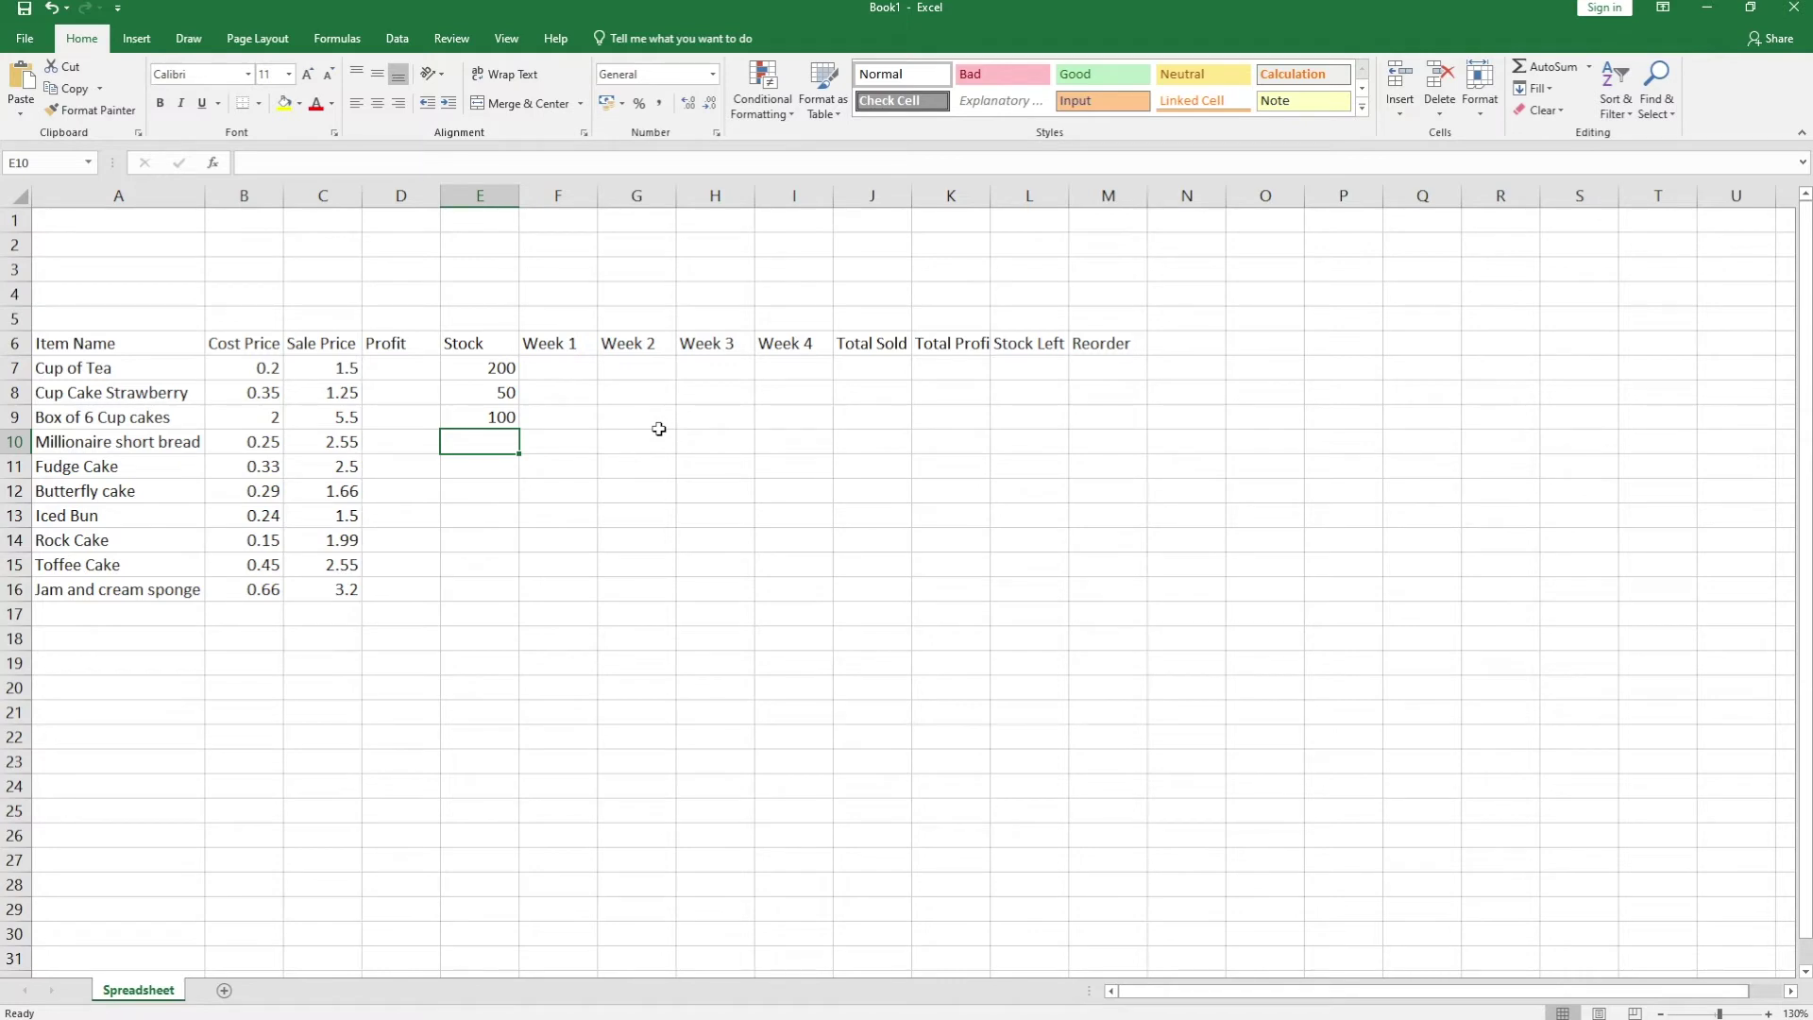
left_click(572, 368)
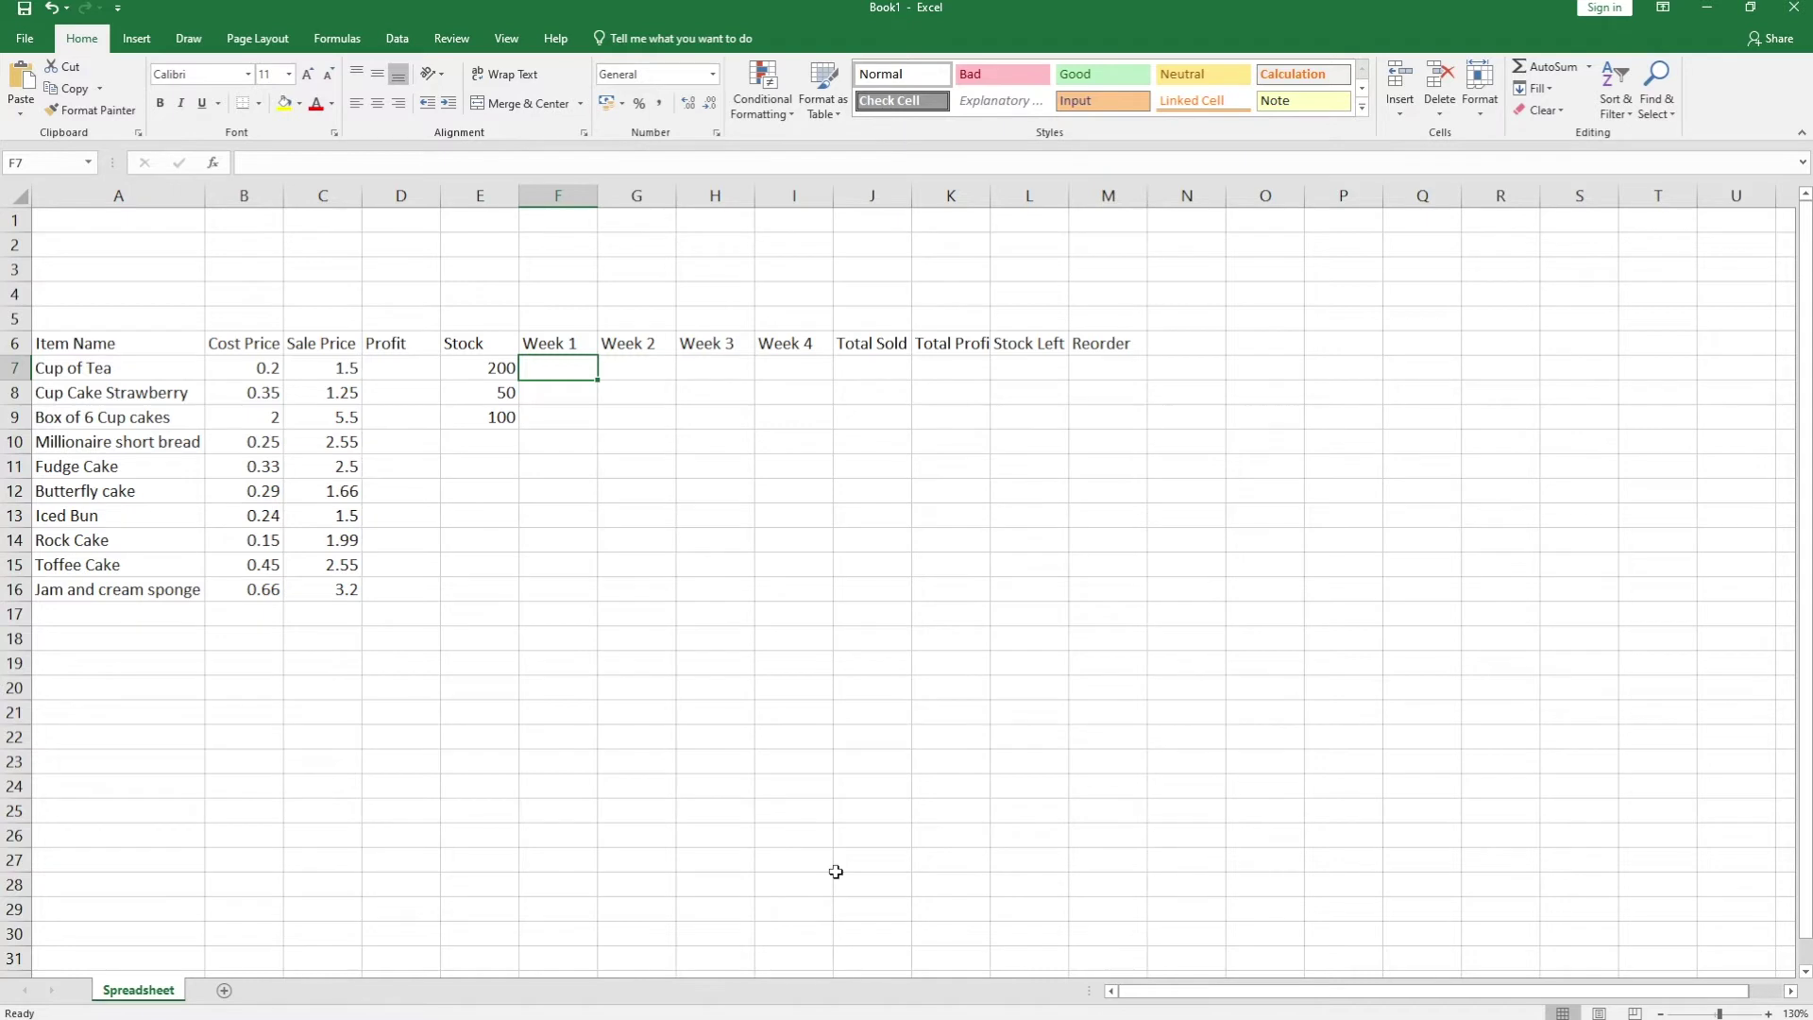
- Enter Cup of Tea's Week 1–4 sales as 20, 10, 30 and 20
type("20")
key("Tab")
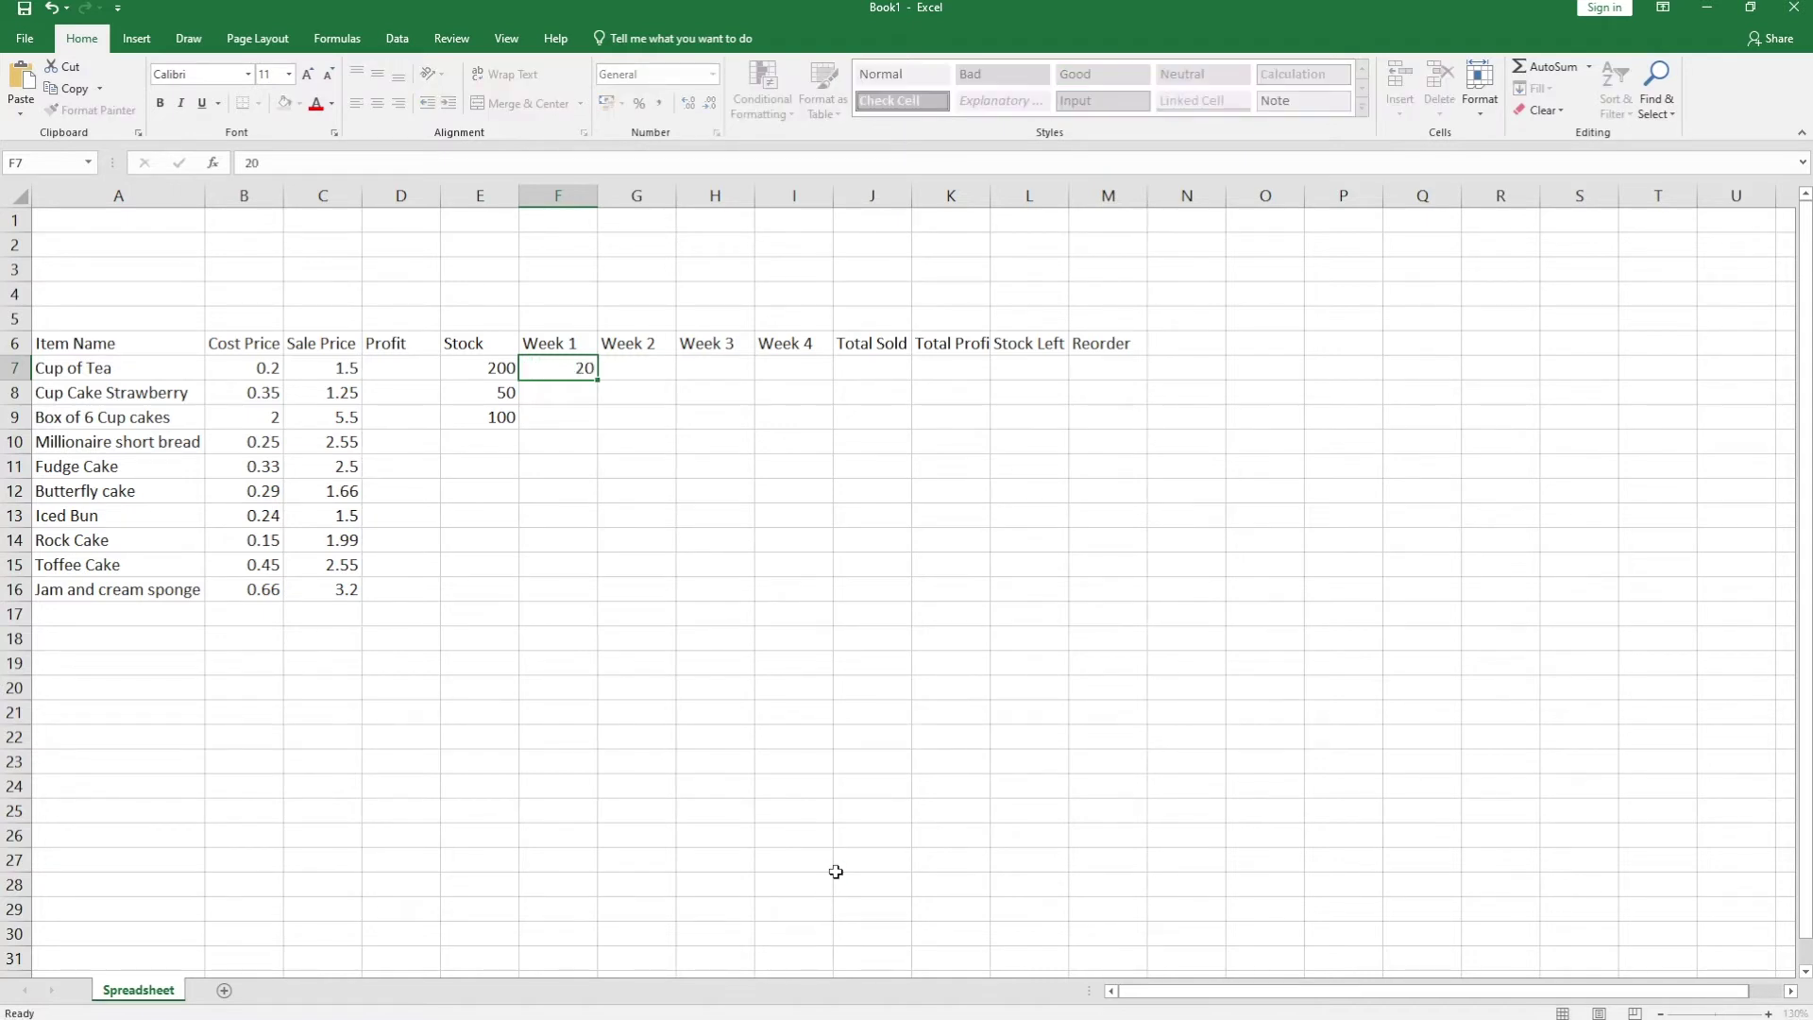
type("10")
key("Tab")
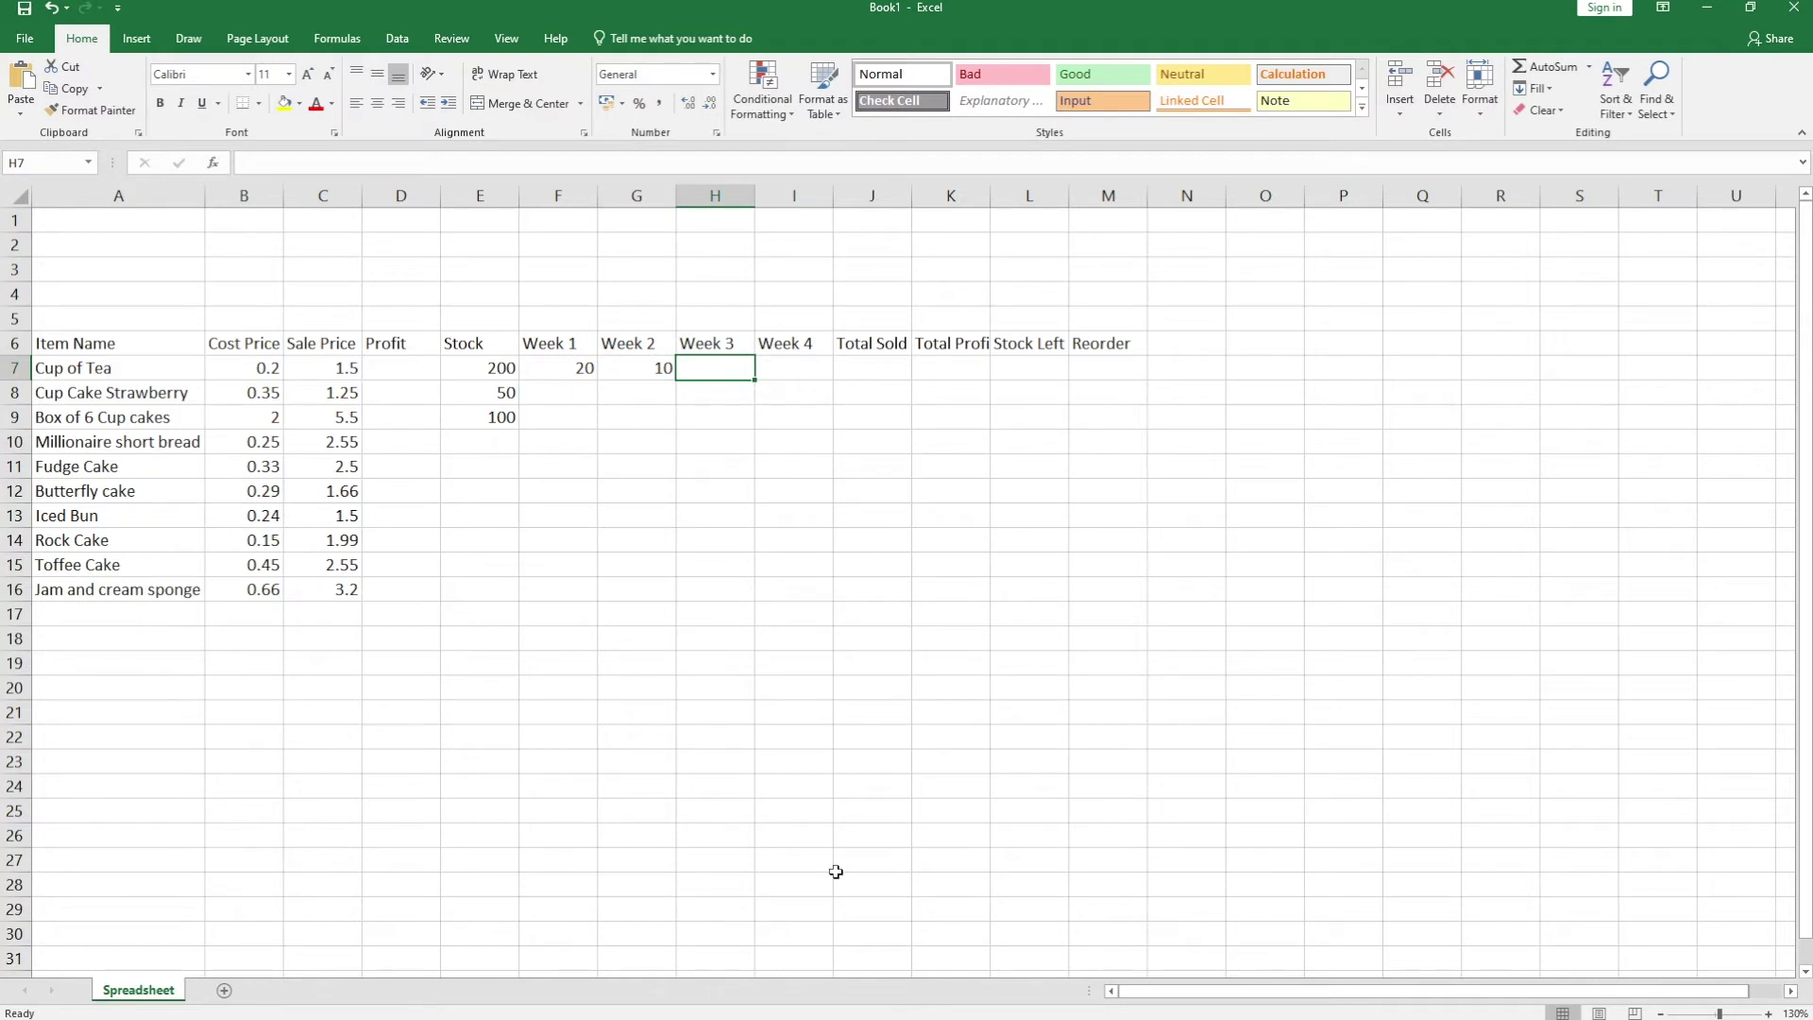
type("30")
key("Tab")
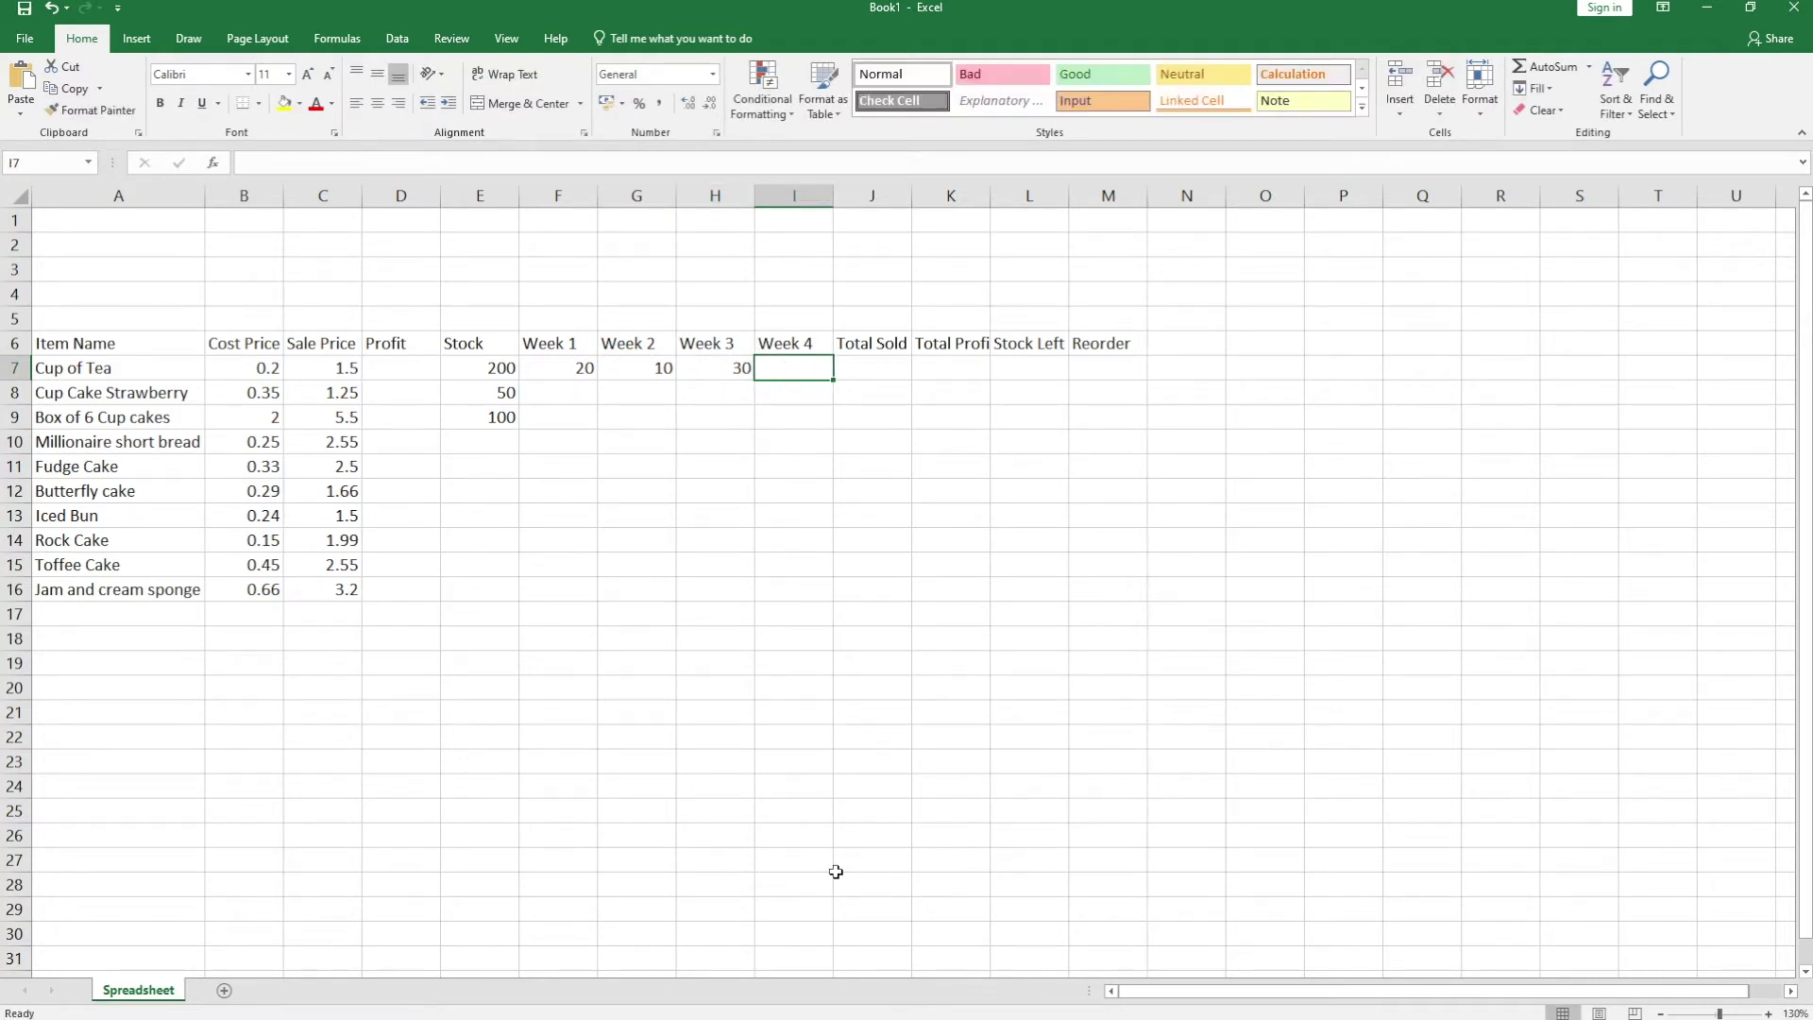
type("20")
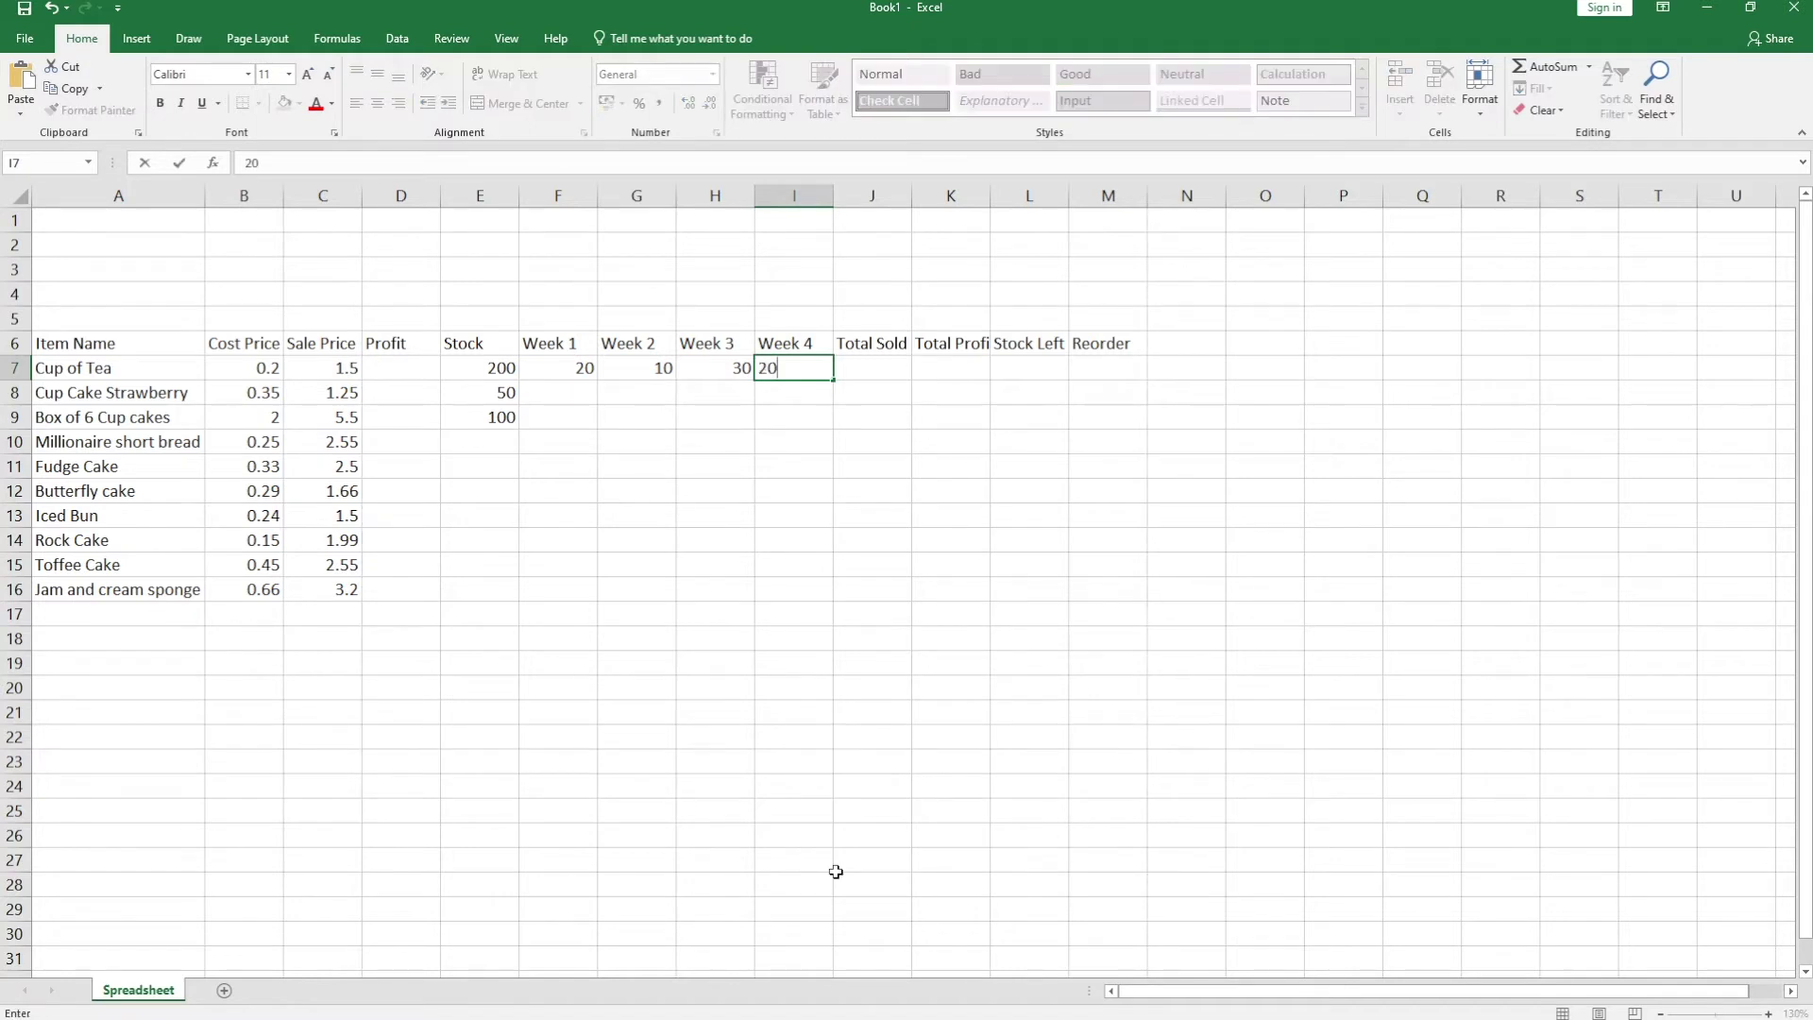
key("Return")
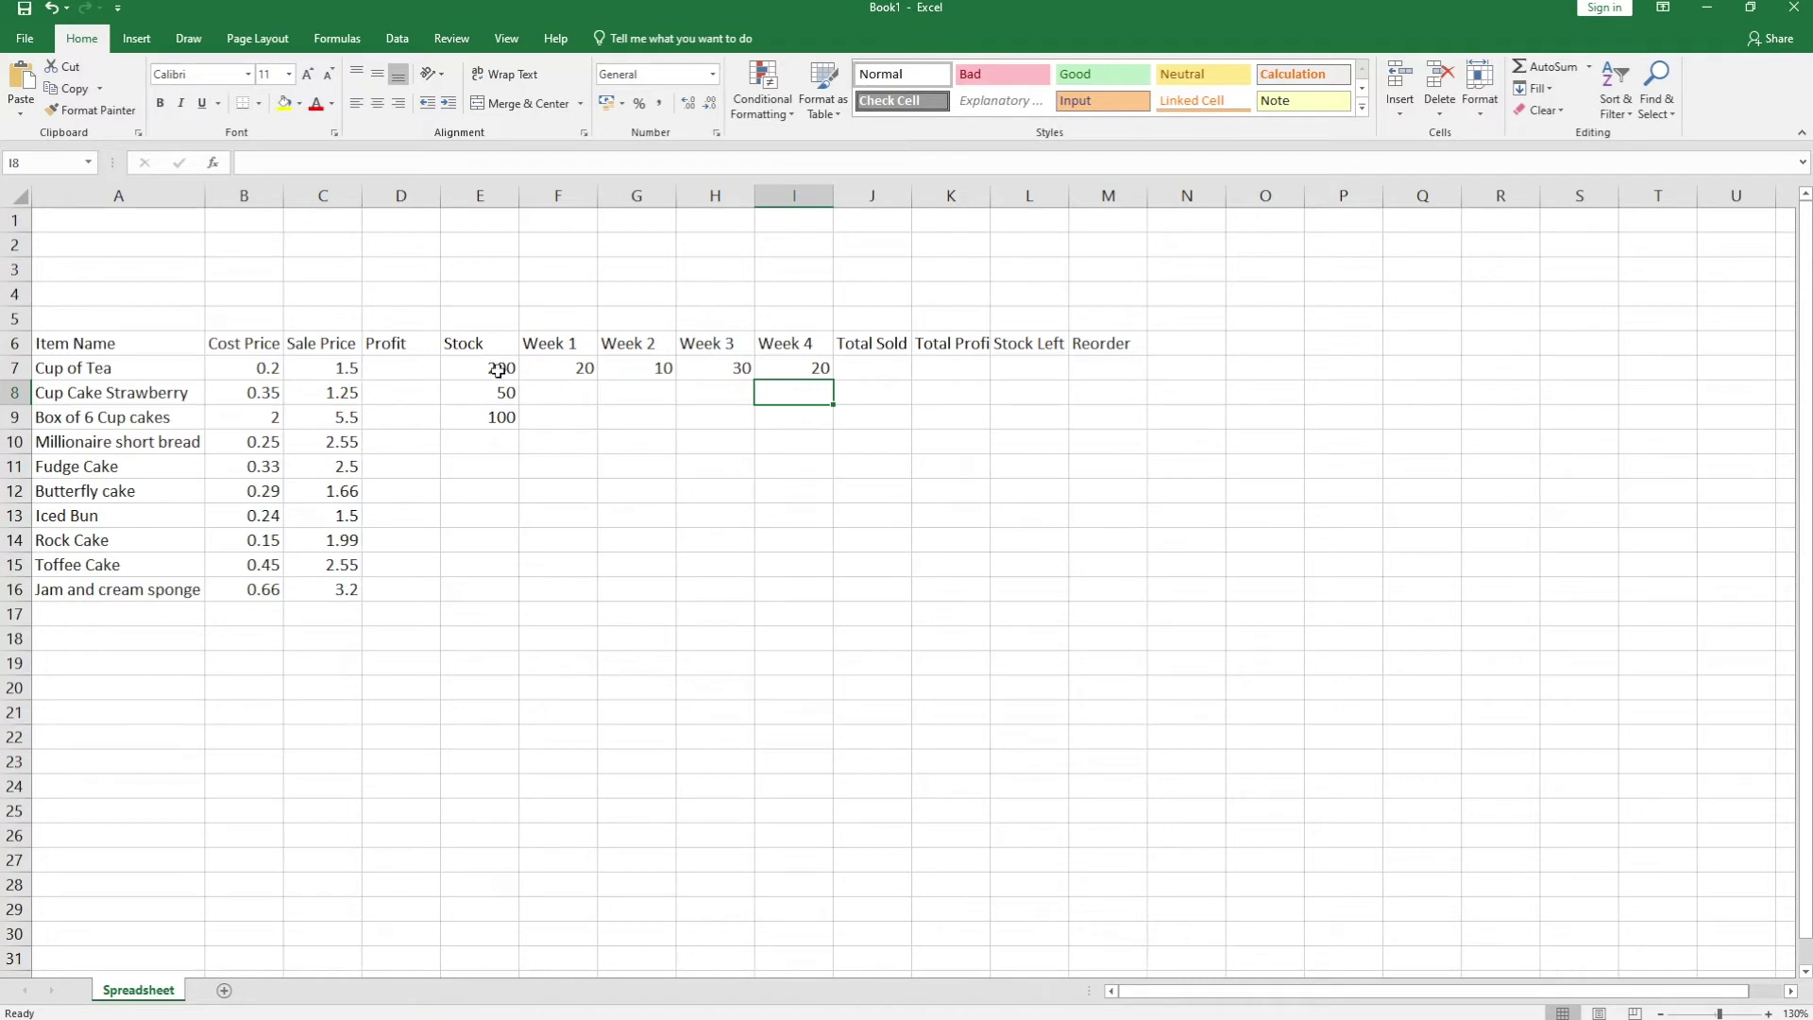
left_click_drag(564, 367, 785, 367)
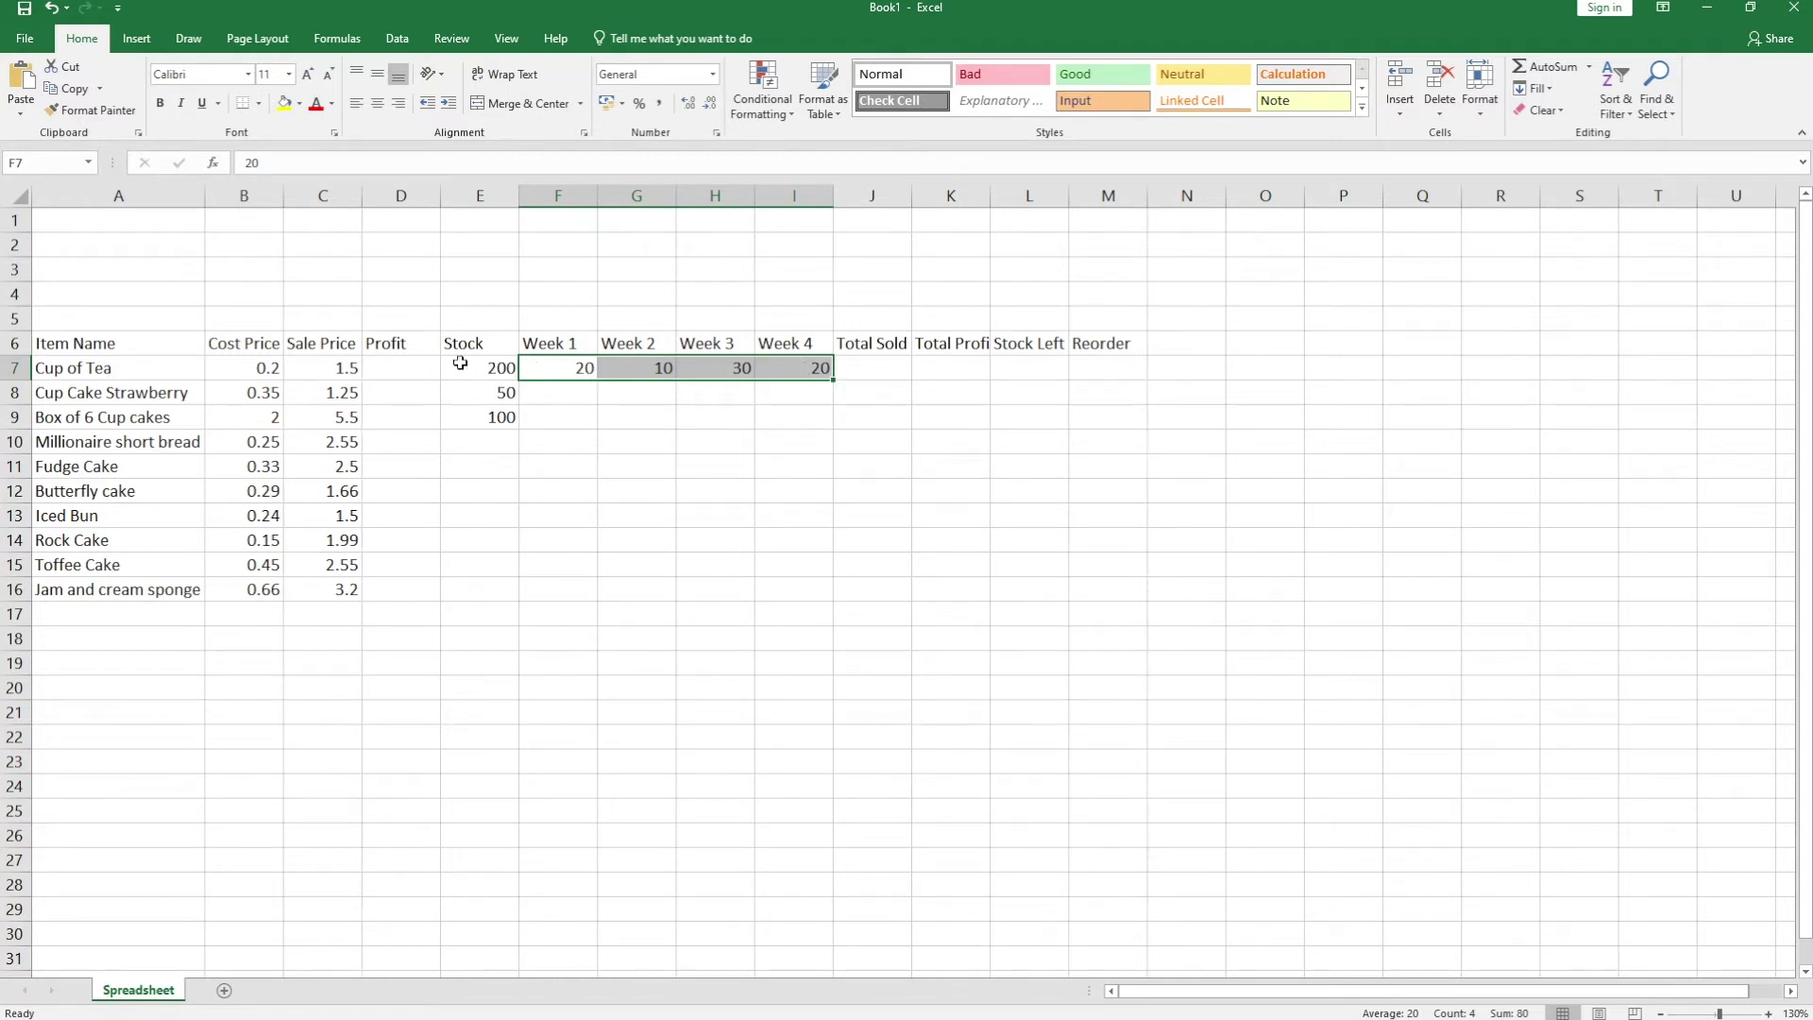
- Enter Cup Cake Strawberry's weekly sales 10, 15, 20, correcting Week 4 from 10 to 5
left_click(564, 397)
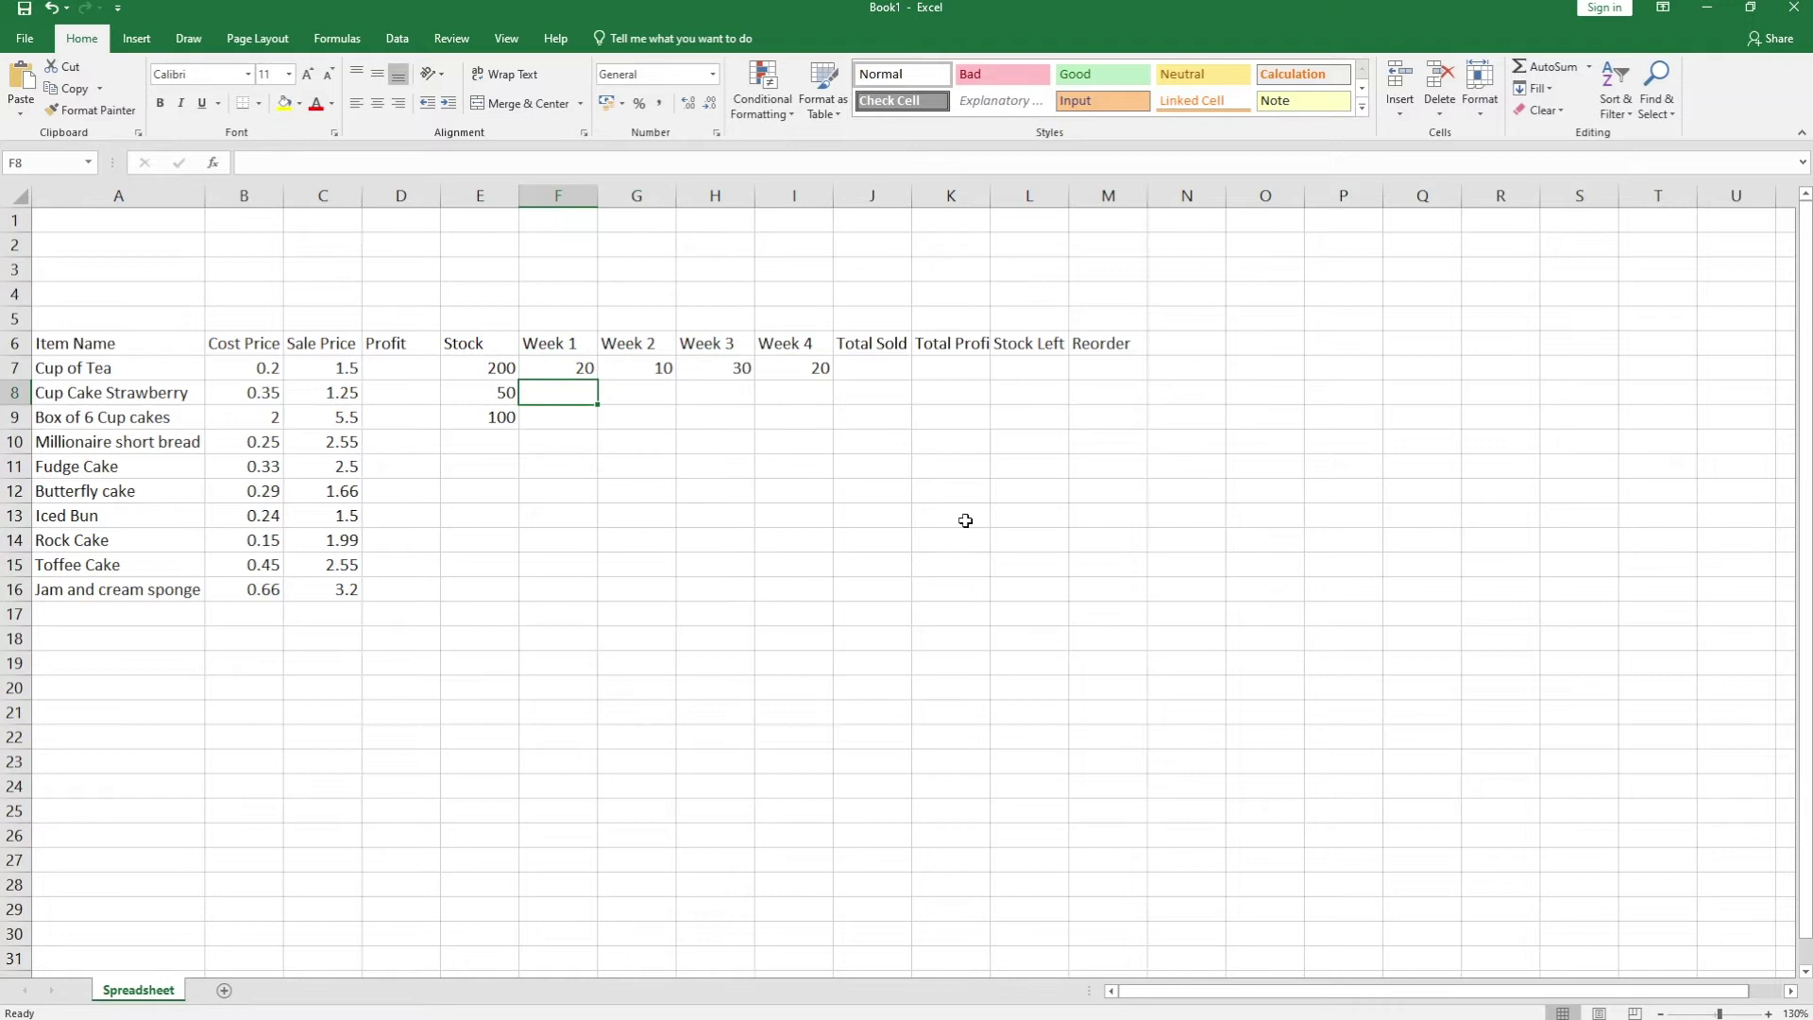
type("10")
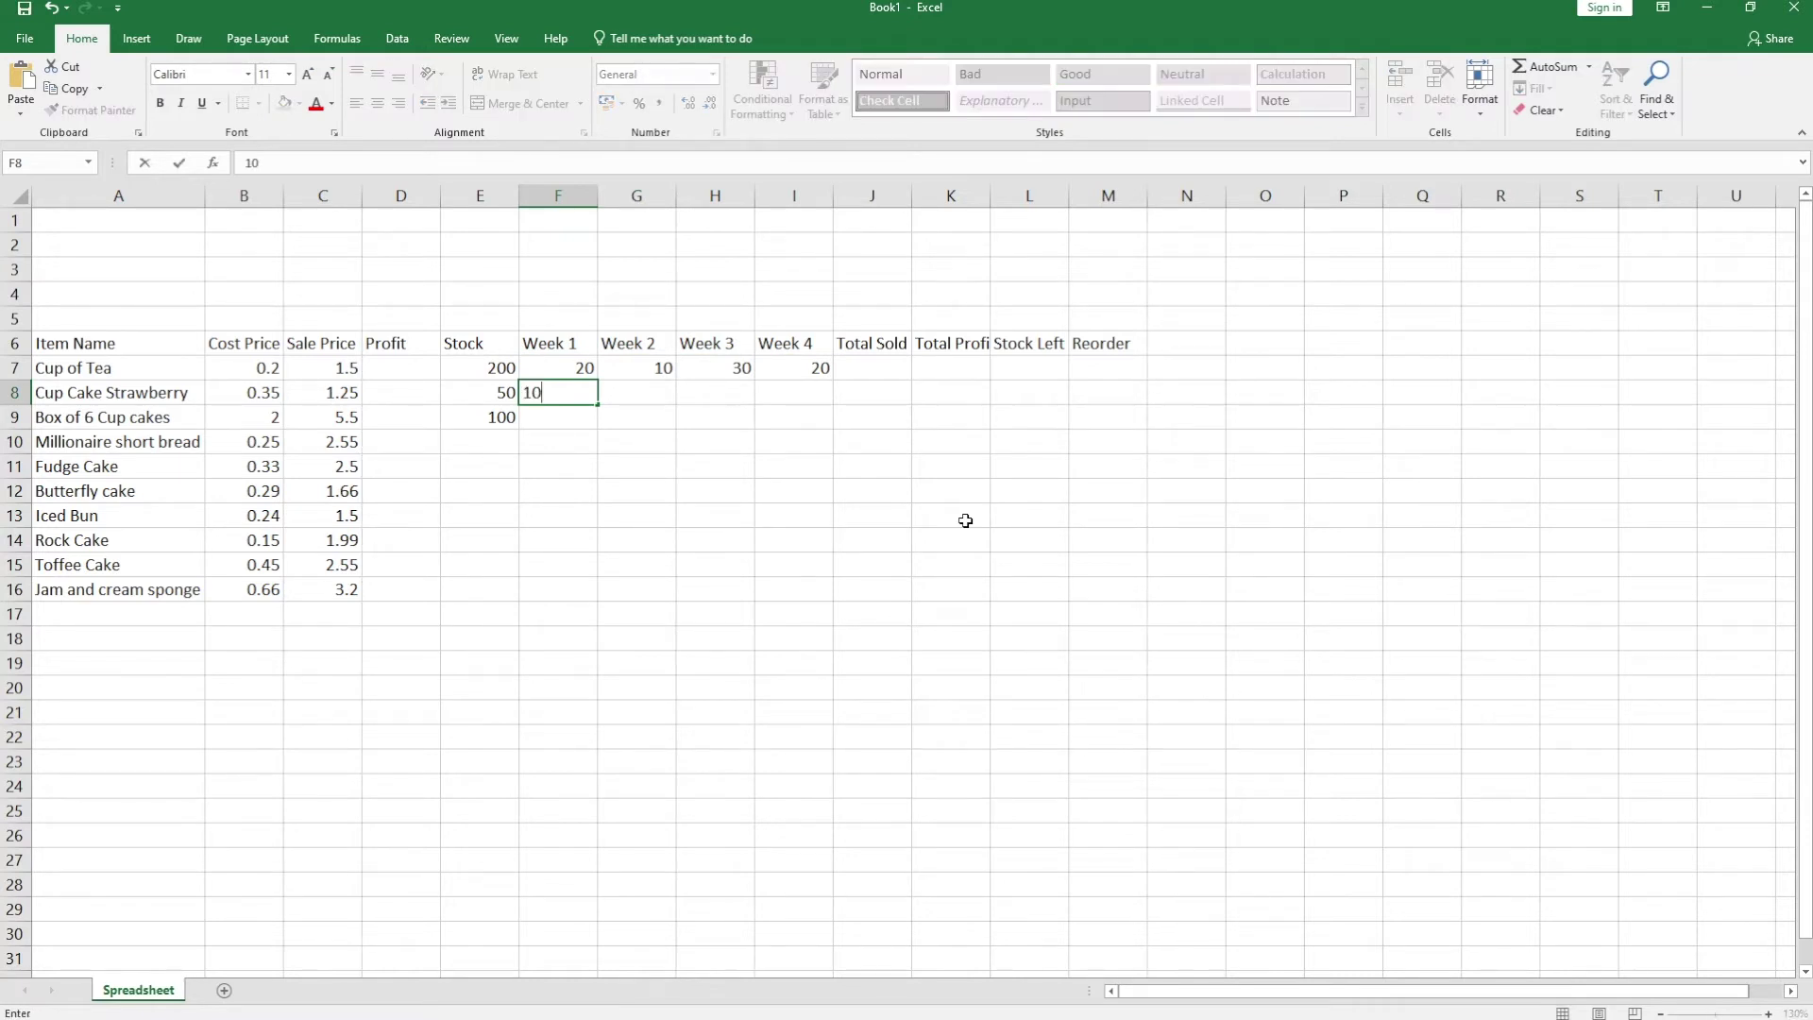
key("Tab")
type("15")
key("Tab")
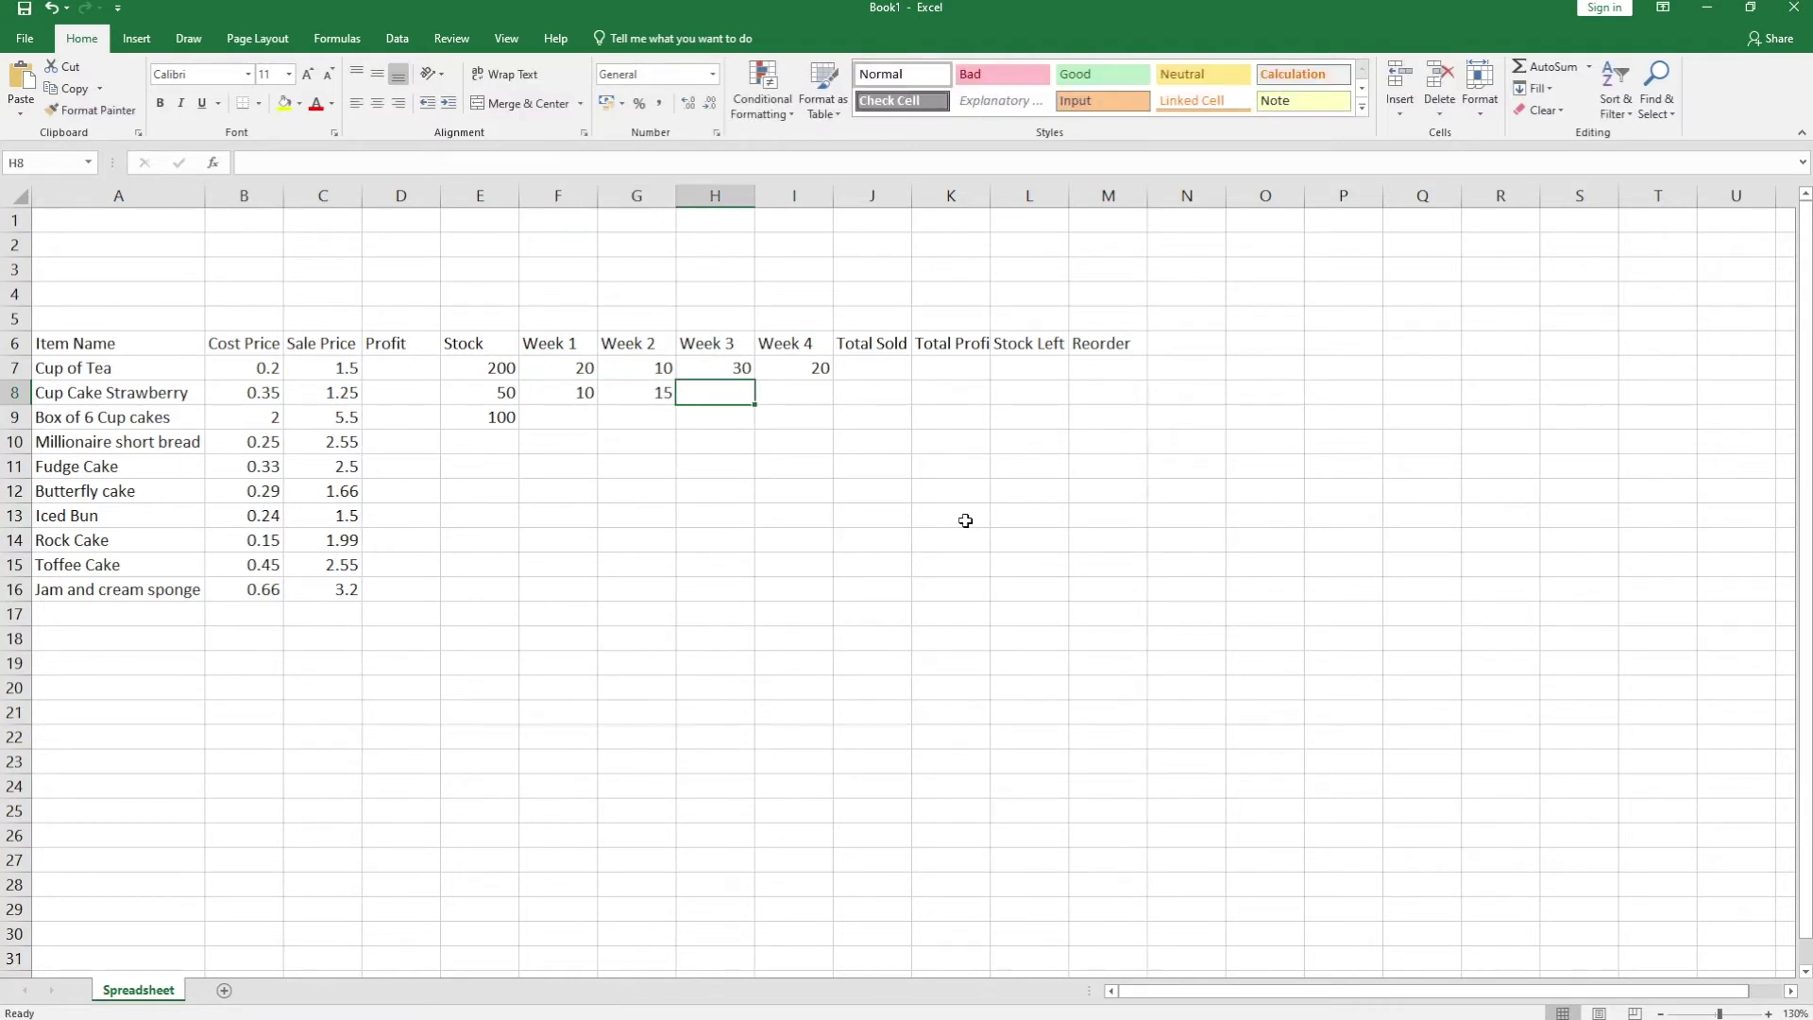
type("20")
key("Tab")
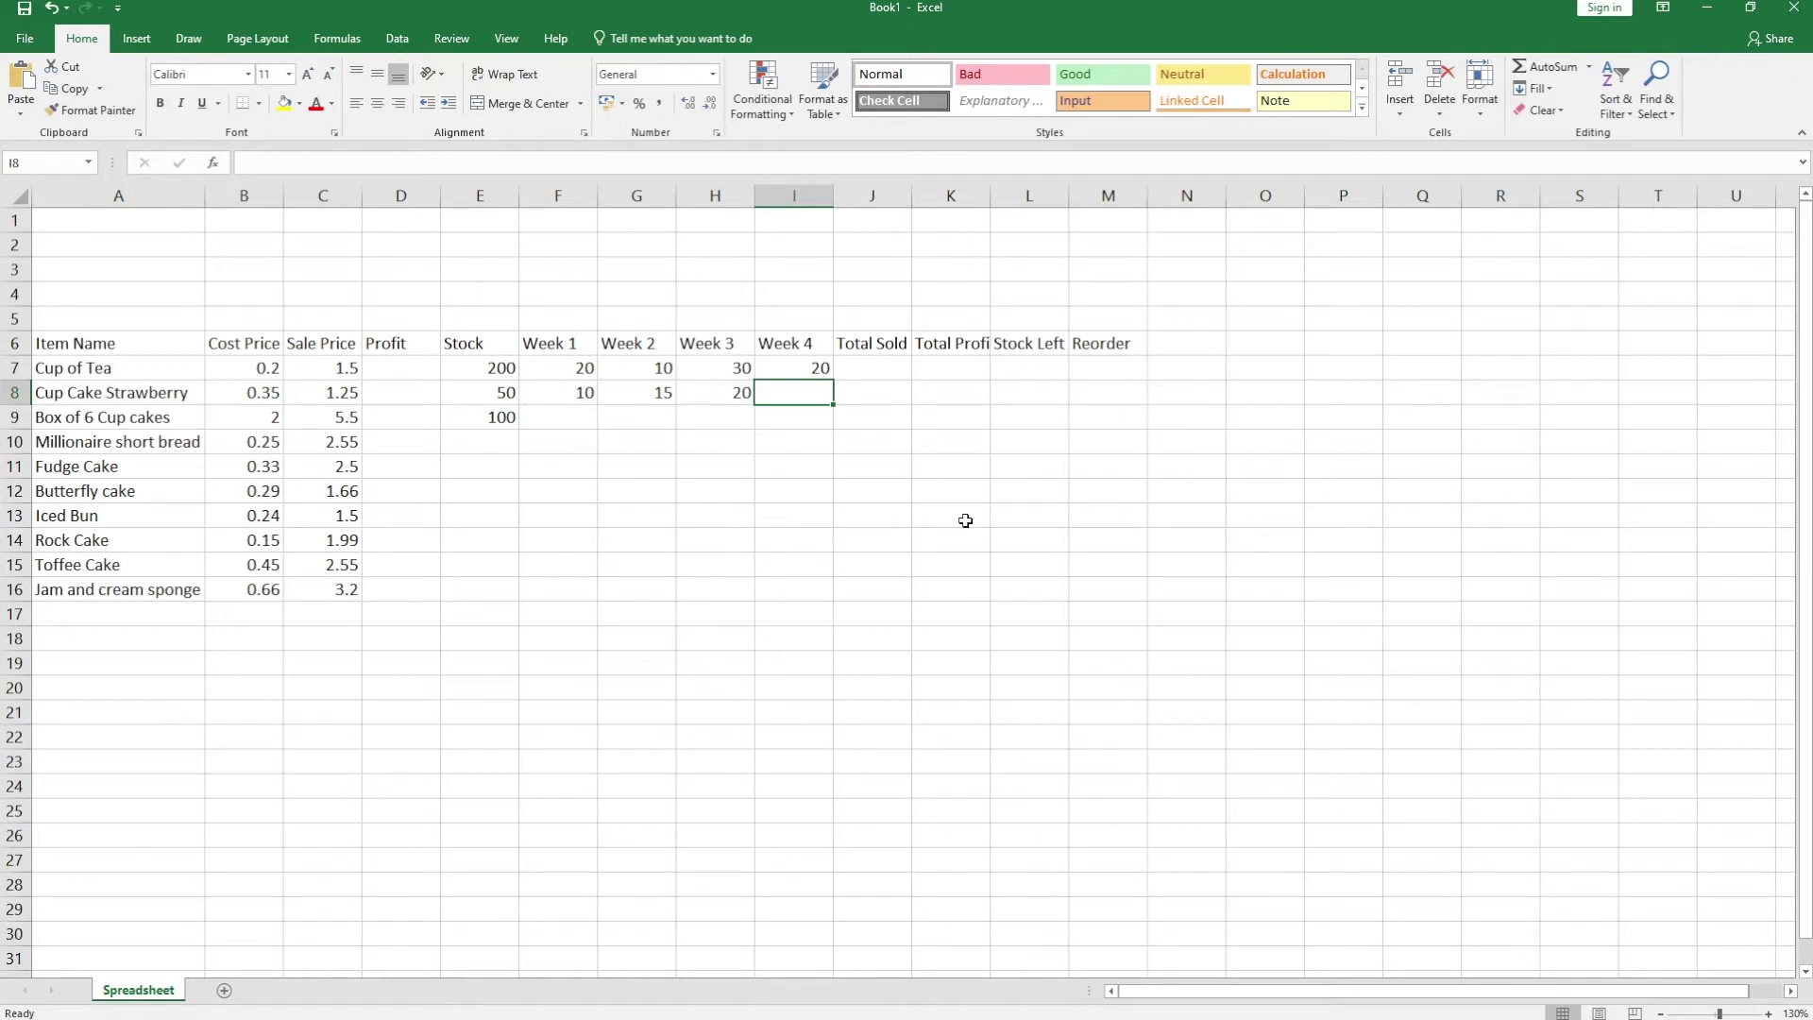
left_click_drag(569, 394, 723, 397)
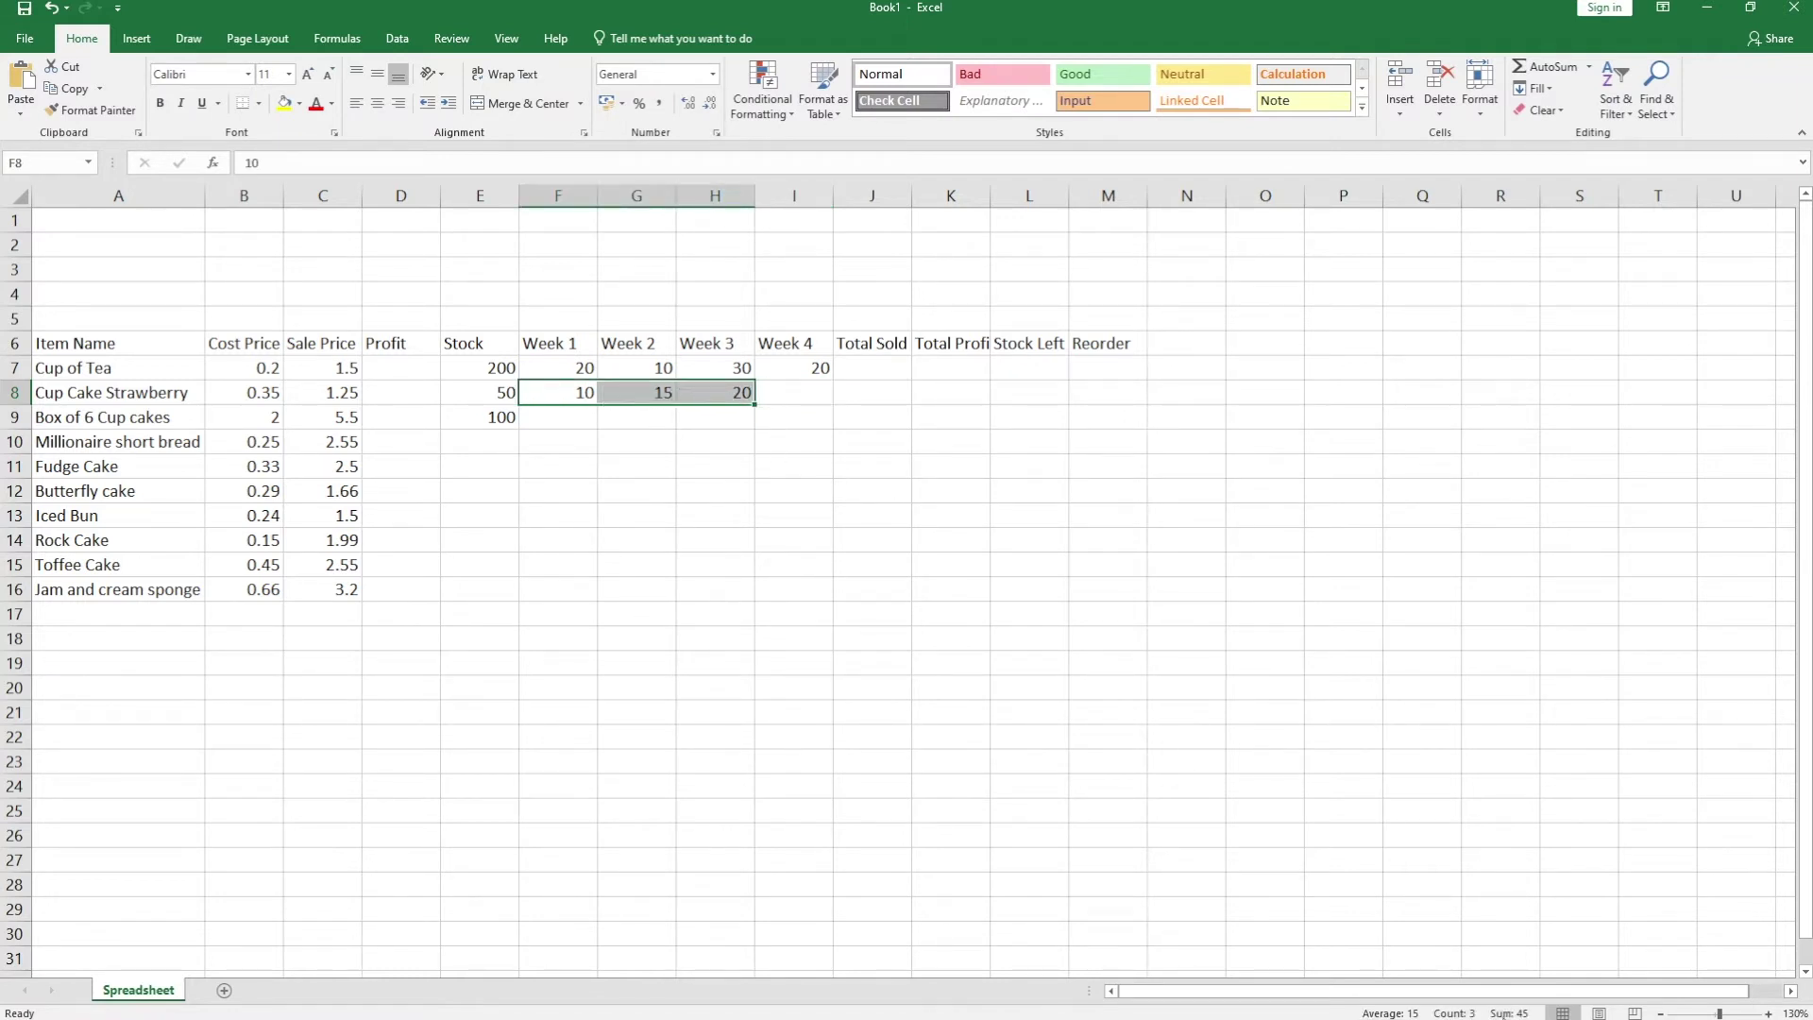
left_click(794, 392)
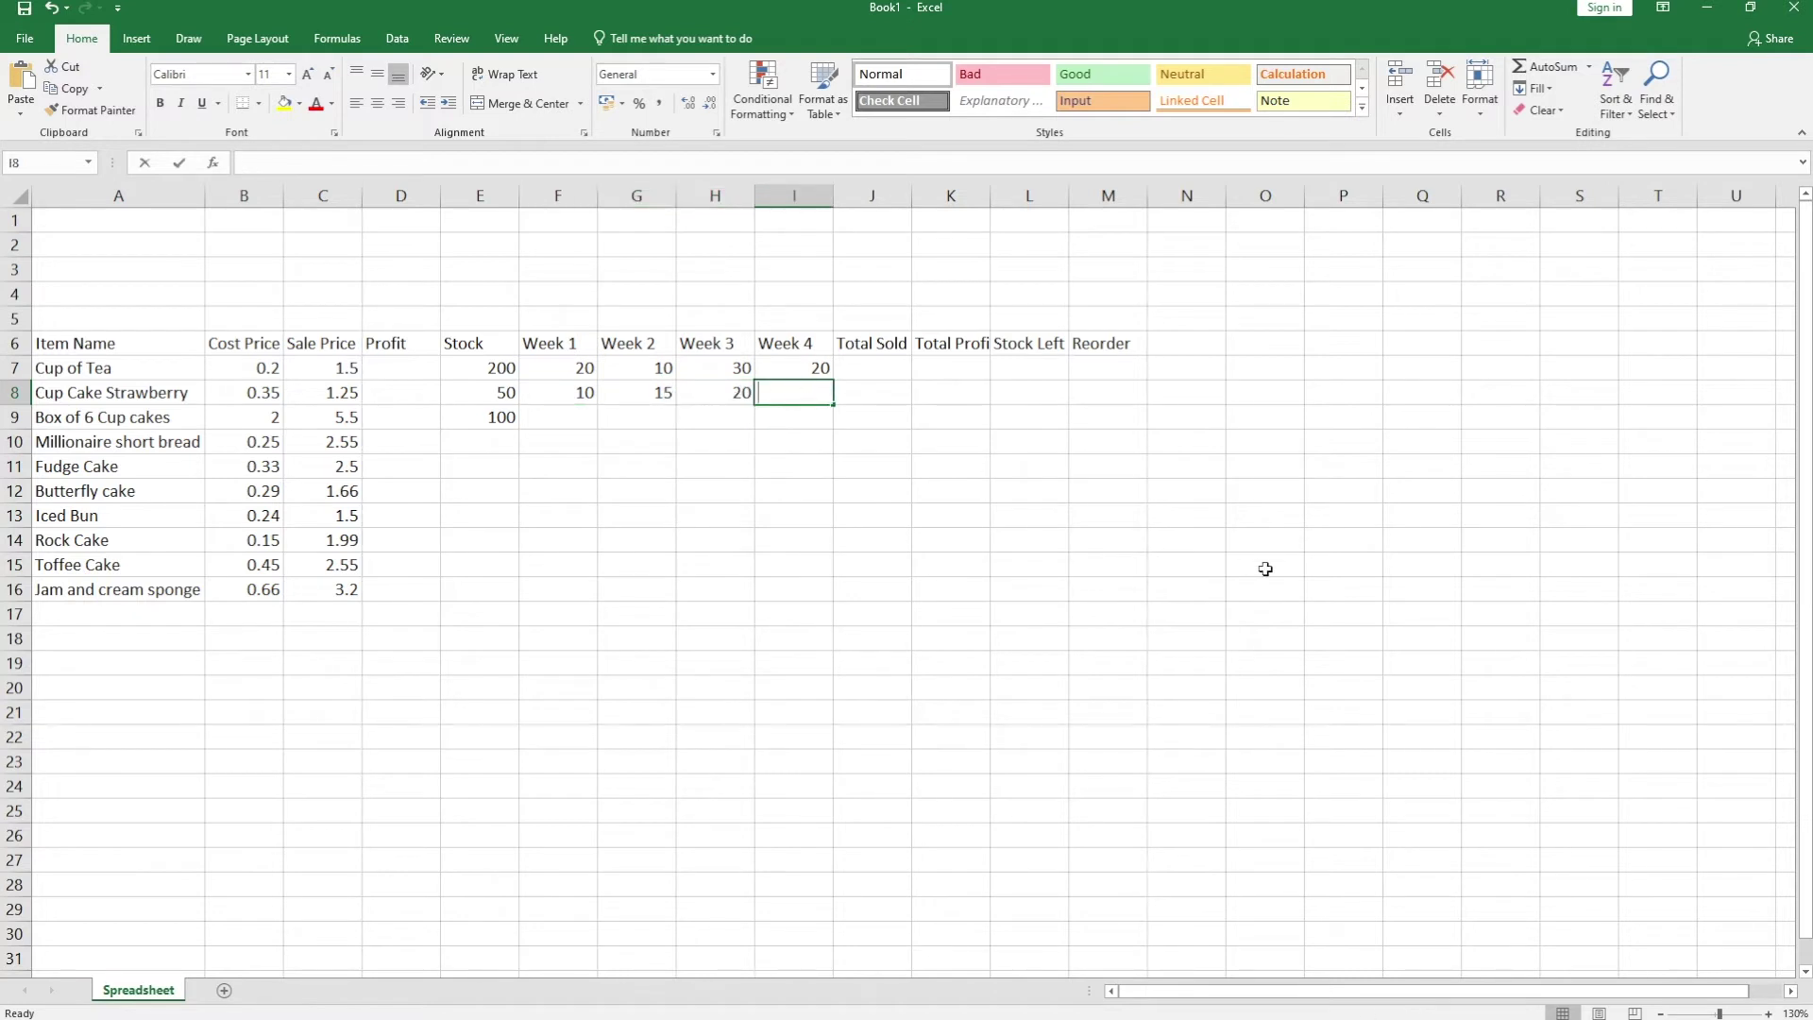
type("10")
key("Return")
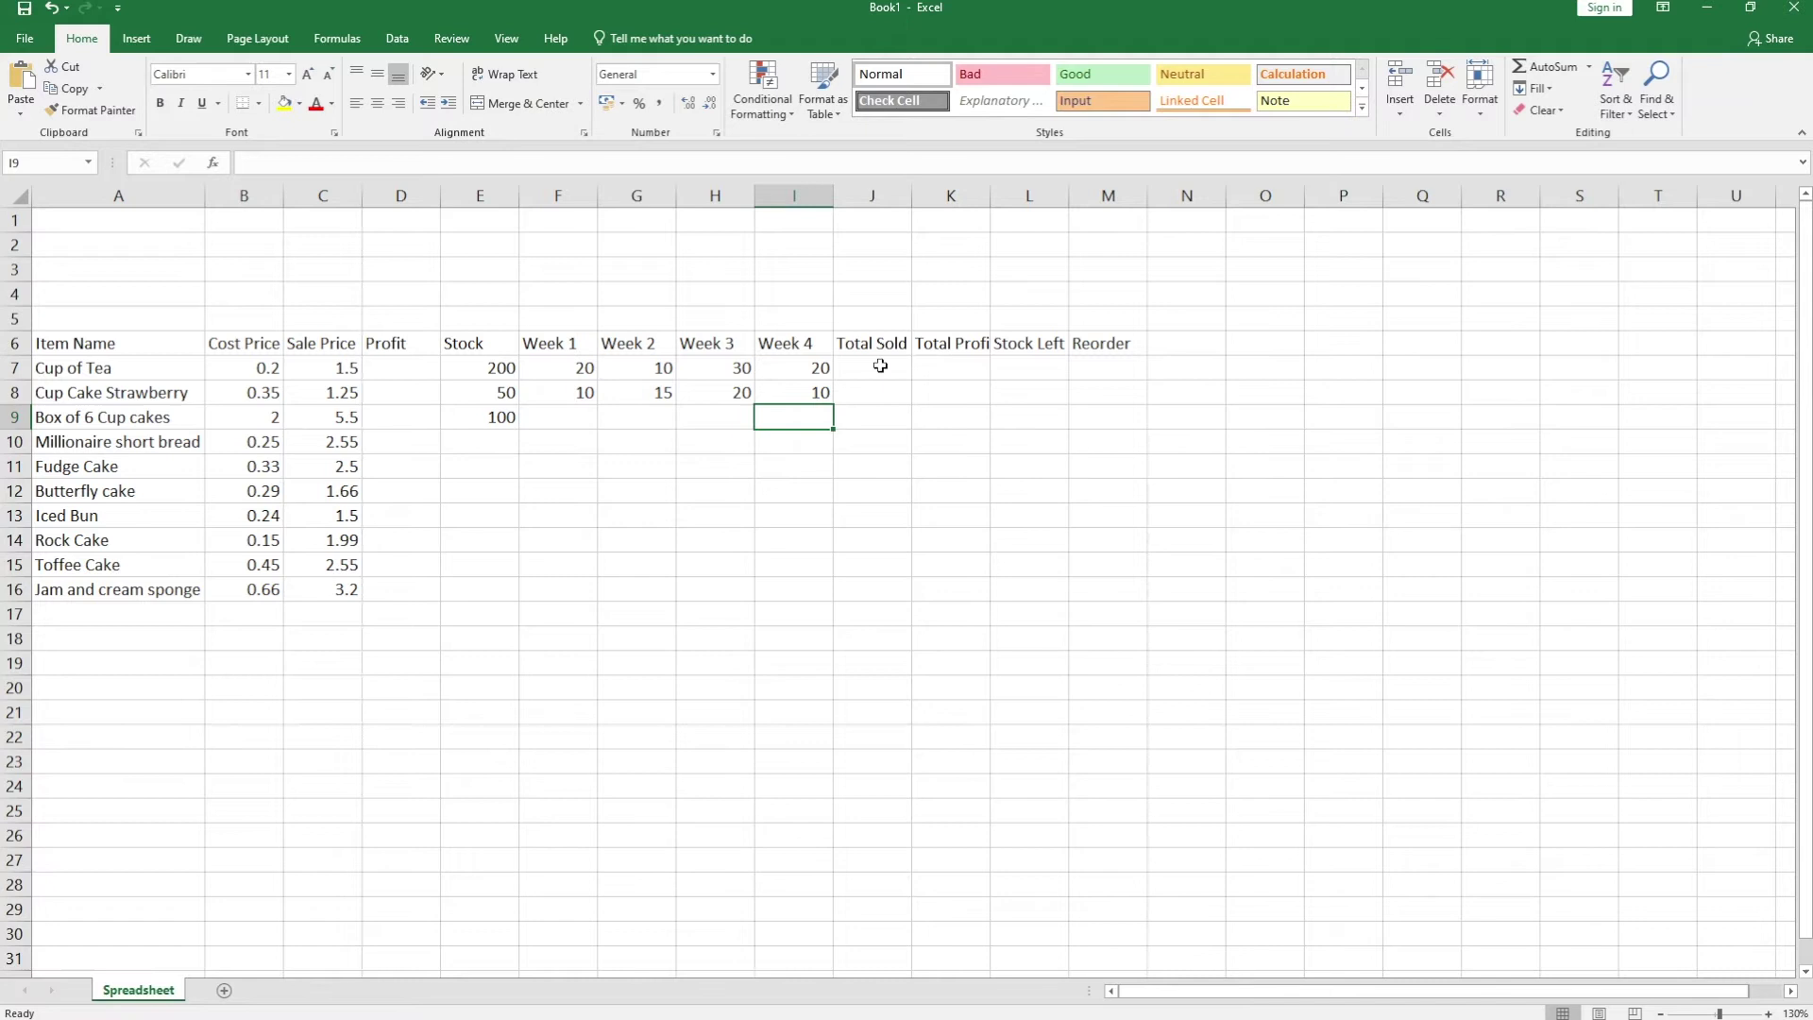
left_click(820, 394)
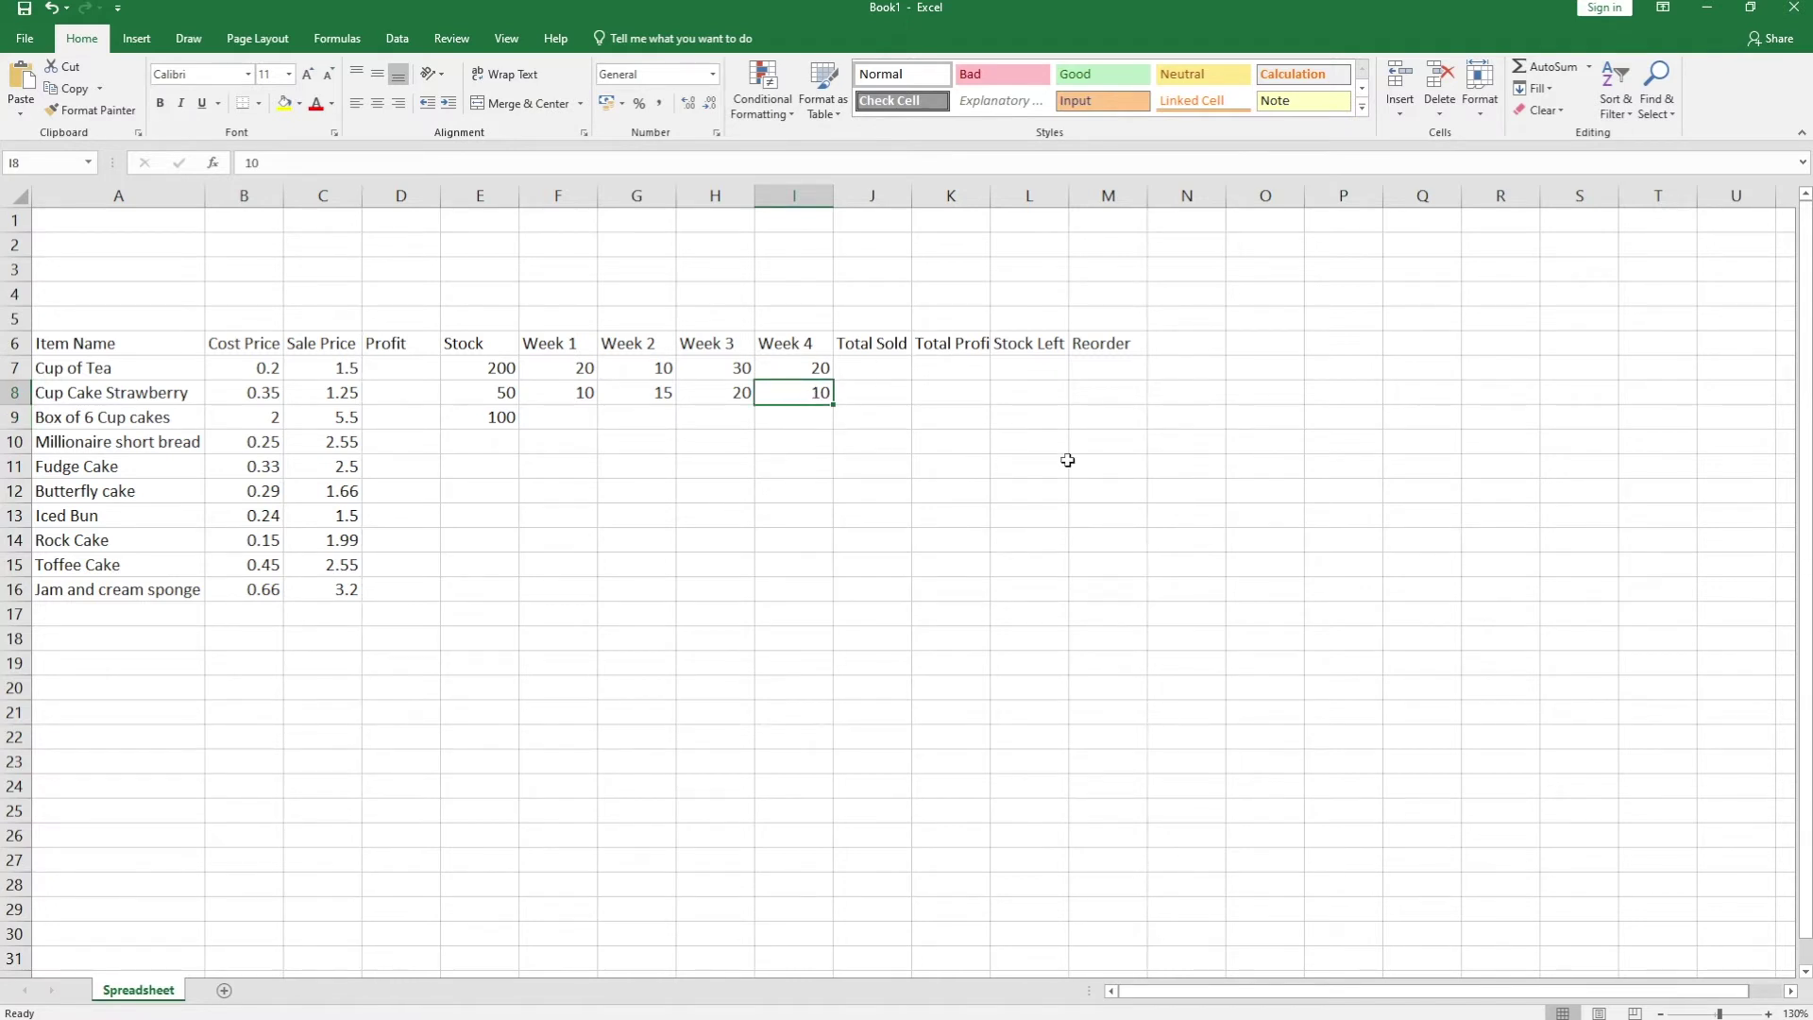
type("5")
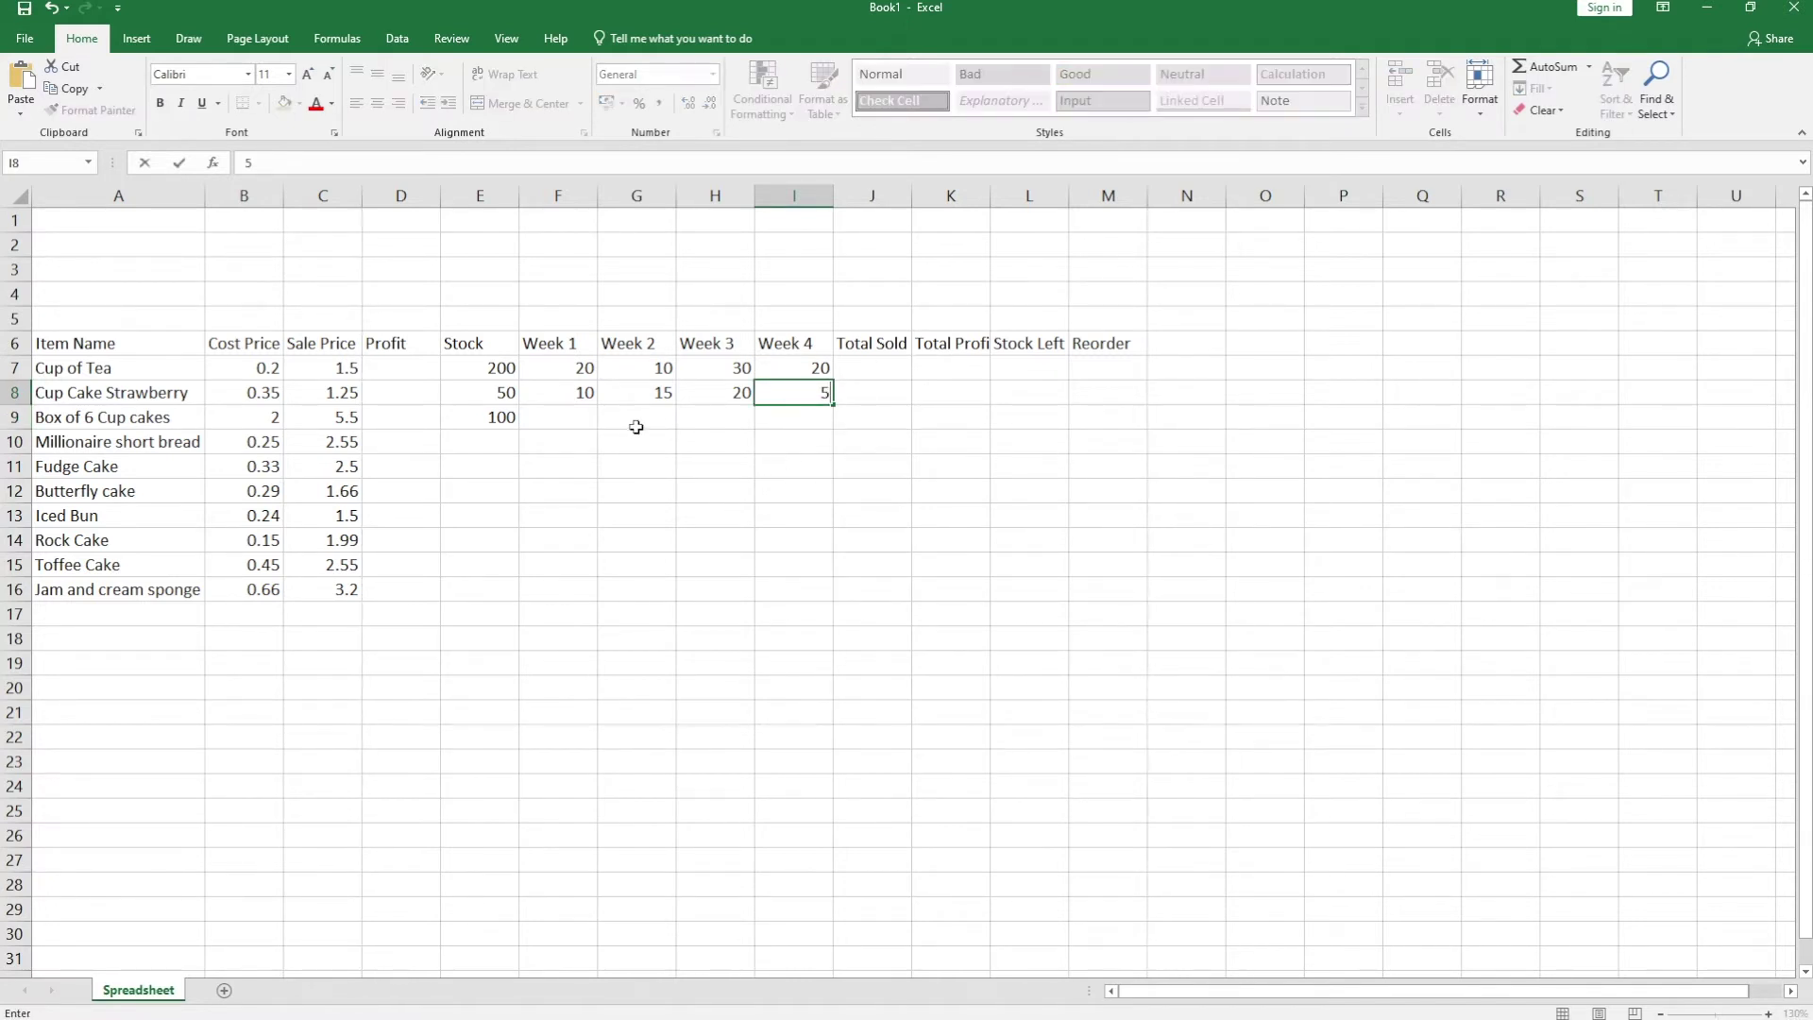
left_click(579, 423)
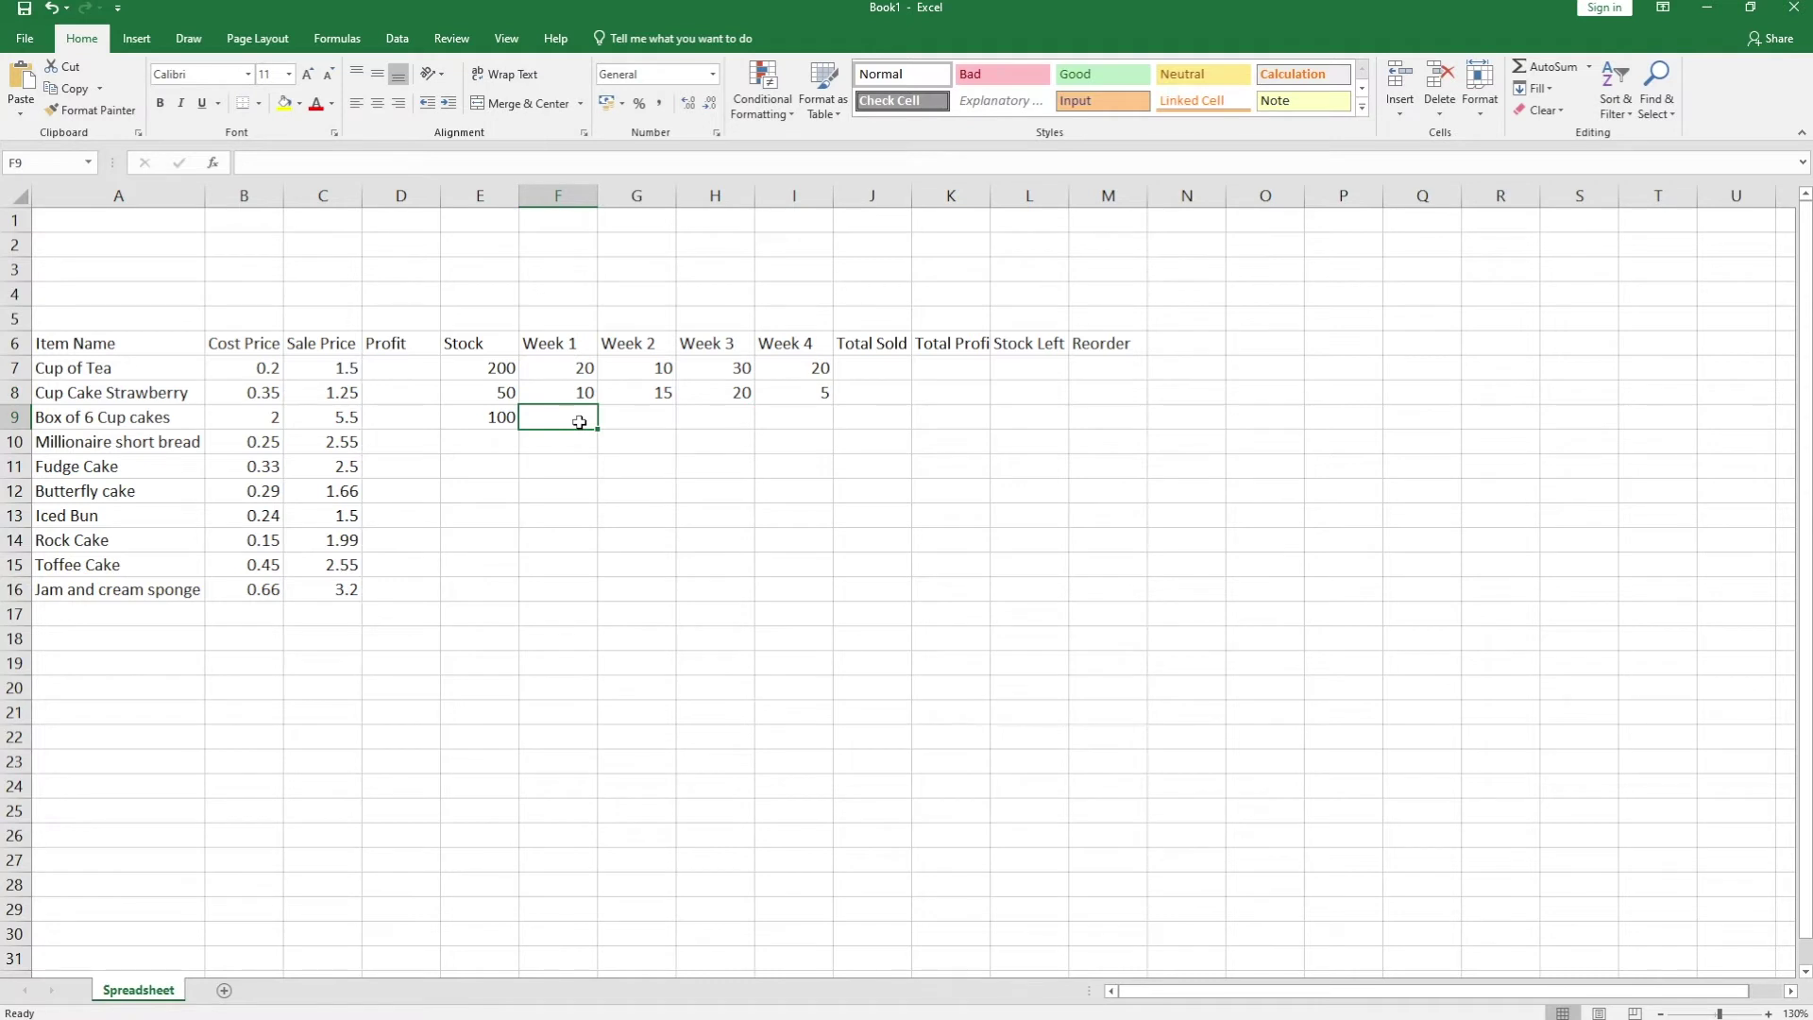
- Select the Stock E7:E16 and weekly sales F7:I16 ranges, then zoom to 180%
left_click_drag(499, 371, 484, 594)
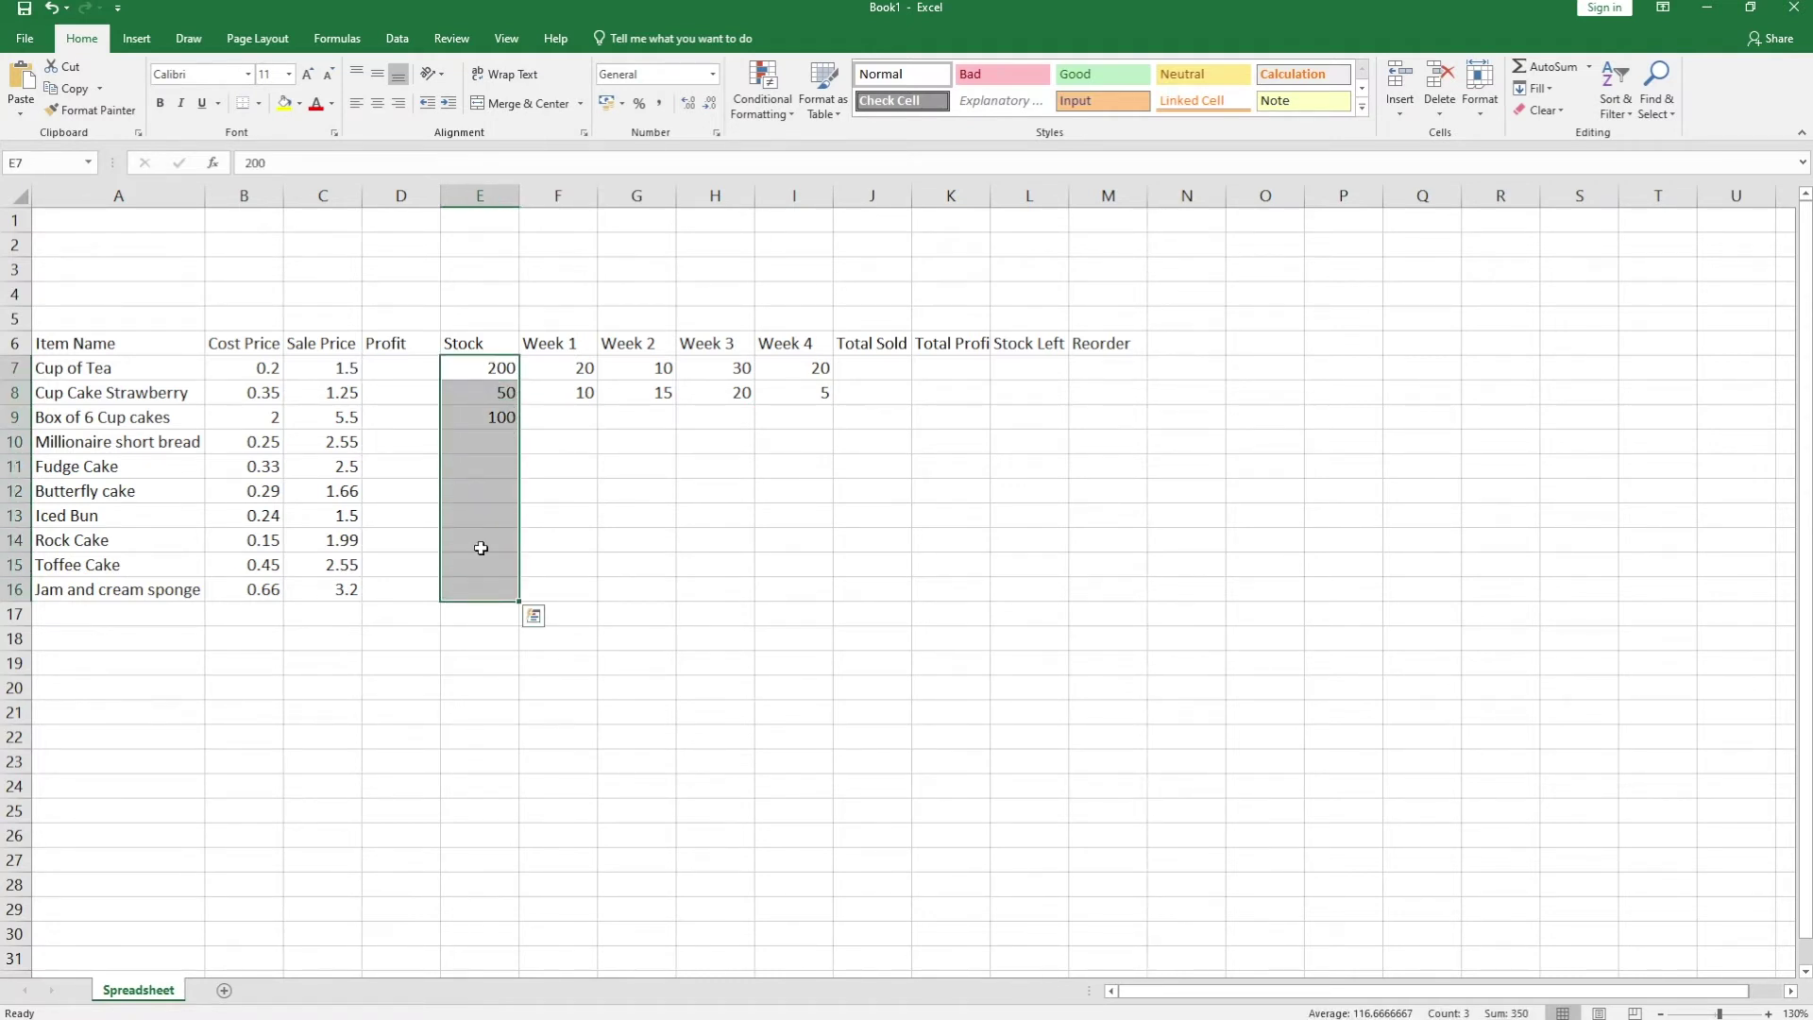
left_click_drag(548, 368, 816, 608)
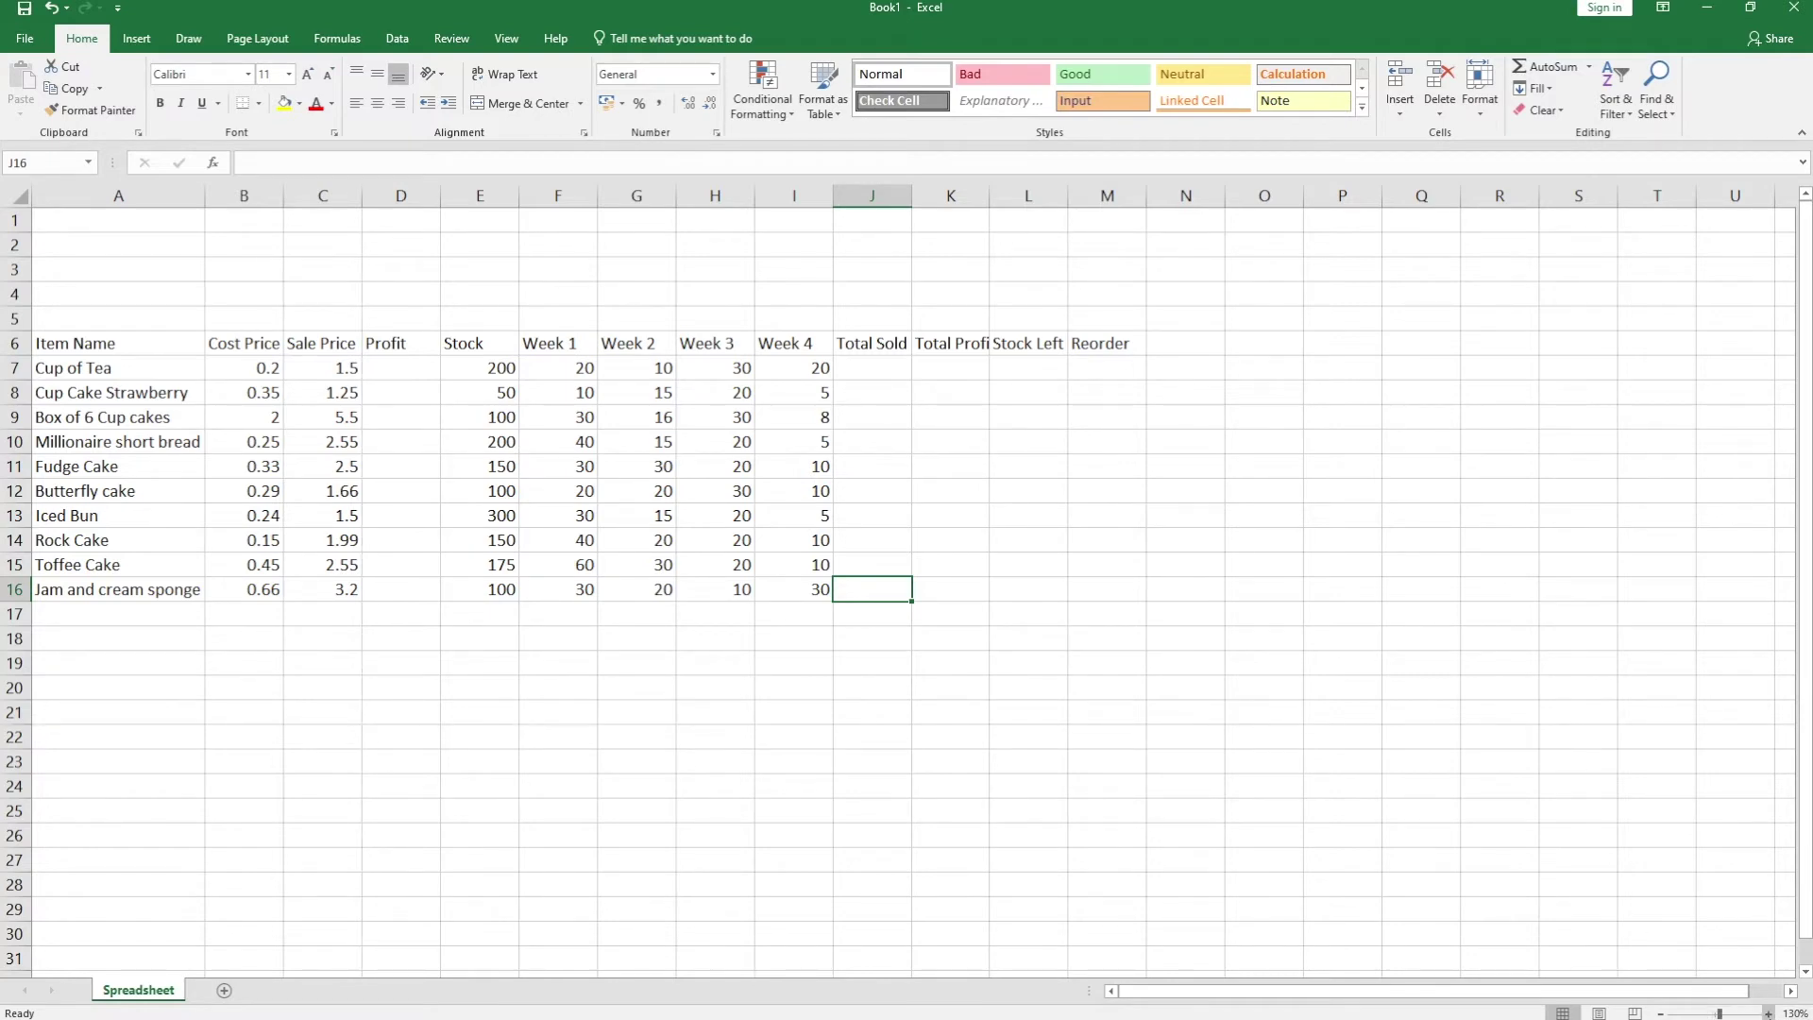
left_click(1767, 1012)
left_click(1768, 1012)
left_click(1767, 1012)
left_click(1768, 1012)
left_click(1768, 1012)
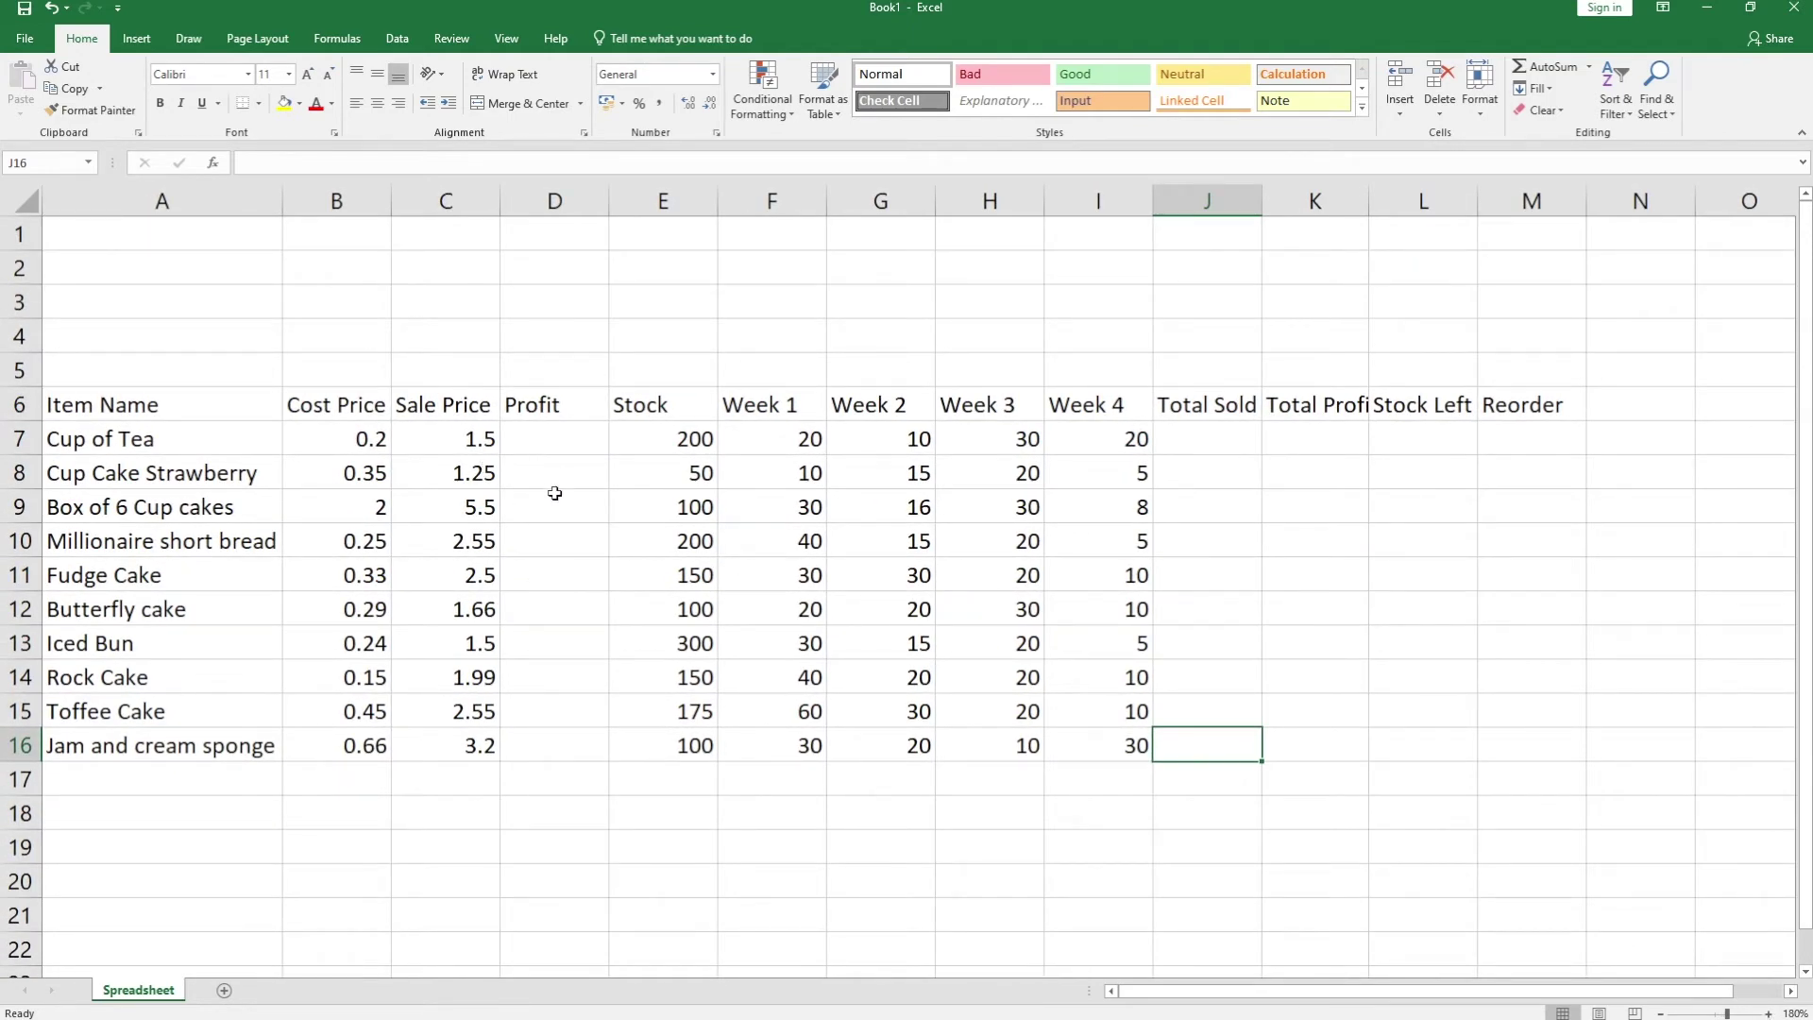
left_click(563, 445, "shift")
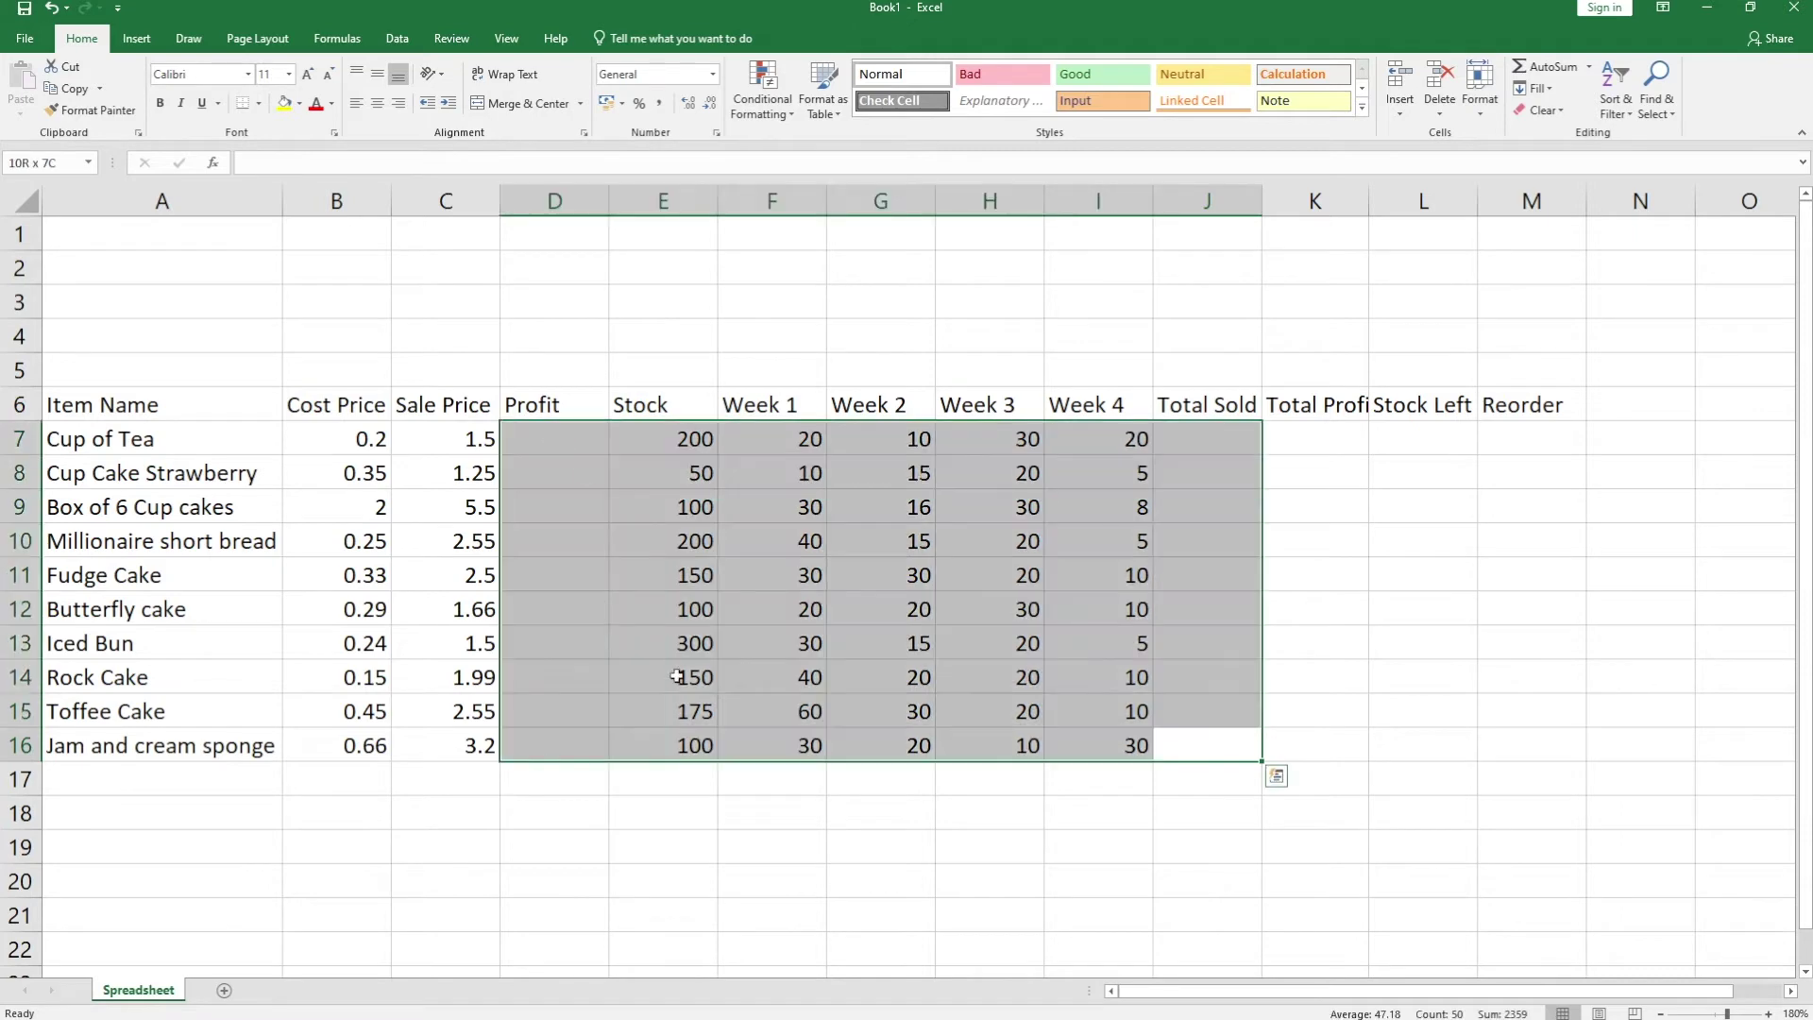
left_click(548, 437)
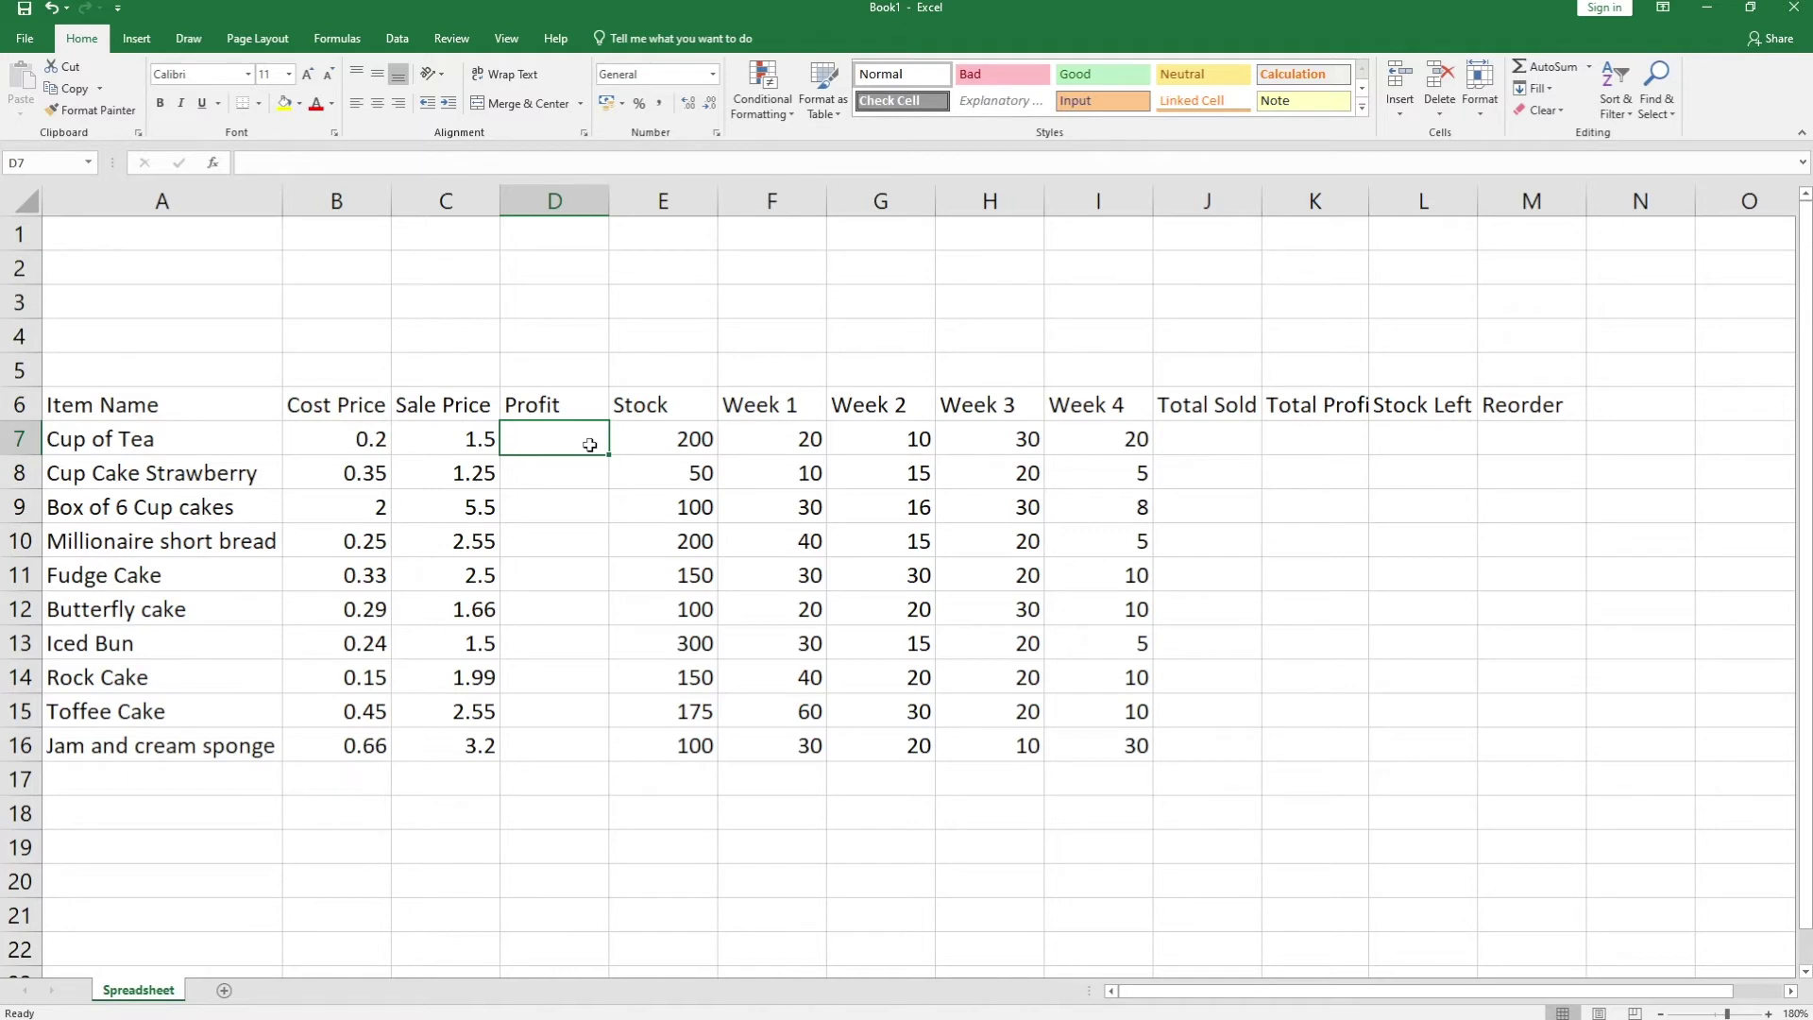
- Enter =C7-B7 in D7 so Cup of Tea's profit shows 1.3, then recheck it
type("=")
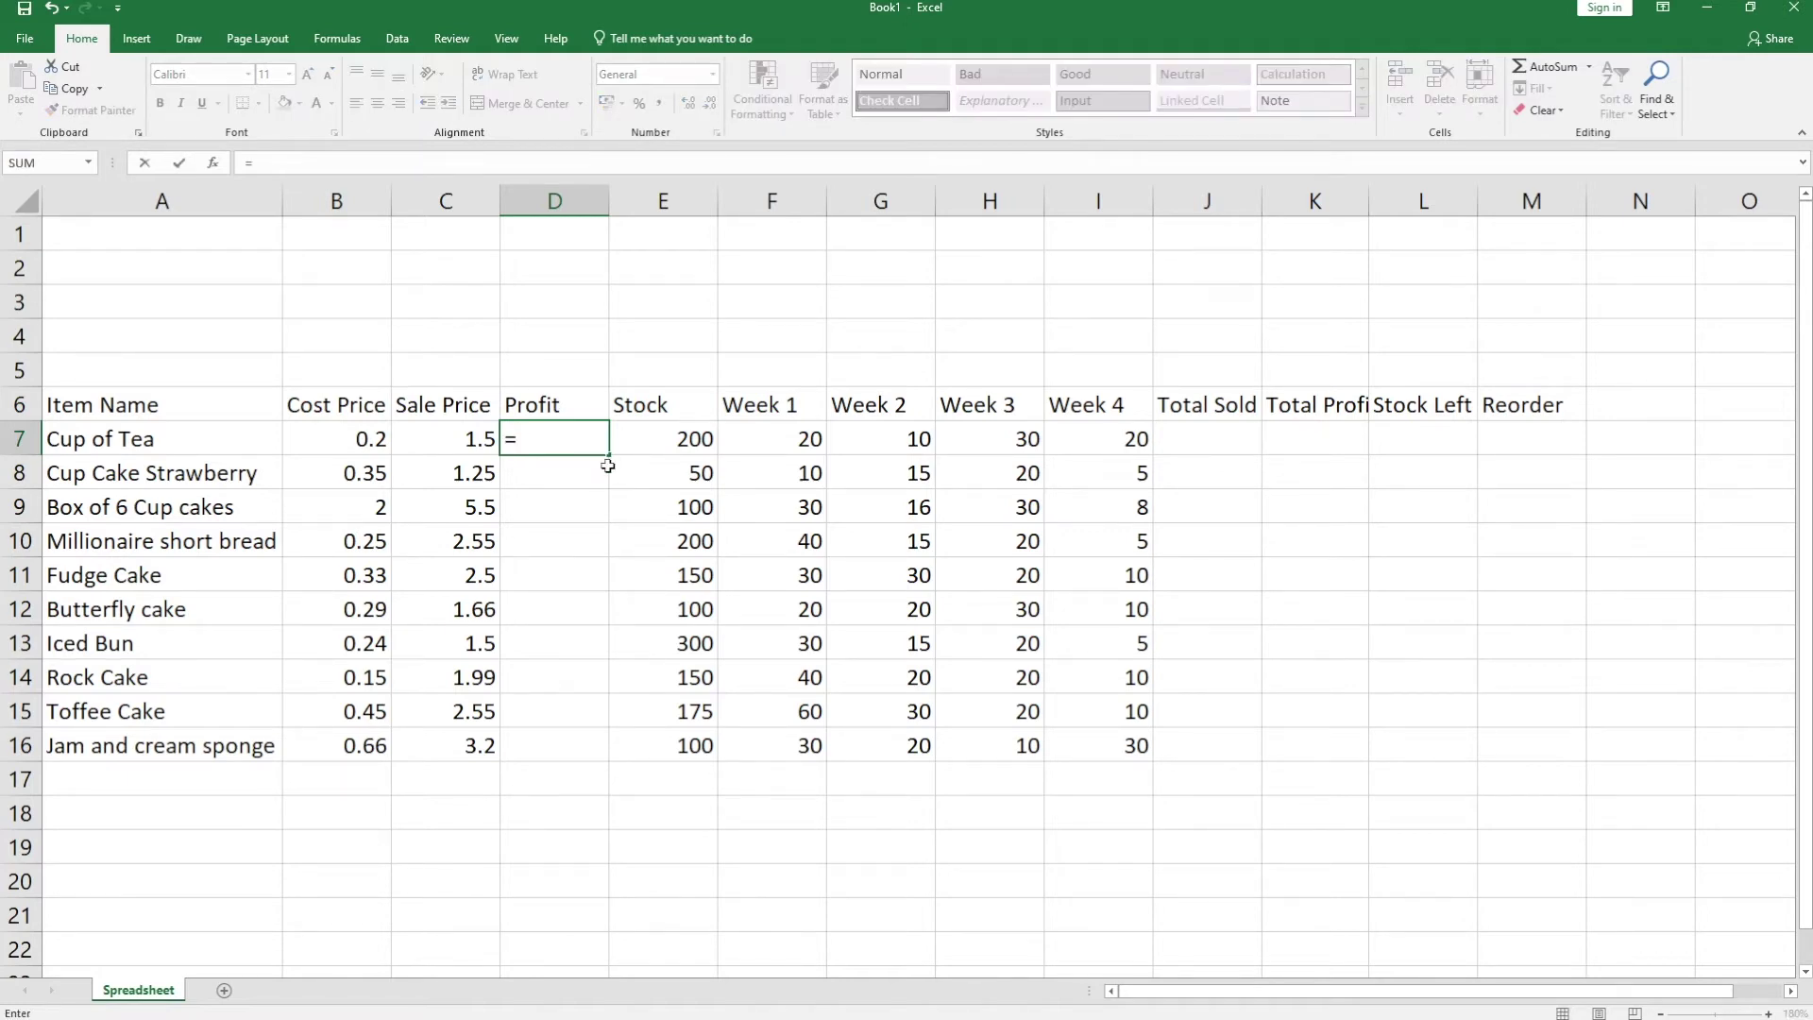
left_click(457, 440)
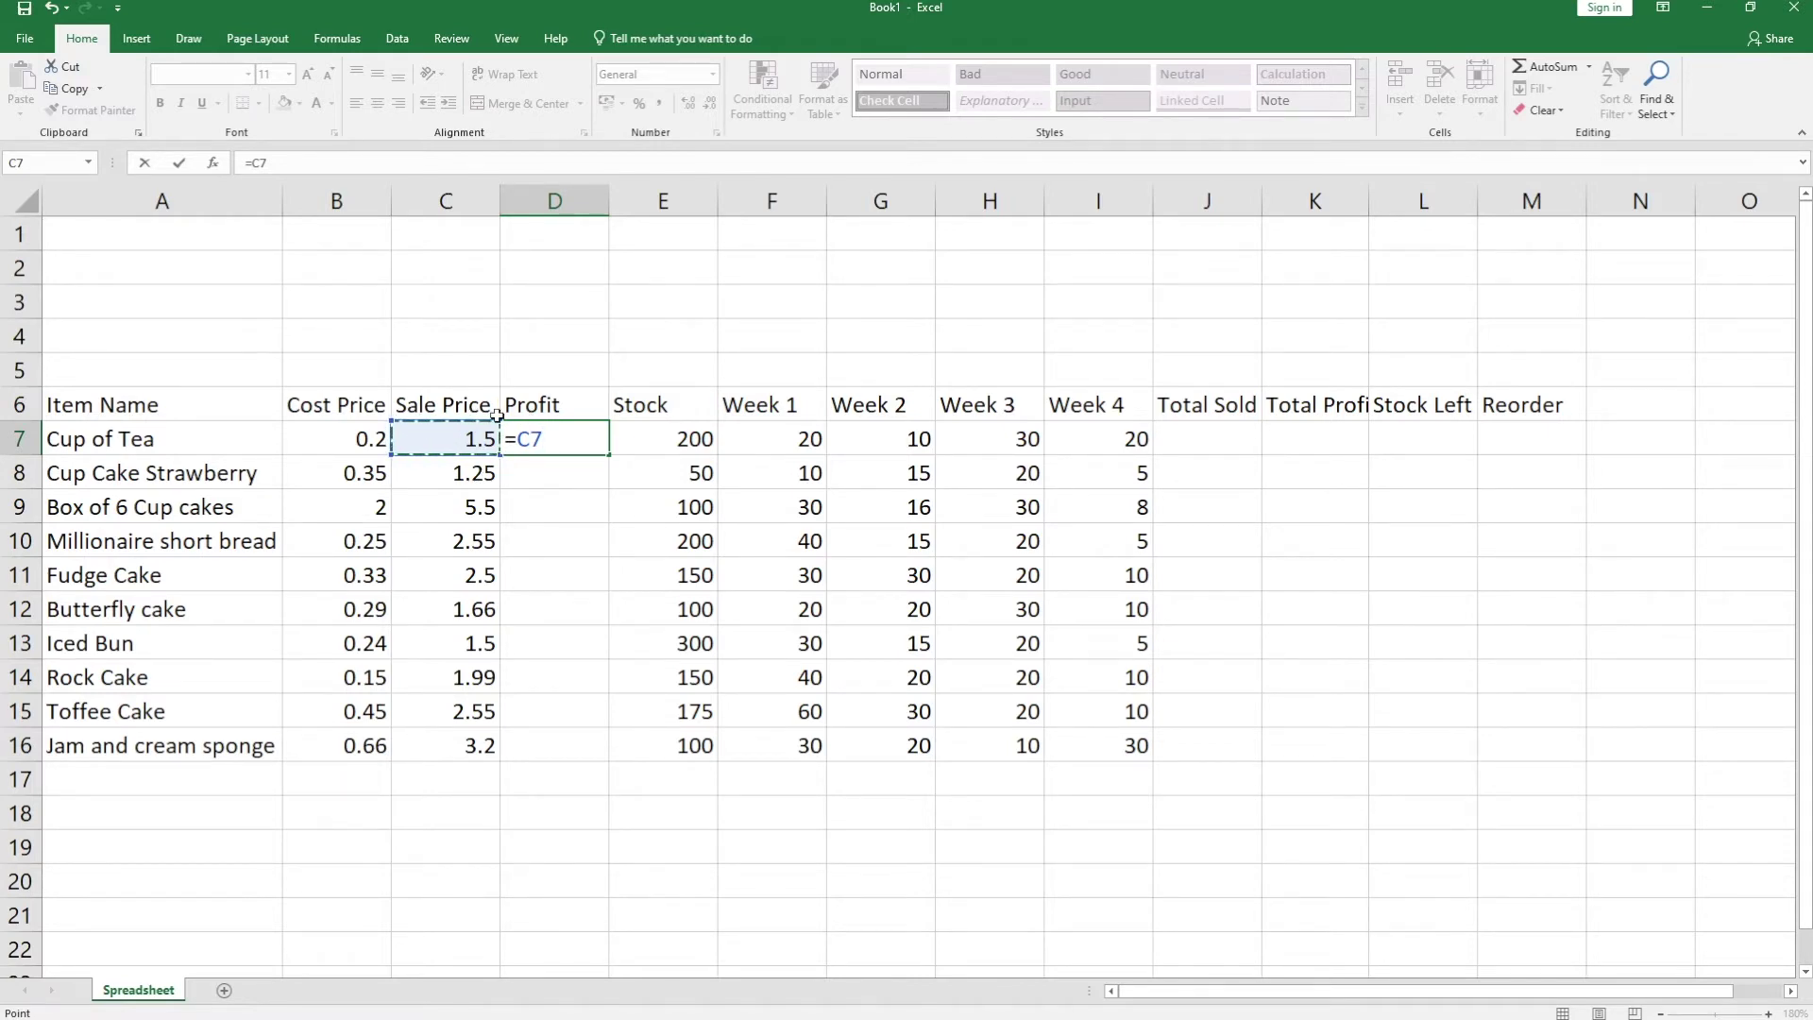
type("-")
left_click(313, 440)
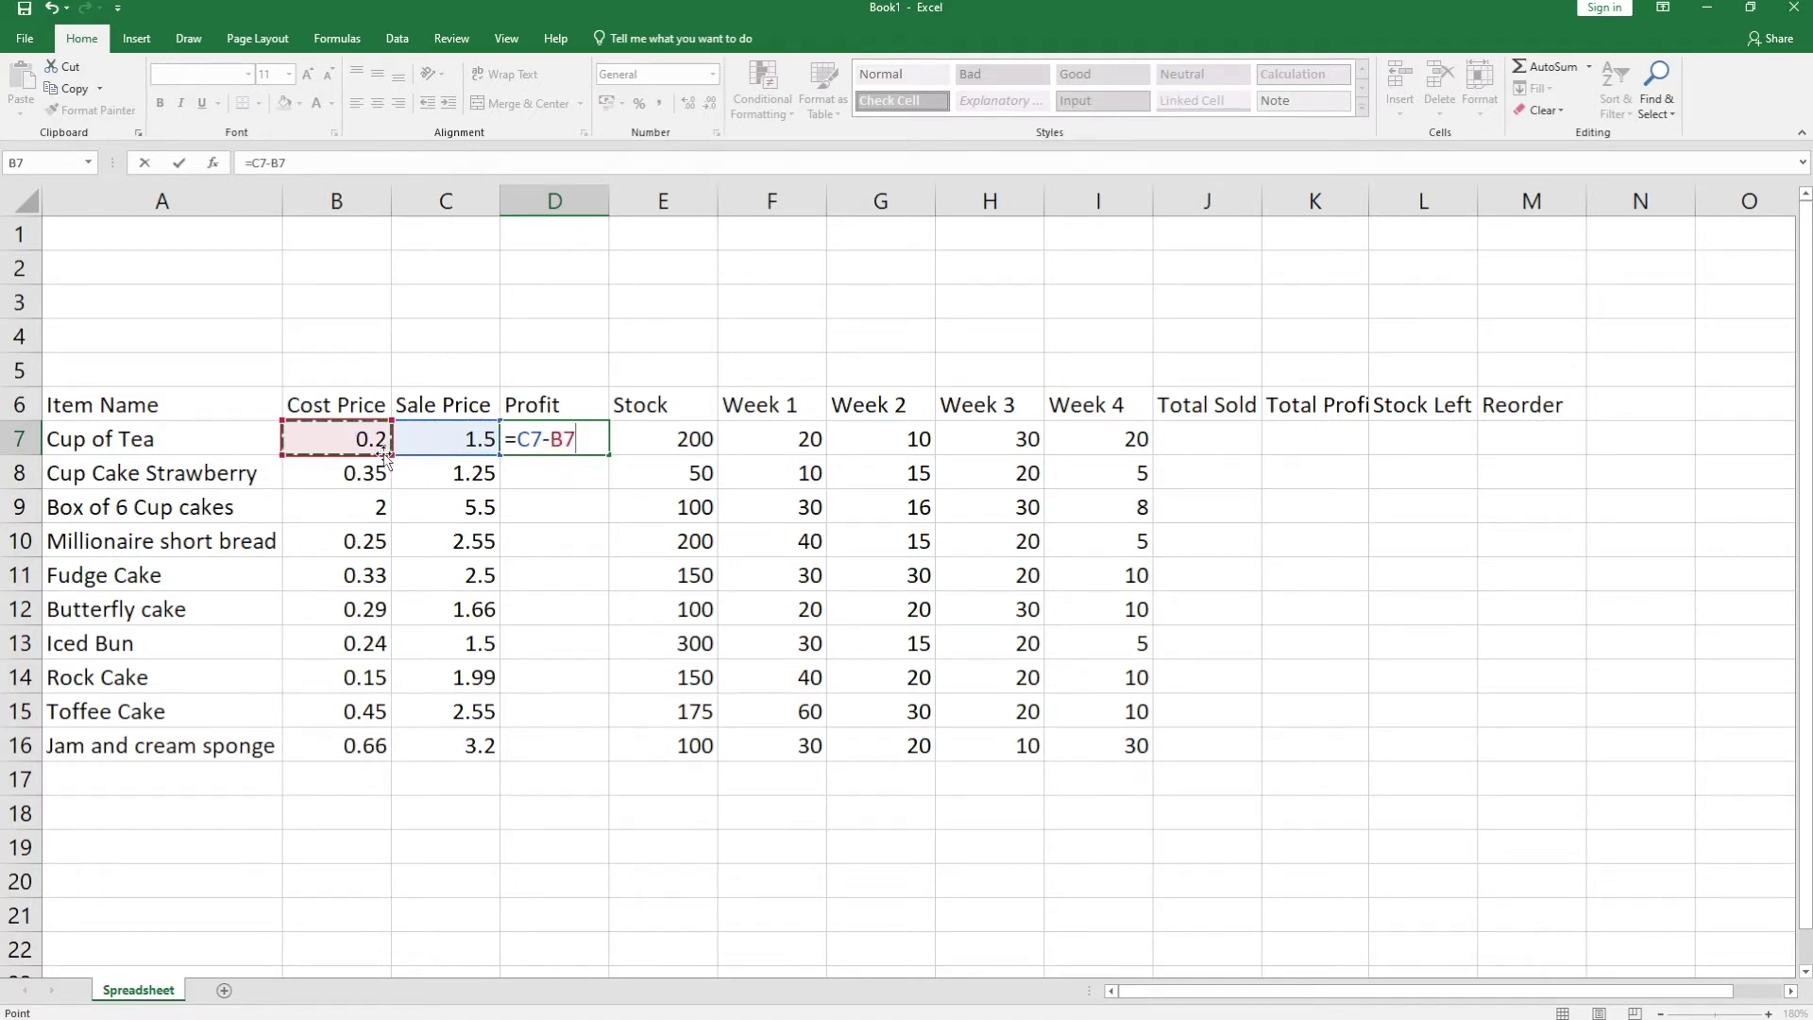
key("Return")
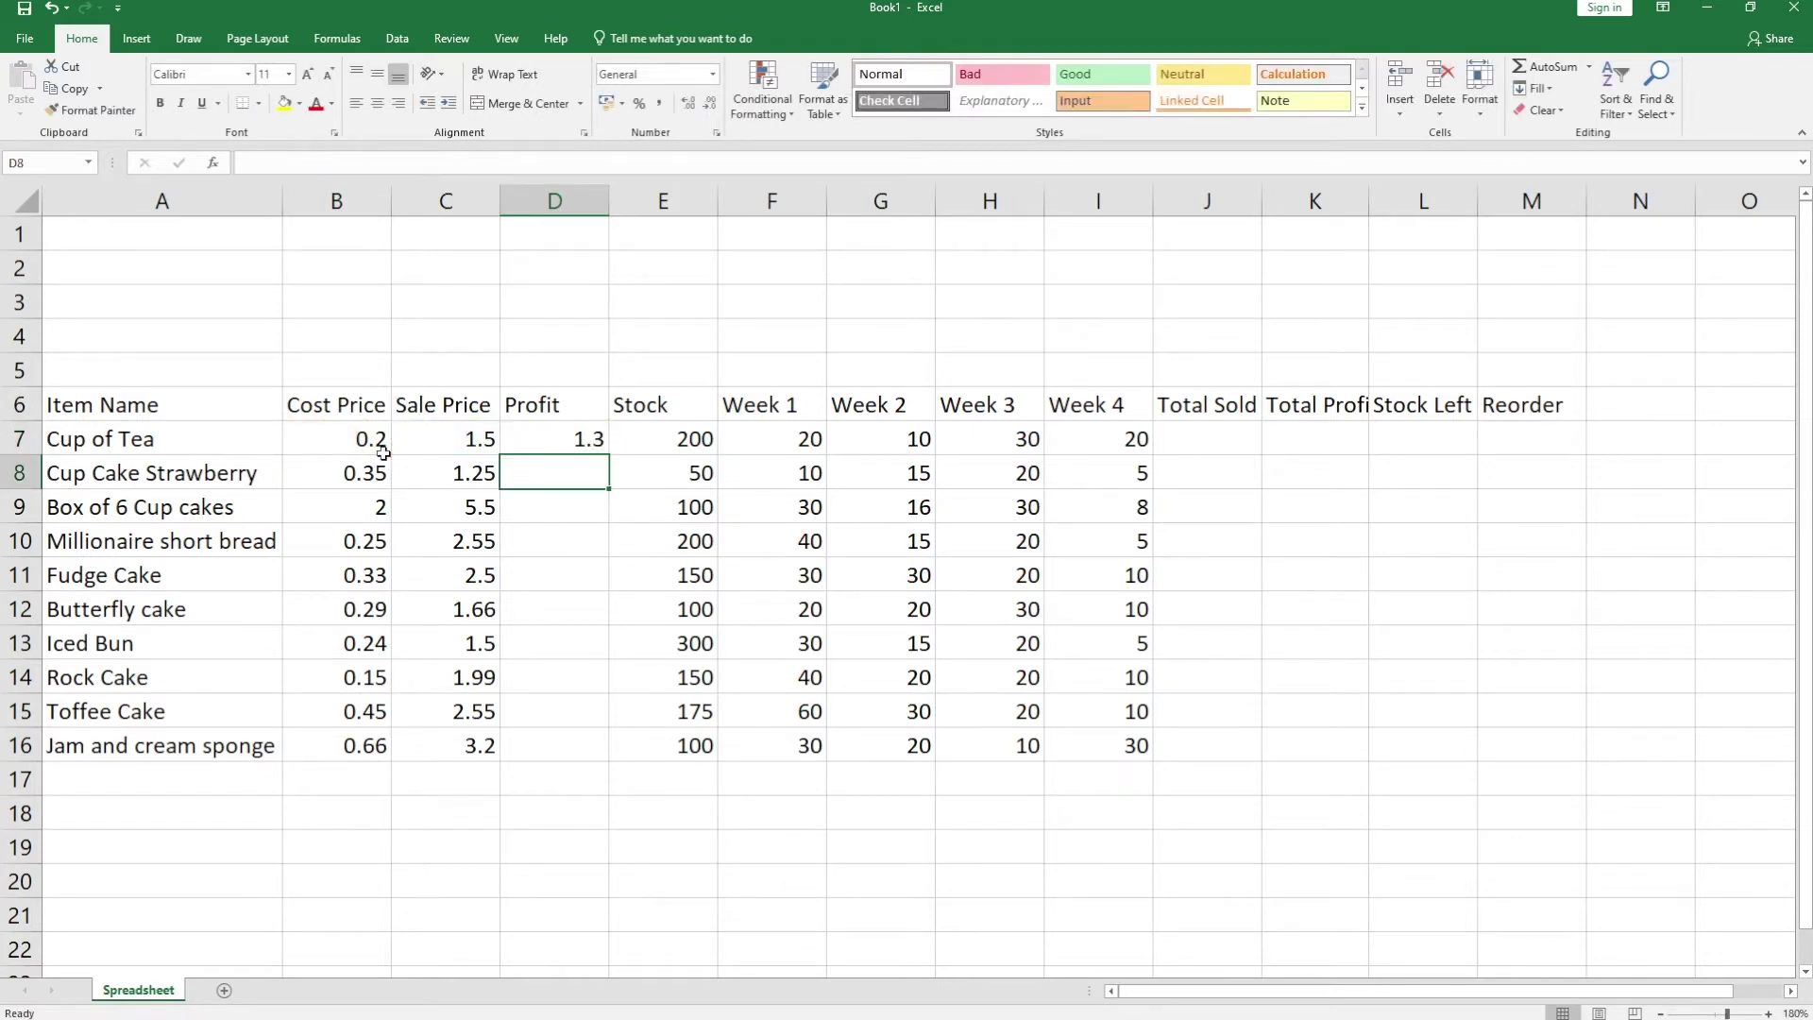
left_click(578, 444)
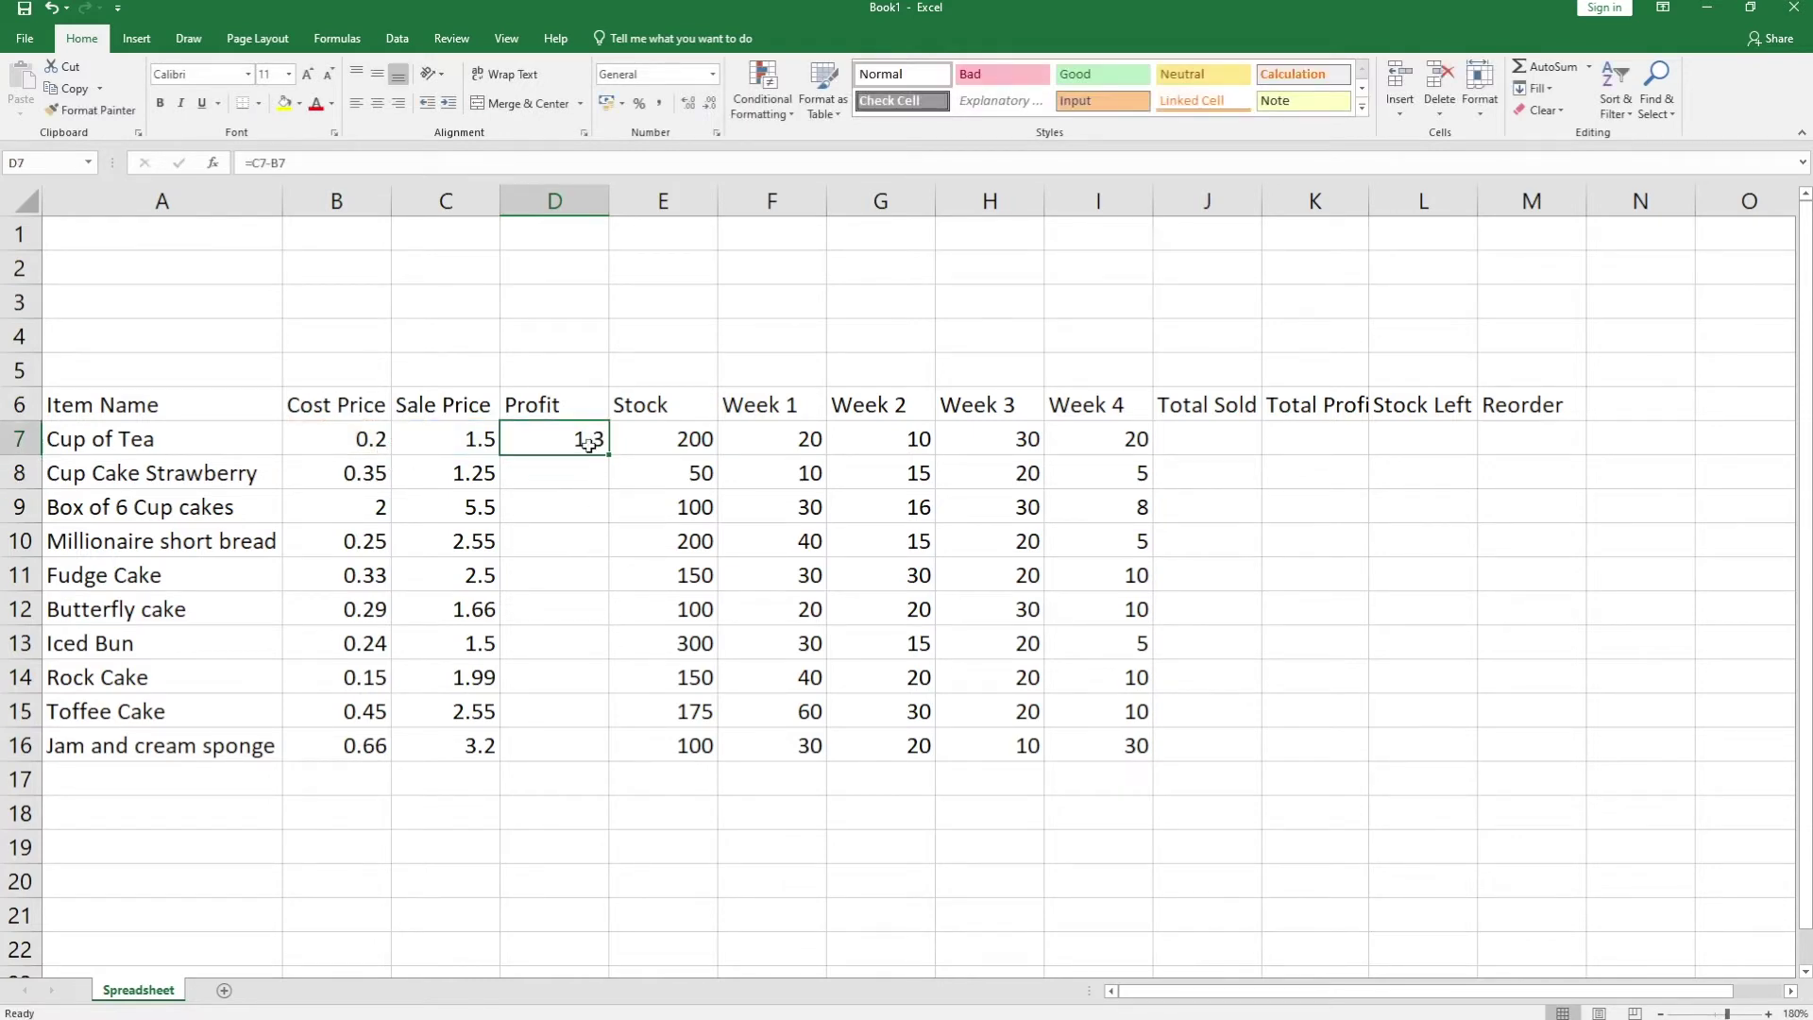
scroll(324, 234, "right", 1)
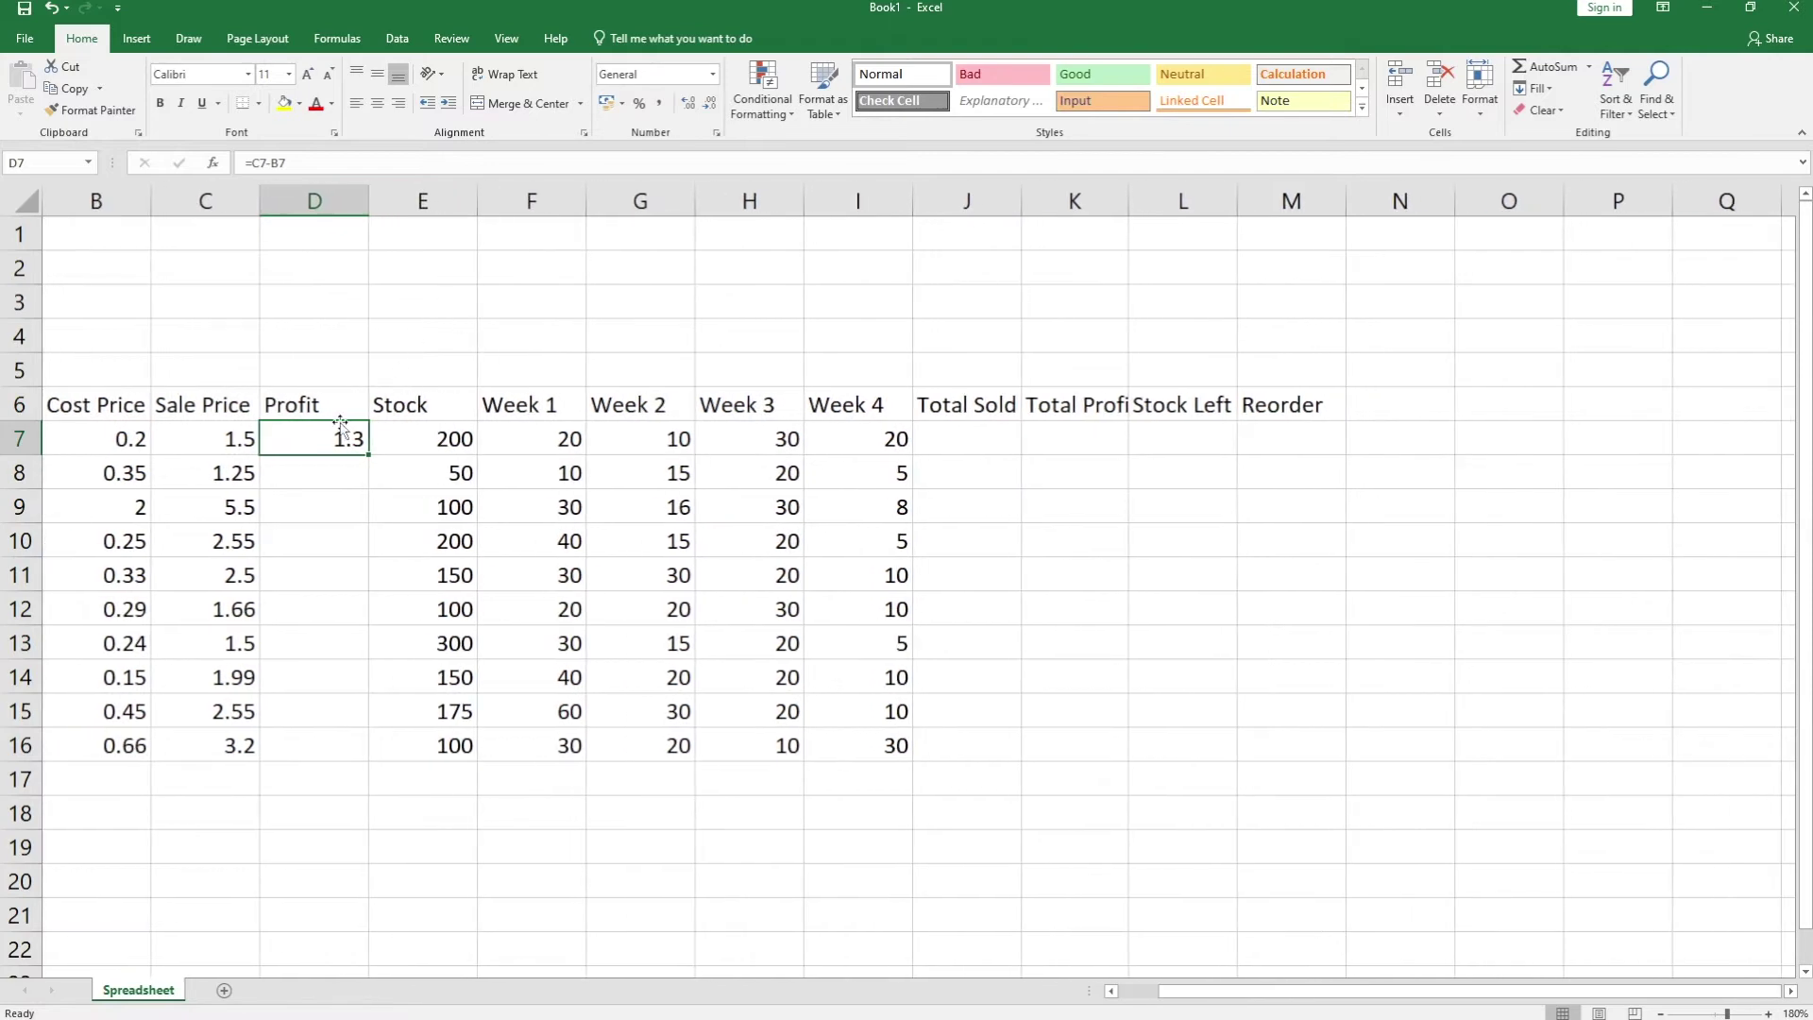
scroll(328, 425, "left", 1)
double_click(535, 439)
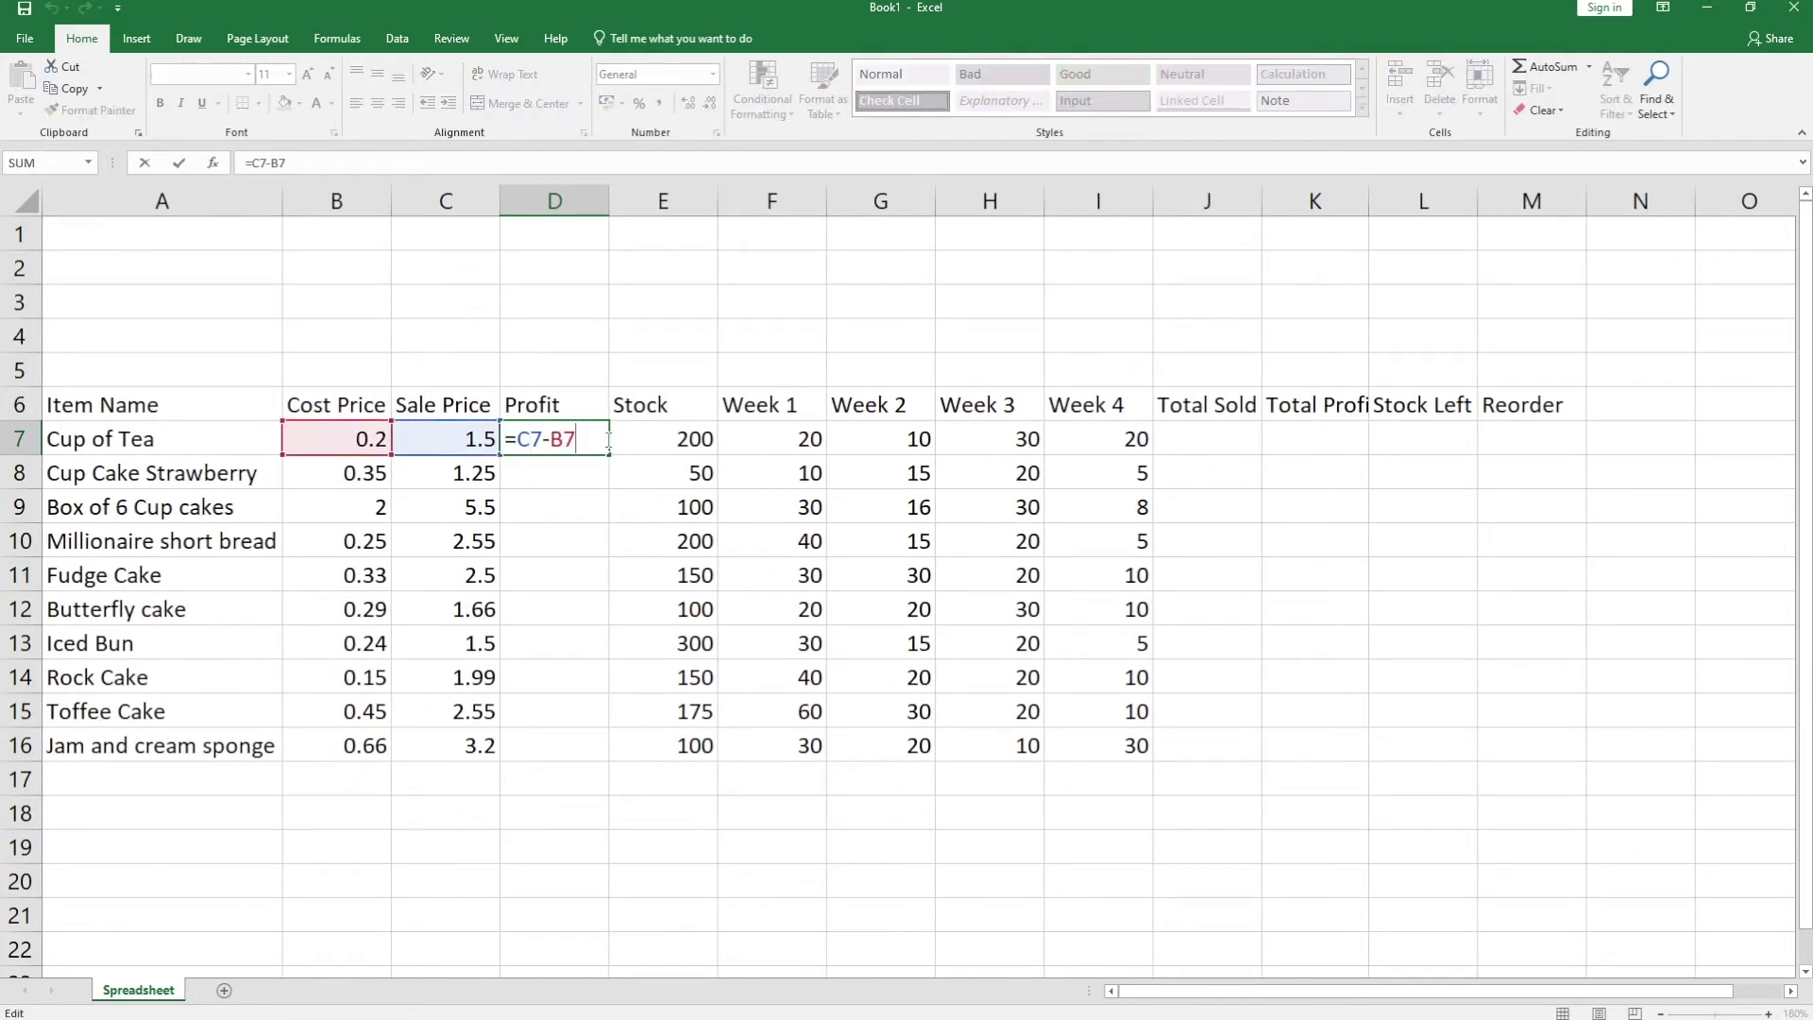
key("Return")
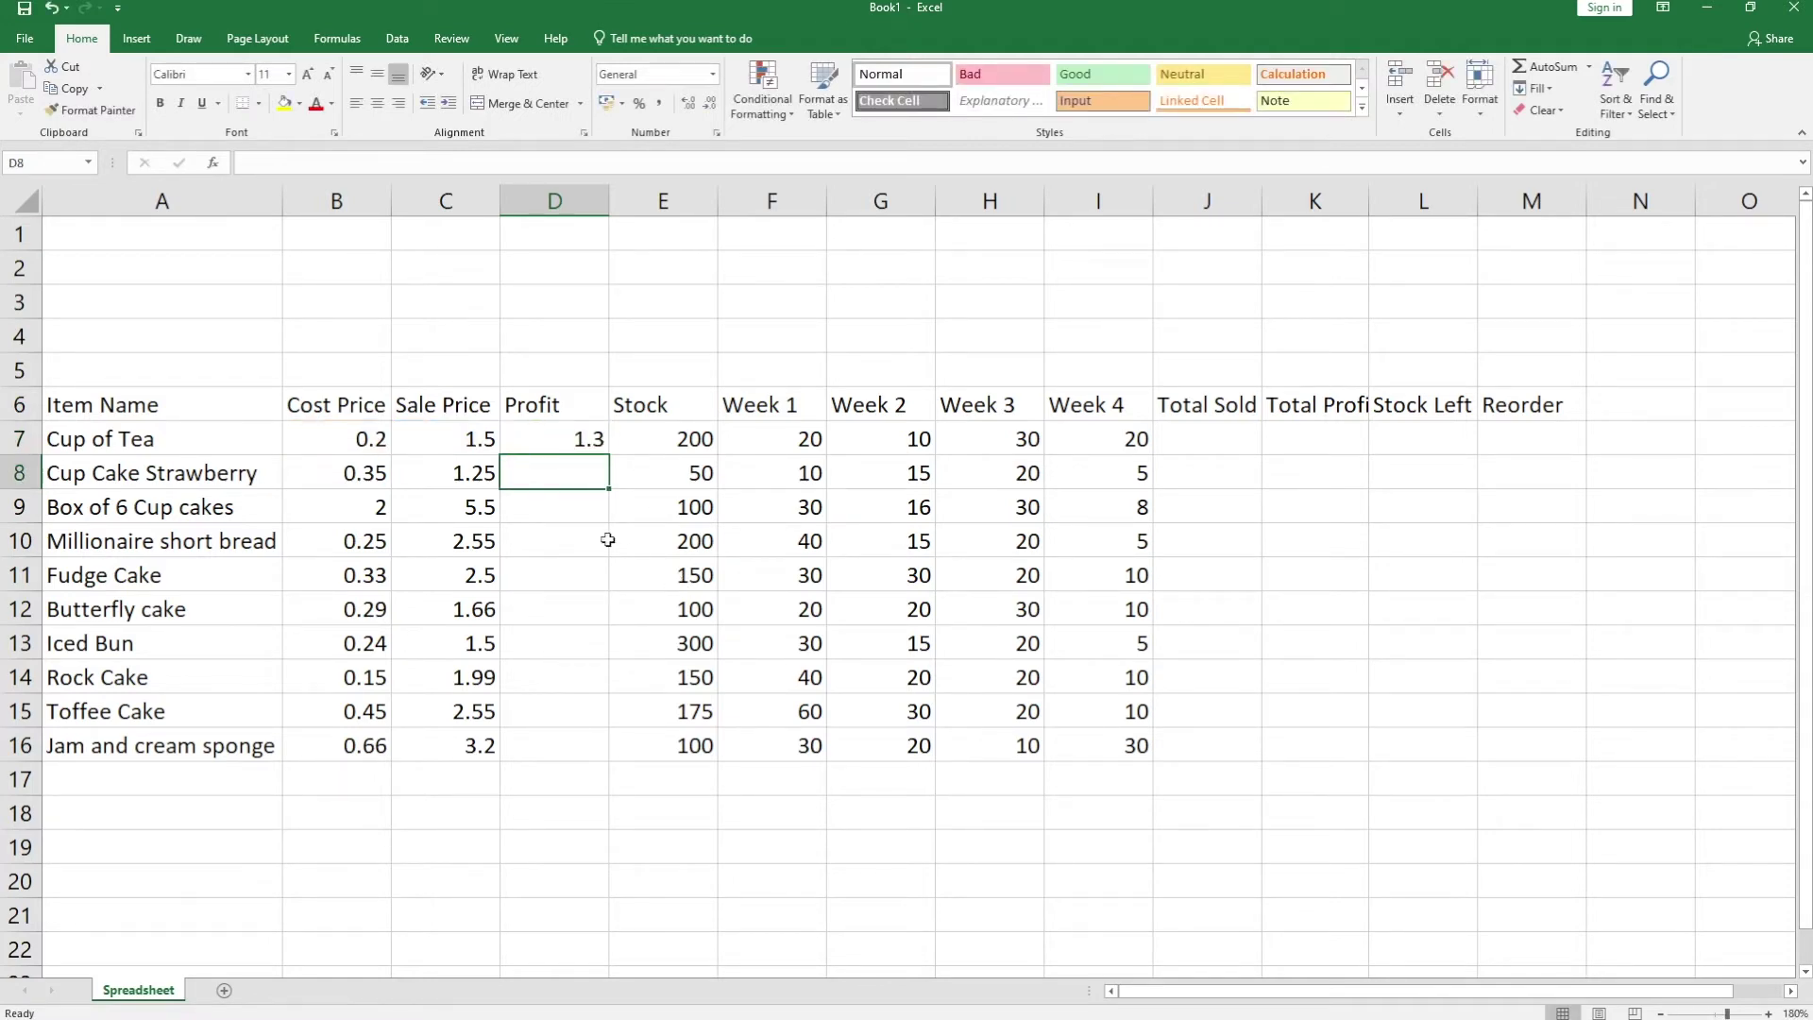
left_click(570, 441)
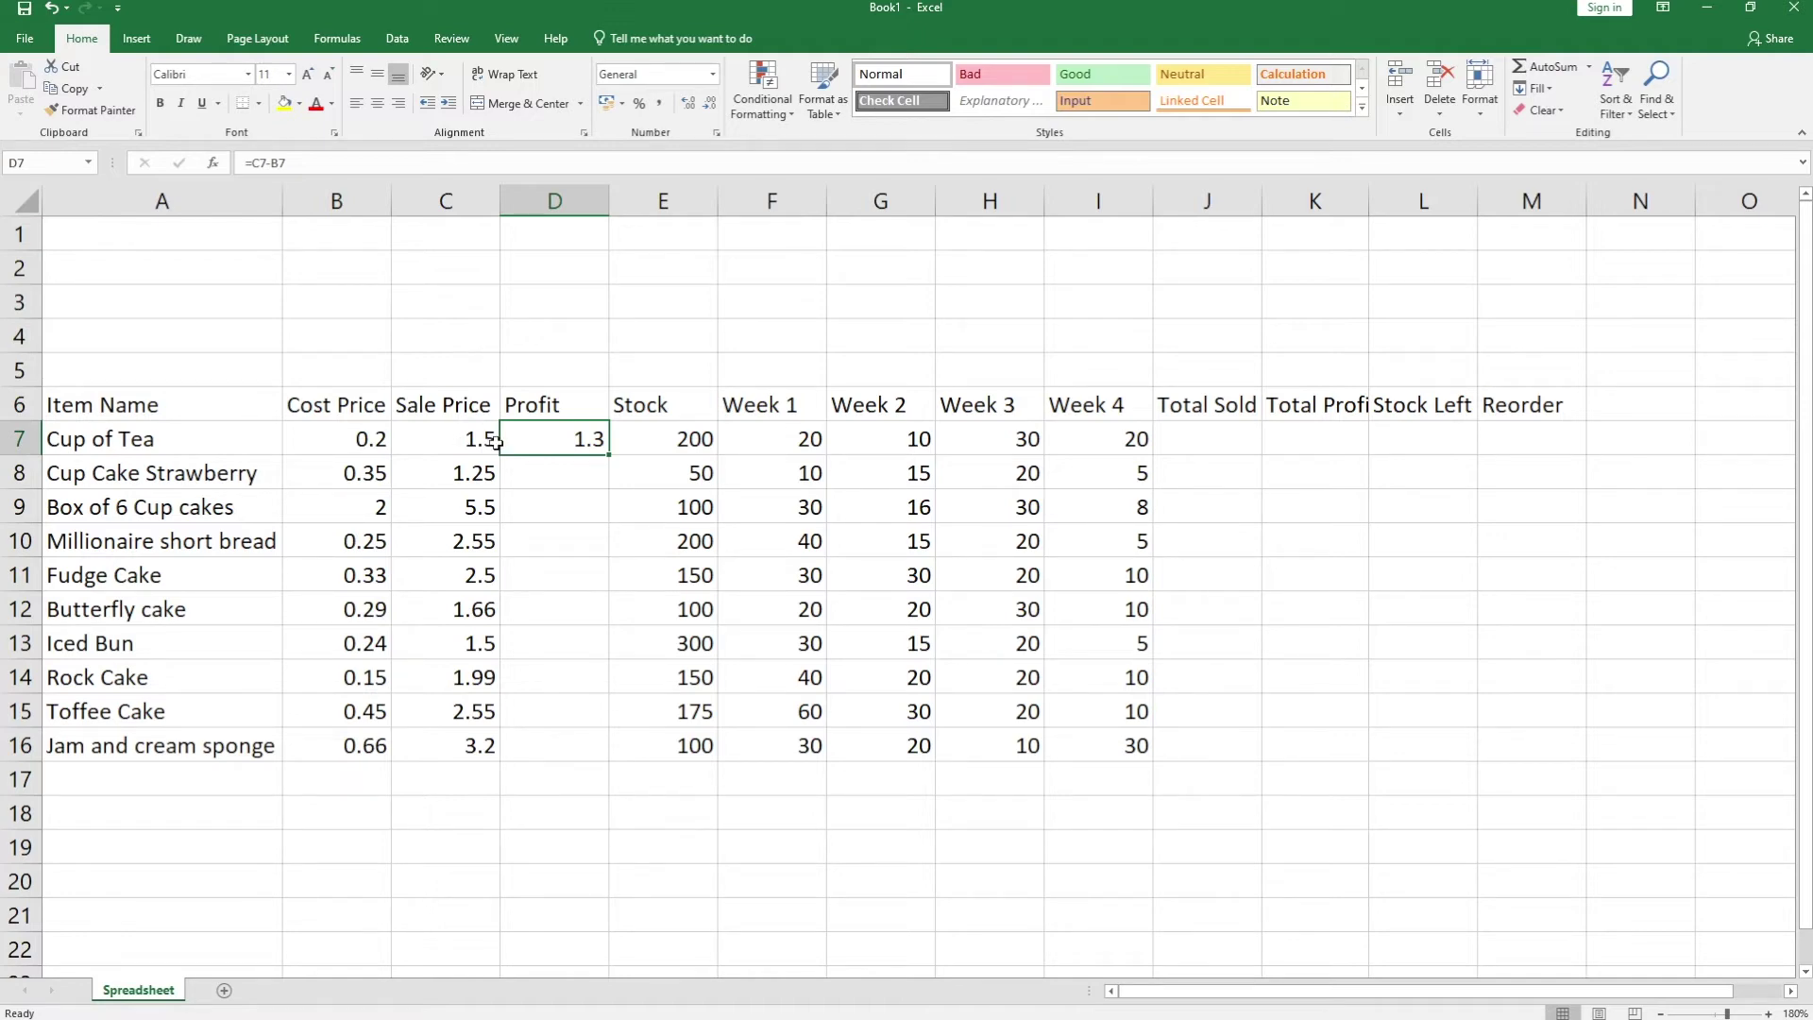
double_click(567, 442)
key("BackSpace")
key("BackSpace")
key("BackSpace")
key("BackSpace")
key("BackSpace")
left_click(316, 437)
type("-")
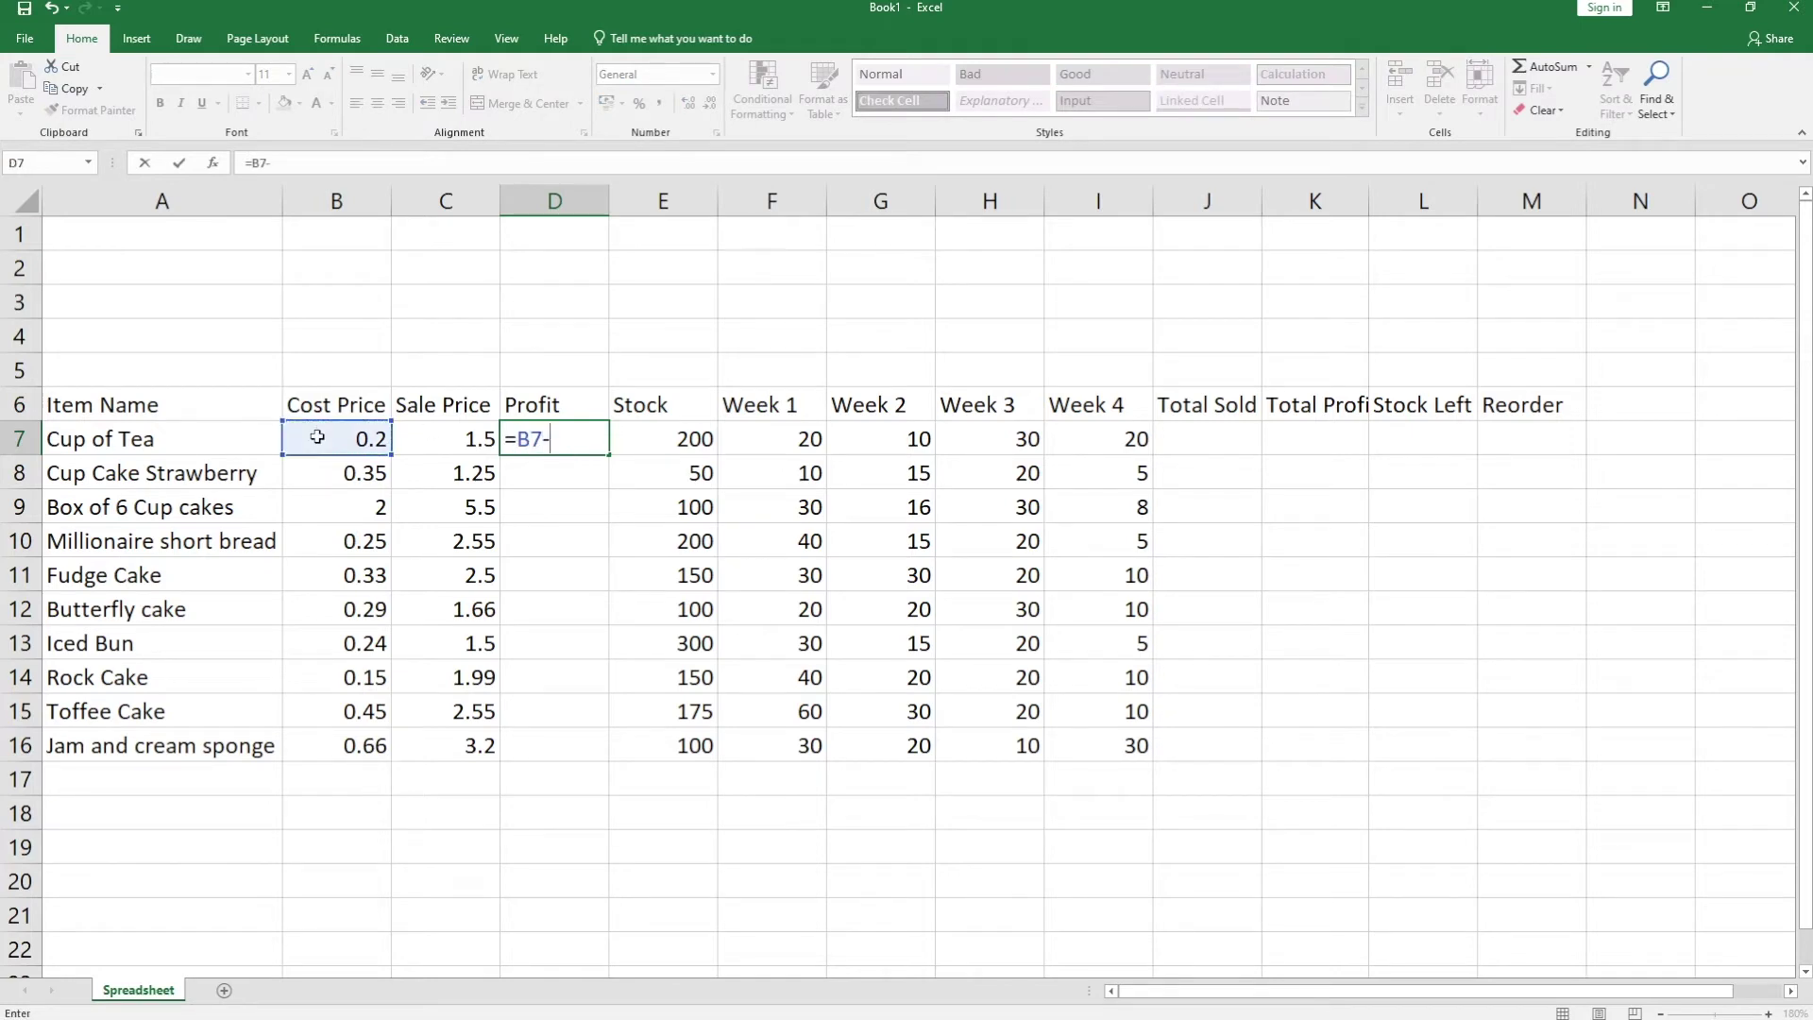
left_click(435, 440)
key("Return")
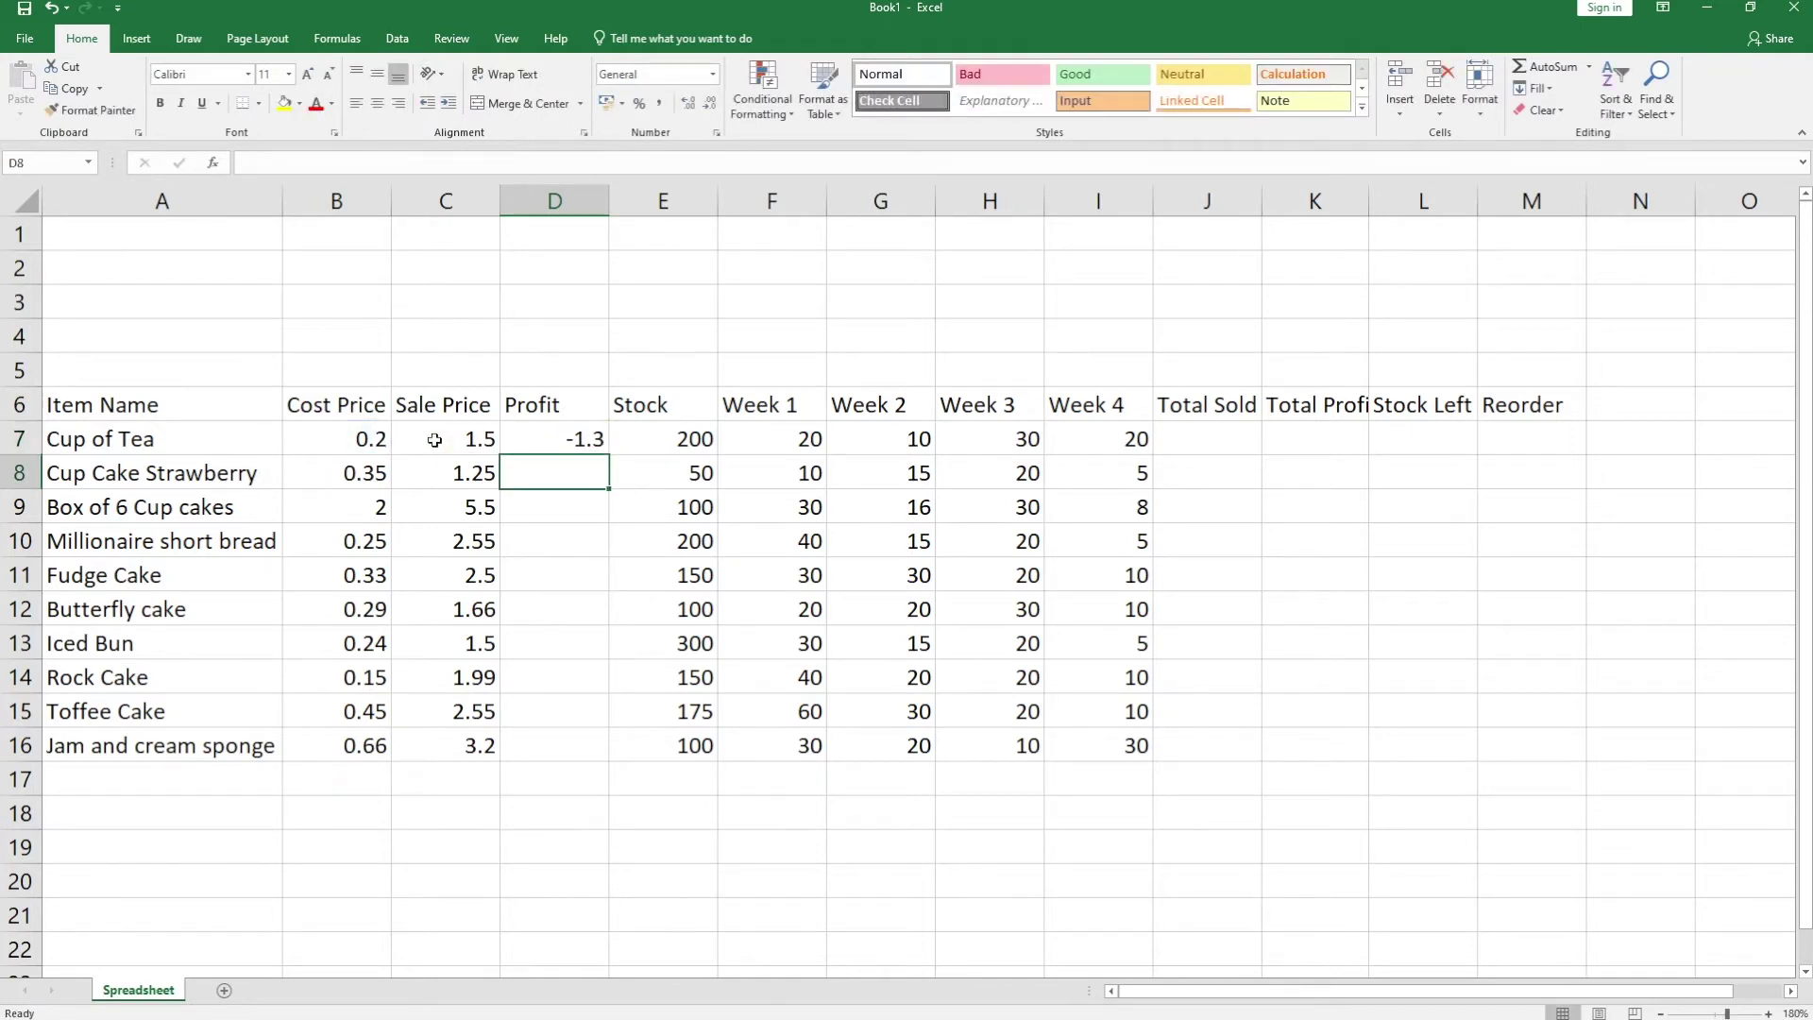
left_click(558, 442)
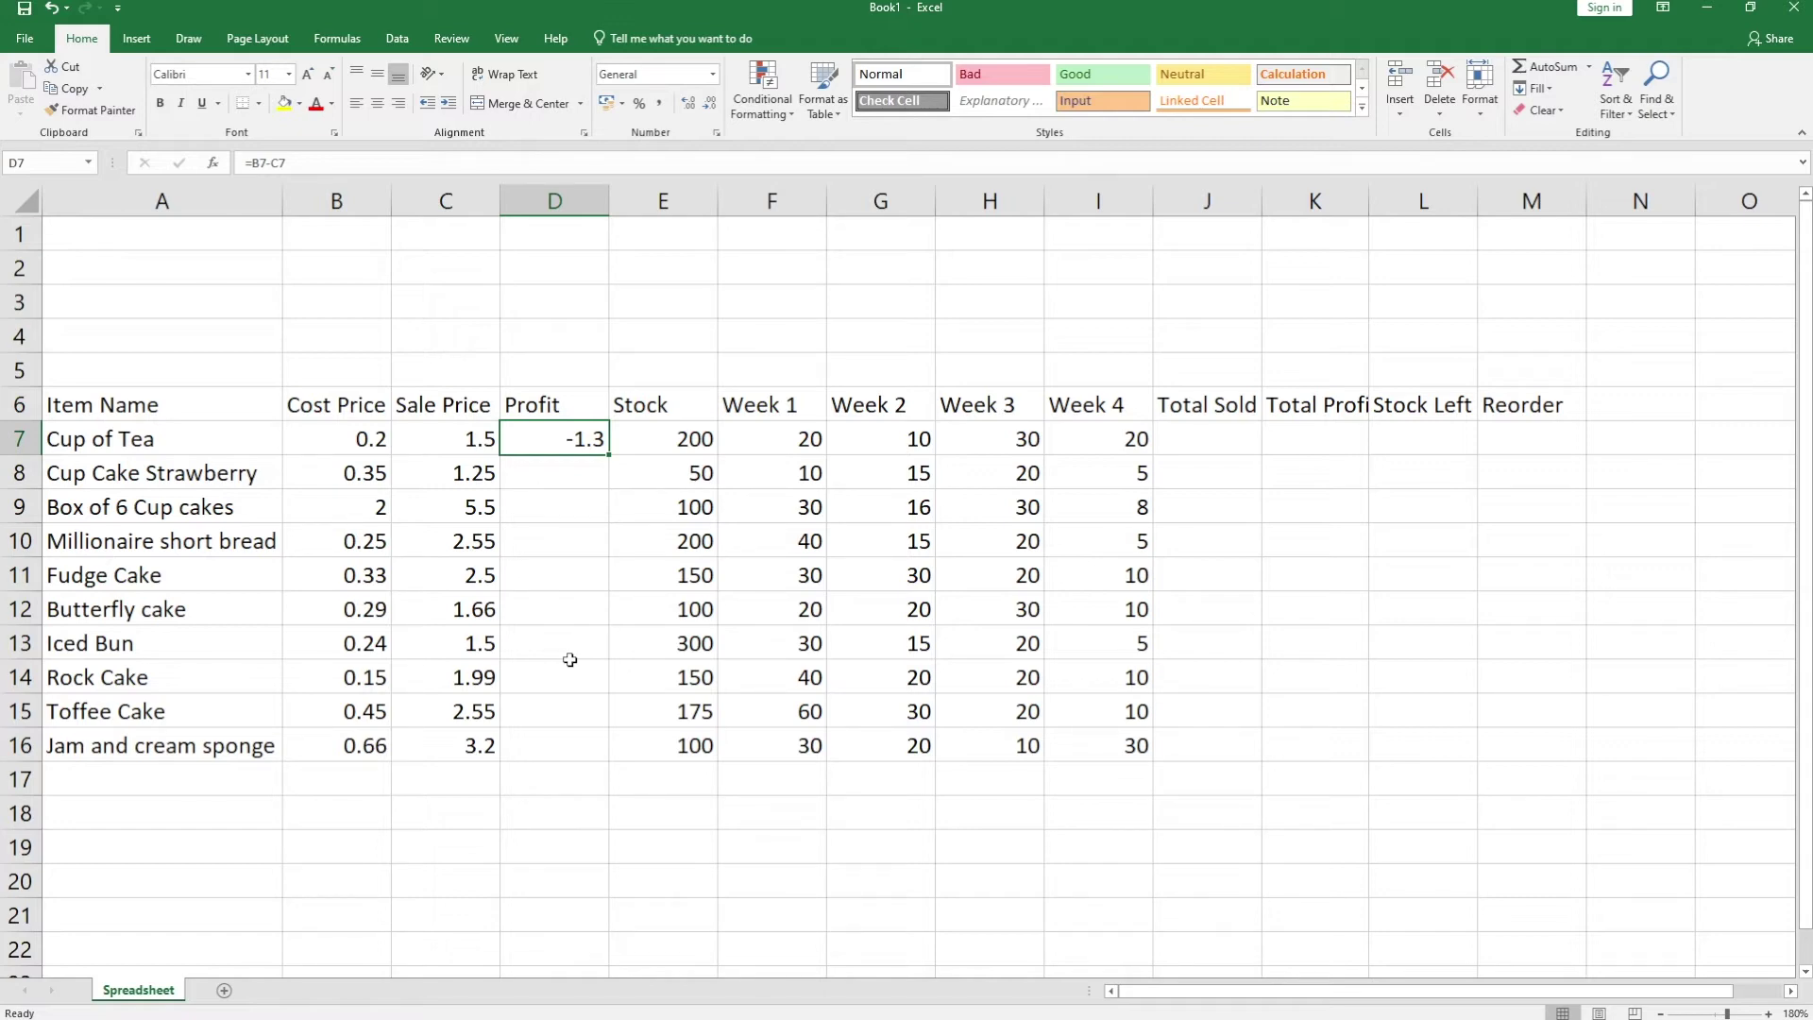
key("F2")
key("BackSpace")
key("BackSpace")
key("BackSpace")
key("BackSpace")
key("BackSpace")
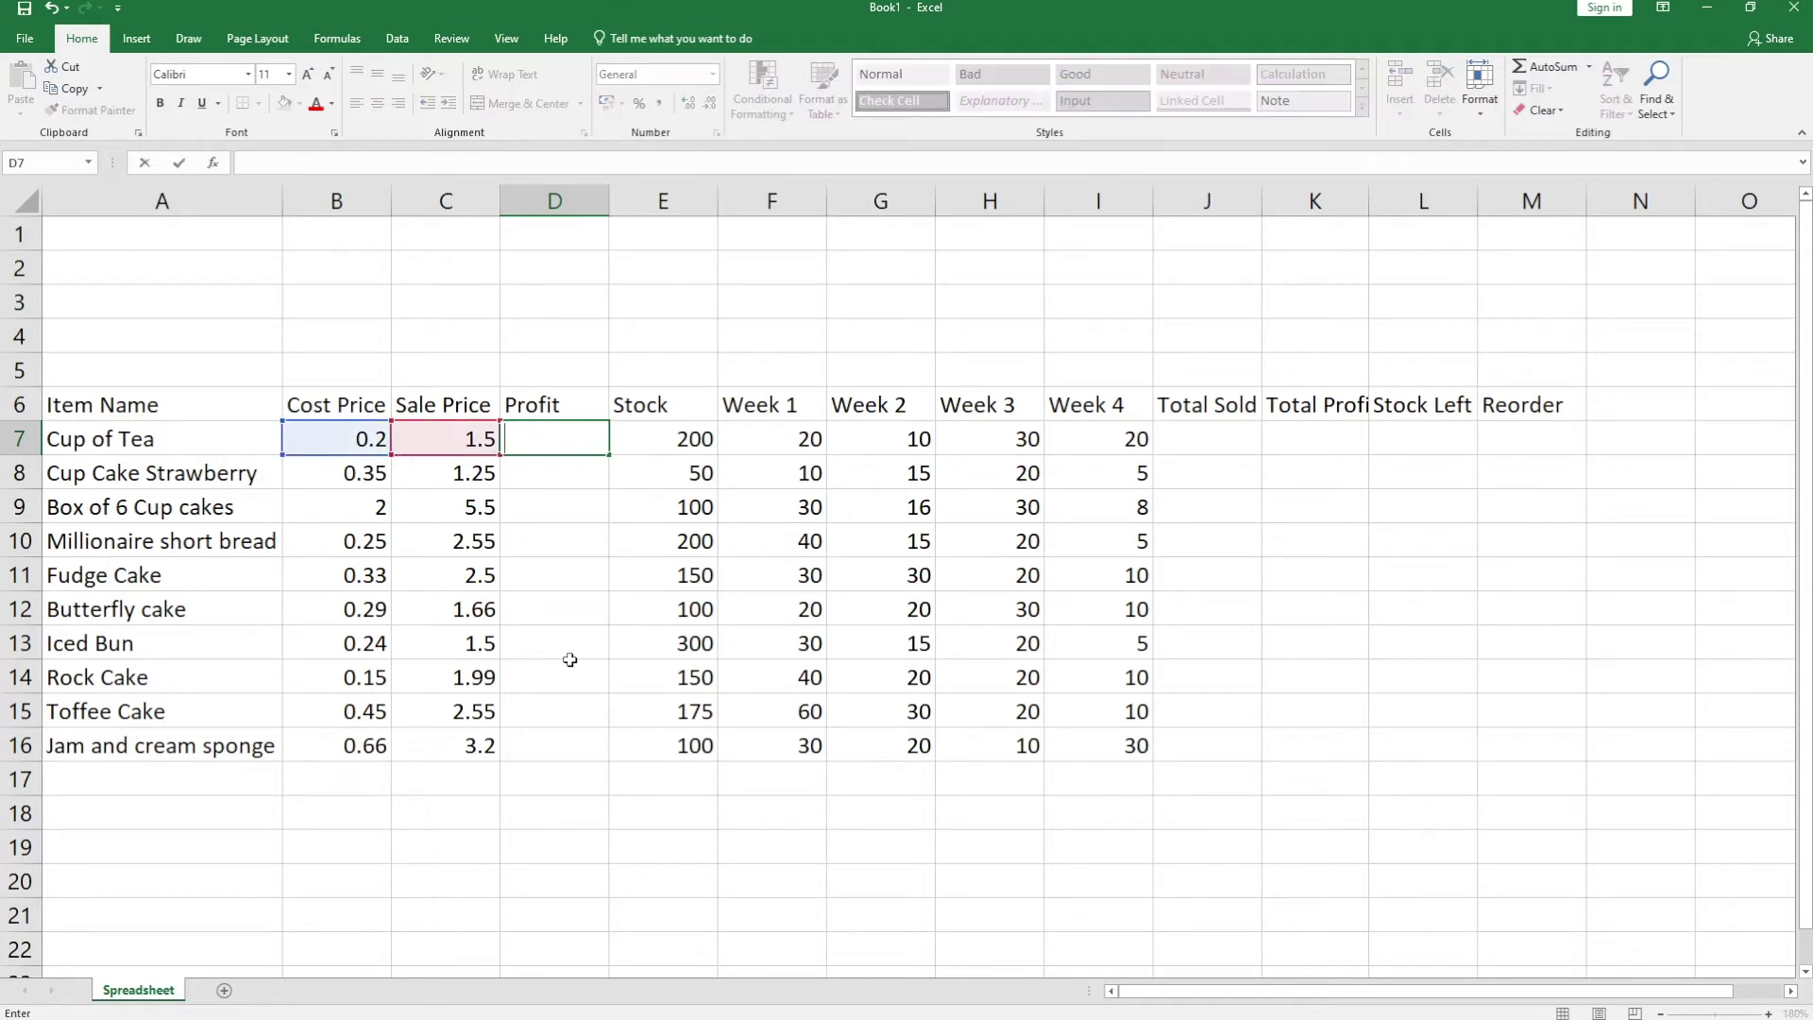
left_click(473, 444)
type("-")
left_click(340, 435)
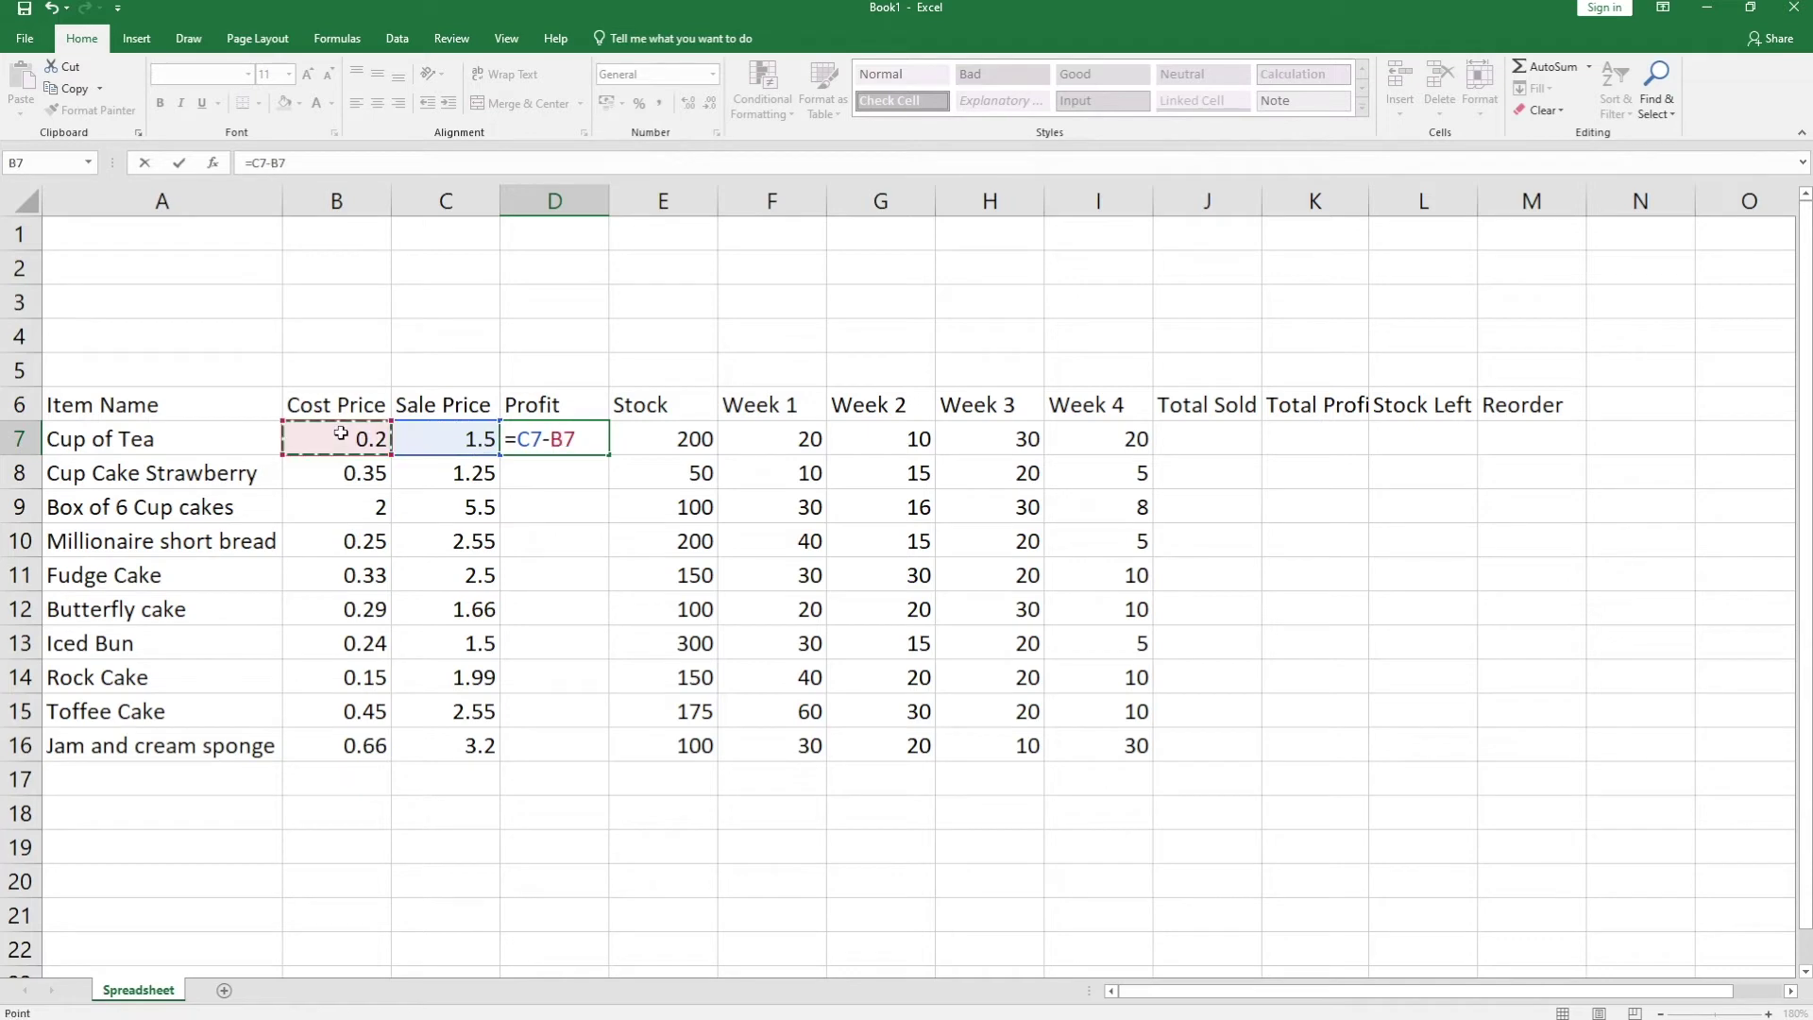
key("Return")
left_click(535, 427)
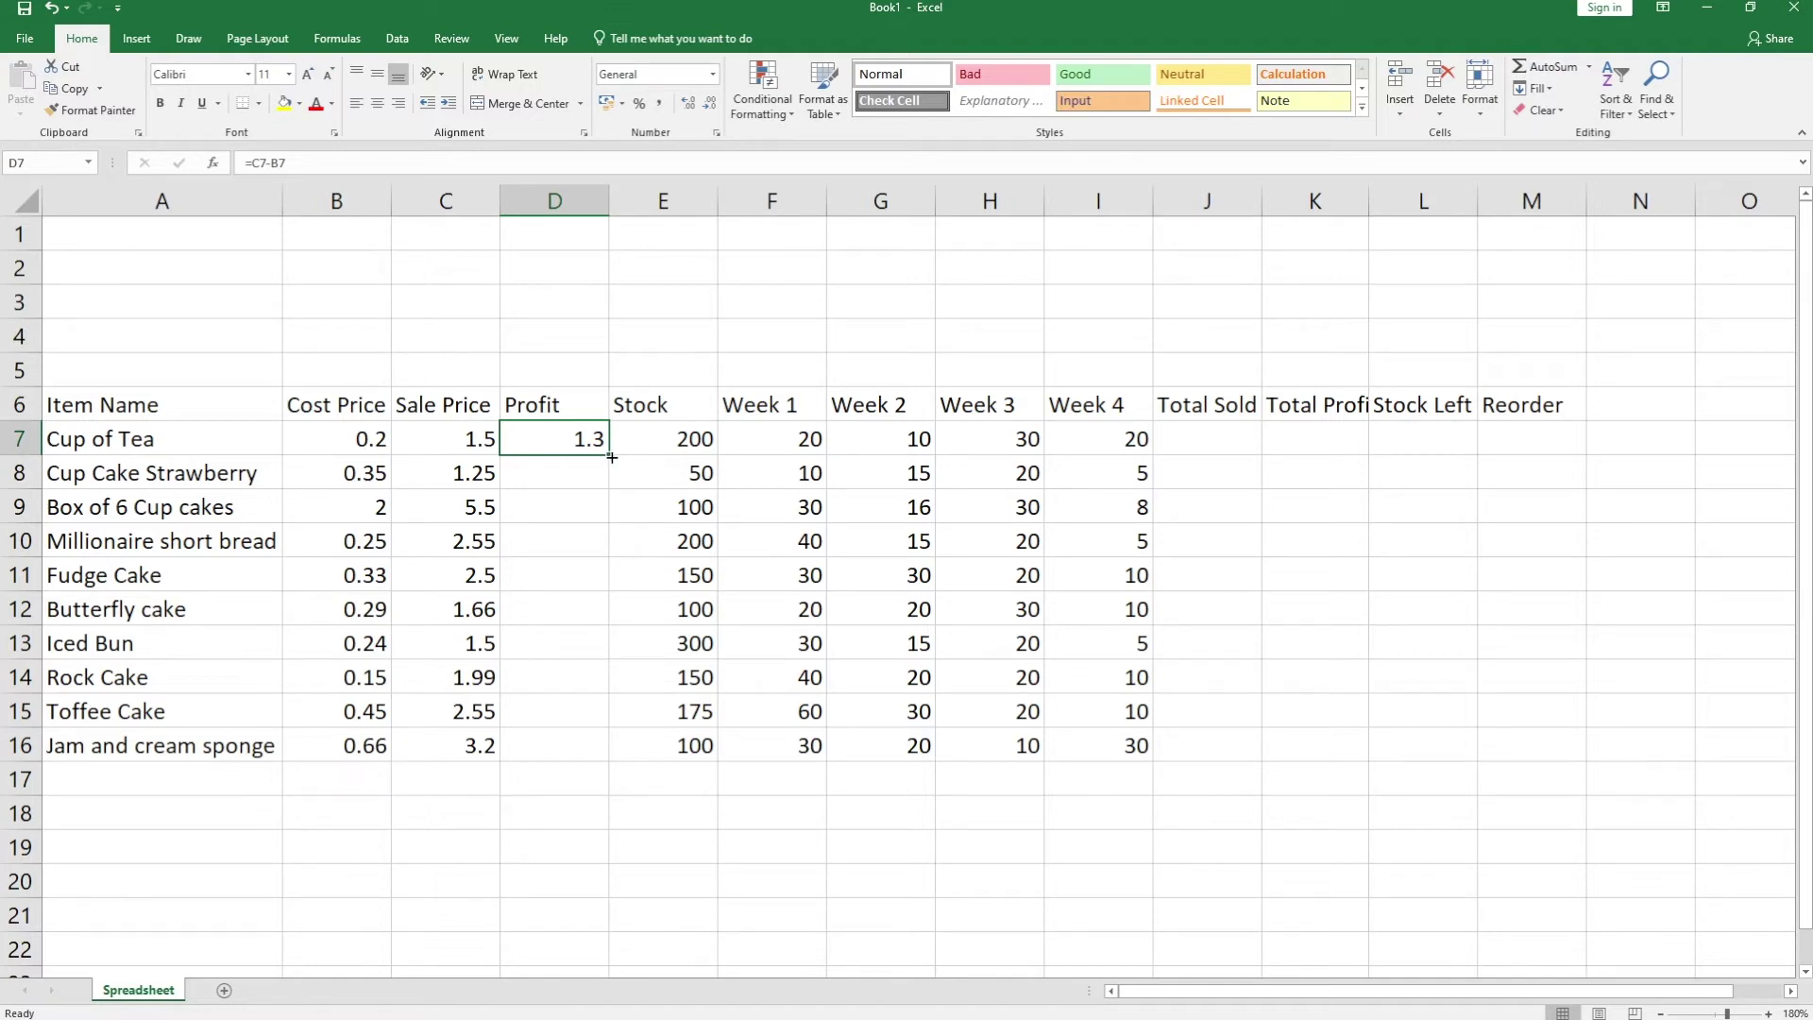
left_click_drag(611, 457, 610, 456)
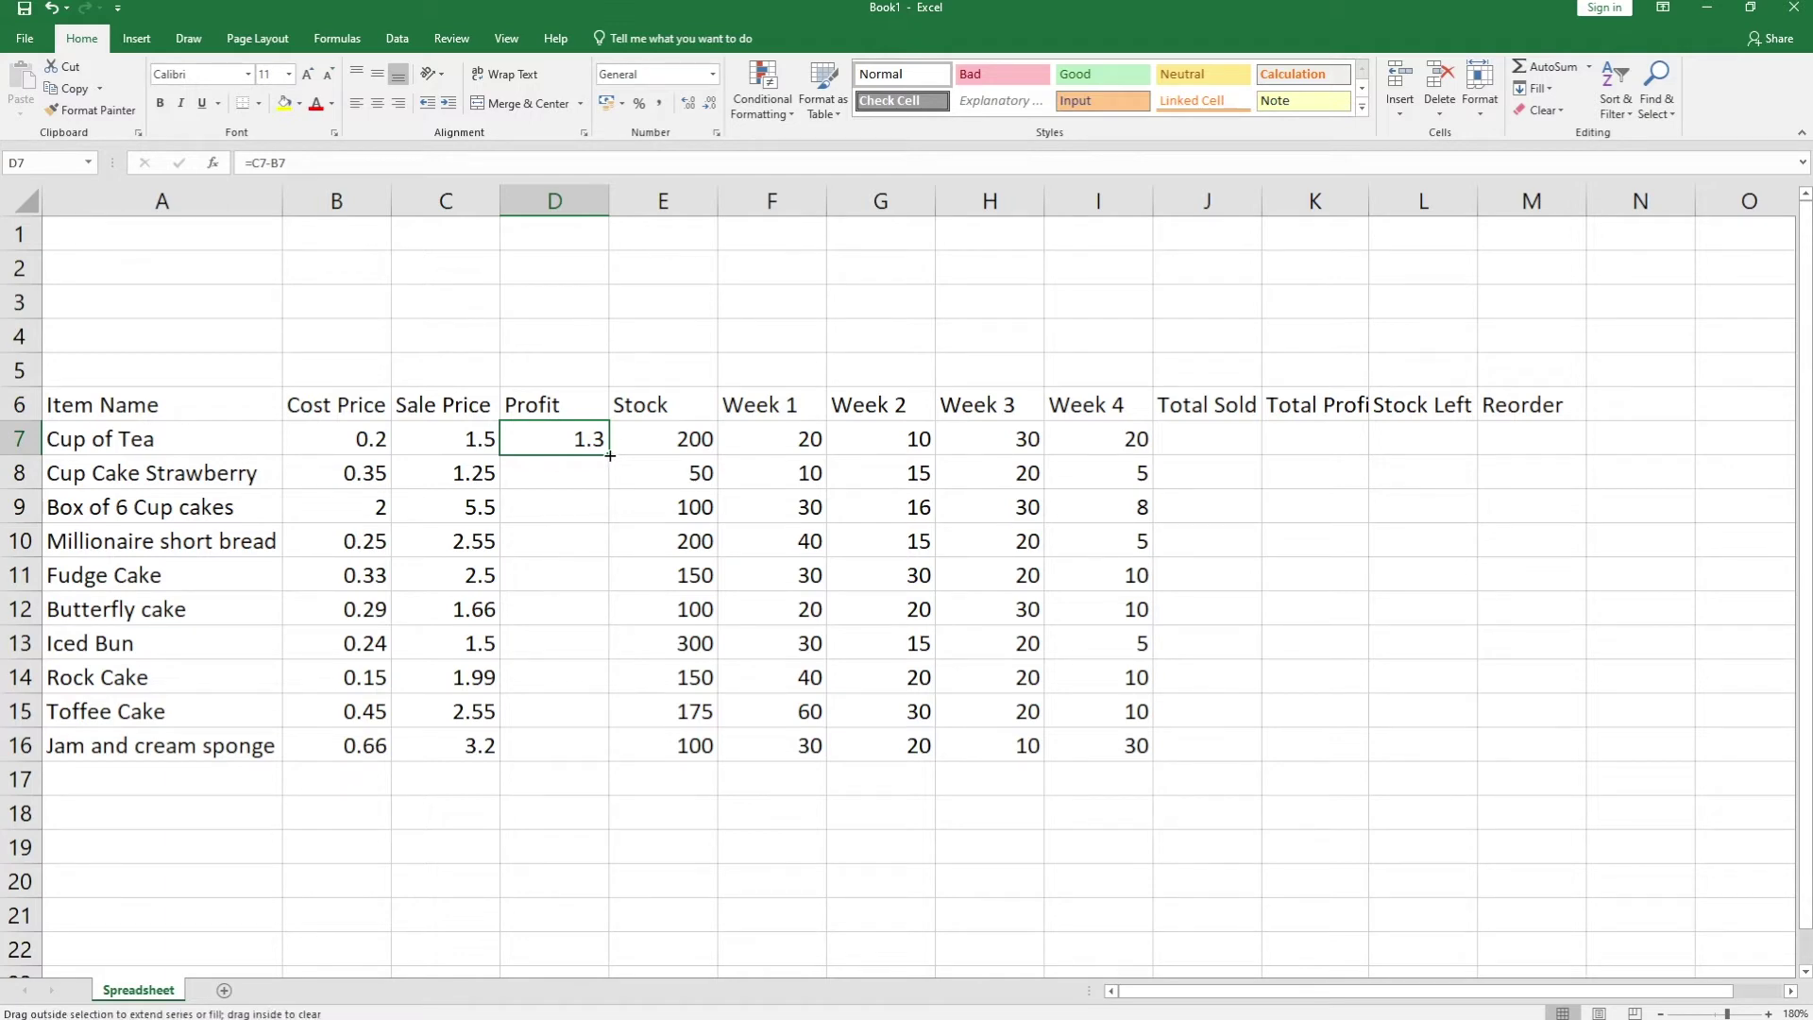
left_click_drag(610, 456, 609, 761)
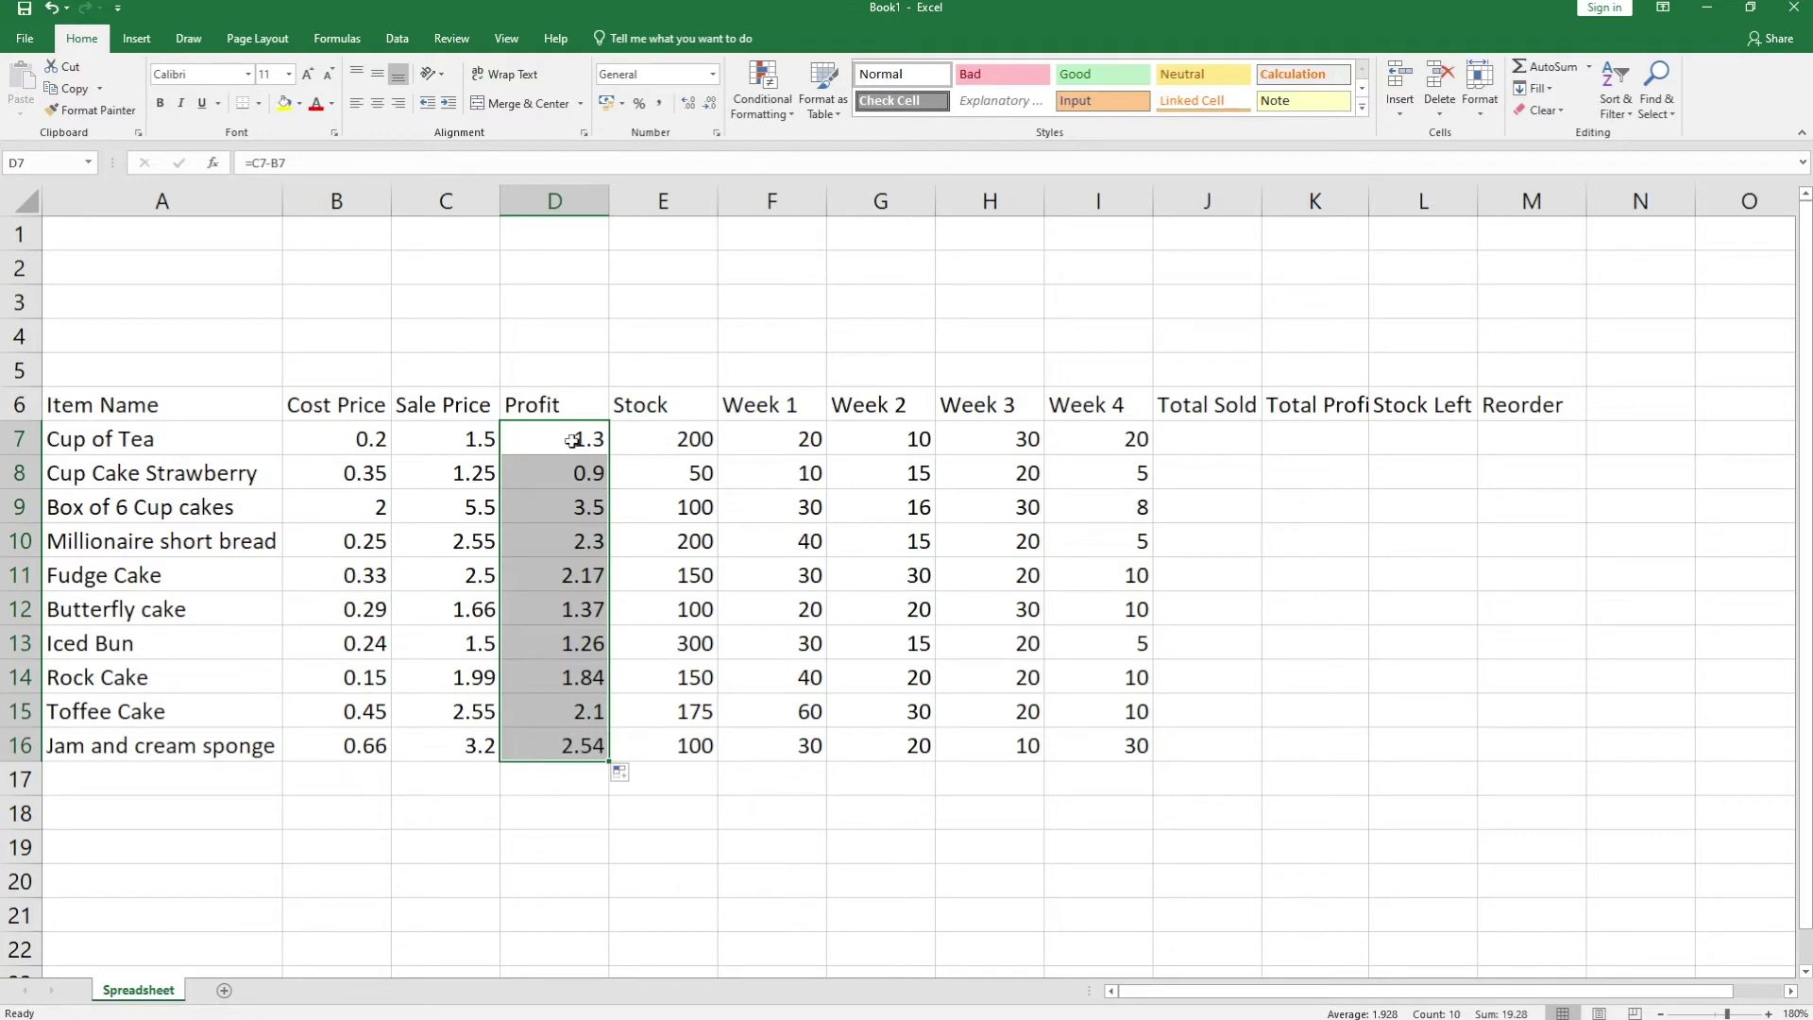
left_click(573, 469)
left_click(581, 508)
left_click(582, 541)
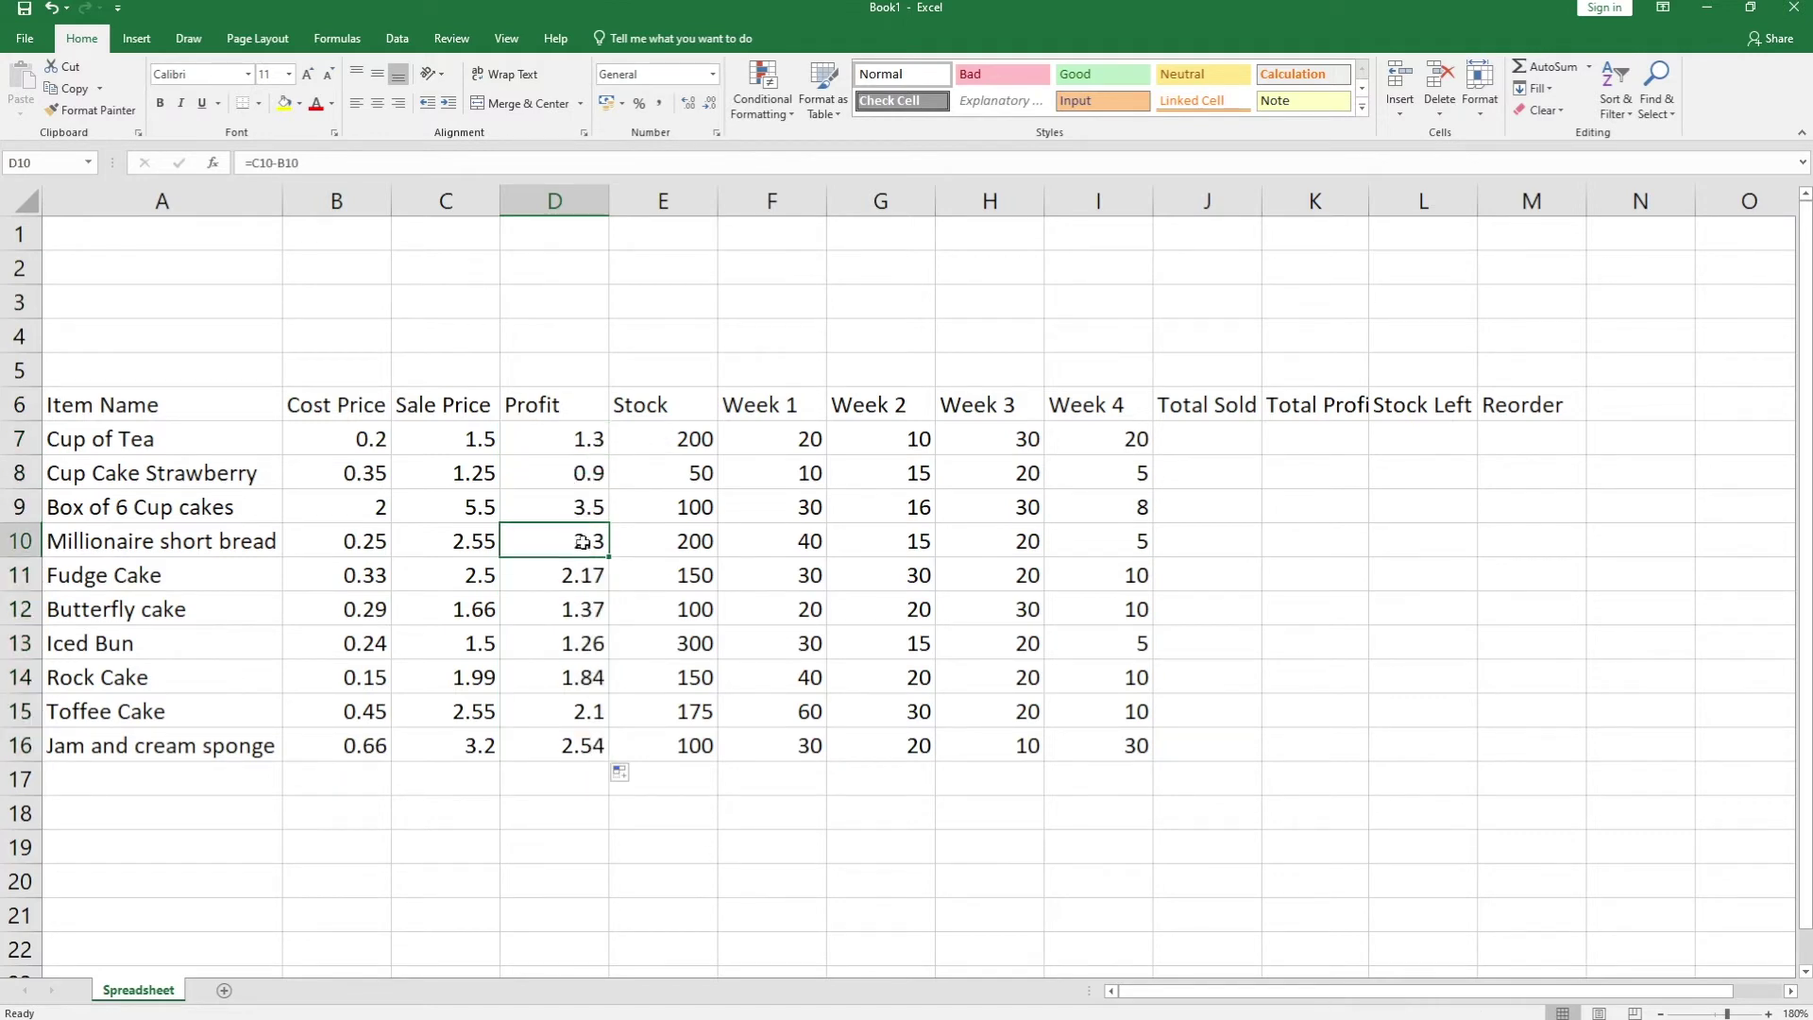
double_click(583, 541)
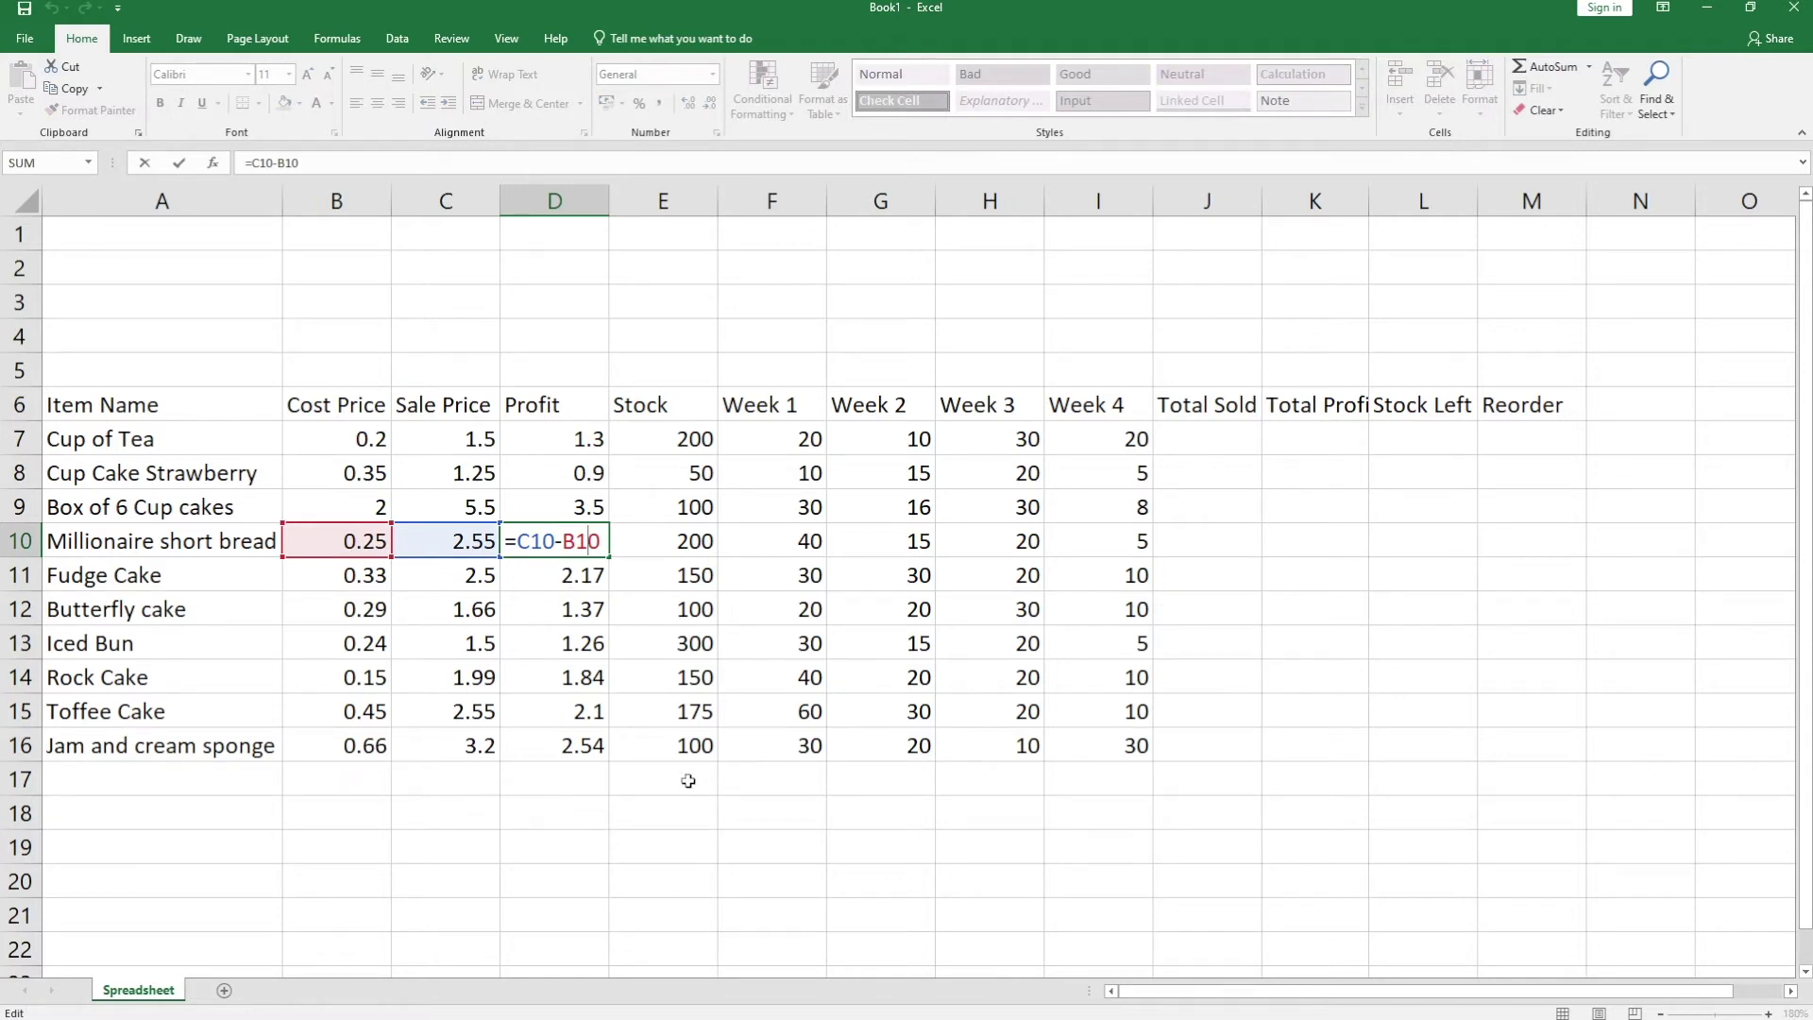
key("Left")
key("Left")
key("Left")
key("Left")
key("Left")
key("Right")
key("Right")
key("Right")
key("Right")
key("Right")
key("Return")
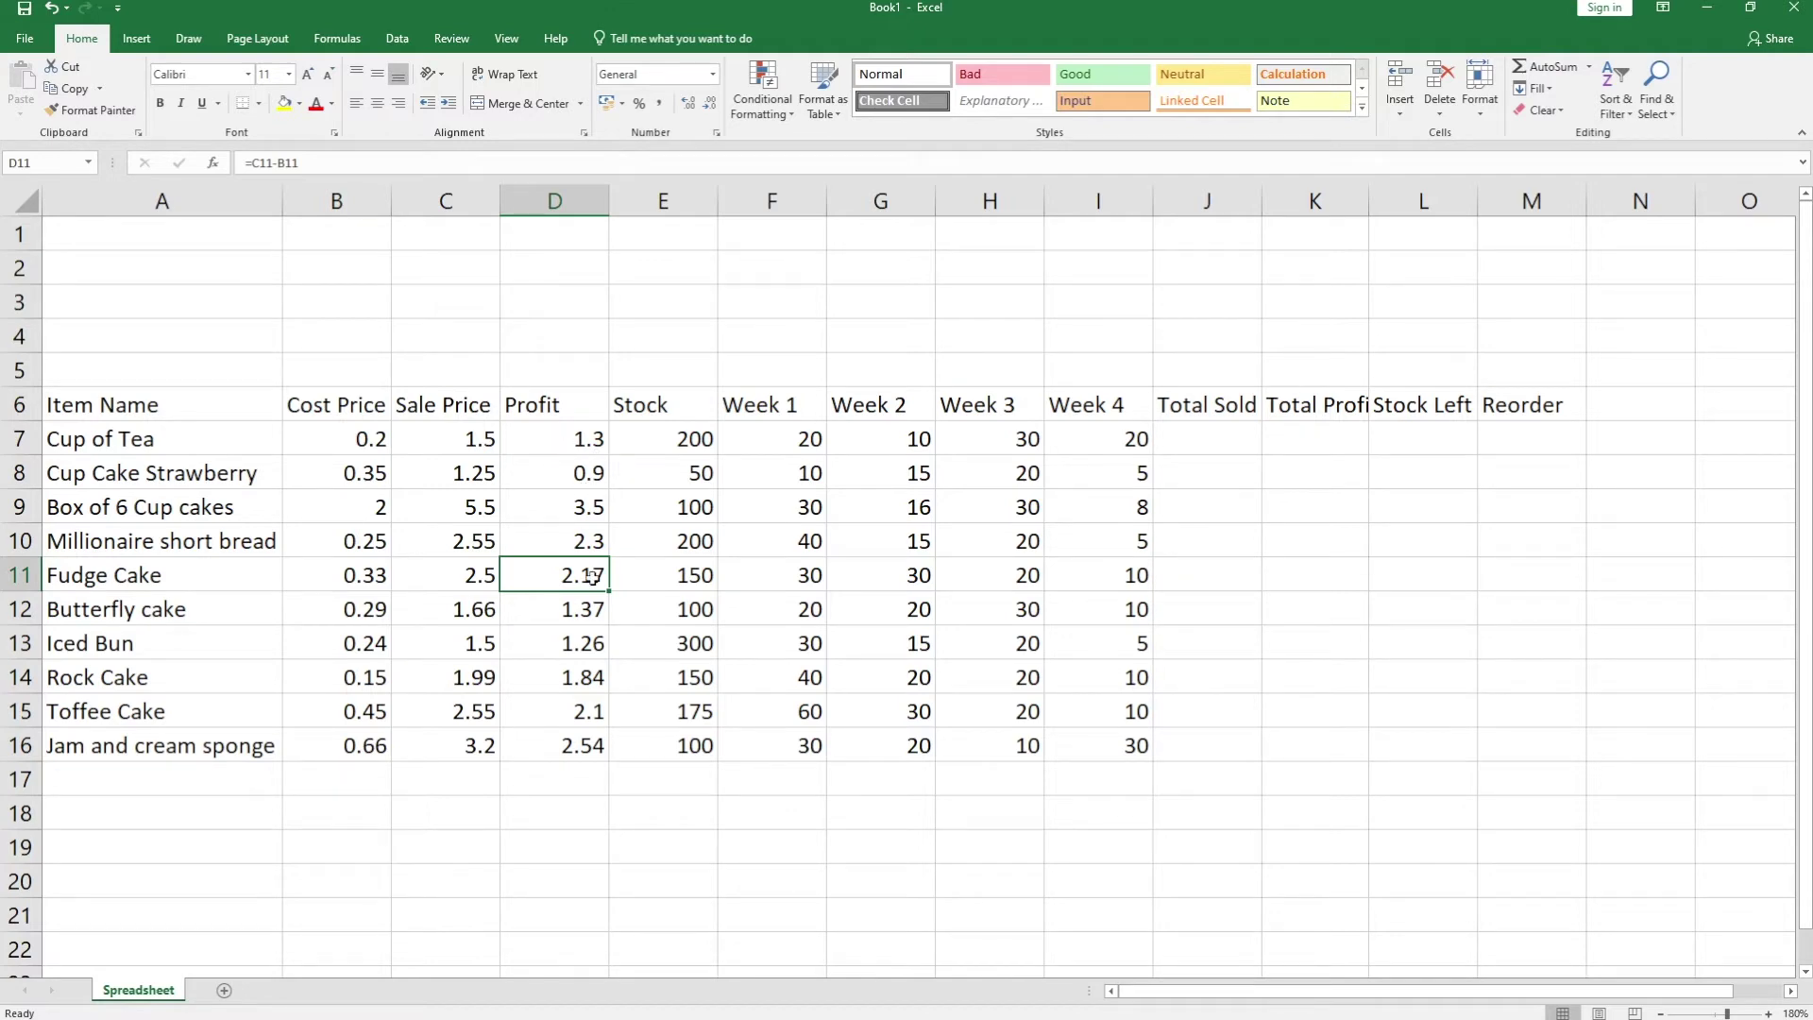
left_click(1219, 437)
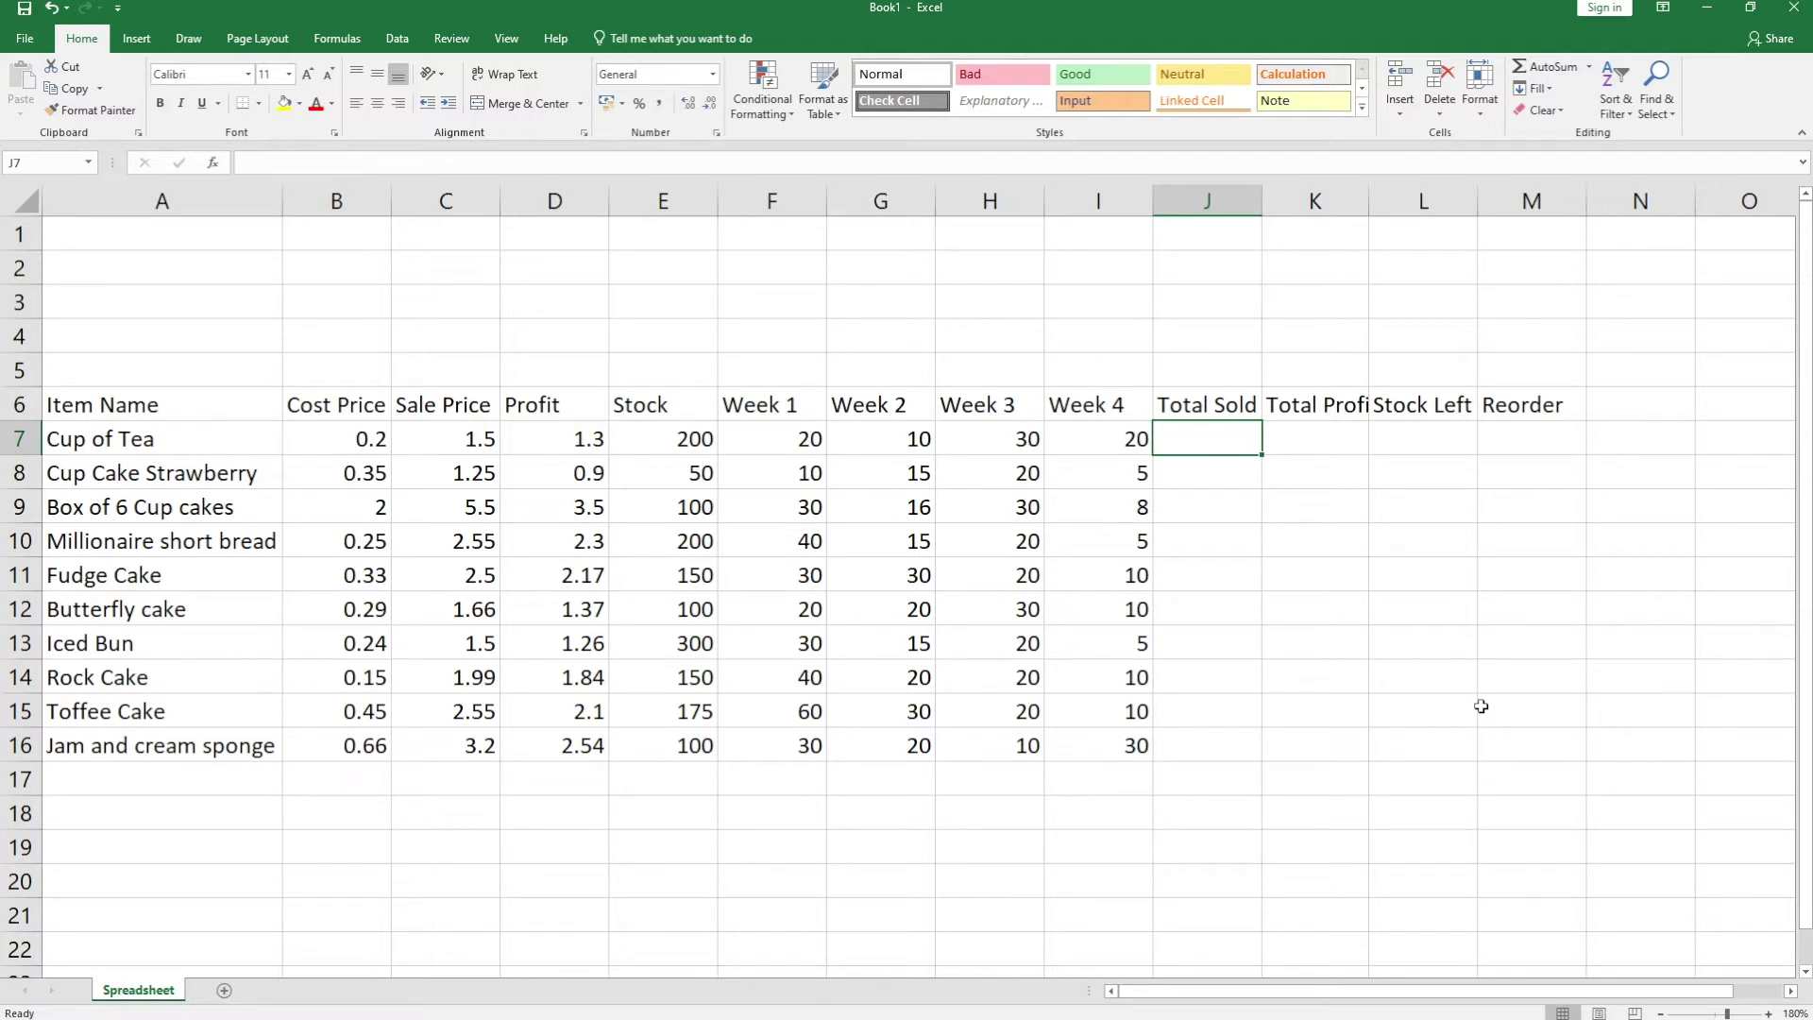
- Enter =SUM(F7:I7) in J7 to total Cup of Tea's four weeks of sales, giving 80
type("=s")
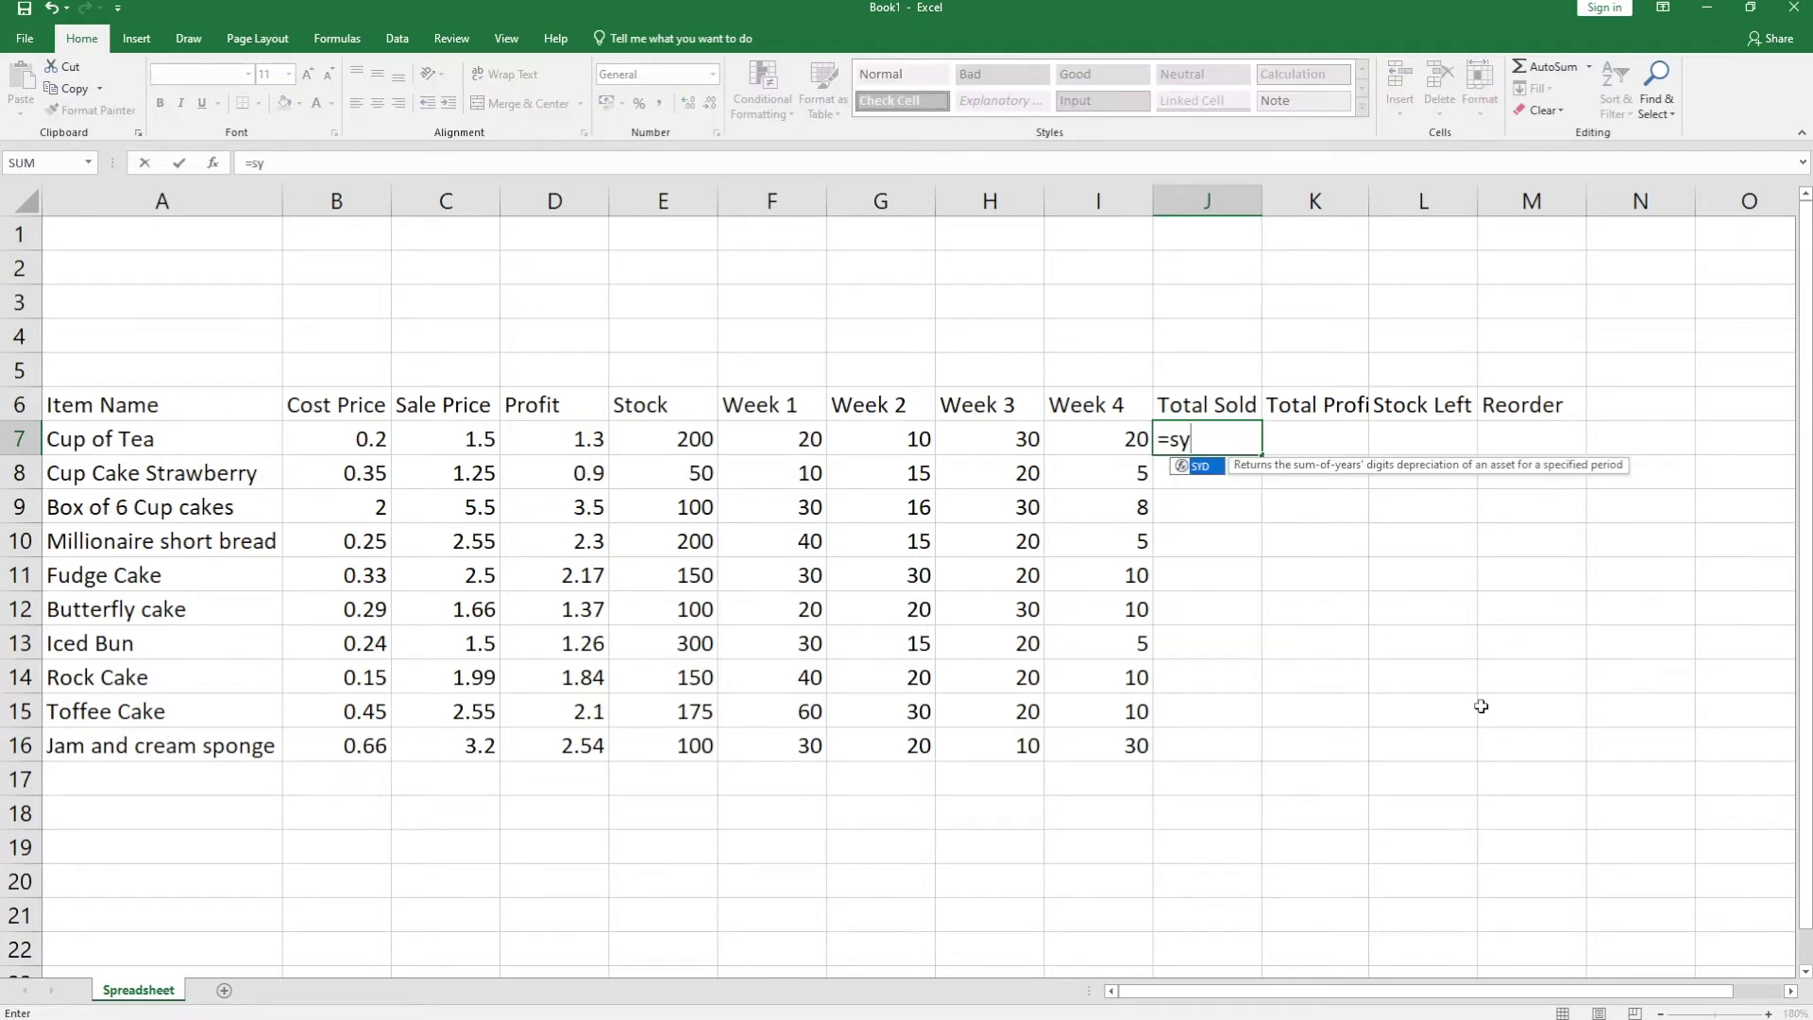
type("um")
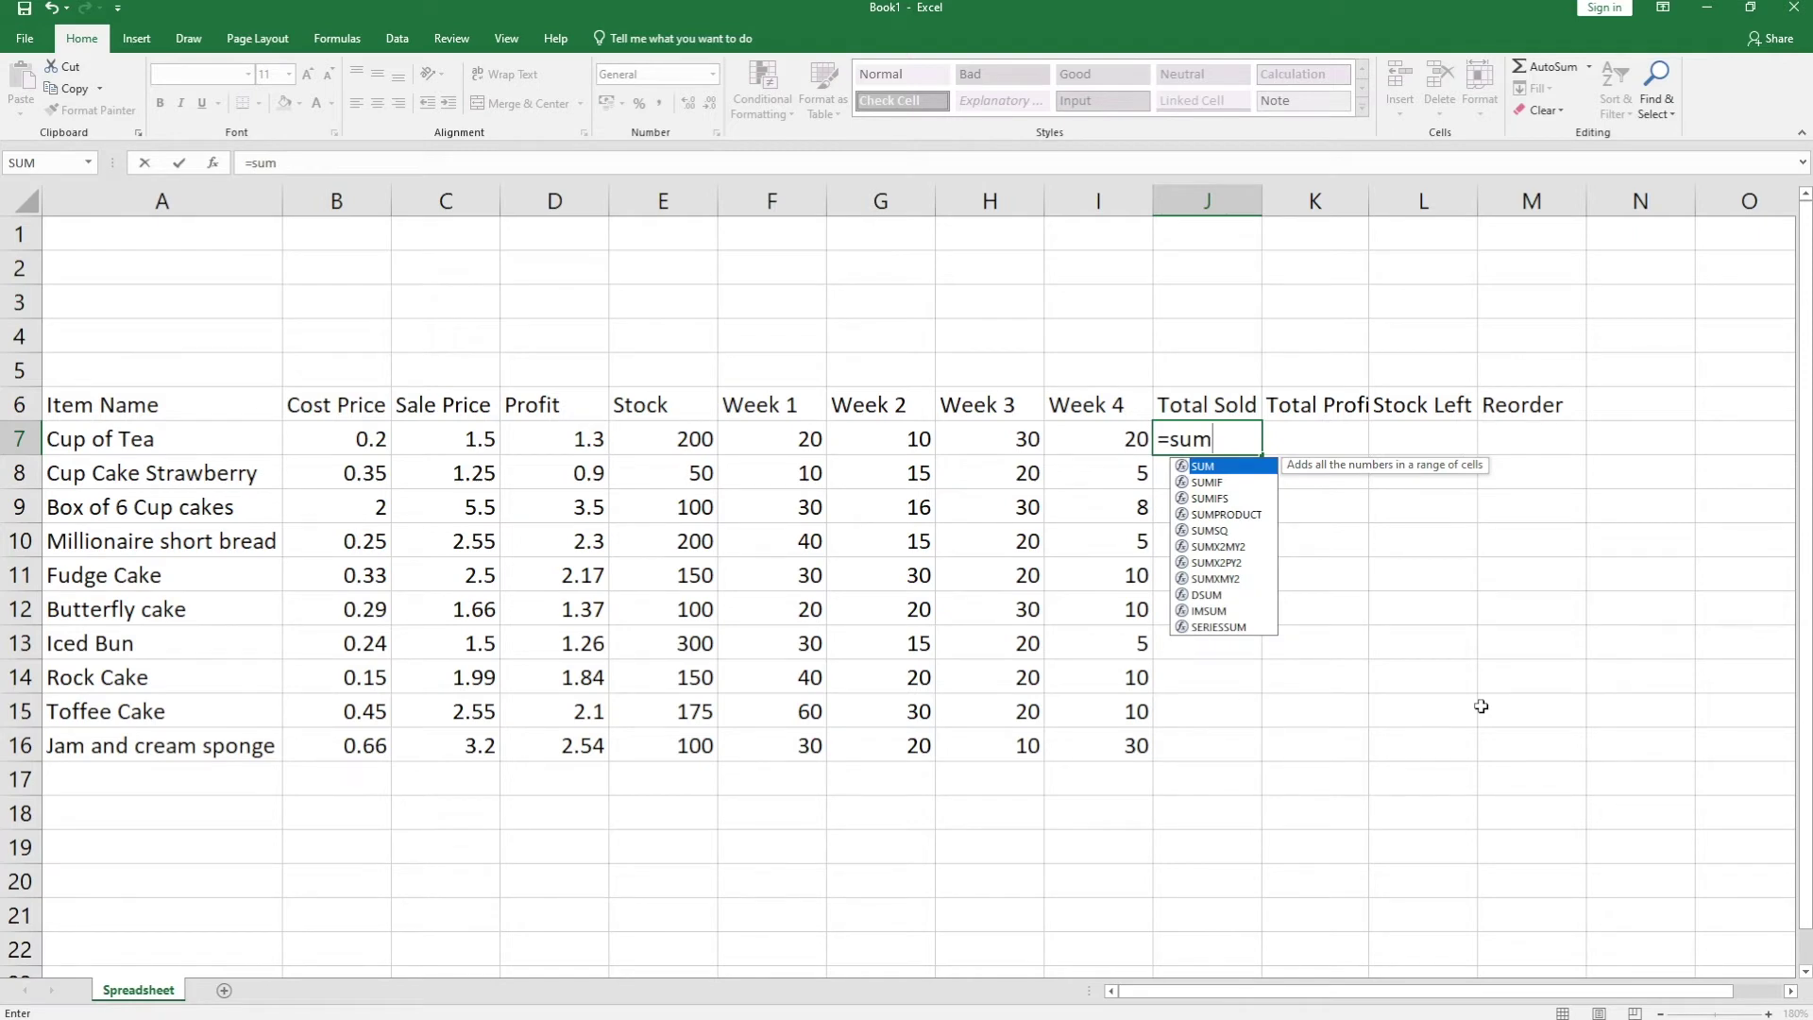
type("(")
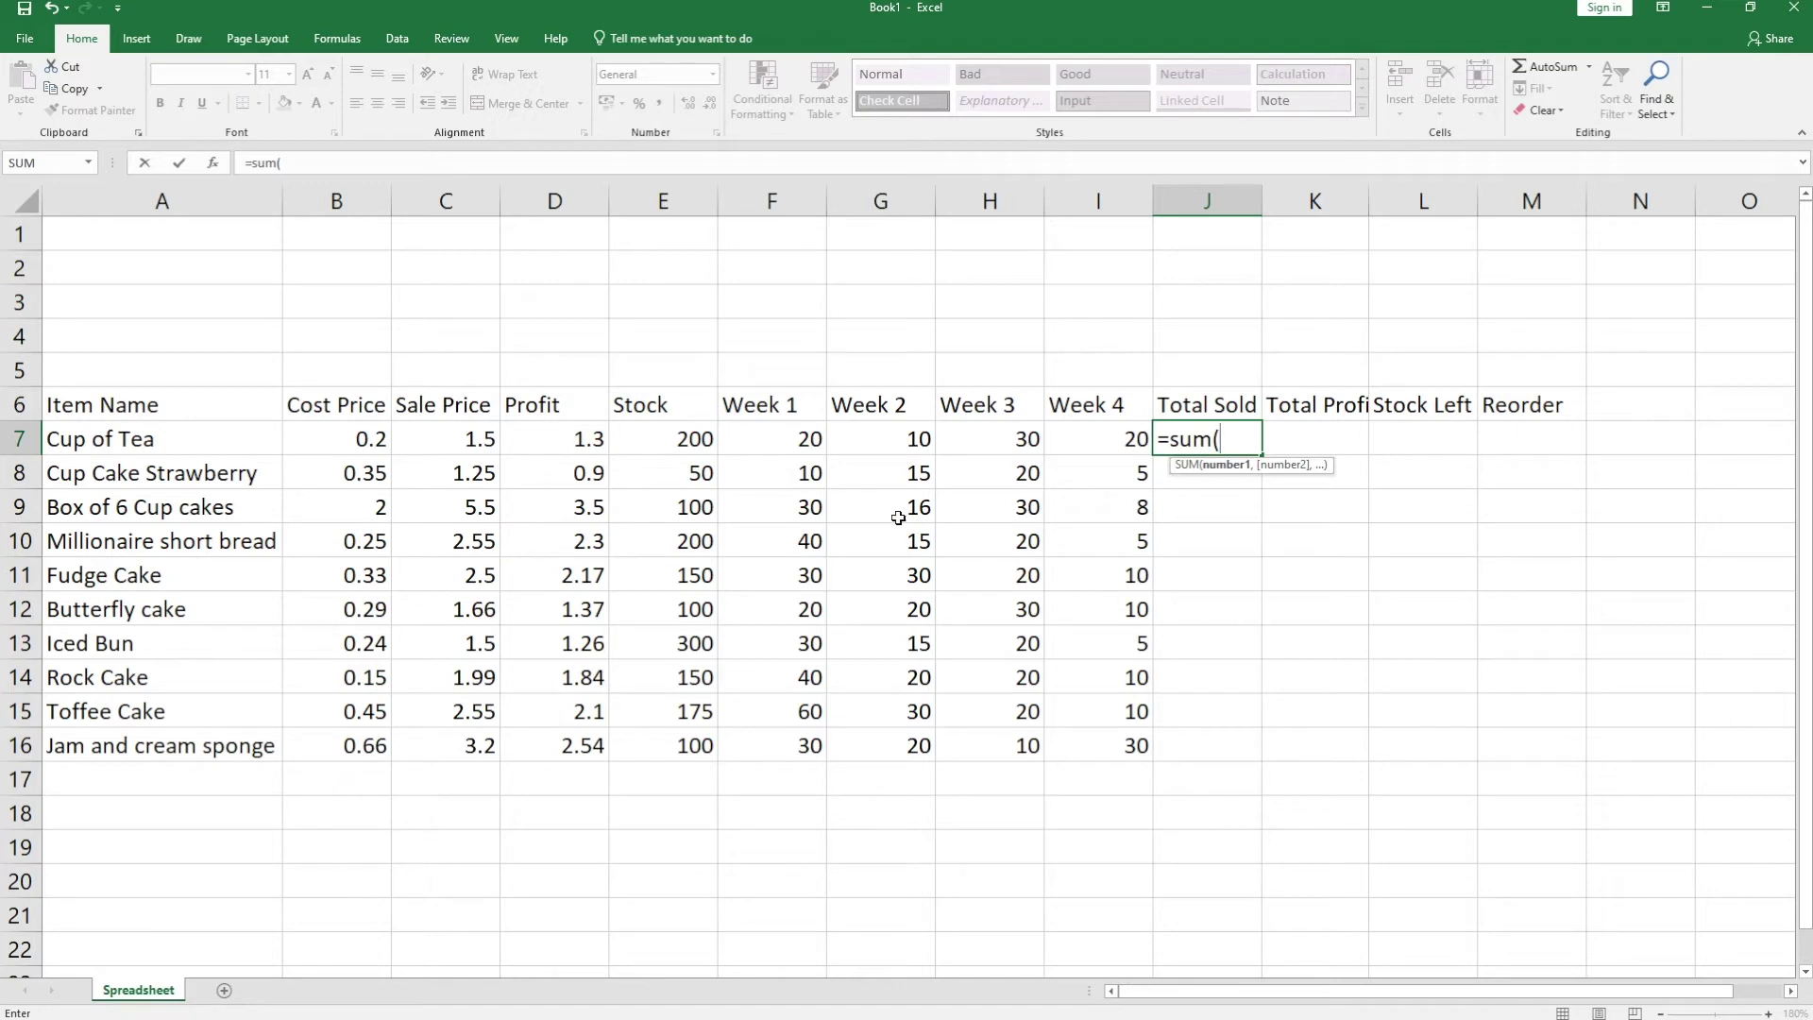
left_click(762, 436)
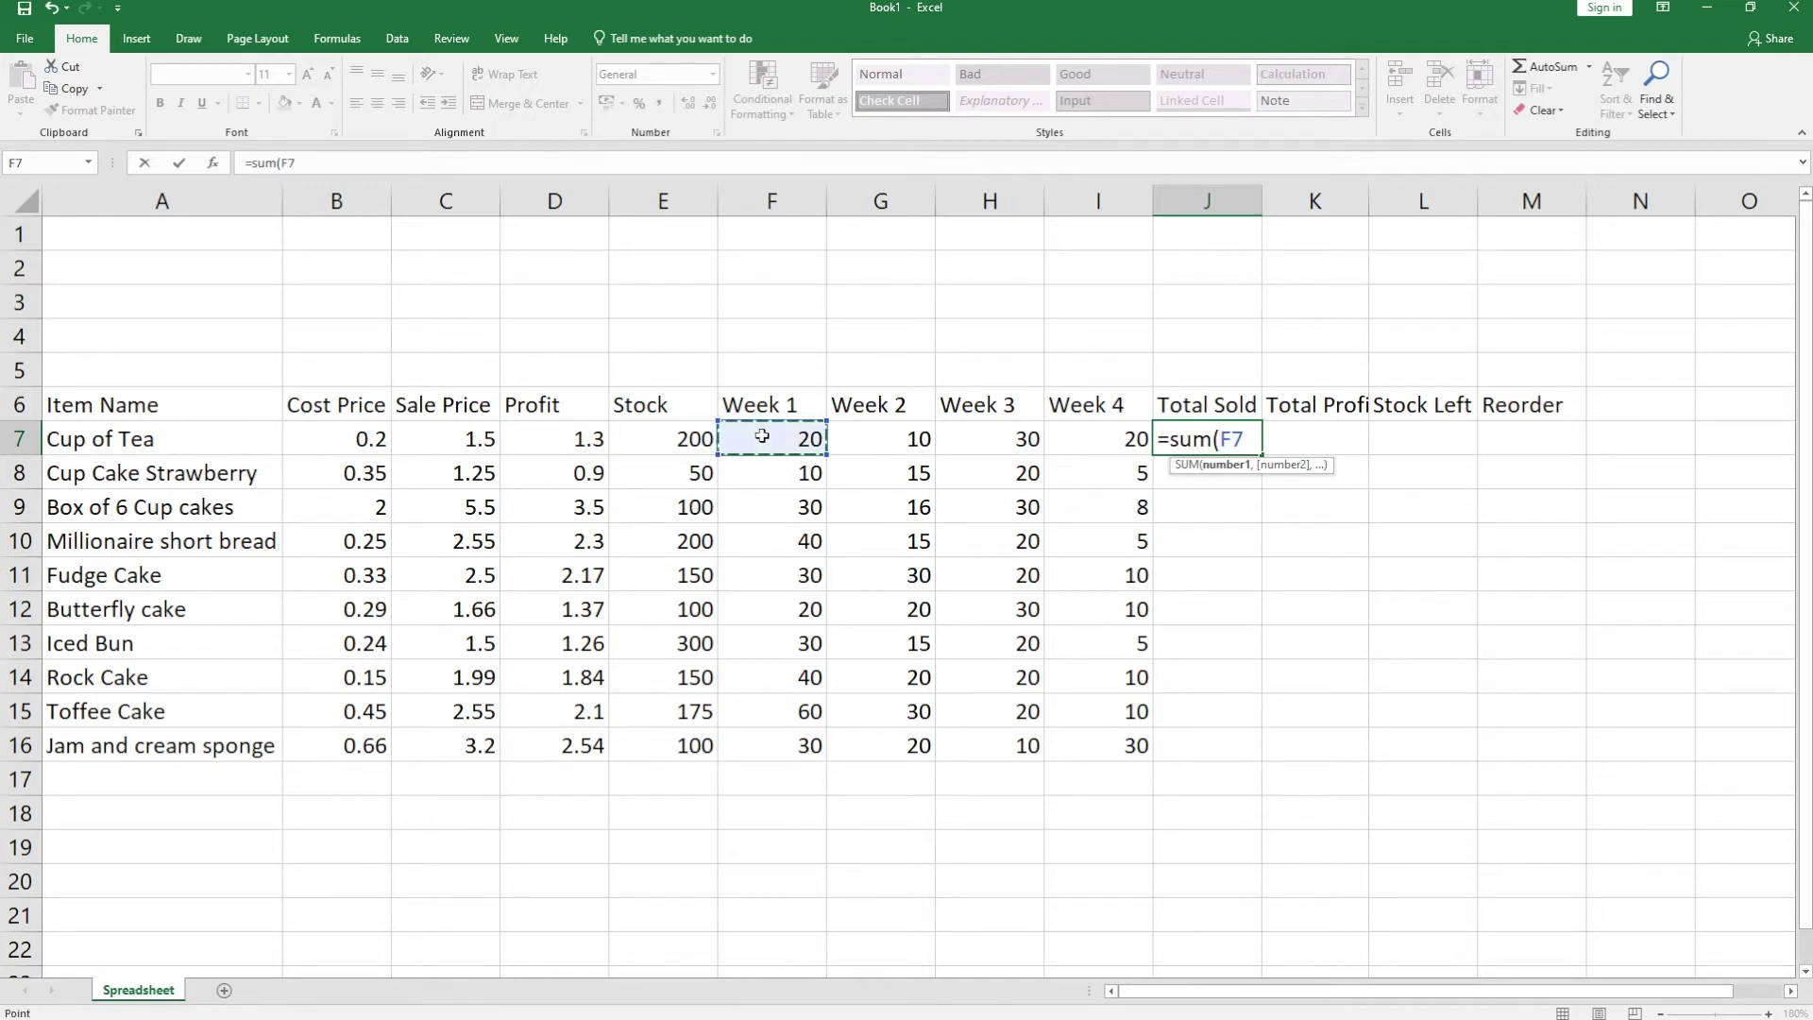
left_click_drag(762, 436, 1078, 438)
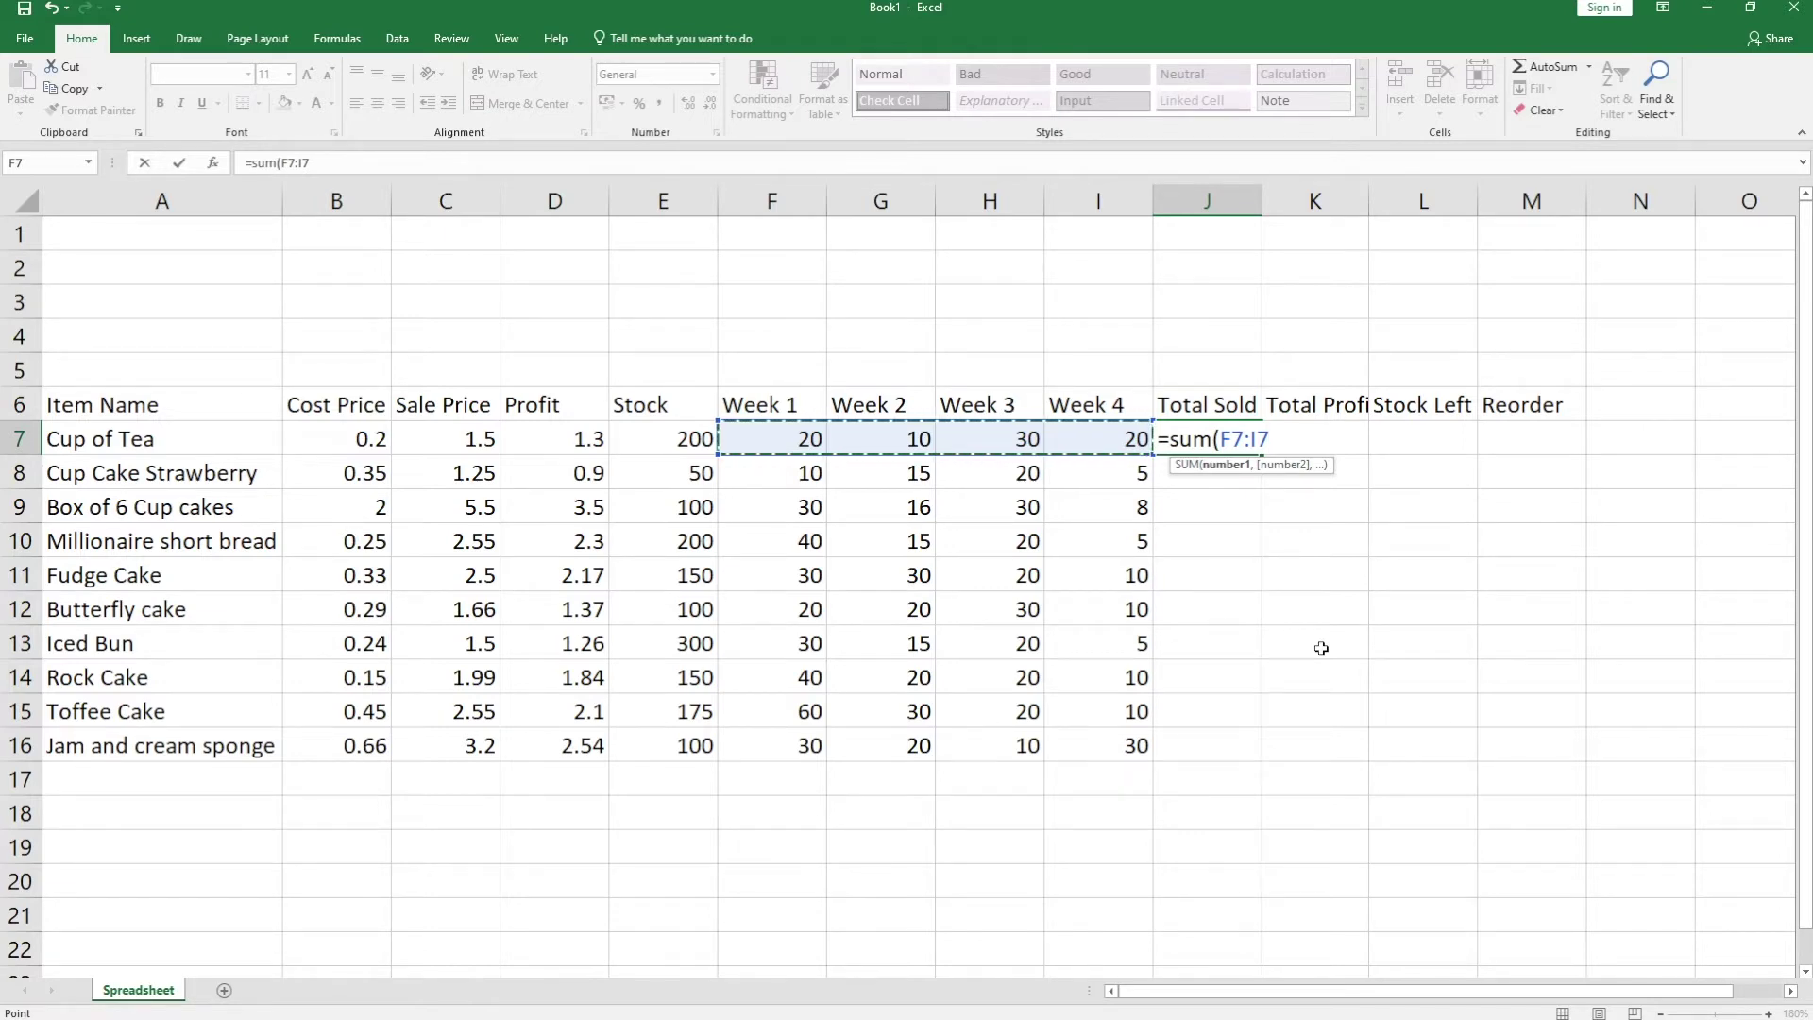
type(")")
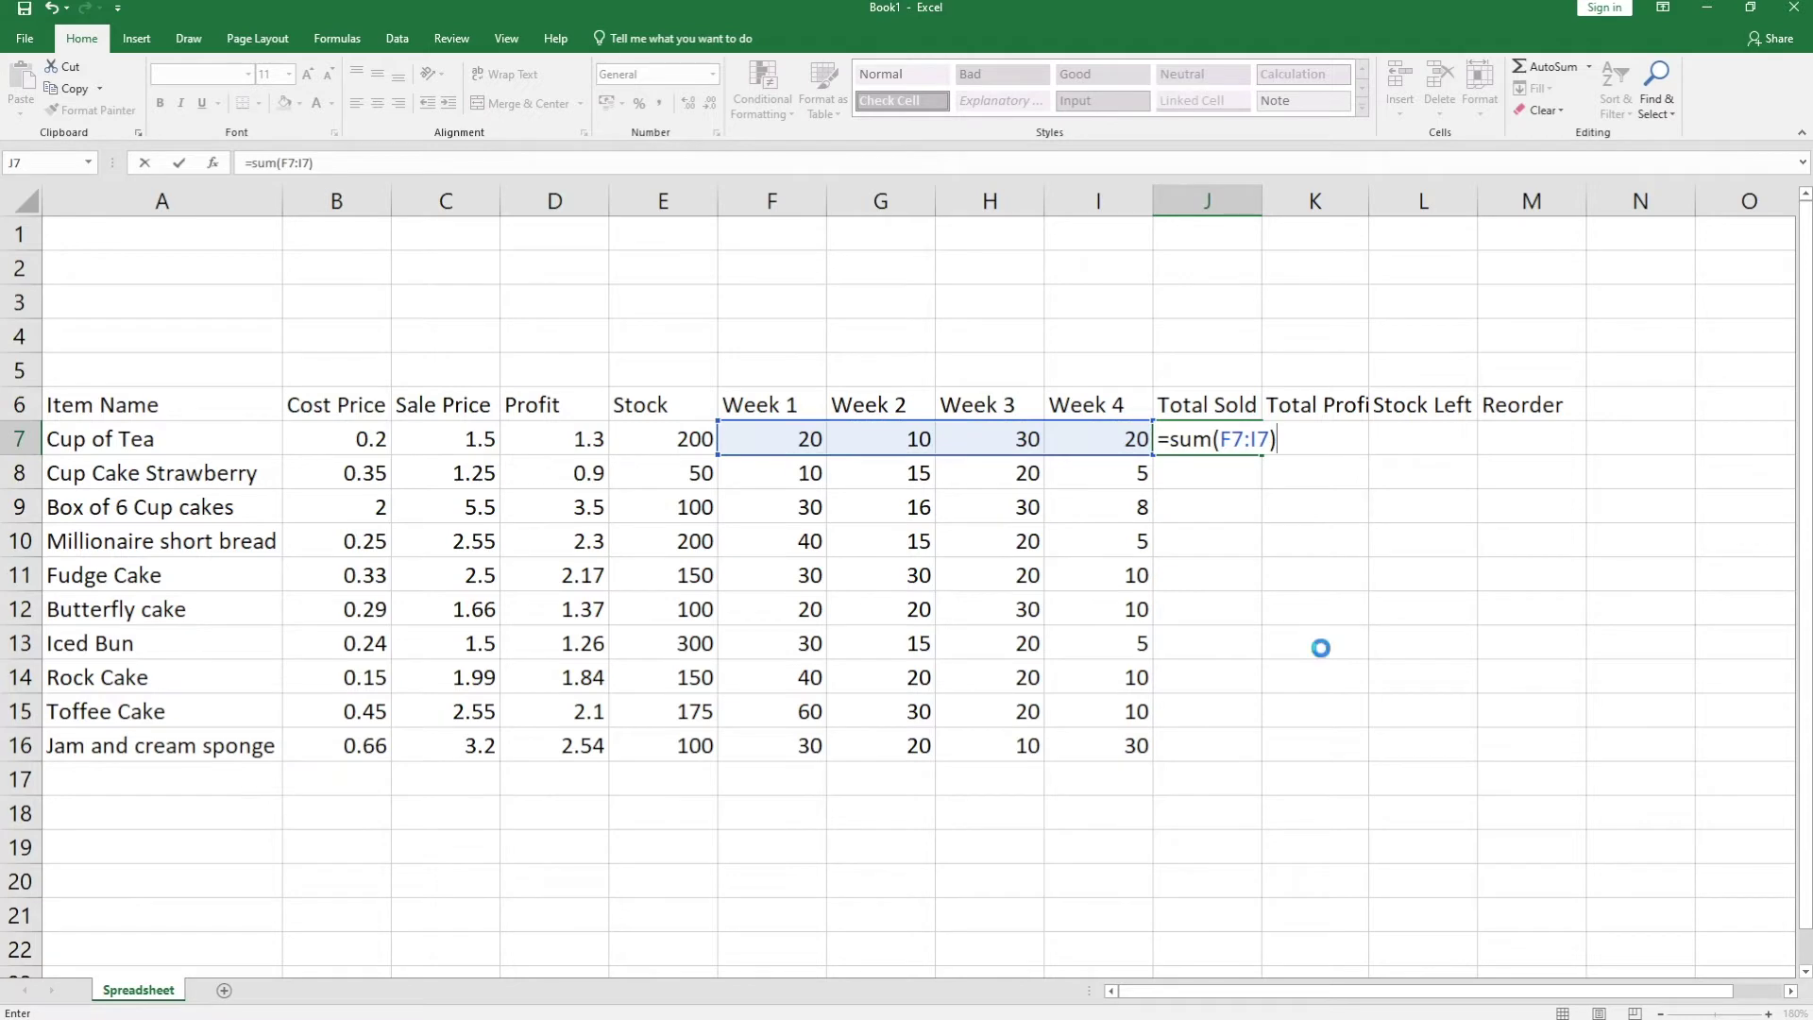
key("Return")
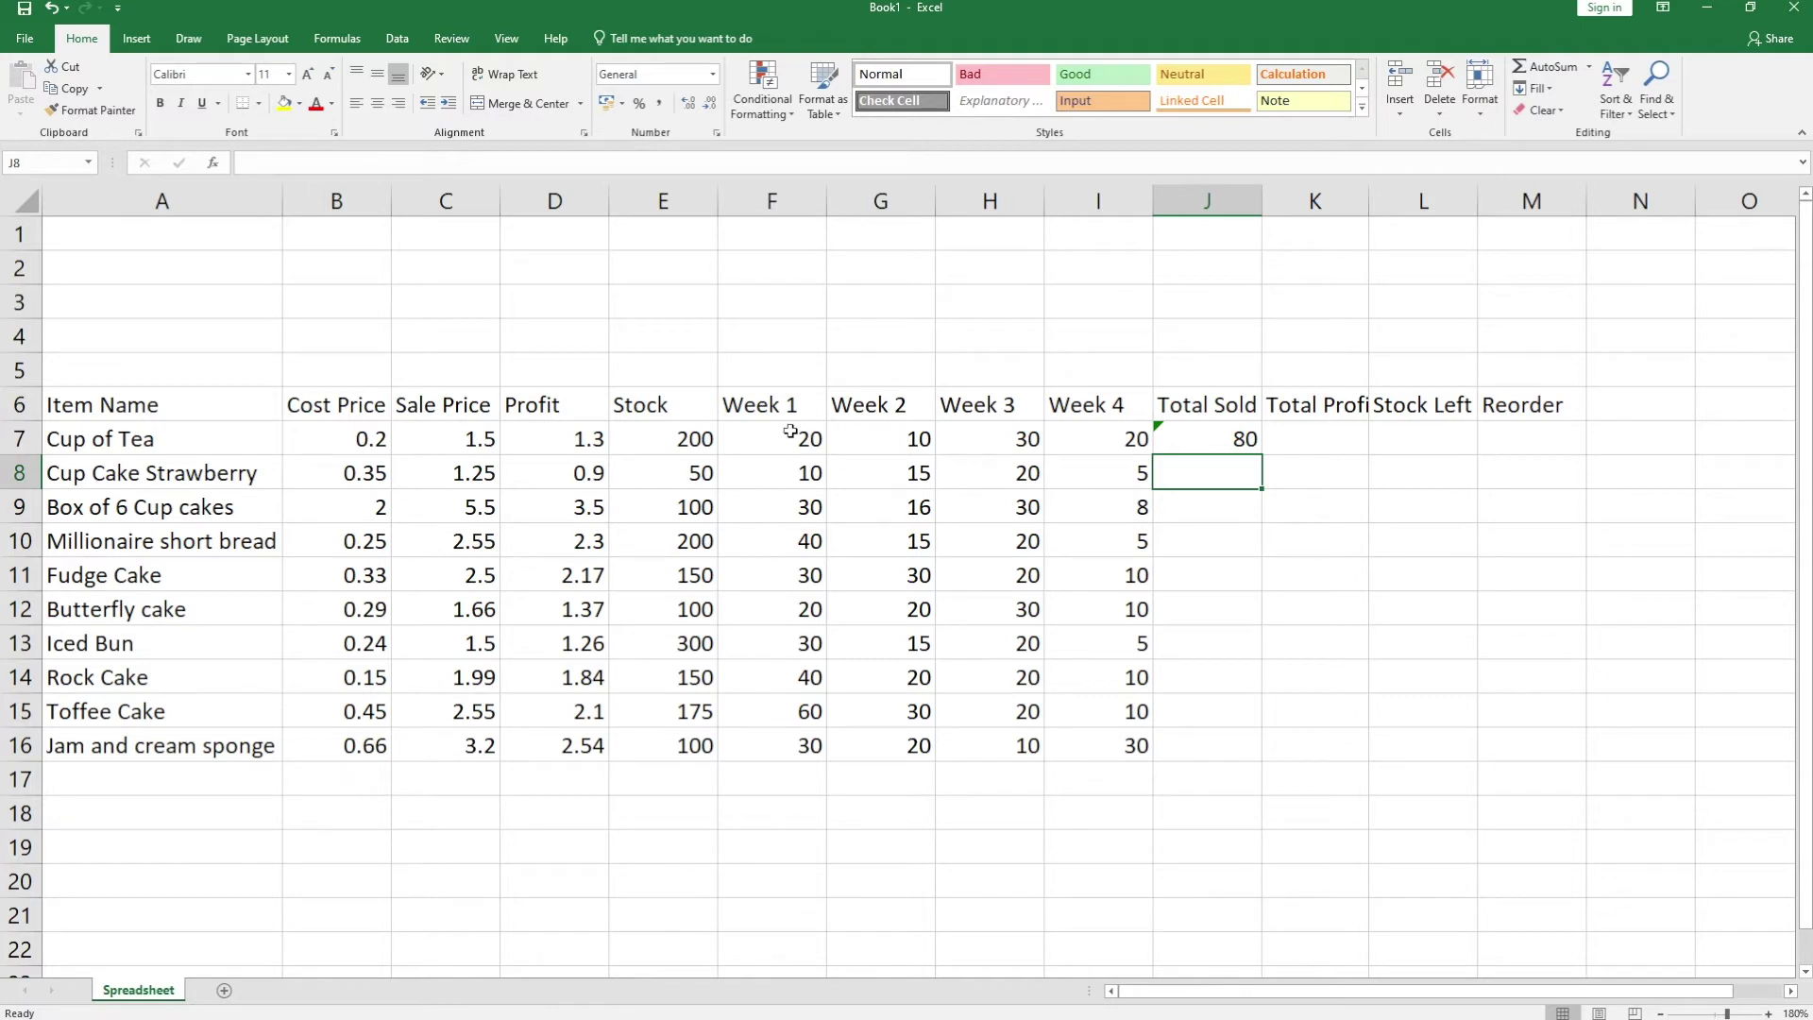
- Copy J7's sum formula down to J16 and dismiss the omitted-cells warning options
left_click(1226, 440)
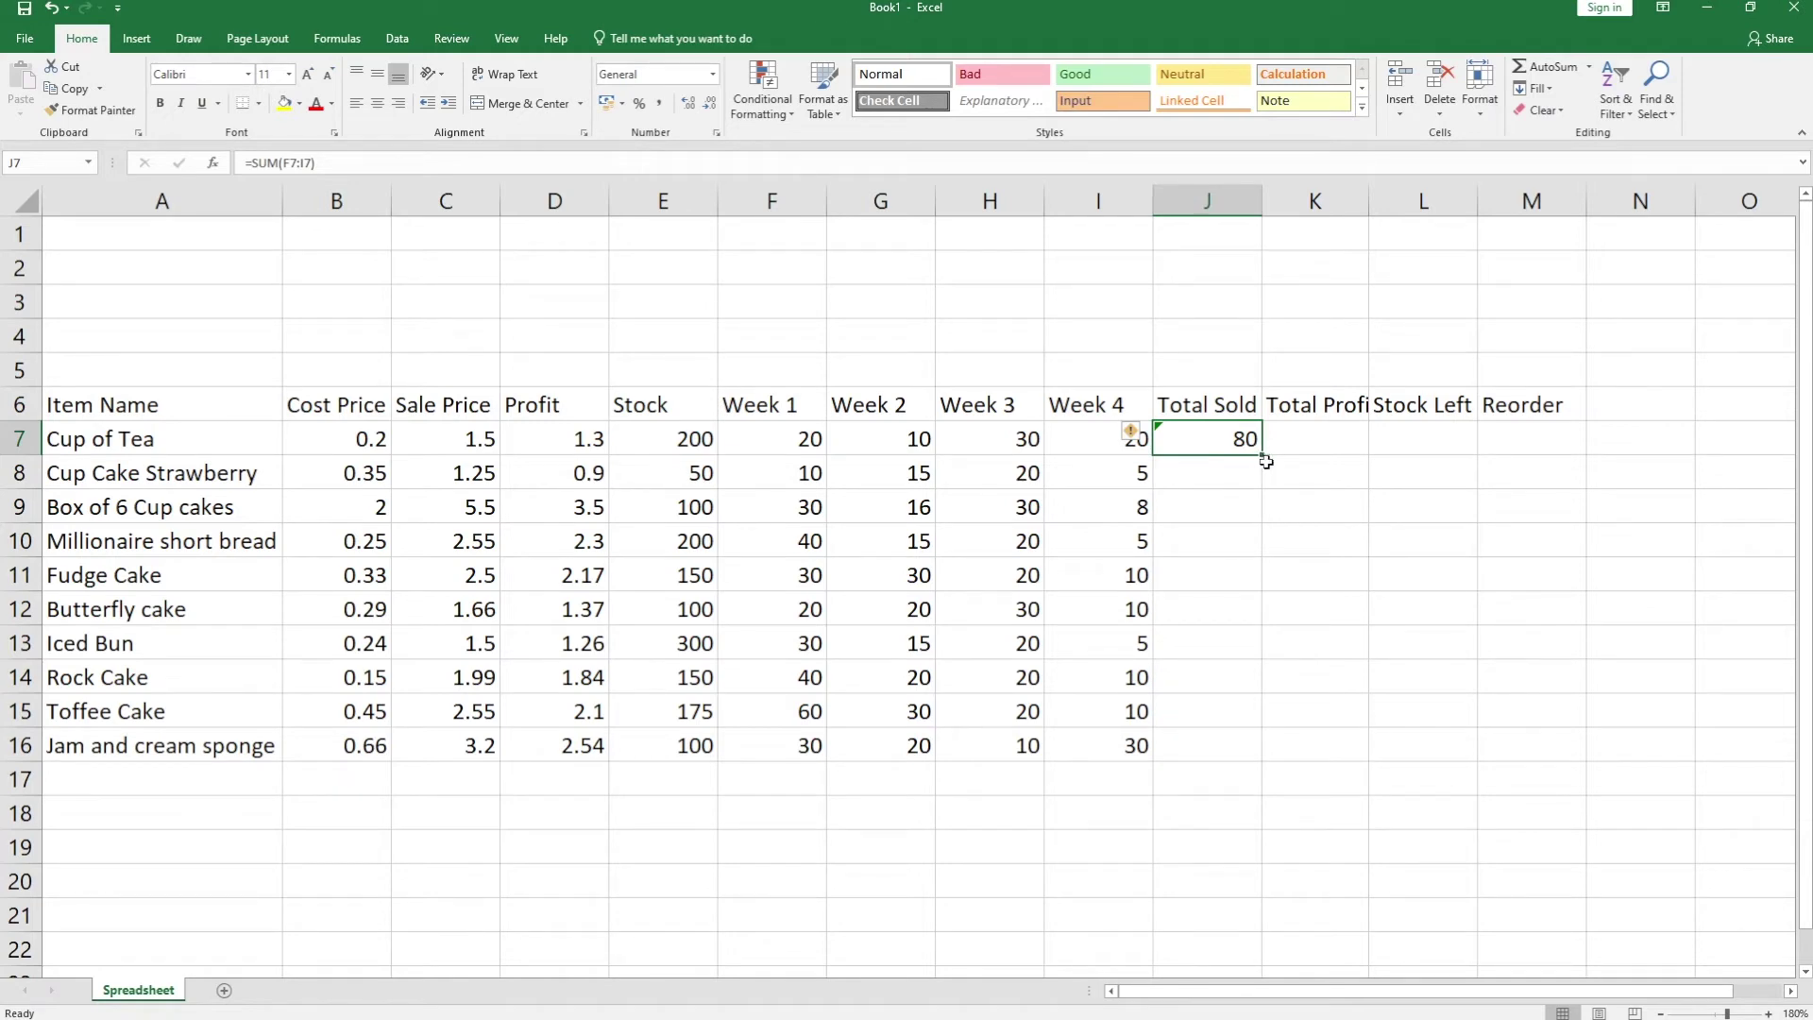
left_click_drag(1264, 457, 1264, 457)
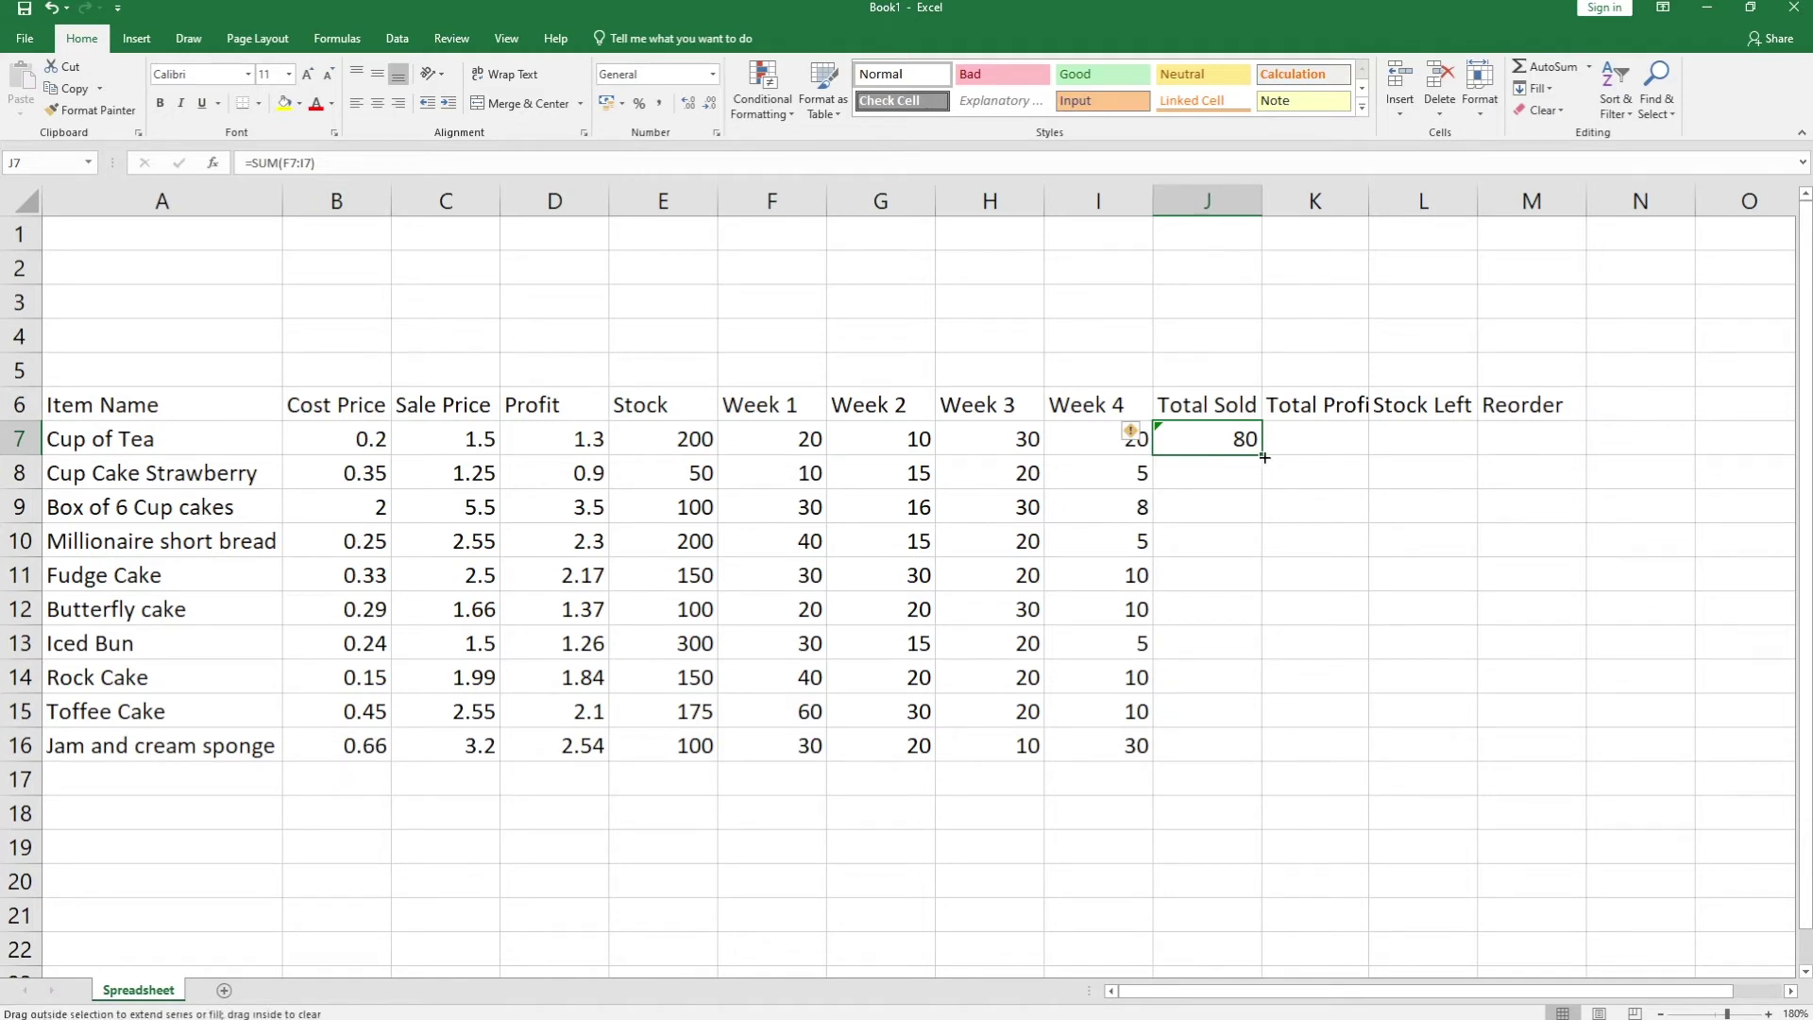
left_click_drag(1264, 457, 1261, 756)
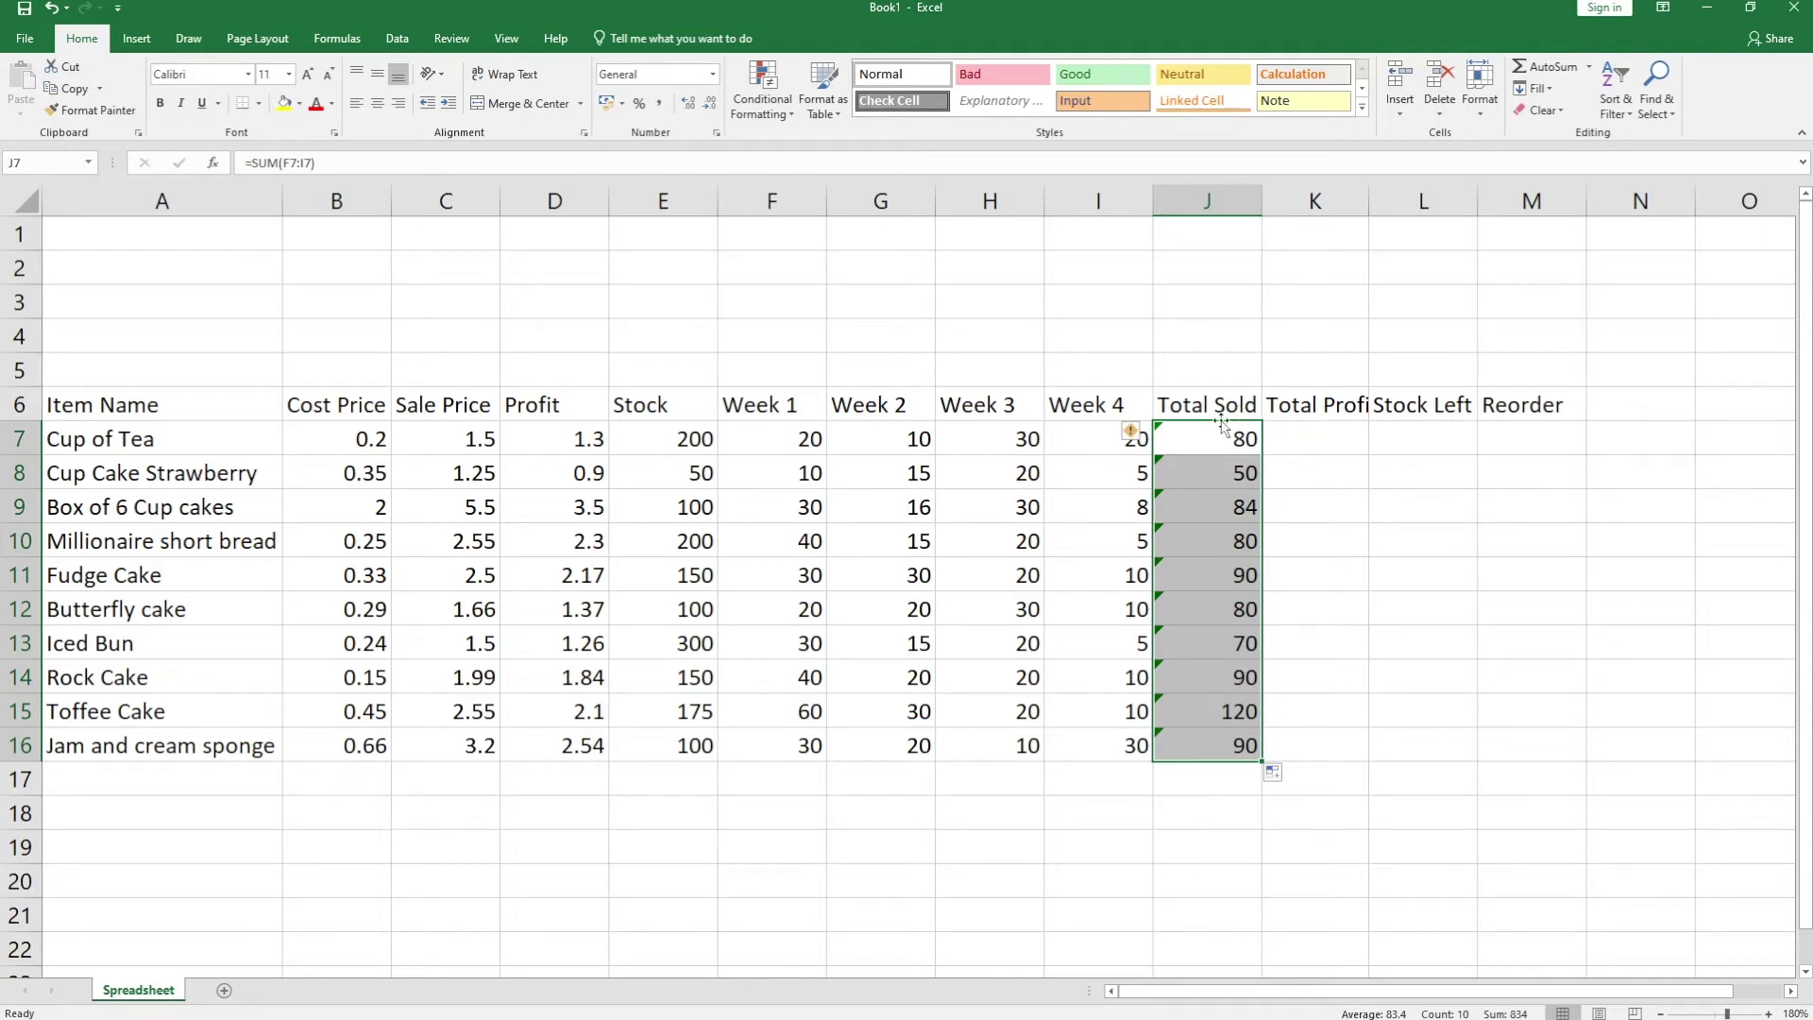
mouse_move(1143, 444)
left_click(1144, 440)
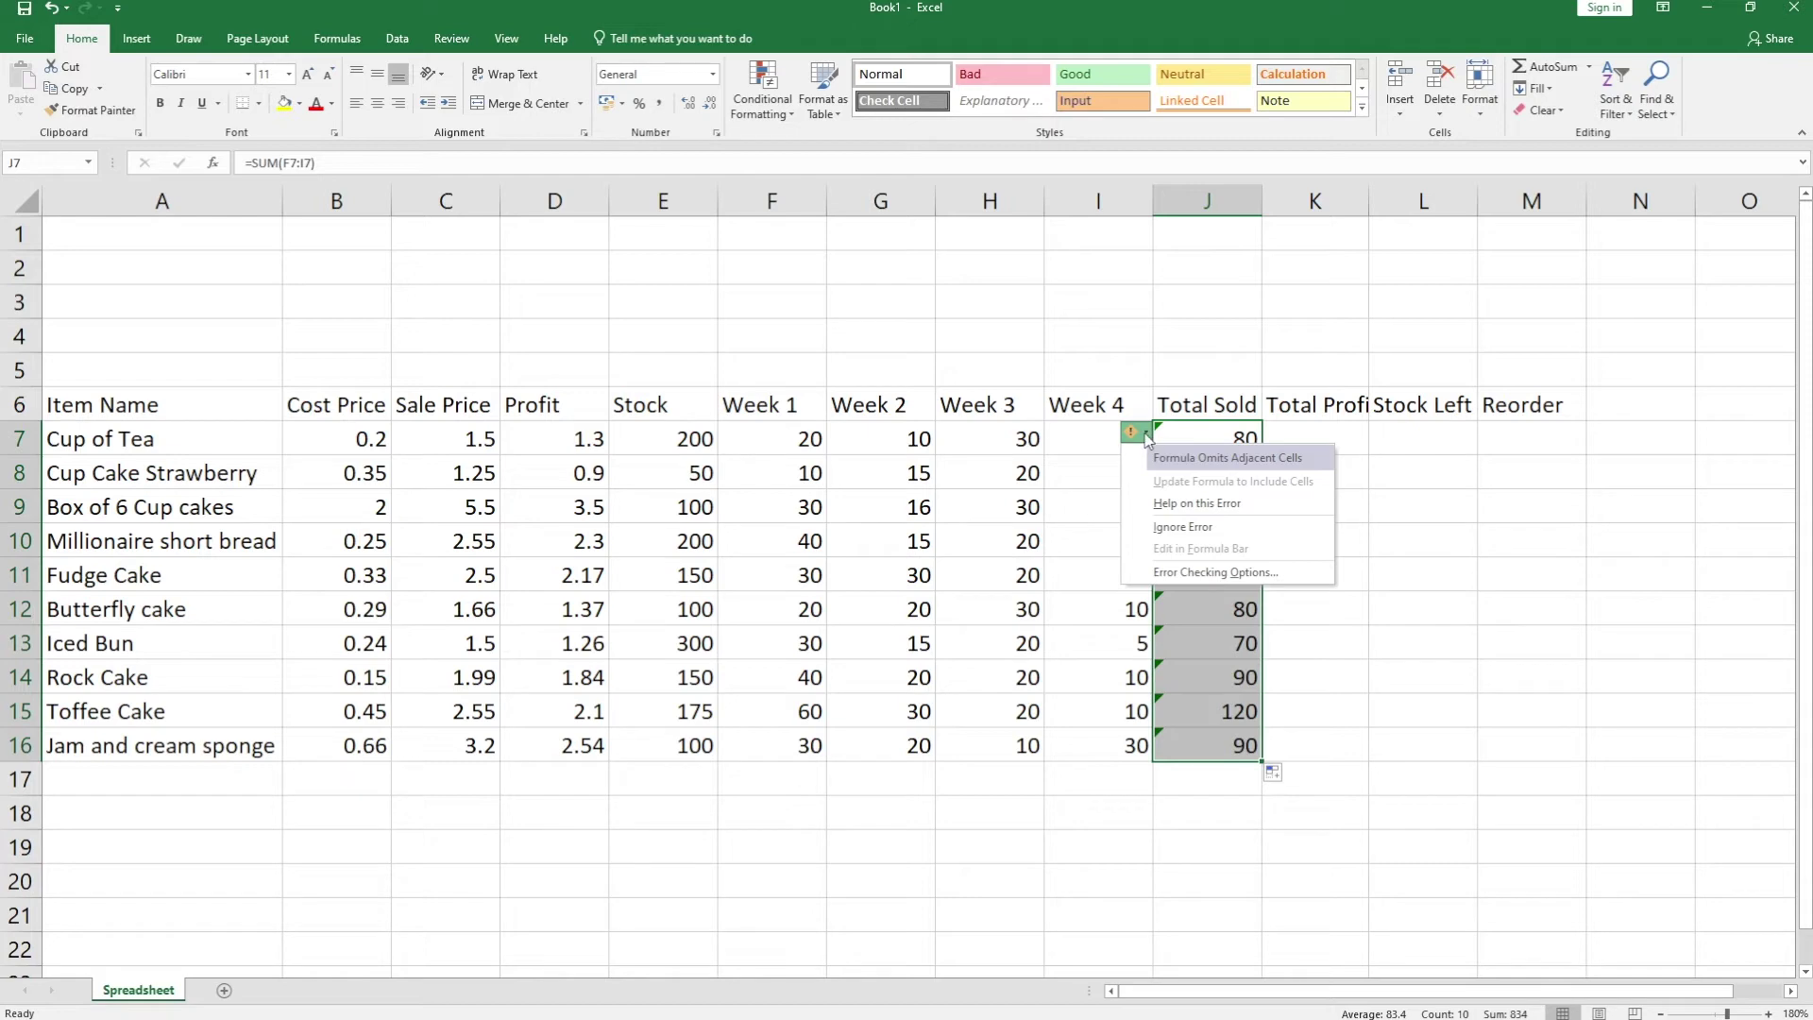
left_click(1210, 434)
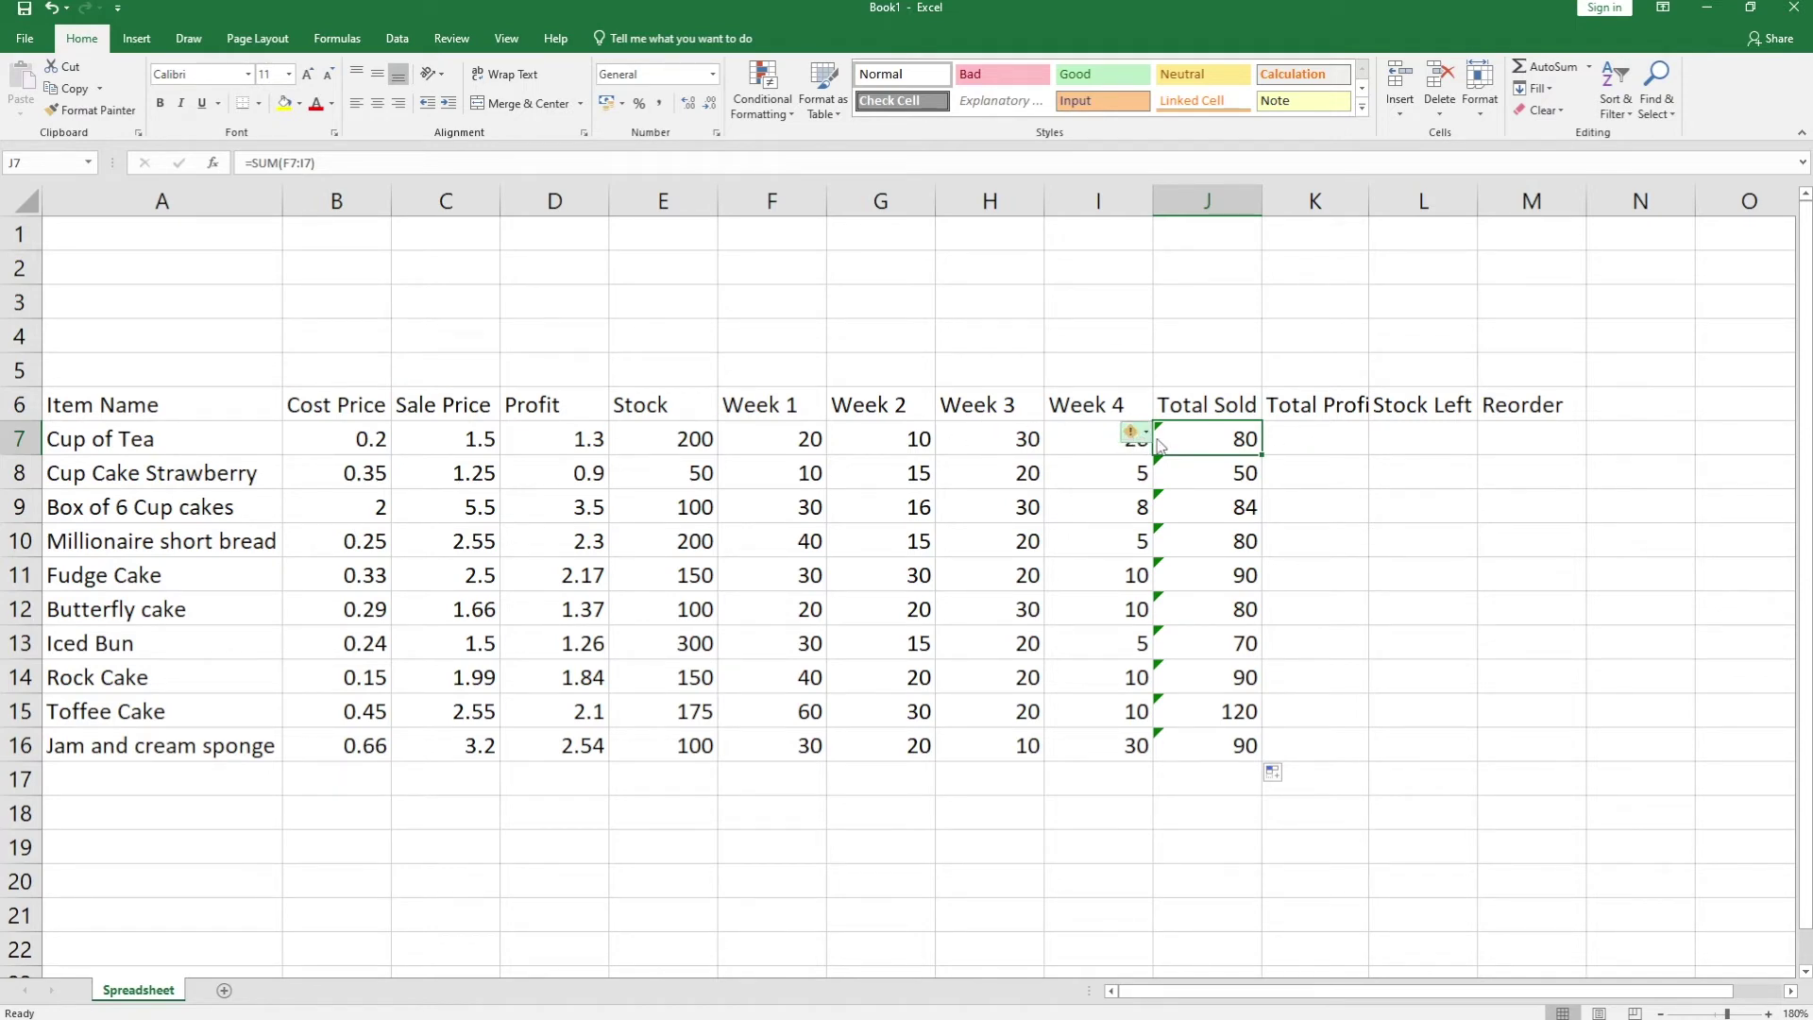
left_click(1308, 438)
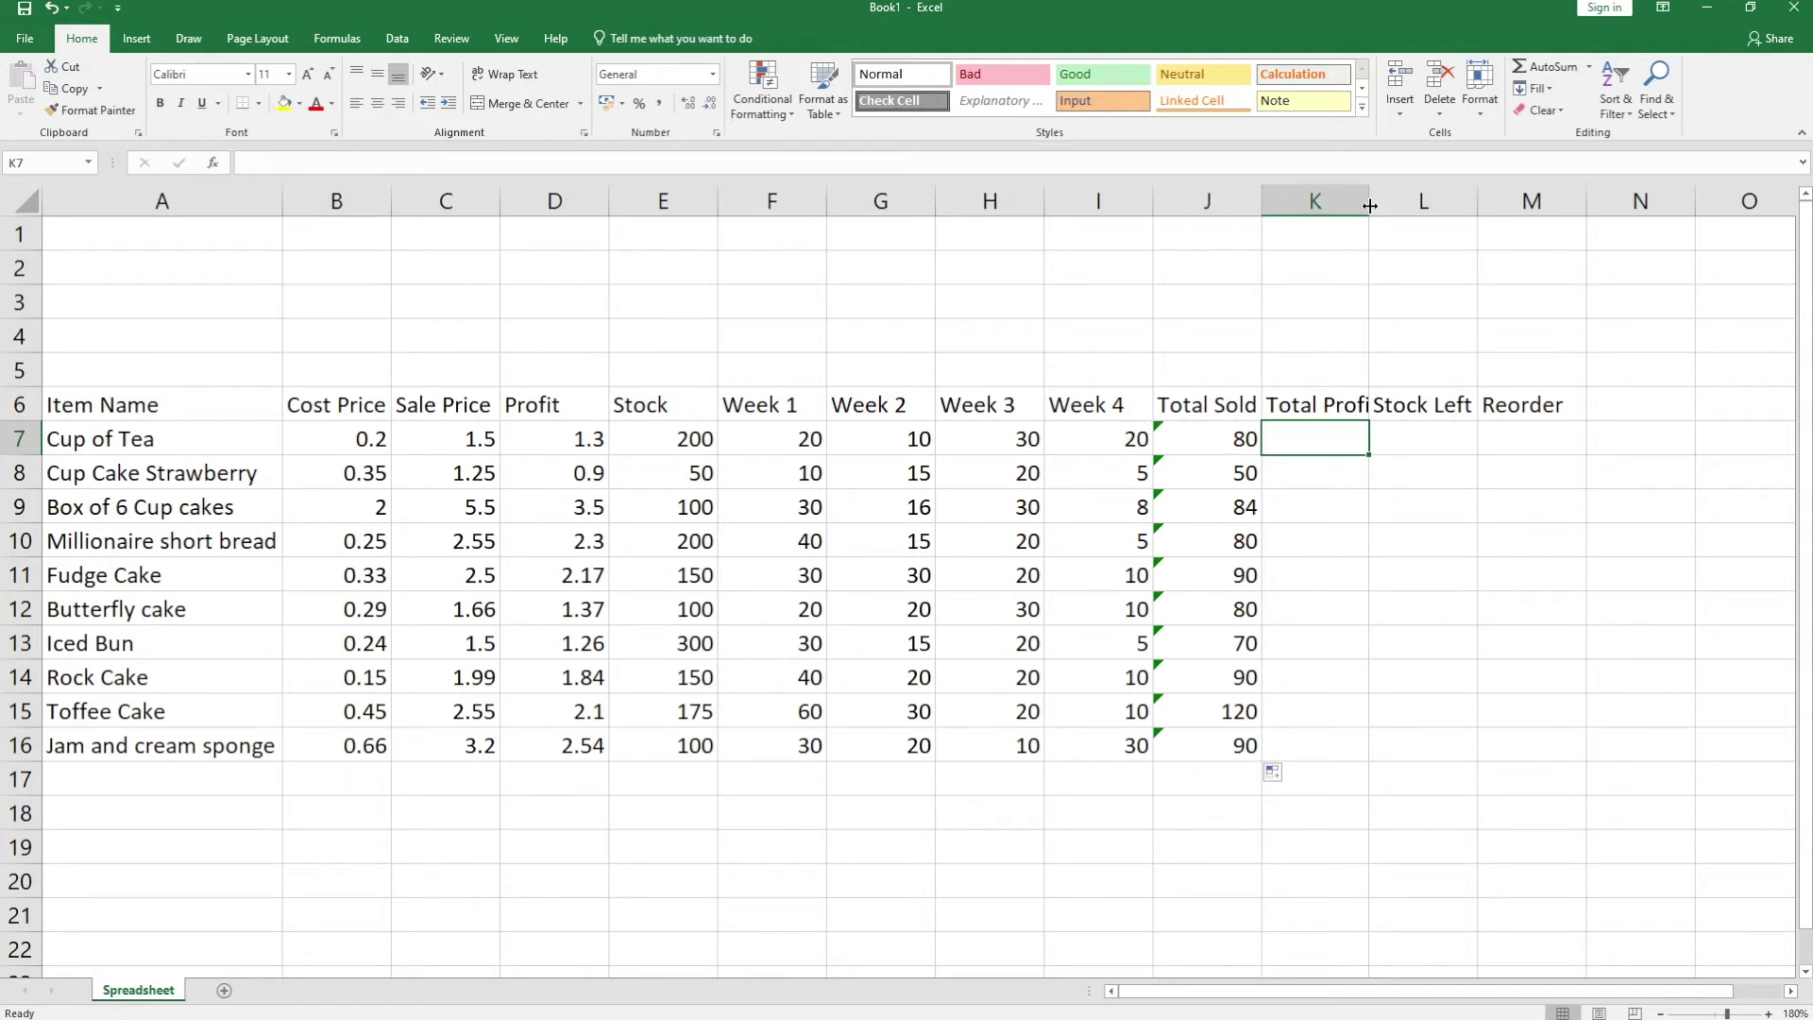
- Widen column K and enter =J7*D7 in K7, giving Cup of Tea's profit of 104
left_click_drag(1369, 203, 1385, 203)
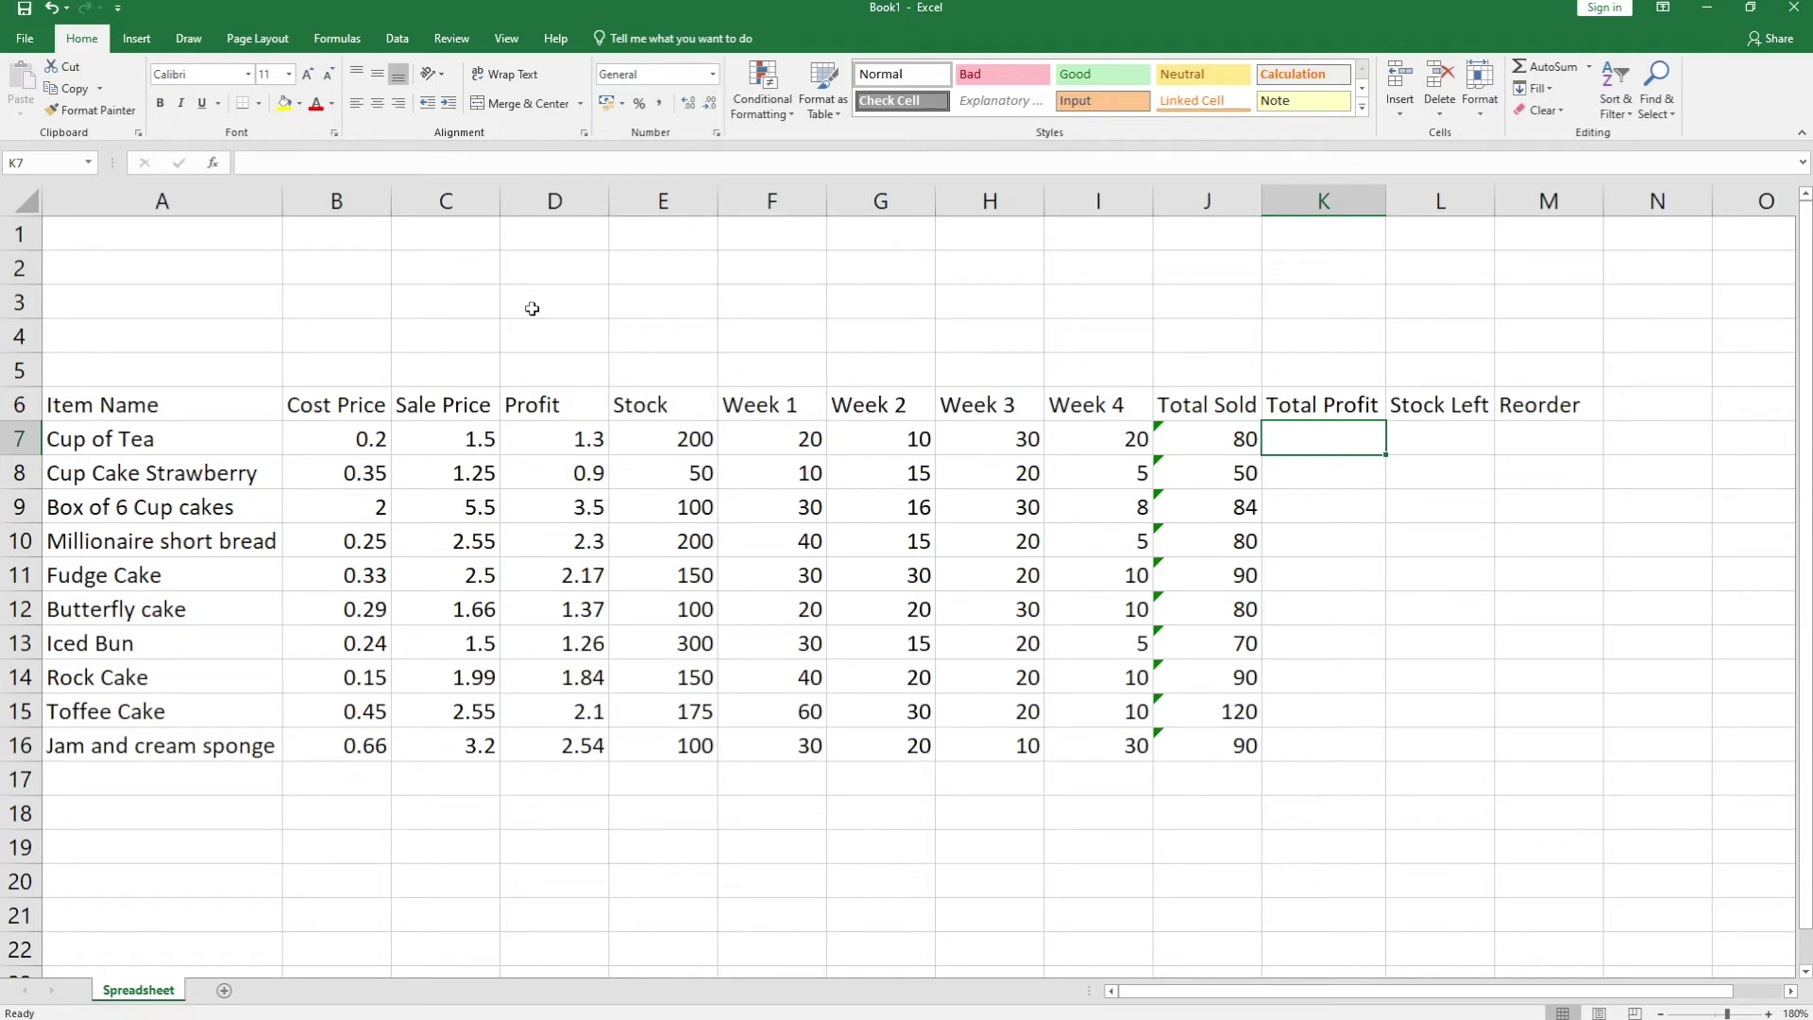
type("=")
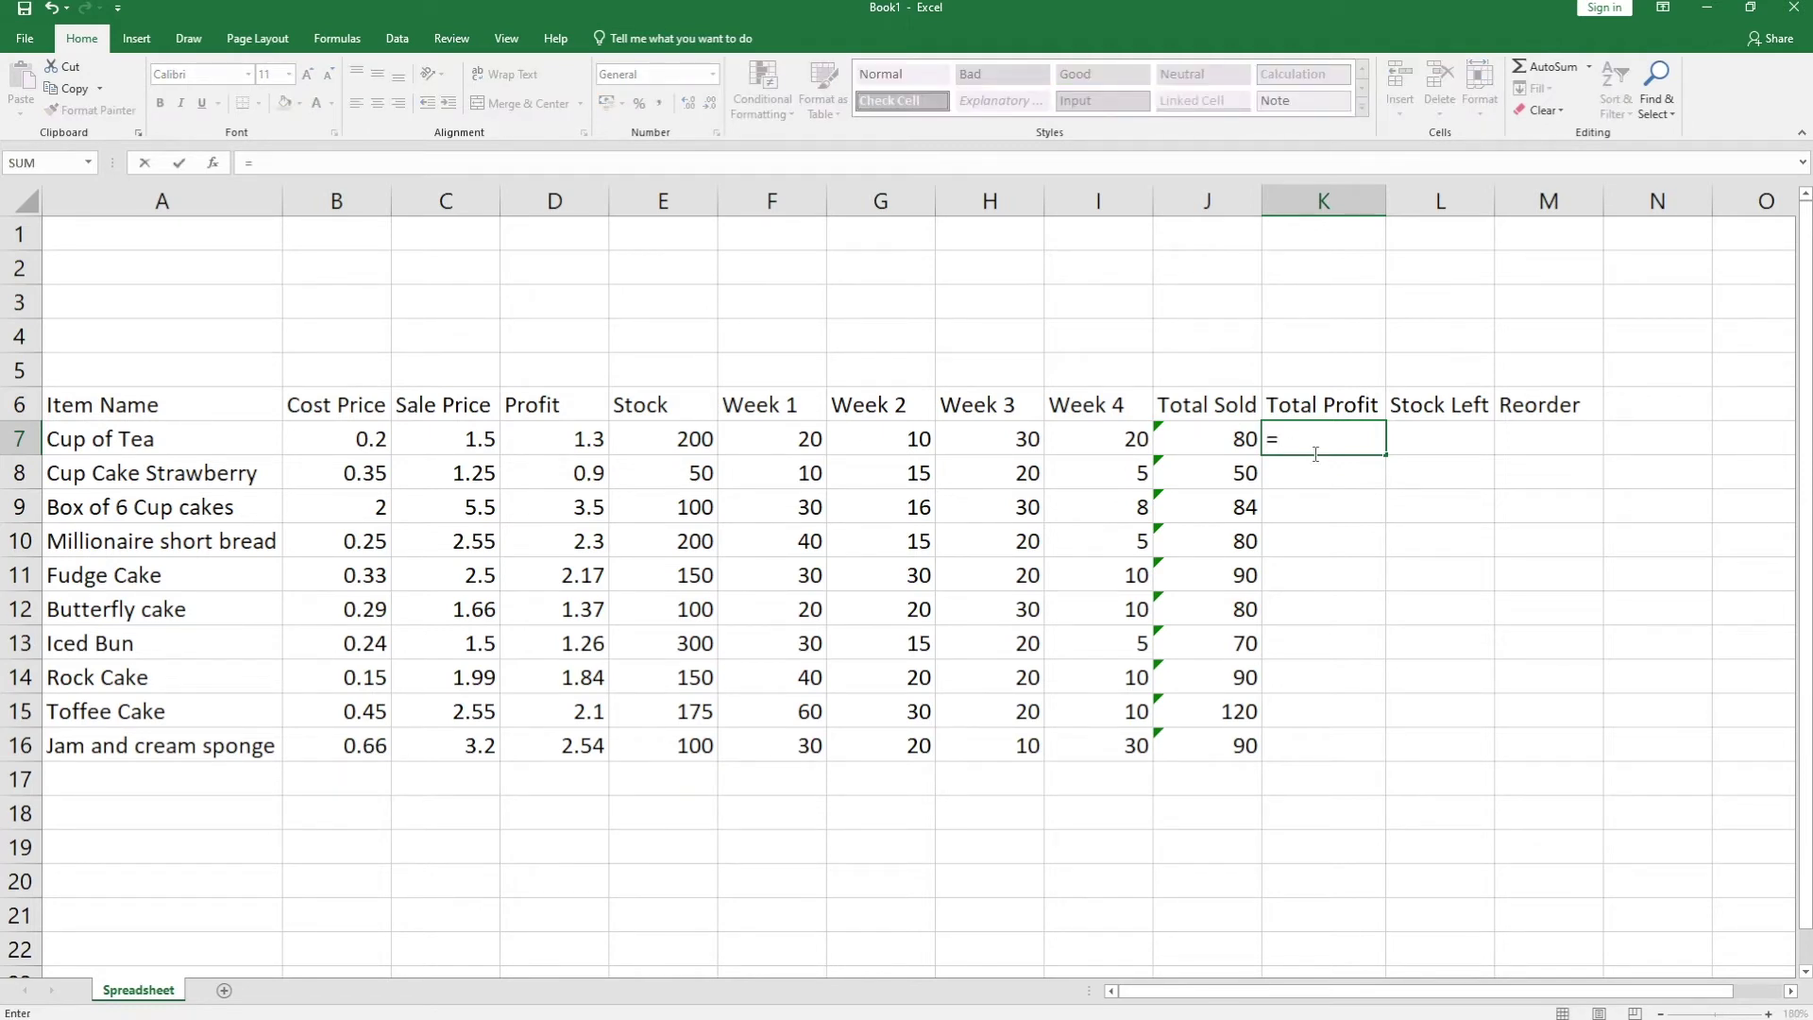
left_click(1231, 446)
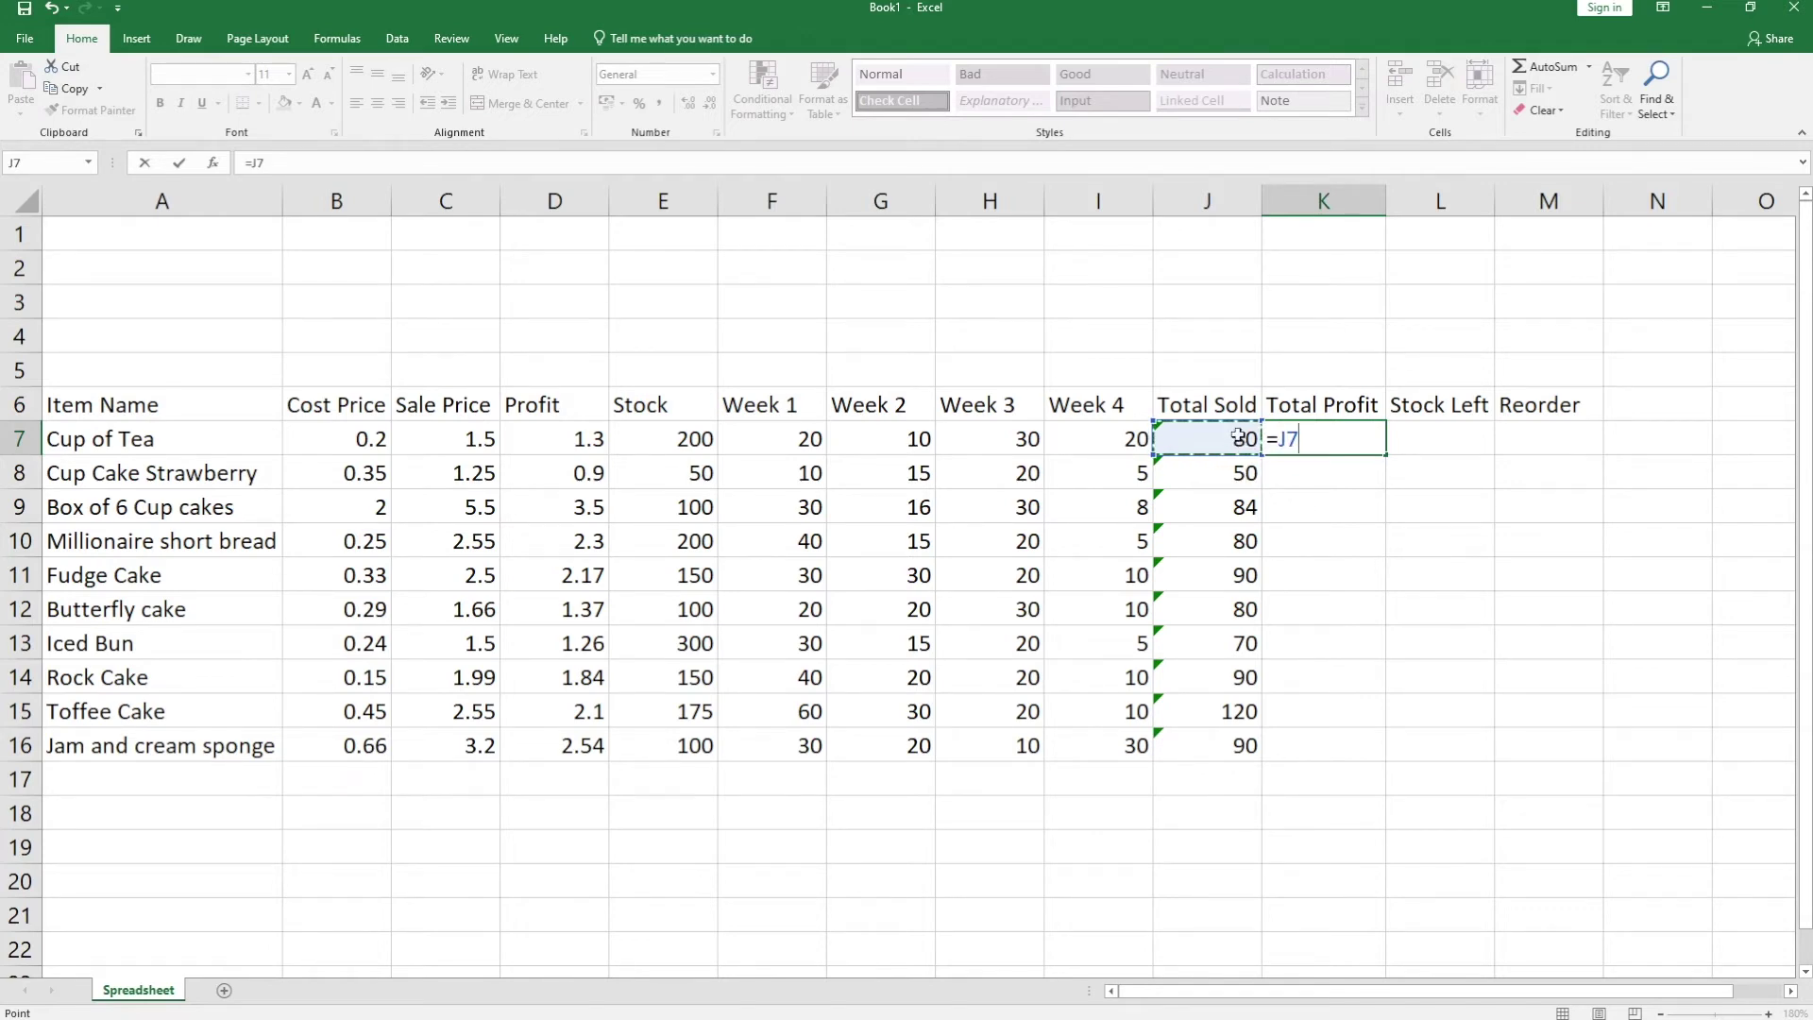
type("*")
left_click(560, 440)
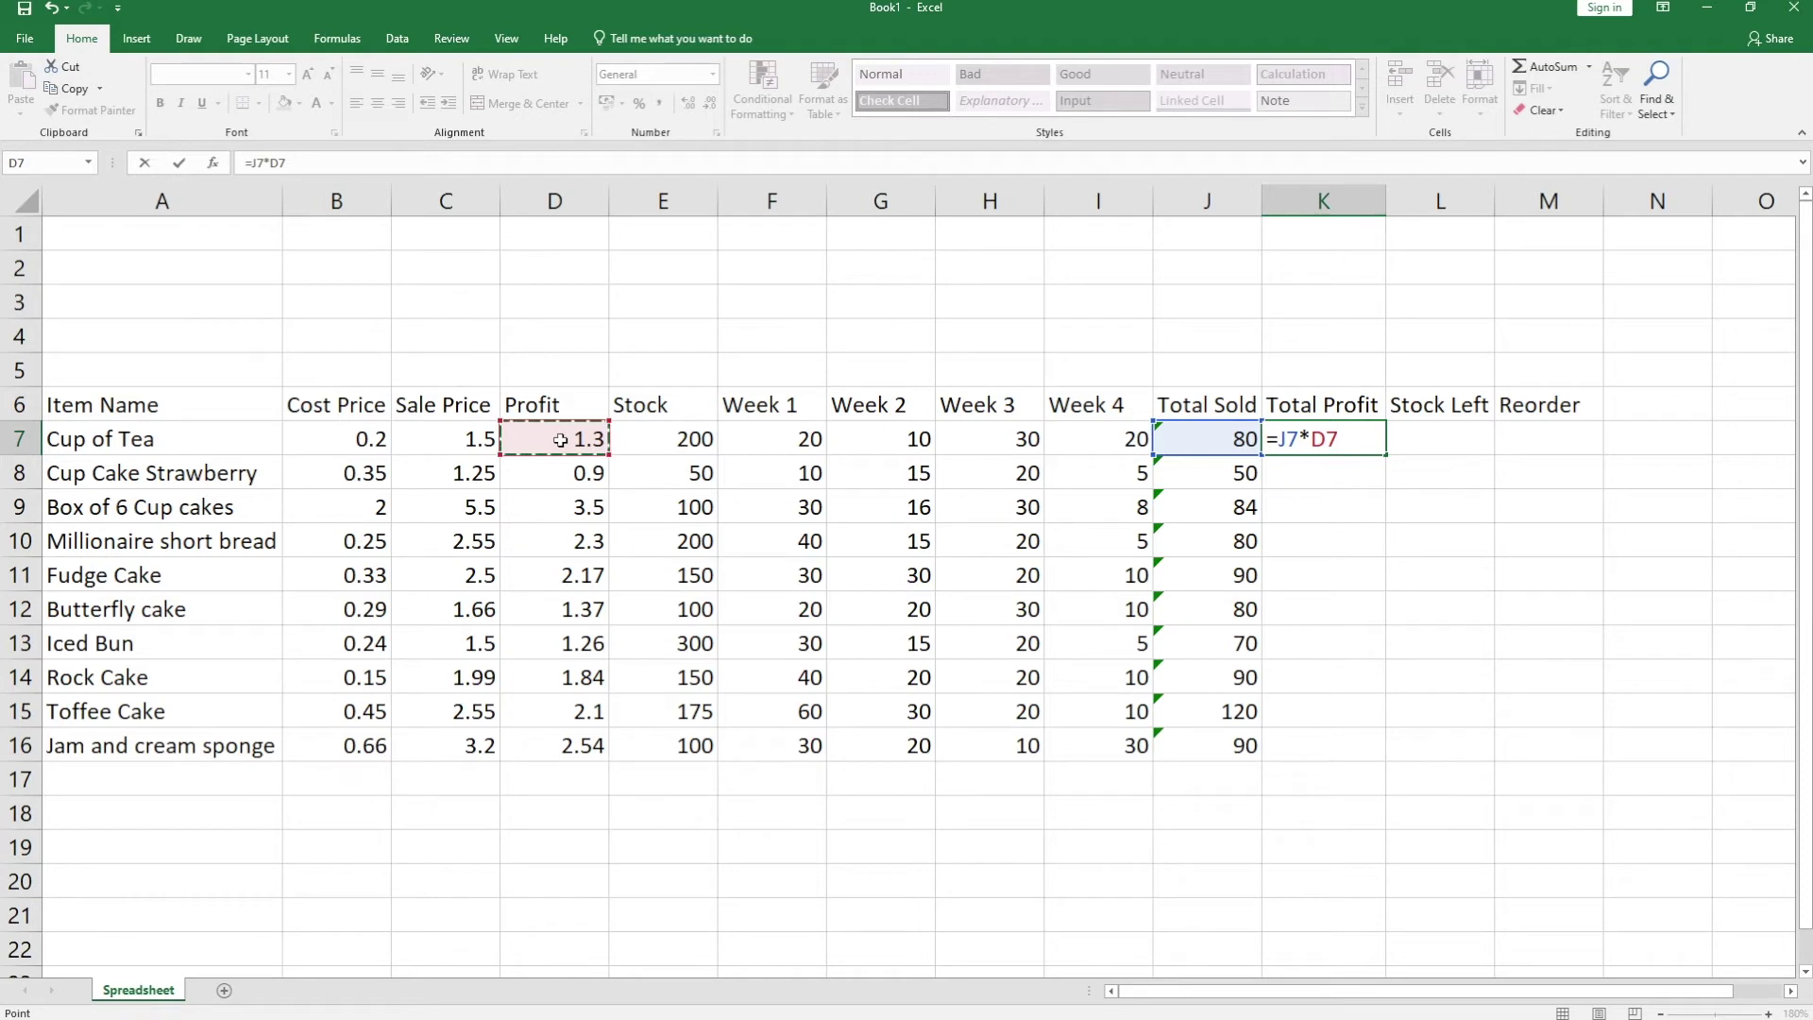
key("Return")
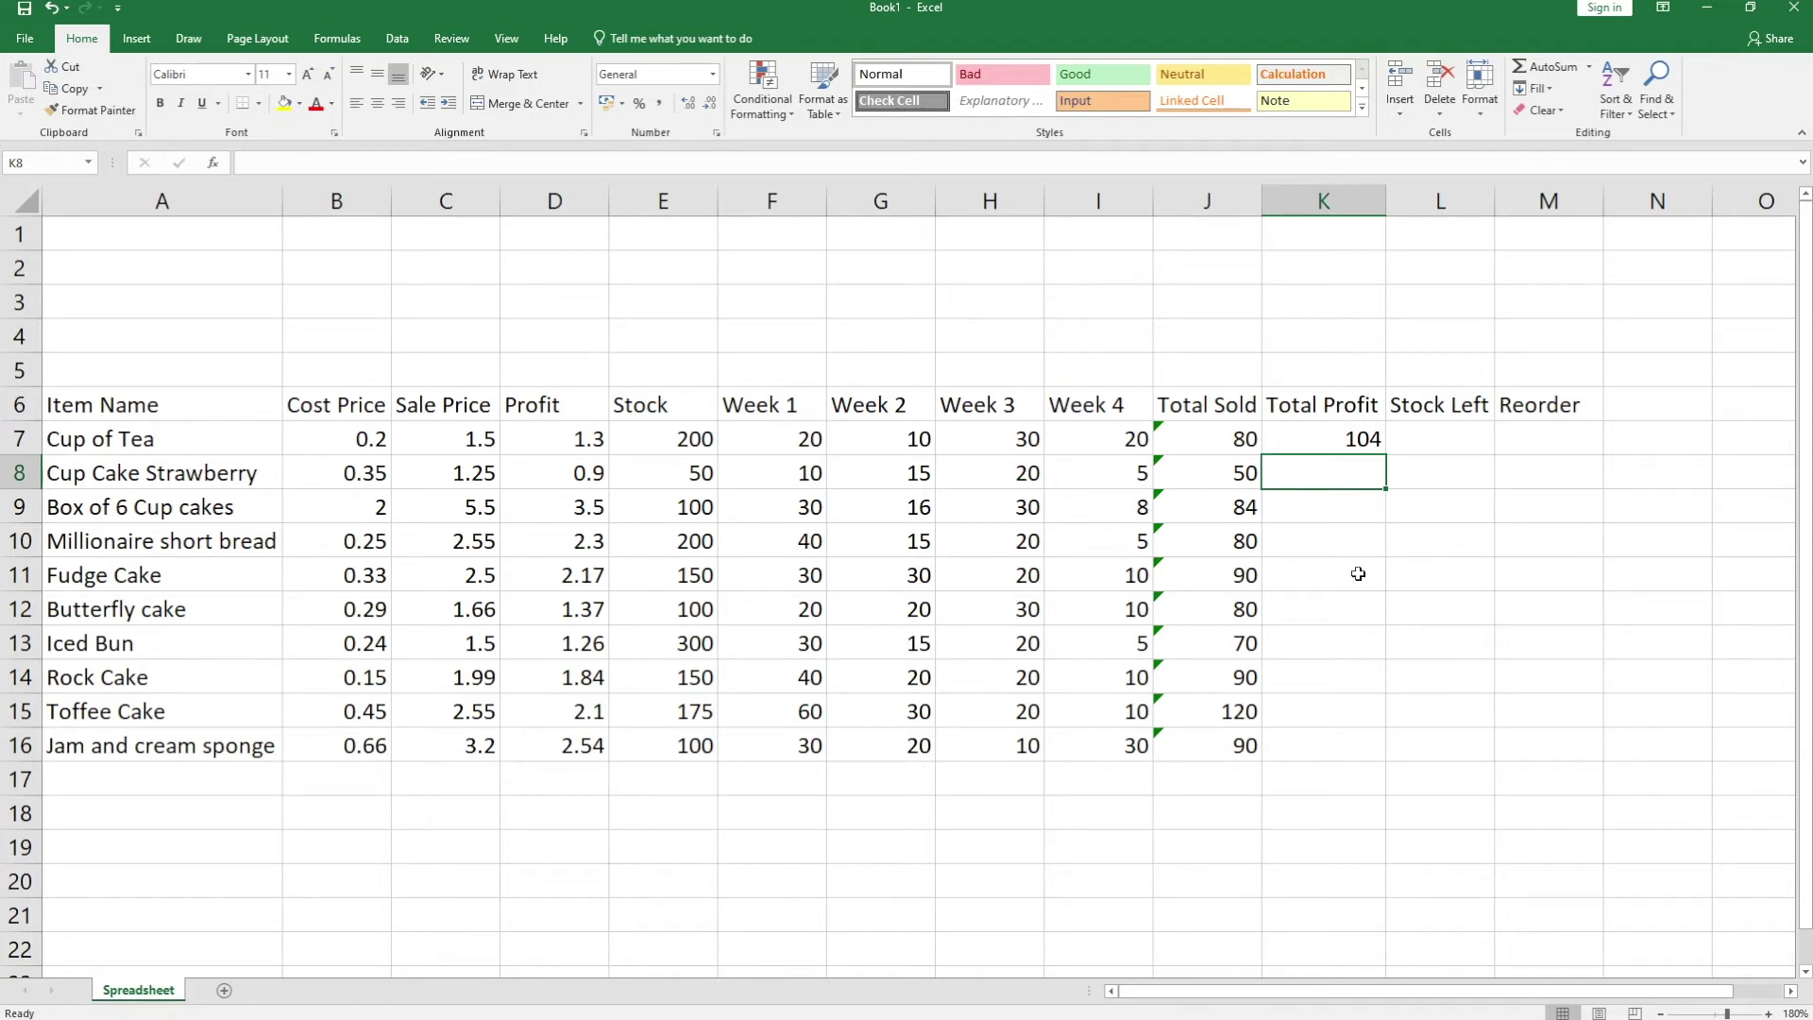
- Copy K7's profit formula down to K16, giving results from 104 to 228.6
left_click(1345, 436)
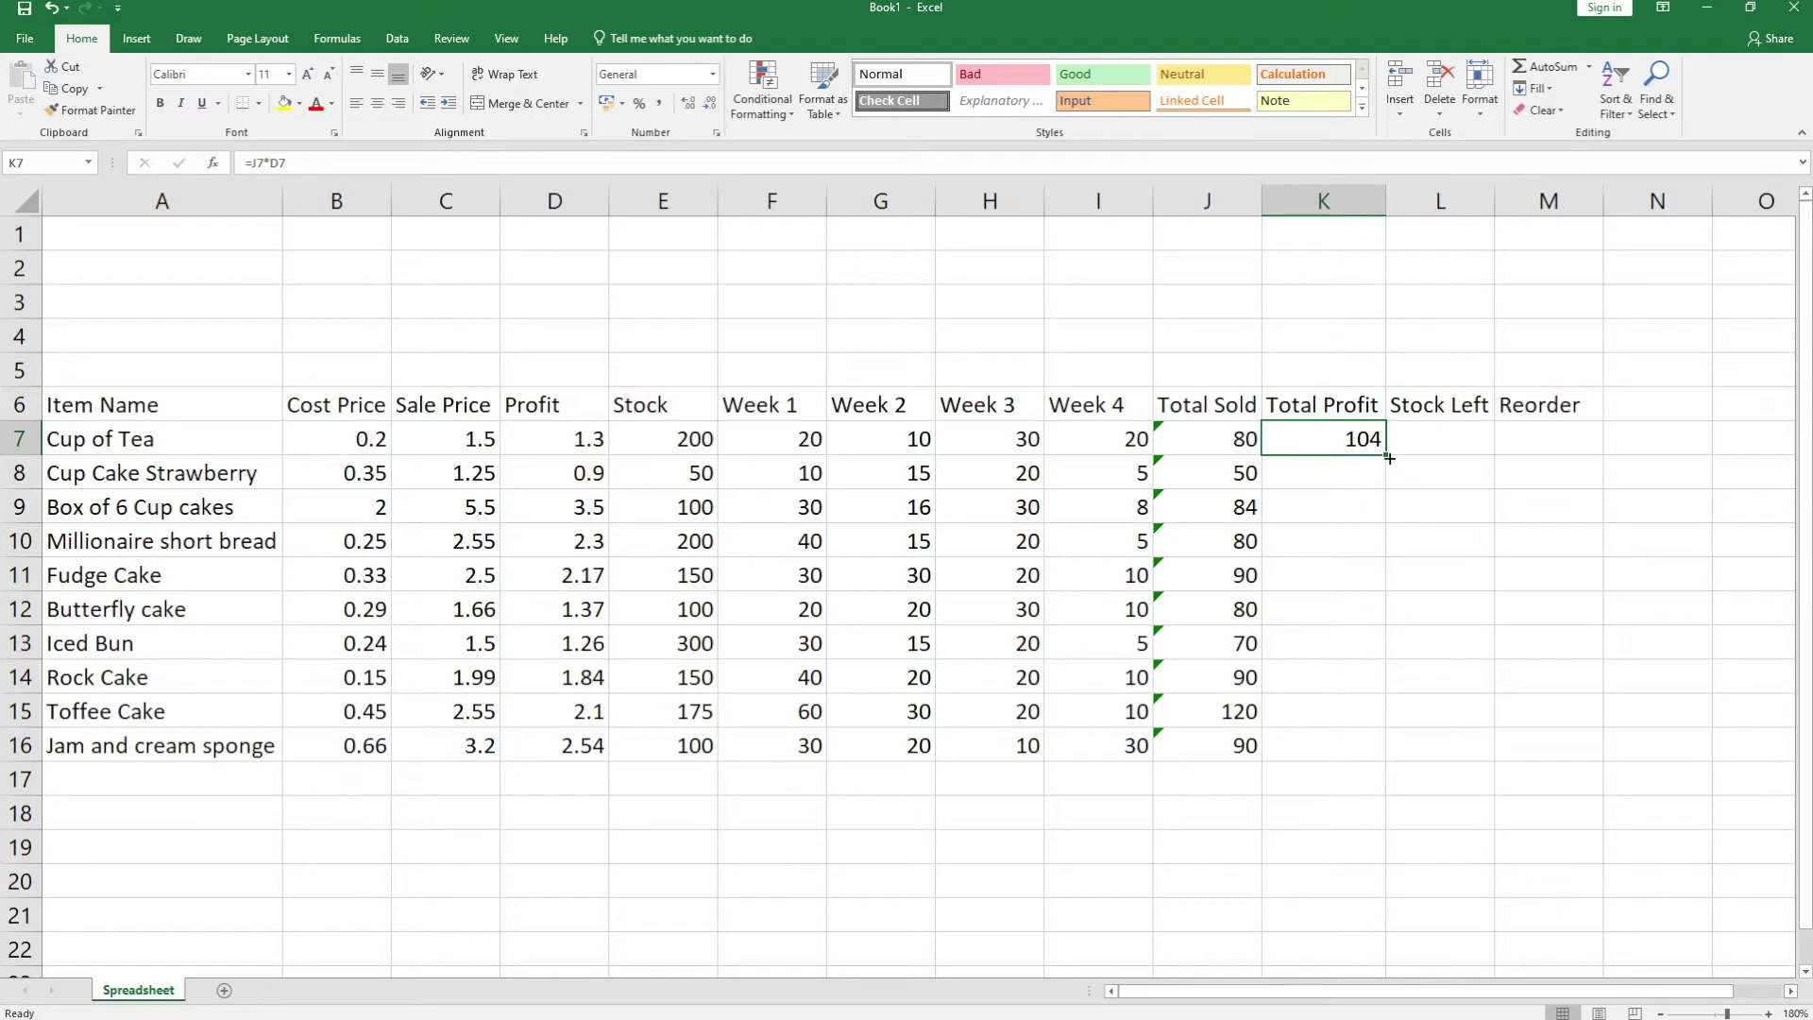
left_click_drag(1389, 458, 1379, 756)
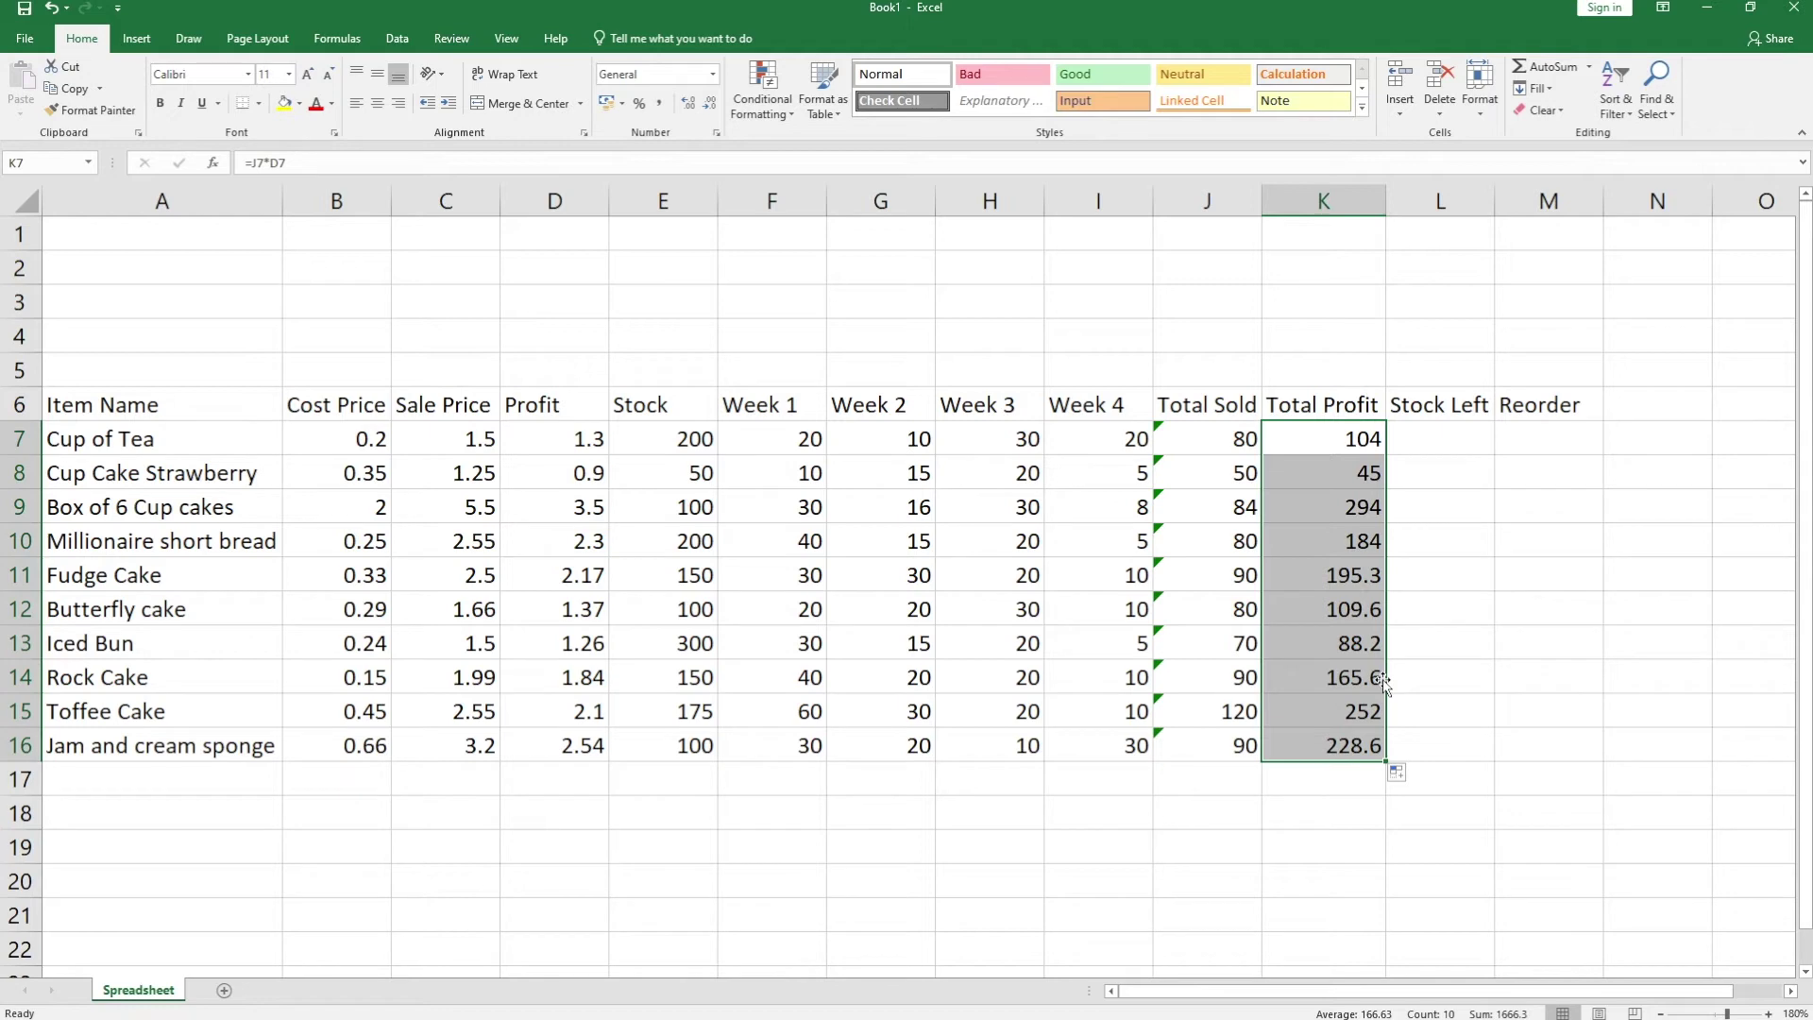
left_click(1435, 455)
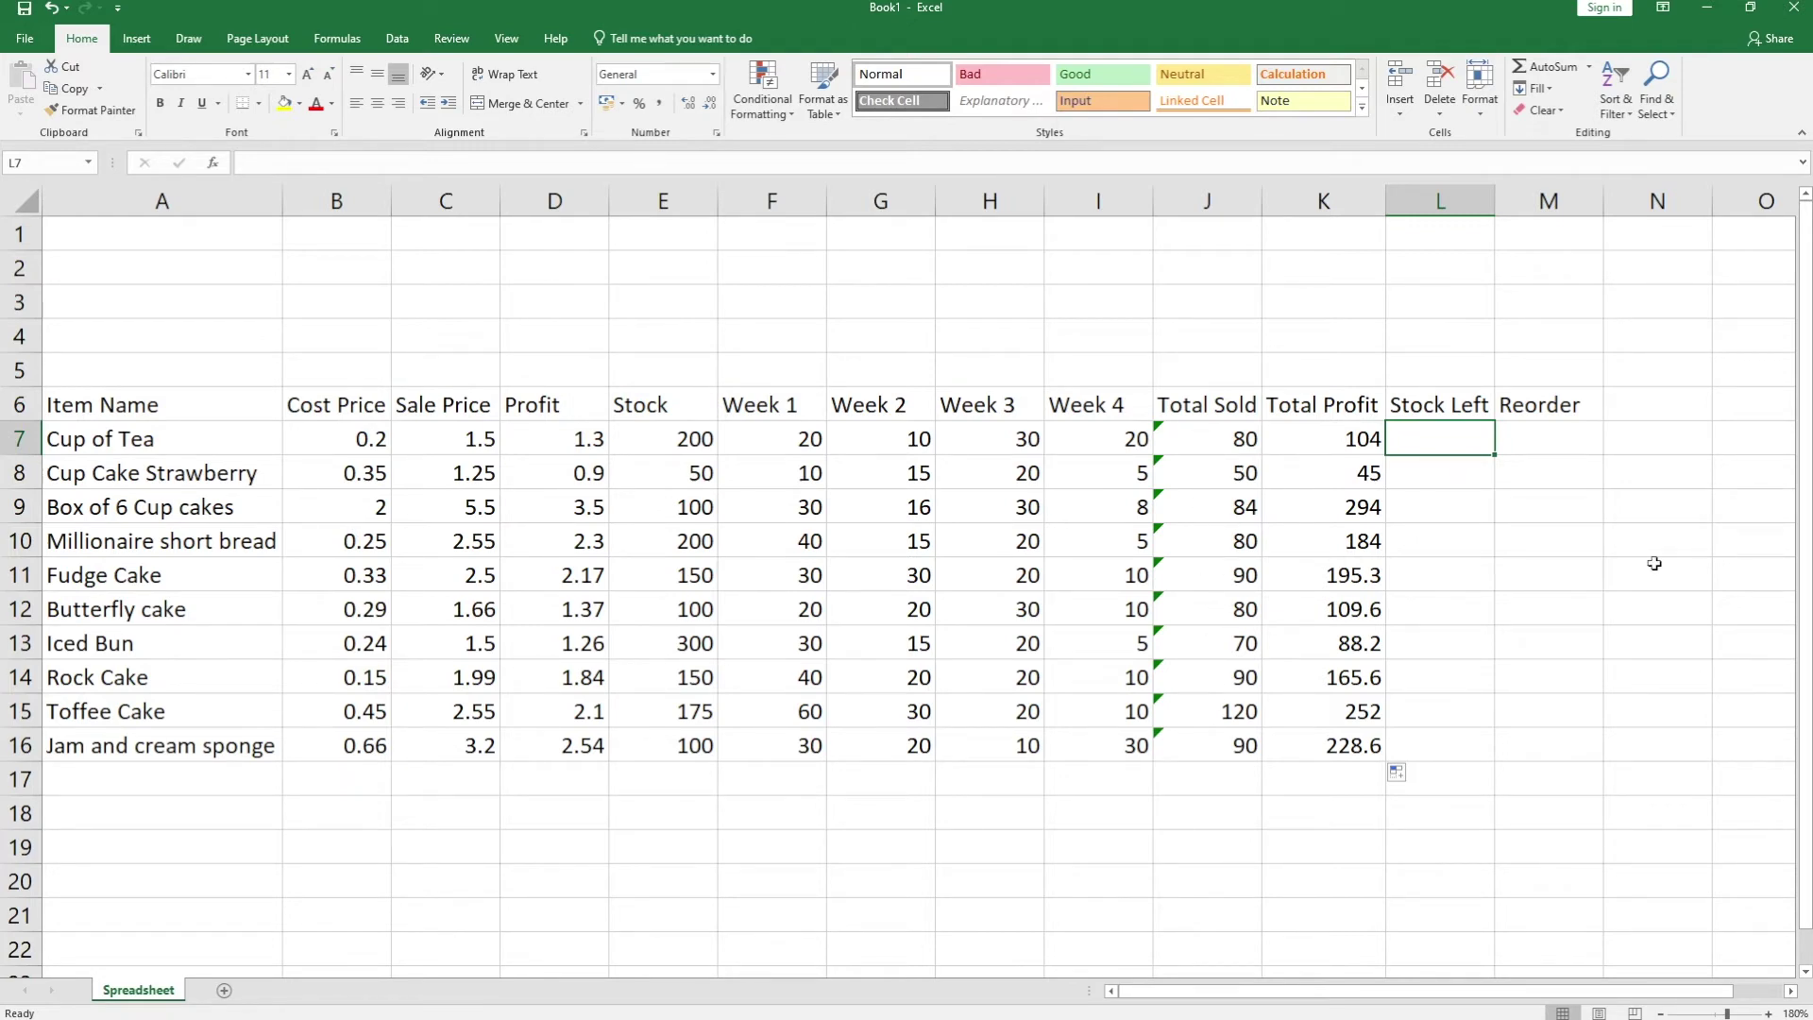
- Enter =E7-J7 in L7, giving 120, and copy it down the Stock Left column
type("=")
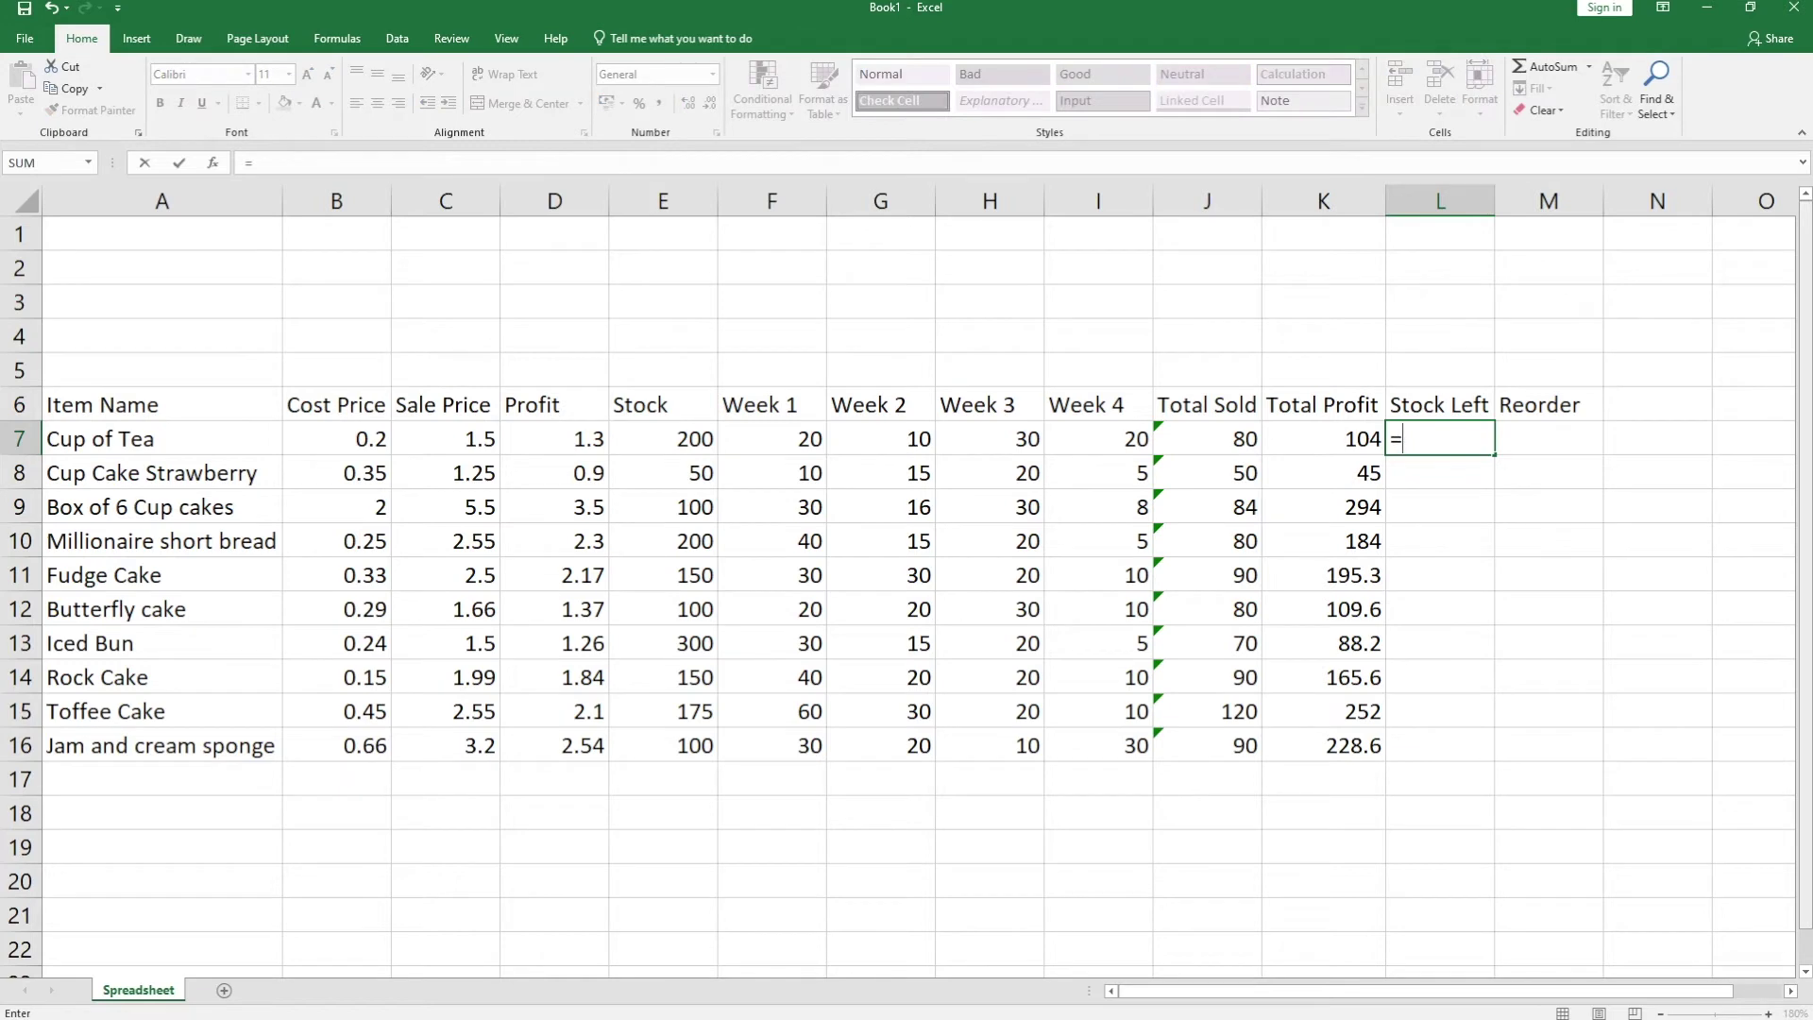
left_click(681, 441)
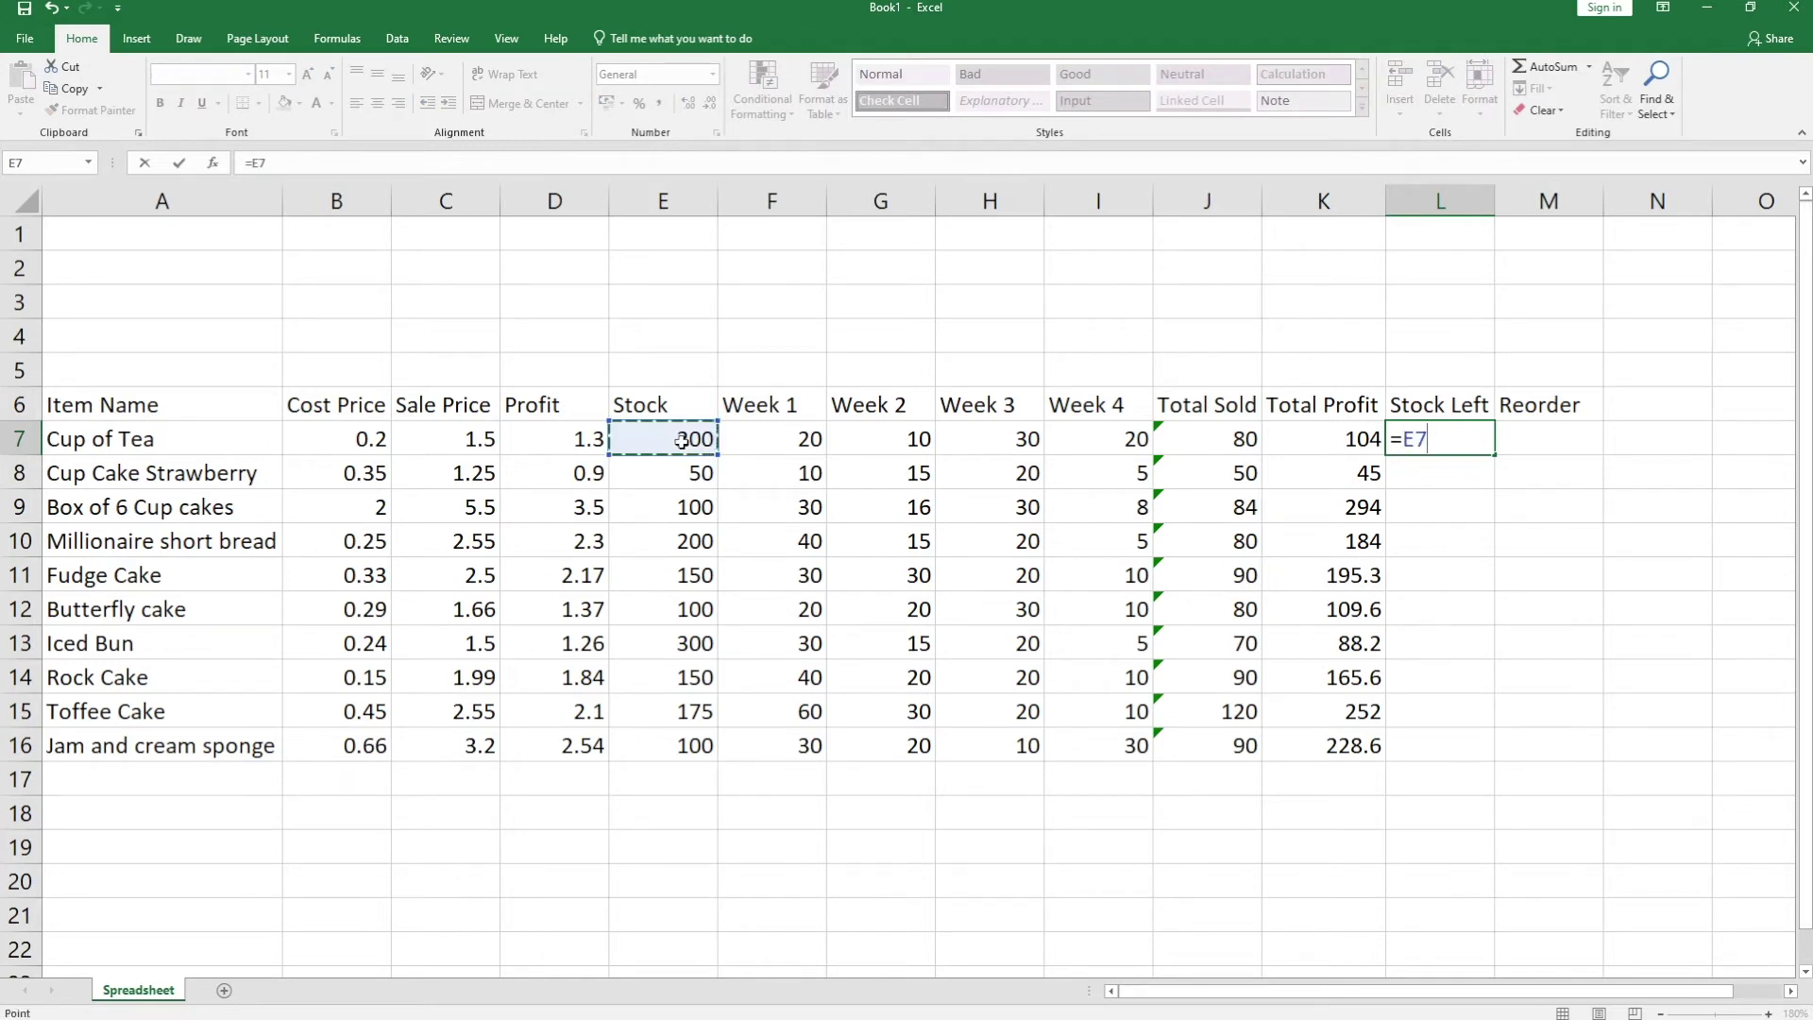
type("-")
left_click(1228, 443)
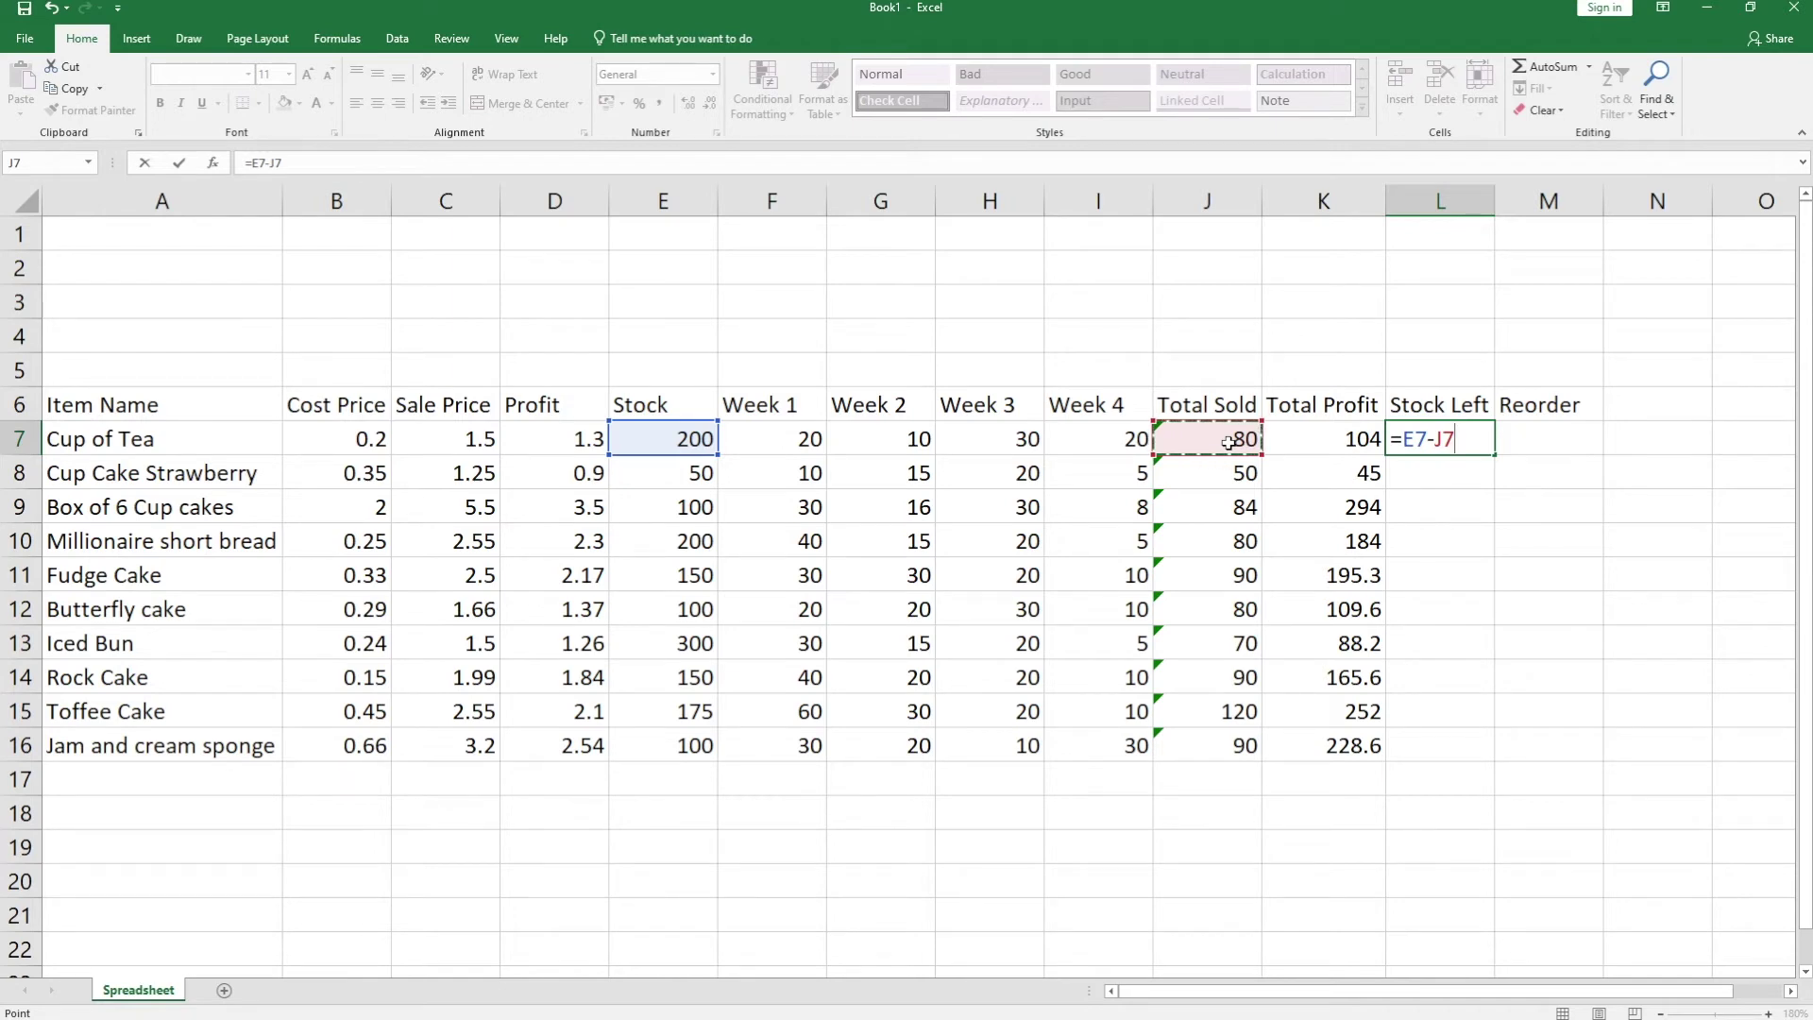
key("Return")
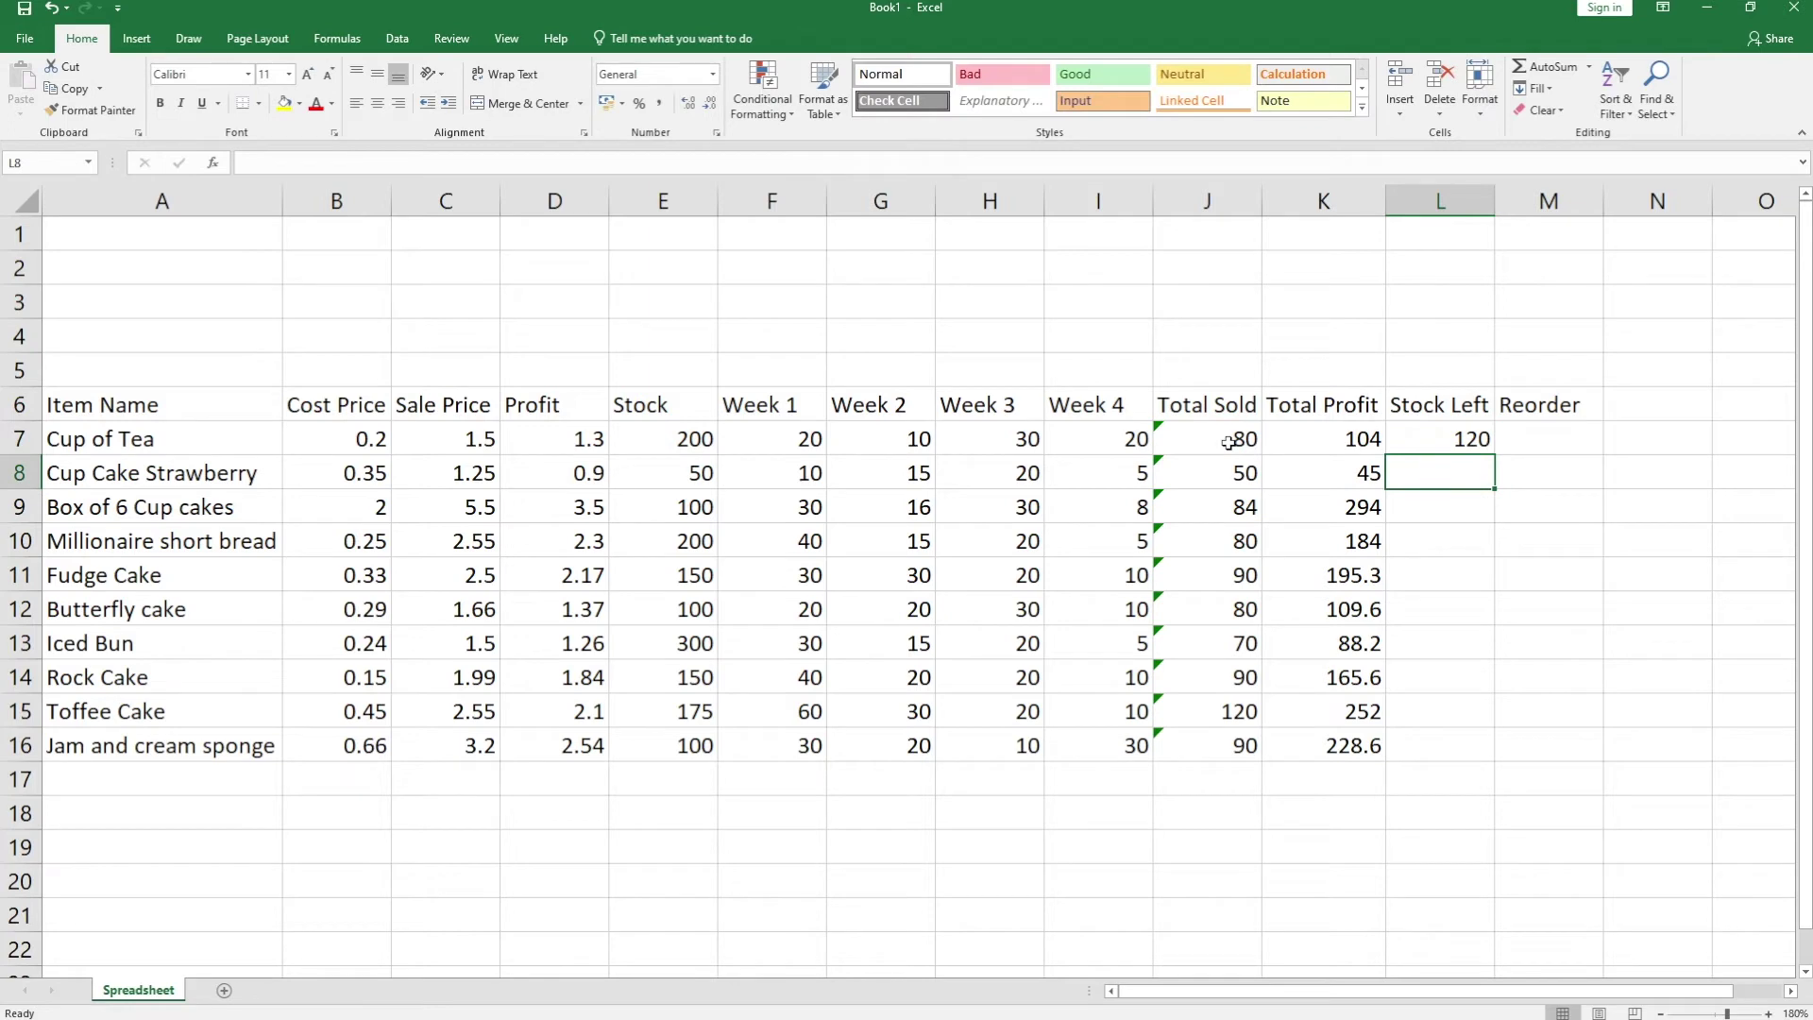
left_click(1459, 440)
left_click_drag(1494, 454, 1501, 763)
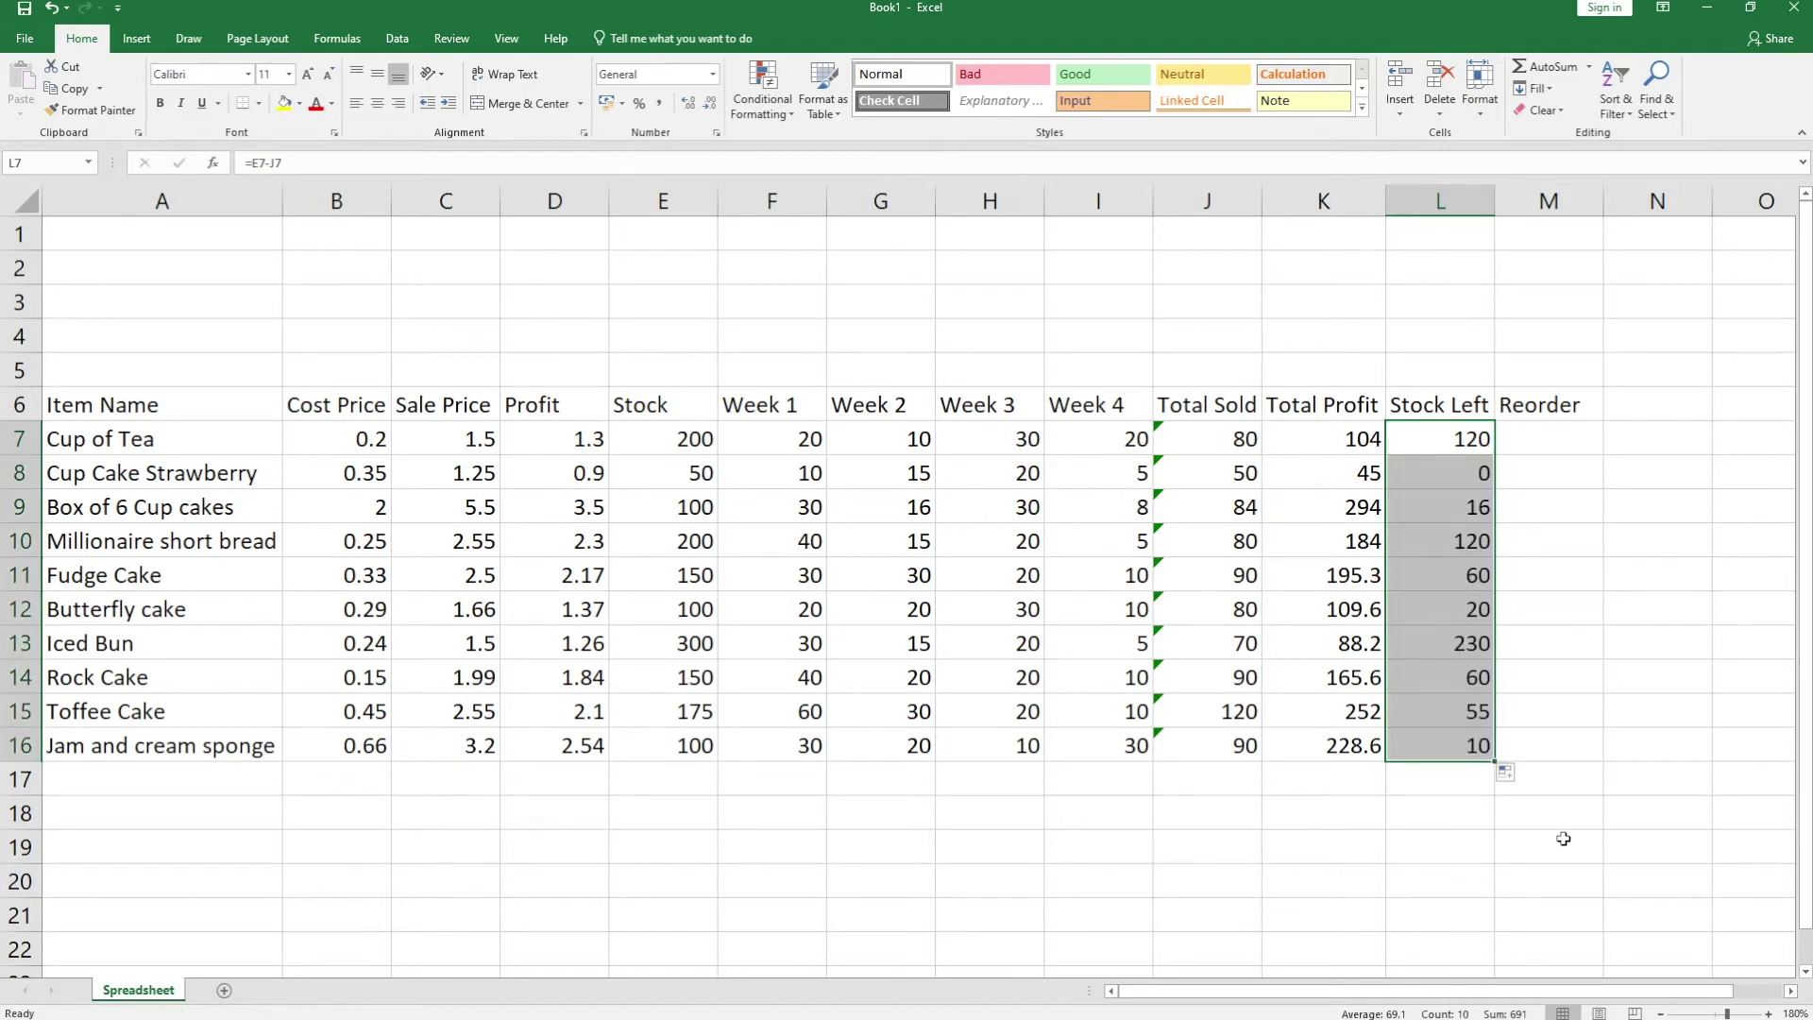
left_click(1467, 469)
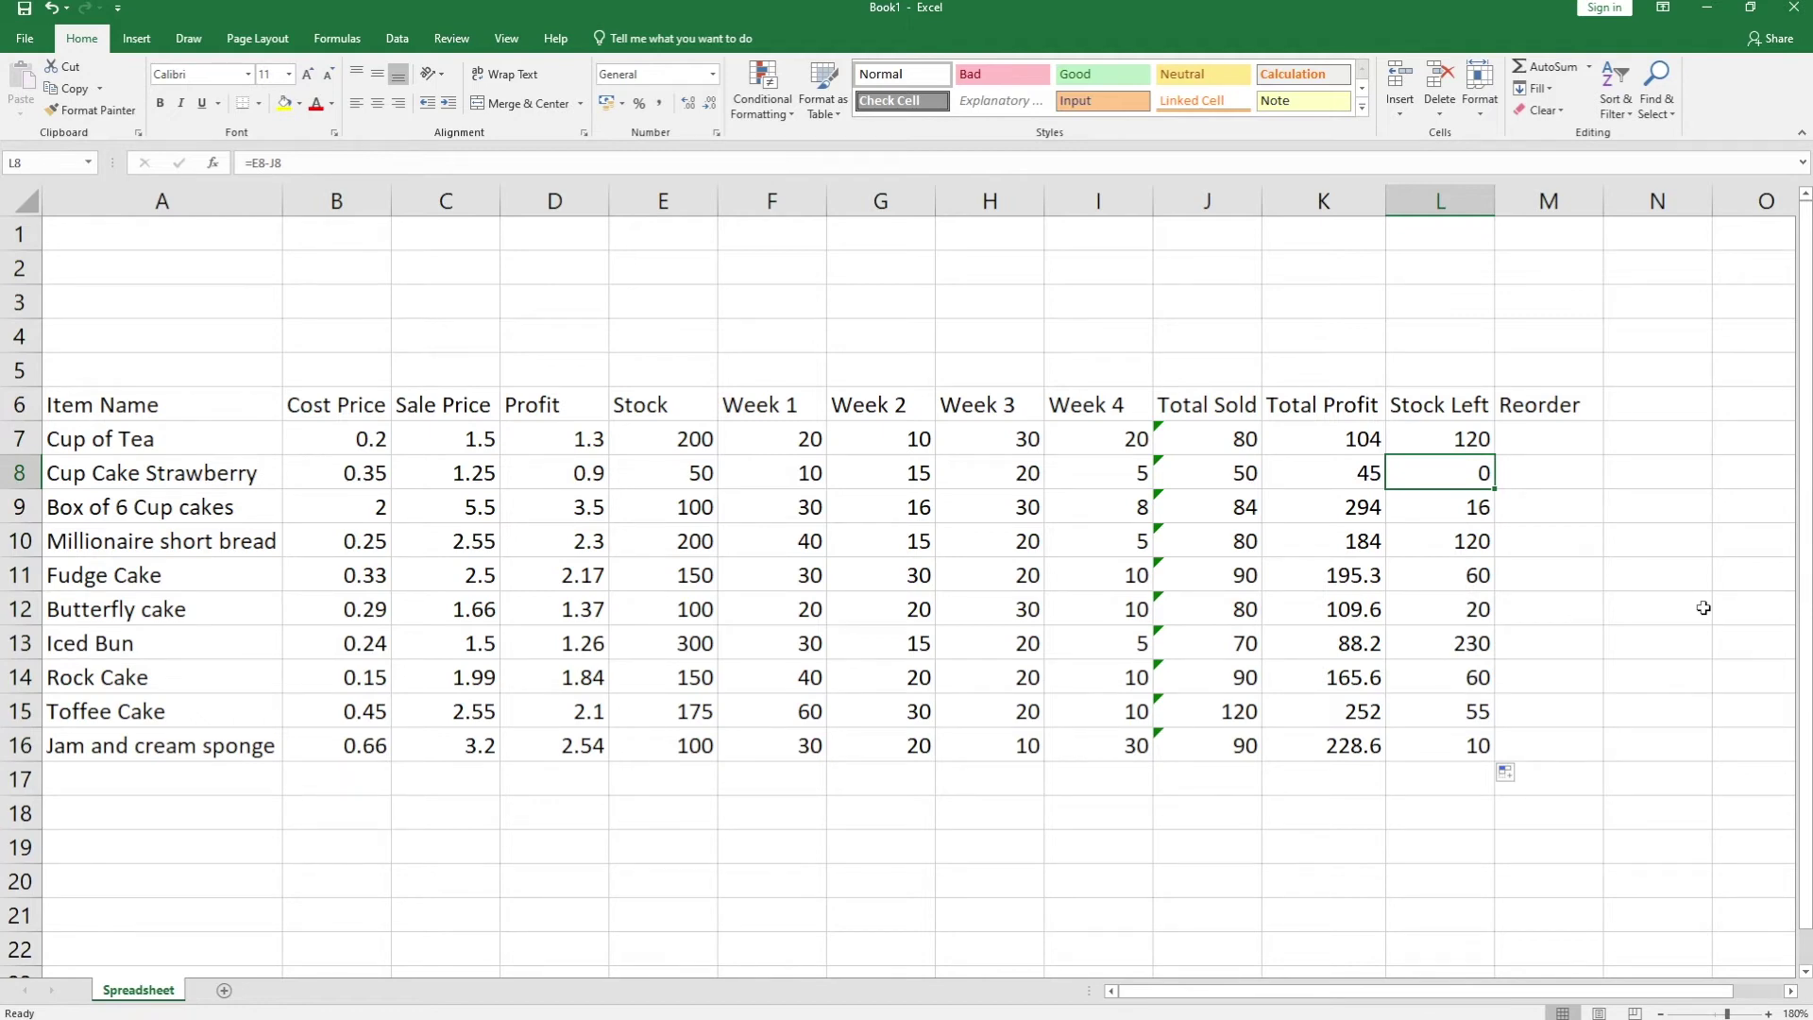
left_click(1092, 467)
type("10")
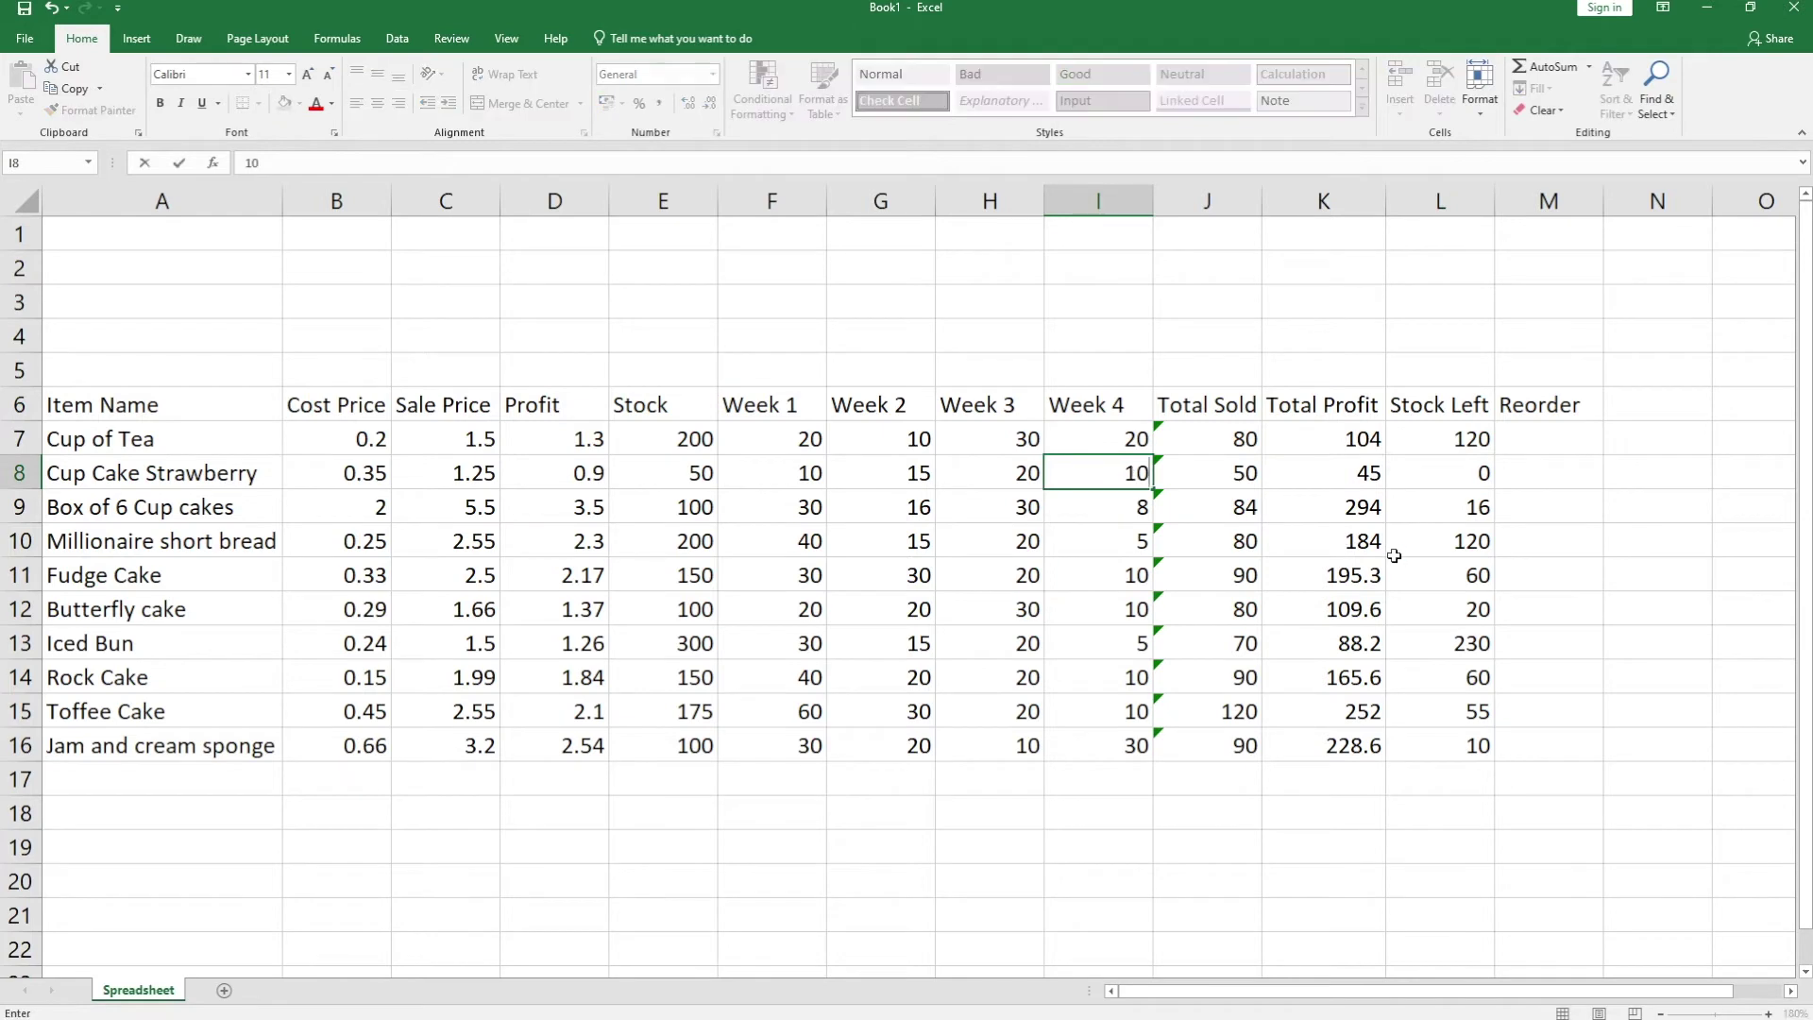
key("Return")
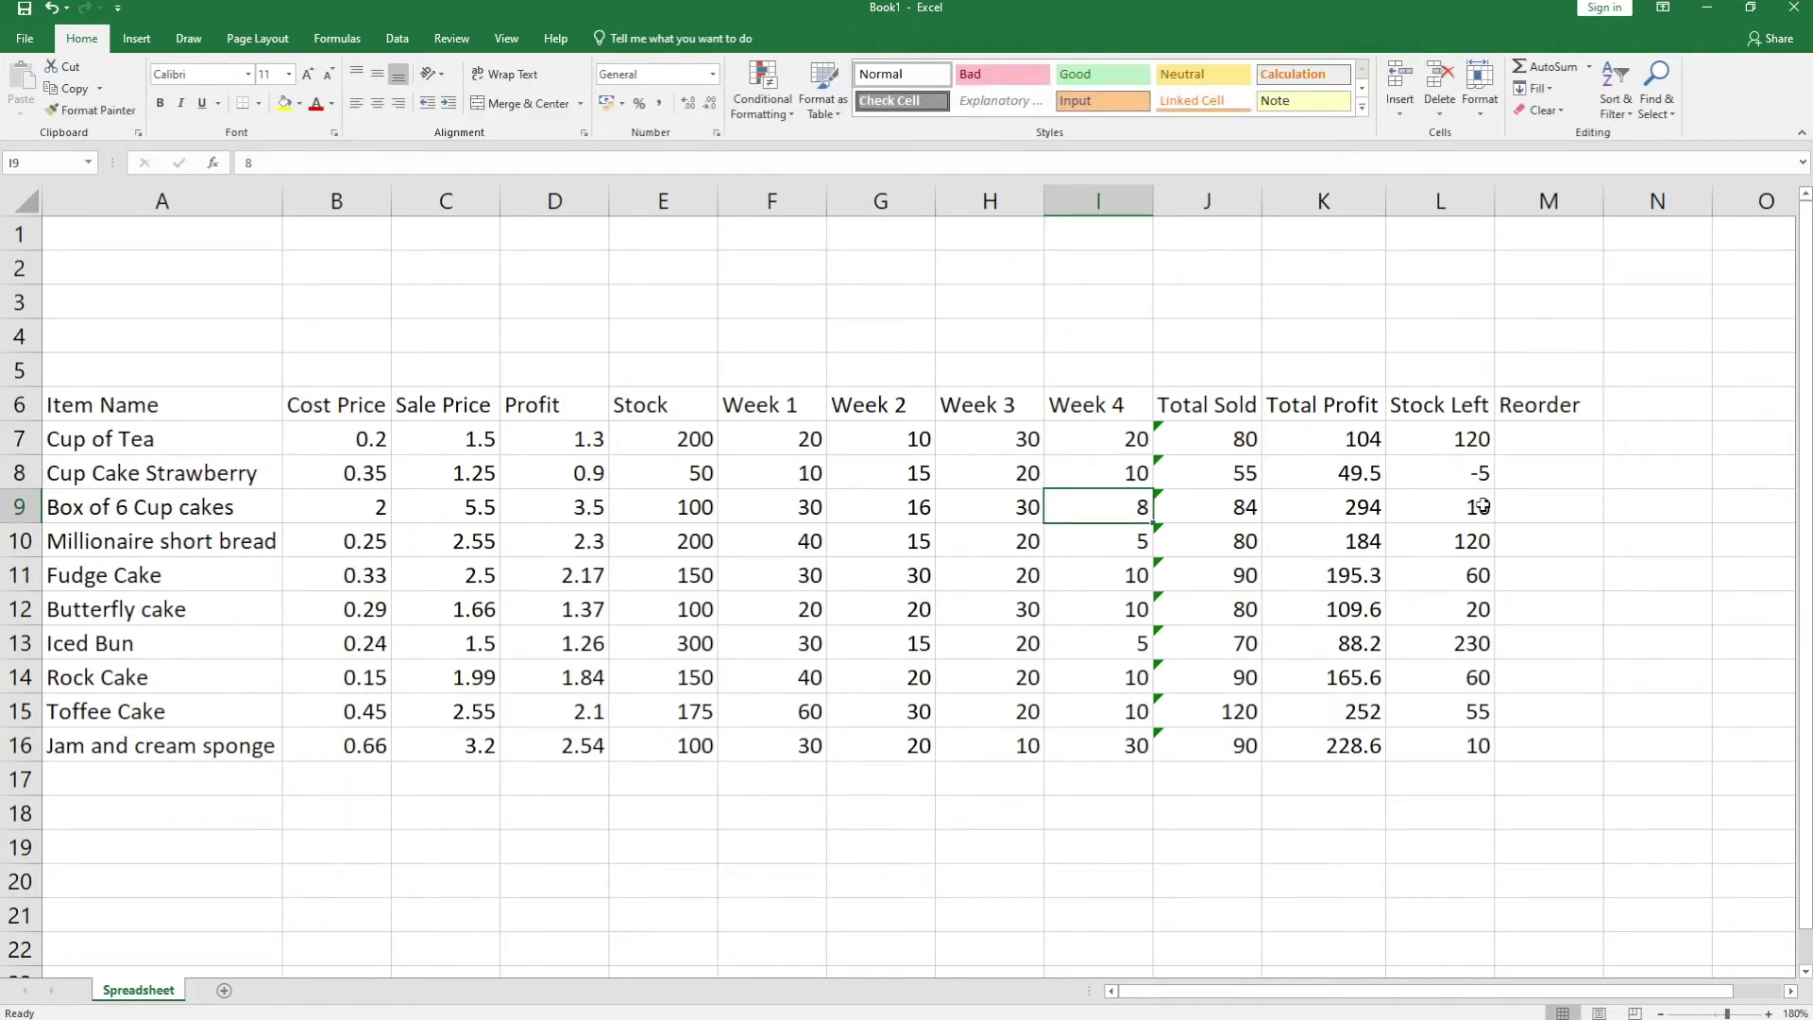
left_click(1467, 475)
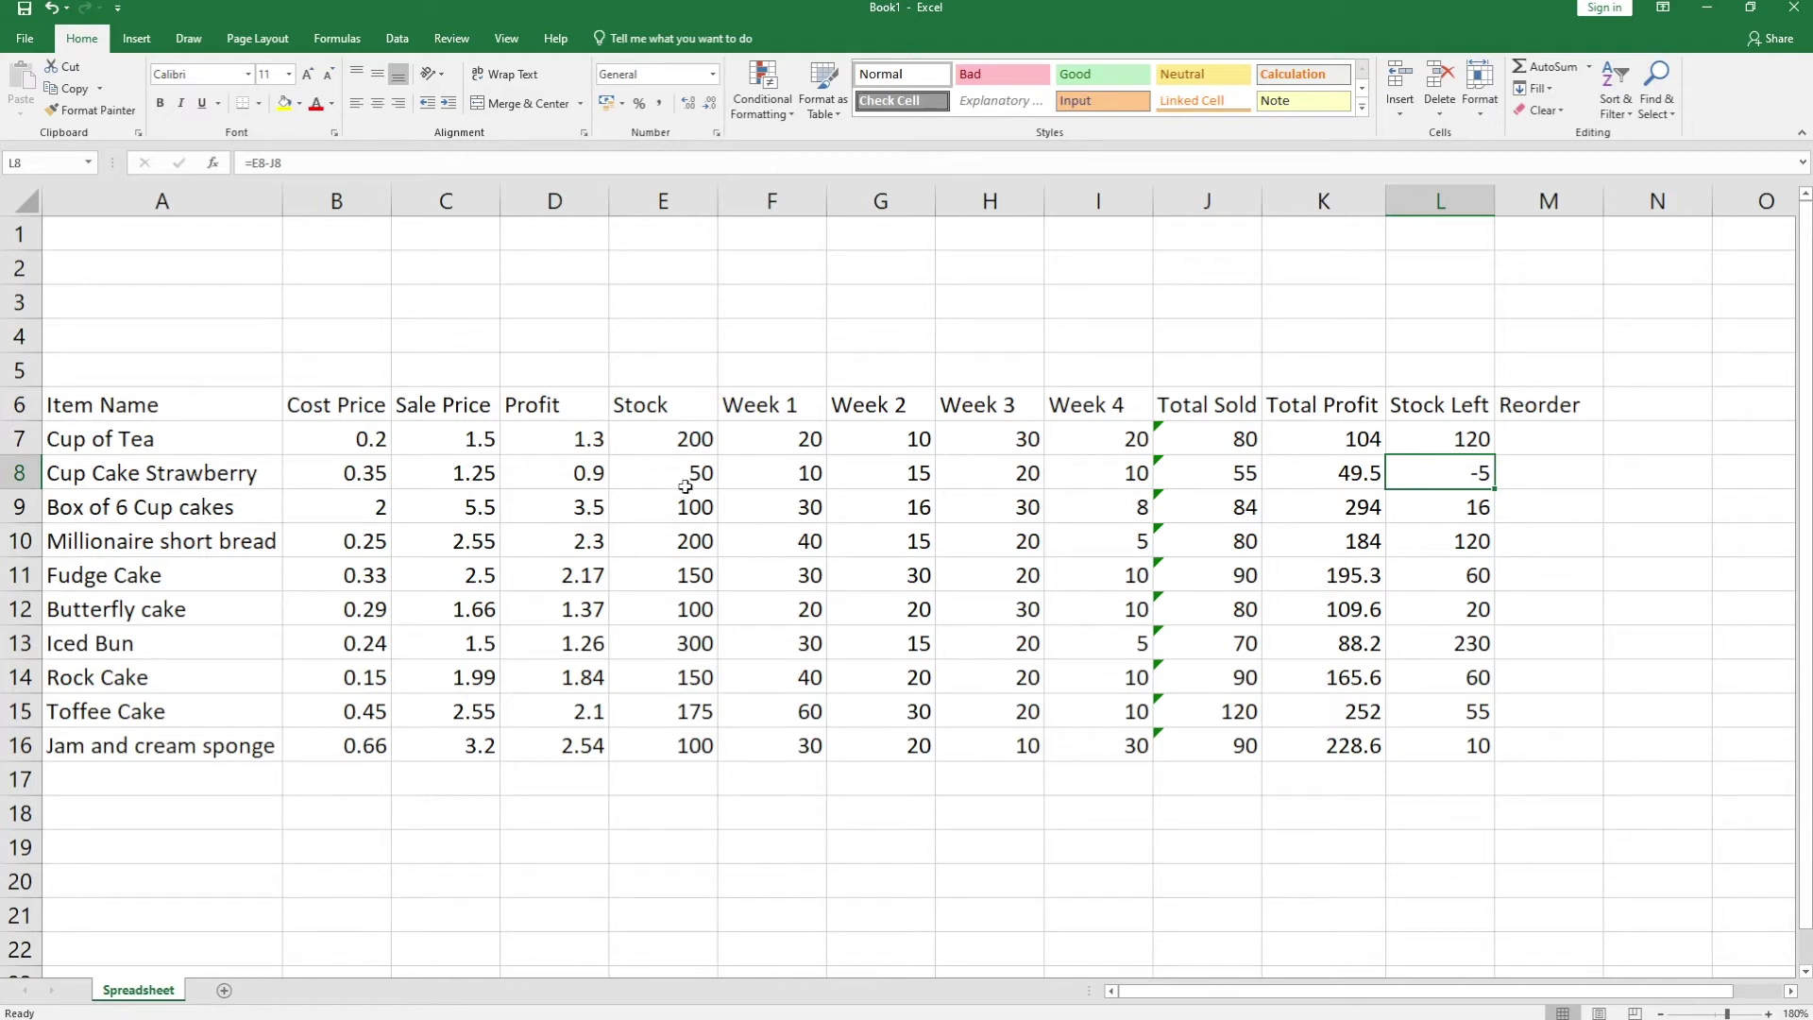
left_click(1122, 475)
type("5")
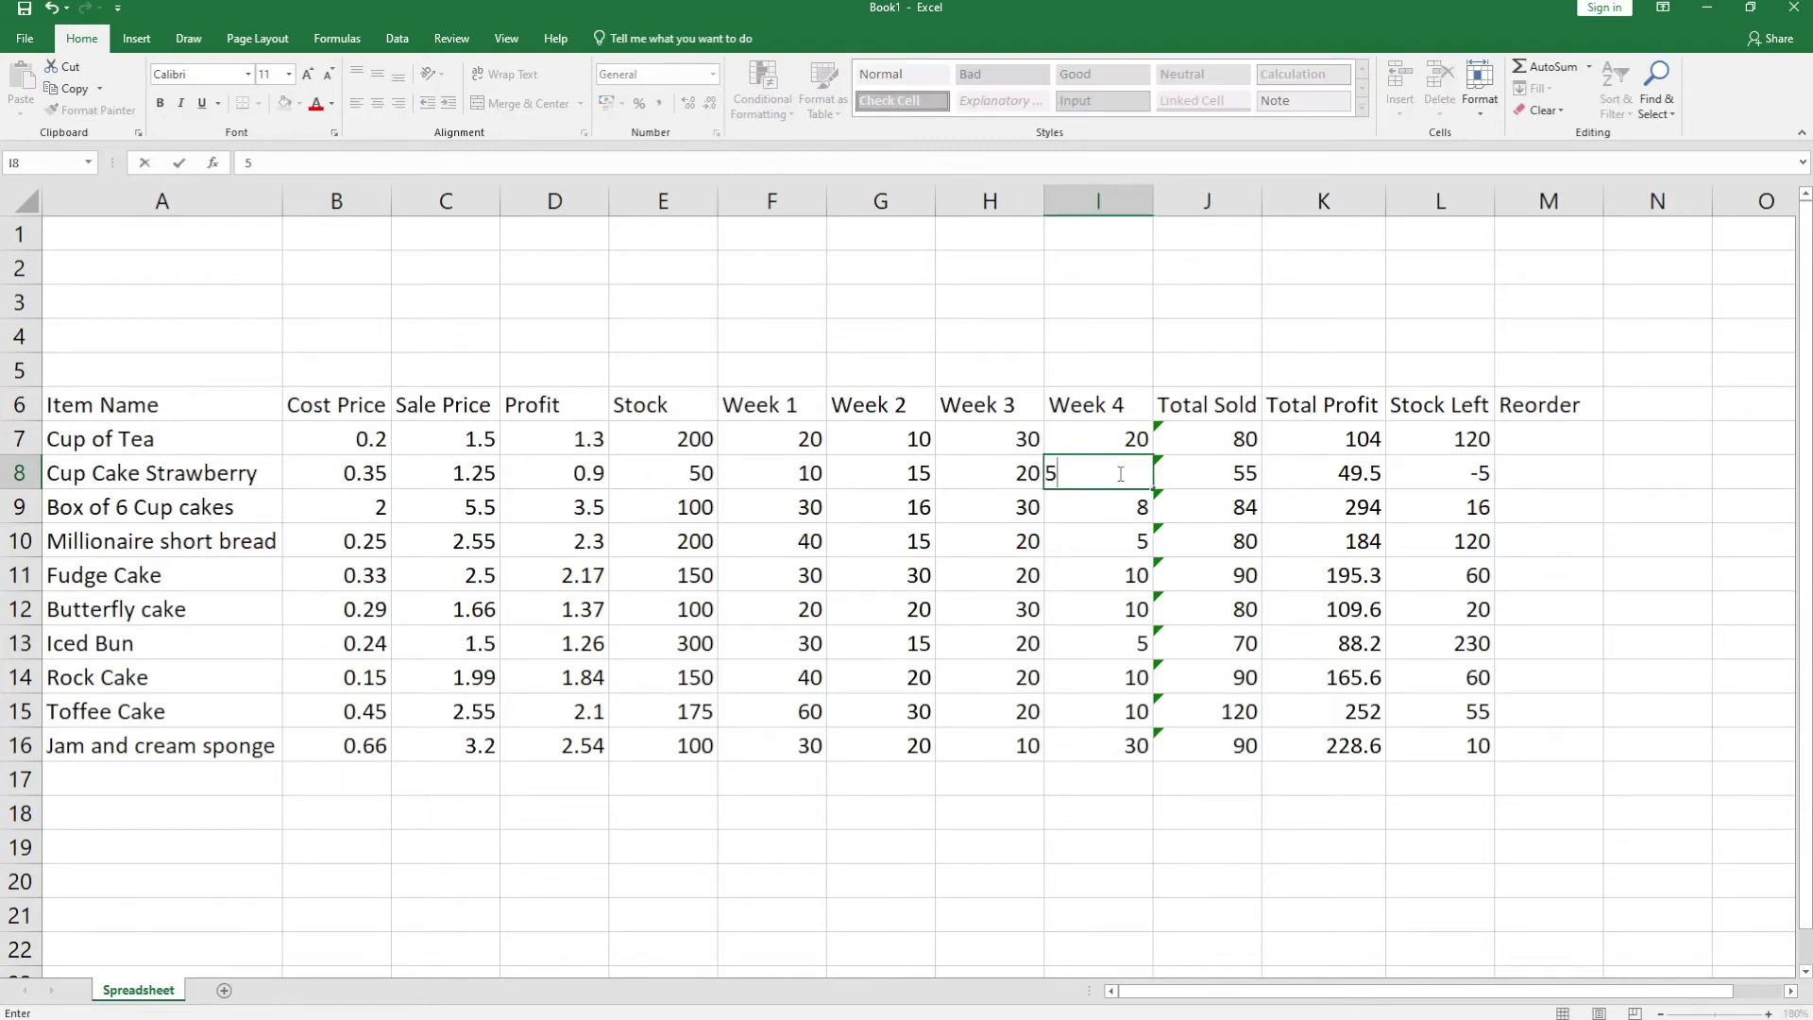
key("Return")
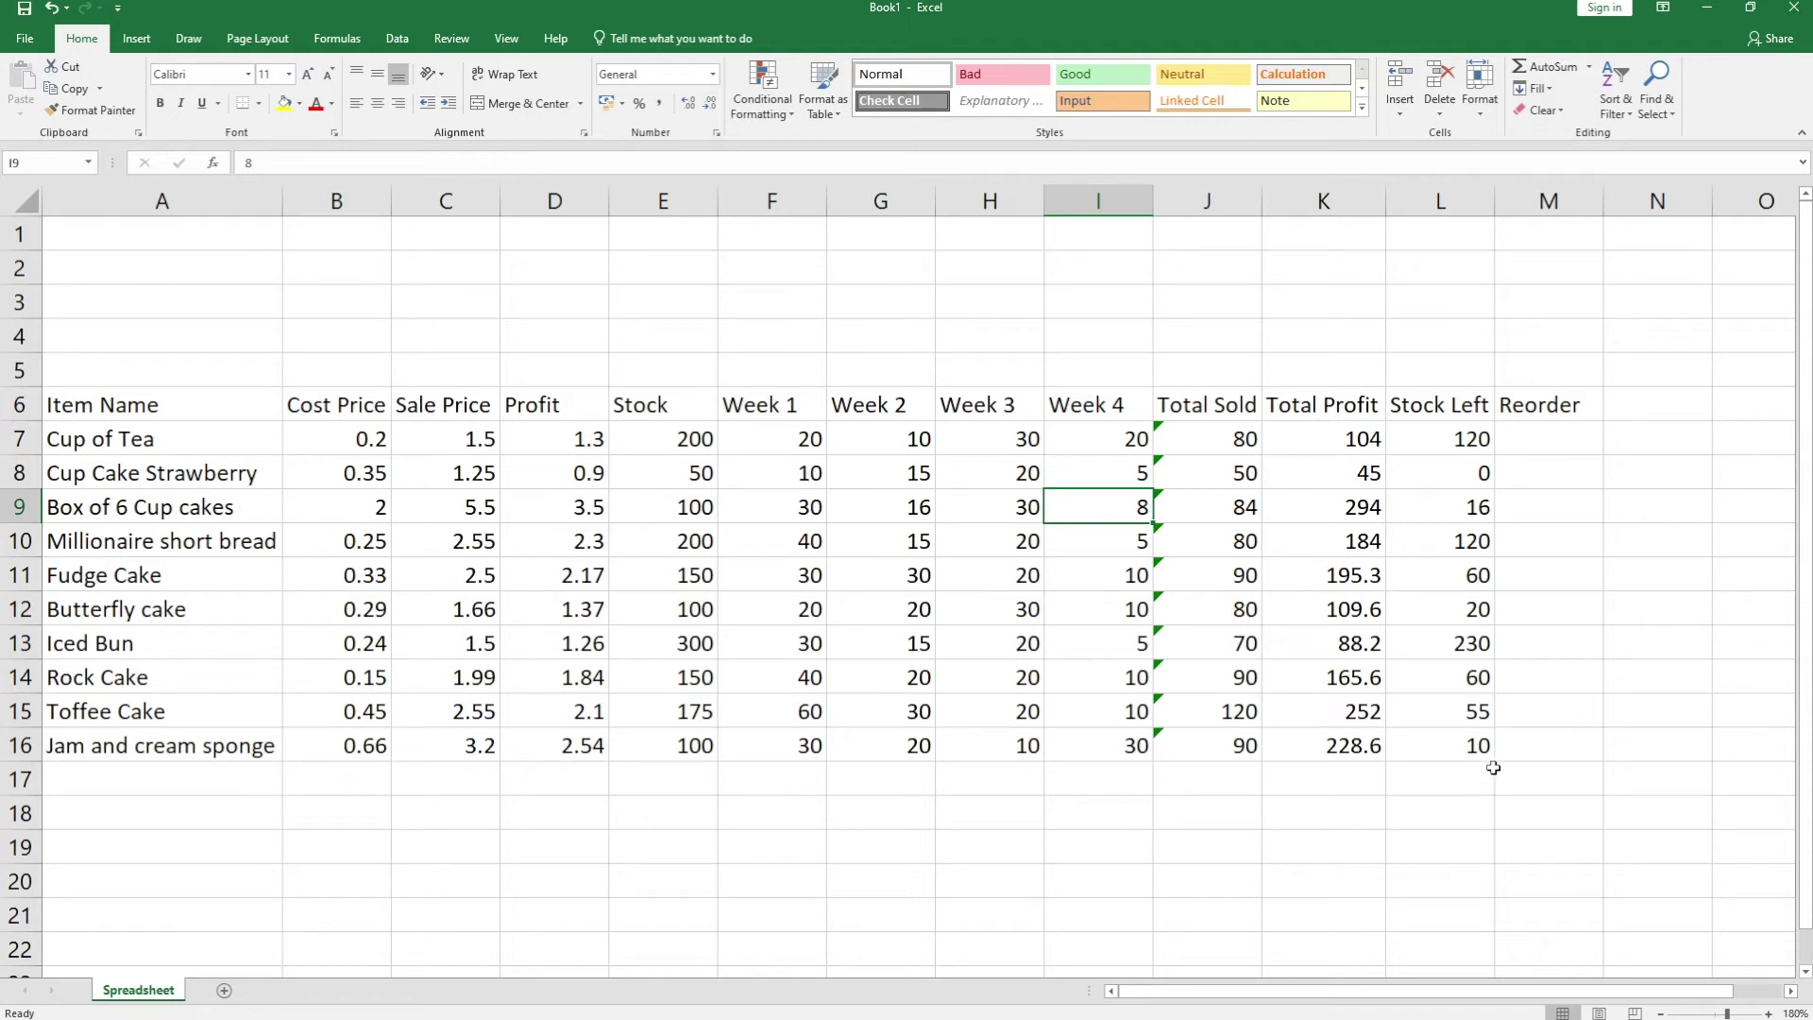
- Zoom in on the sheet and begin an =IF formula in Reorder cell M7
left_click(1575, 446)
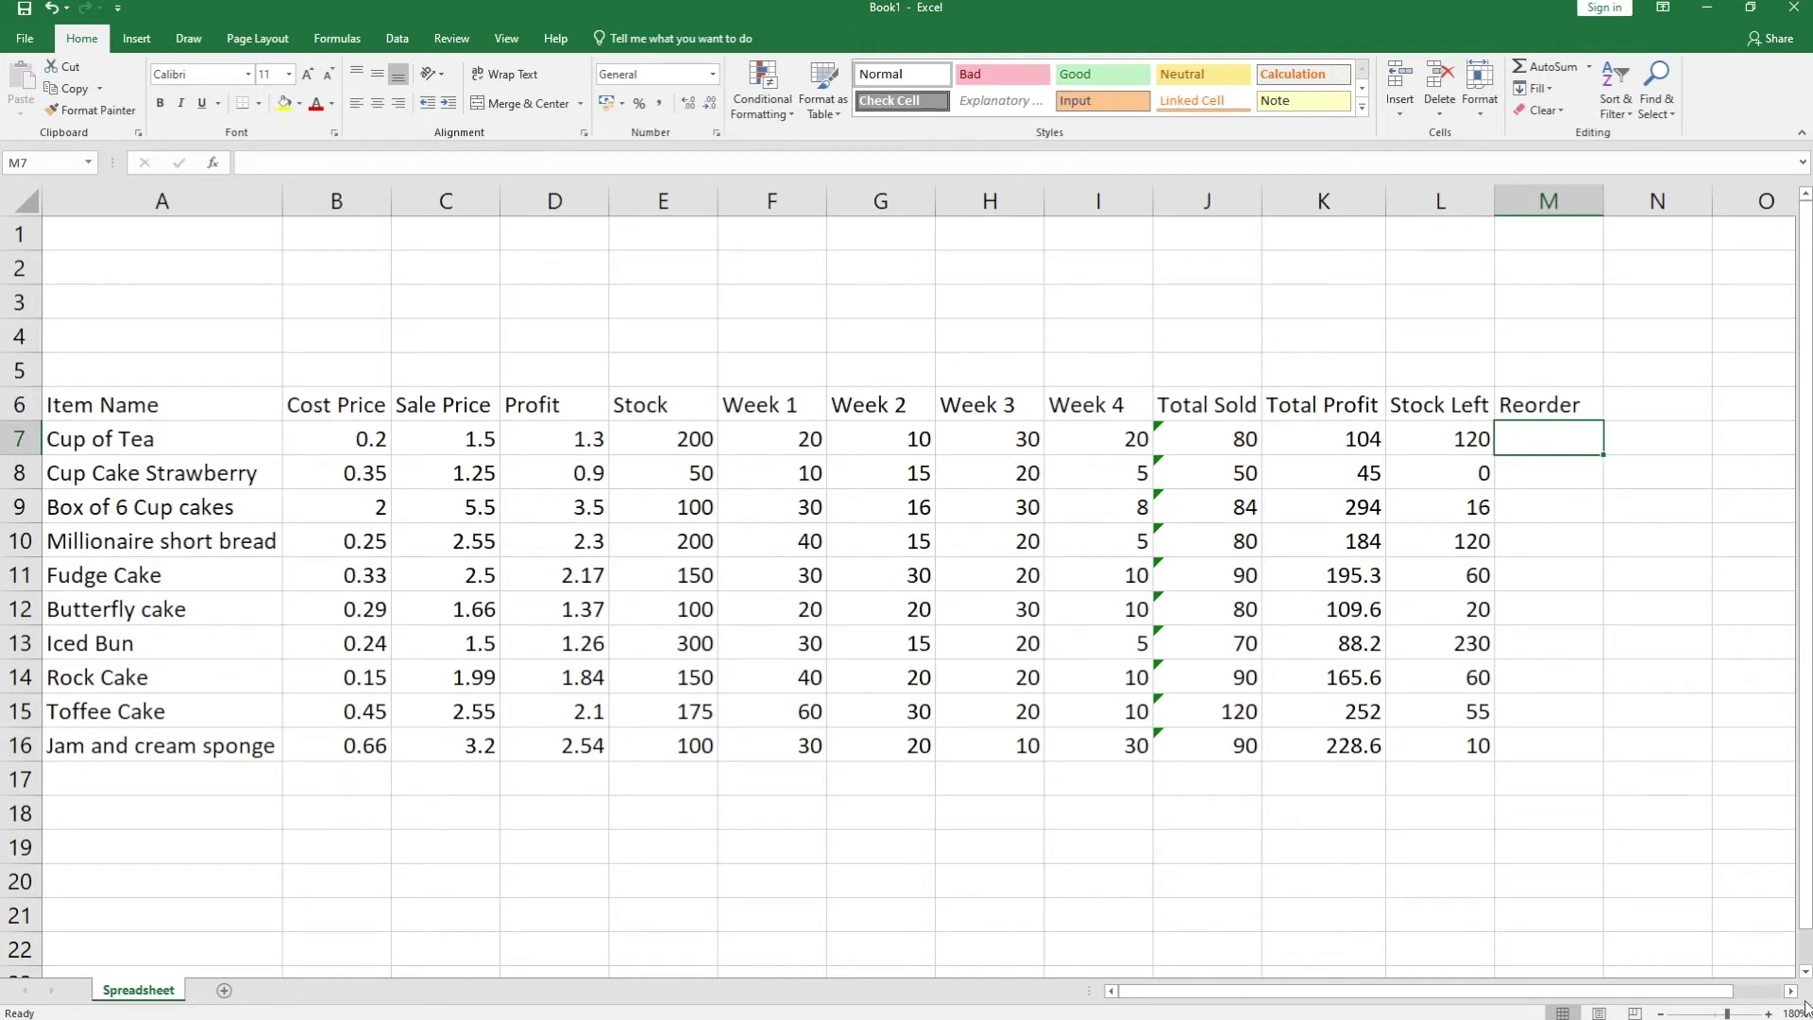
left_click(1768, 1013)
left_click(1768, 1013)
left_click(1769, 1013)
left_click(1768, 1013)
left_click(1769, 1013)
key("Right")
key("Right")
key("Right")
key("Right")
left_click(1105, 509)
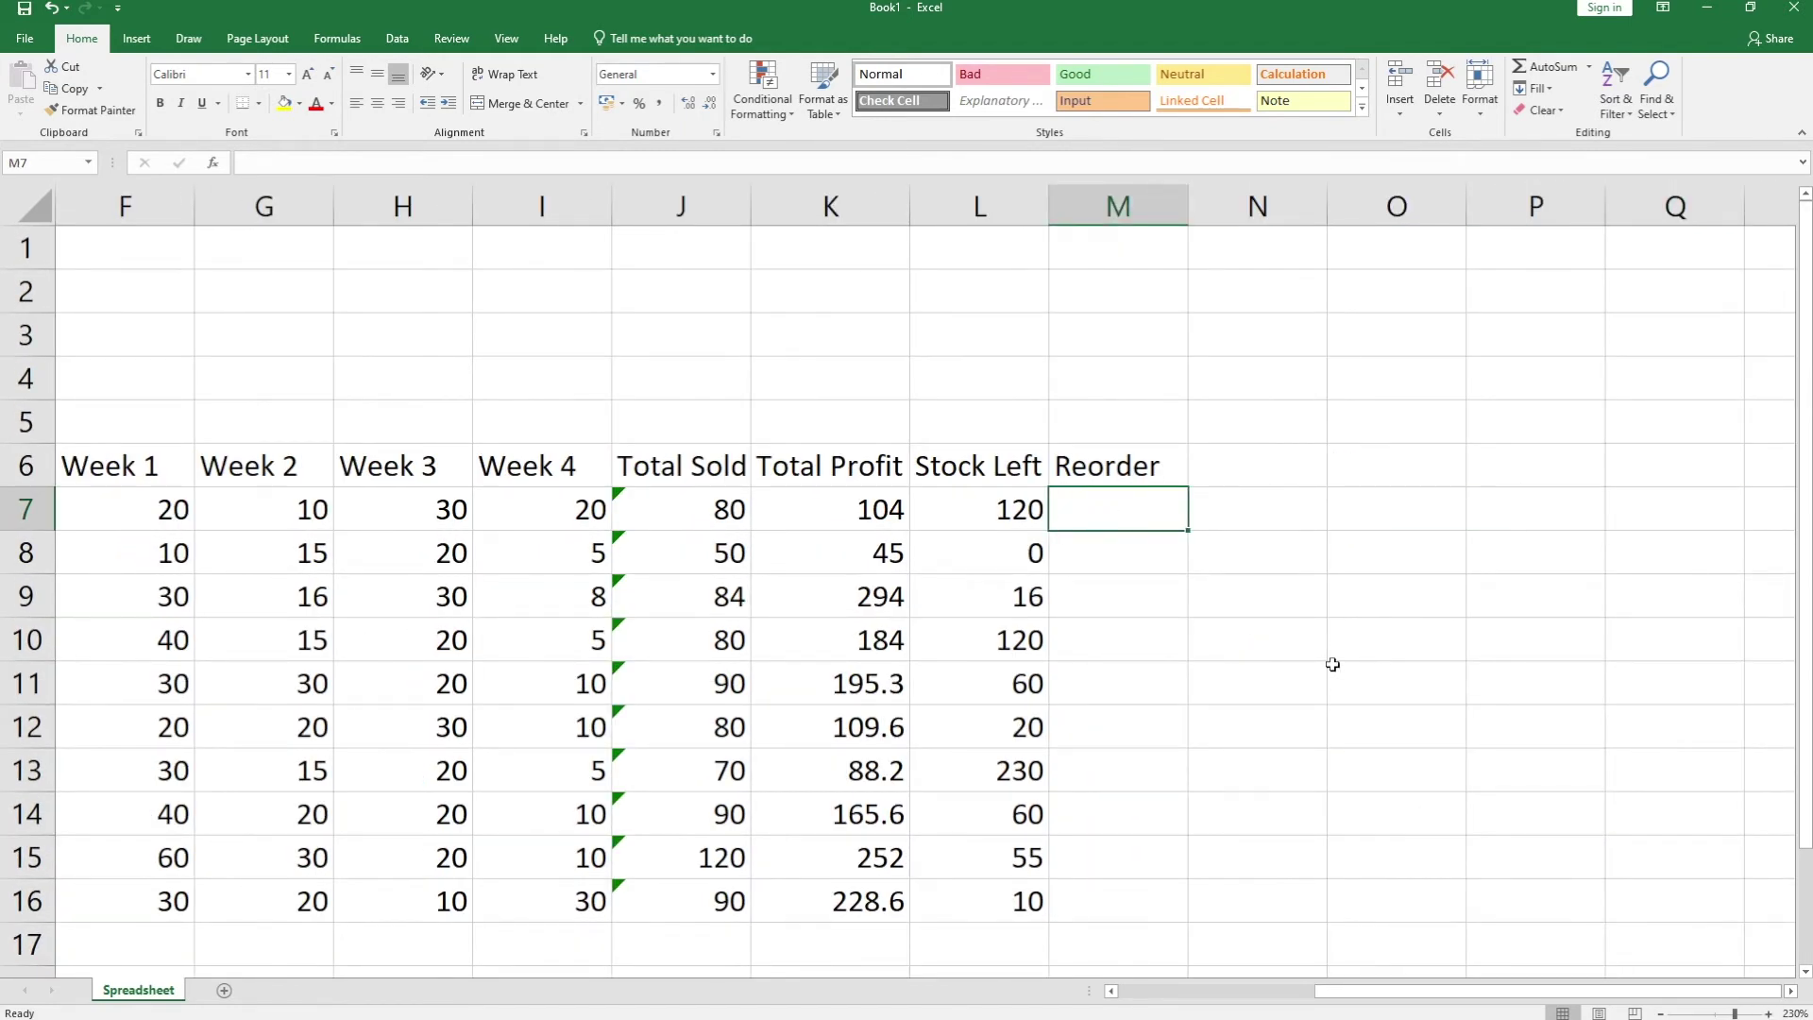
type("=if")
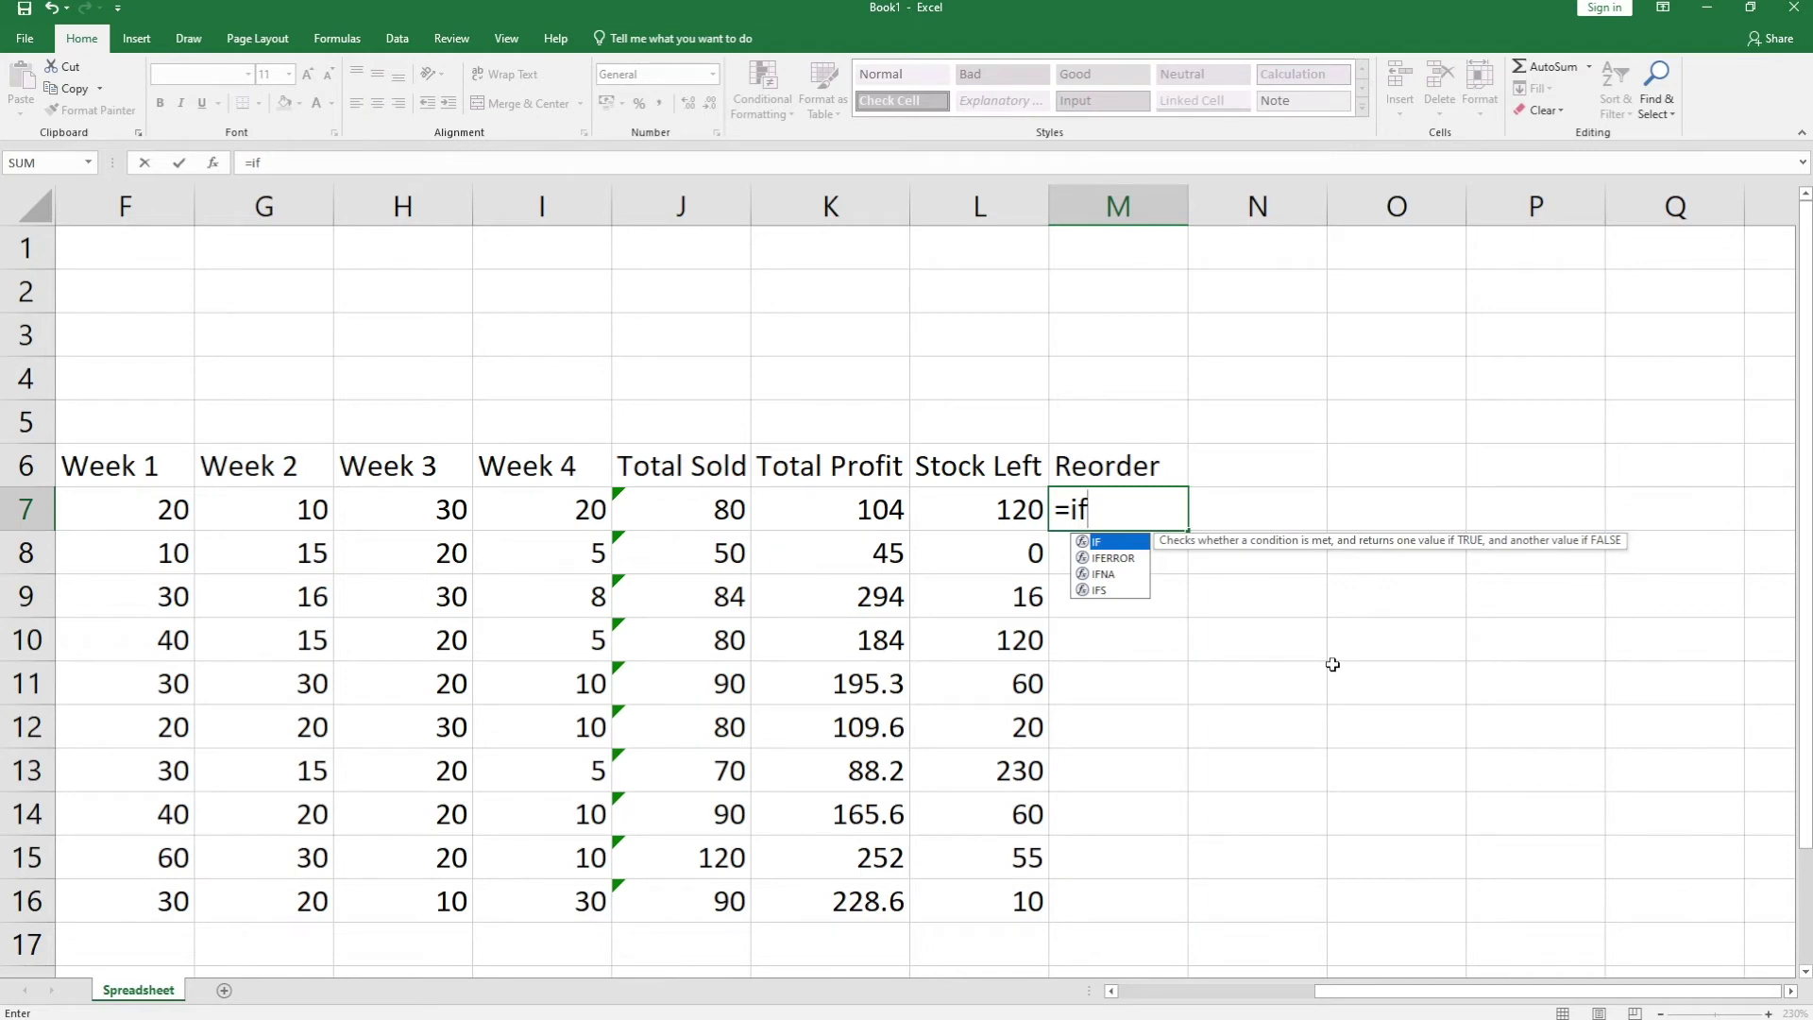
- Complete M7 as =IF(L7<25,"Reorder","Stock OK"), which shows Stock OK
type("(")
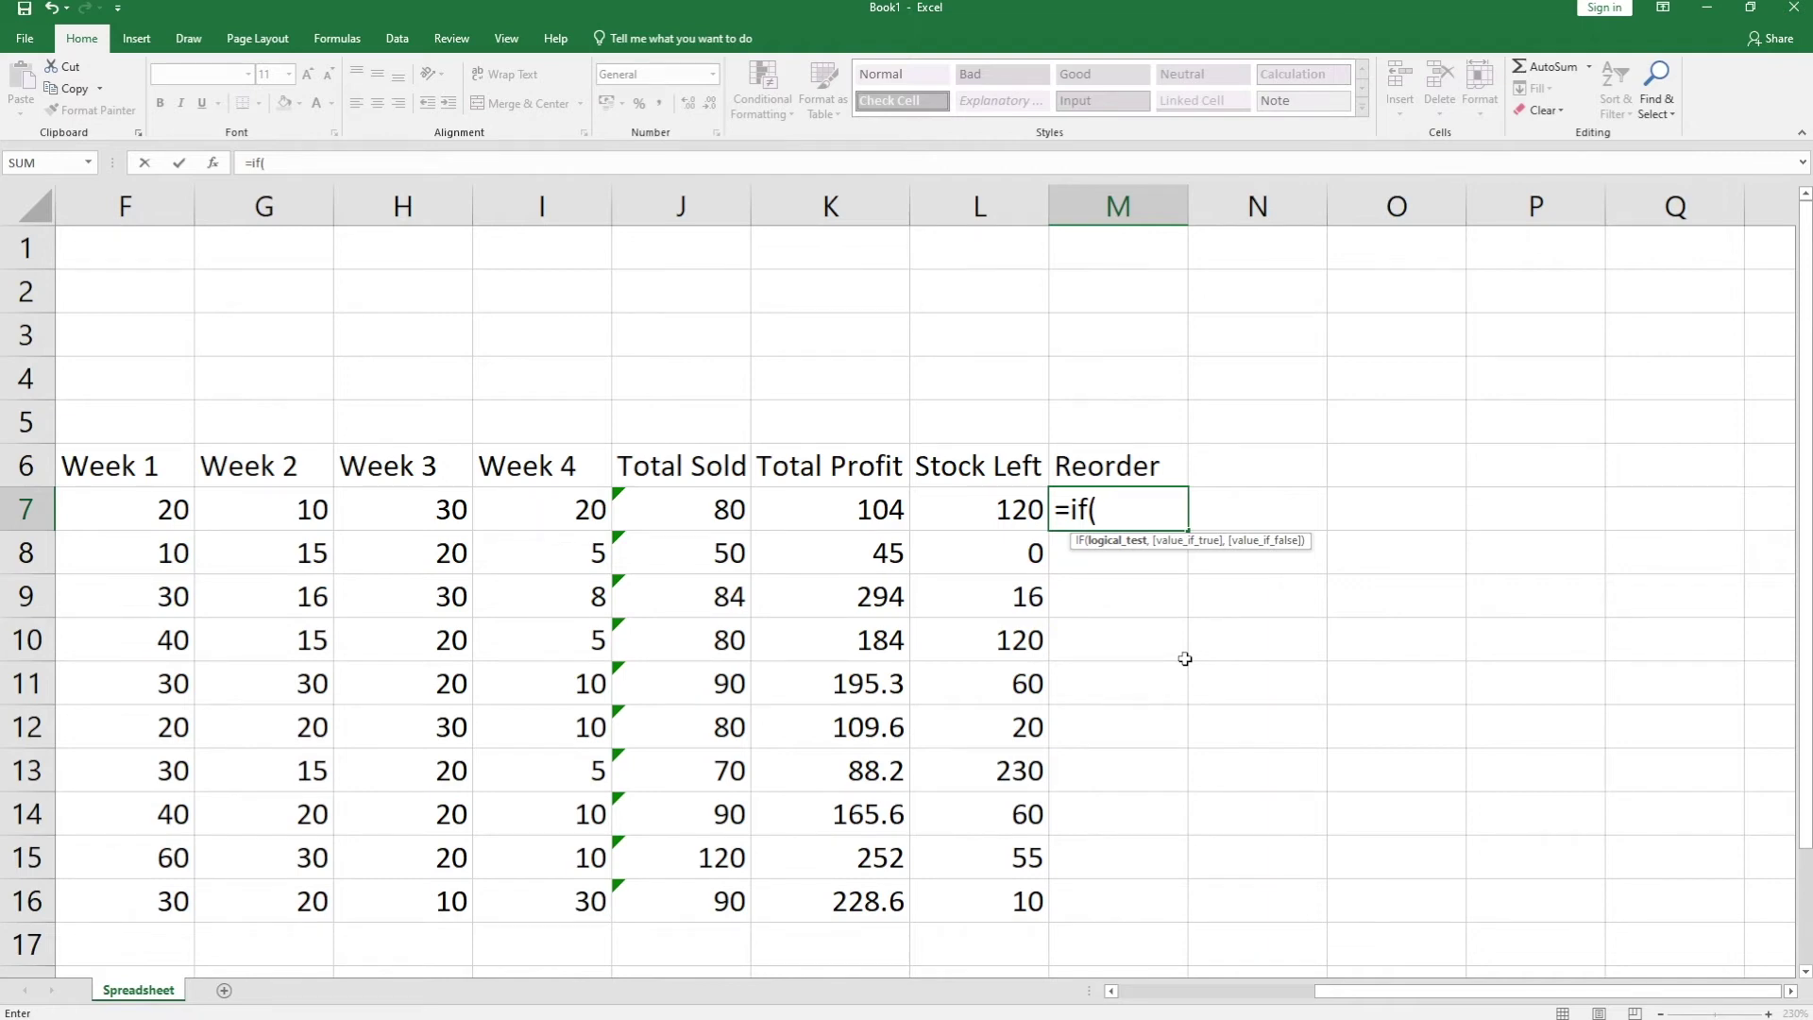
left_click(1027, 506)
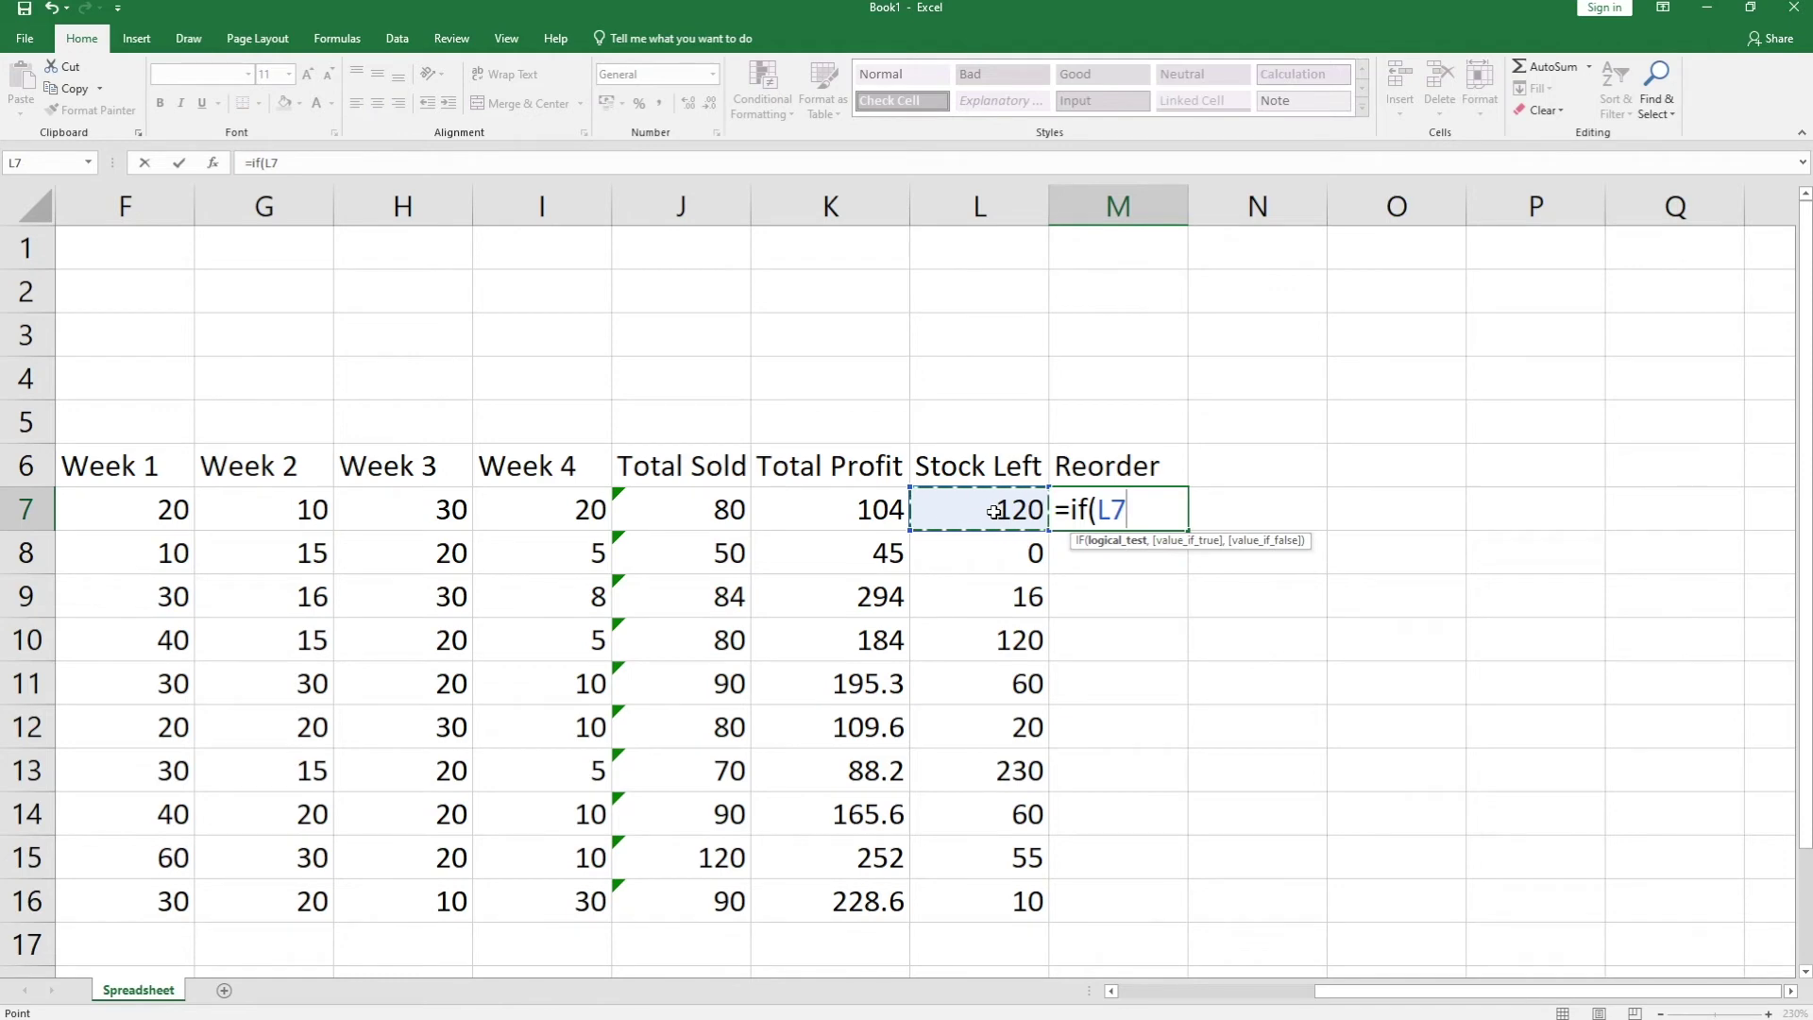
type("<25")
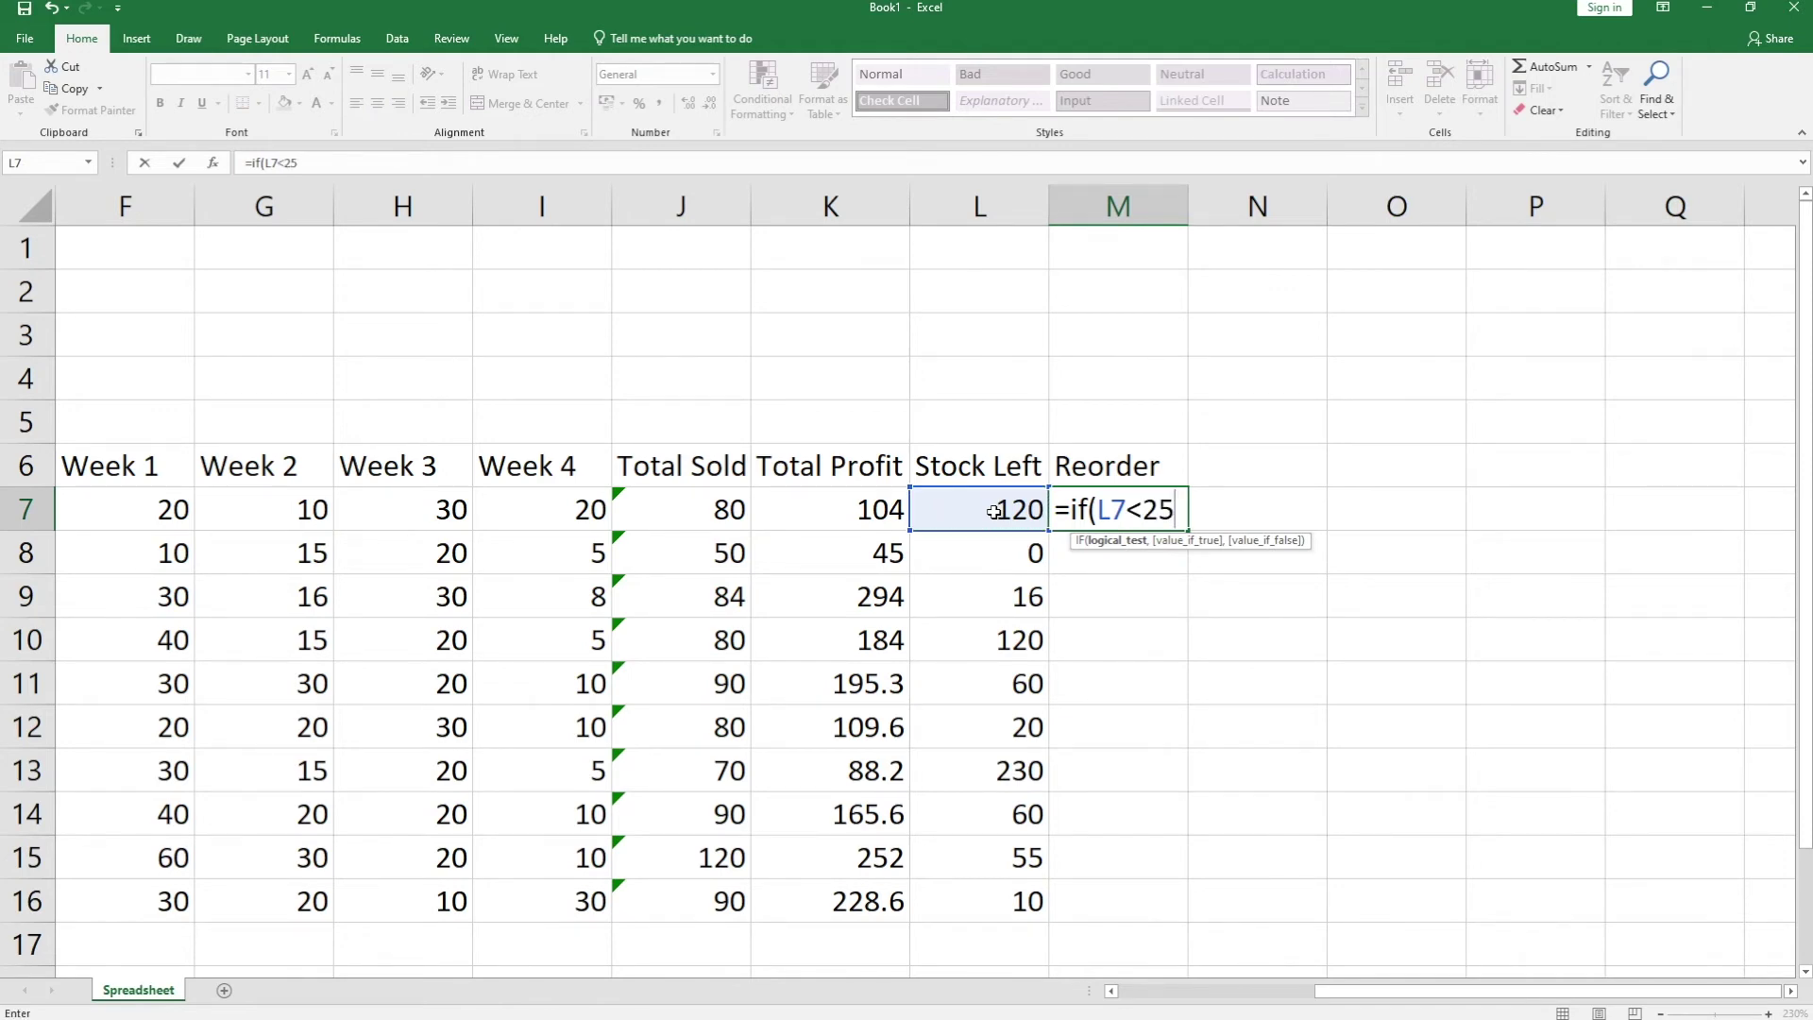
type(",")
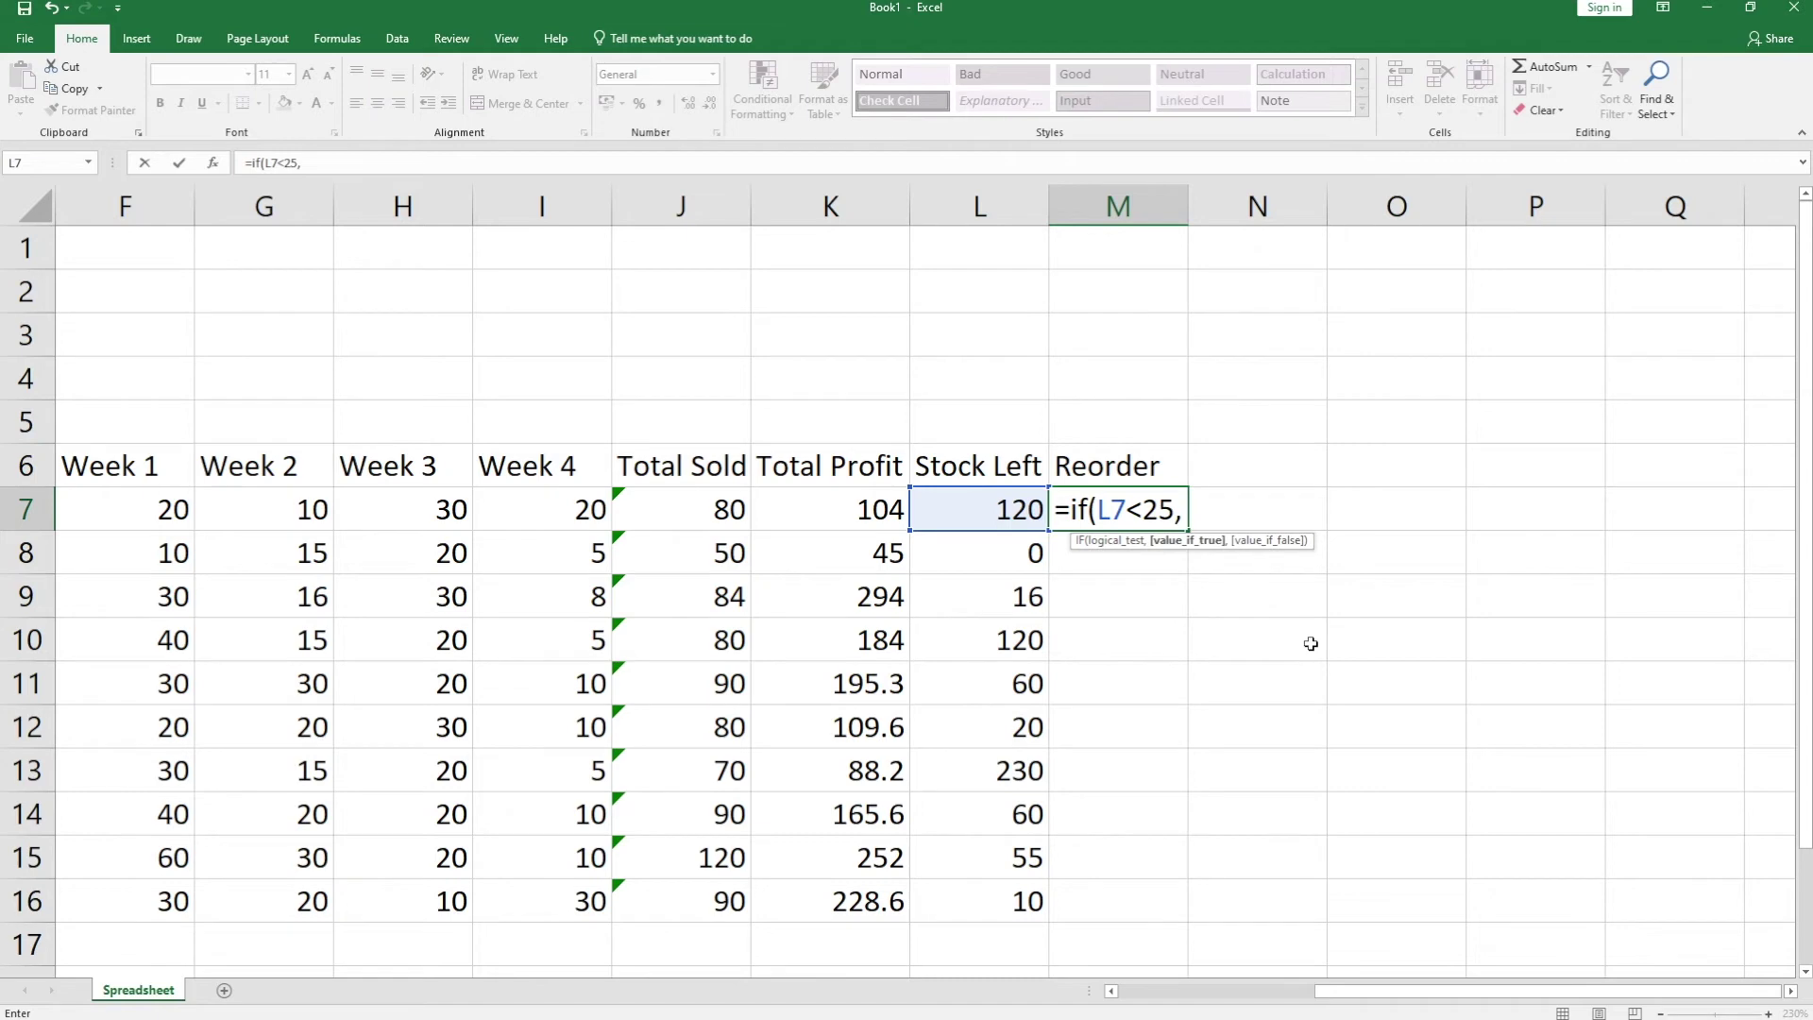
type("\"Reorder")
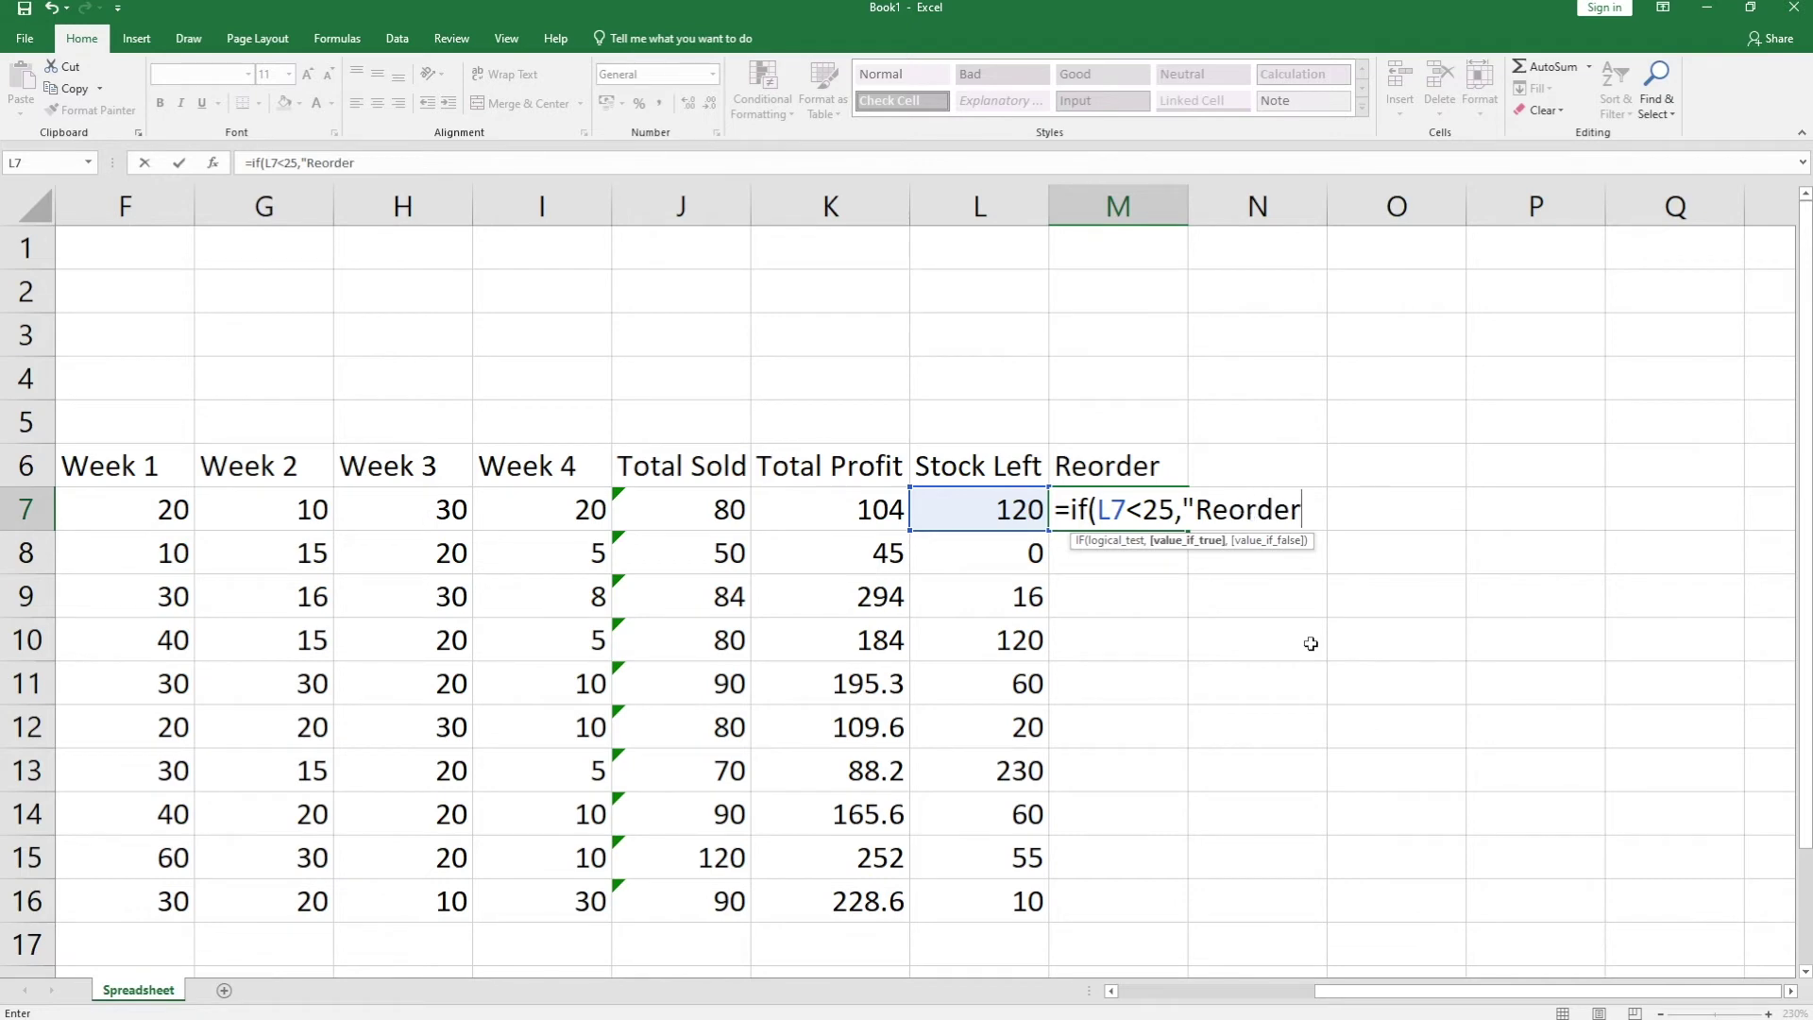
type("\",\"Stock OK")
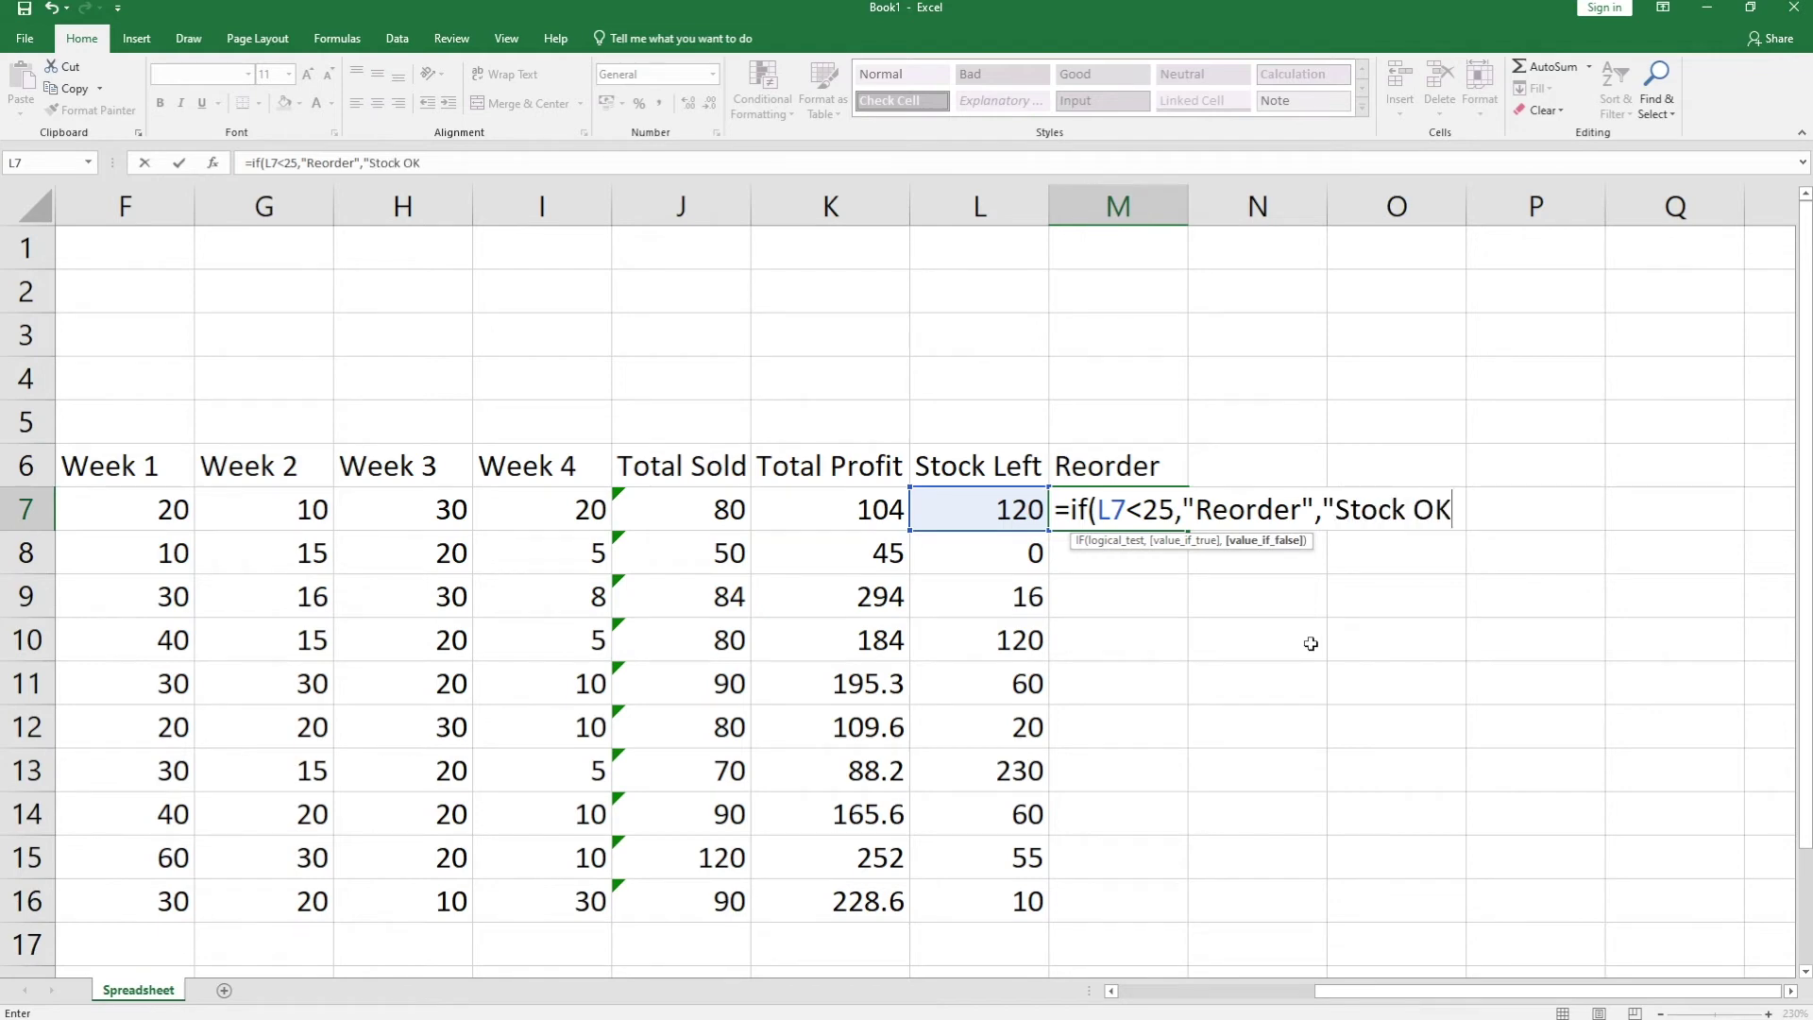
type("\")")
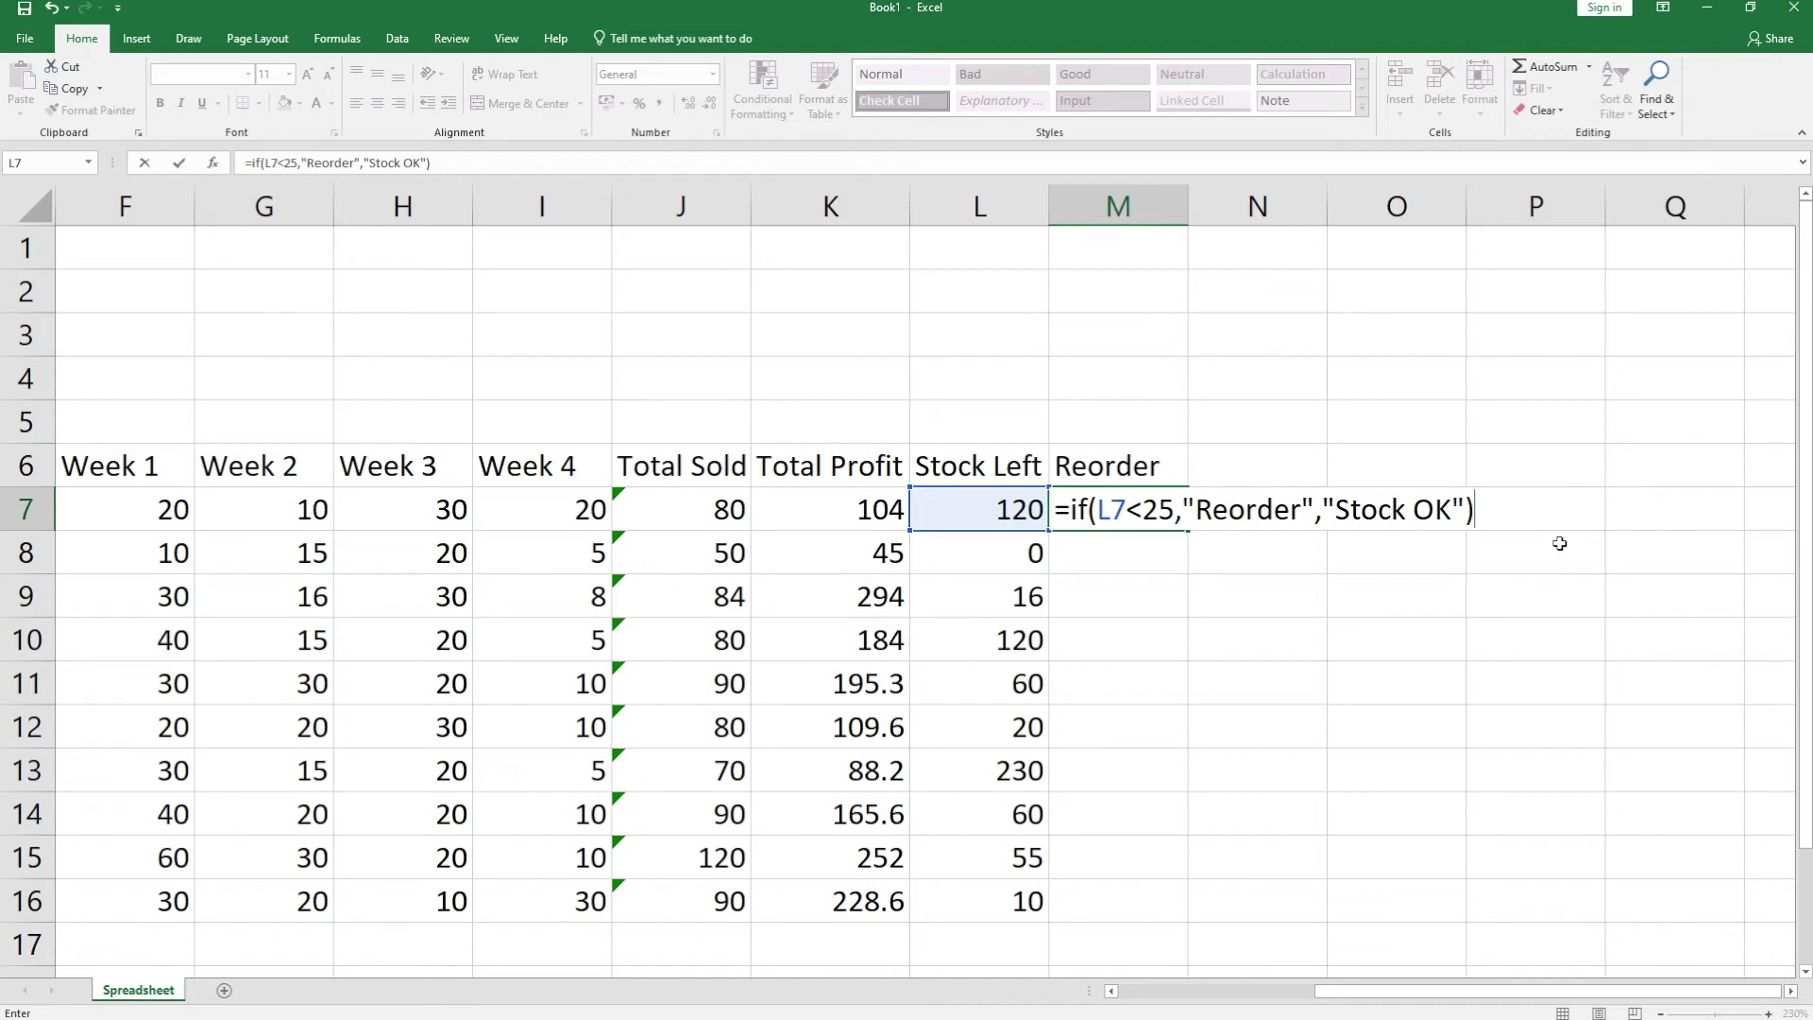
key("Return")
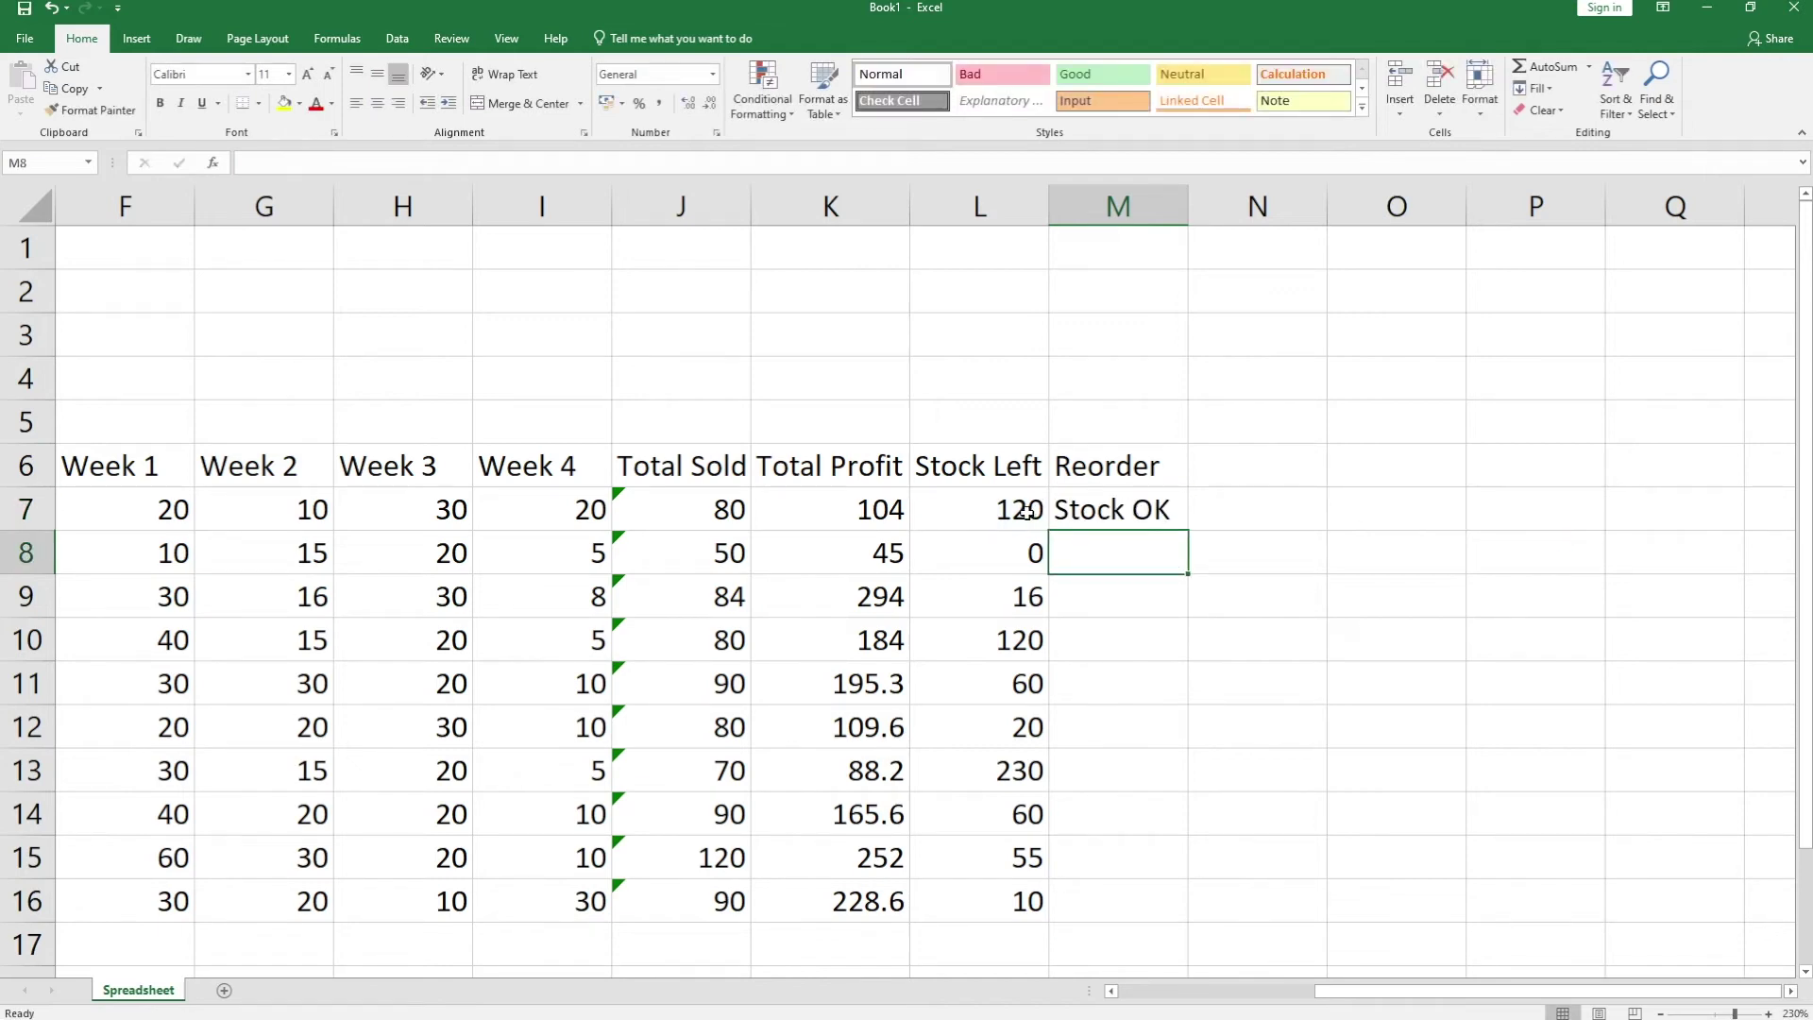
- Copy M7's IF formula down to M16 and check M8's copied reference
left_click(1152, 510)
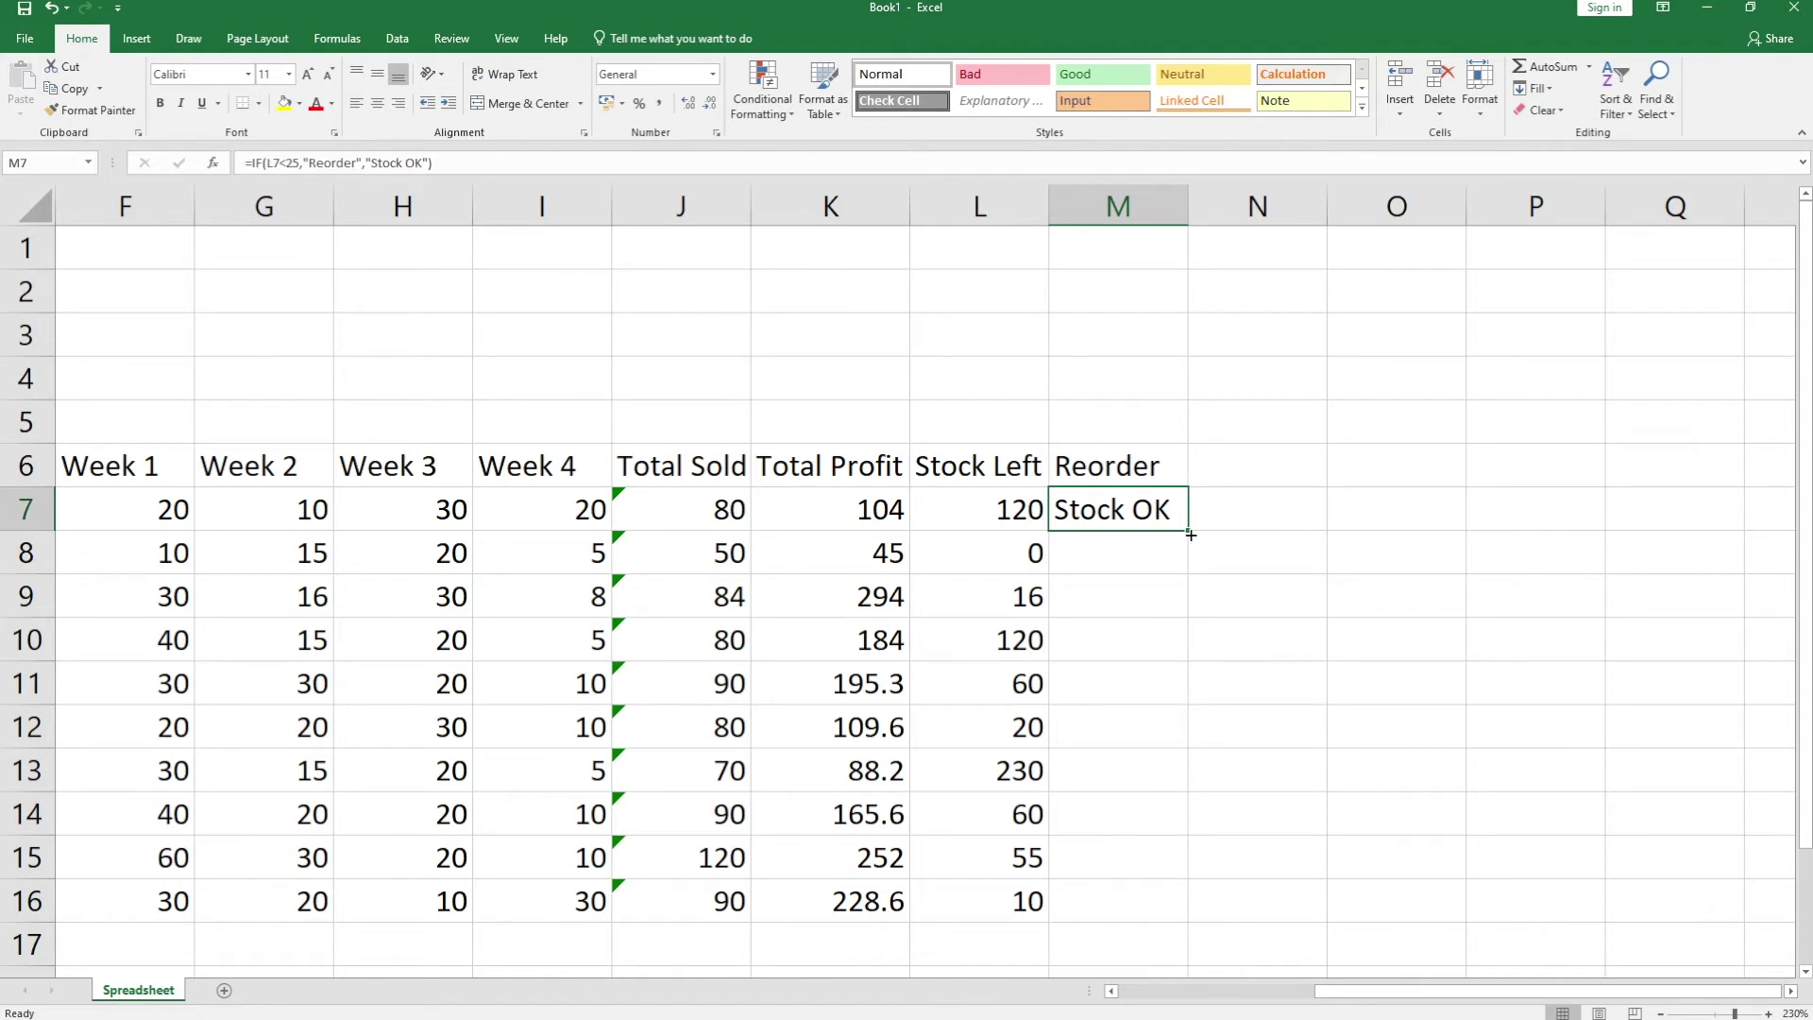
left_click_drag(1190, 534, 1168, 910)
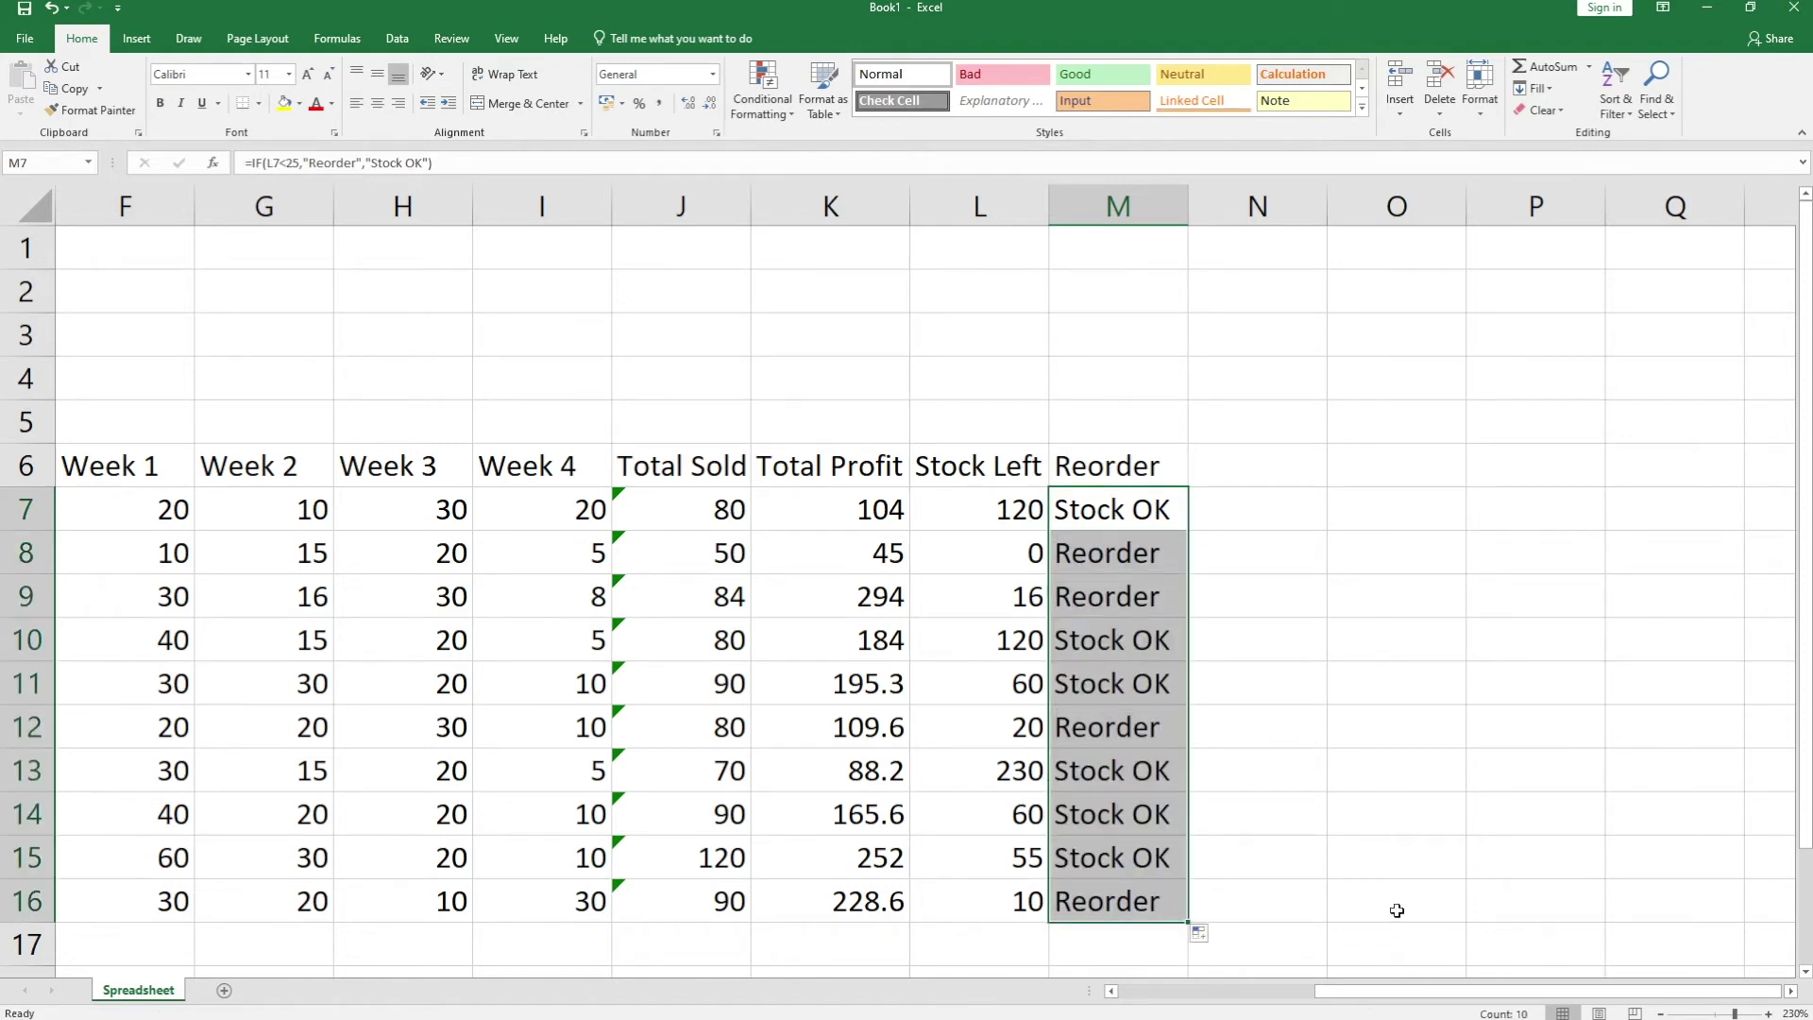
left_click(1106, 553)
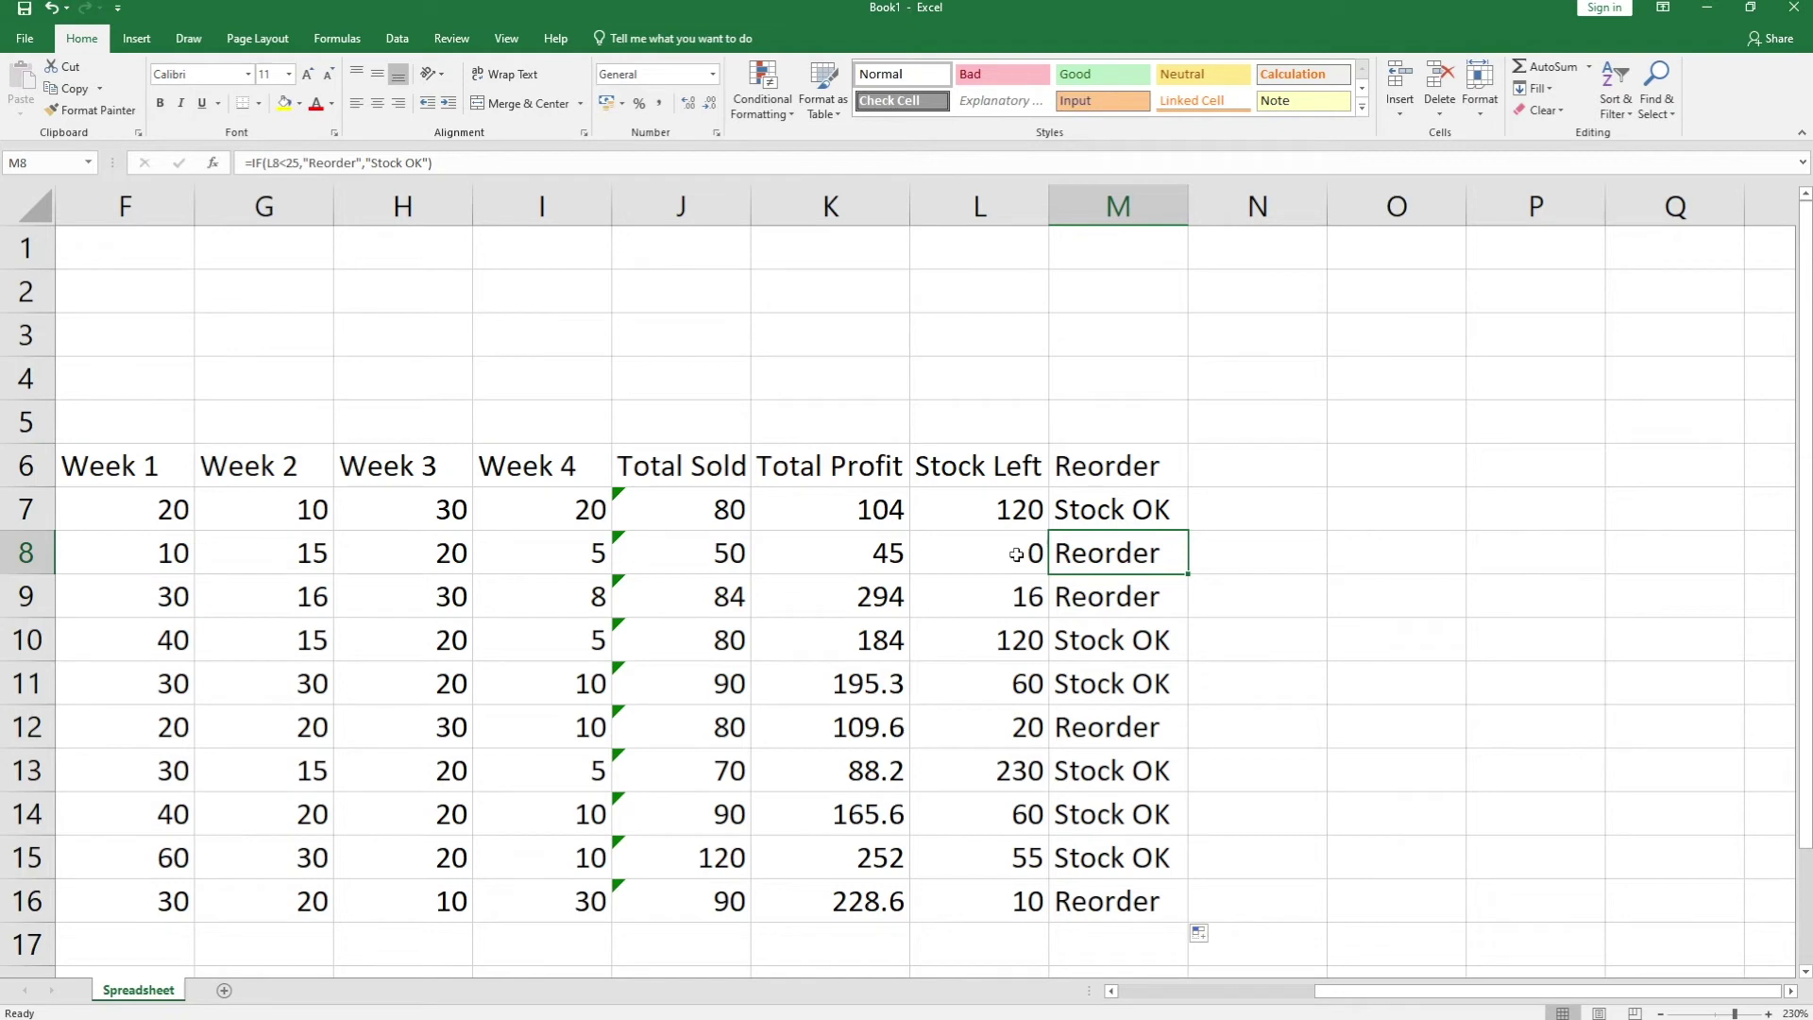
double_click(1134, 551)
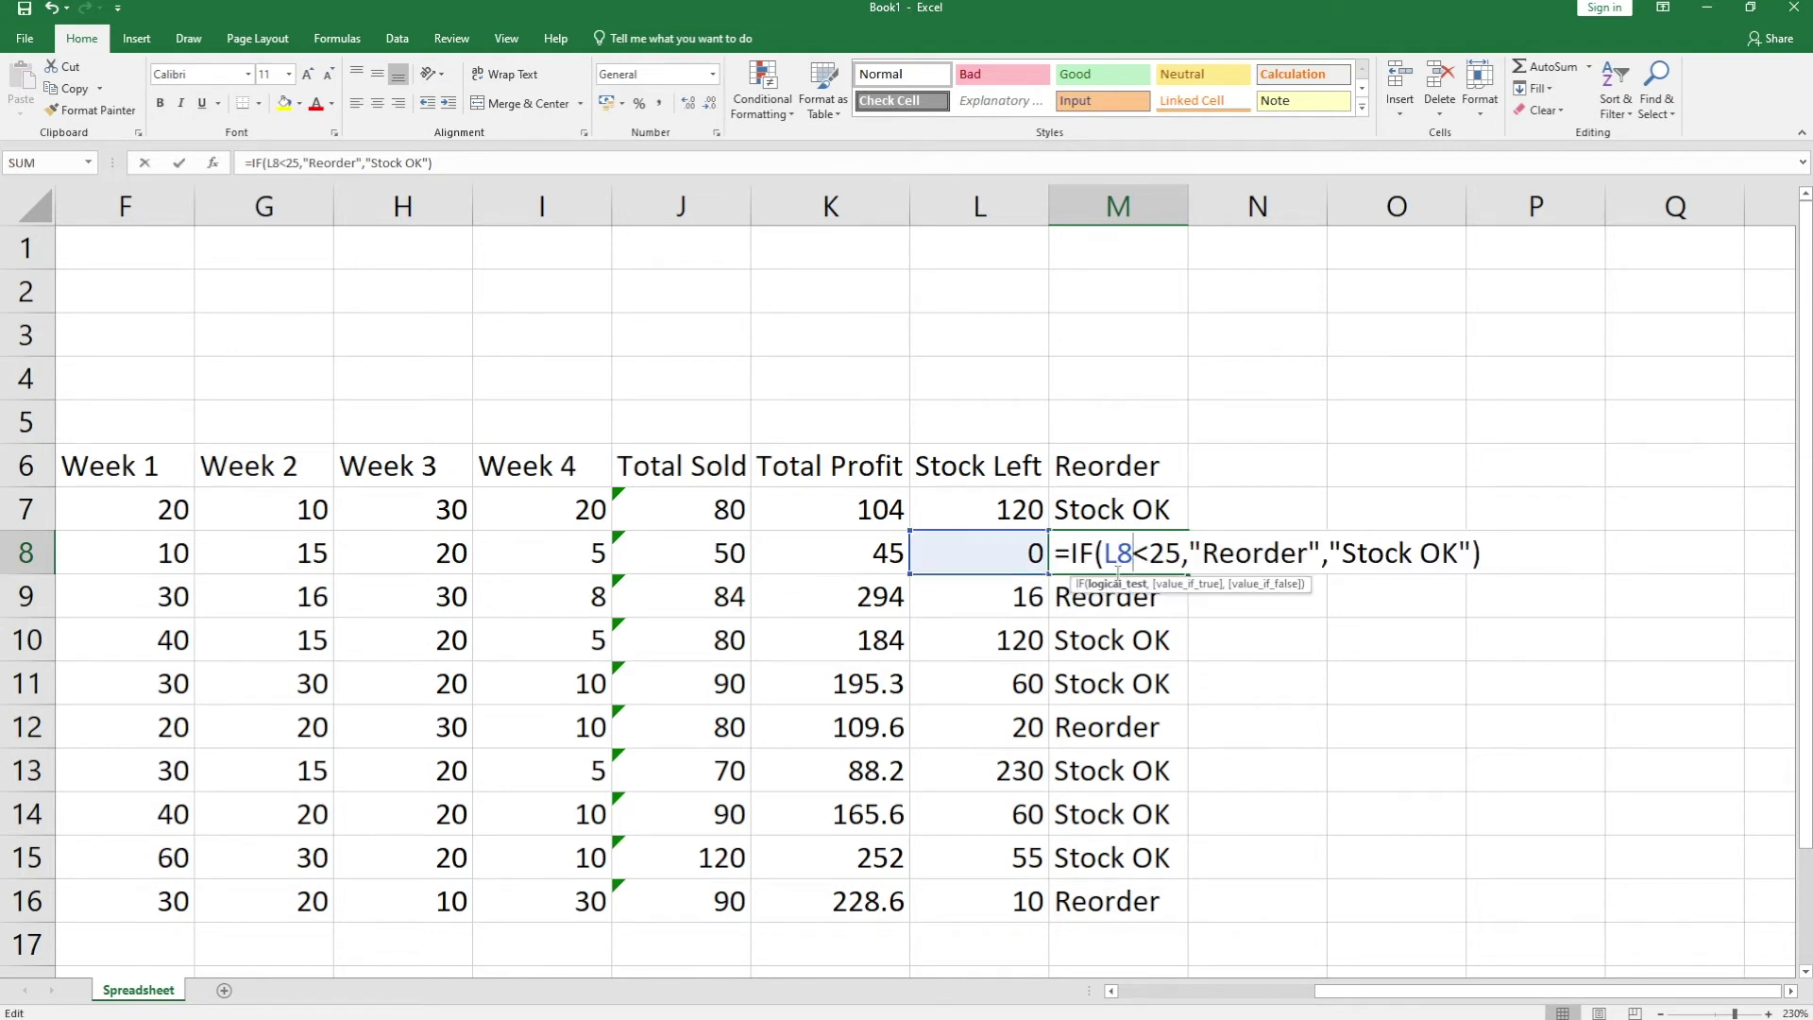
key("Return")
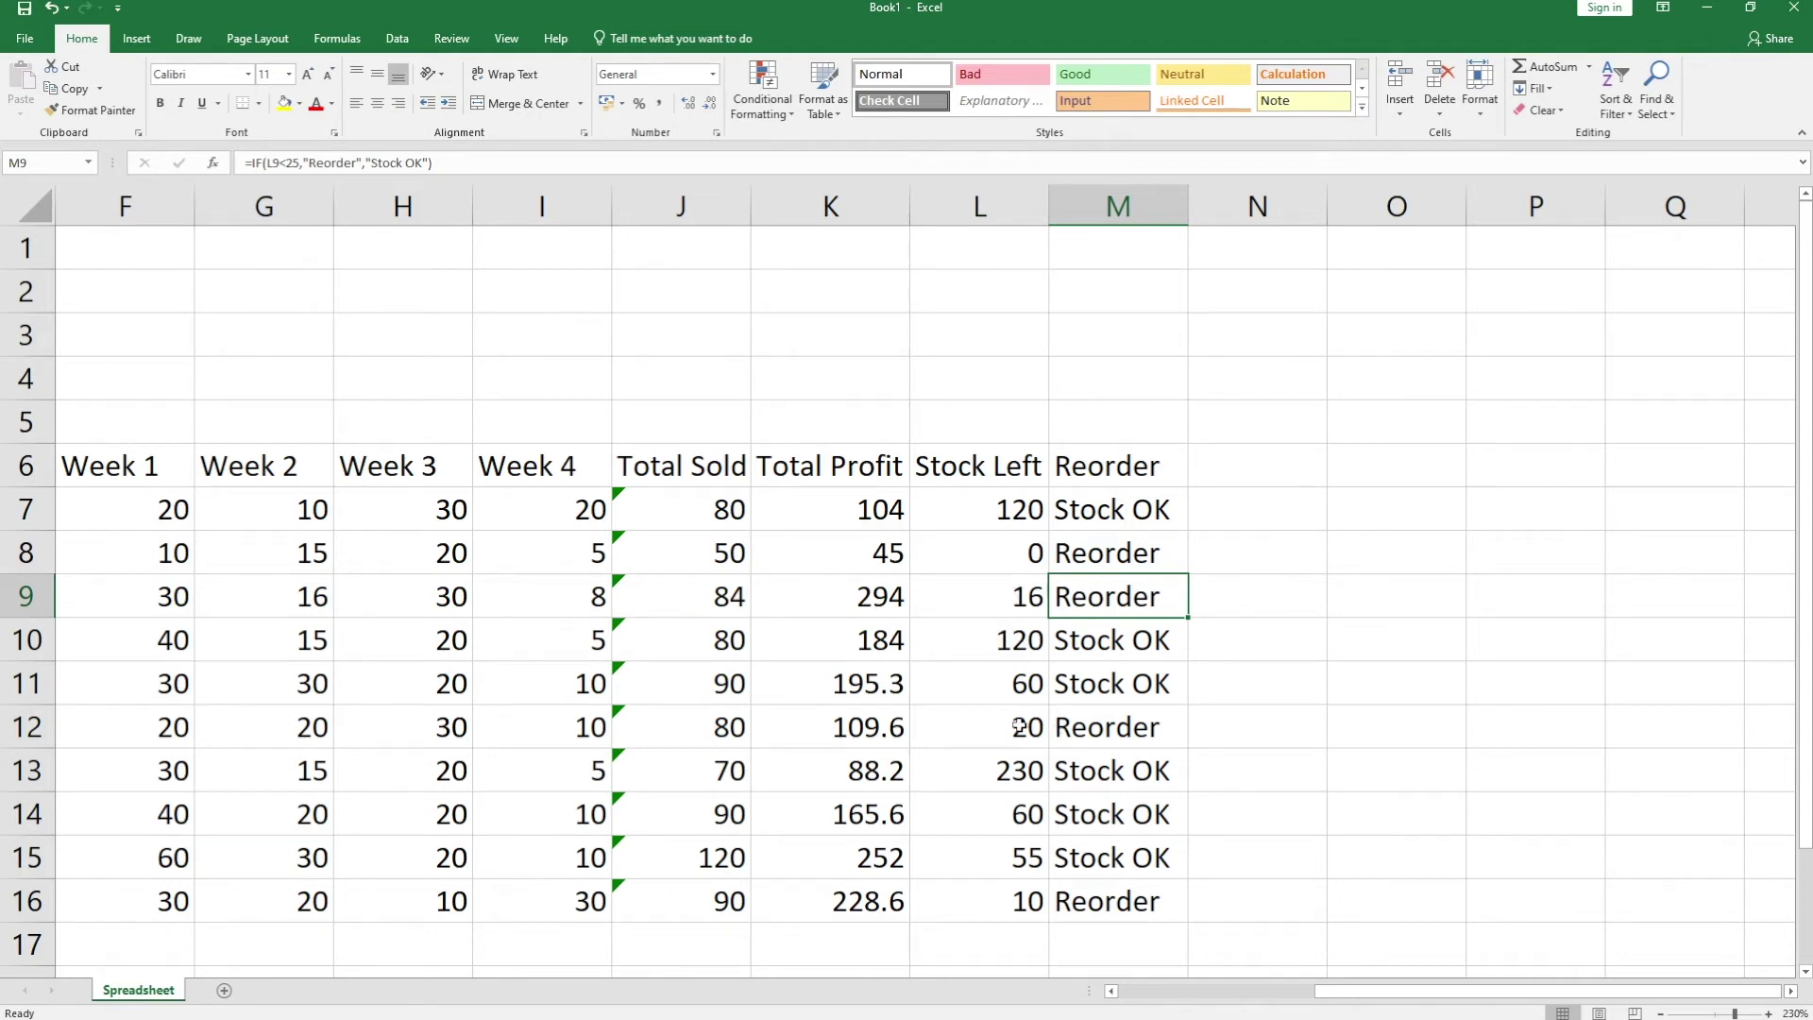
- Review M7's original formula and its less-than-25 condition
left_click(1124, 512)
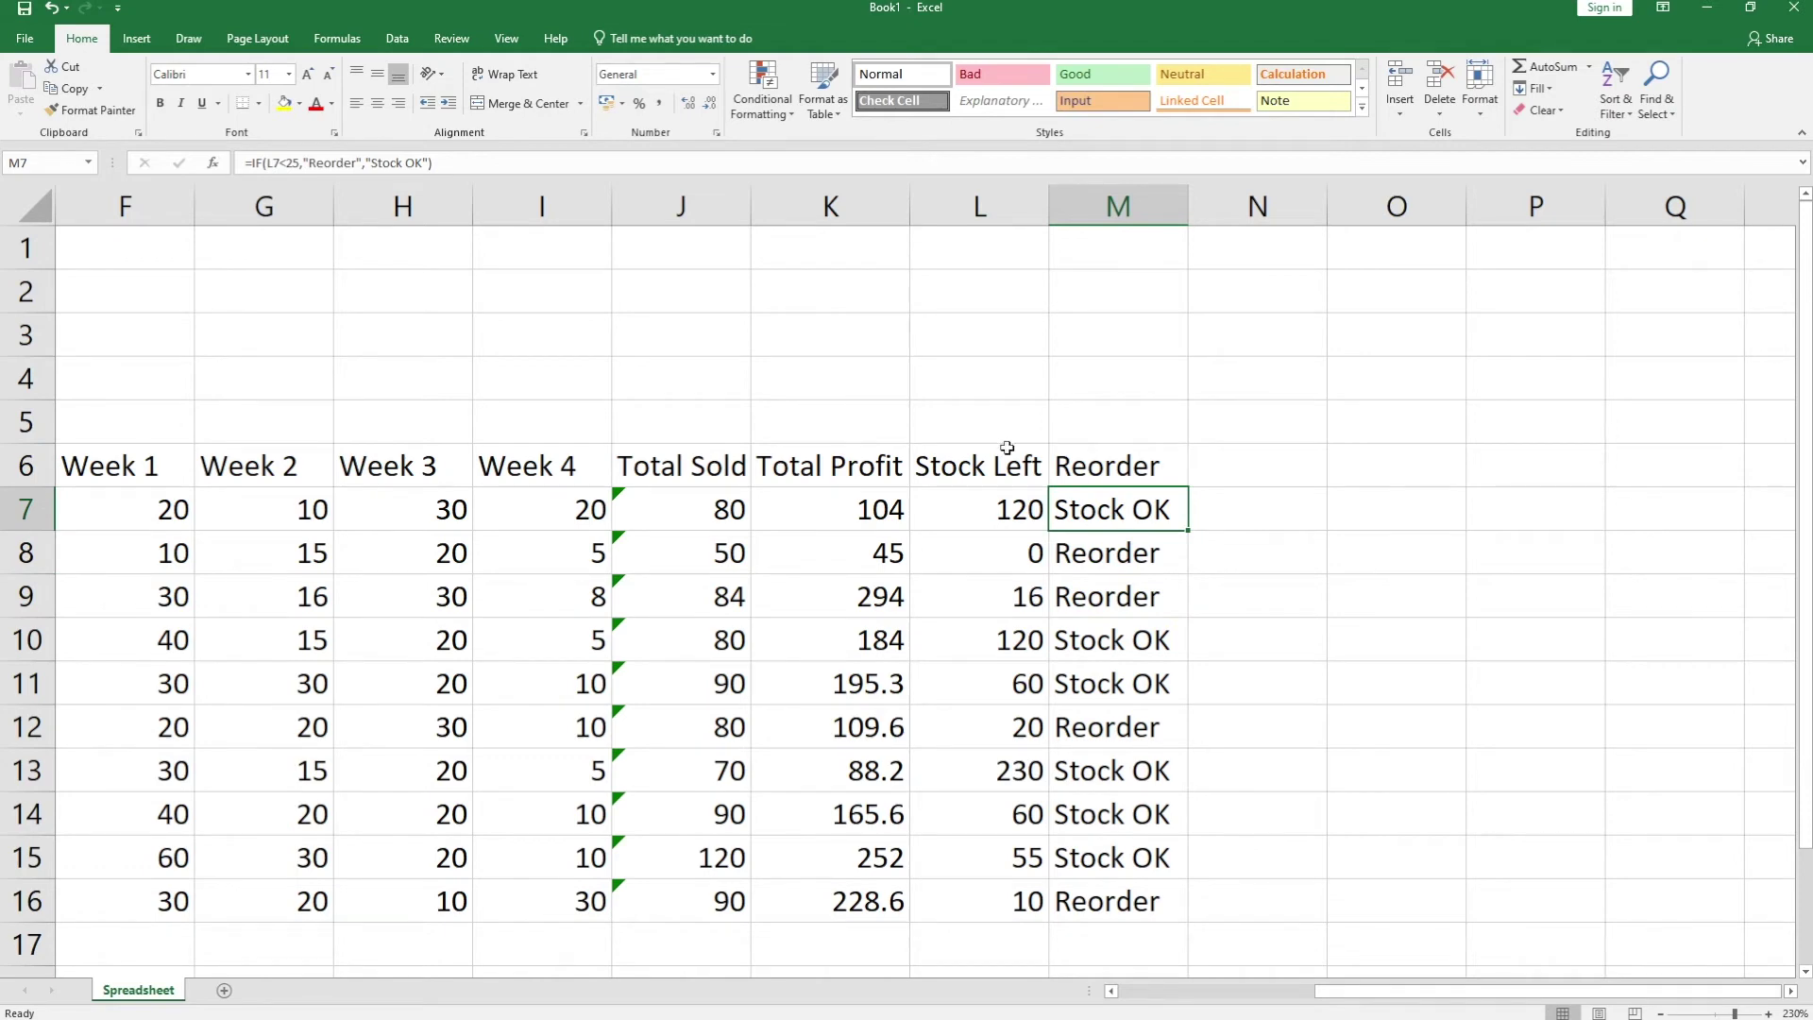
double_click(1077, 493)
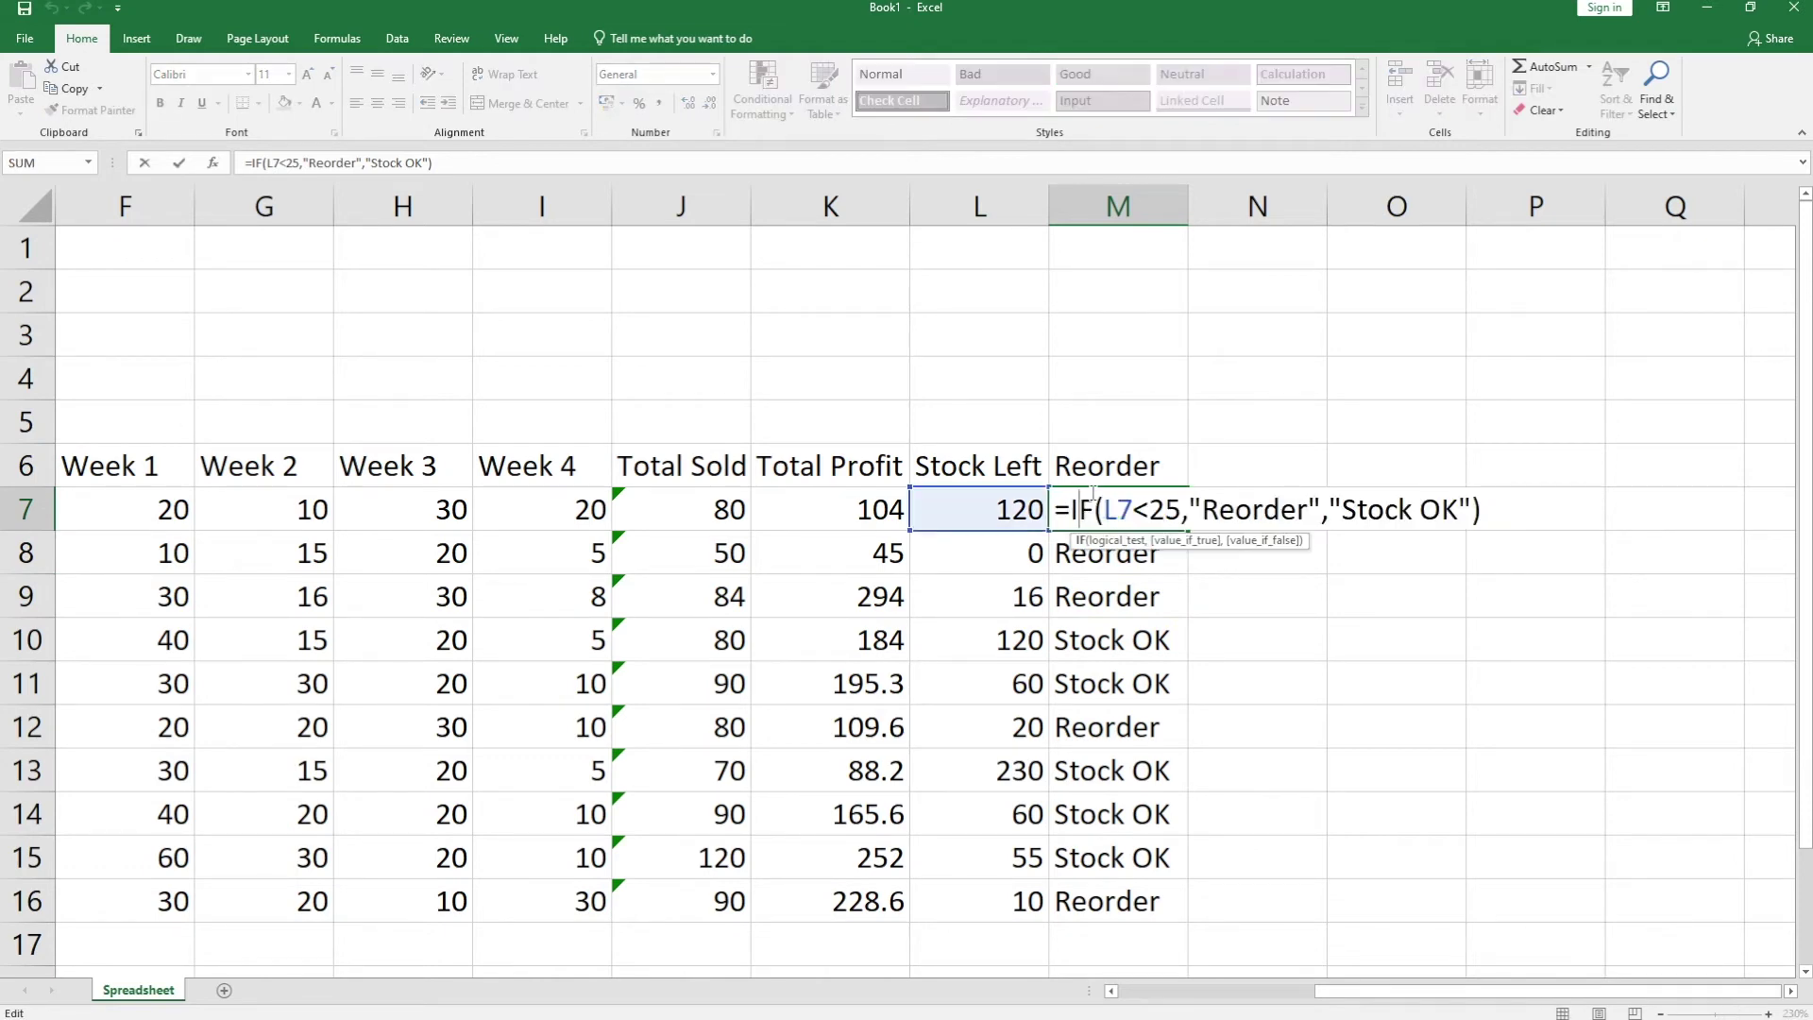
left_click(1142, 510)
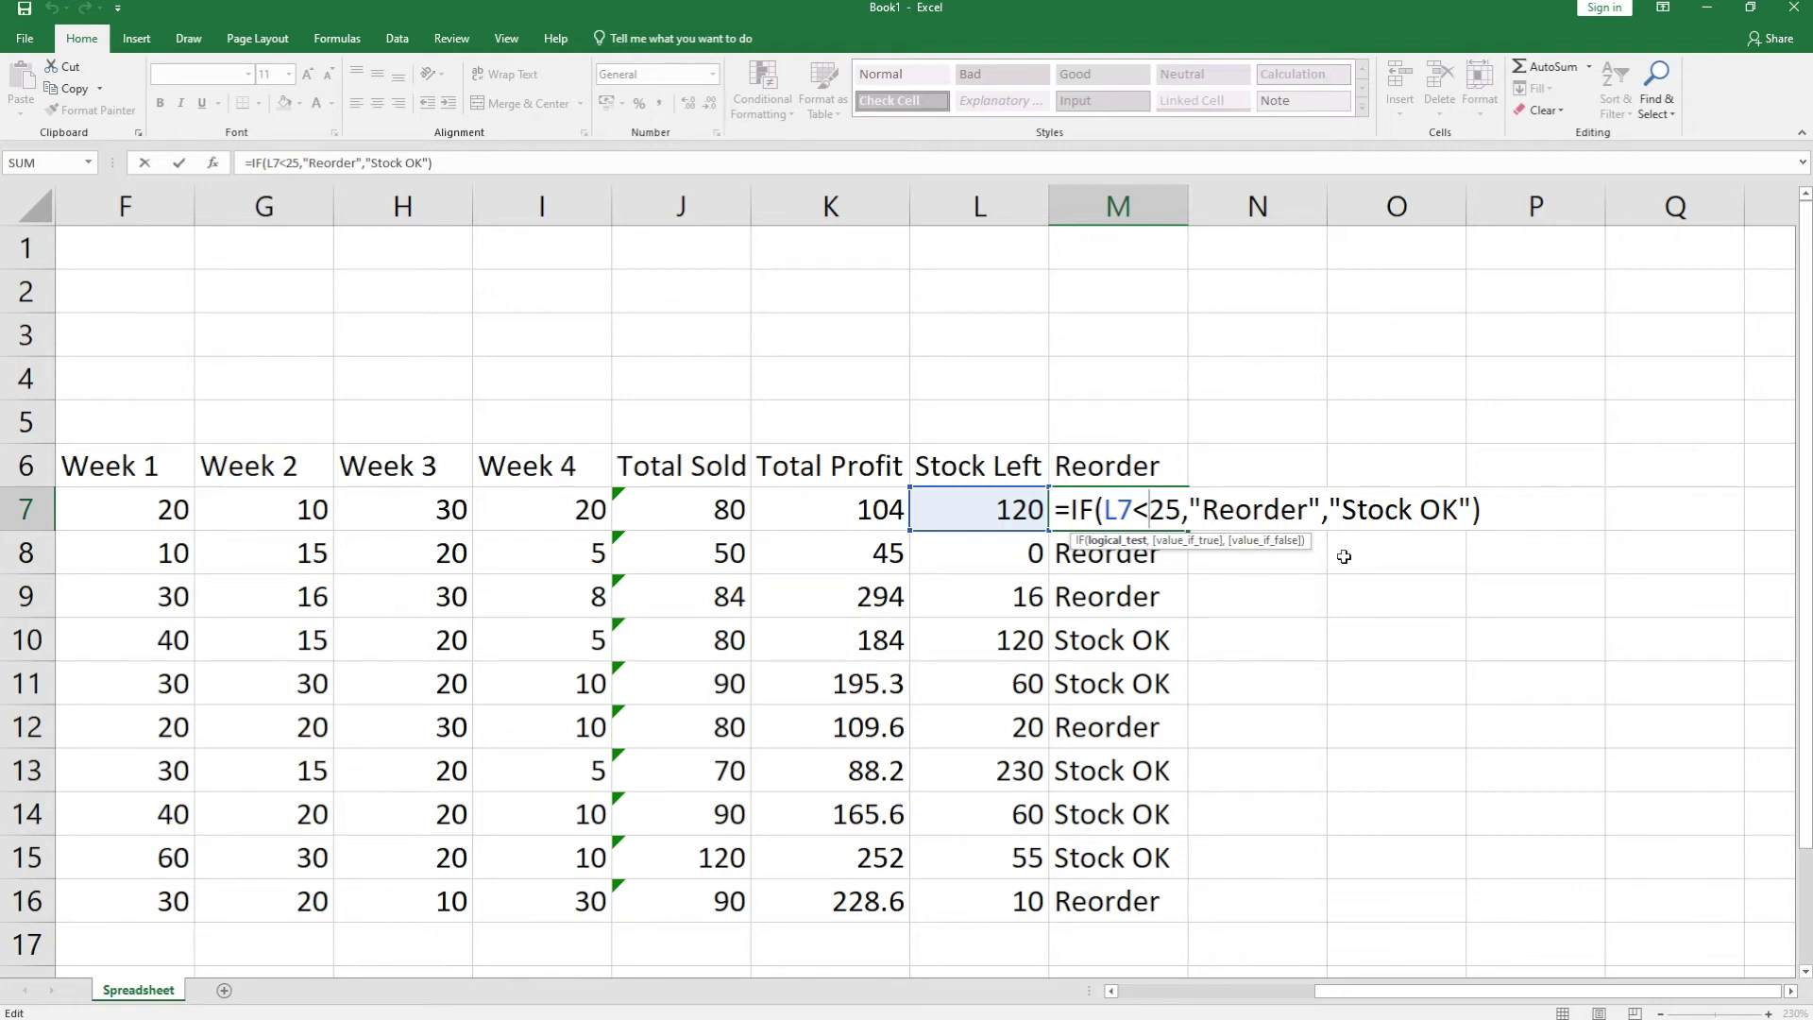
key("Return")
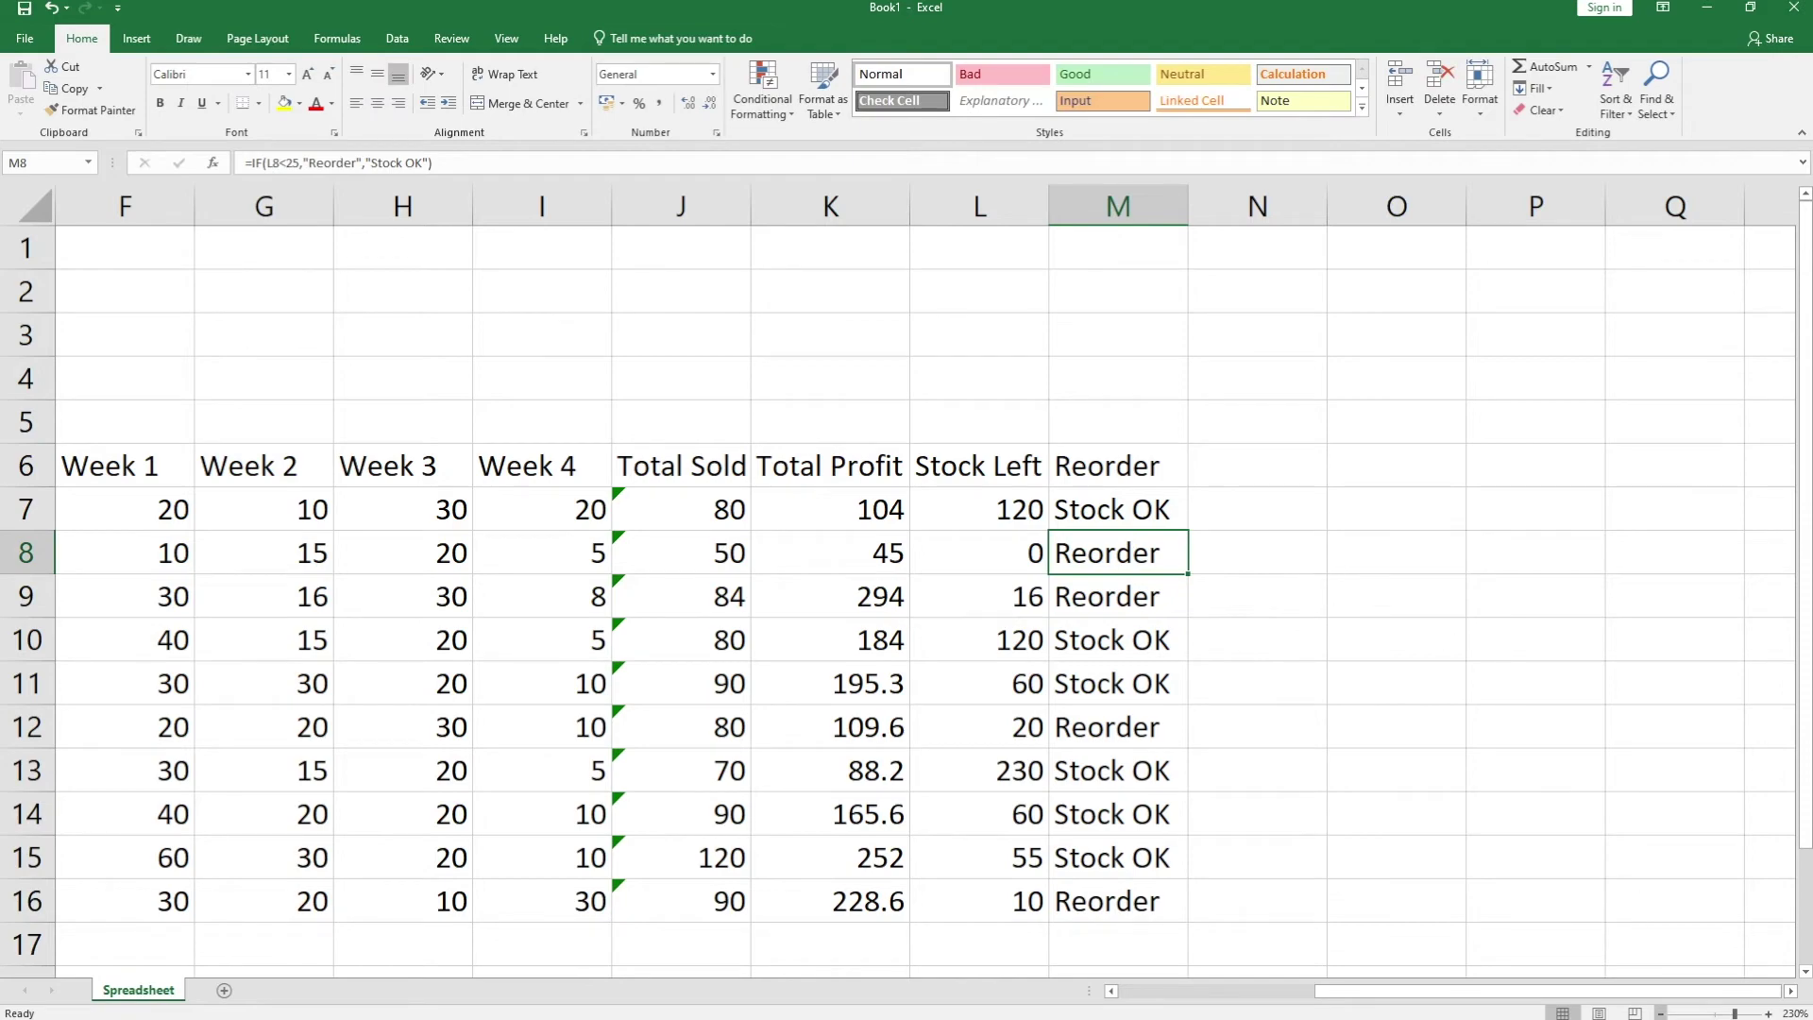
scroll(906, 566, "left", 5)
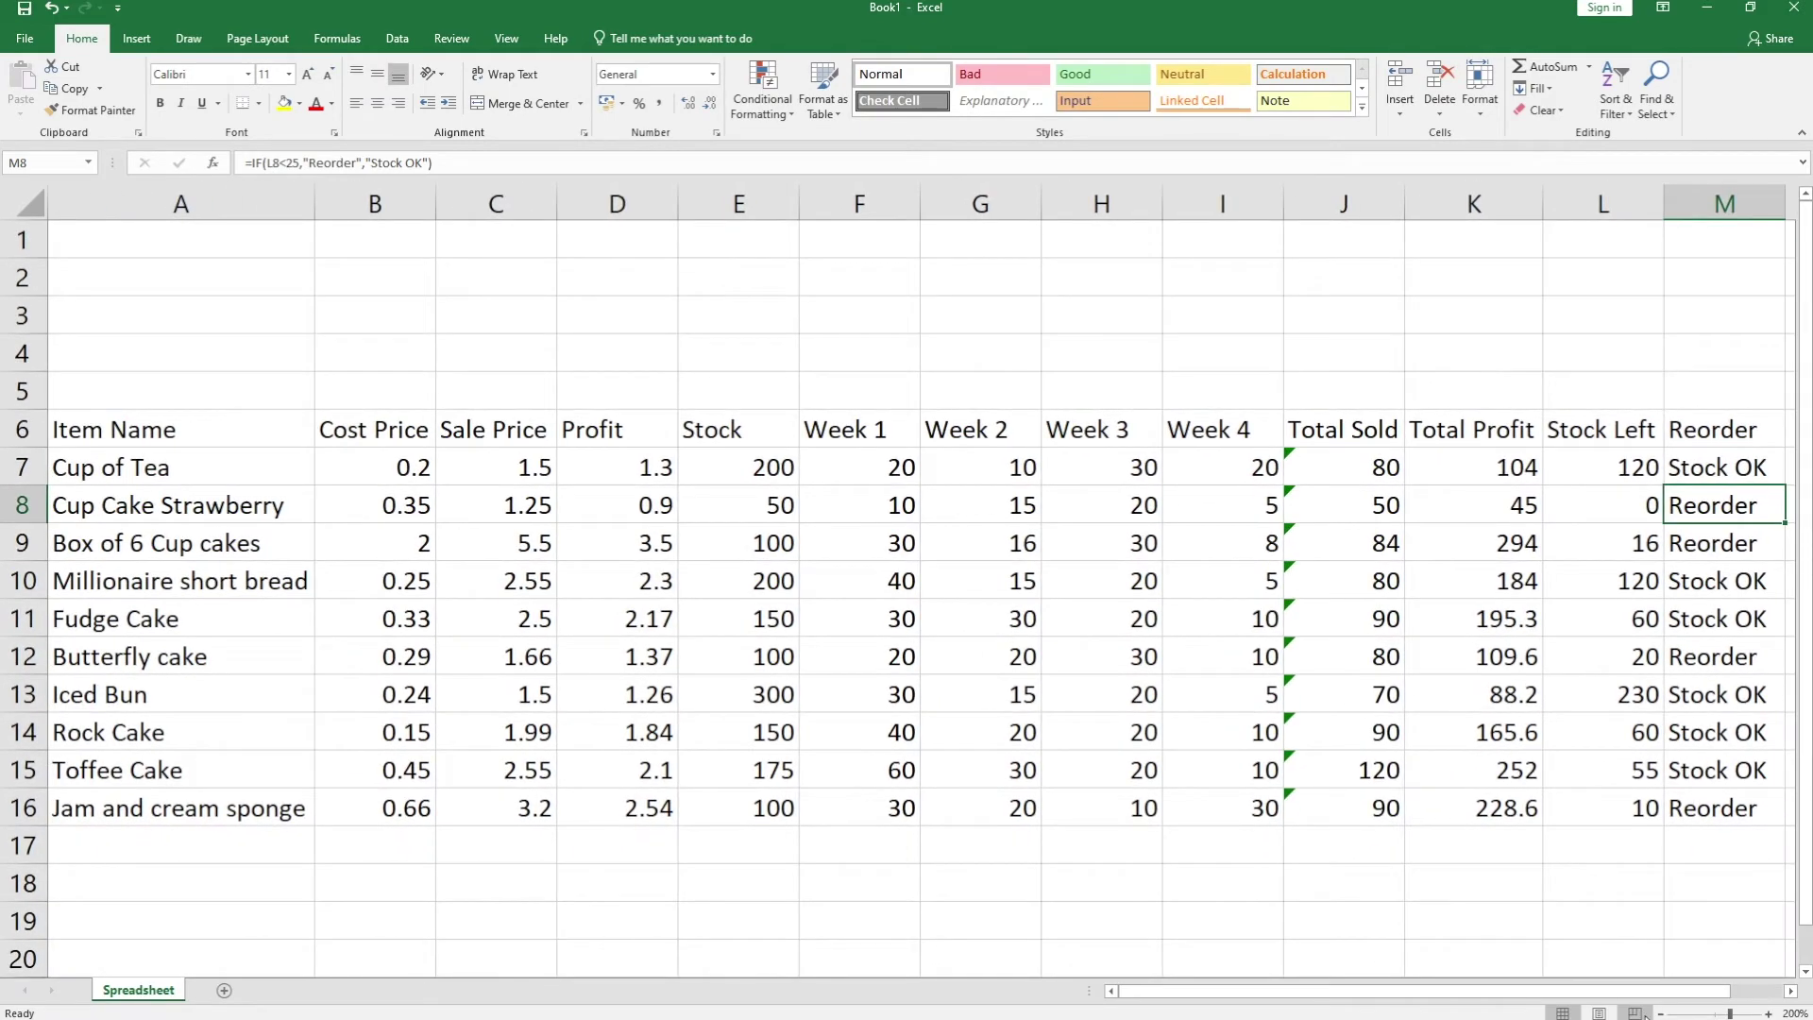
- Zoom out, select the A1:M5 band and bring up the Fill Color palette
left_click(1660, 1013)
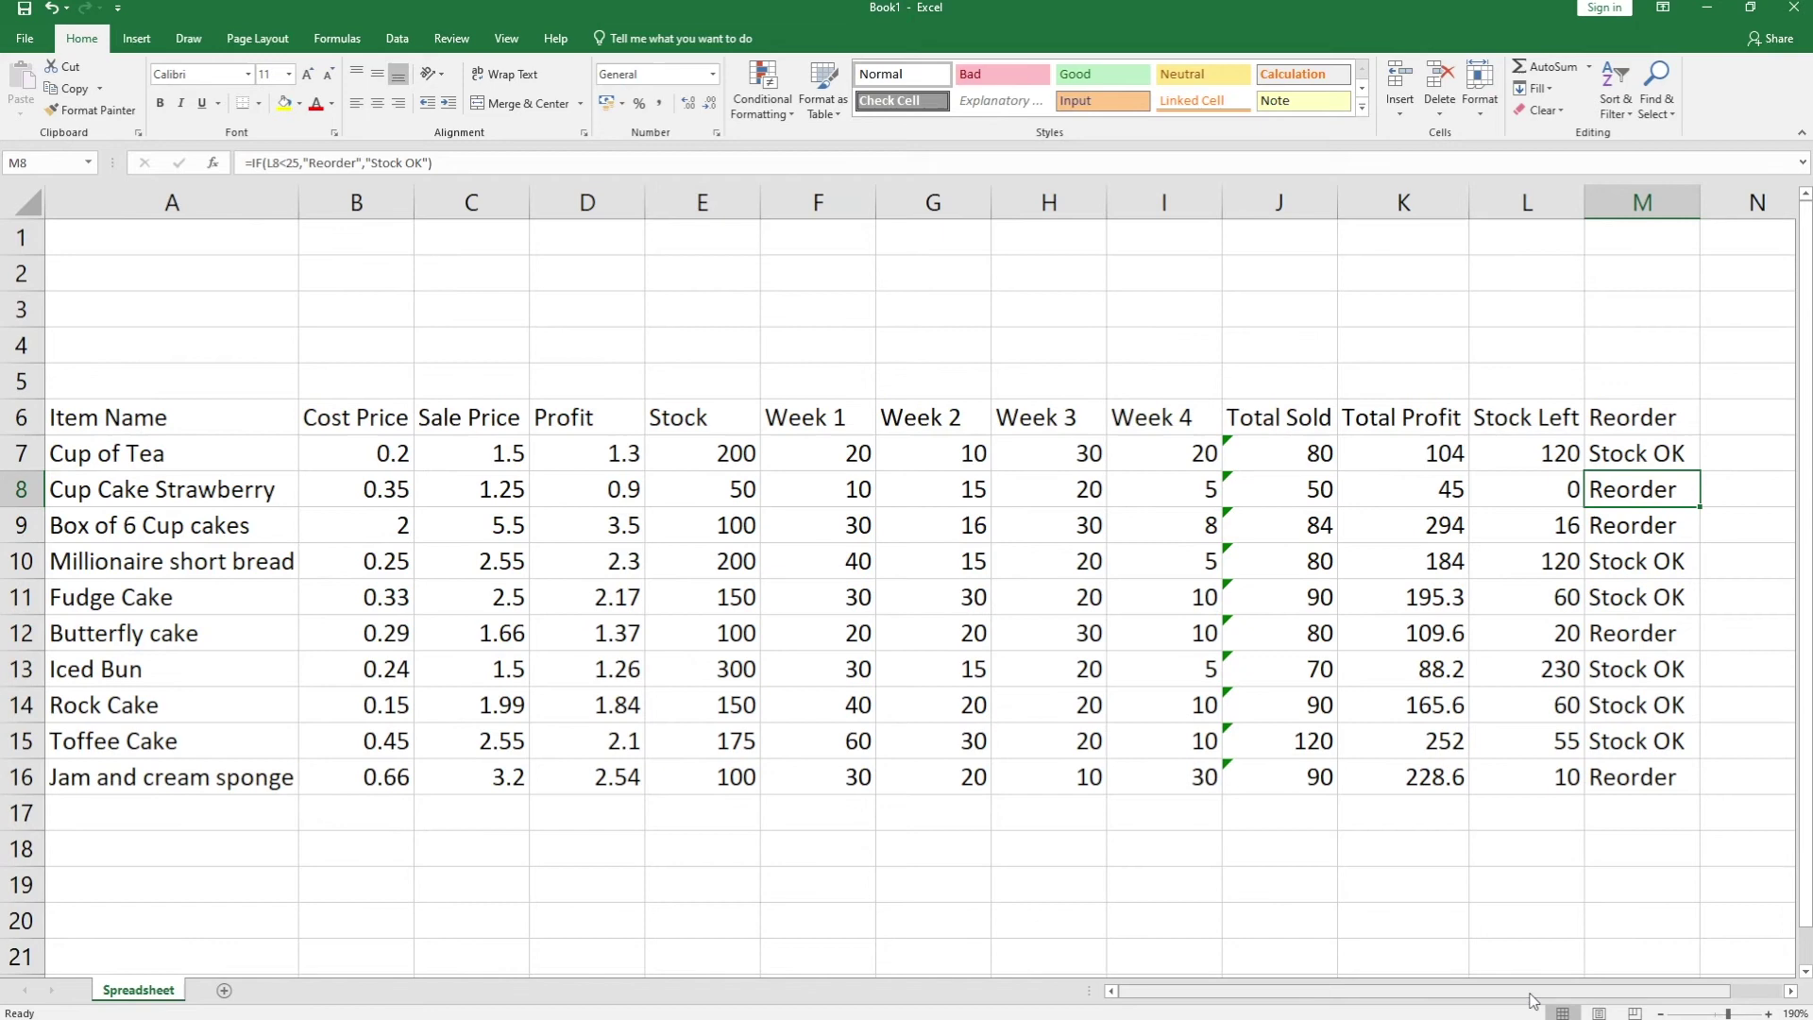
left_click(1483, 898)
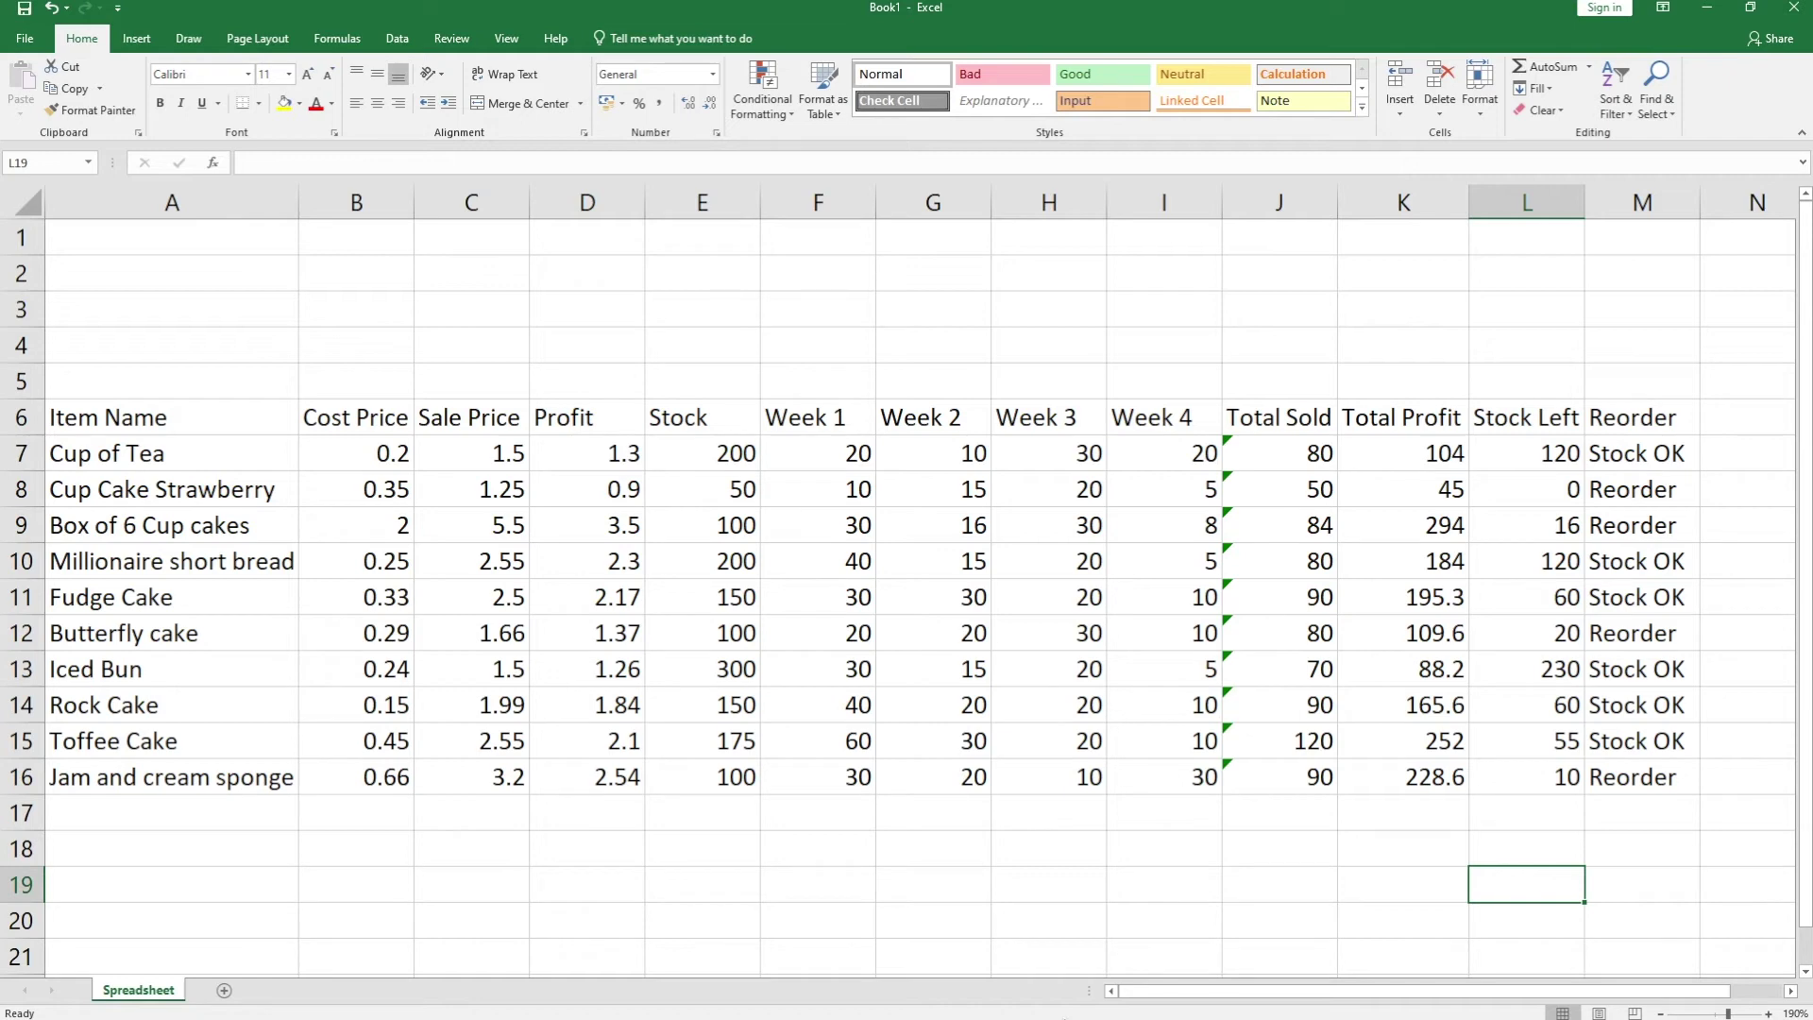
left_click(133, 242)
left_click_drag(132, 242, 1646, 375)
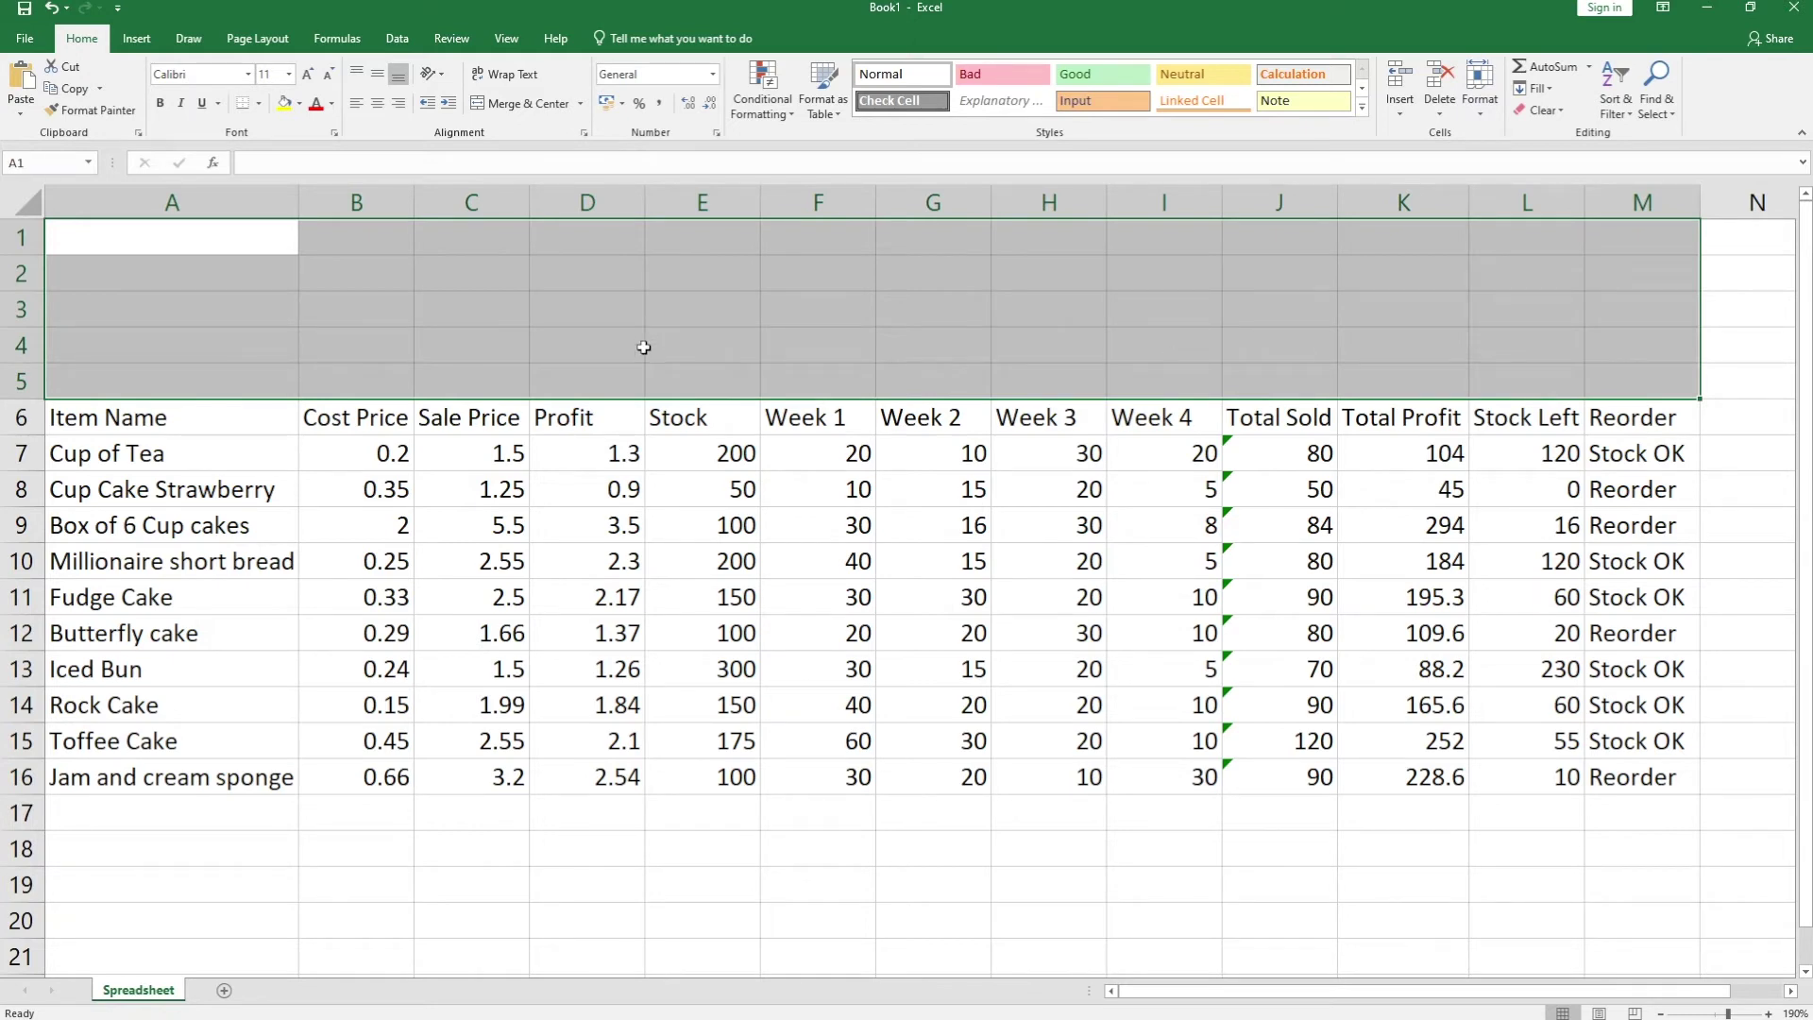
left_click(300, 103)
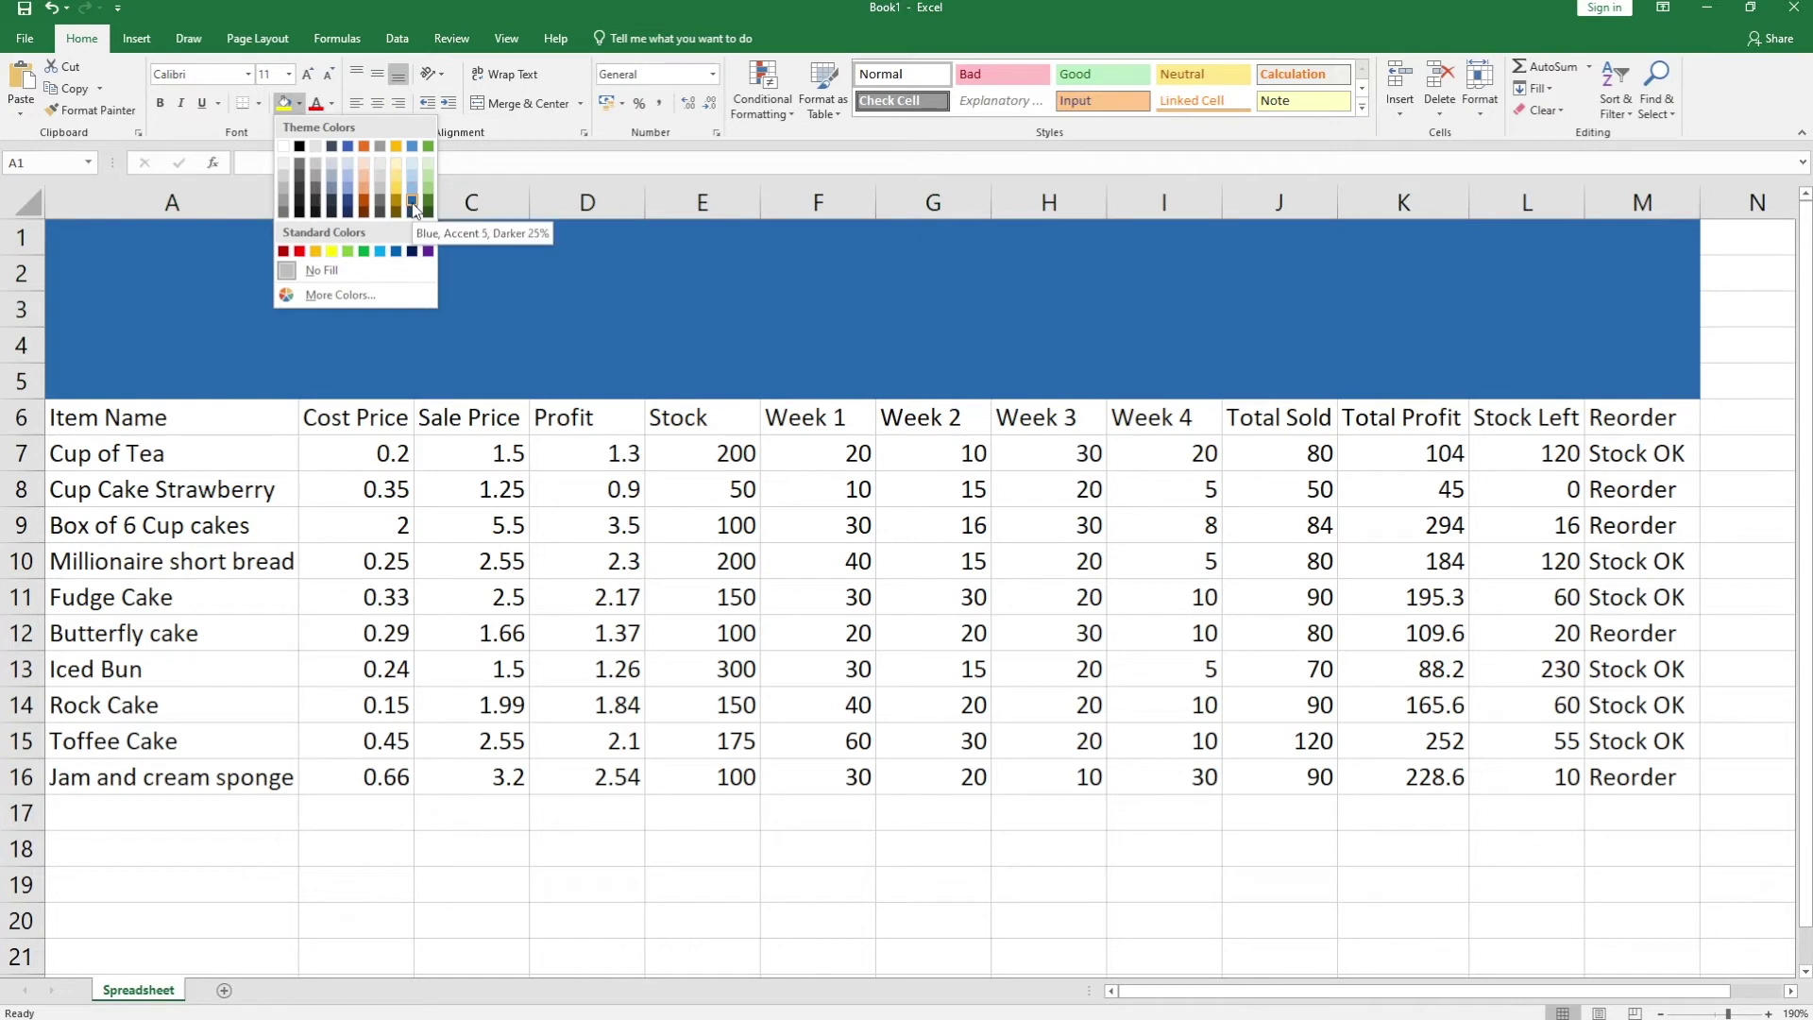
- Fill rows 1–5 Blue, Accent 5, Darker 25%, and the header row and item names light blue
left_click(413, 208)
left_click_drag(242, 416, 1643, 419)
left_click(300, 102)
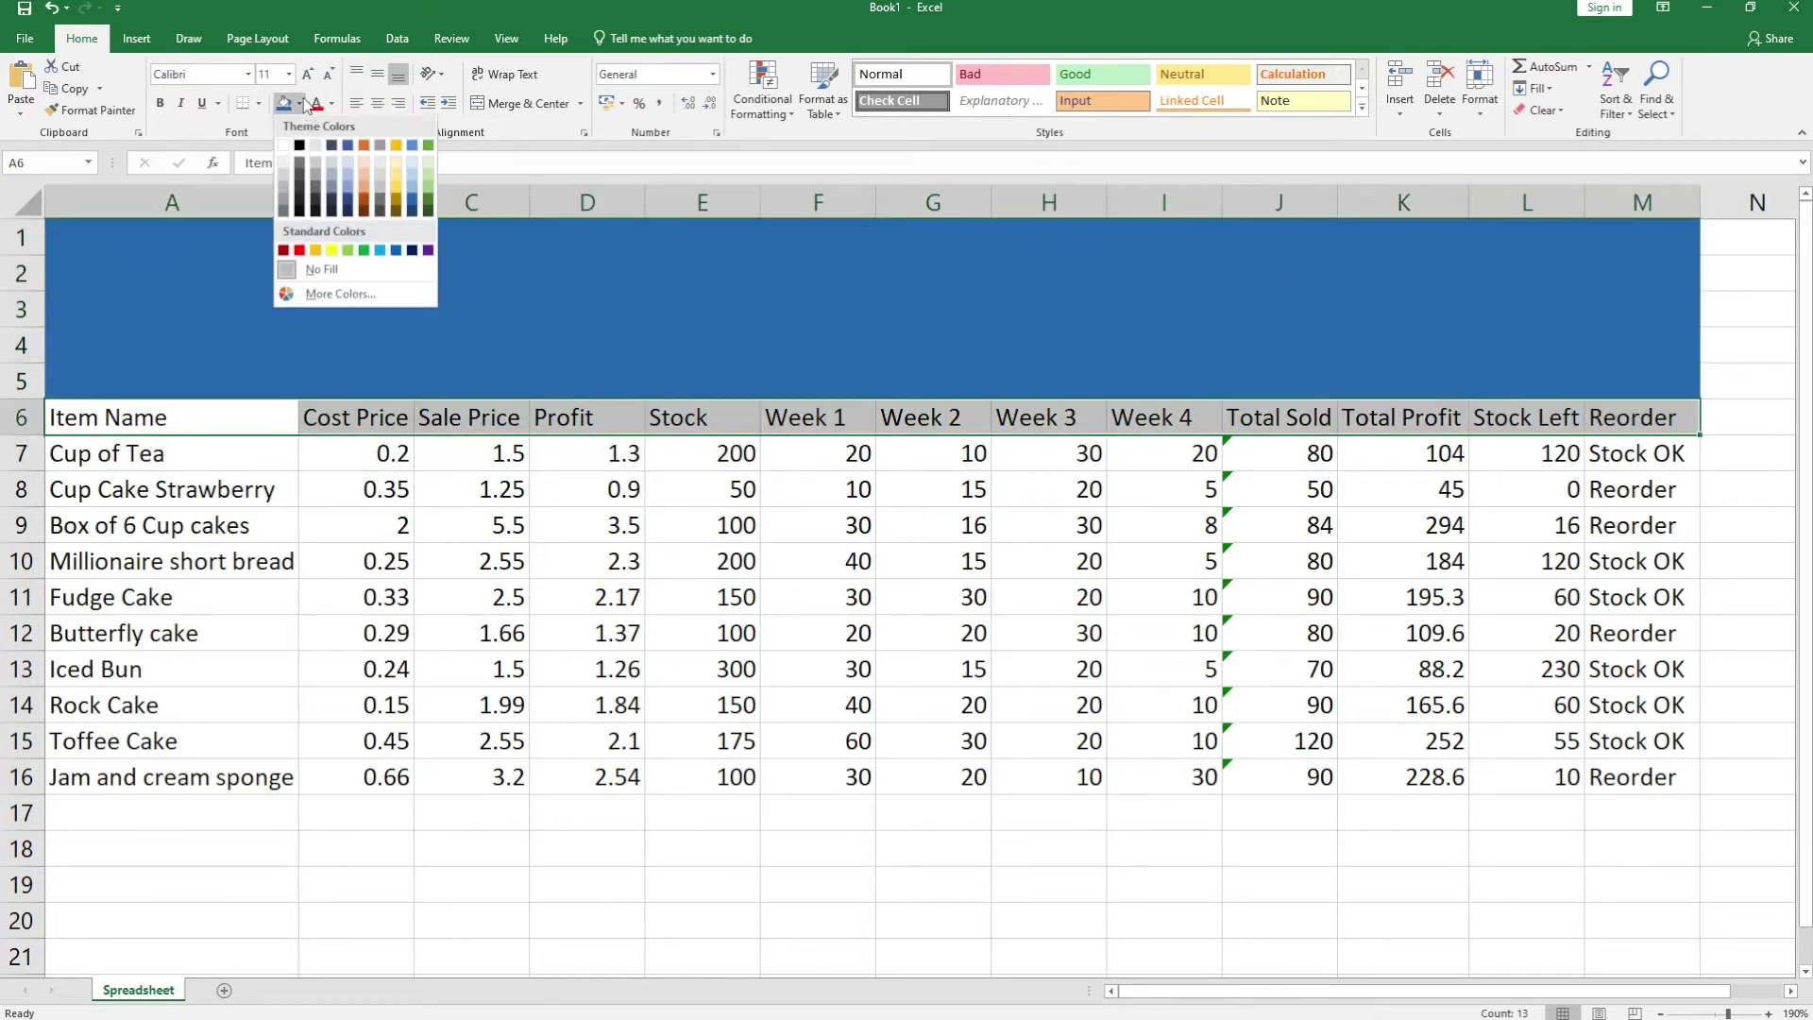
left_click(410, 187)
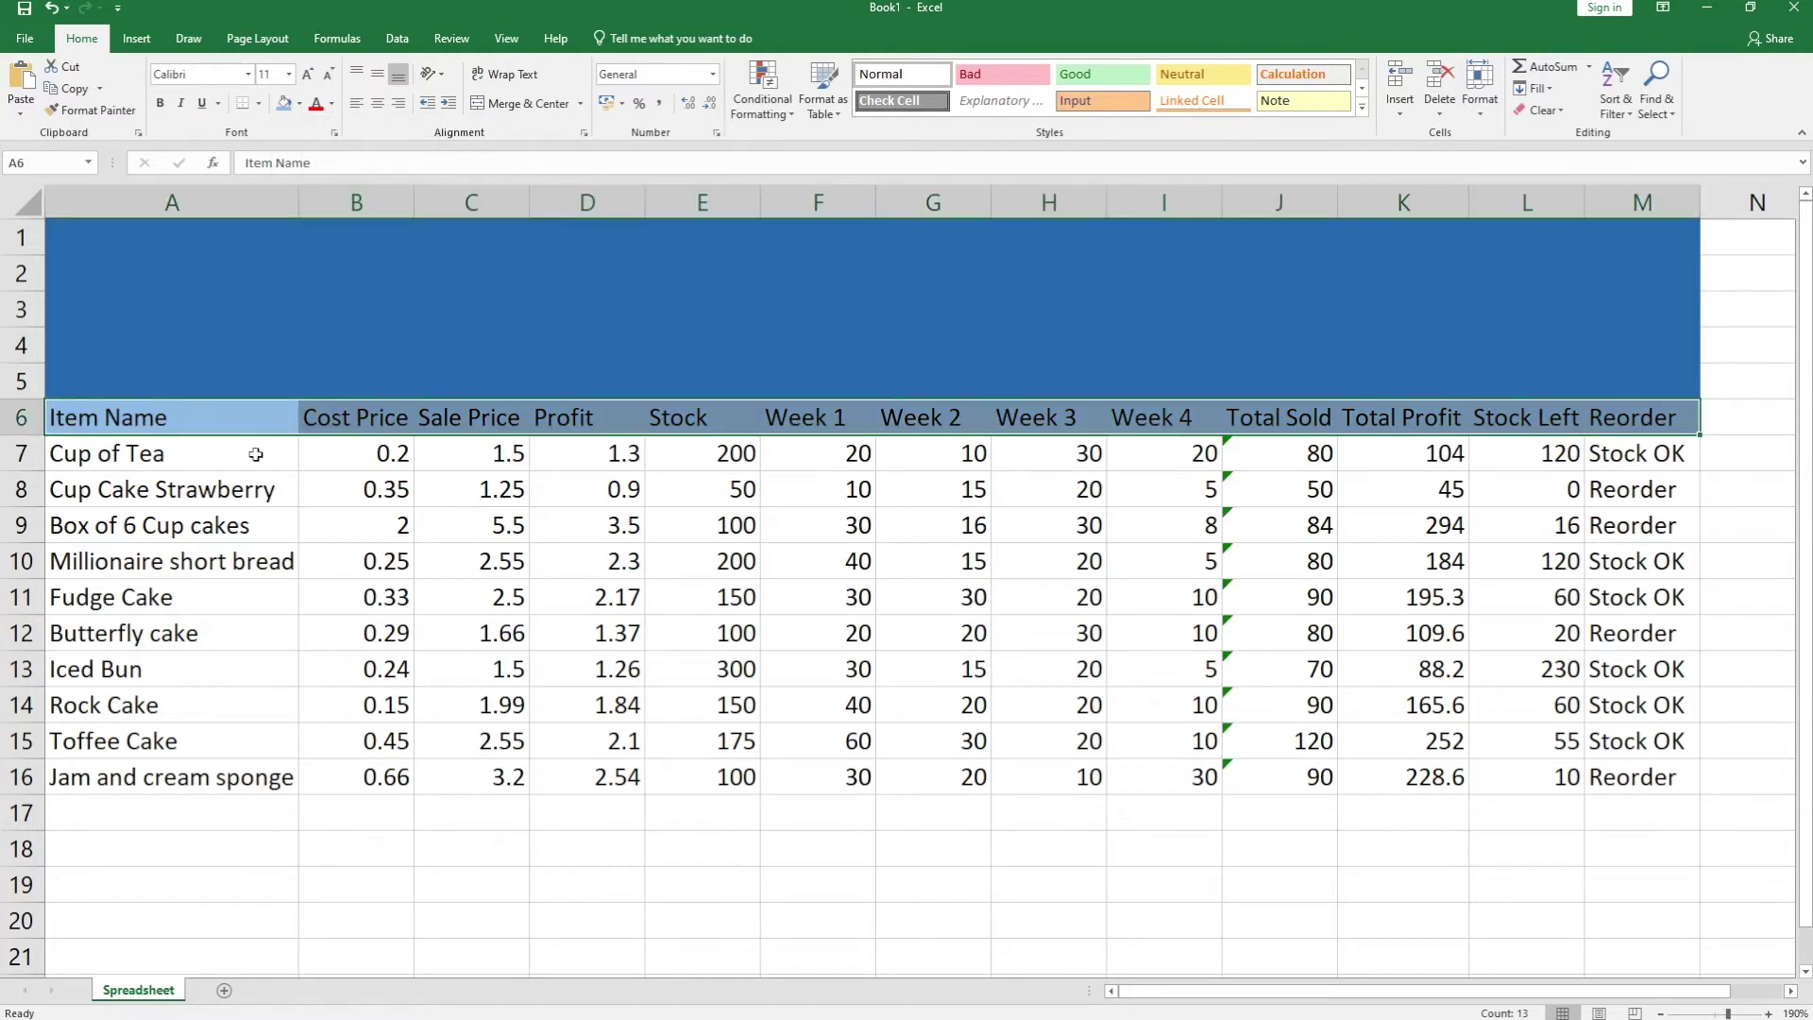
left_click_drag(255, 455, 264, 770)
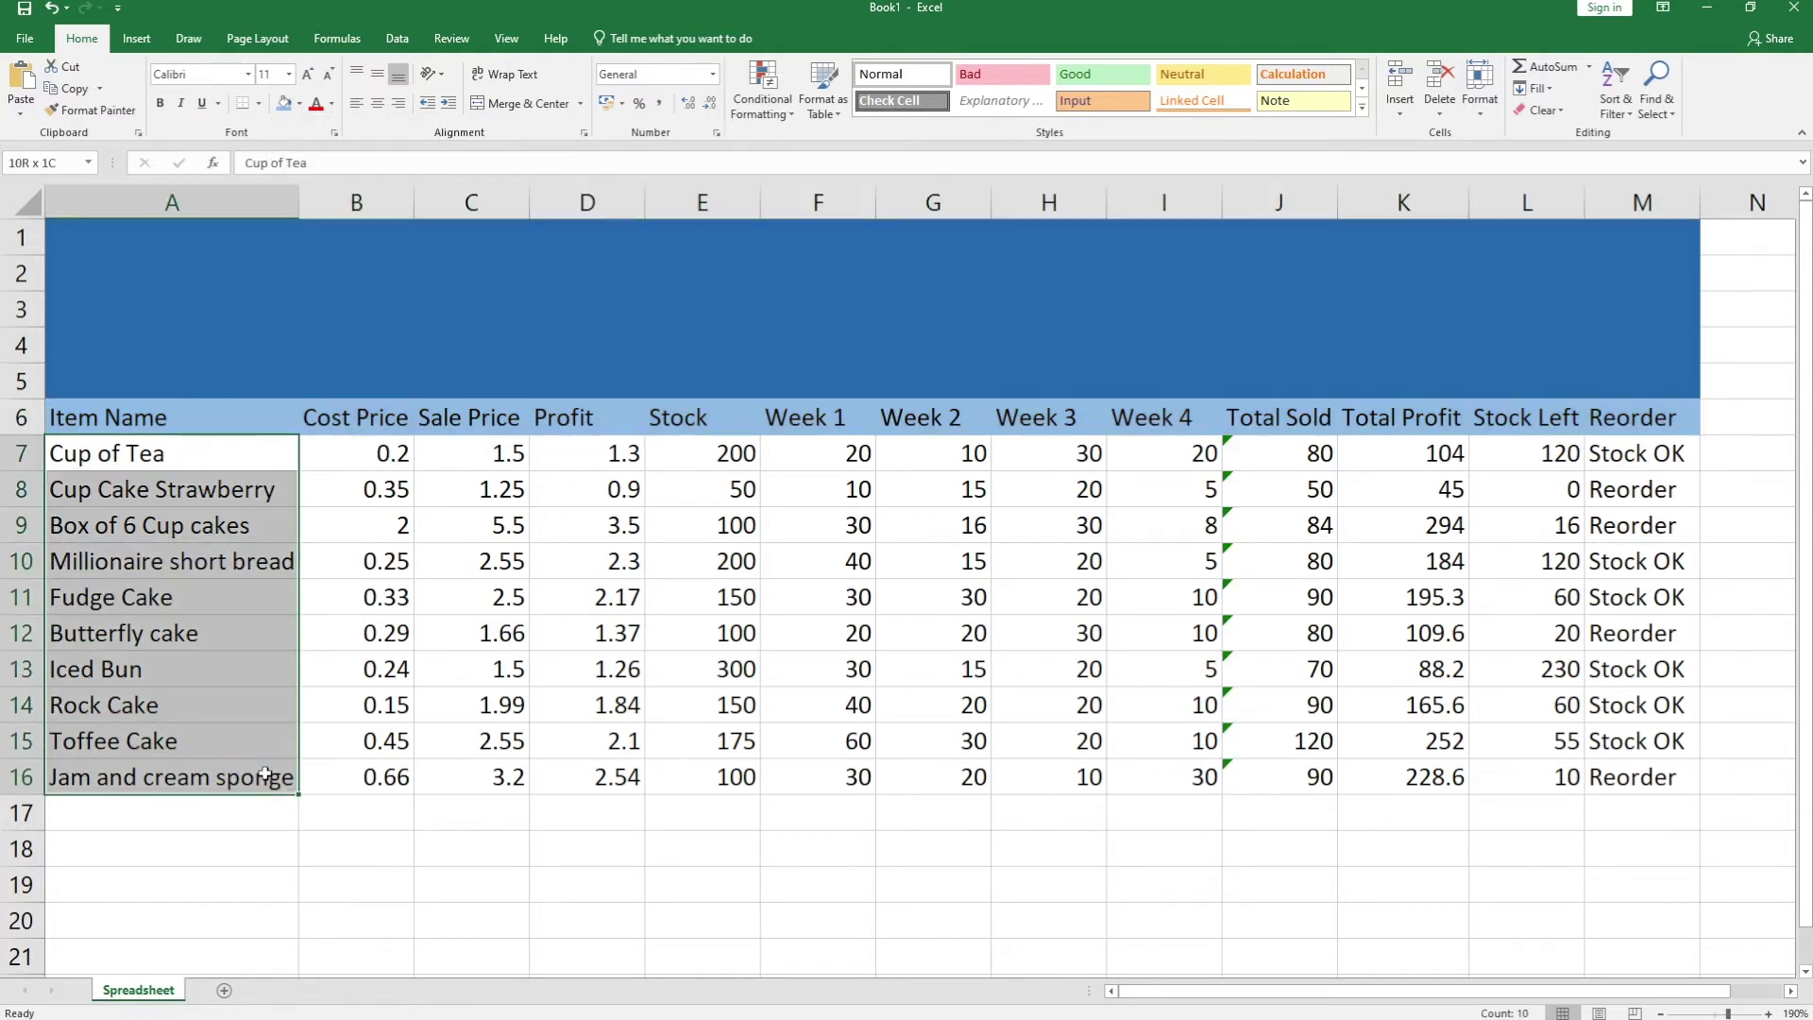
left_click(285, 103)
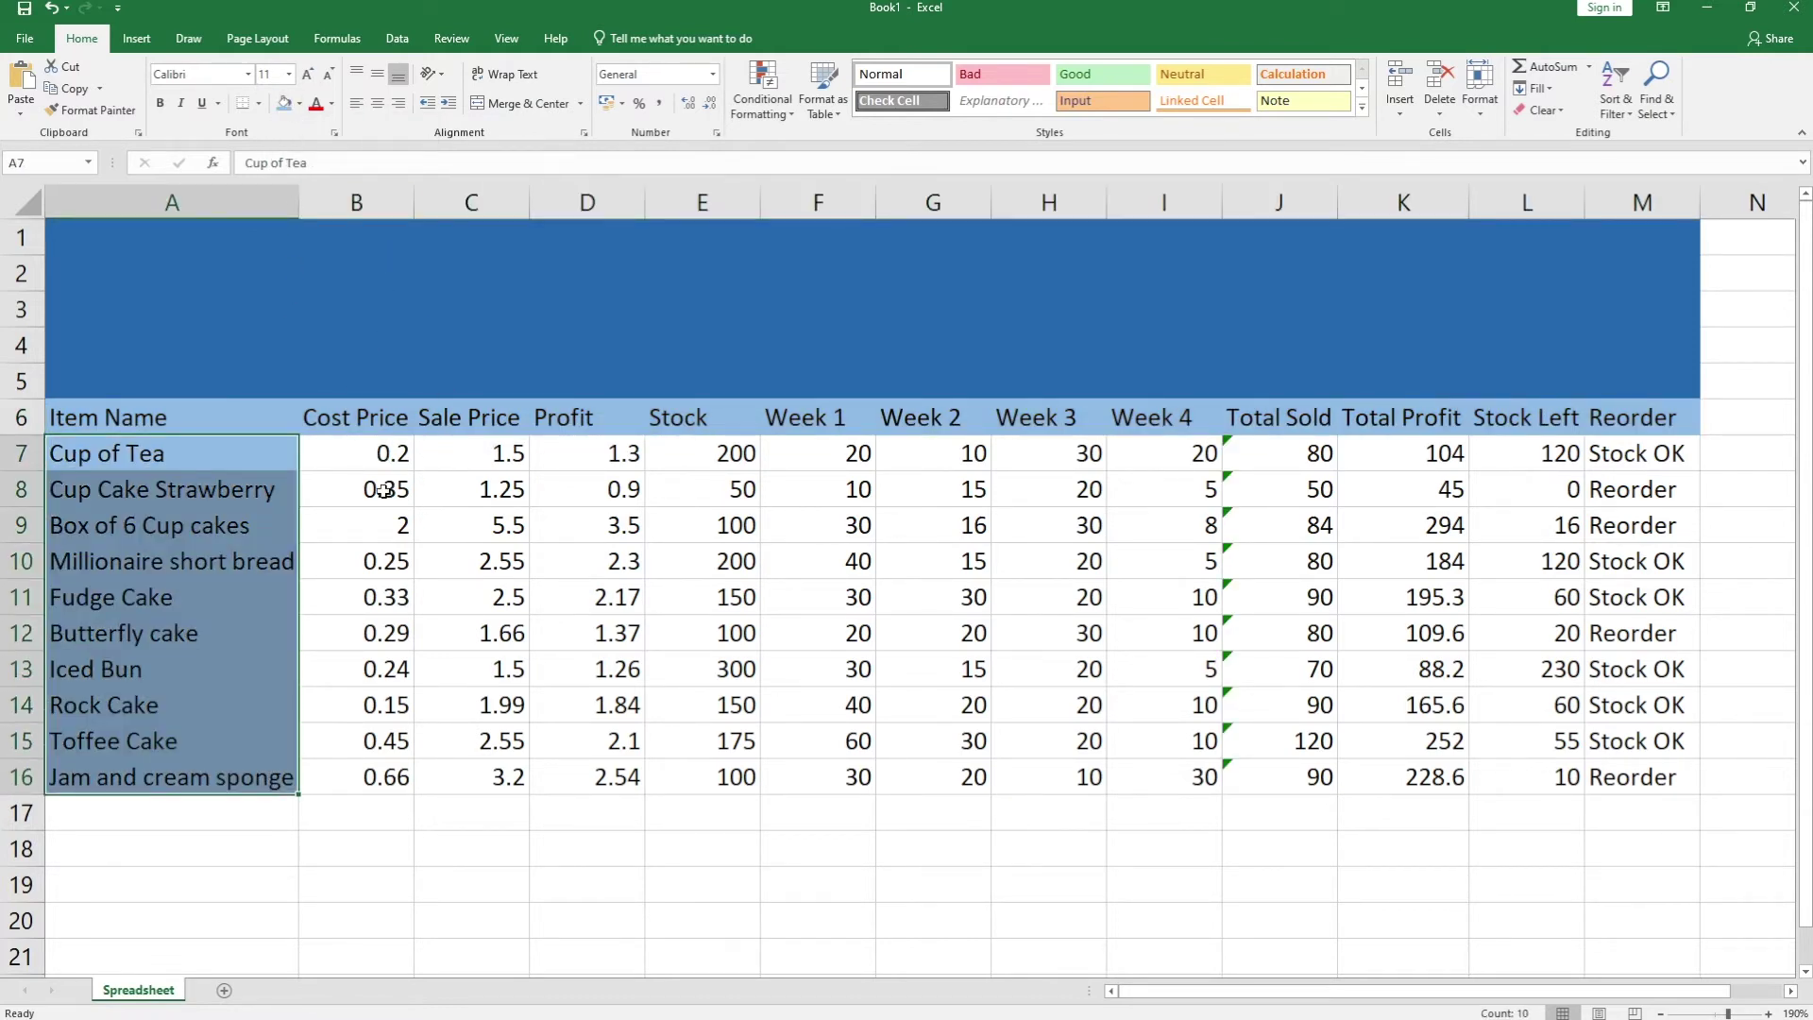
- Give rows 8, 10, 12, 14 and 16 (B to M) a grey fill
left_click_drag(383, 490, 593, 493)
left_click_drag(338, 490, 1595, 493)
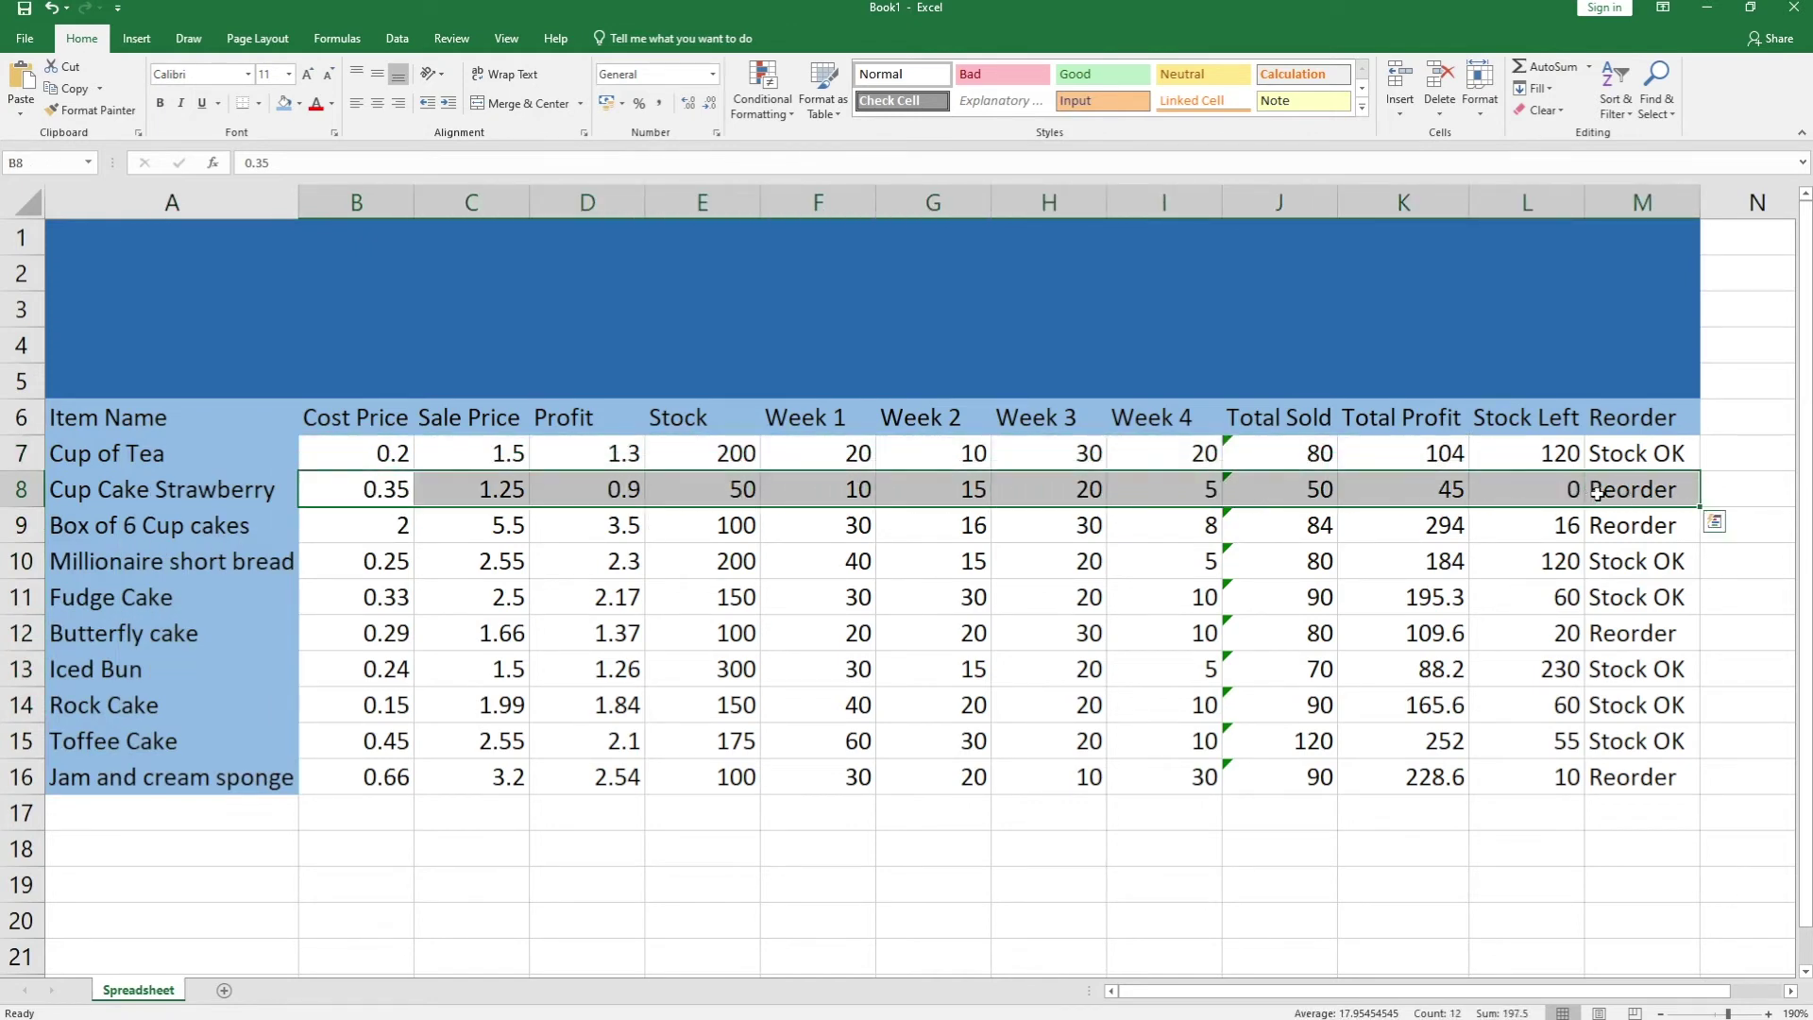
left_click(300, 104)
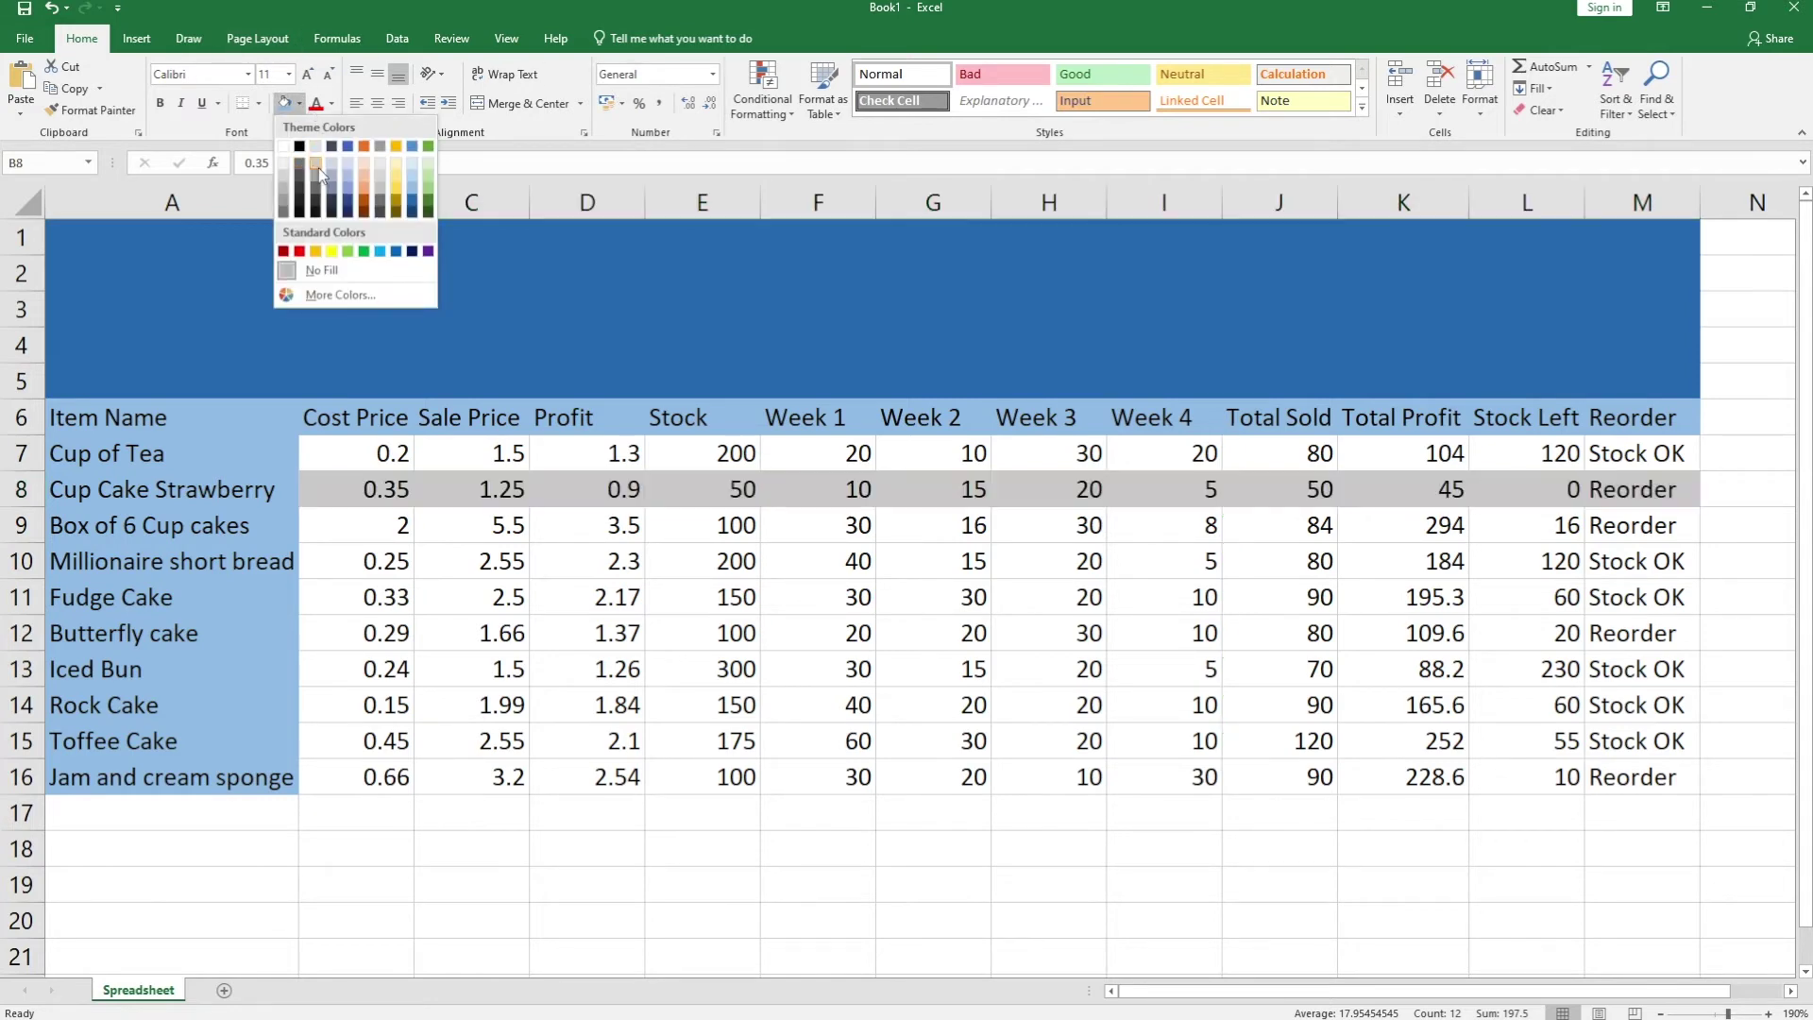
left_click(281, 173)
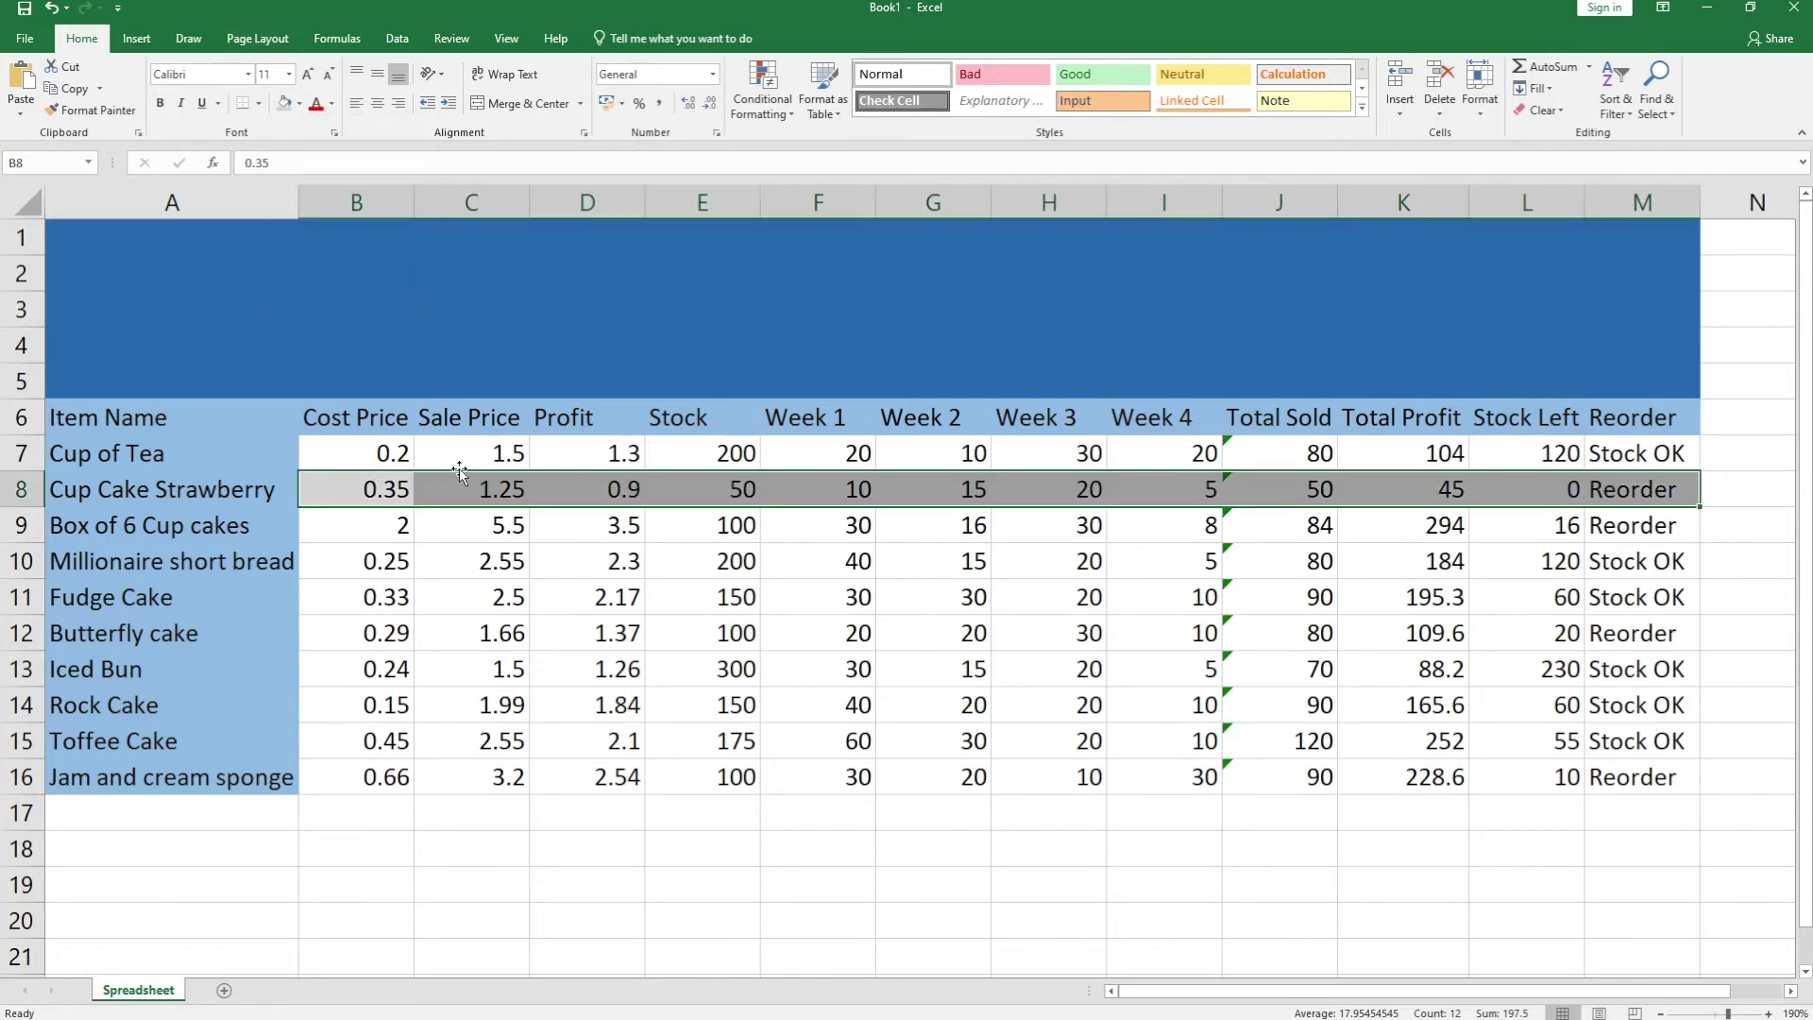
left_click_drag(378, 564, 1681, 564)
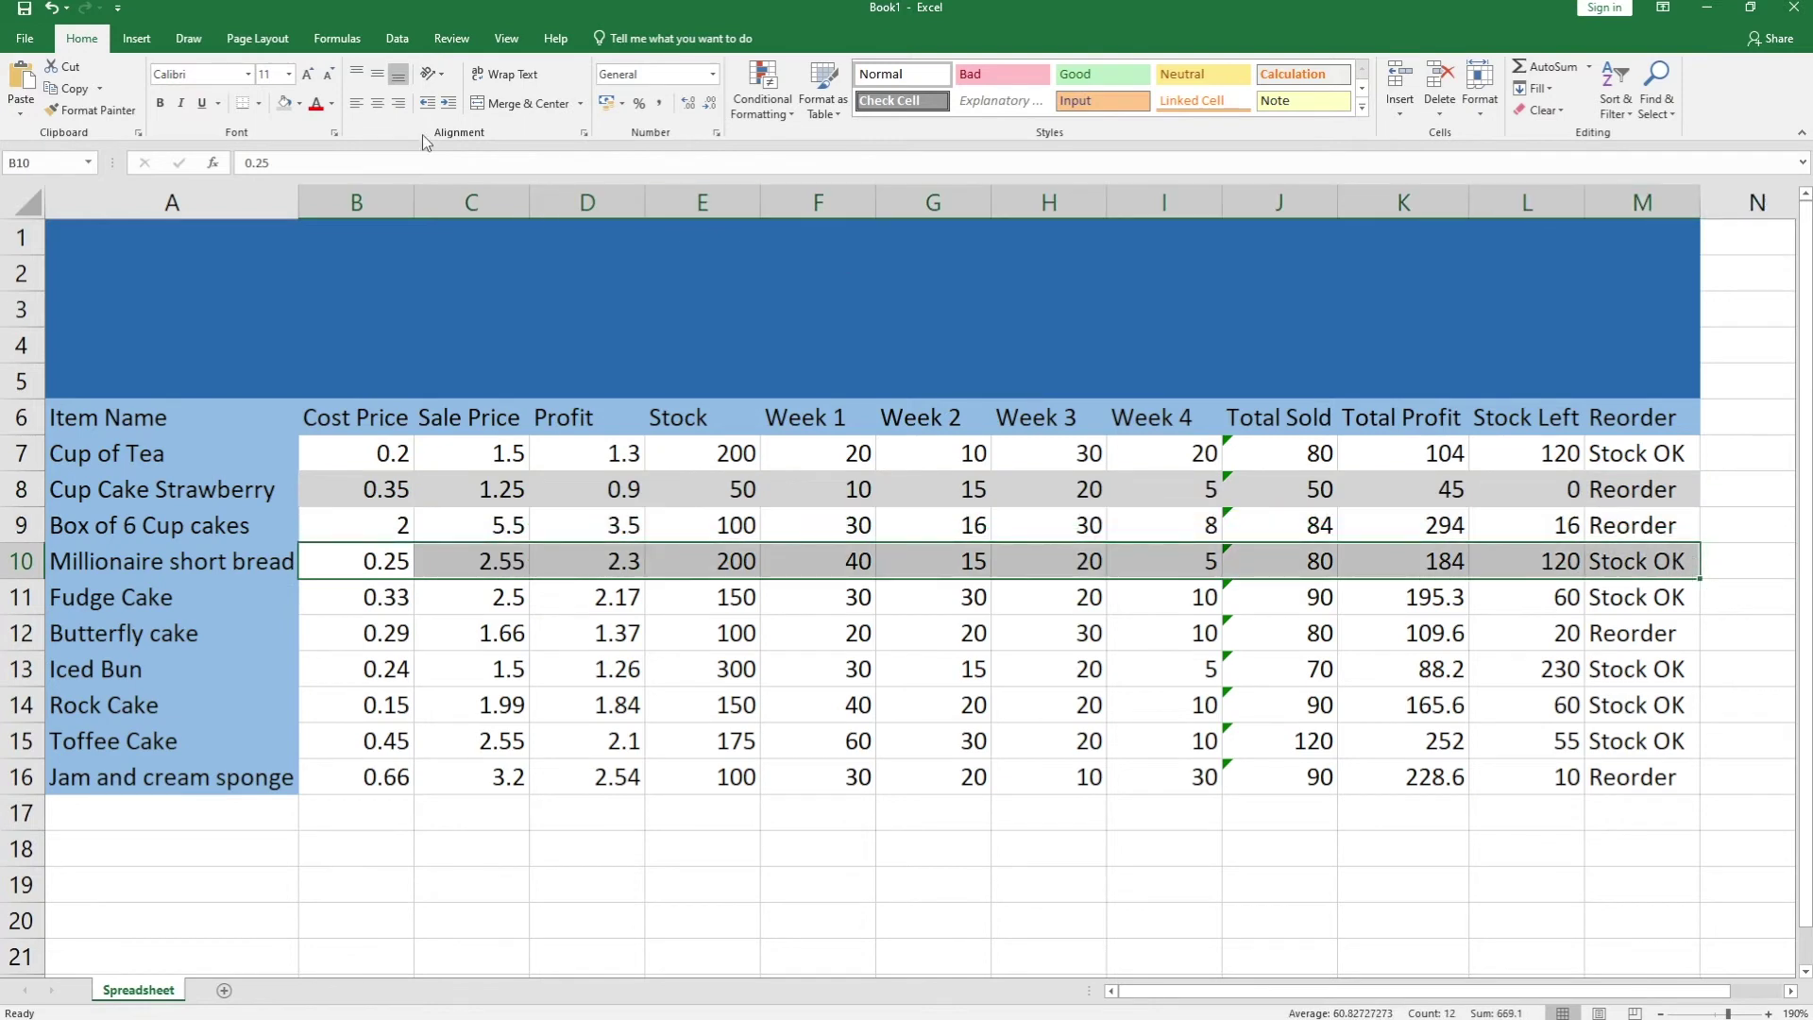
left_click(283, 104)
left_click_drag(385, 640, 1647, 637)
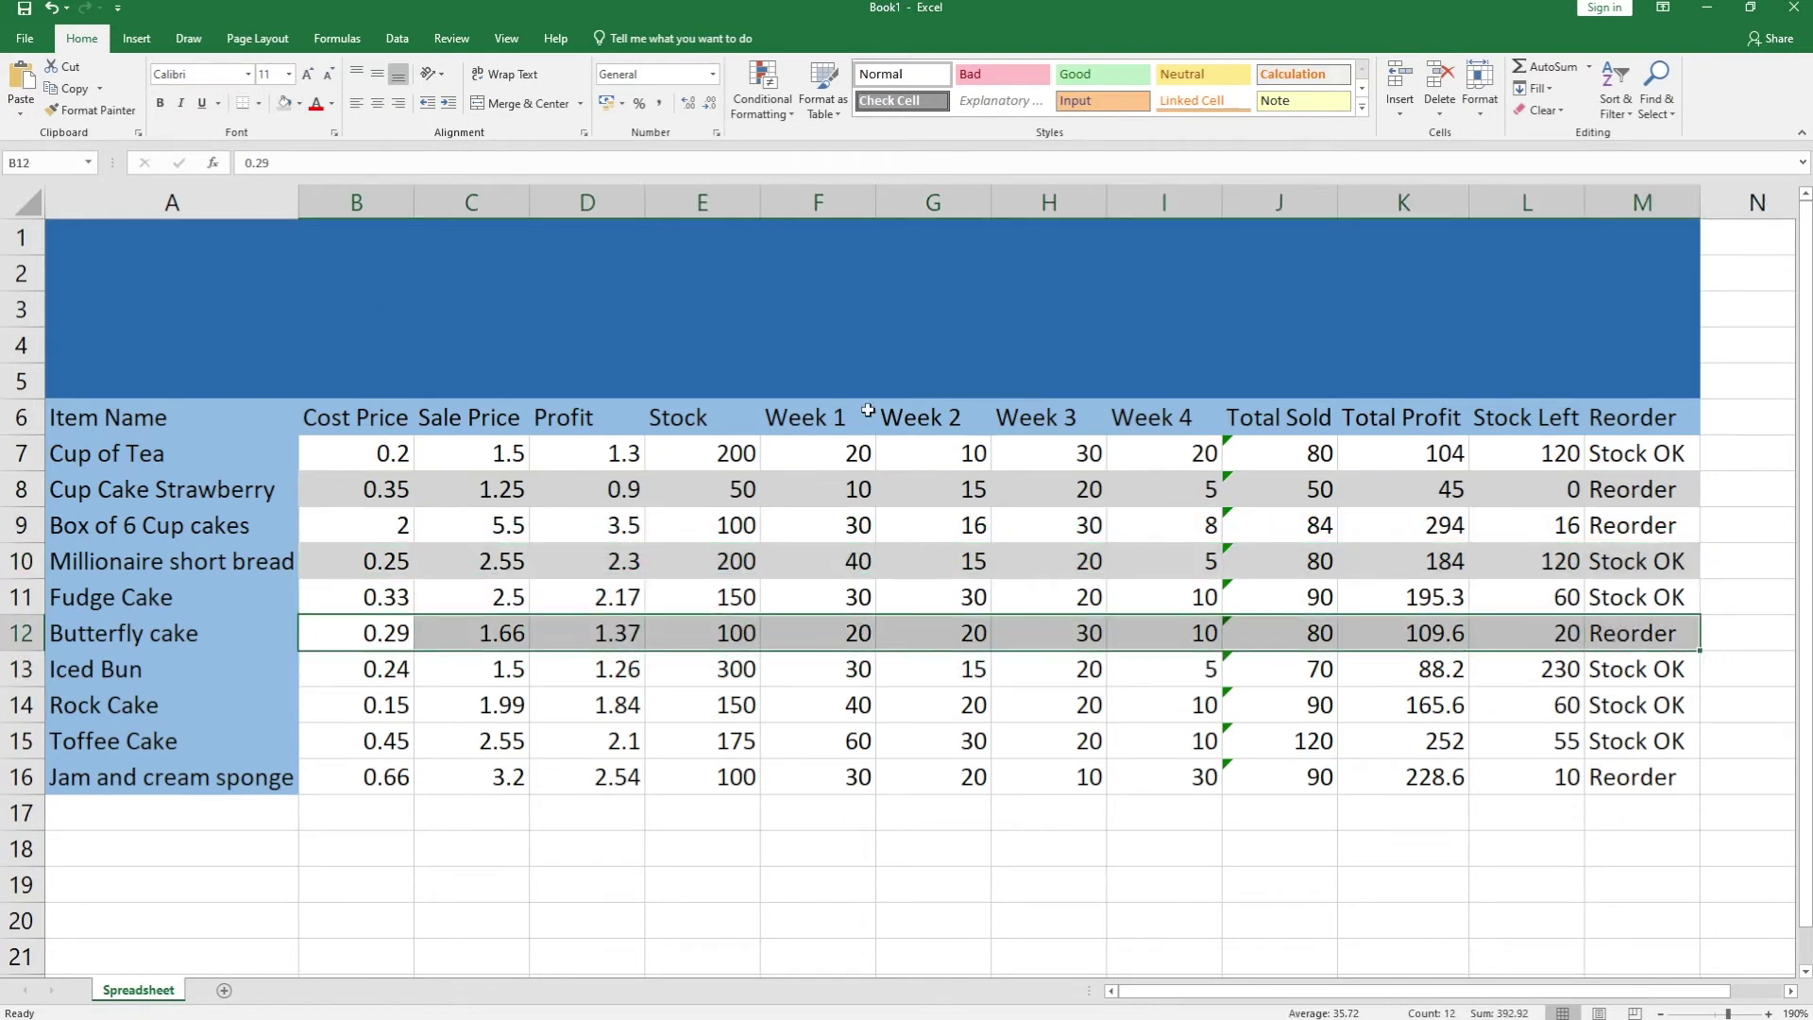
left_click(283, 104)
left_click_drag(368, 708, 1596, 714)
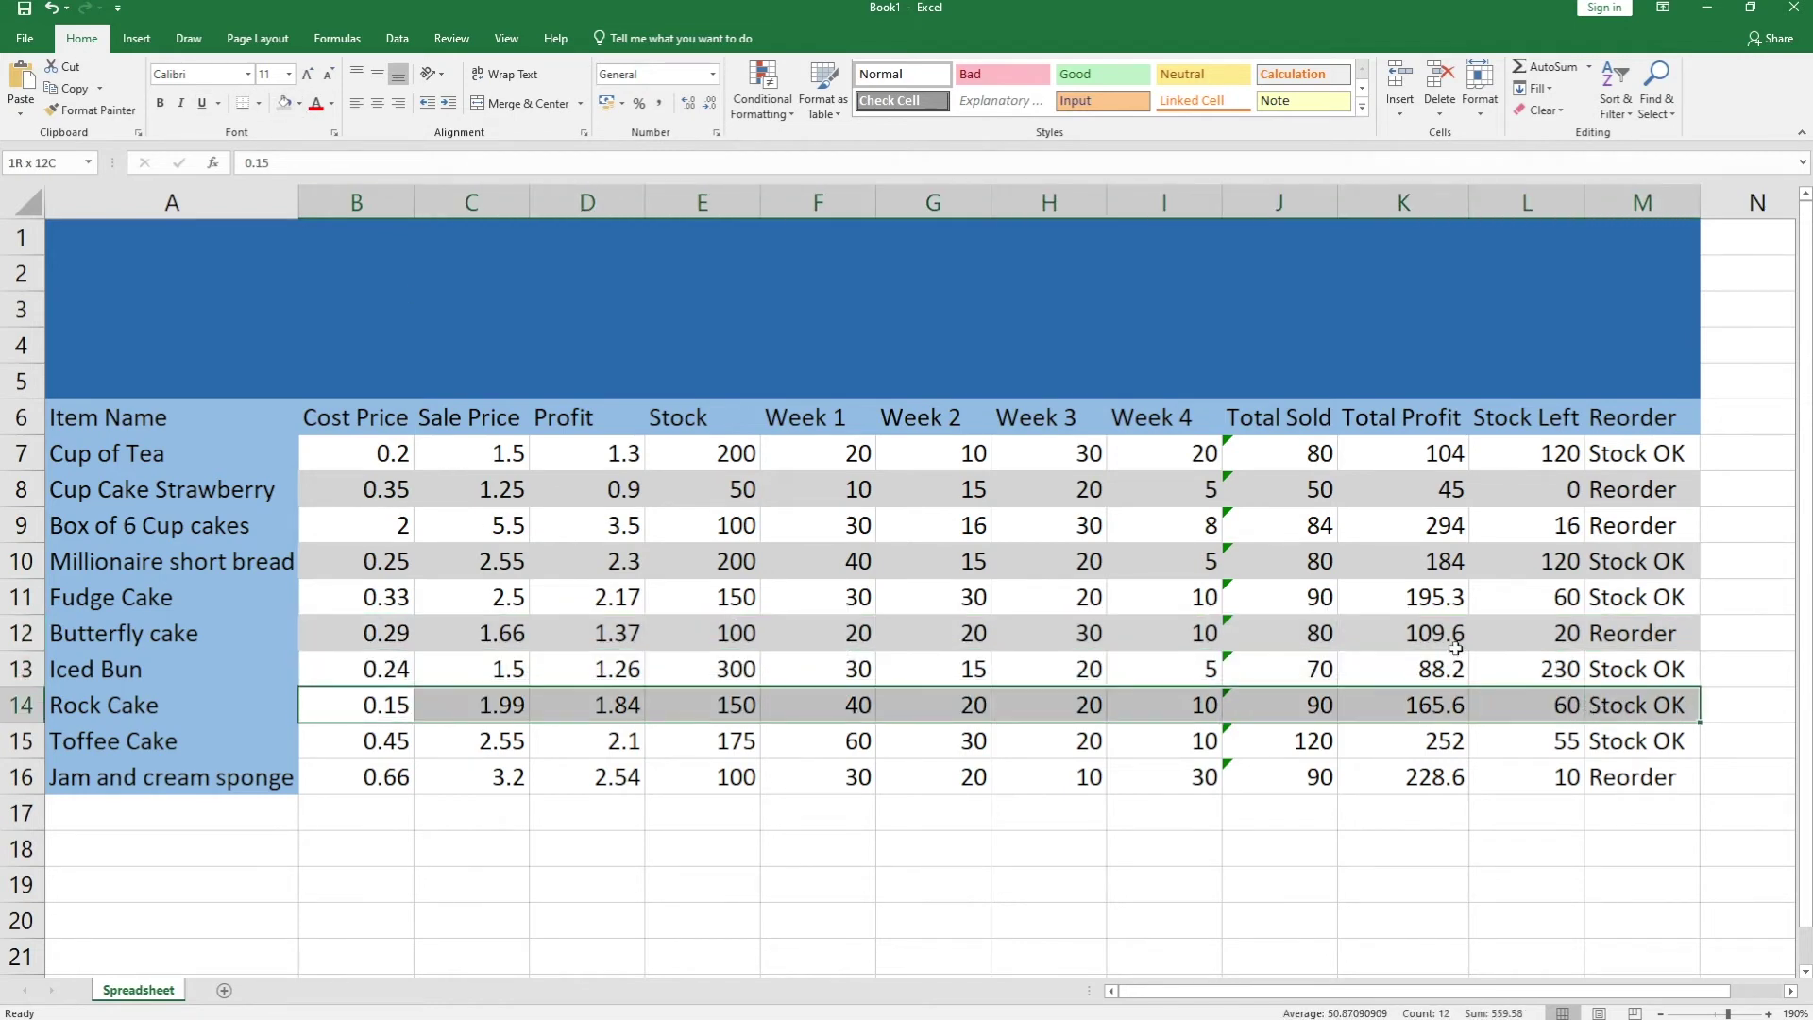
left_click(284, 104)
left_click_drag(383, 772, 1624, 776)
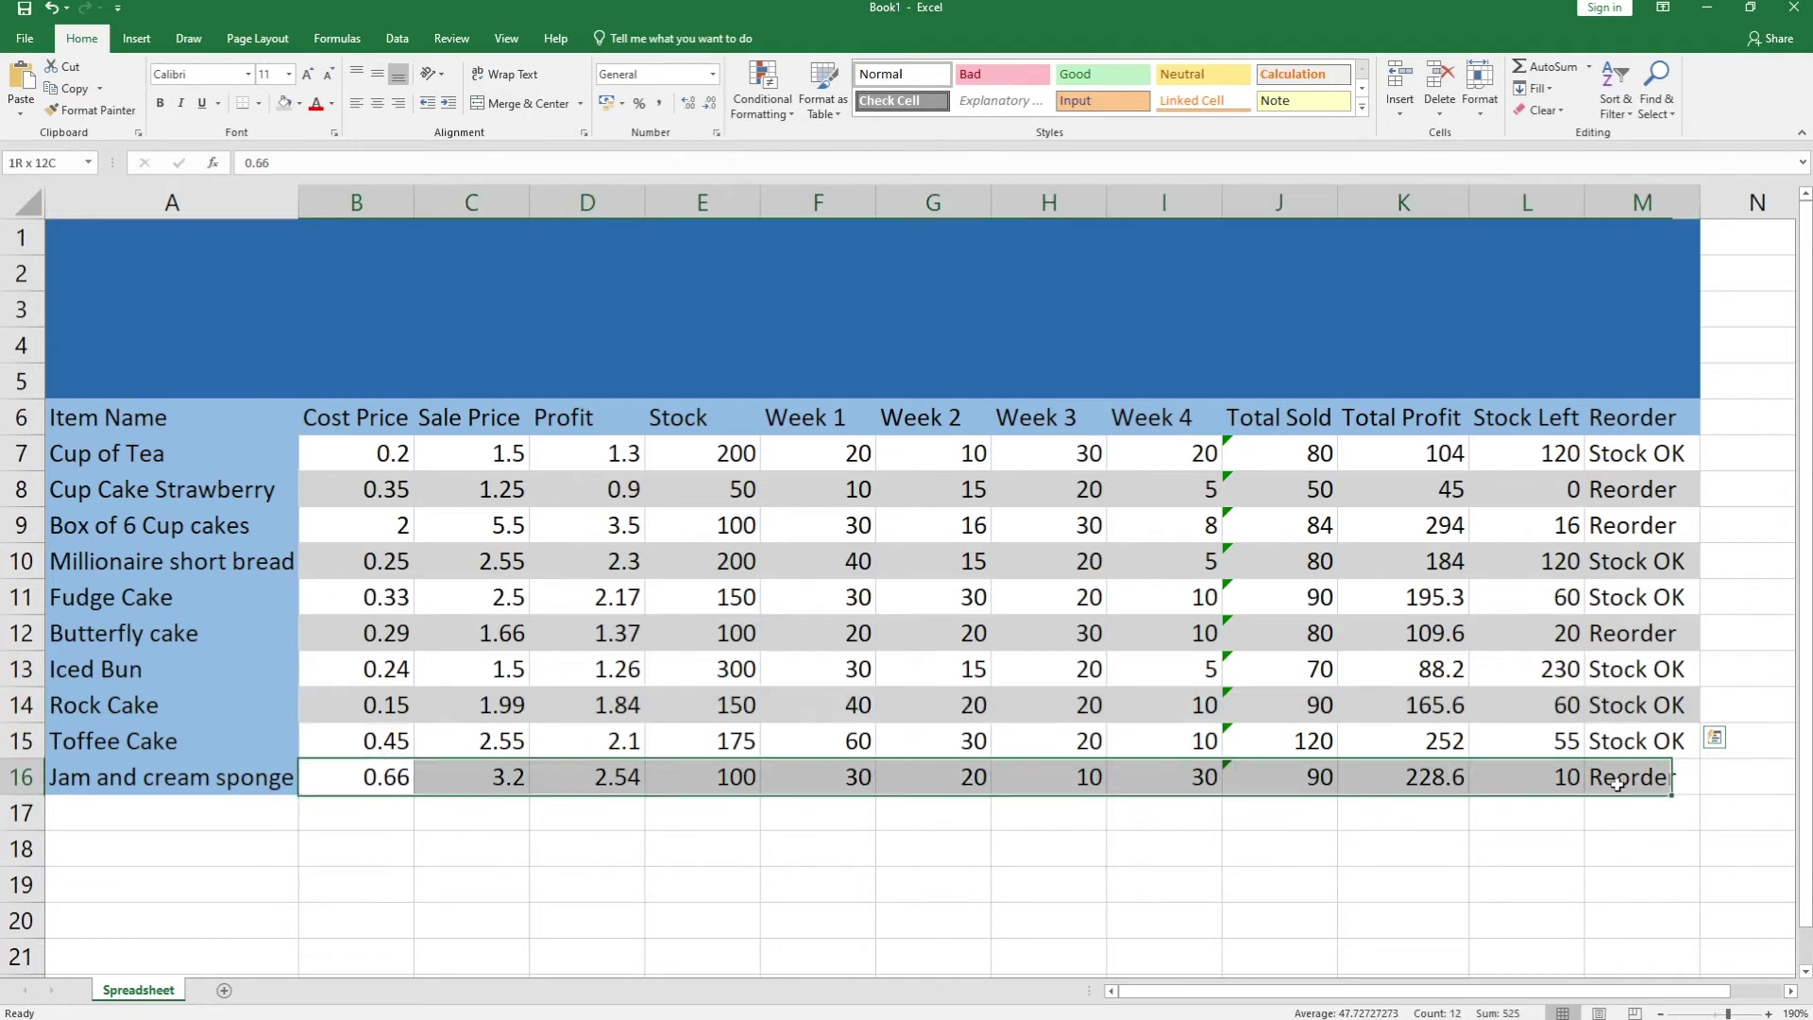
left_click(283, 104)
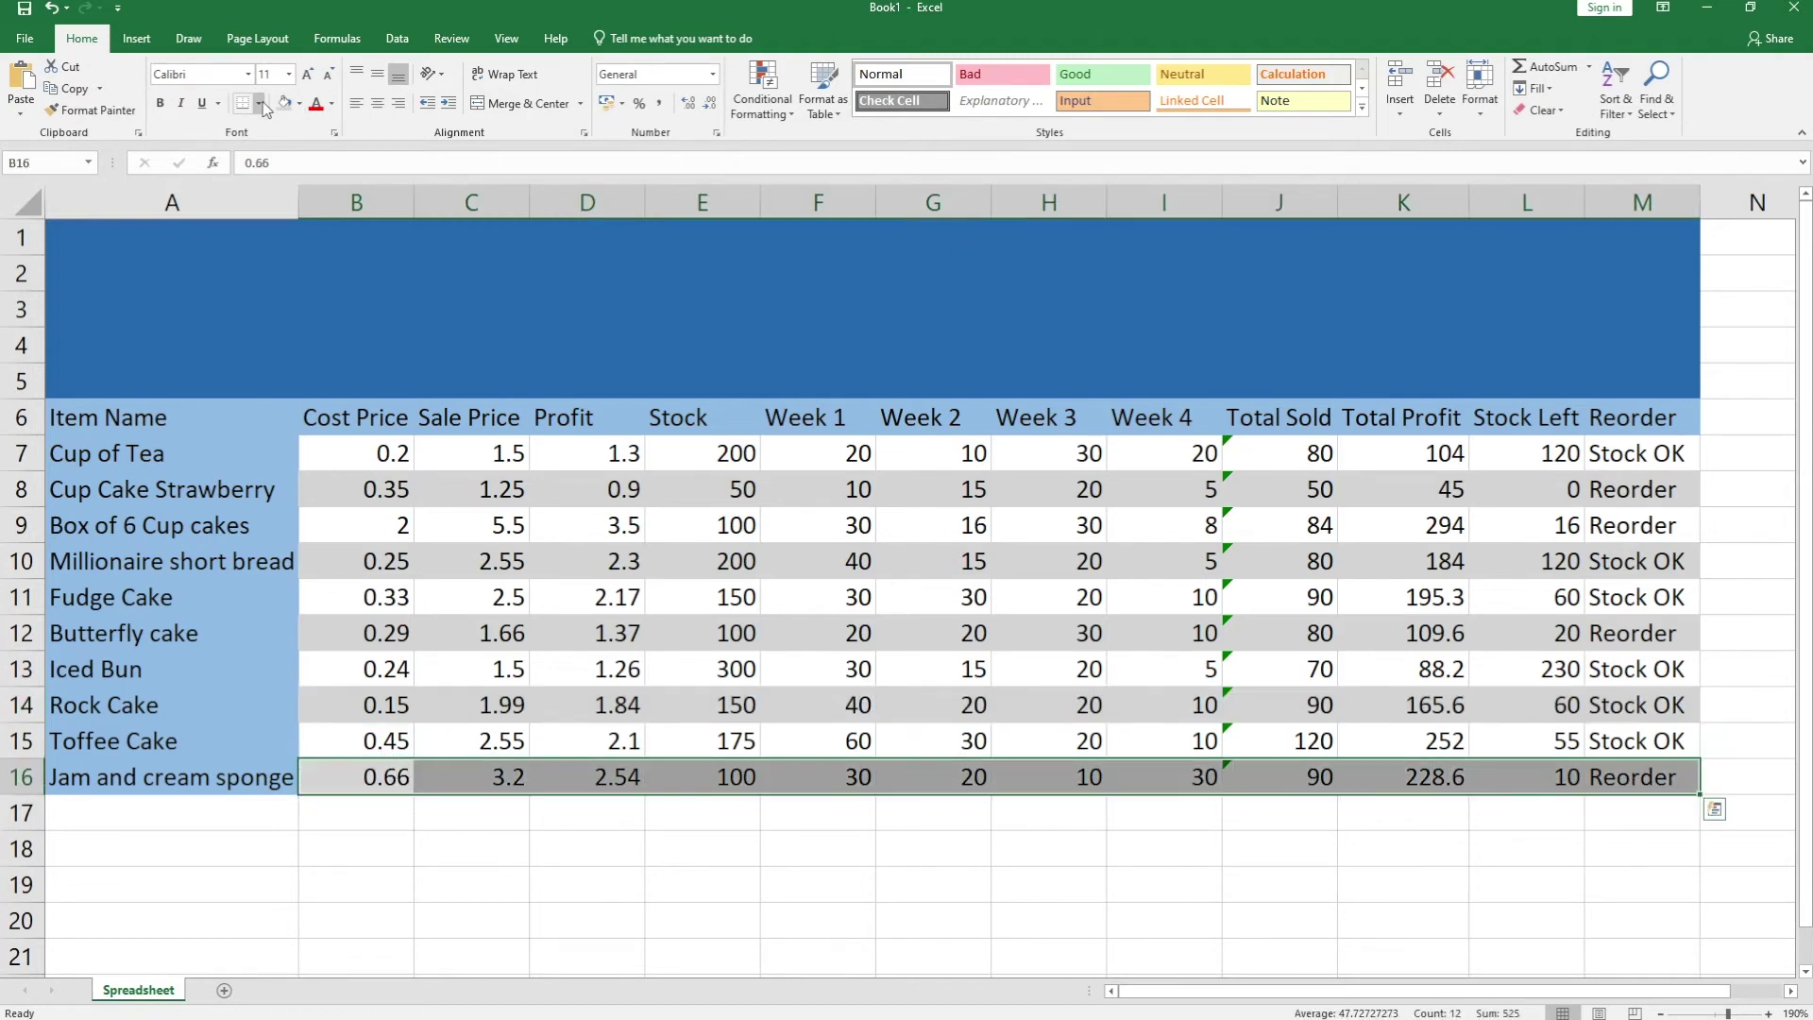
left_click(231, 277)
- Merge B2:E3 and enter the title 'Cake boss Spreadsheet' in it
left_click_drag(309, 276, 730, 293)
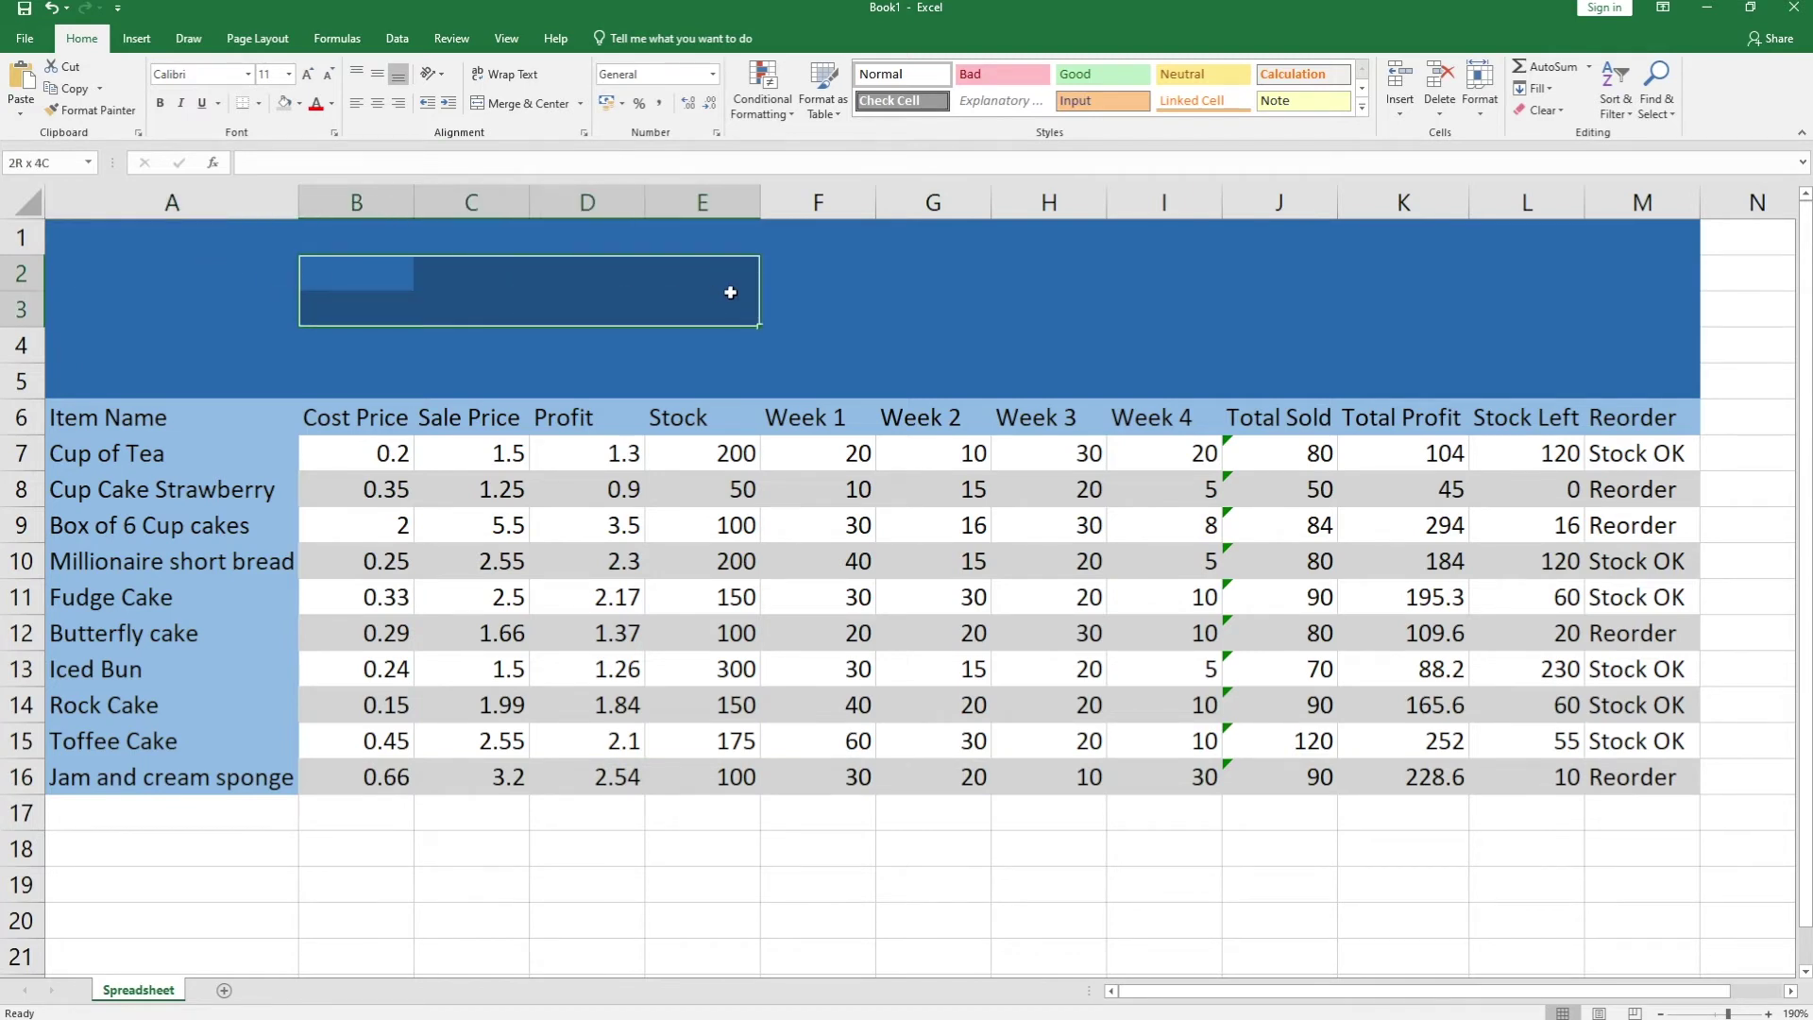
left_click_drag(758, 308, 746, 302)
left_click(500, 106)
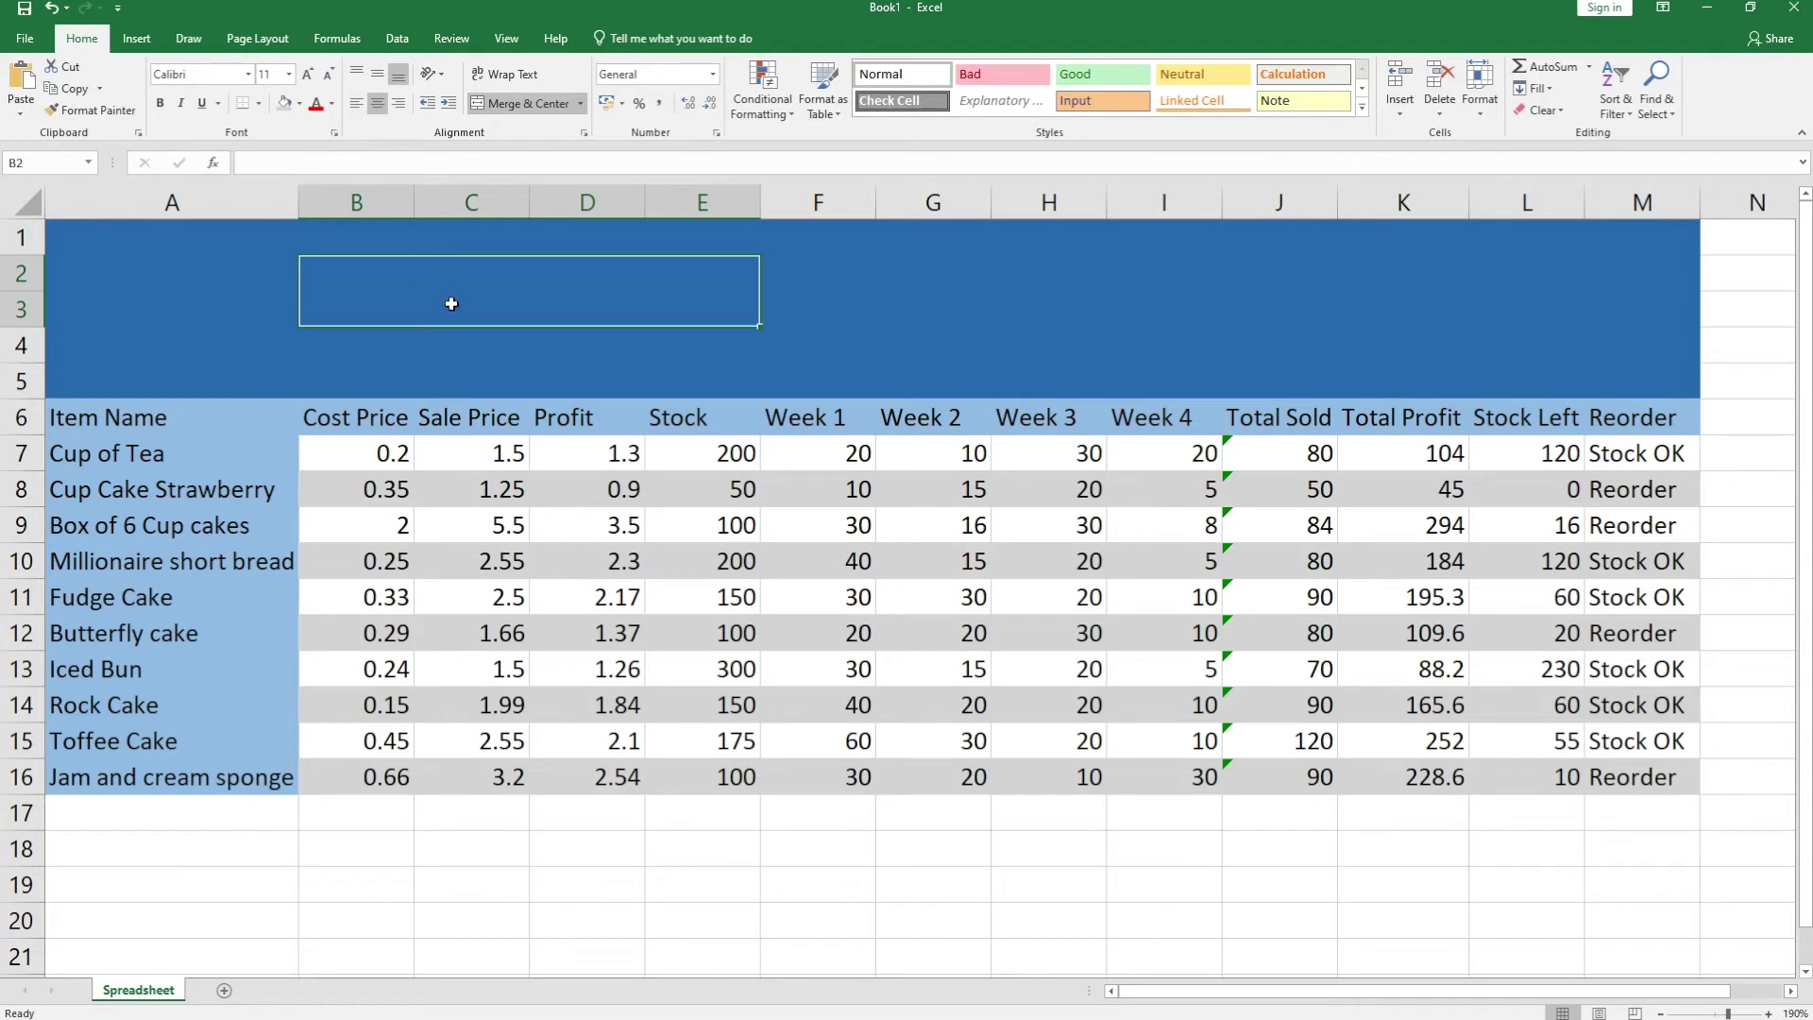
type("Cake boss Spreadsheet")
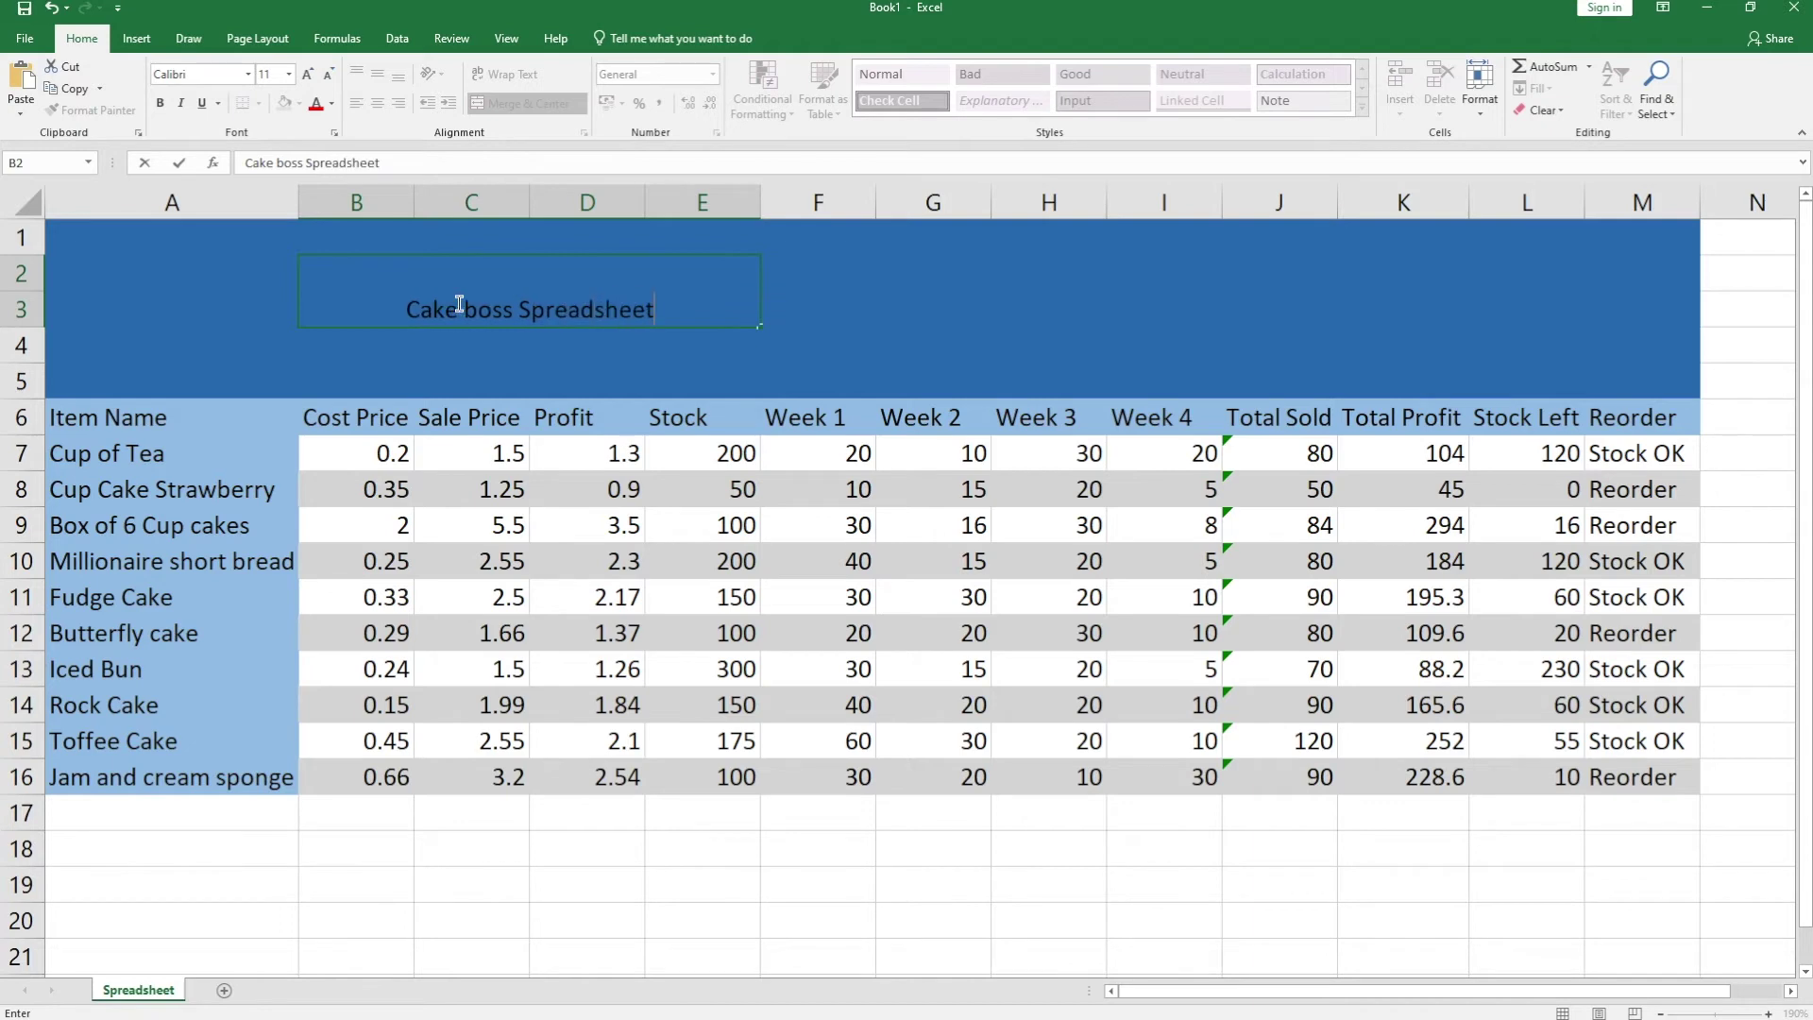
key("Return")
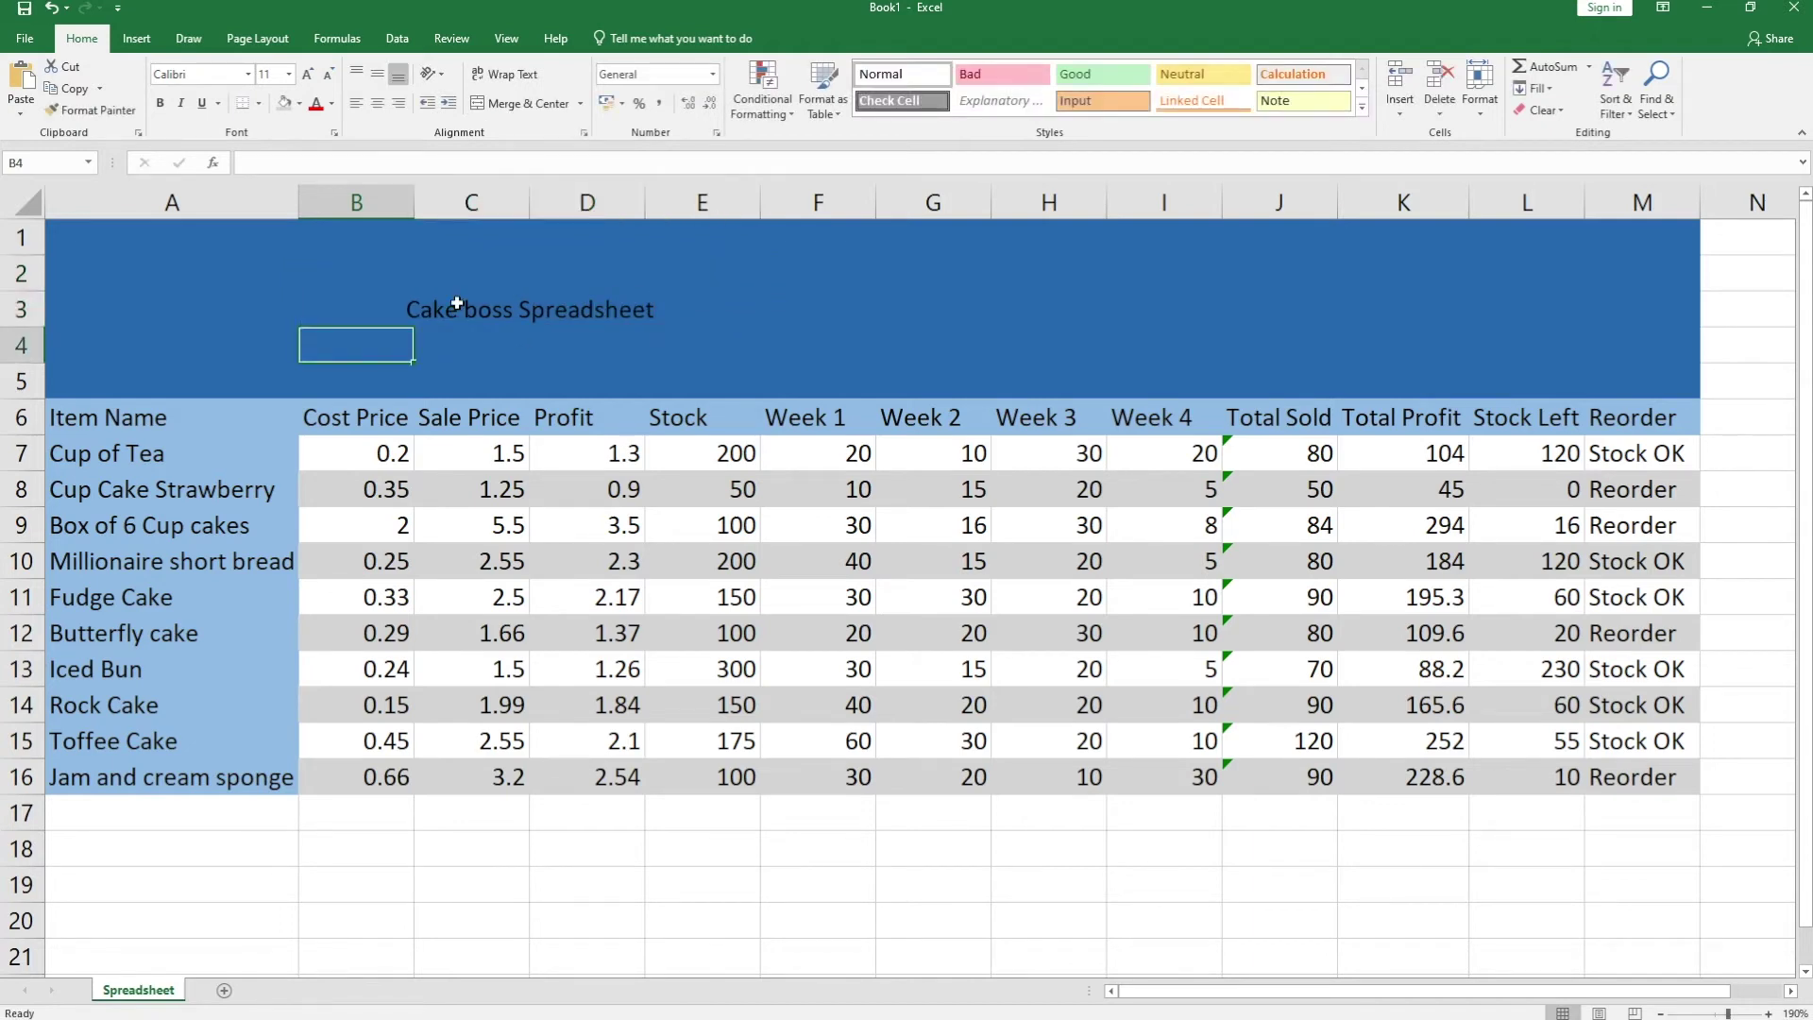
- Vertically centre the title in the merged B2:E3 cell
left_click(457, 304)
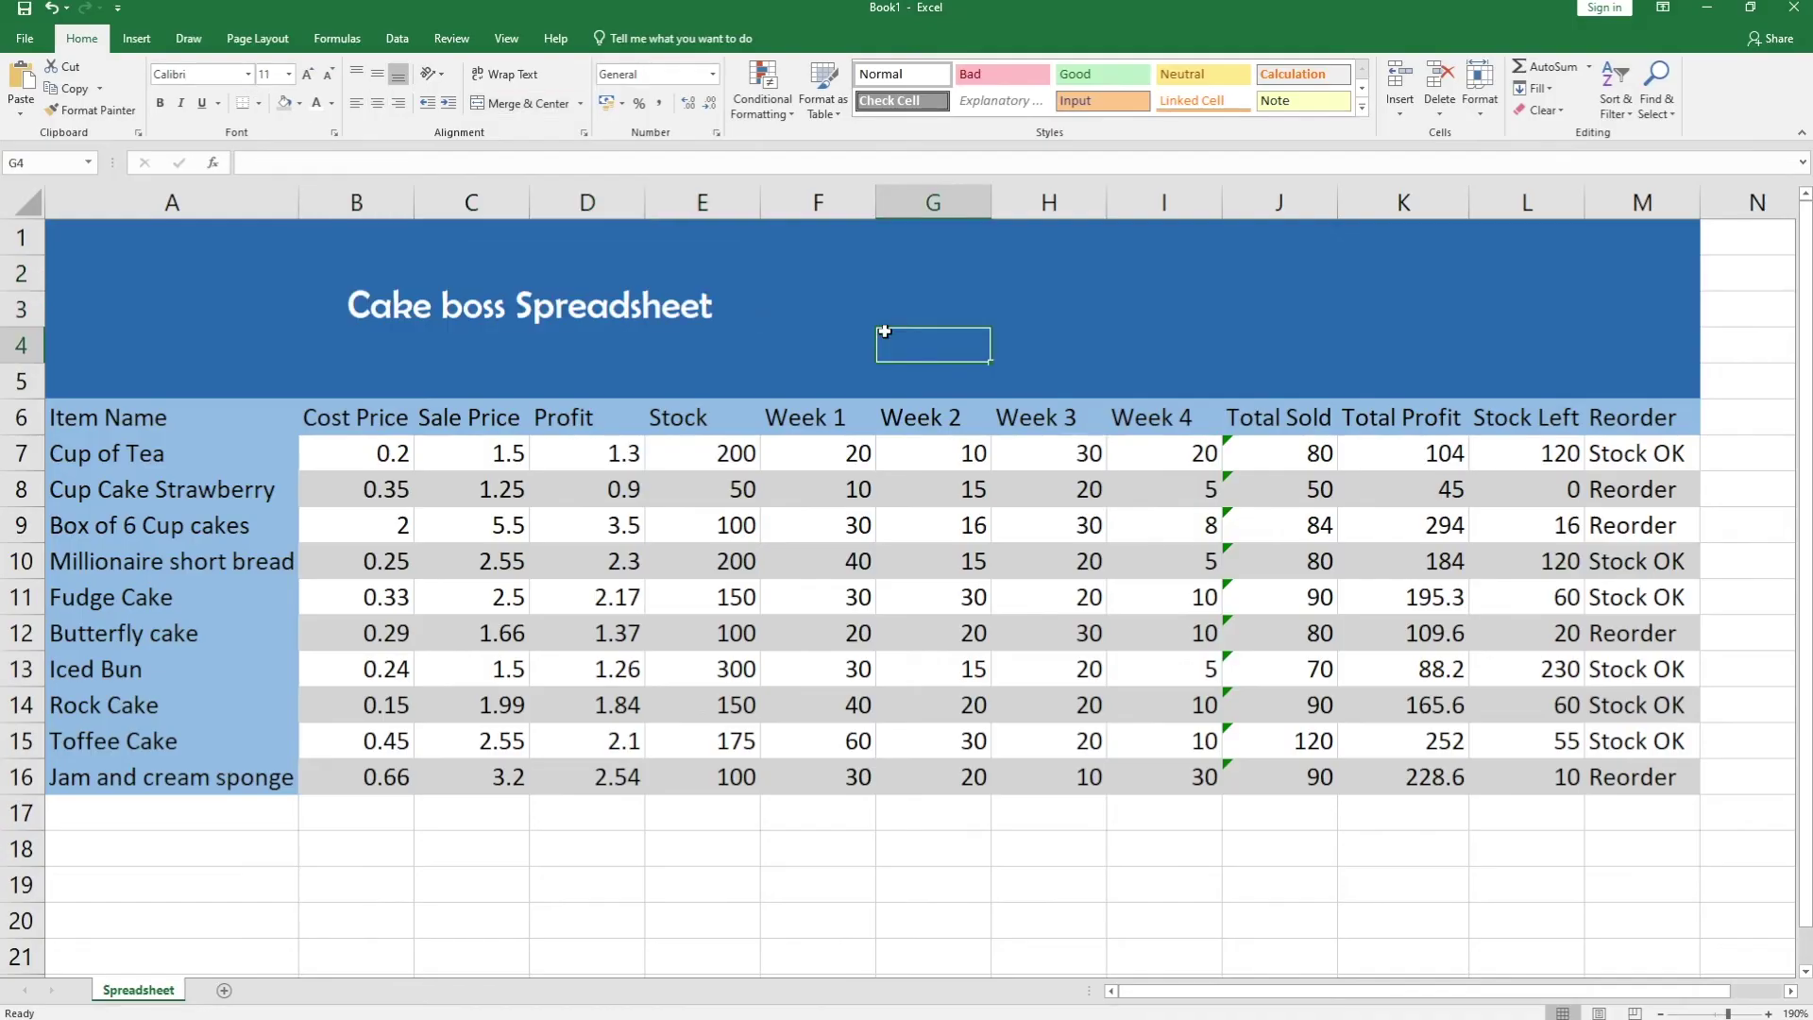
left_click(498, 300)
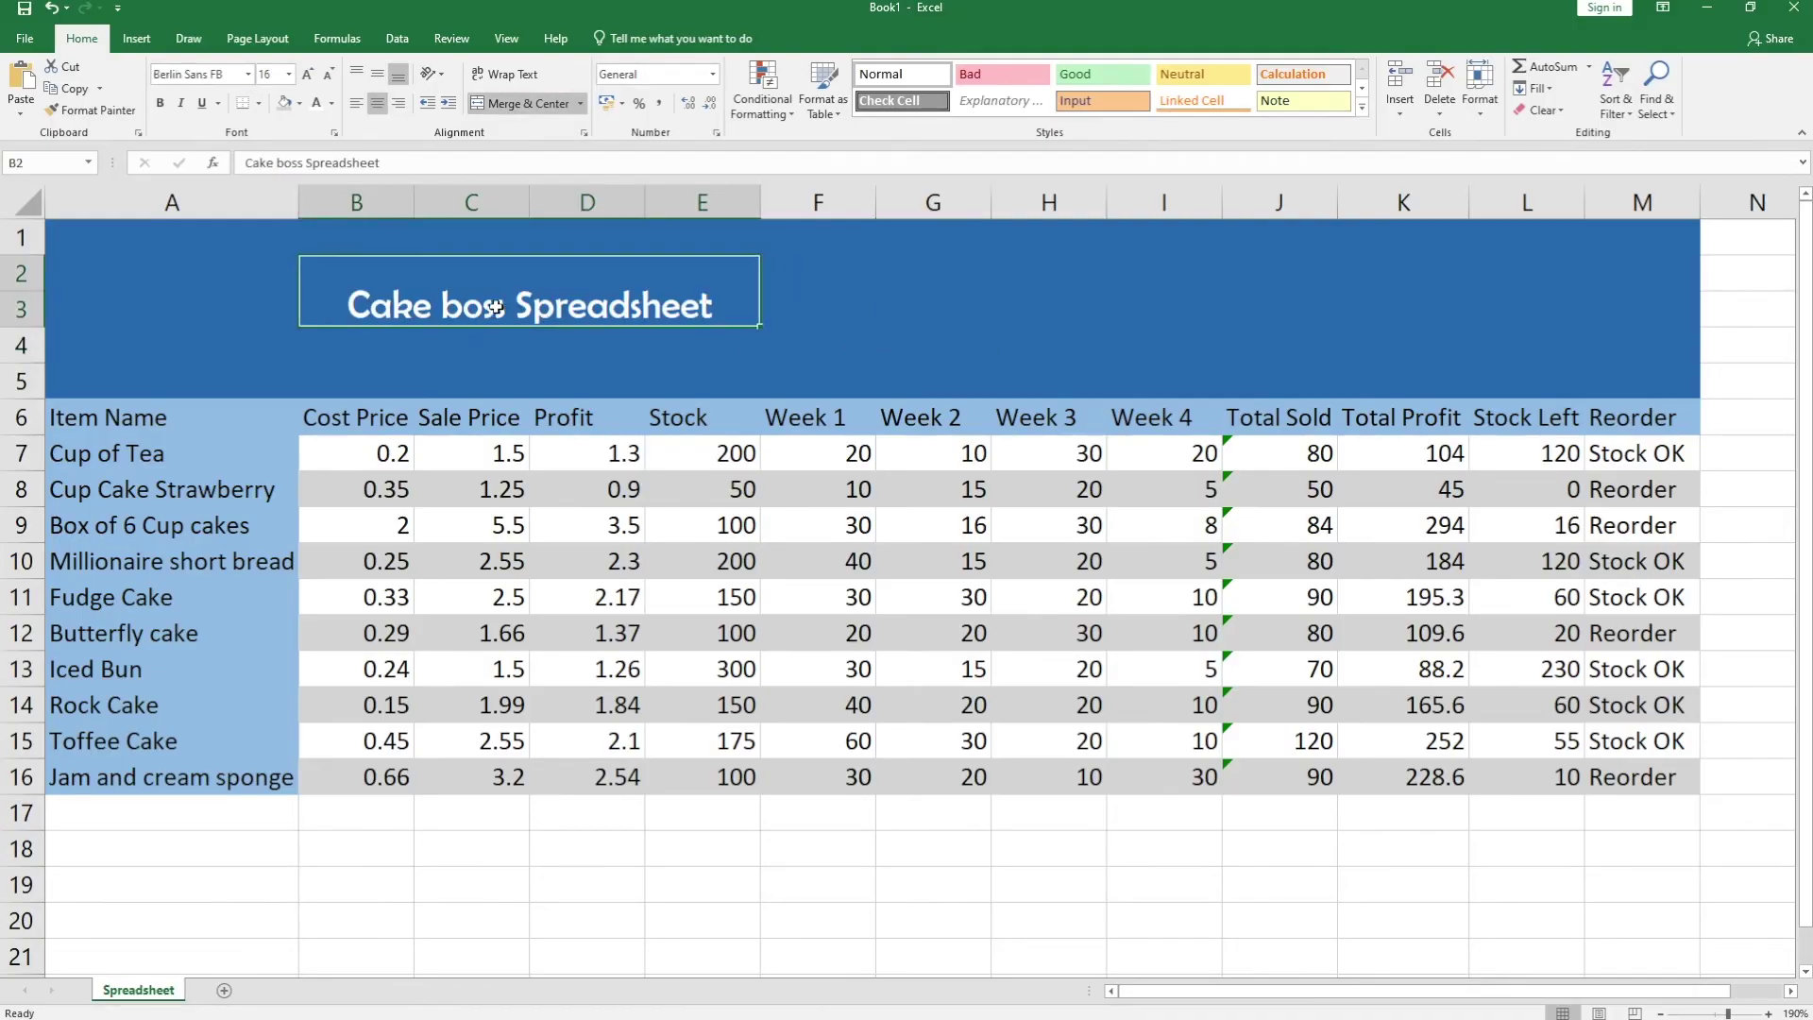
left_click(377, 73)
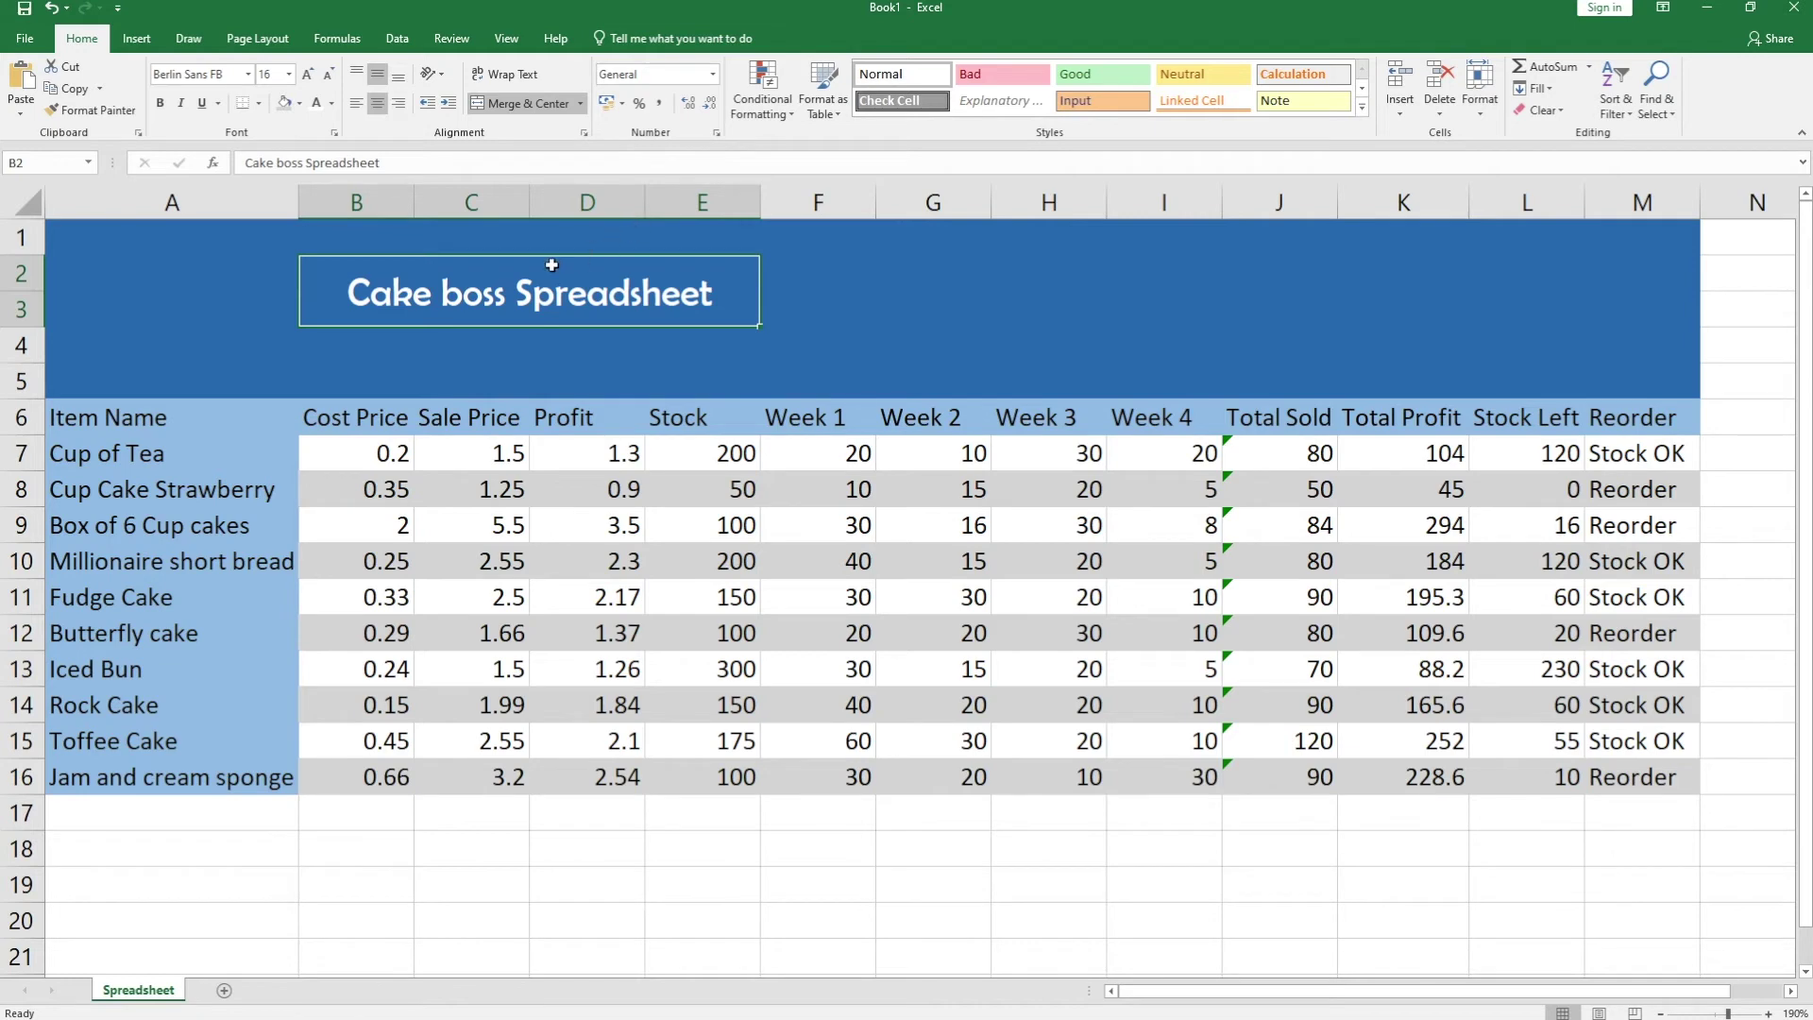
- Bold the A6:M6 headings and A7:A16 item names, then widen column A to fit them
left_click_drag(194, 417, 1642, 414)
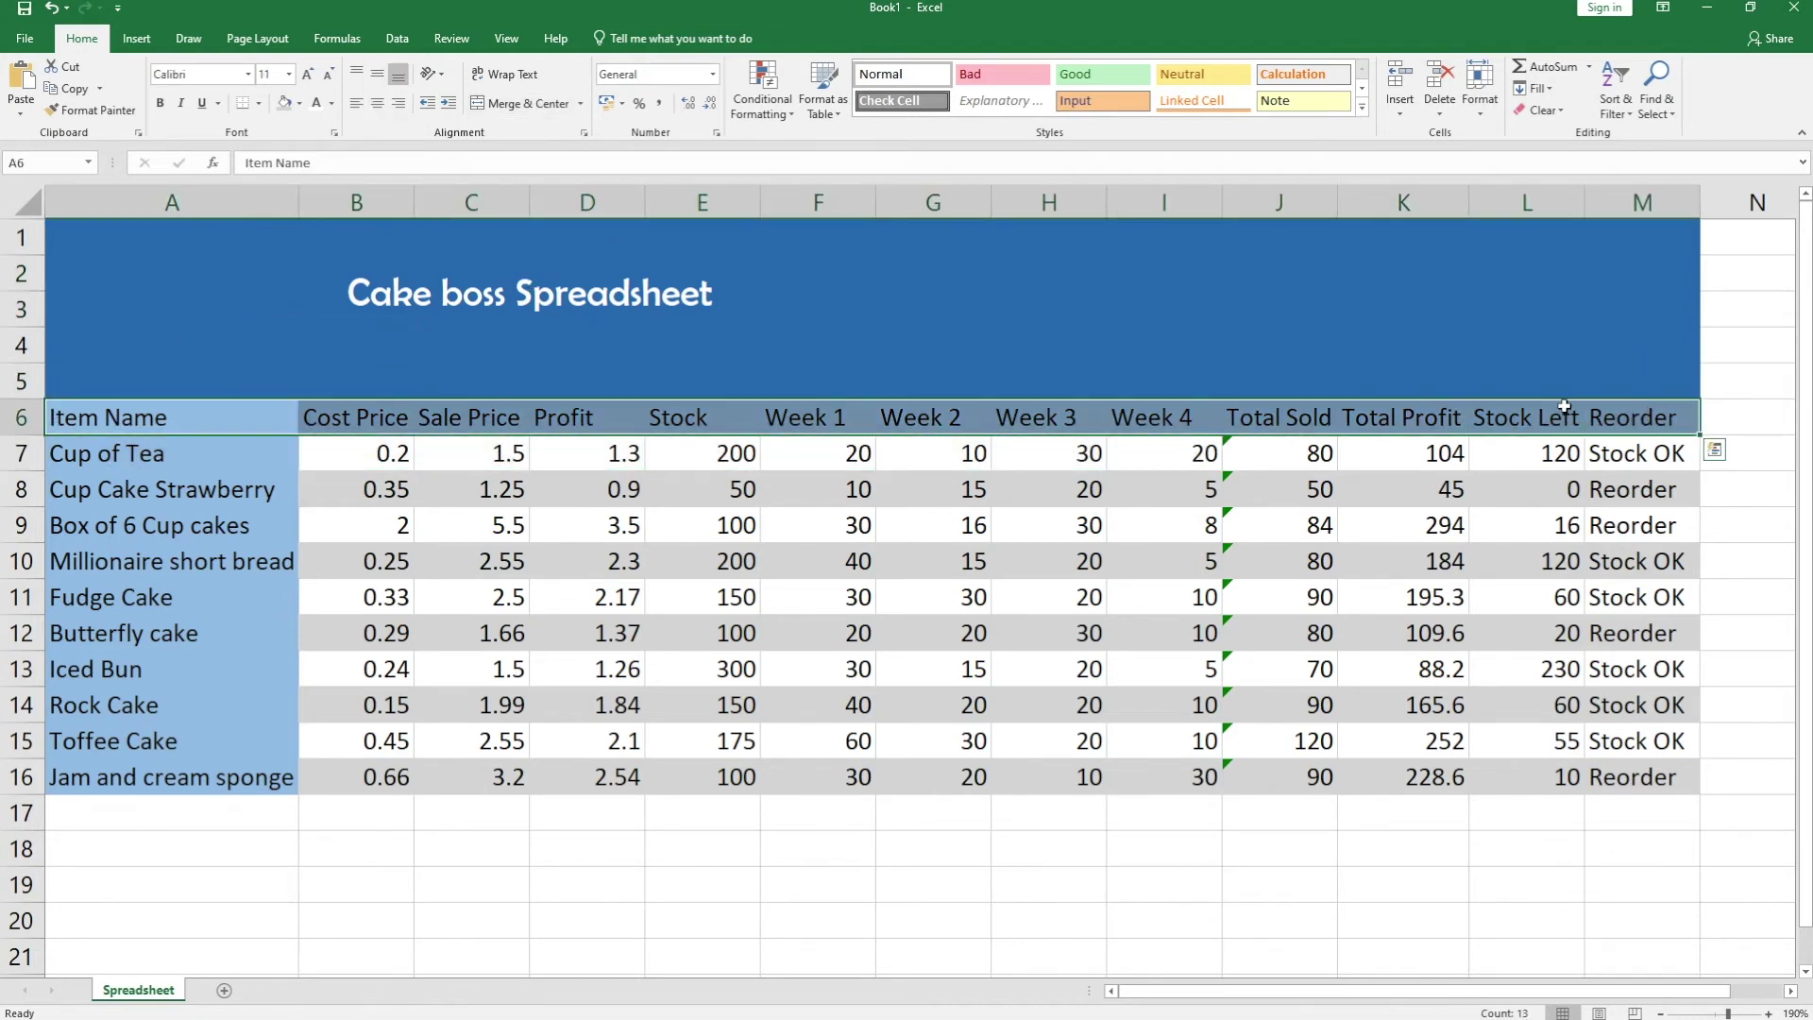
left_click(159, 103)
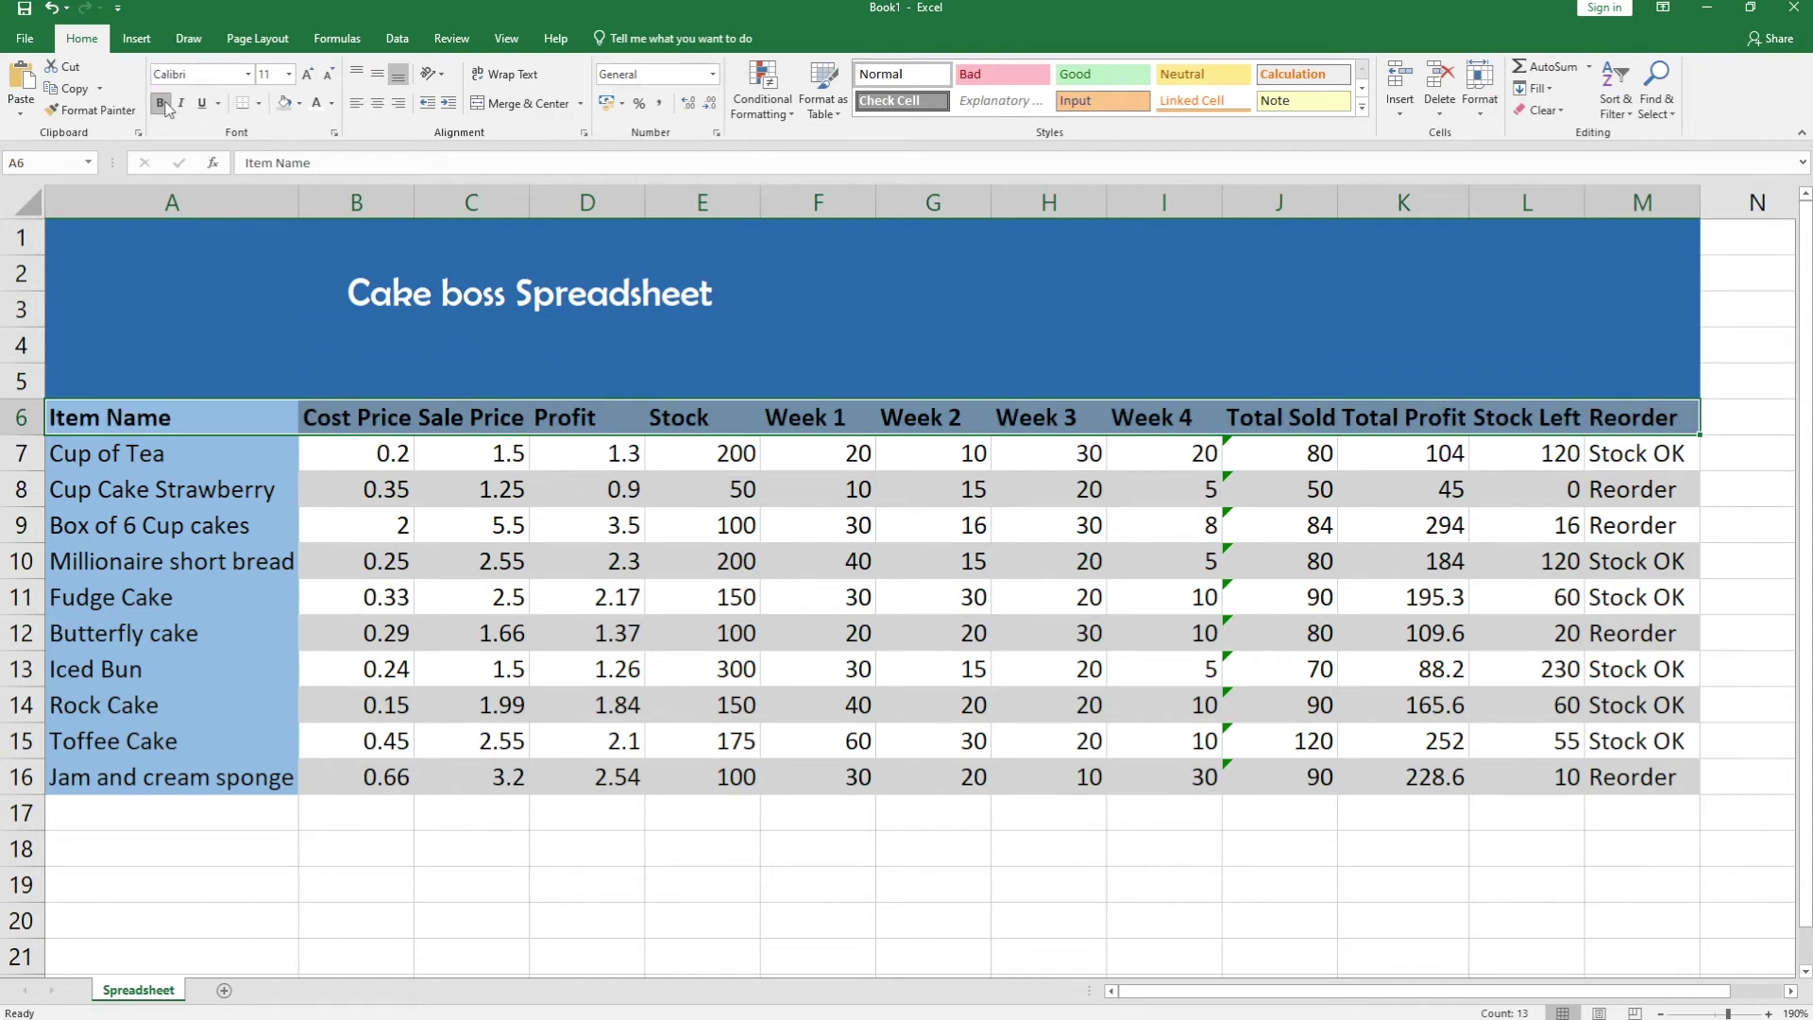
left_click_drag(239, 453, 232, 776)
left_click(160, 103)
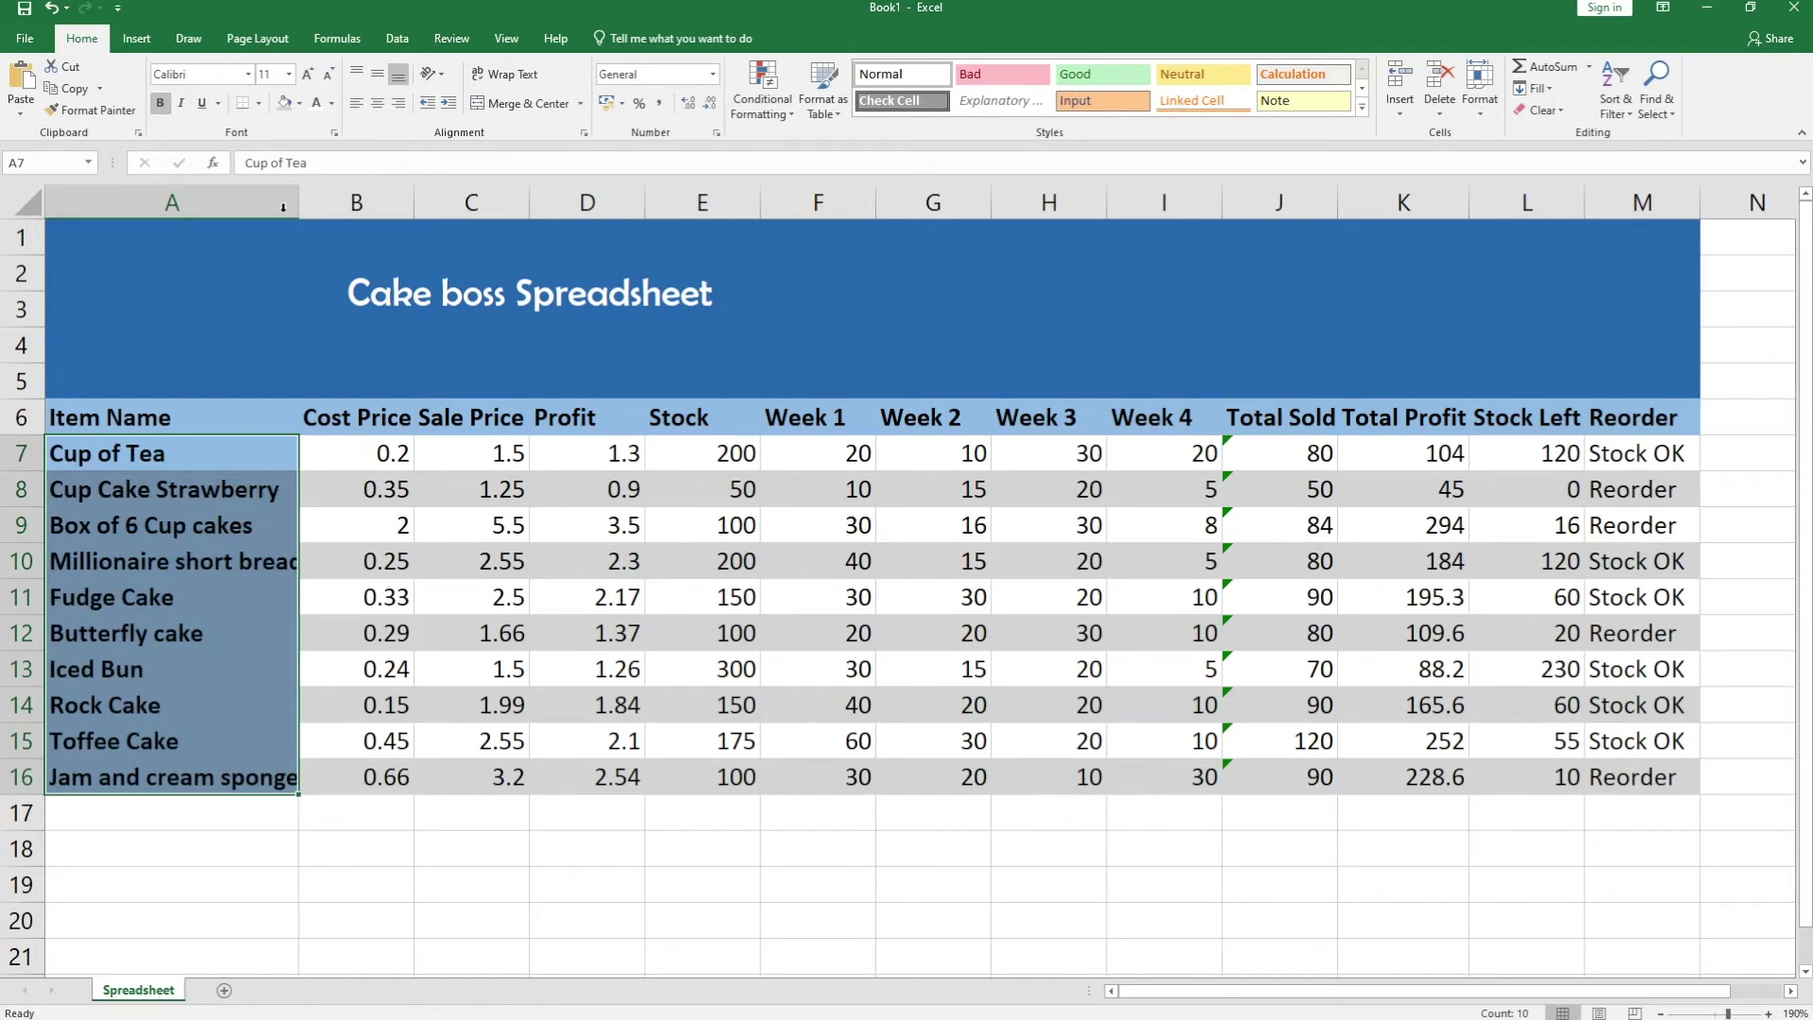
left_click(219, 563)
left_click_drag(300, 203, 328, 203)
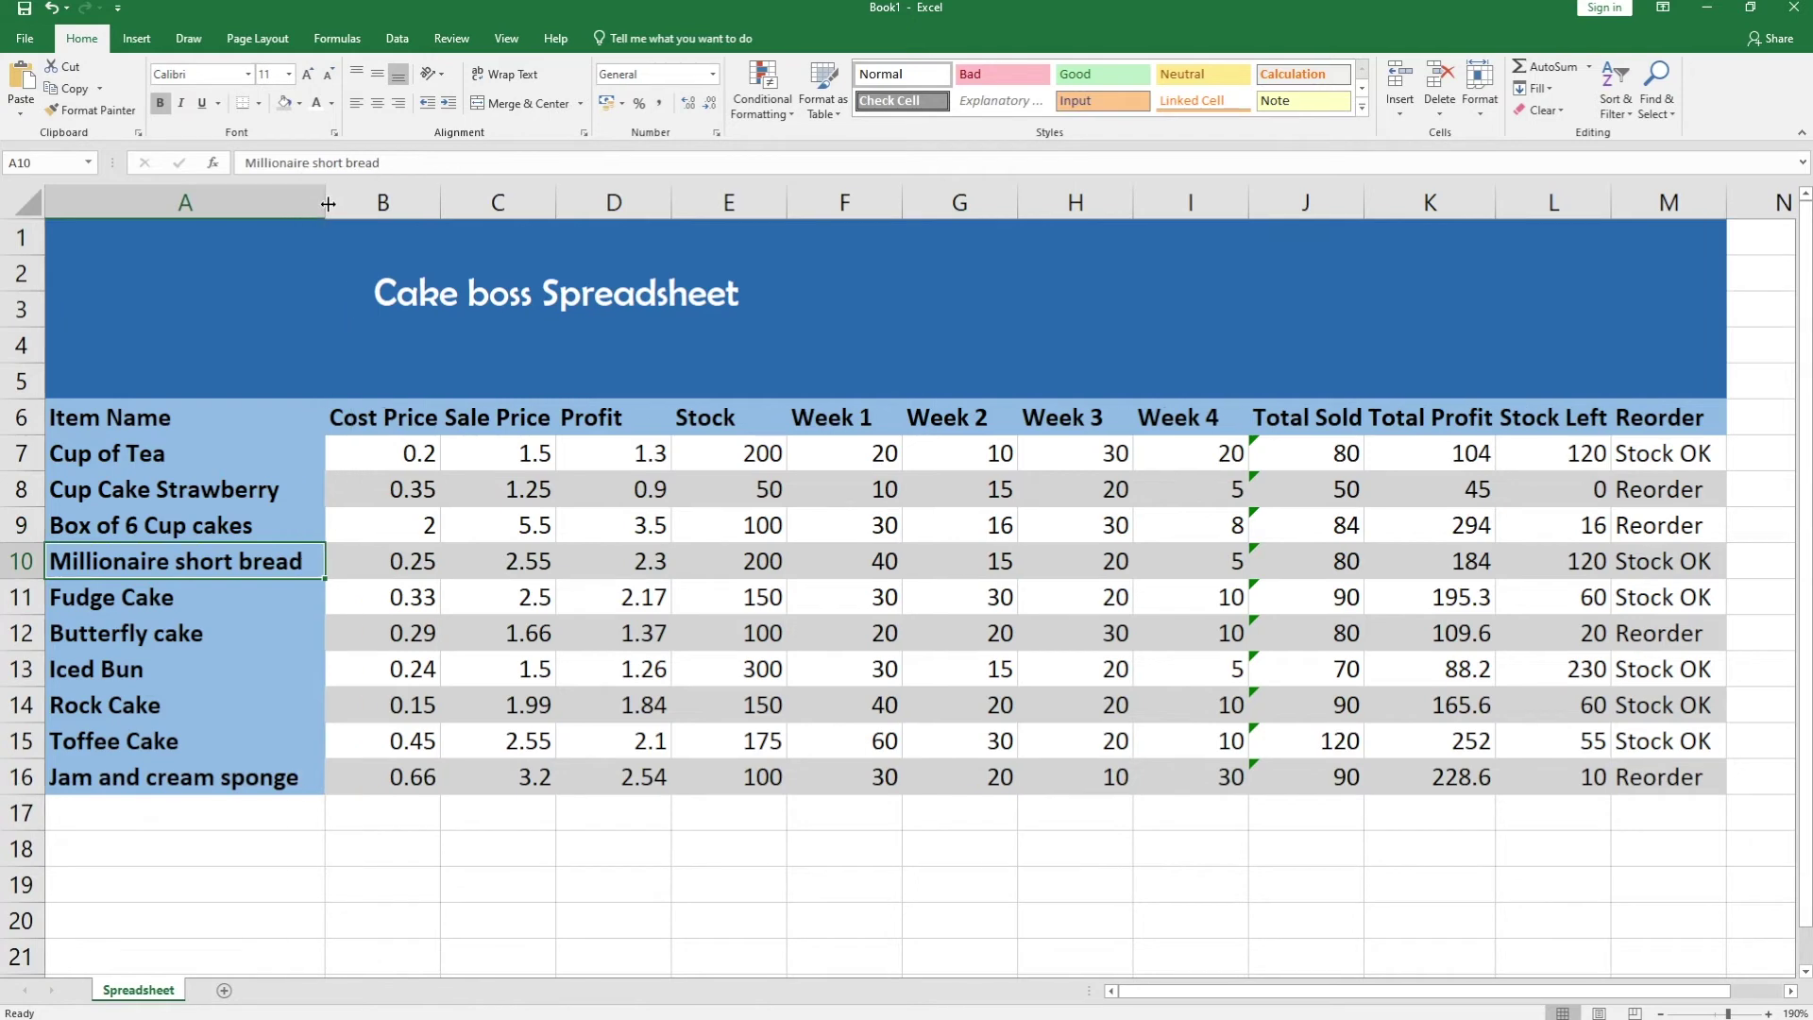
- Apply pounds accounting format to the prices and profits B7:D16 and total profits K7:K16
left_click(412, 457)
left_click_drag(412, 456, 599, 779)
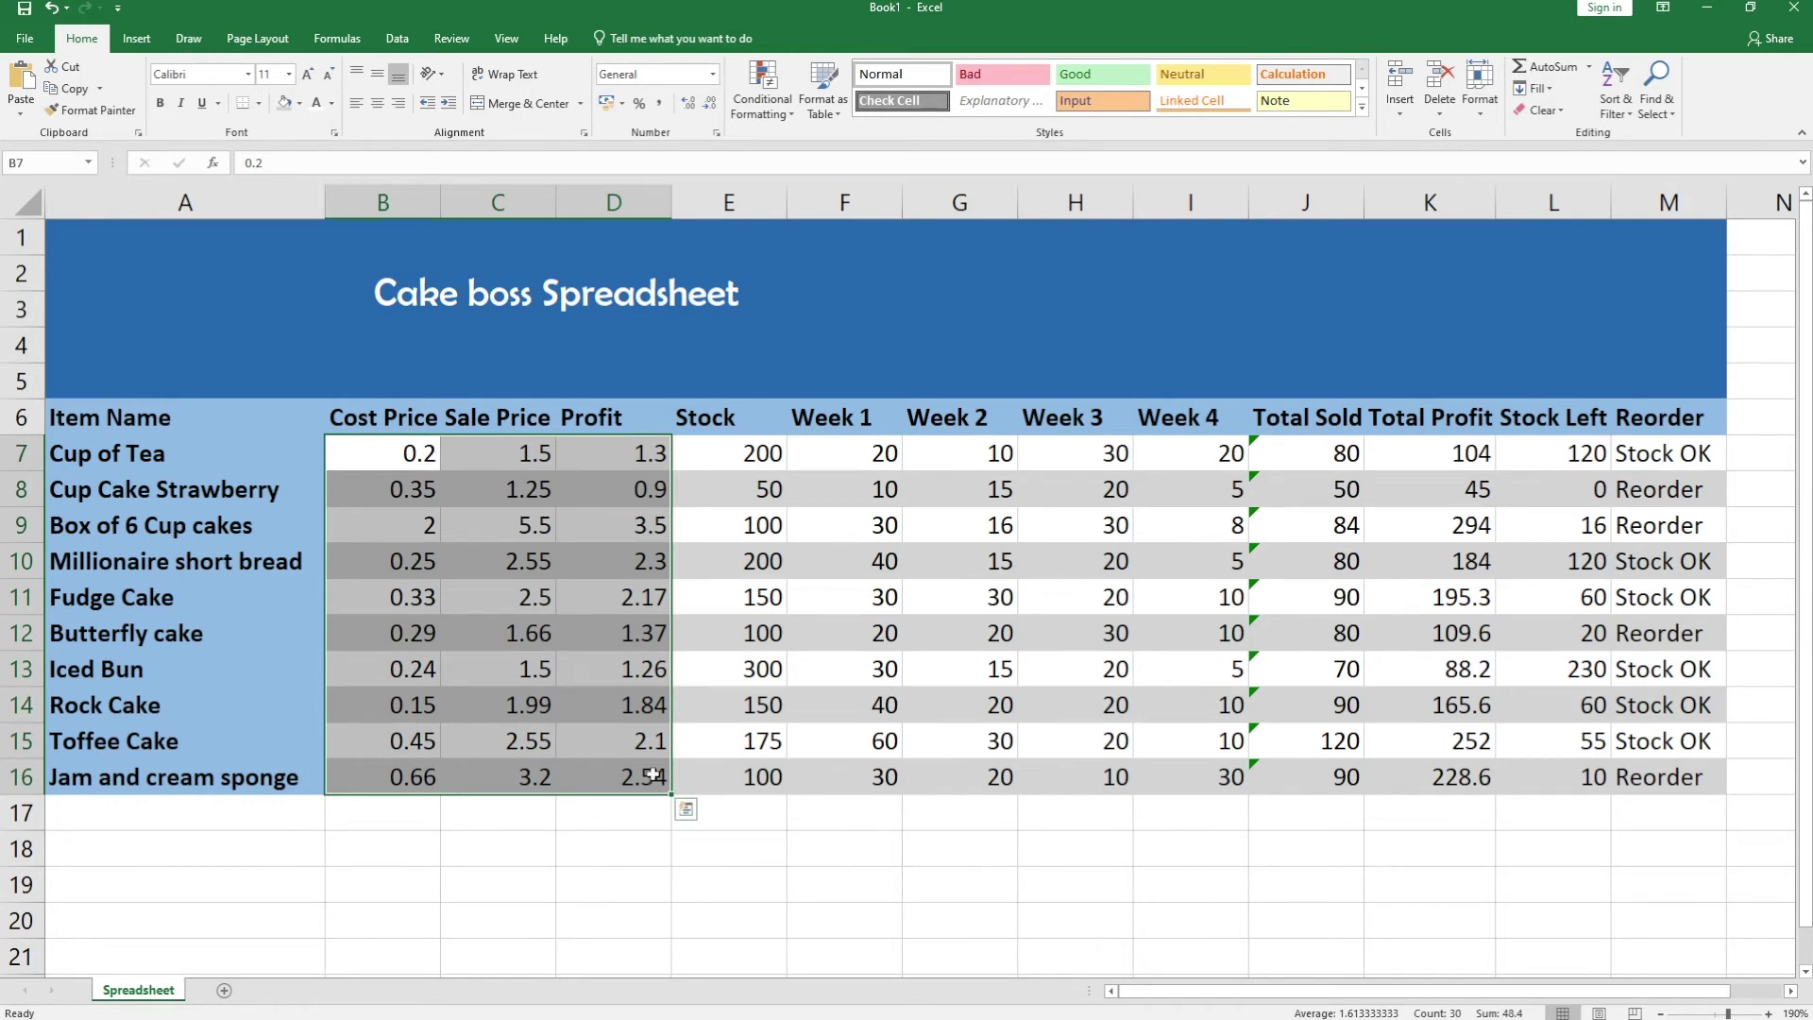
left_click(608, 104)
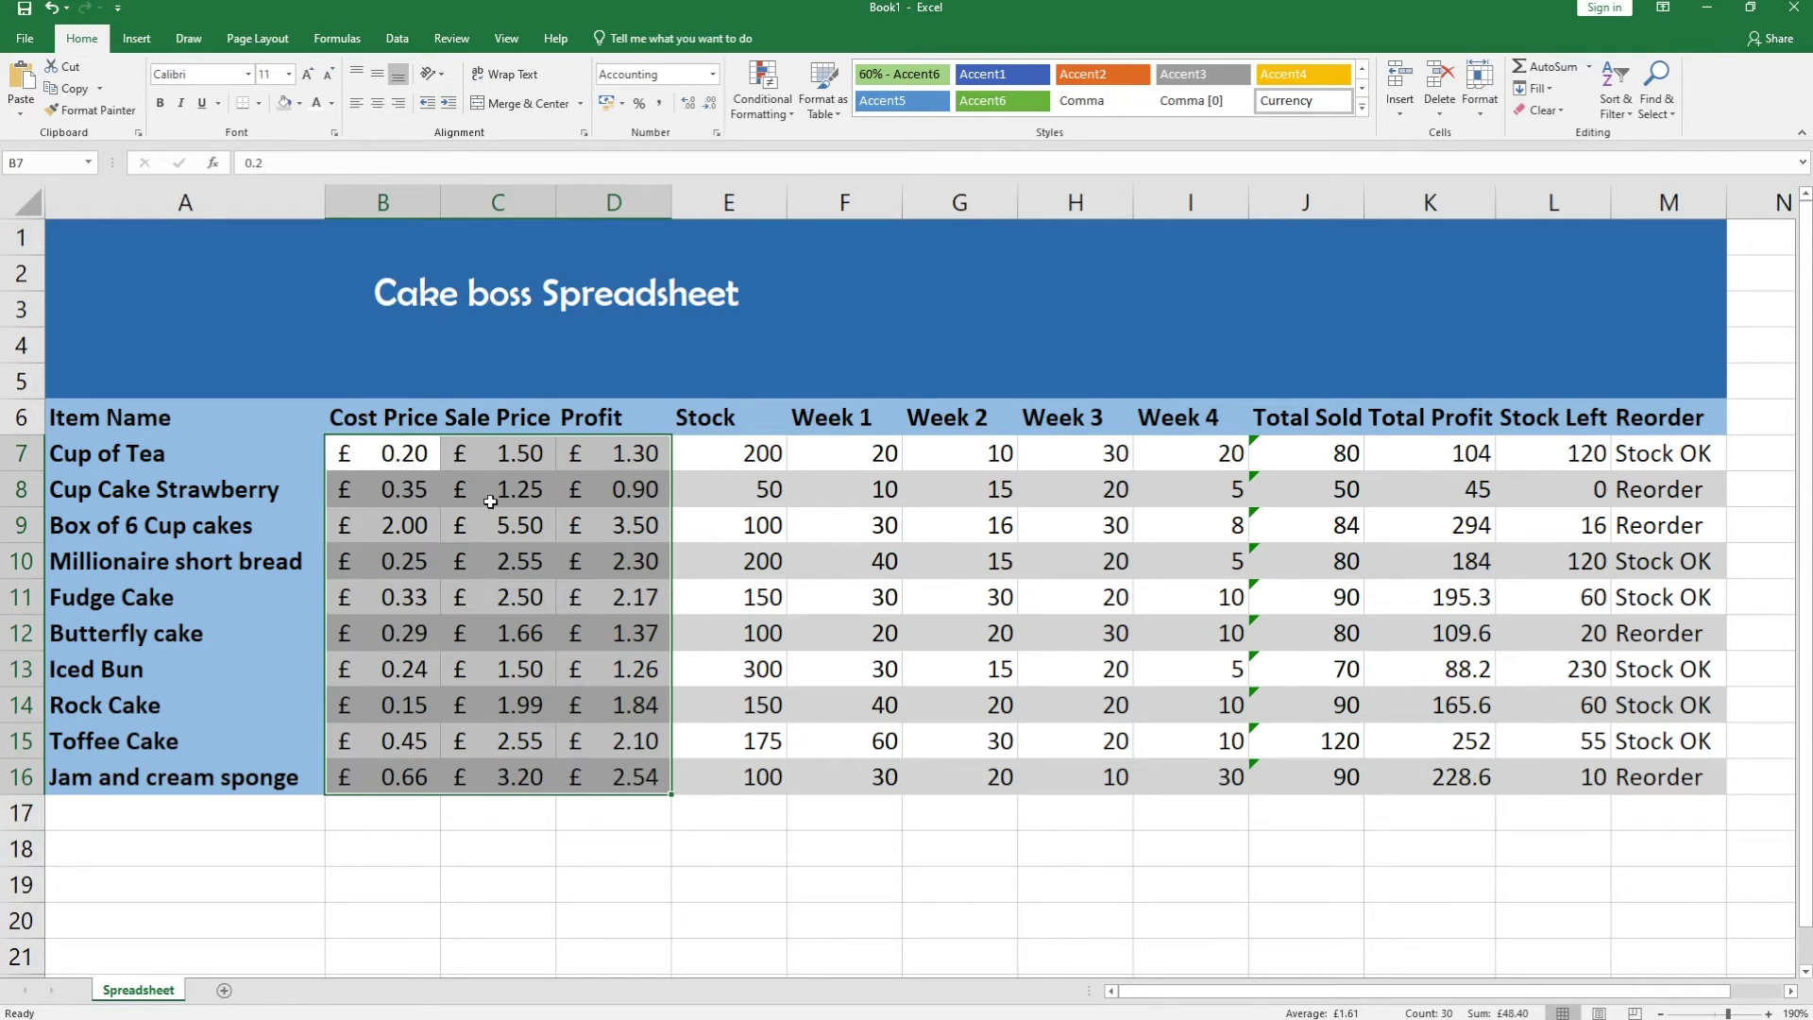
left_click(1415, 455)
left_click_drag(1415, 455, 1445, 783)
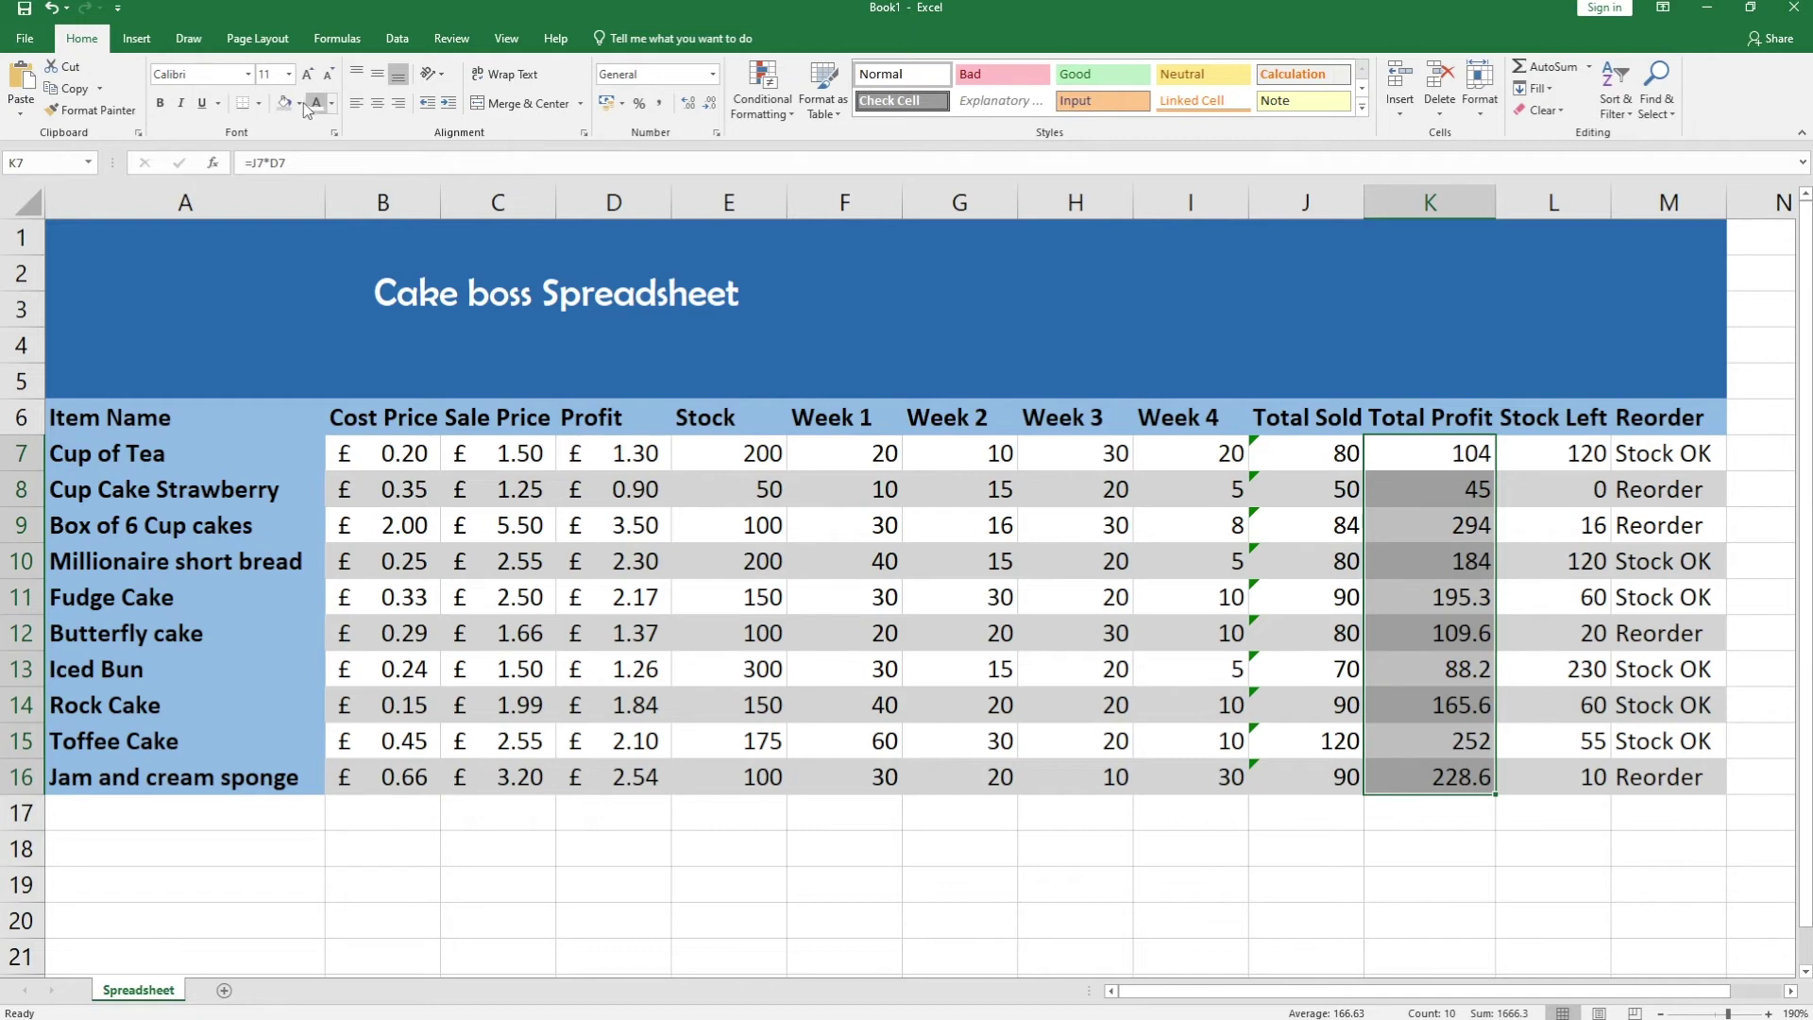
left_click(609, 103)
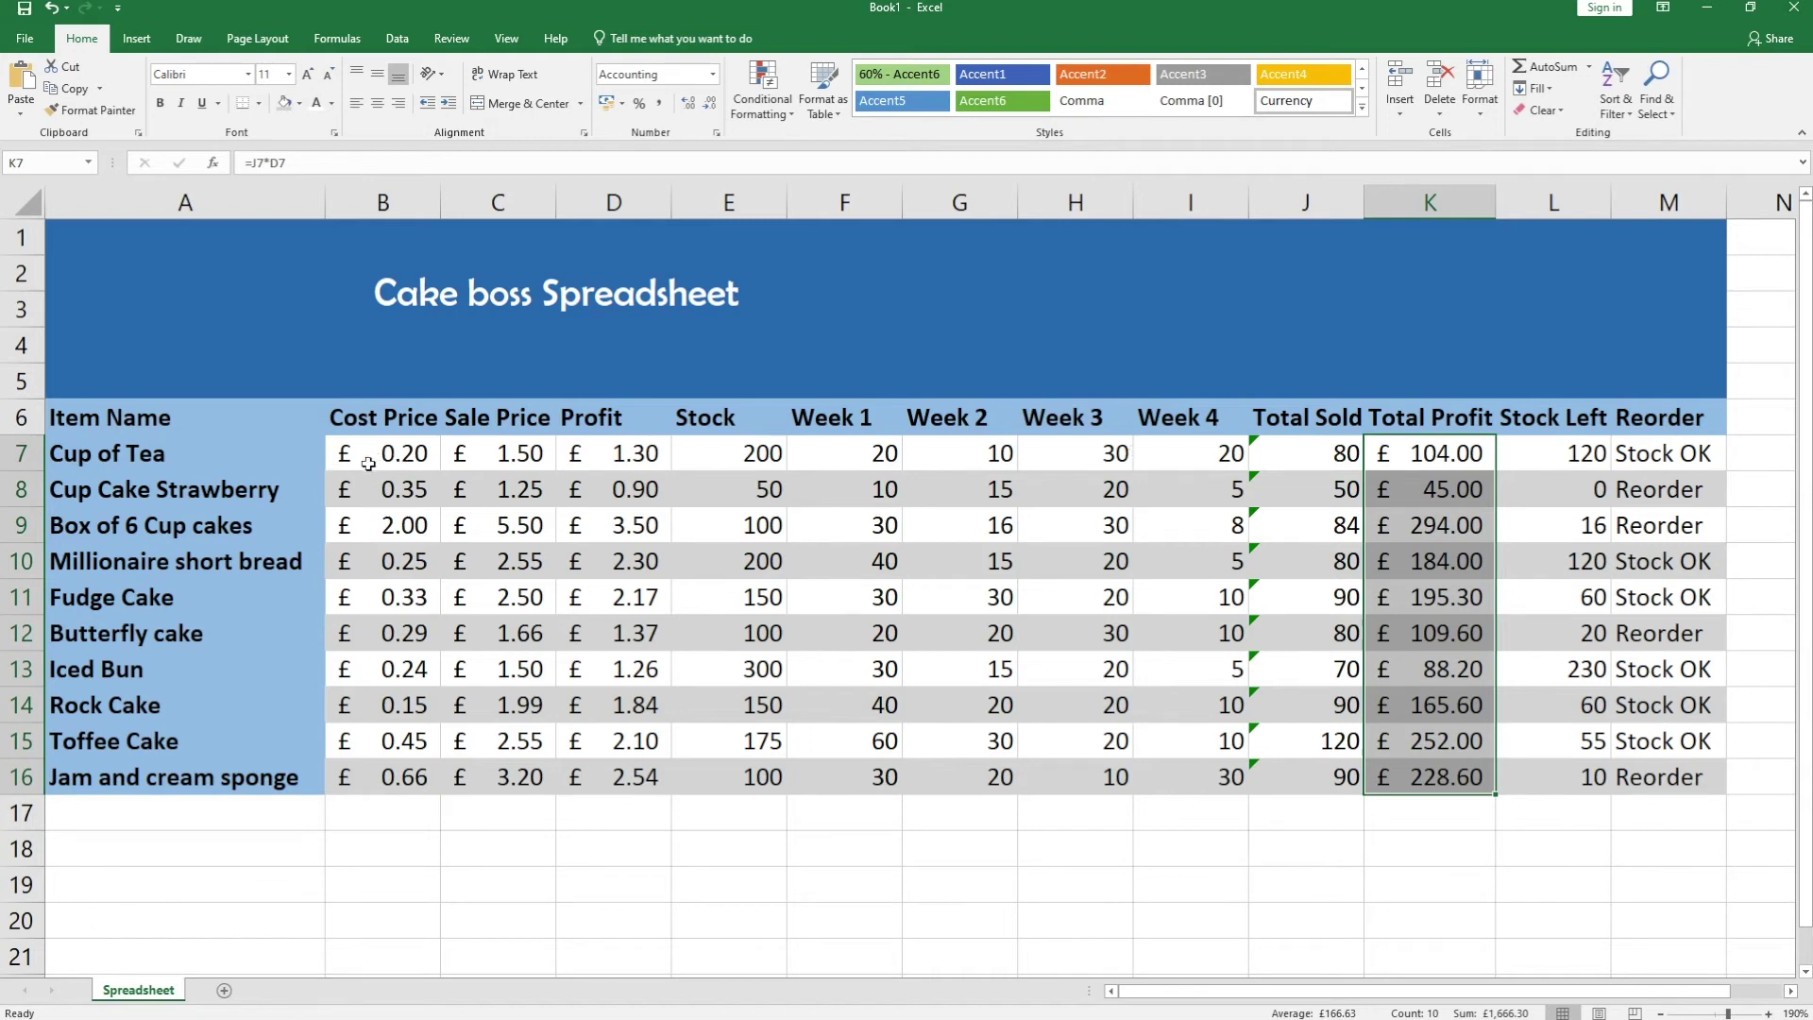
left_click_drag(193, 416, 1681, 776)
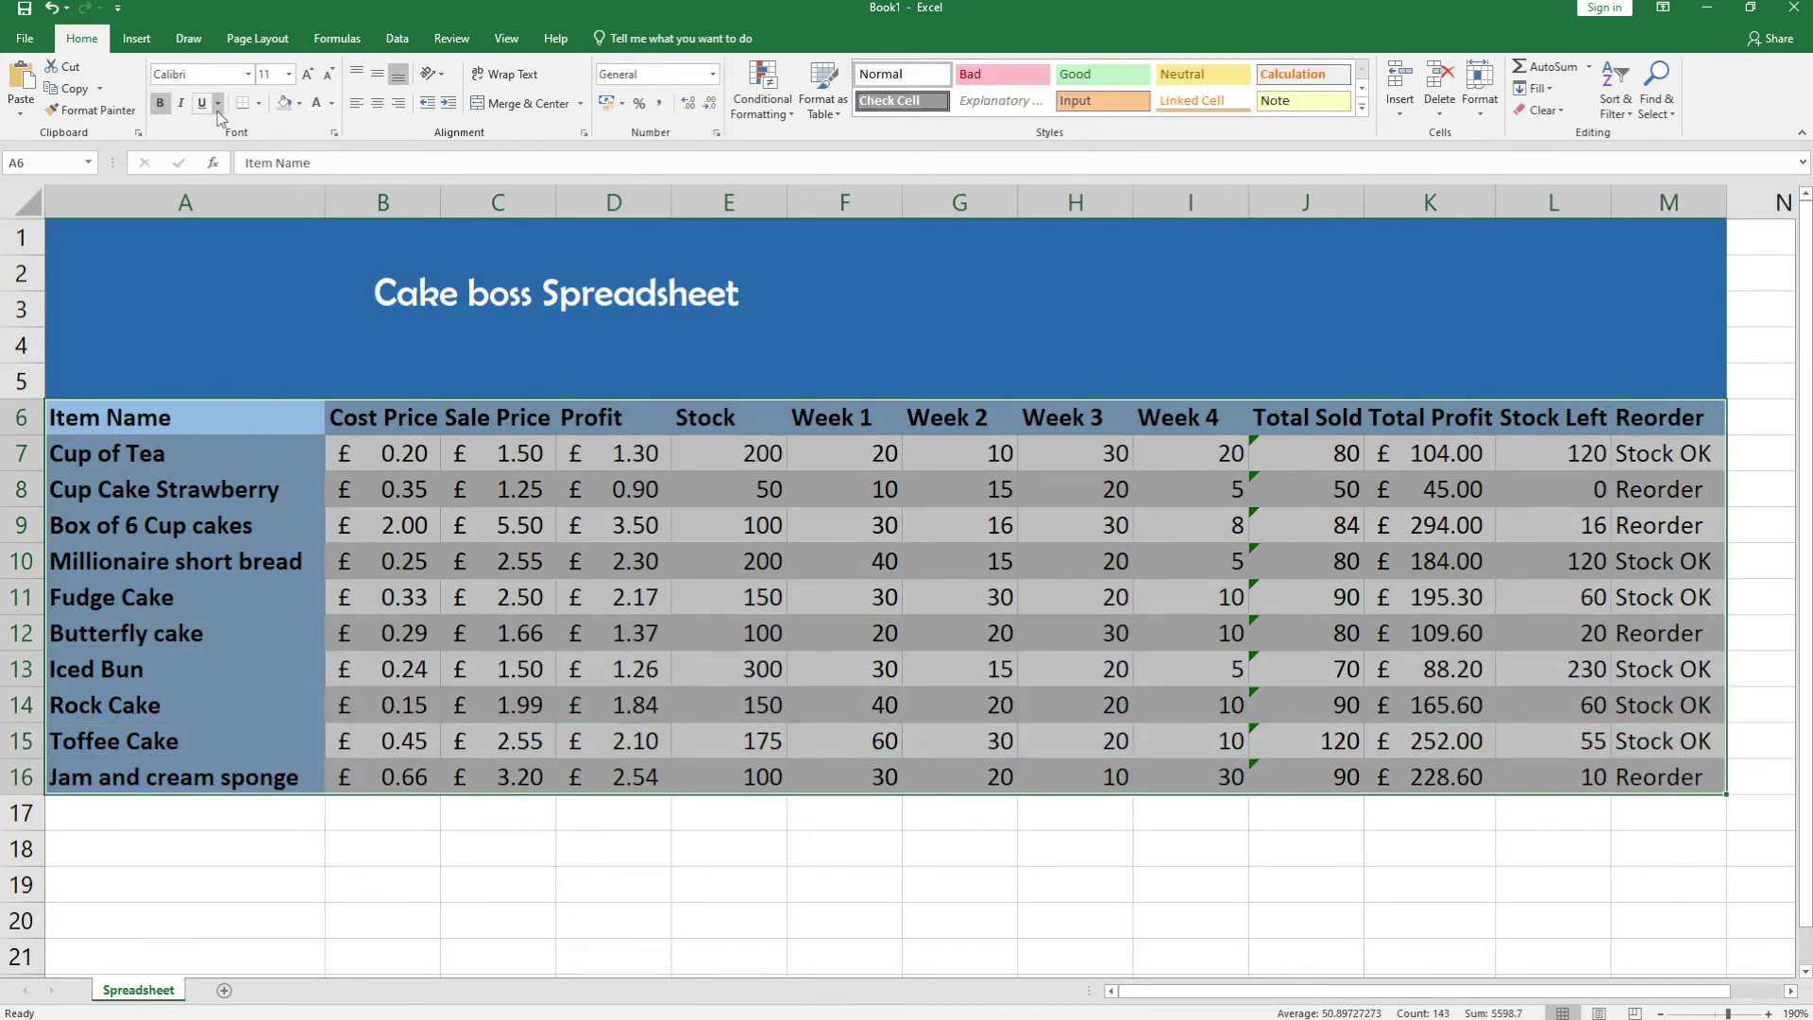
left_click(259, 104)
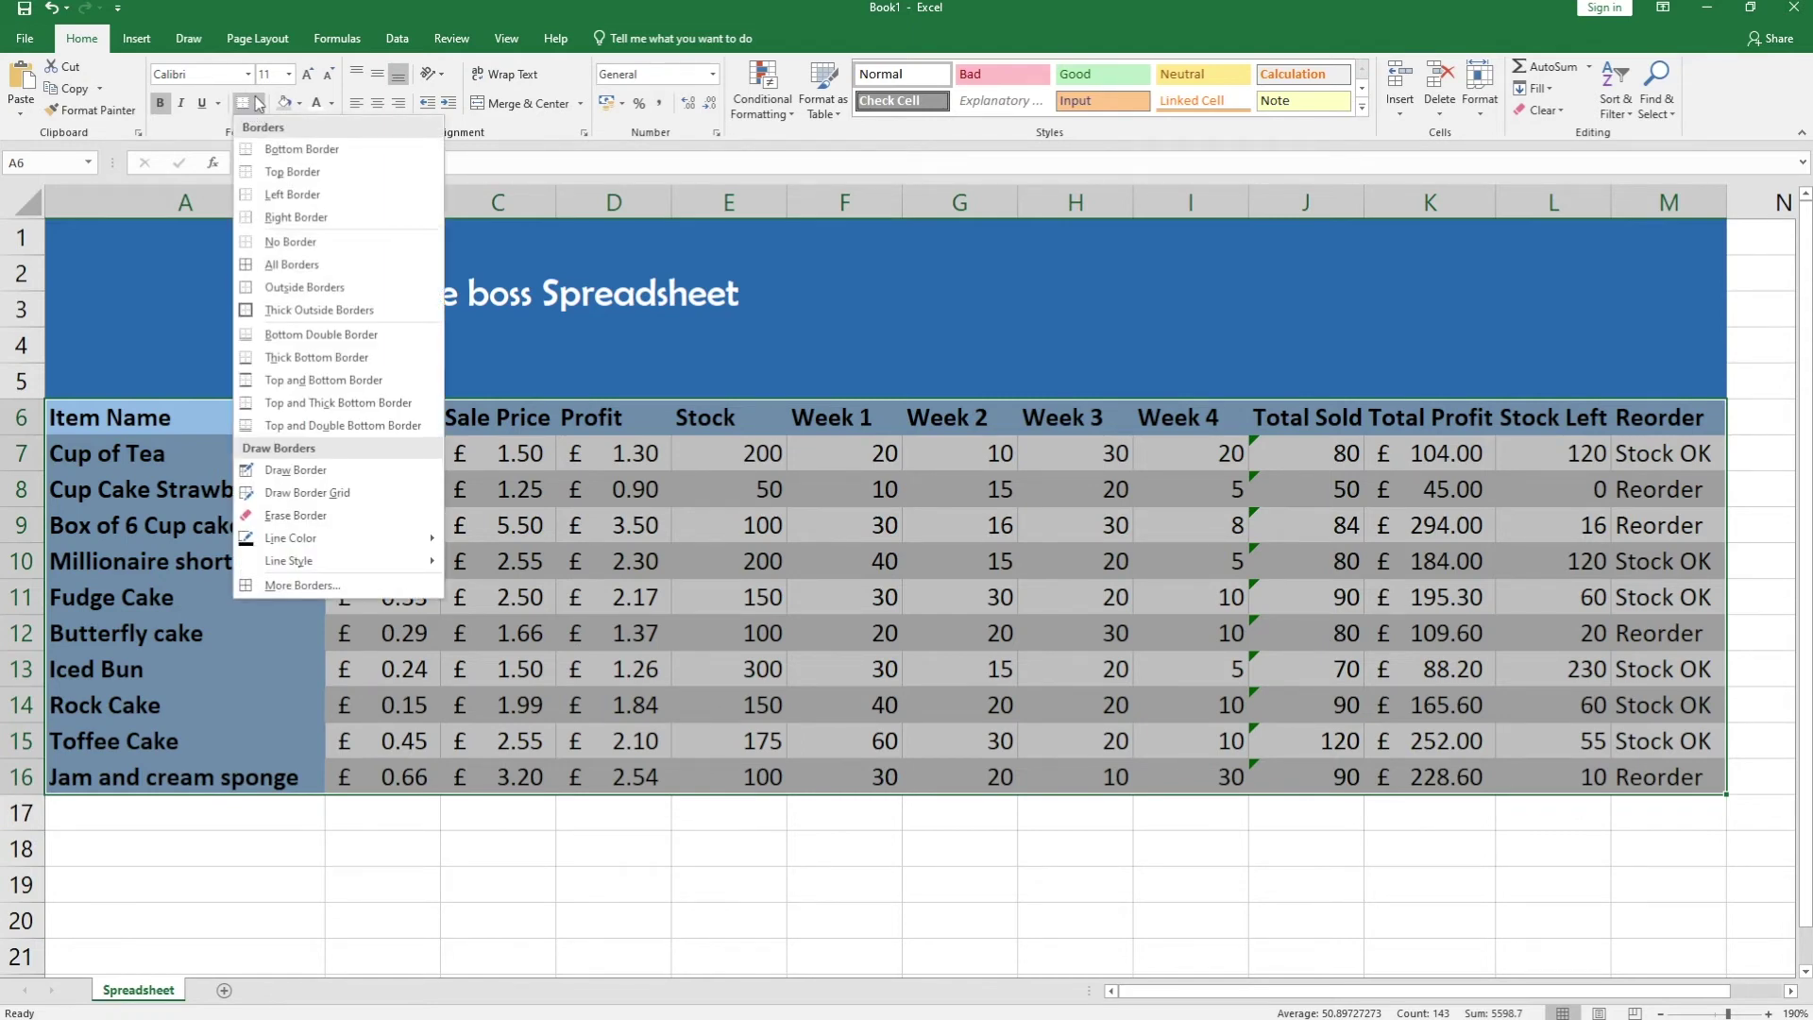
left_click(301, 268)
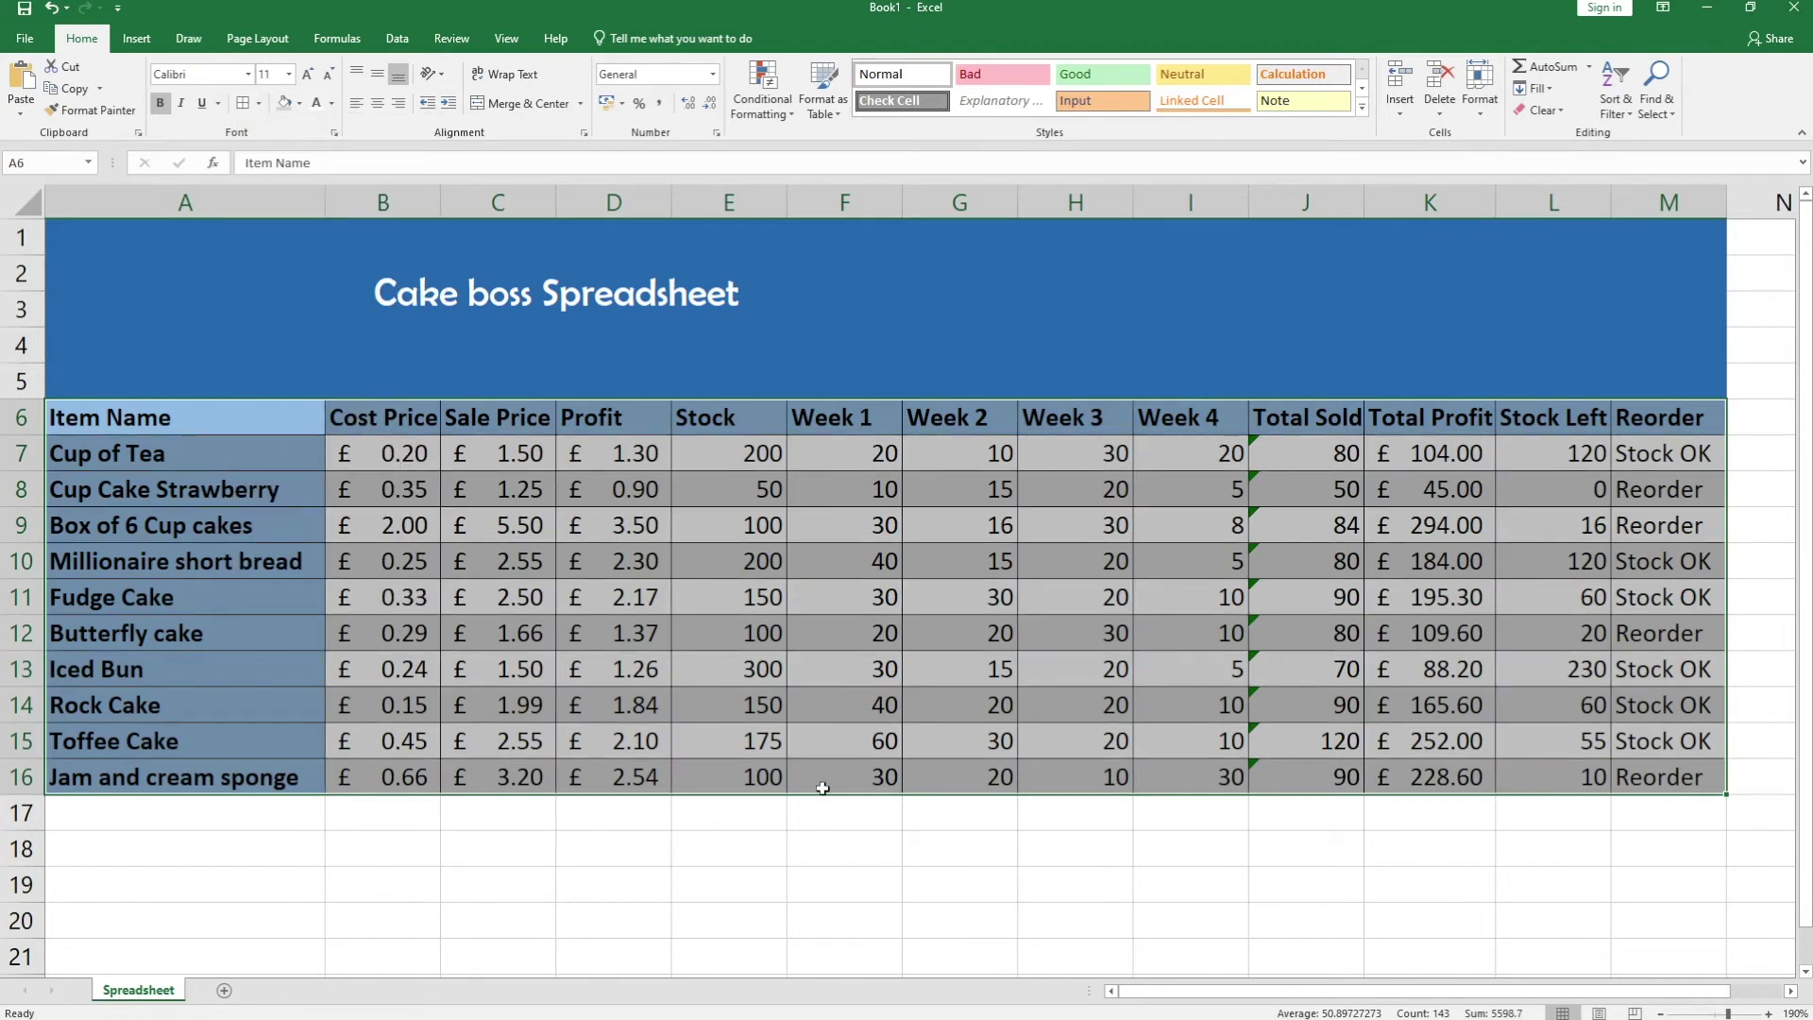
left_click(935, 809)
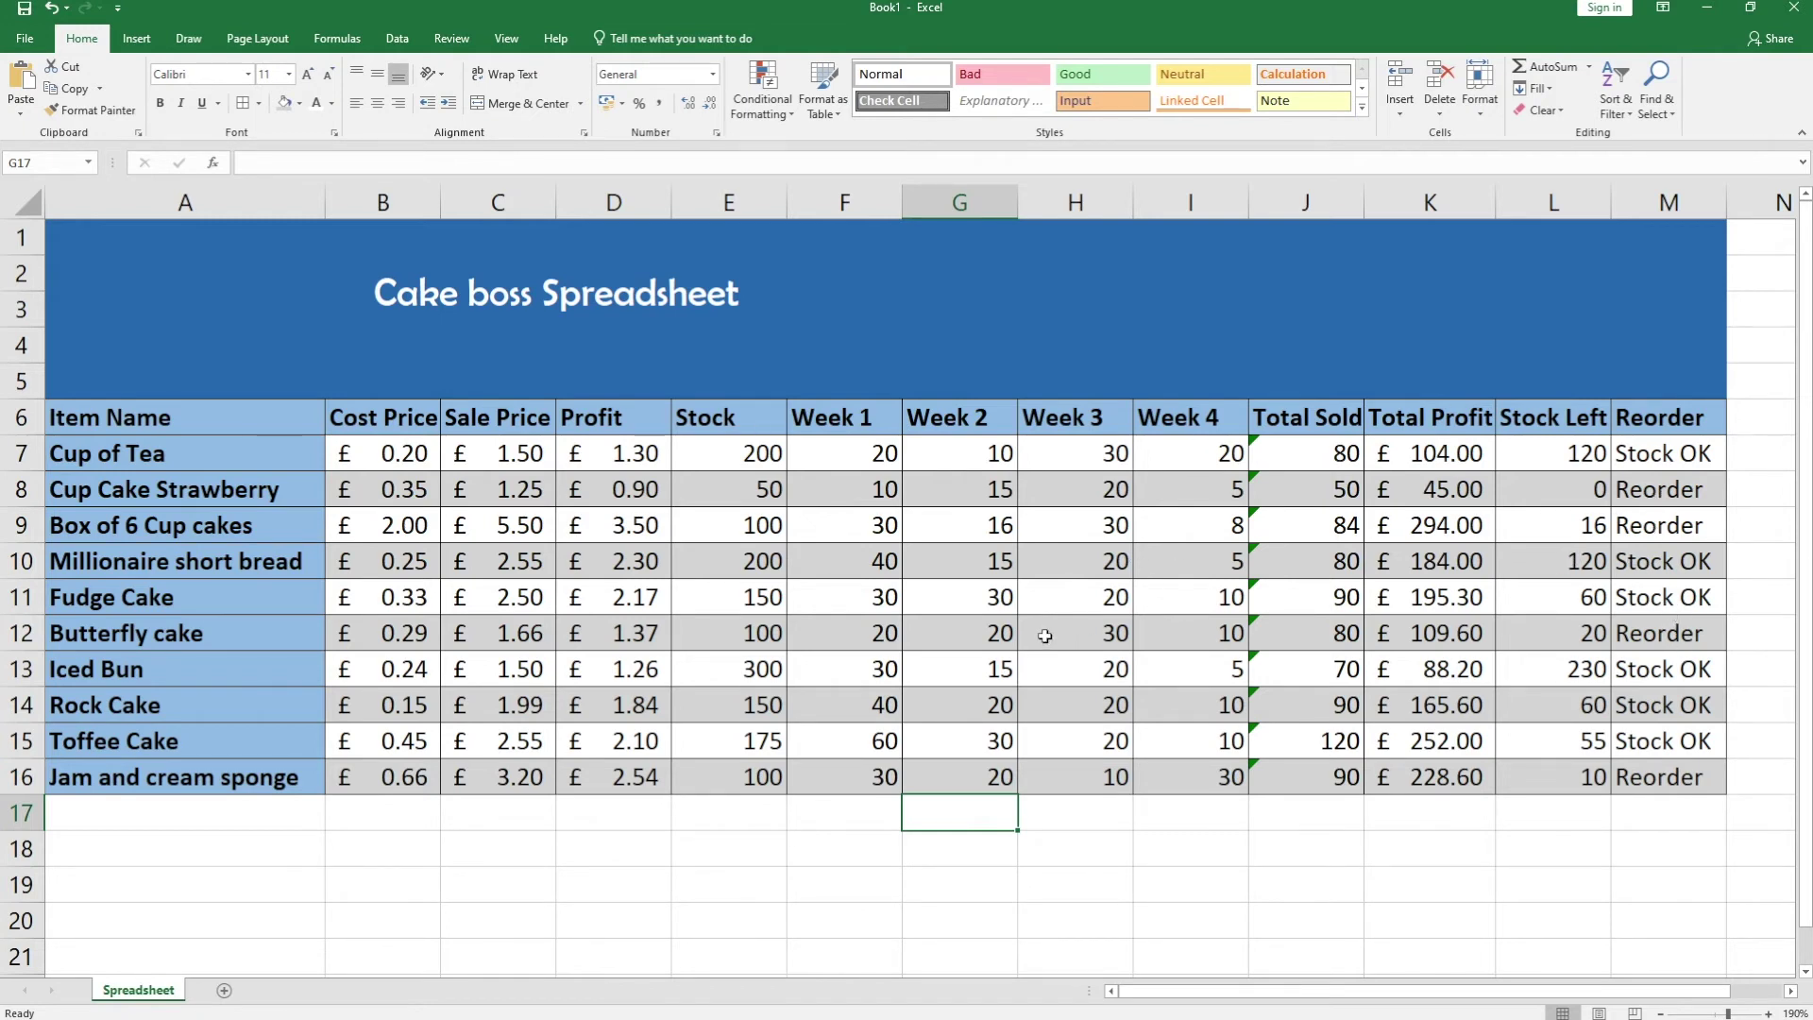
- Merge F5:I5 into a 'March' heading with a light blue fill
left_click_drag(831, 383, 1218, 389)
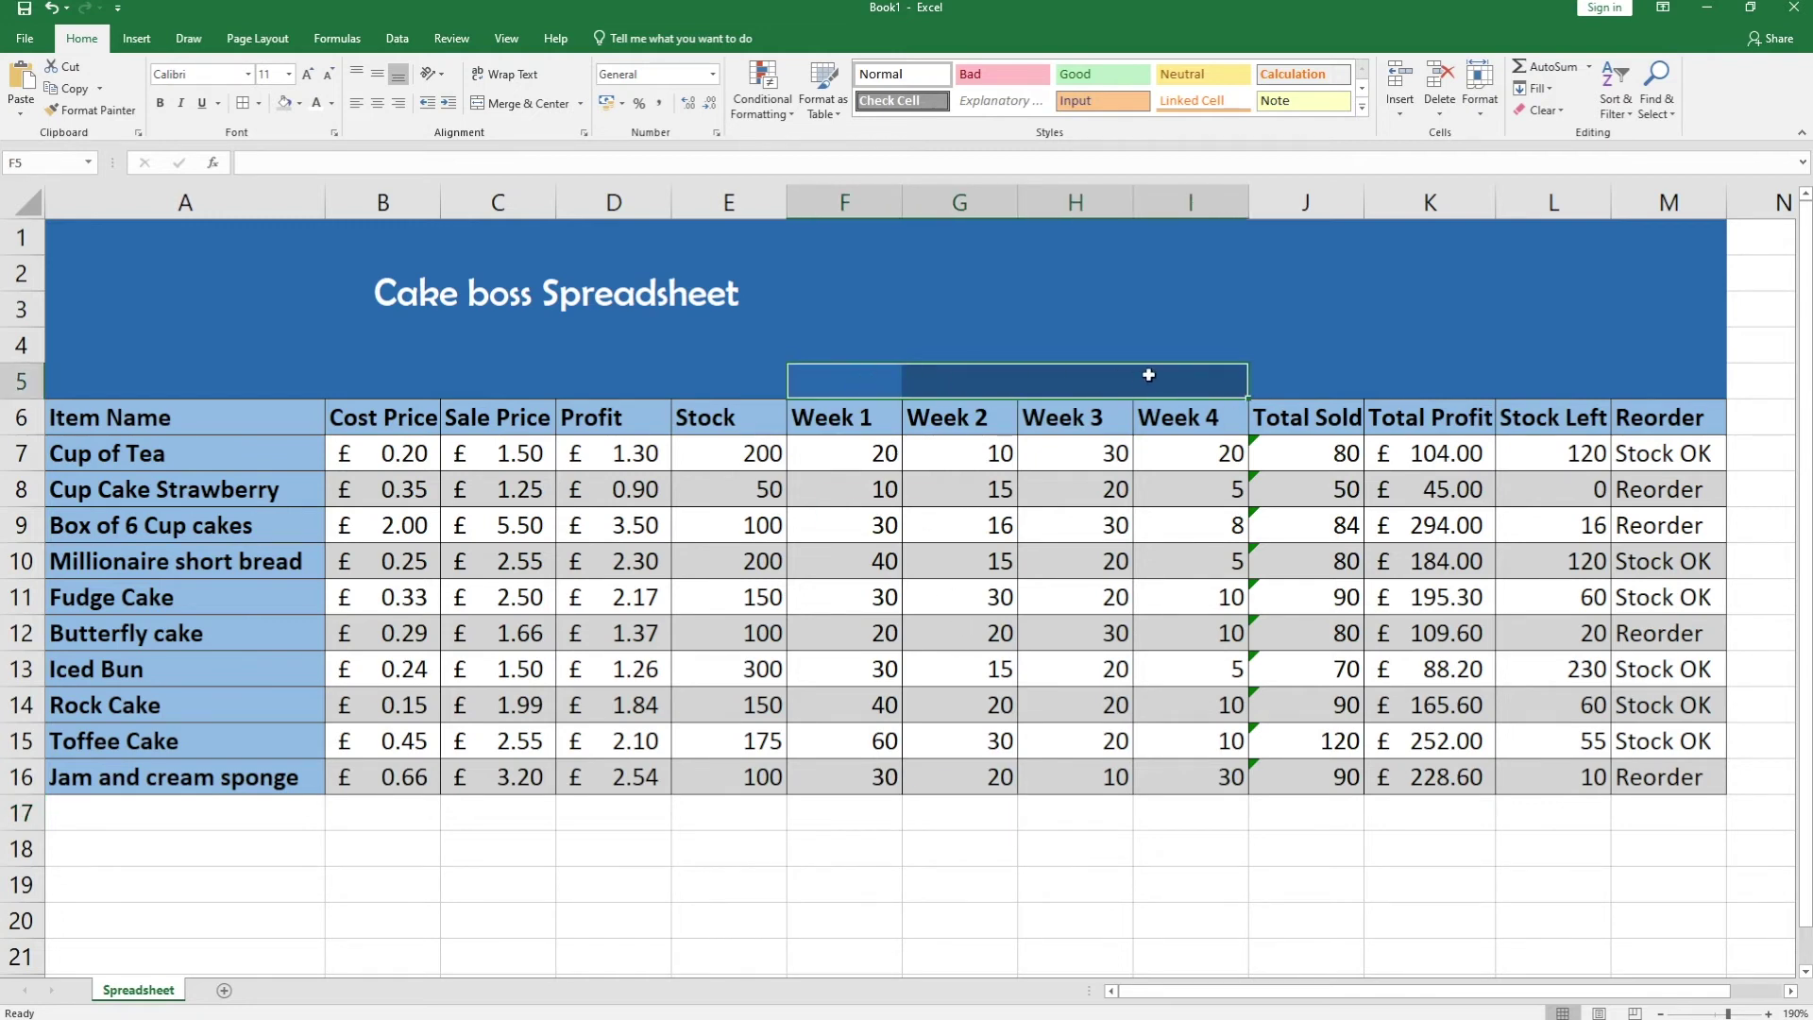
left_click(514, 105)
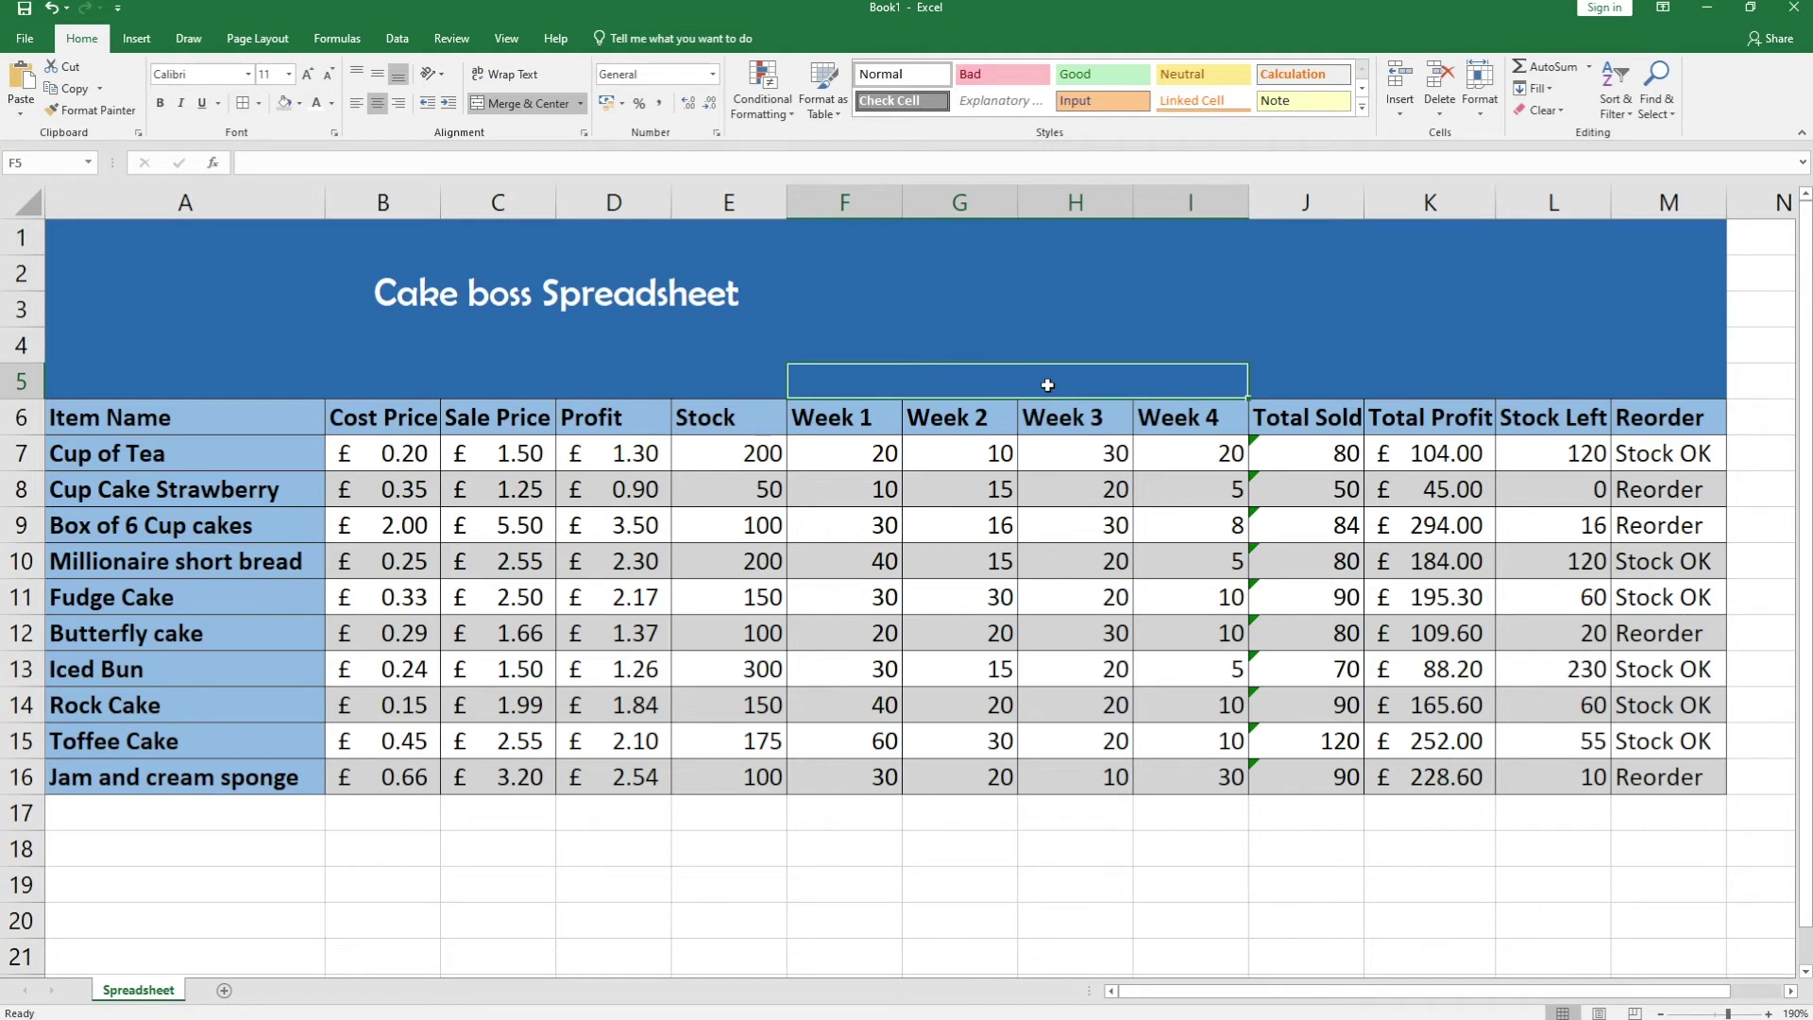
type("March")
key("Return")
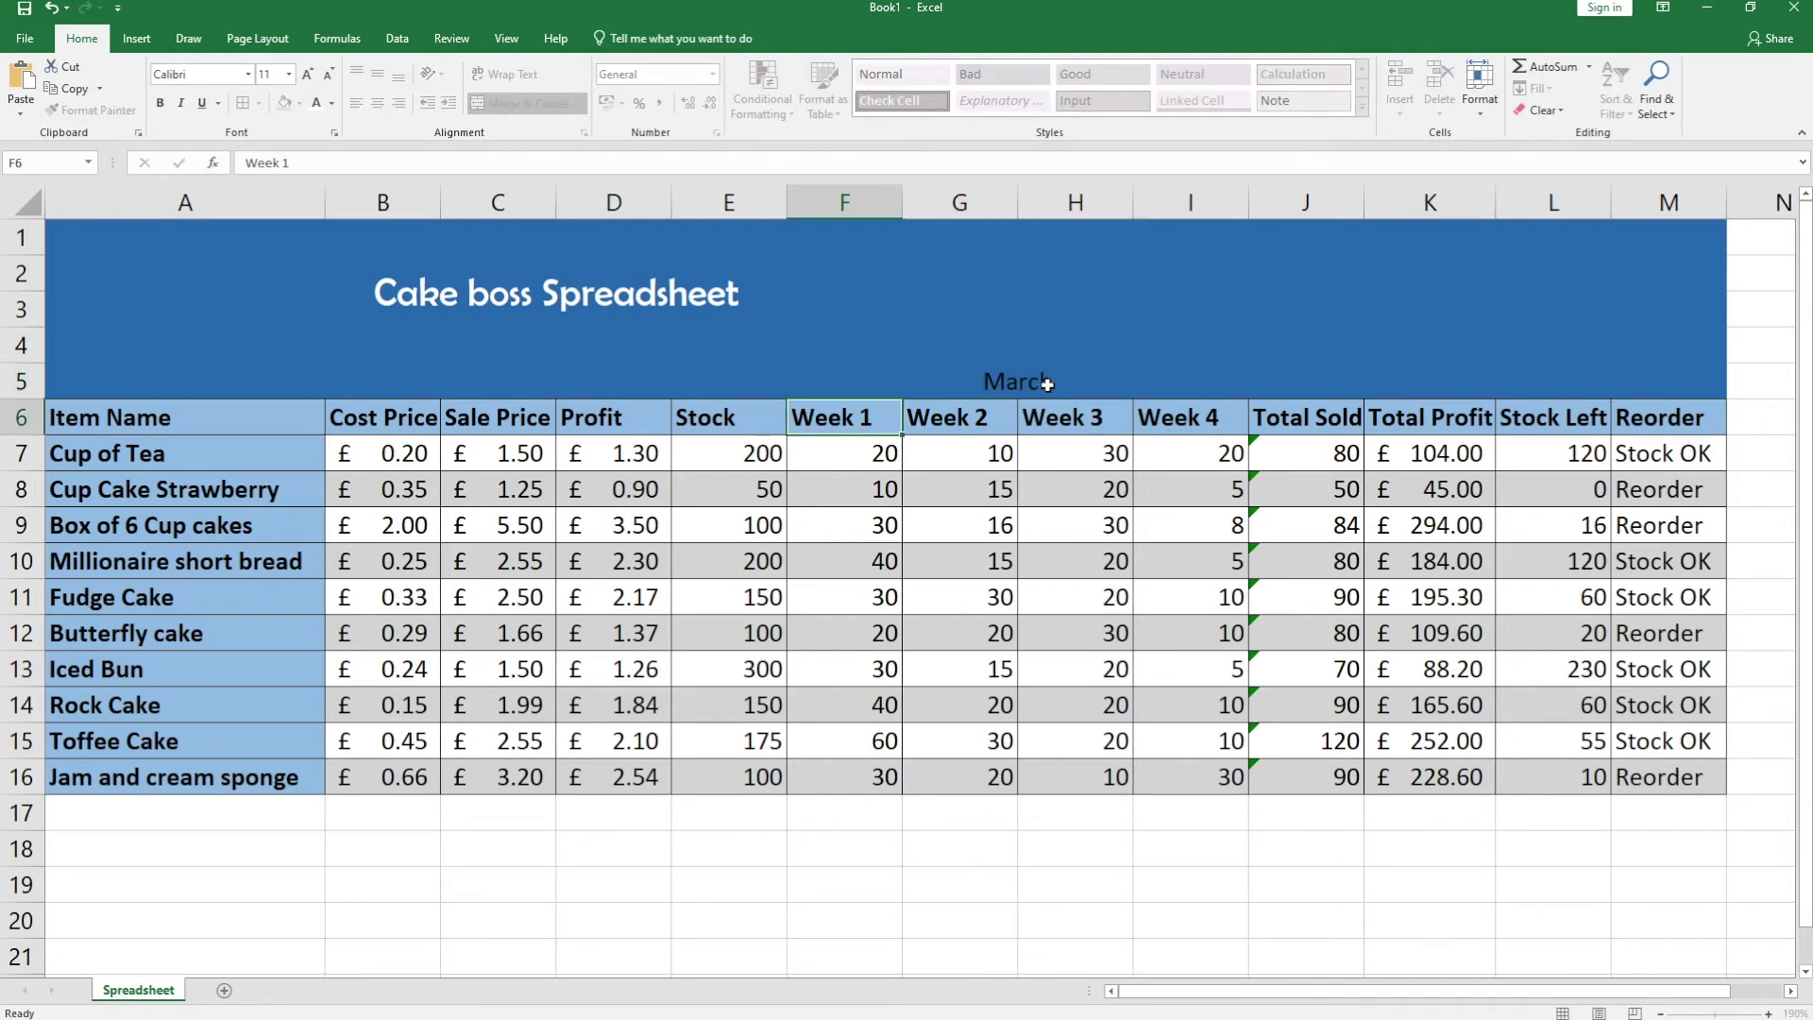
left_click(1048, 385)
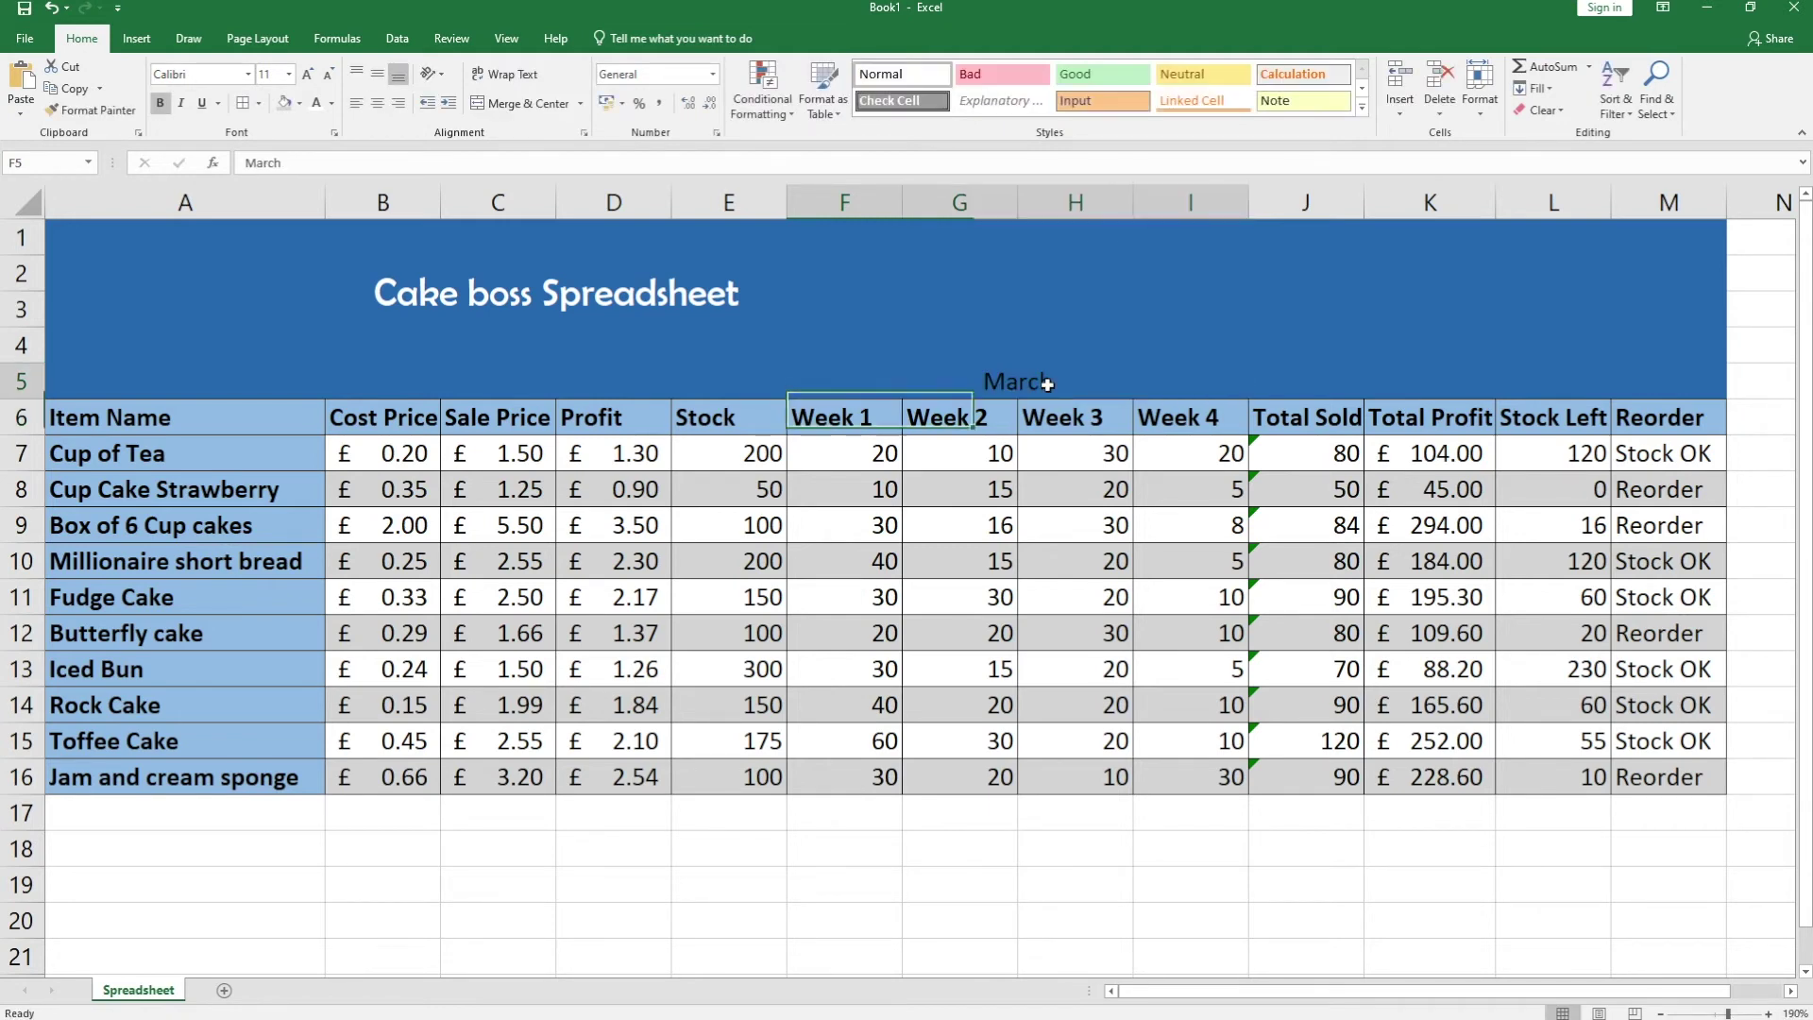
left_click(286, 104)
left_click(299, 104)
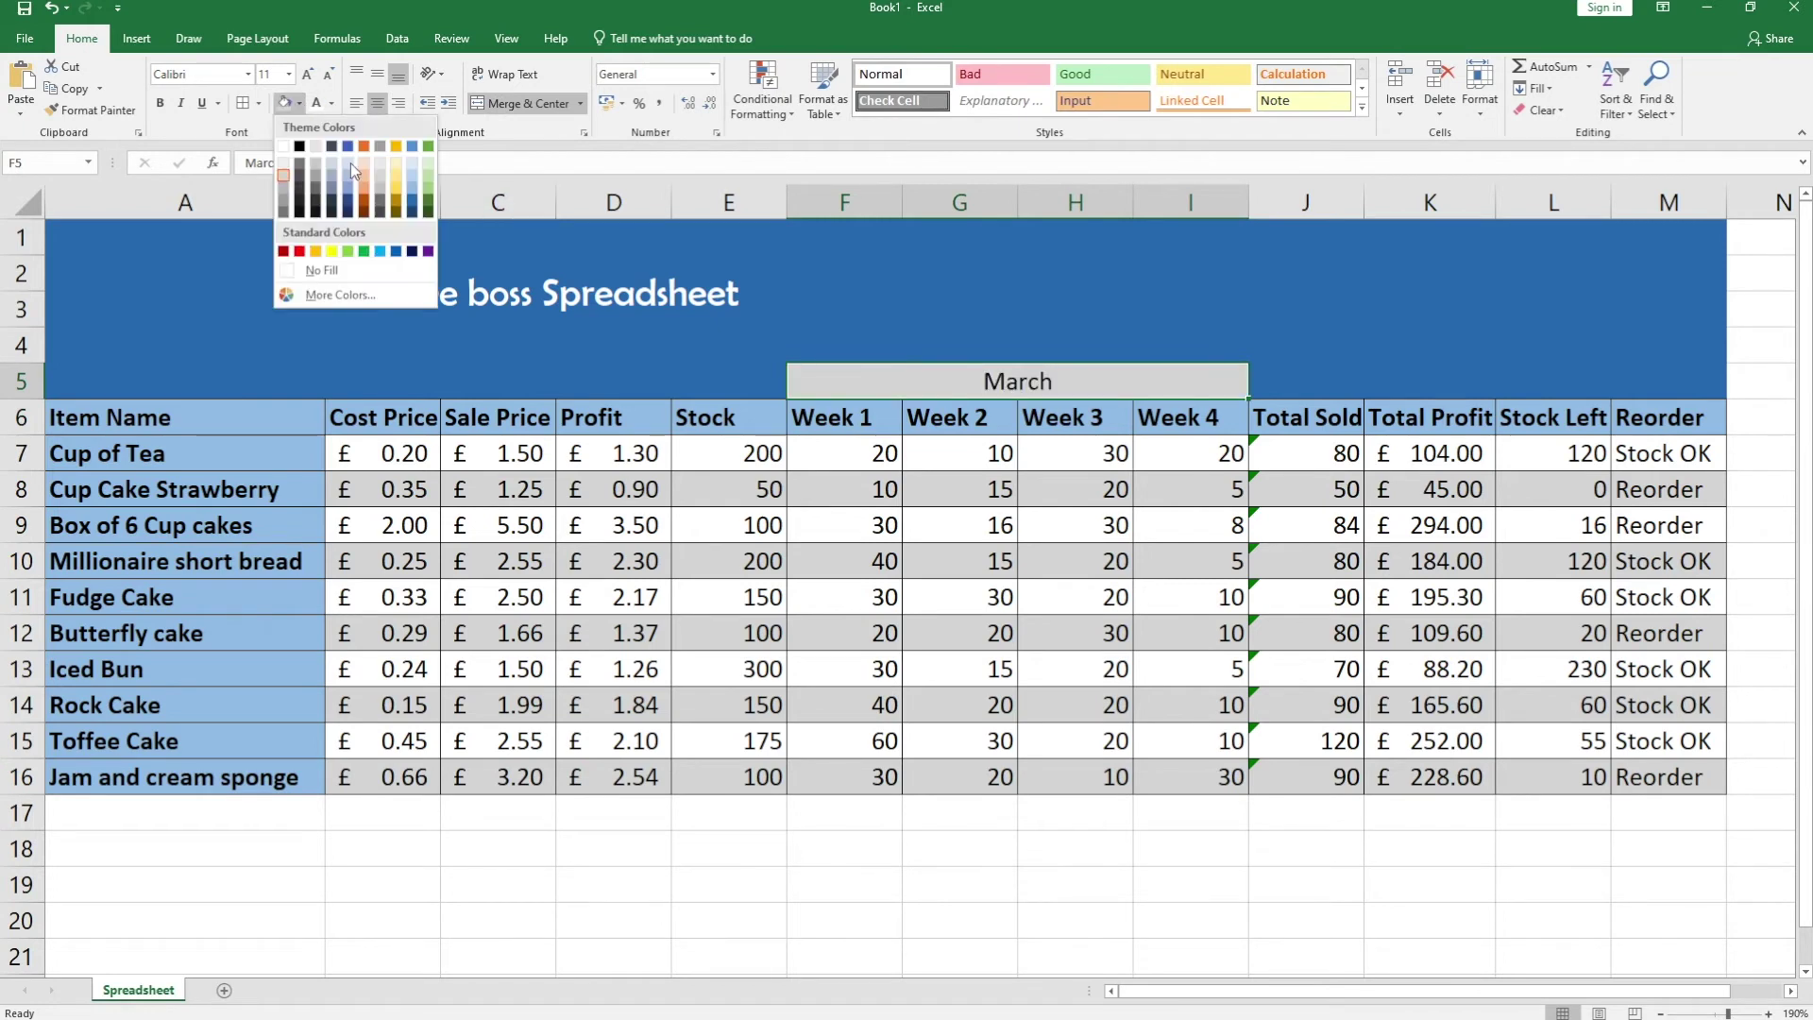
left_click(411, 189)
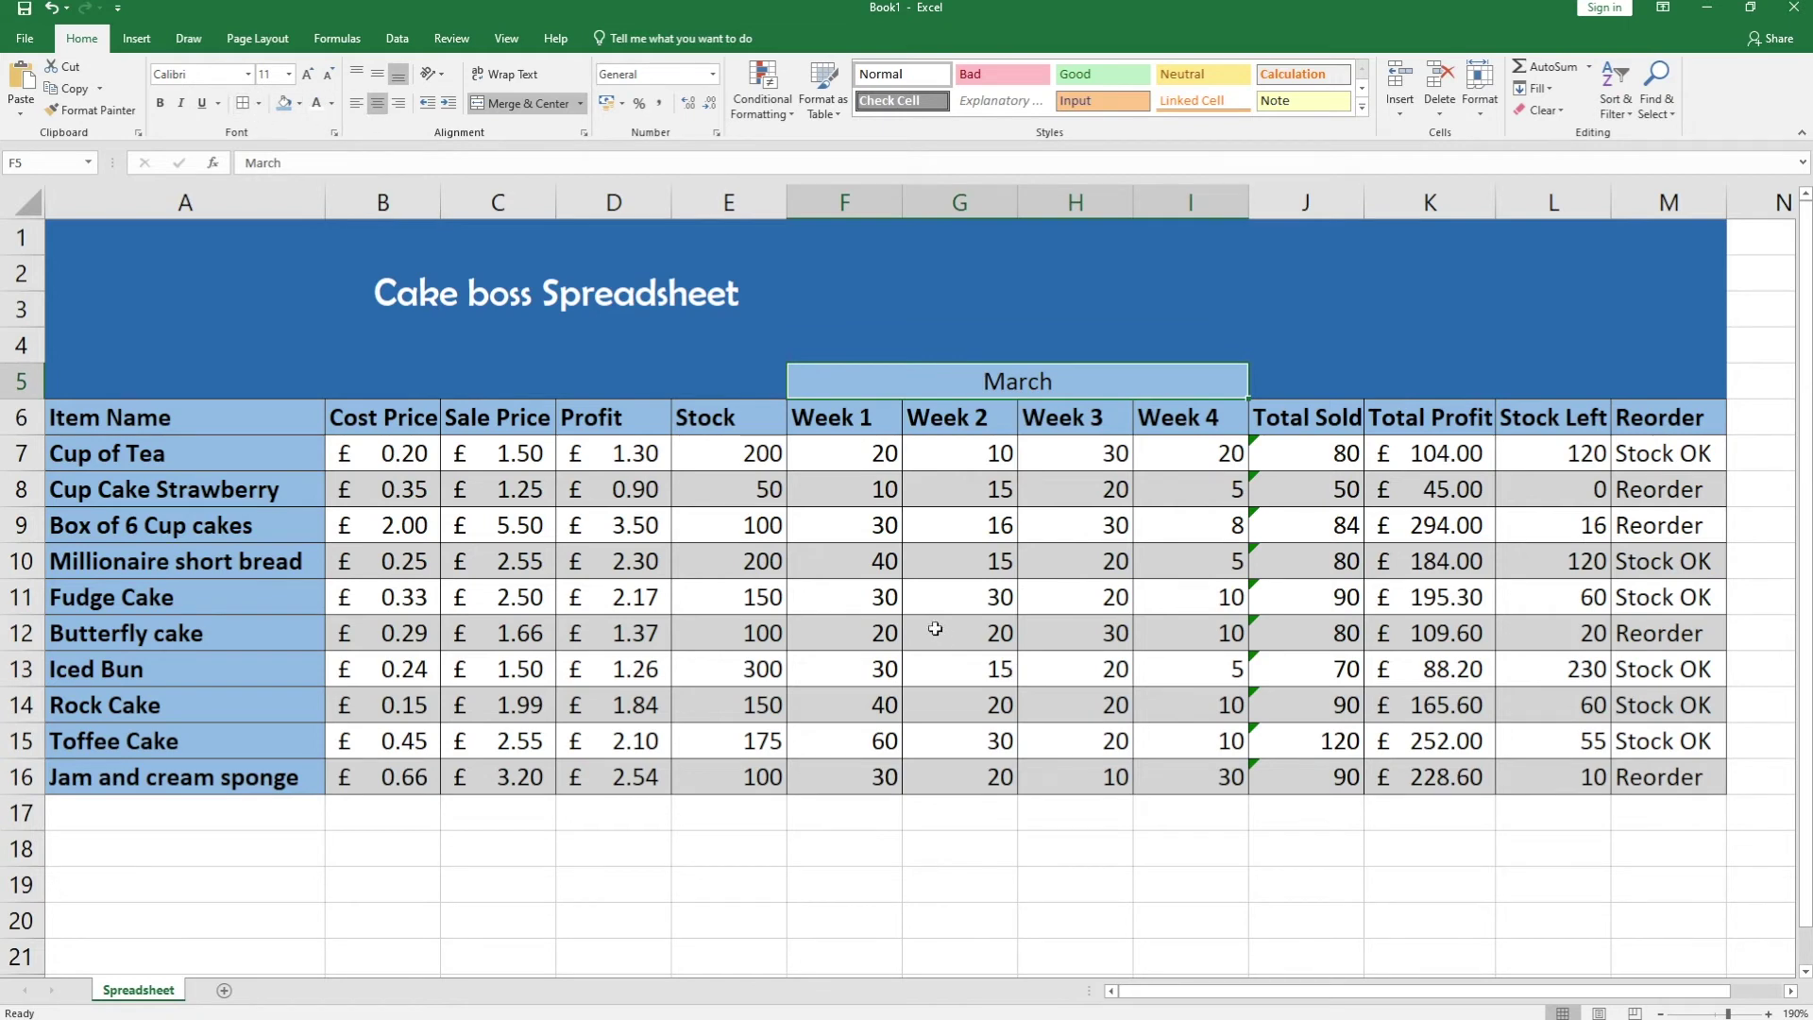
- Put a thick outside border around the weekly sales block F5:I16
left_click_drag(847, 385, 882, 782)
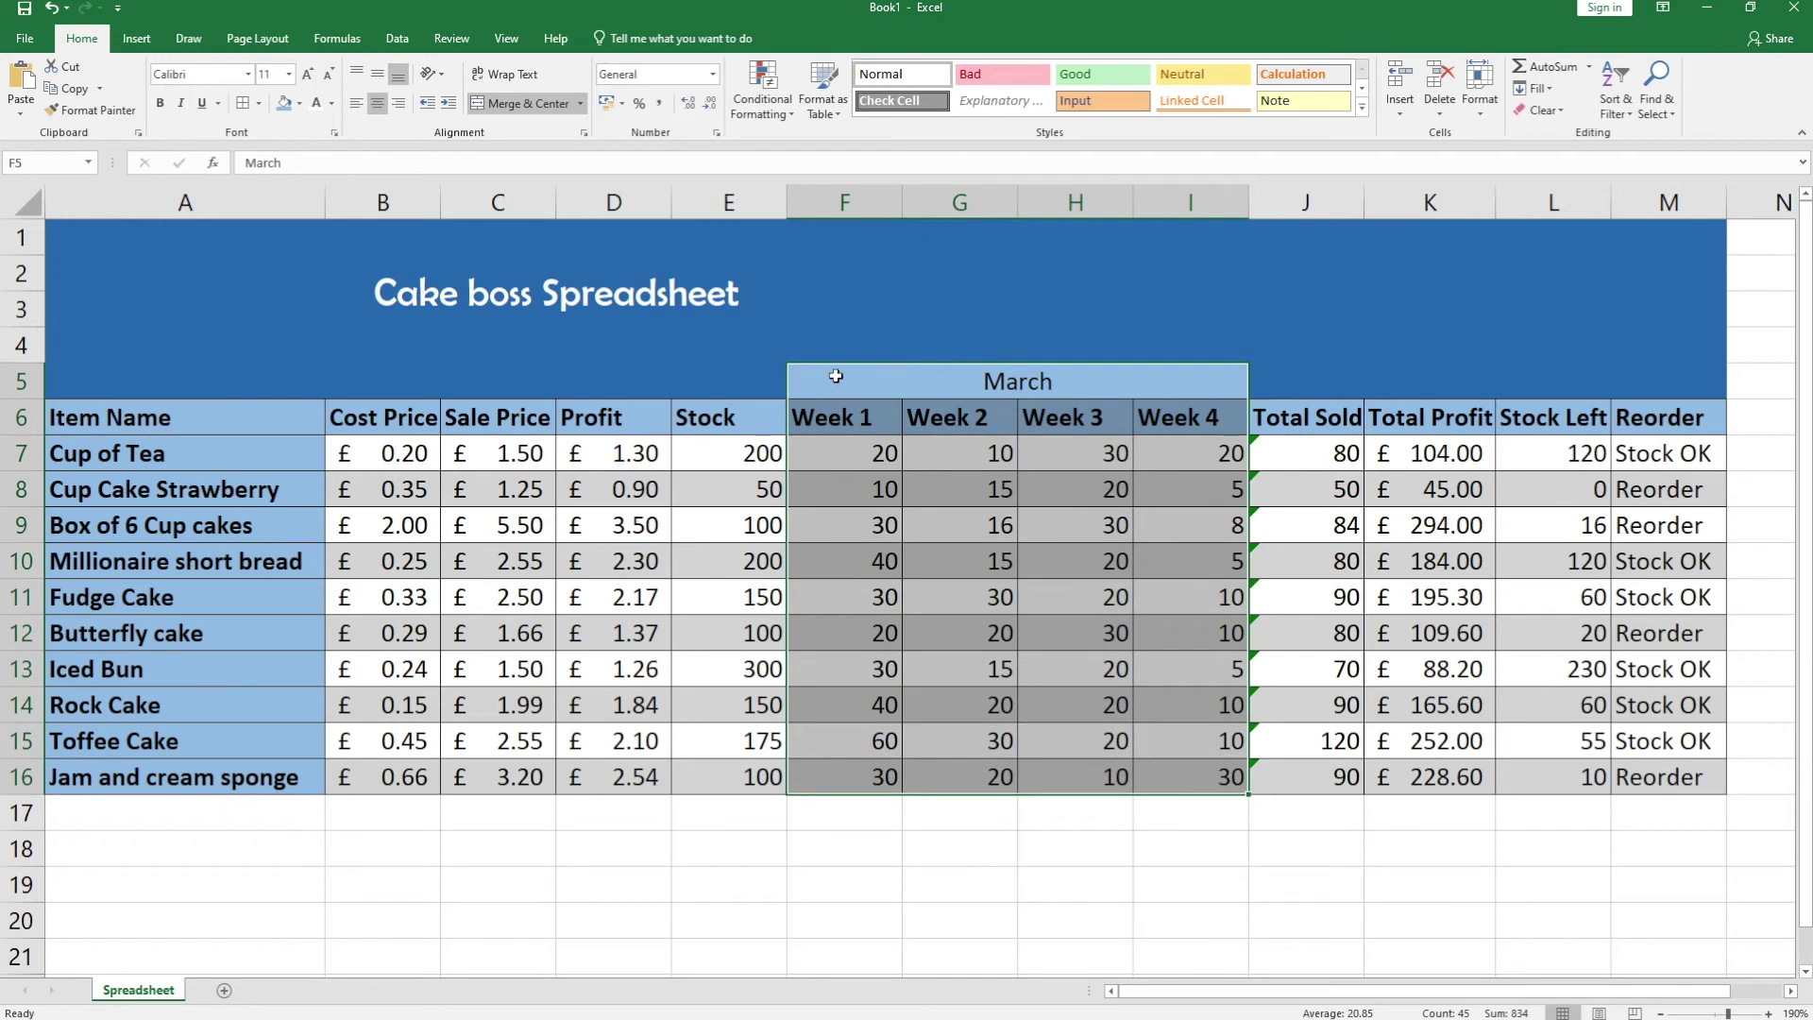
left_click(258, 104)
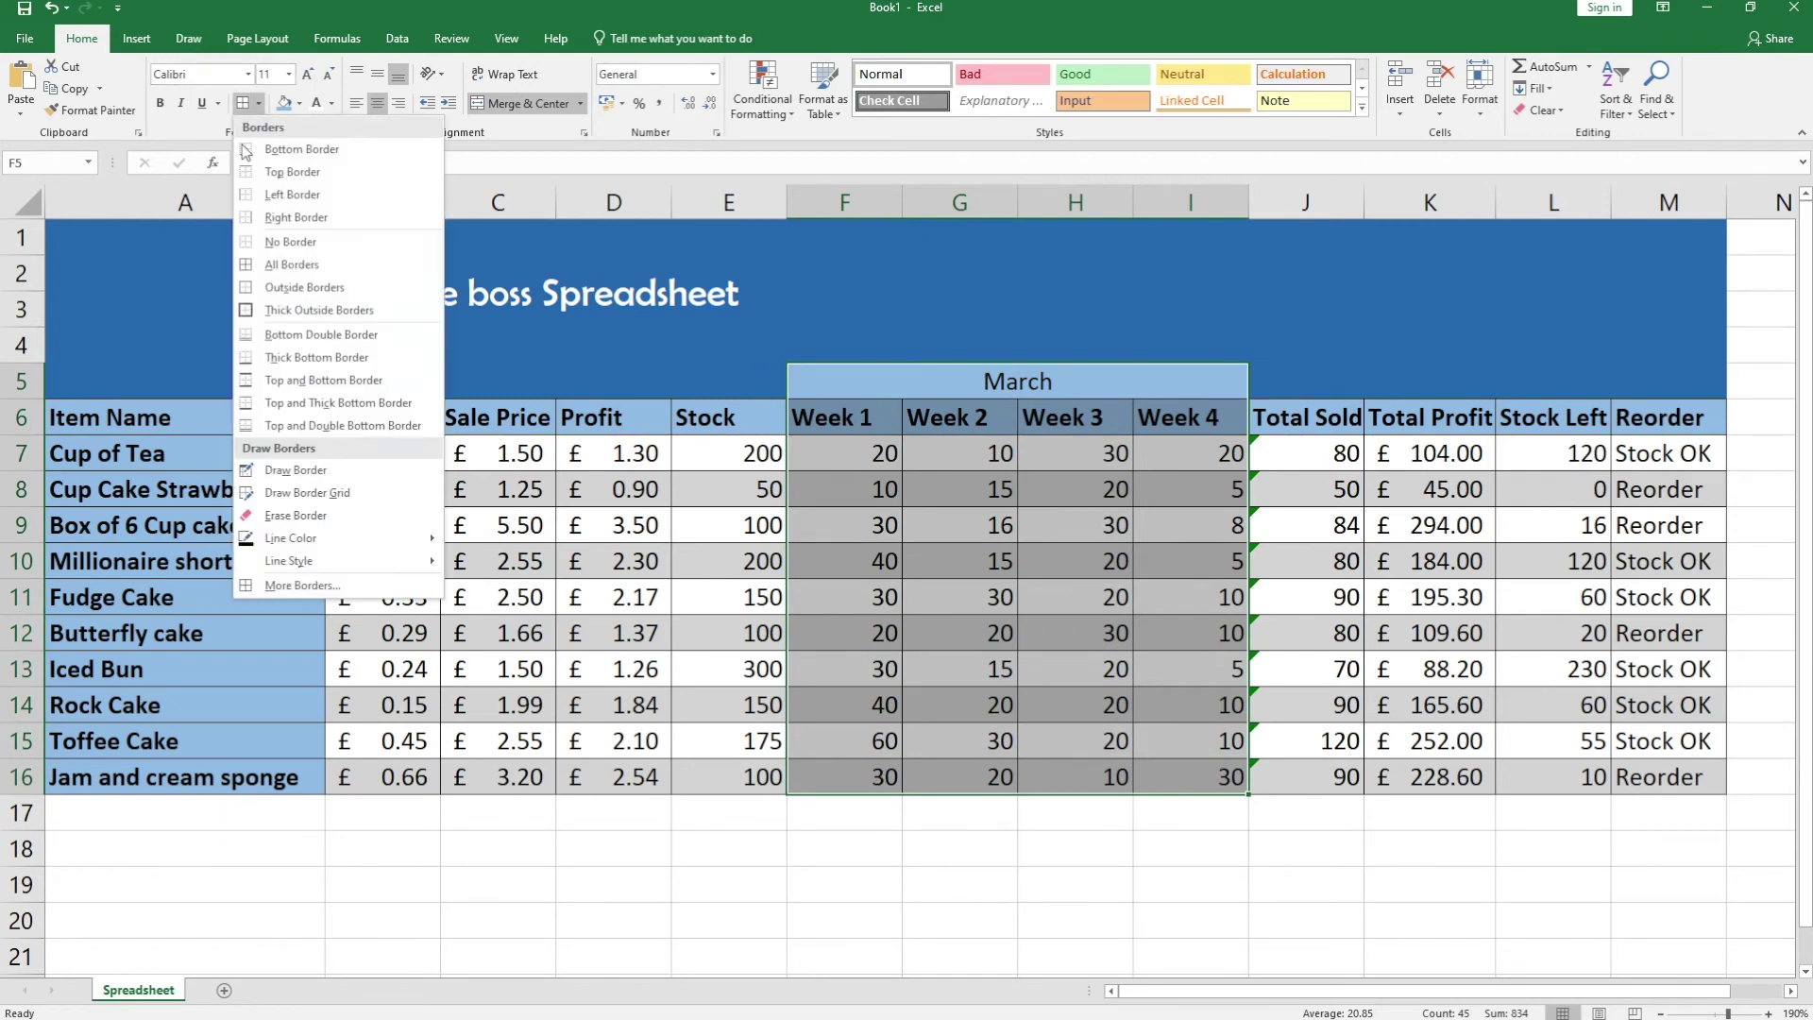
left_click(286, 311)
left_click(1029, 565)
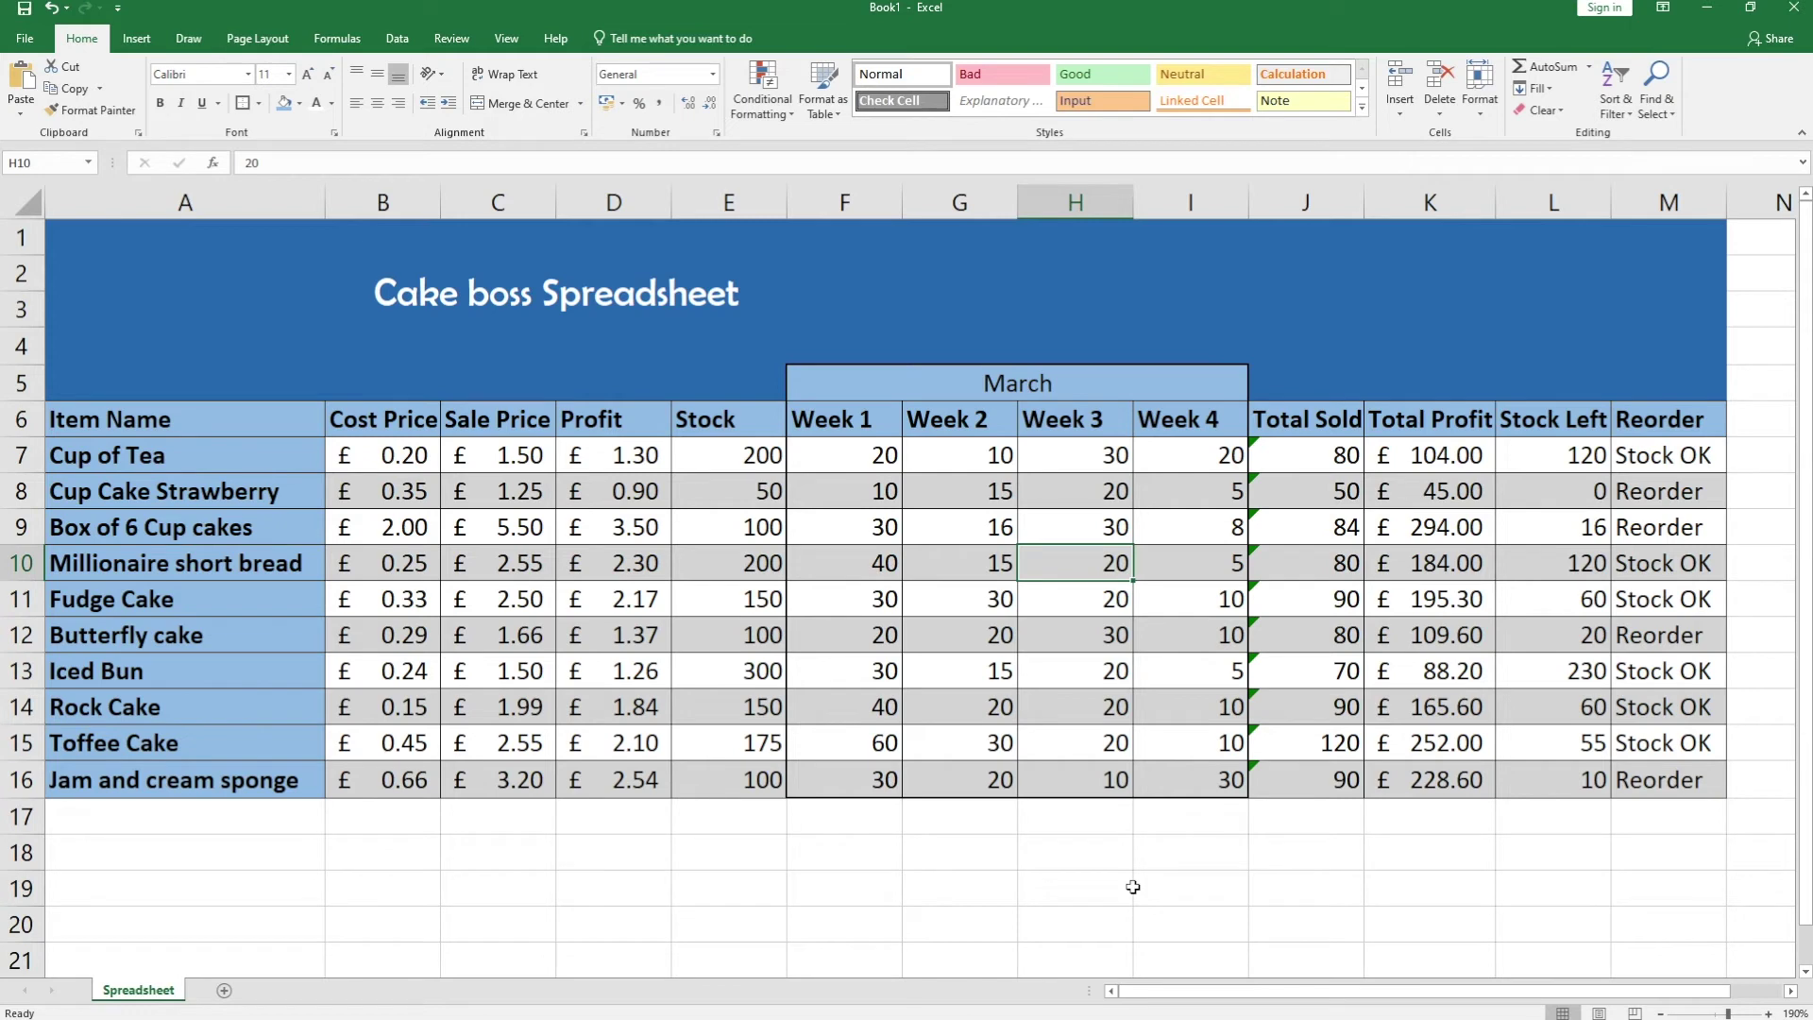
- Enter the summary labels Min, Max, Average and Total in J18:J21
left_click(1290, 859)
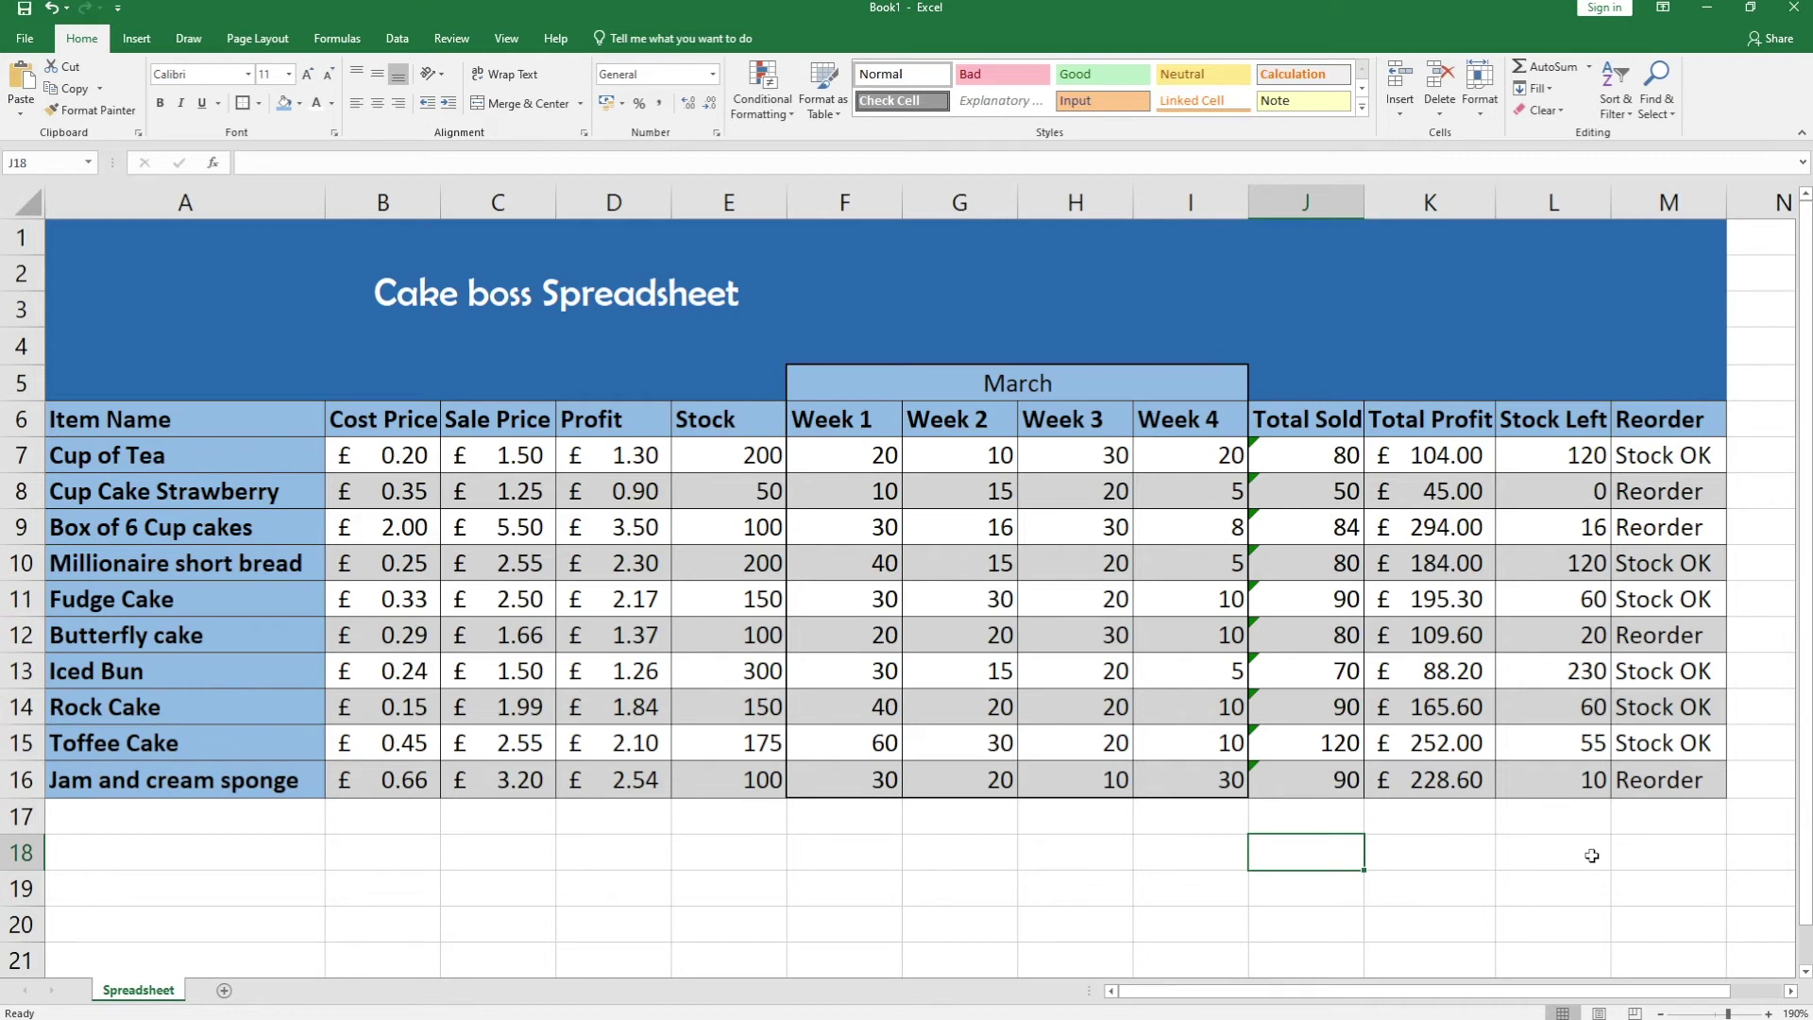
type("Min")
key("Return")
type("Ma")
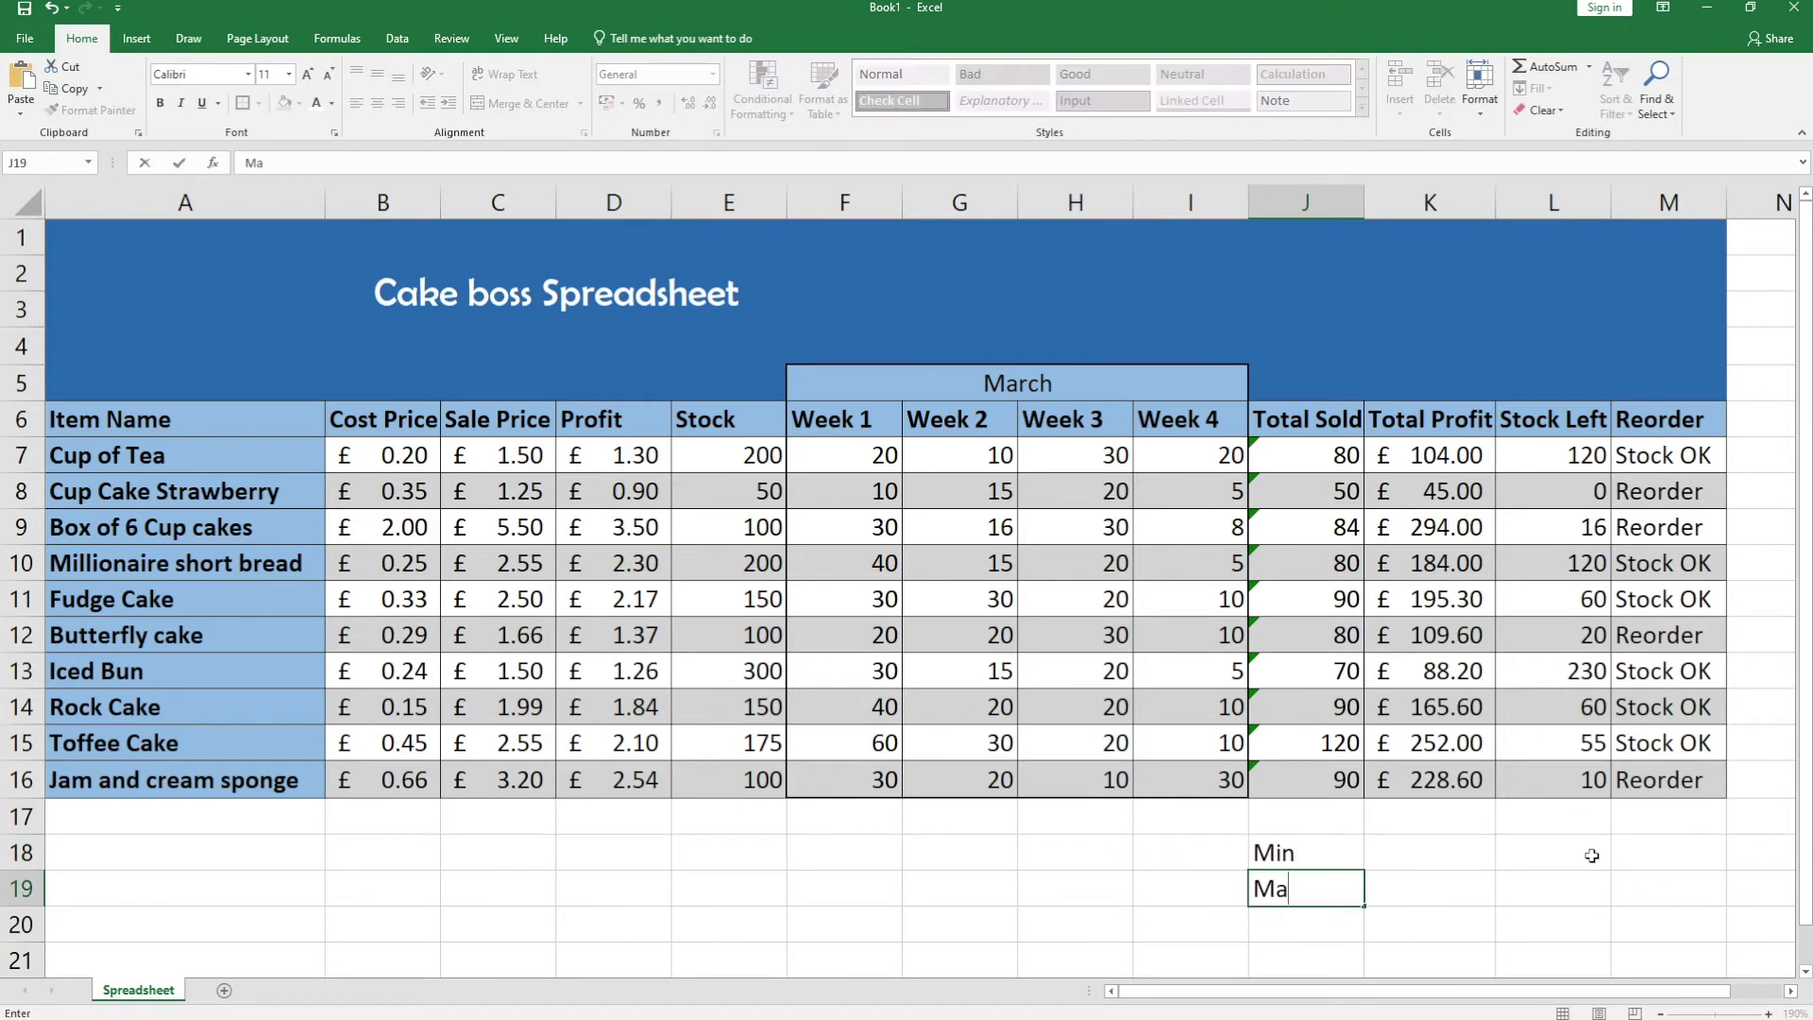
type("x")
key("Return")
type("Average")
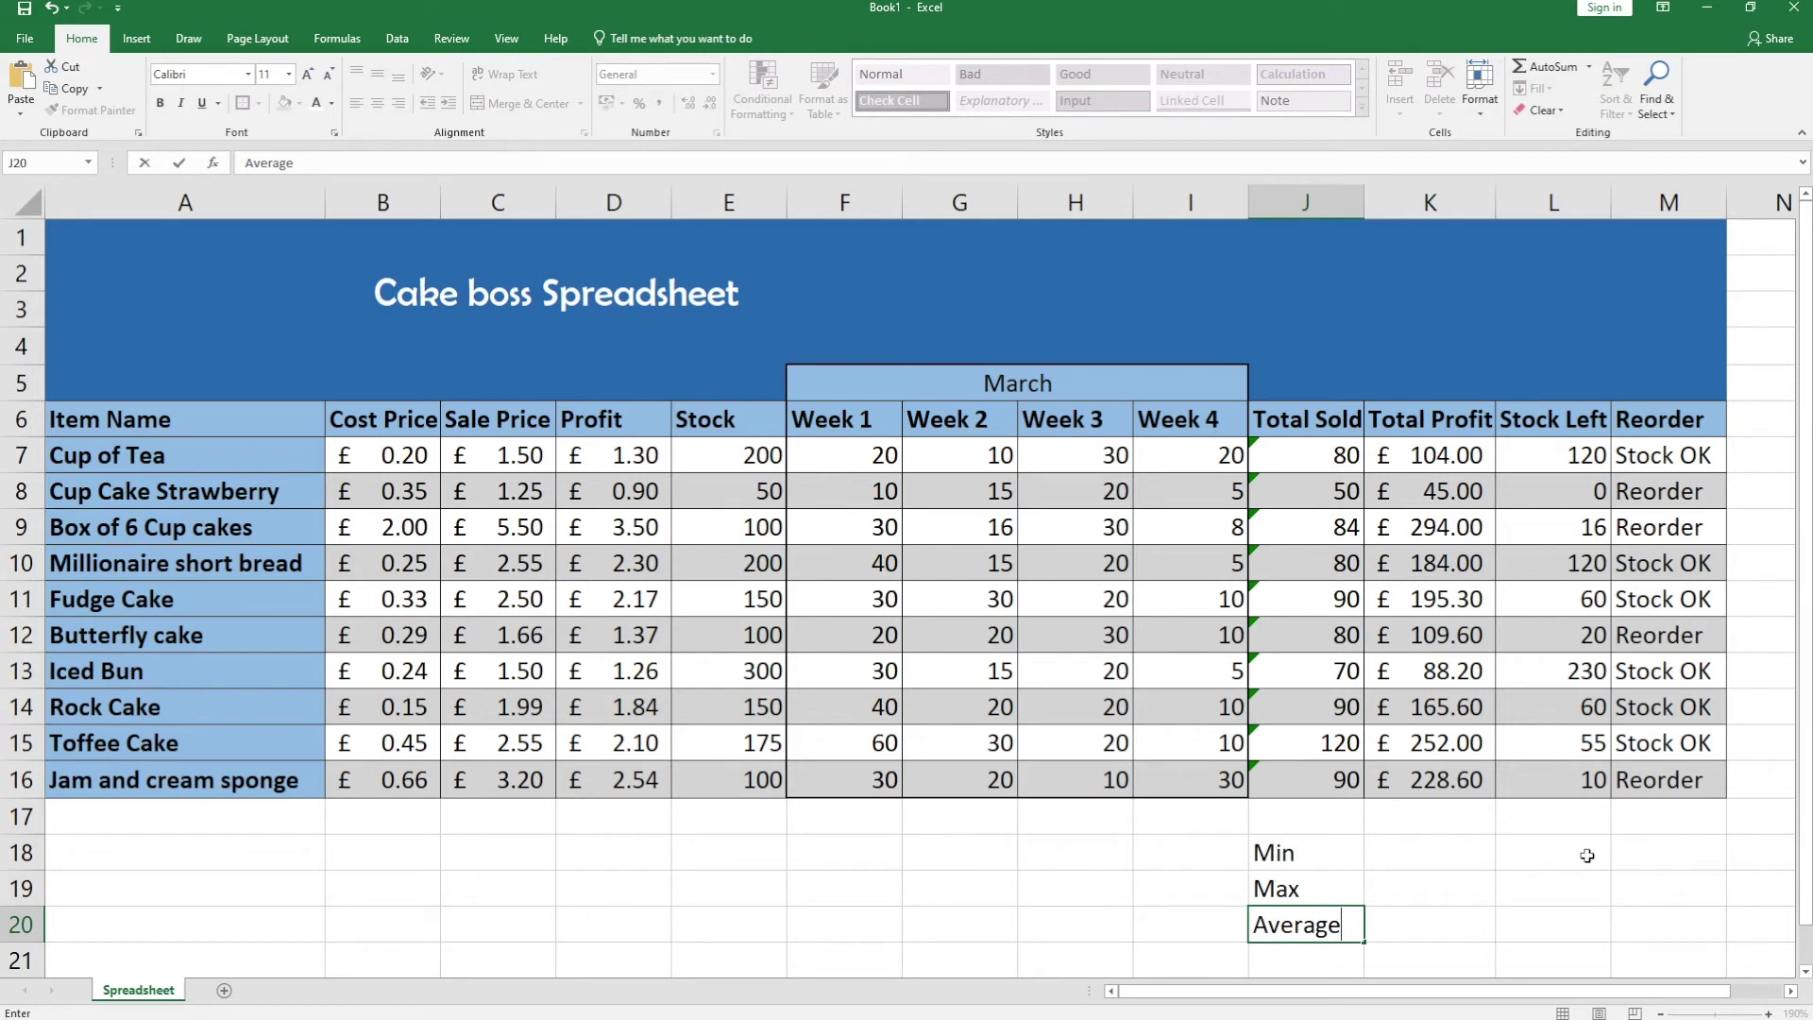
left_click(1472, 854)
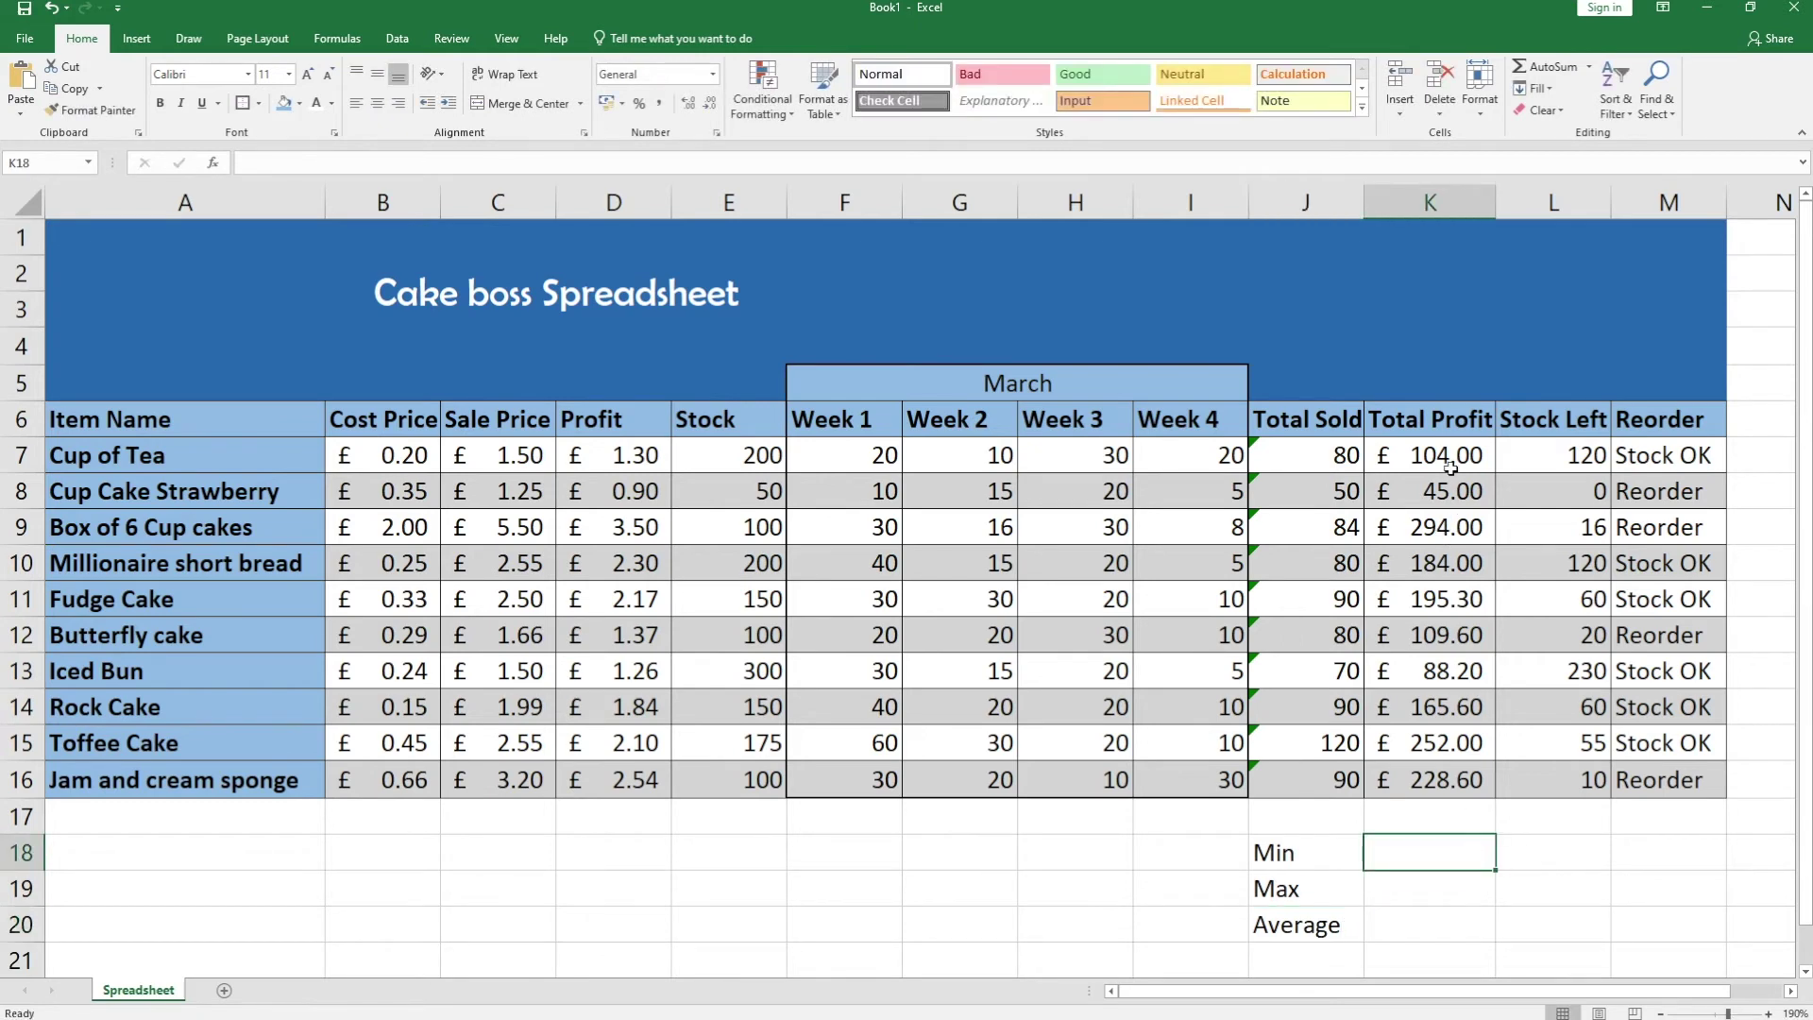
left_click(1322, 952)
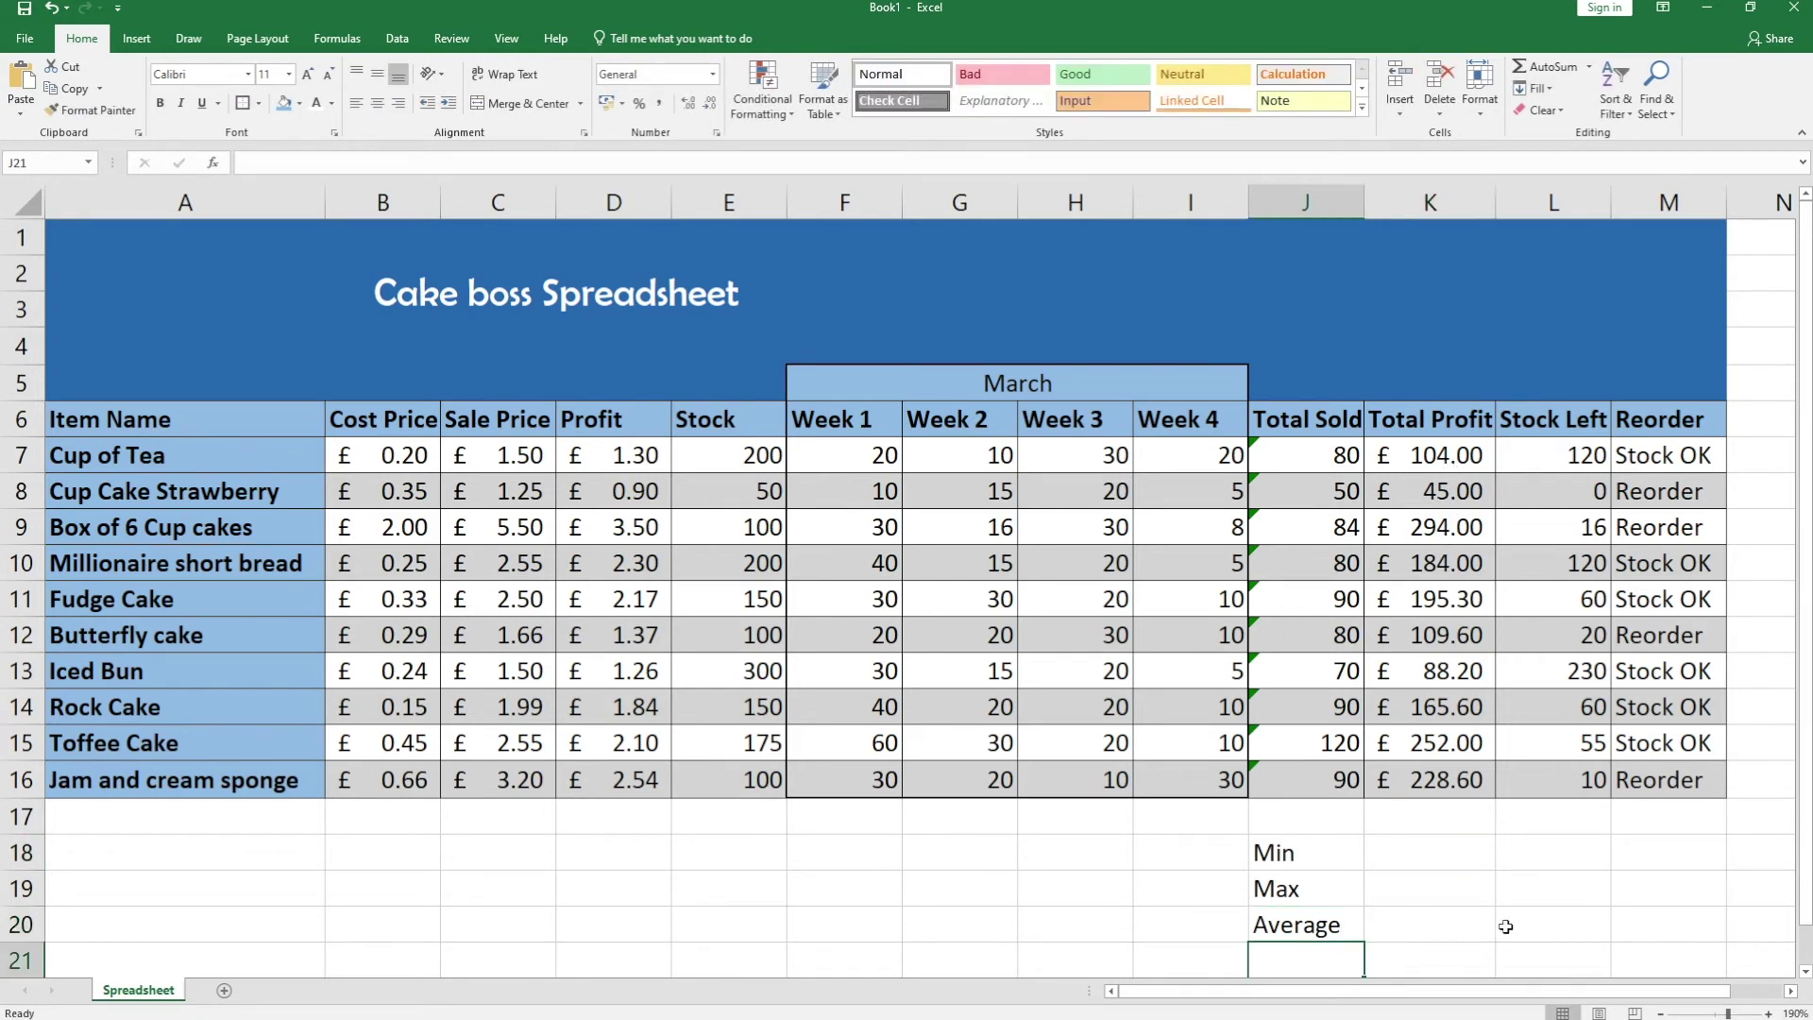
type("Total")
key("Return")
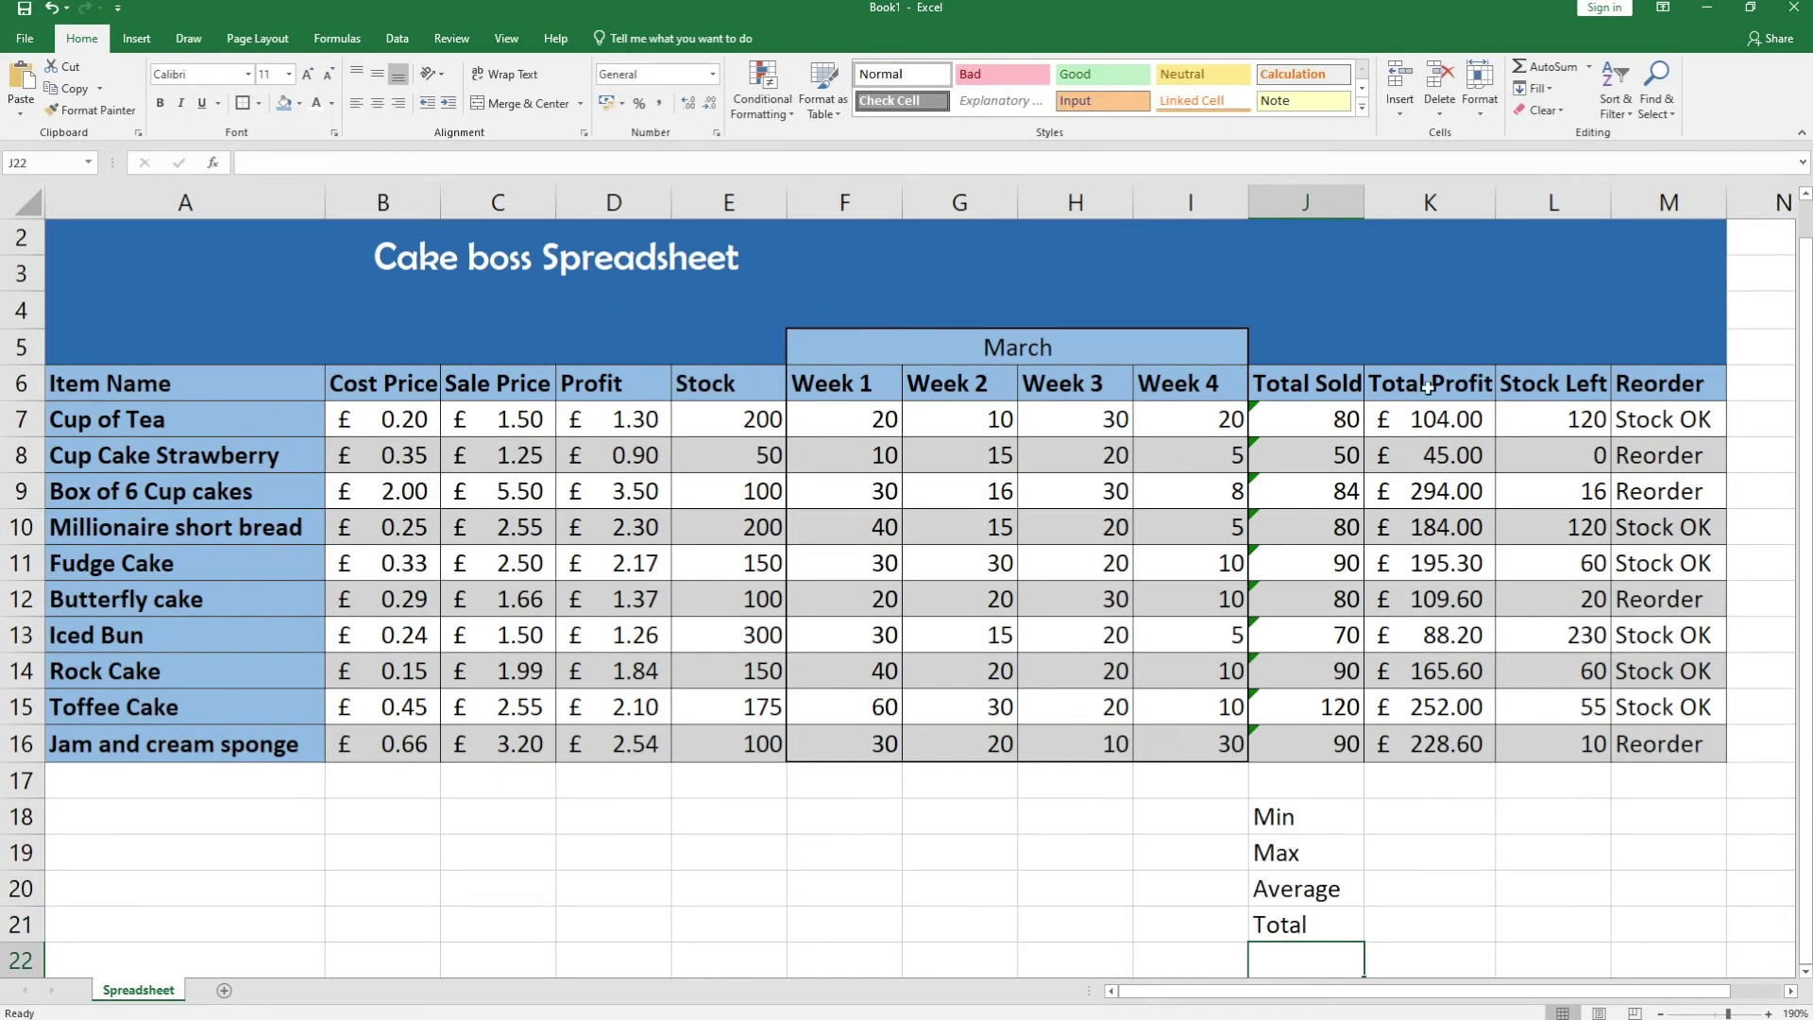
- Add =MIN(K7:K16) and =MAX(K7:K16) in K18 and K19, giving £45.00 and £294.00
left_click(1416, 827)
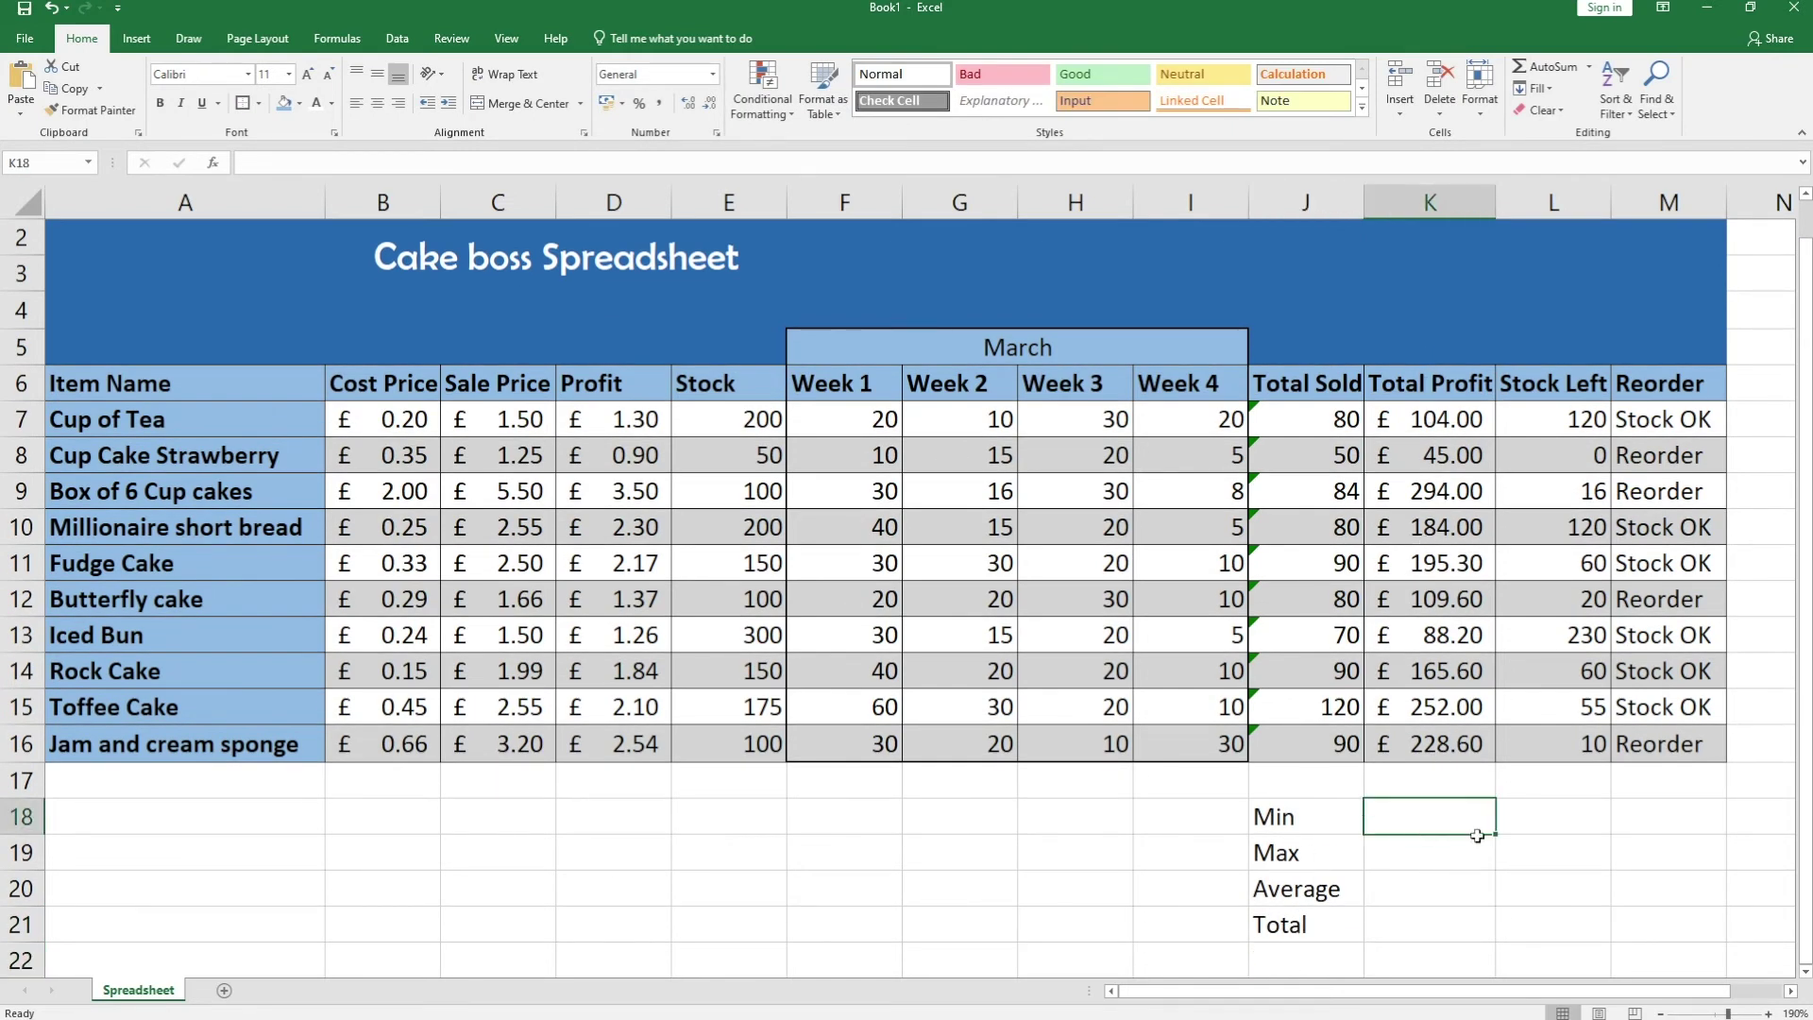
type("=")
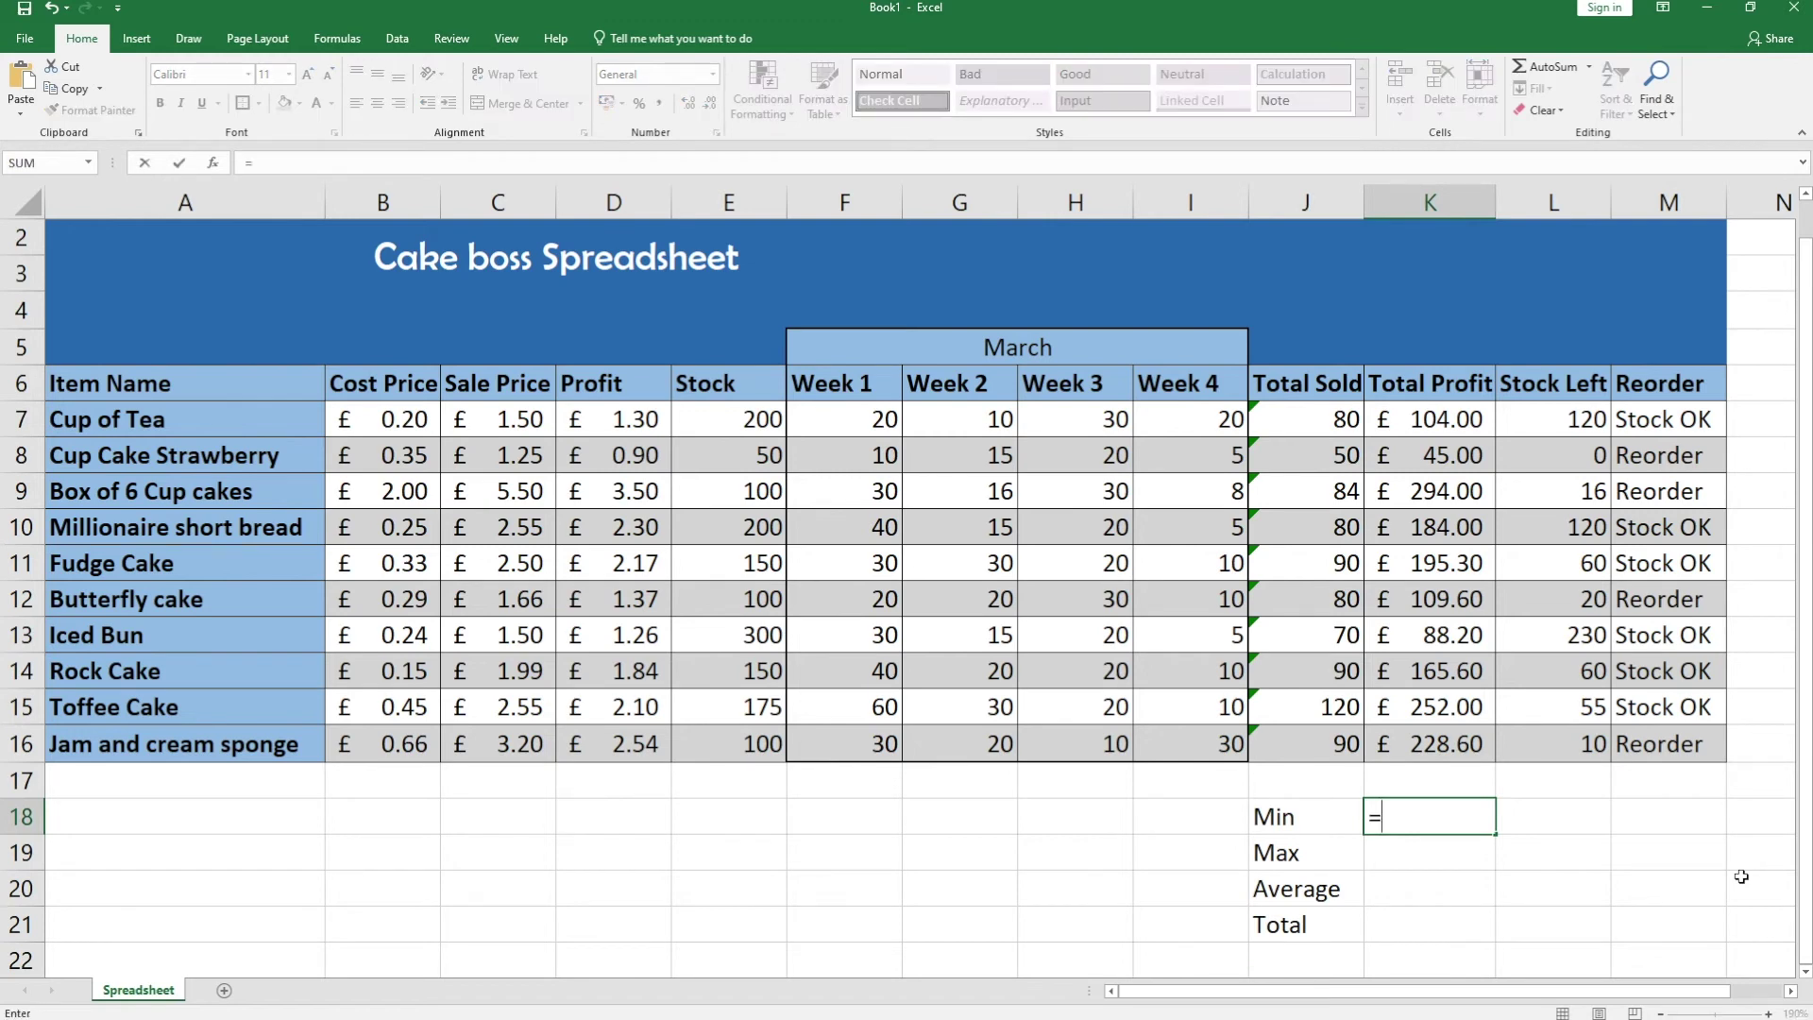
type("min(")
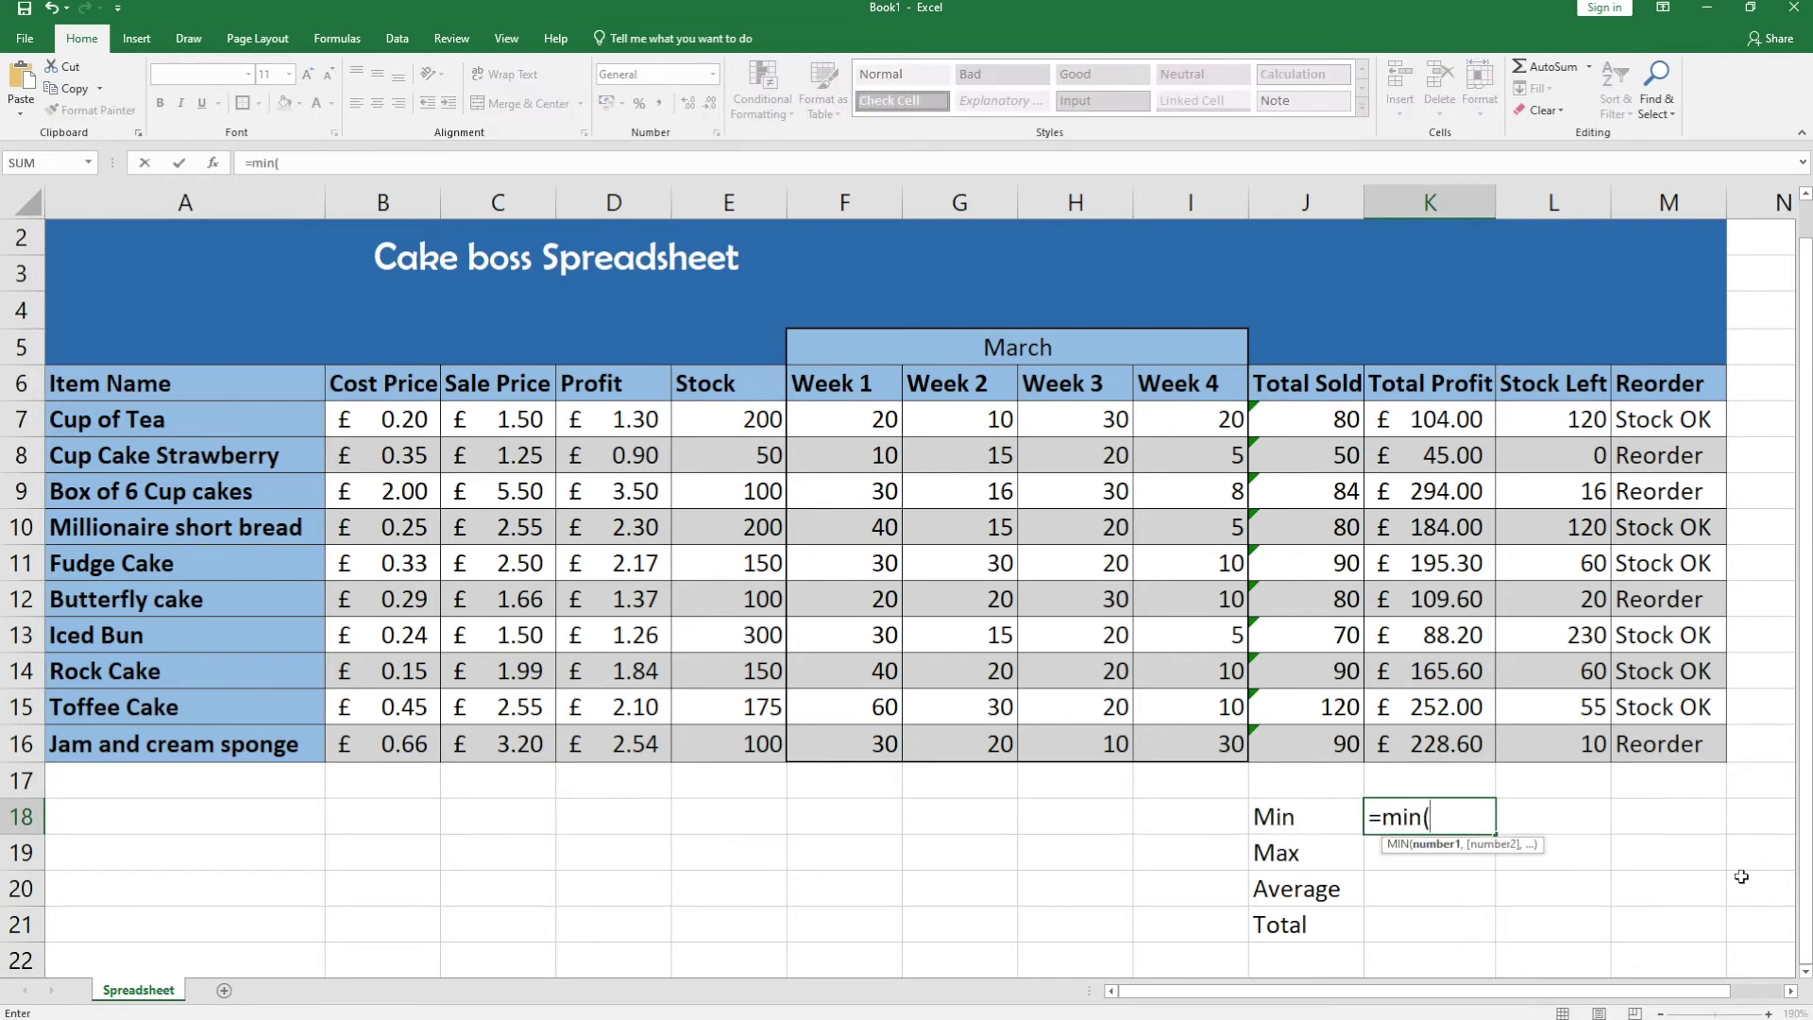
left_click(1460, 418)
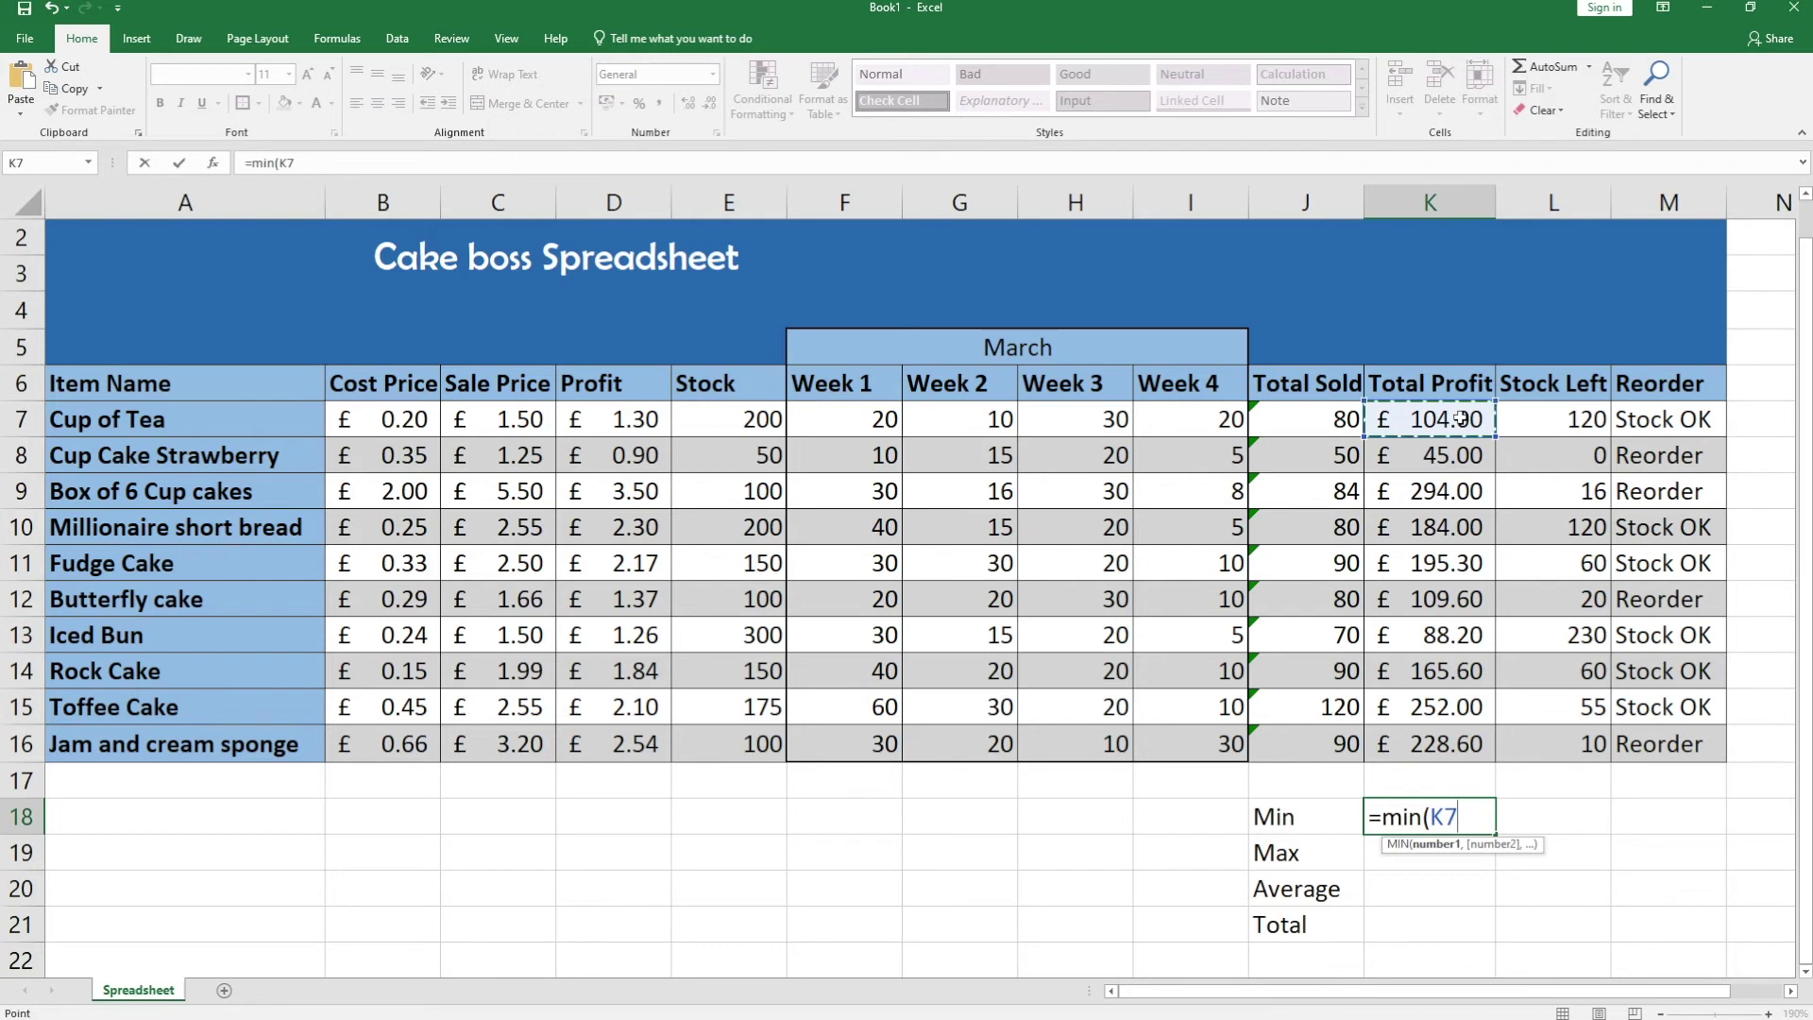
left_click_drag(1461, 418, 1447, 751)
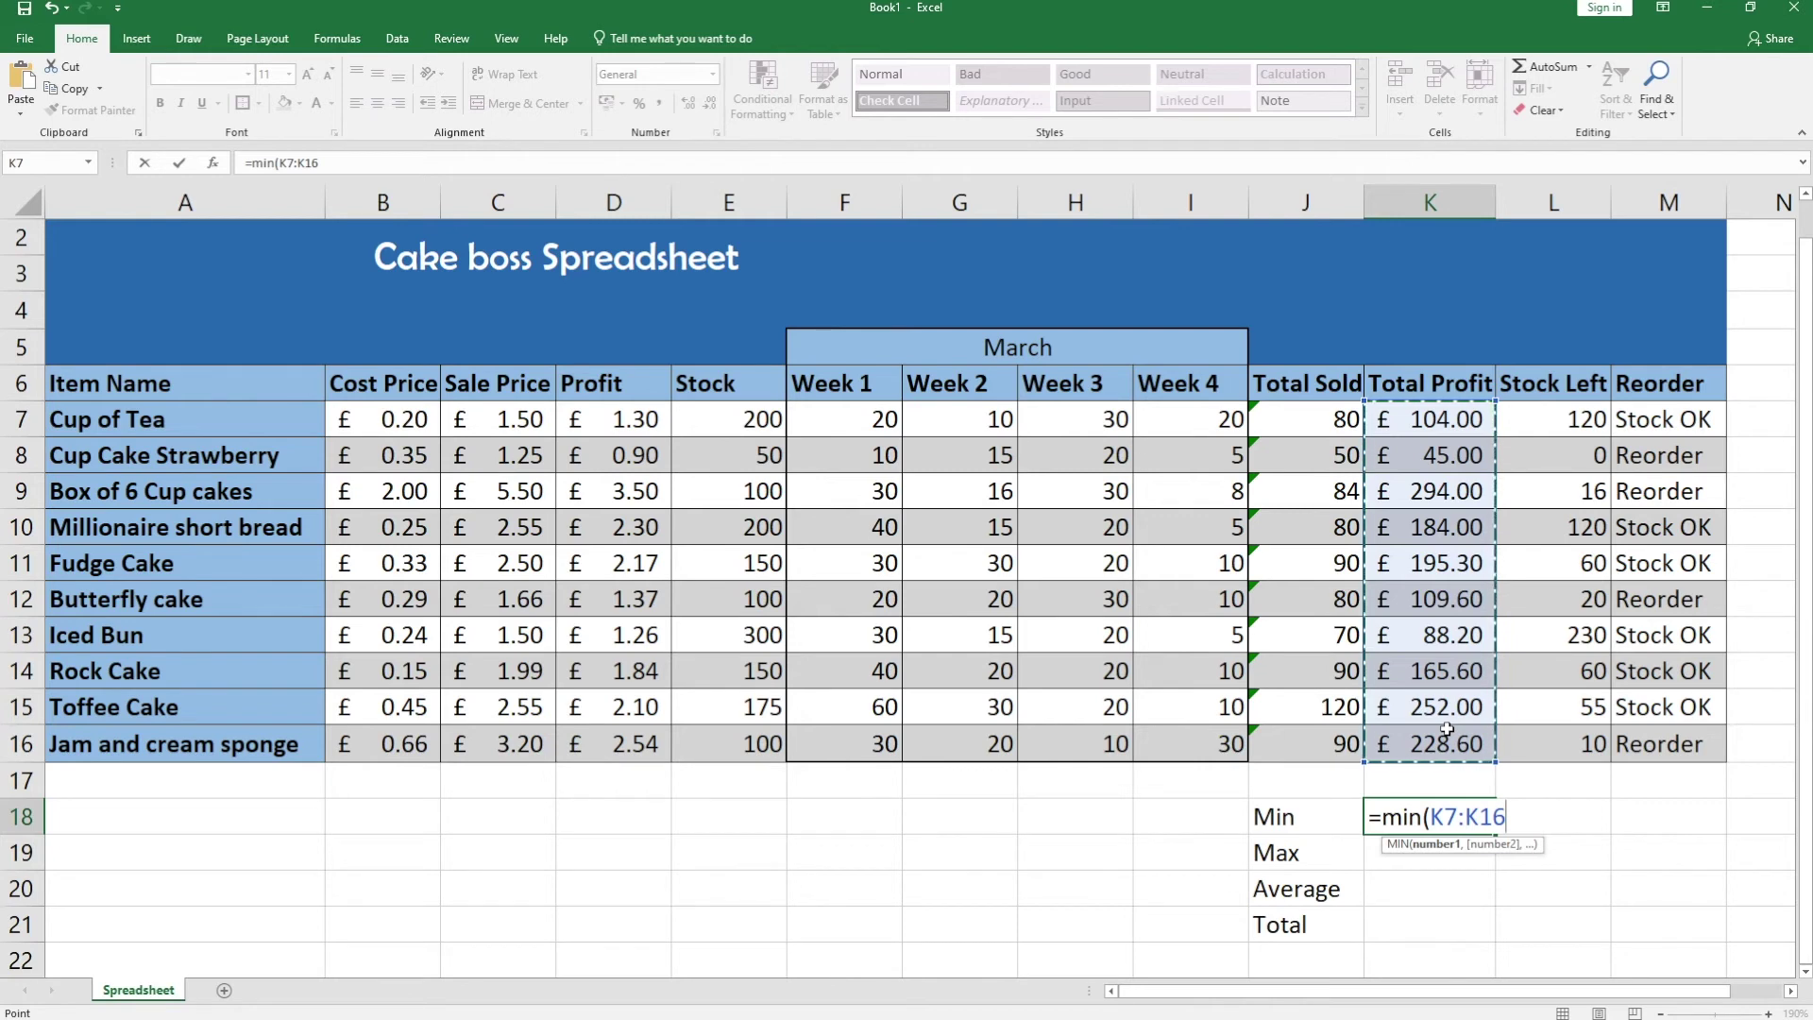
type(")")
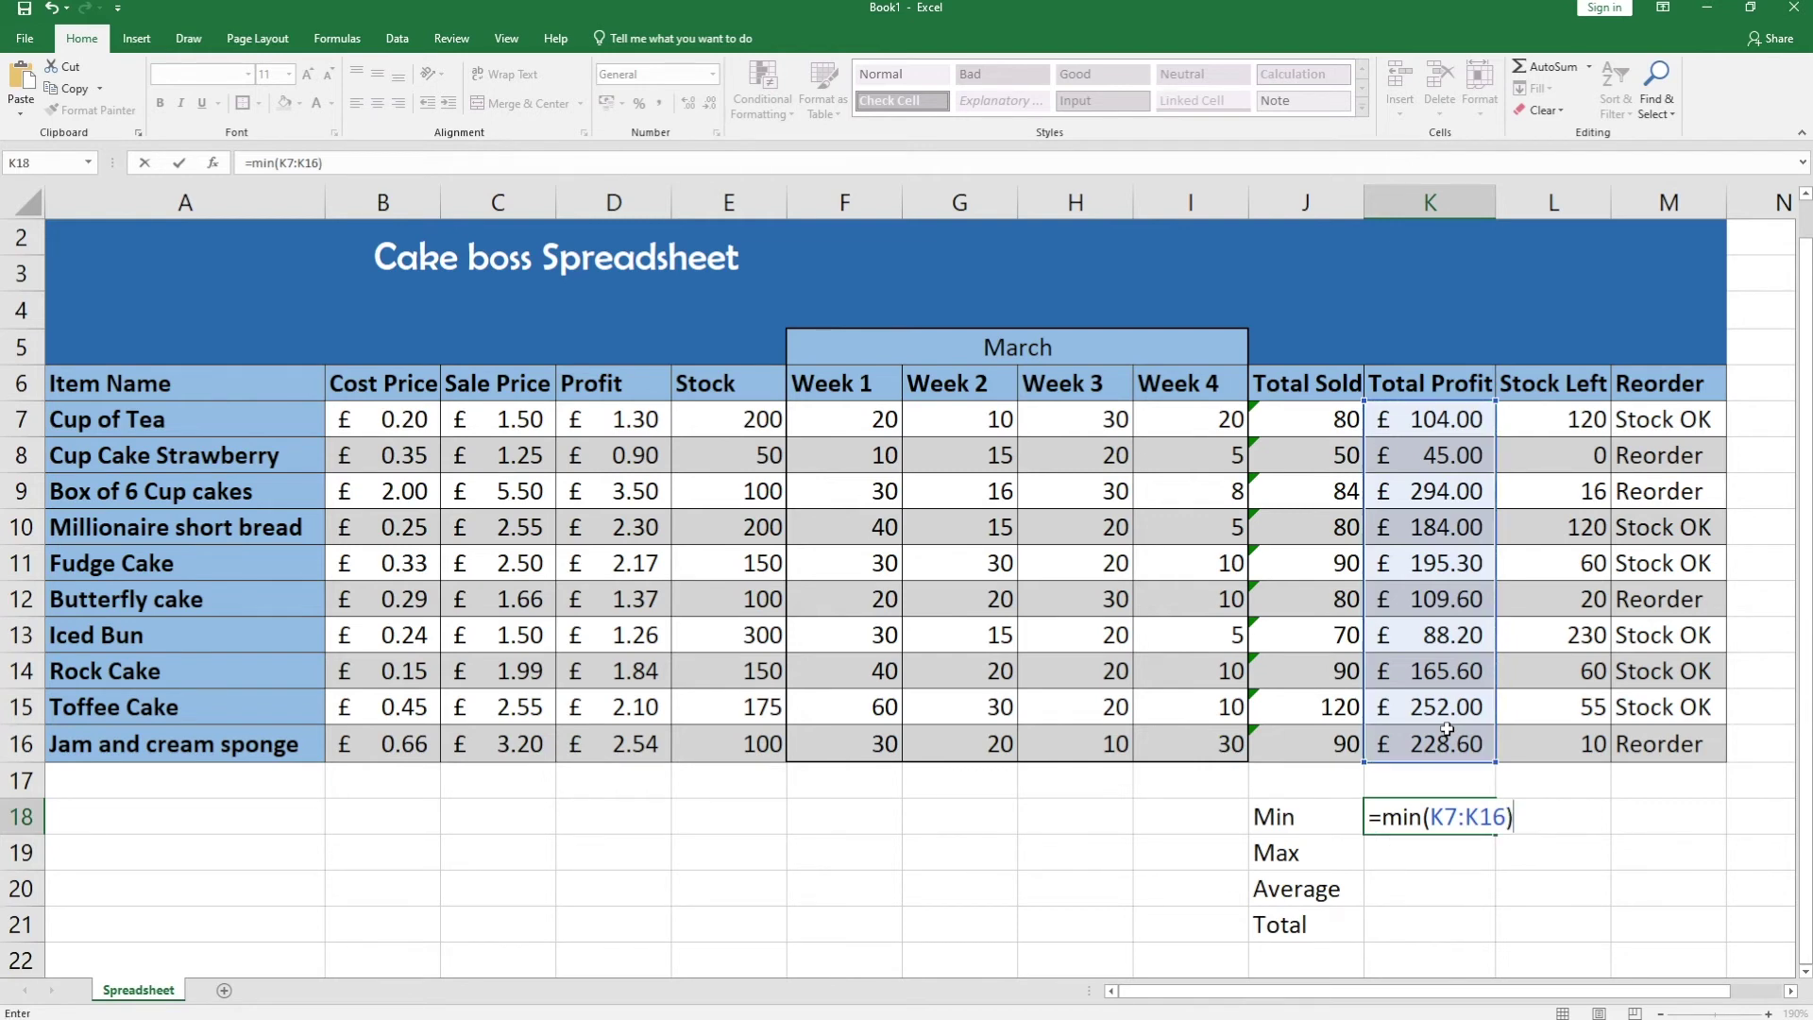
key("Return")
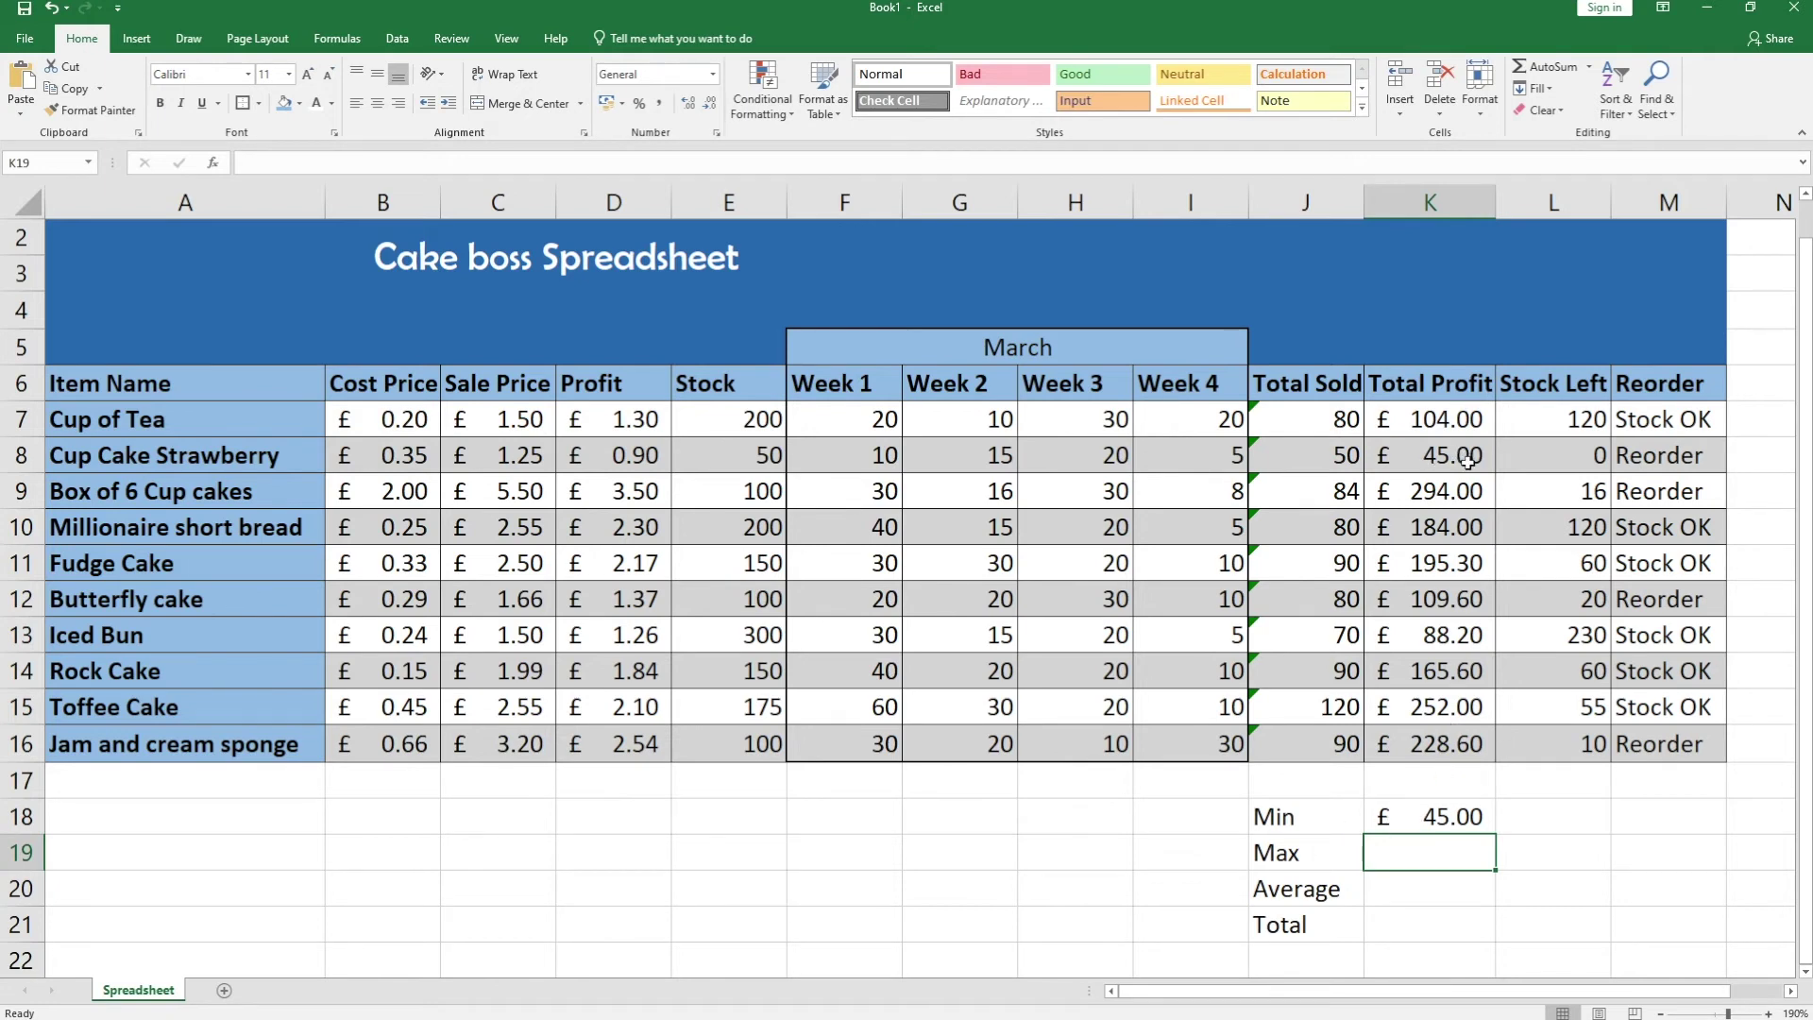
type("=")
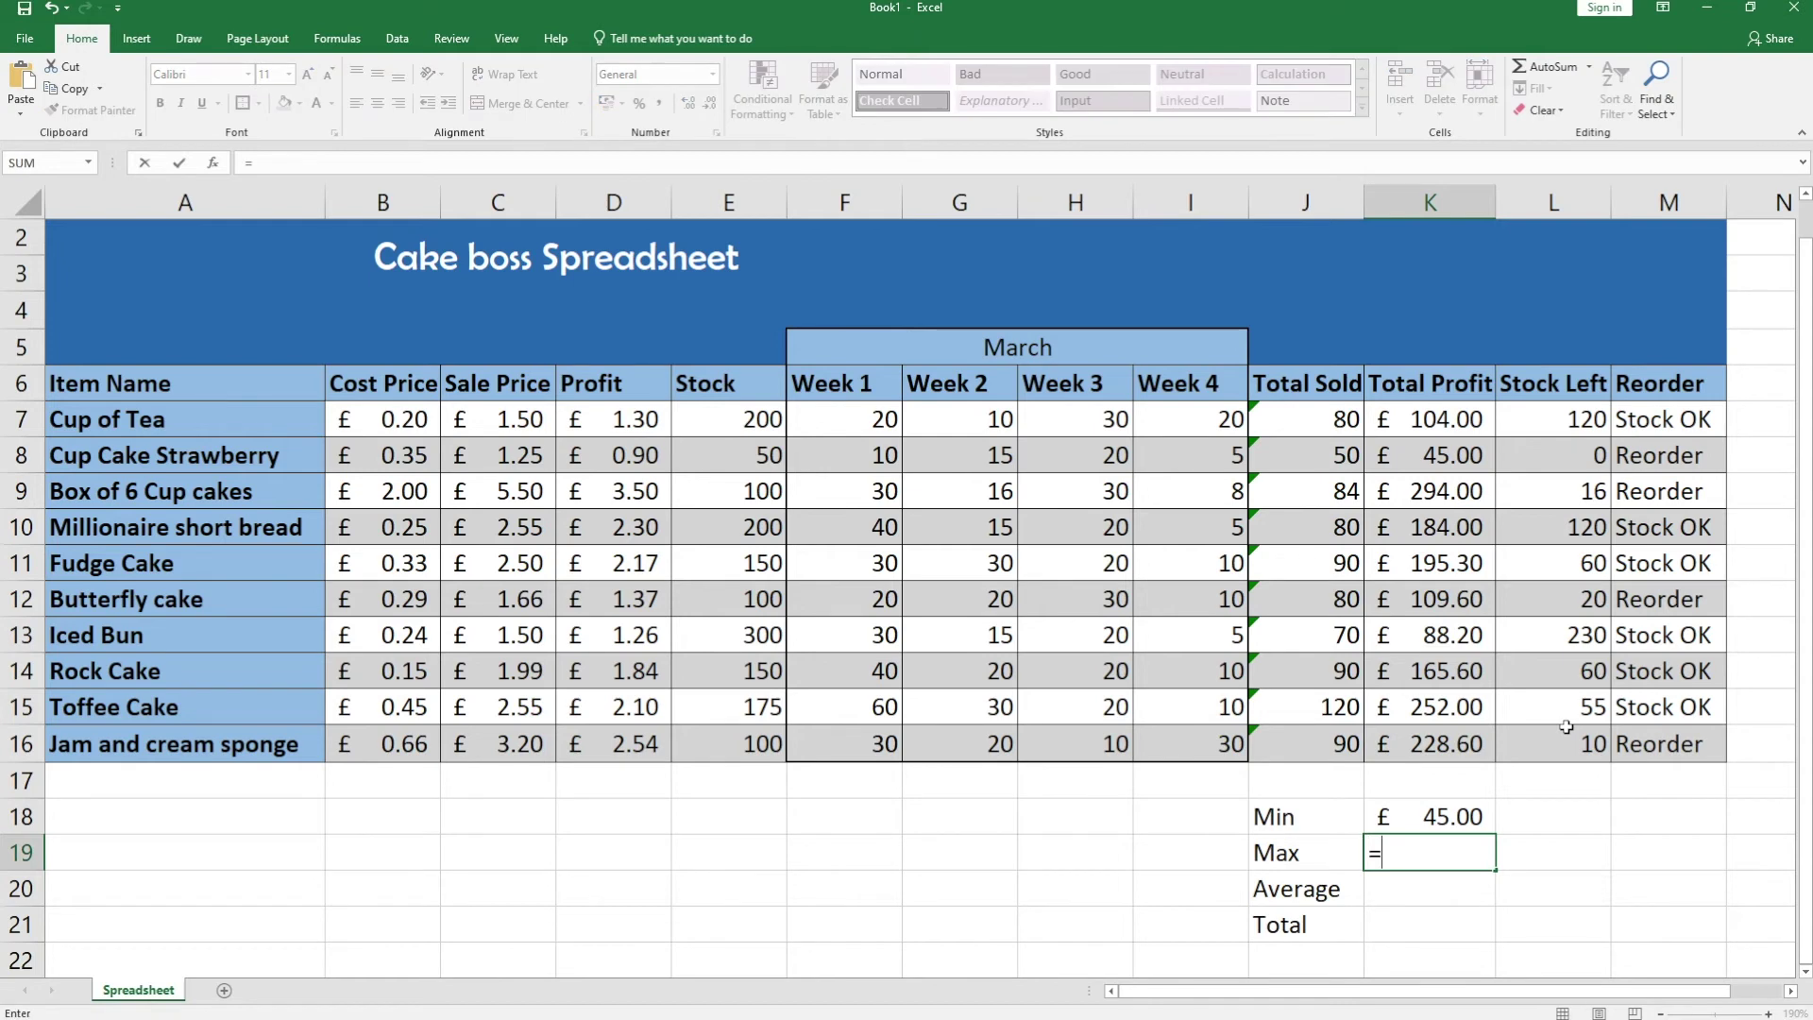
type("max(")
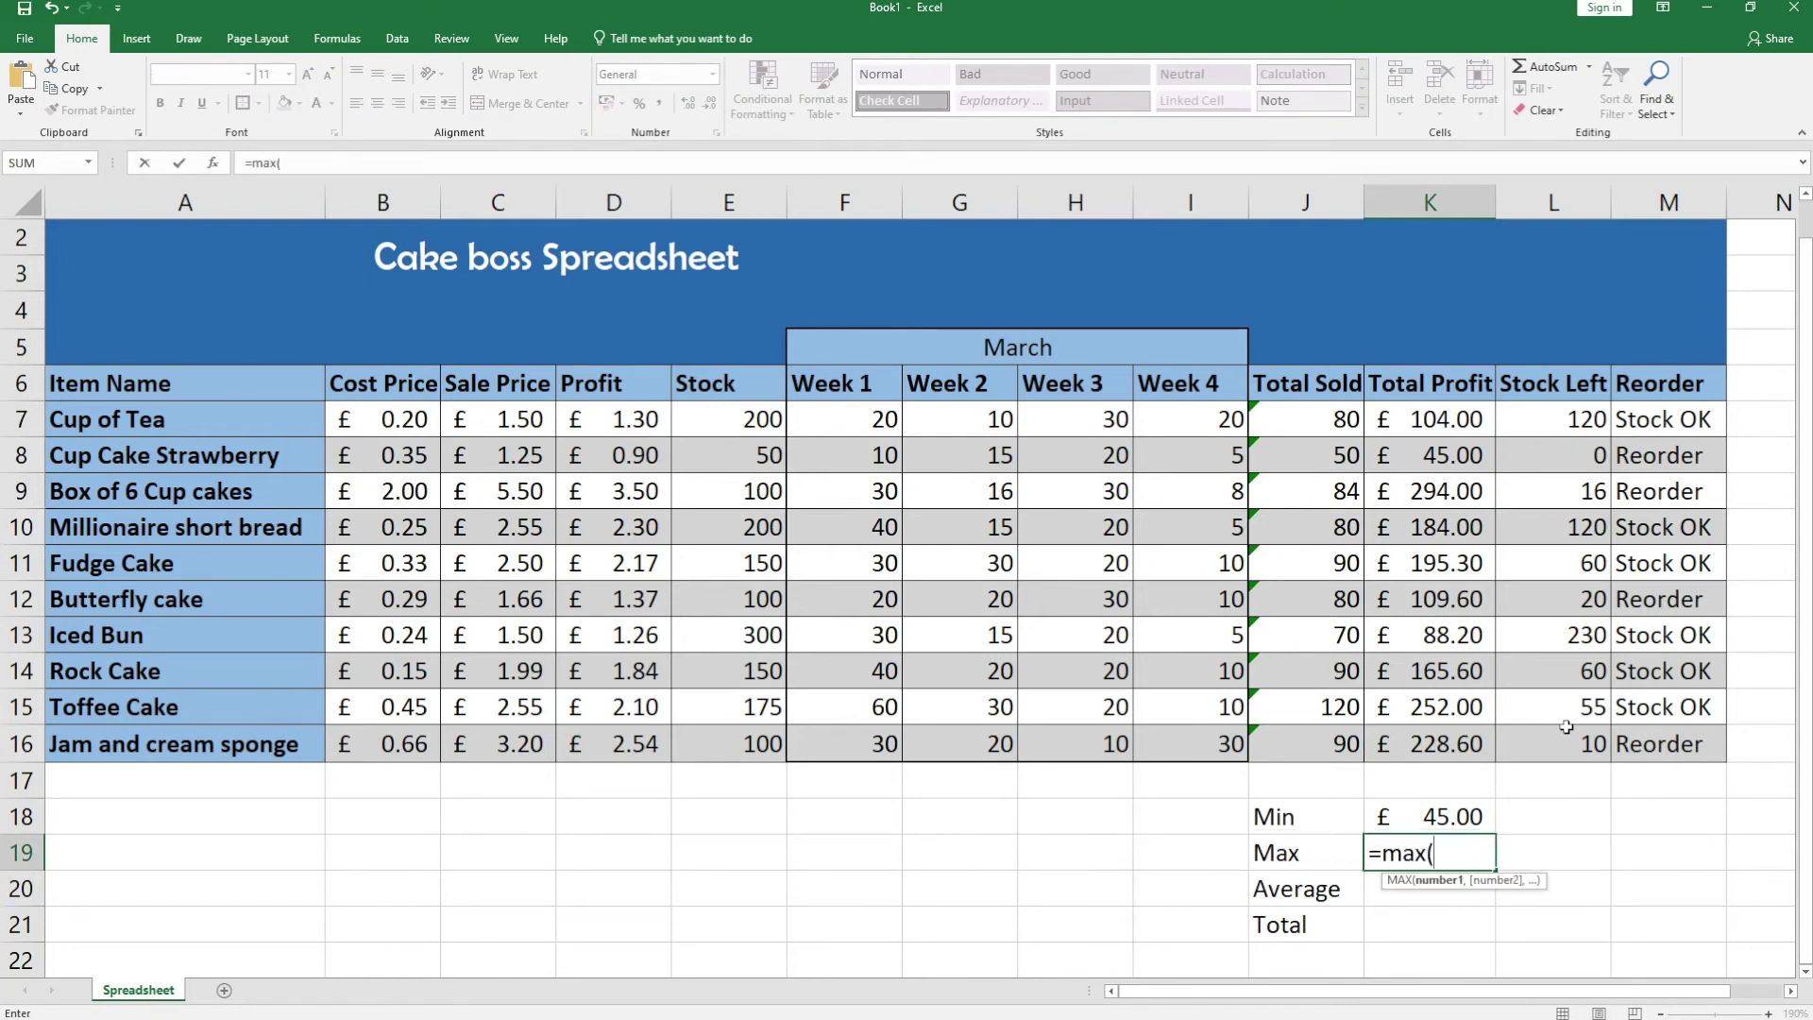
left_click_drag(1424, 417, 1437, 741)
key("Return")
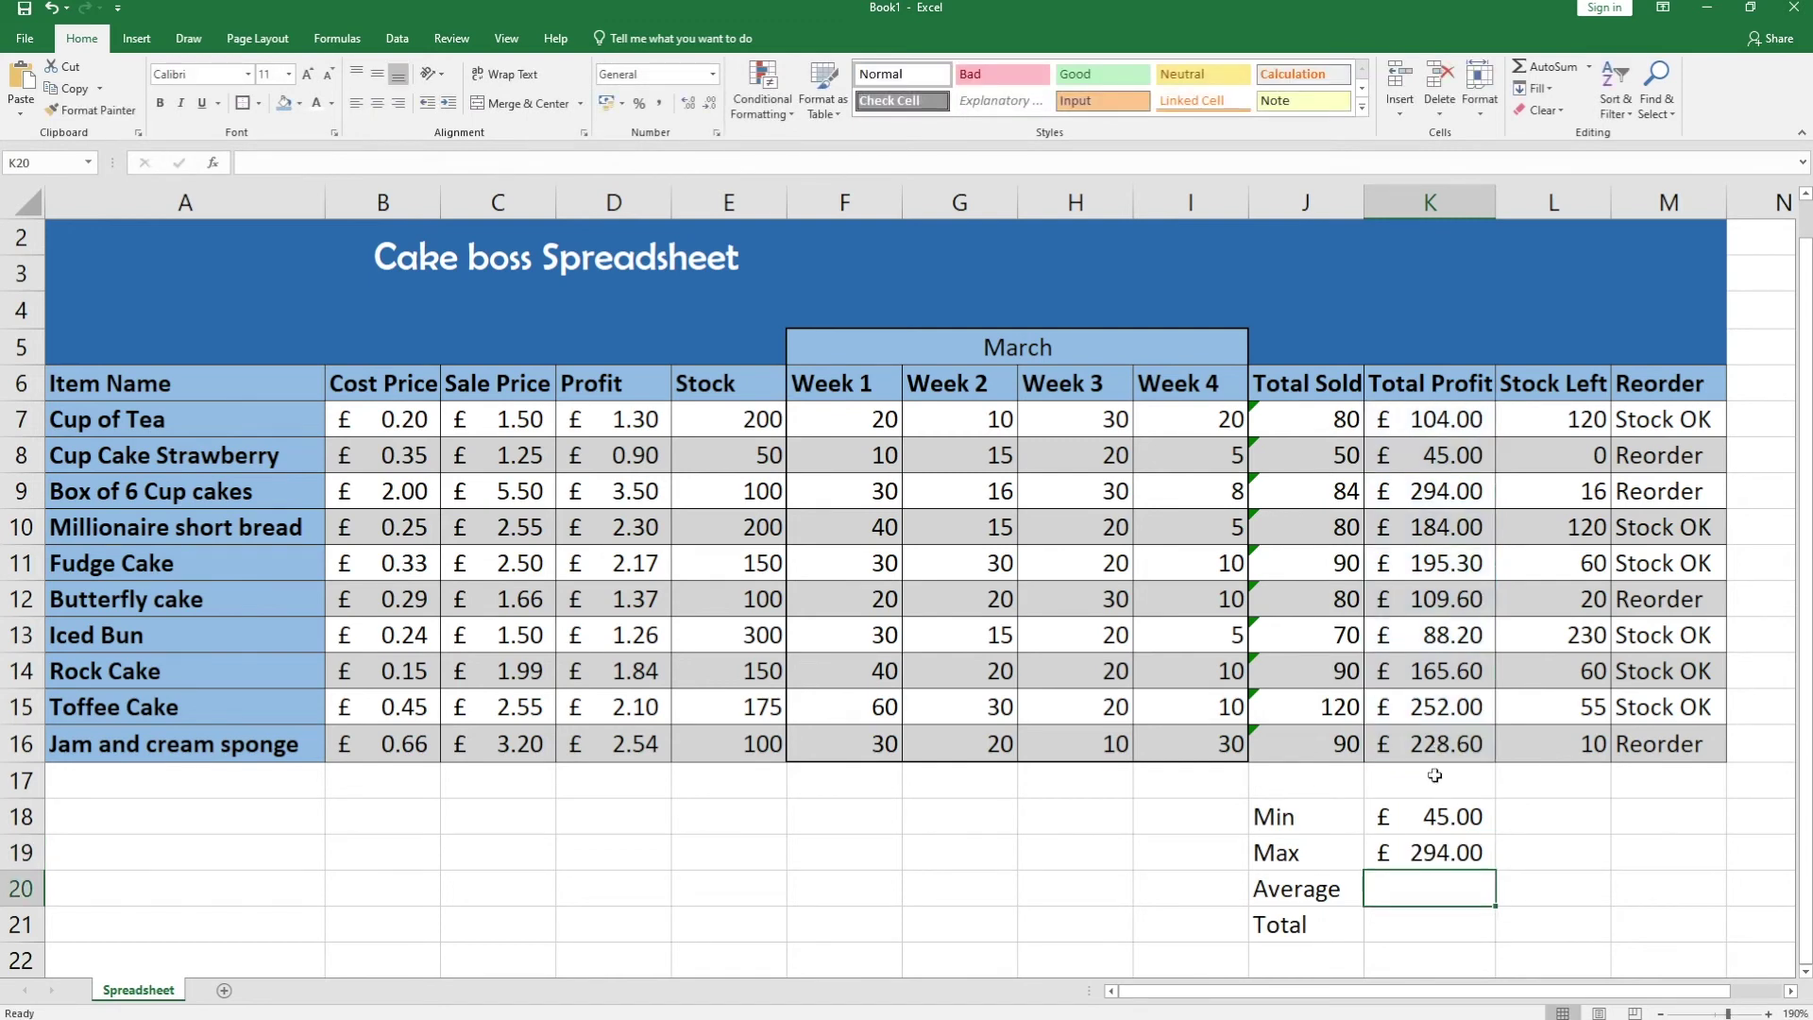
- Add =AVERAGE(K7:K16) giving £166.63 and =SUM(K7:K16) giving £1,666.30
type("=")
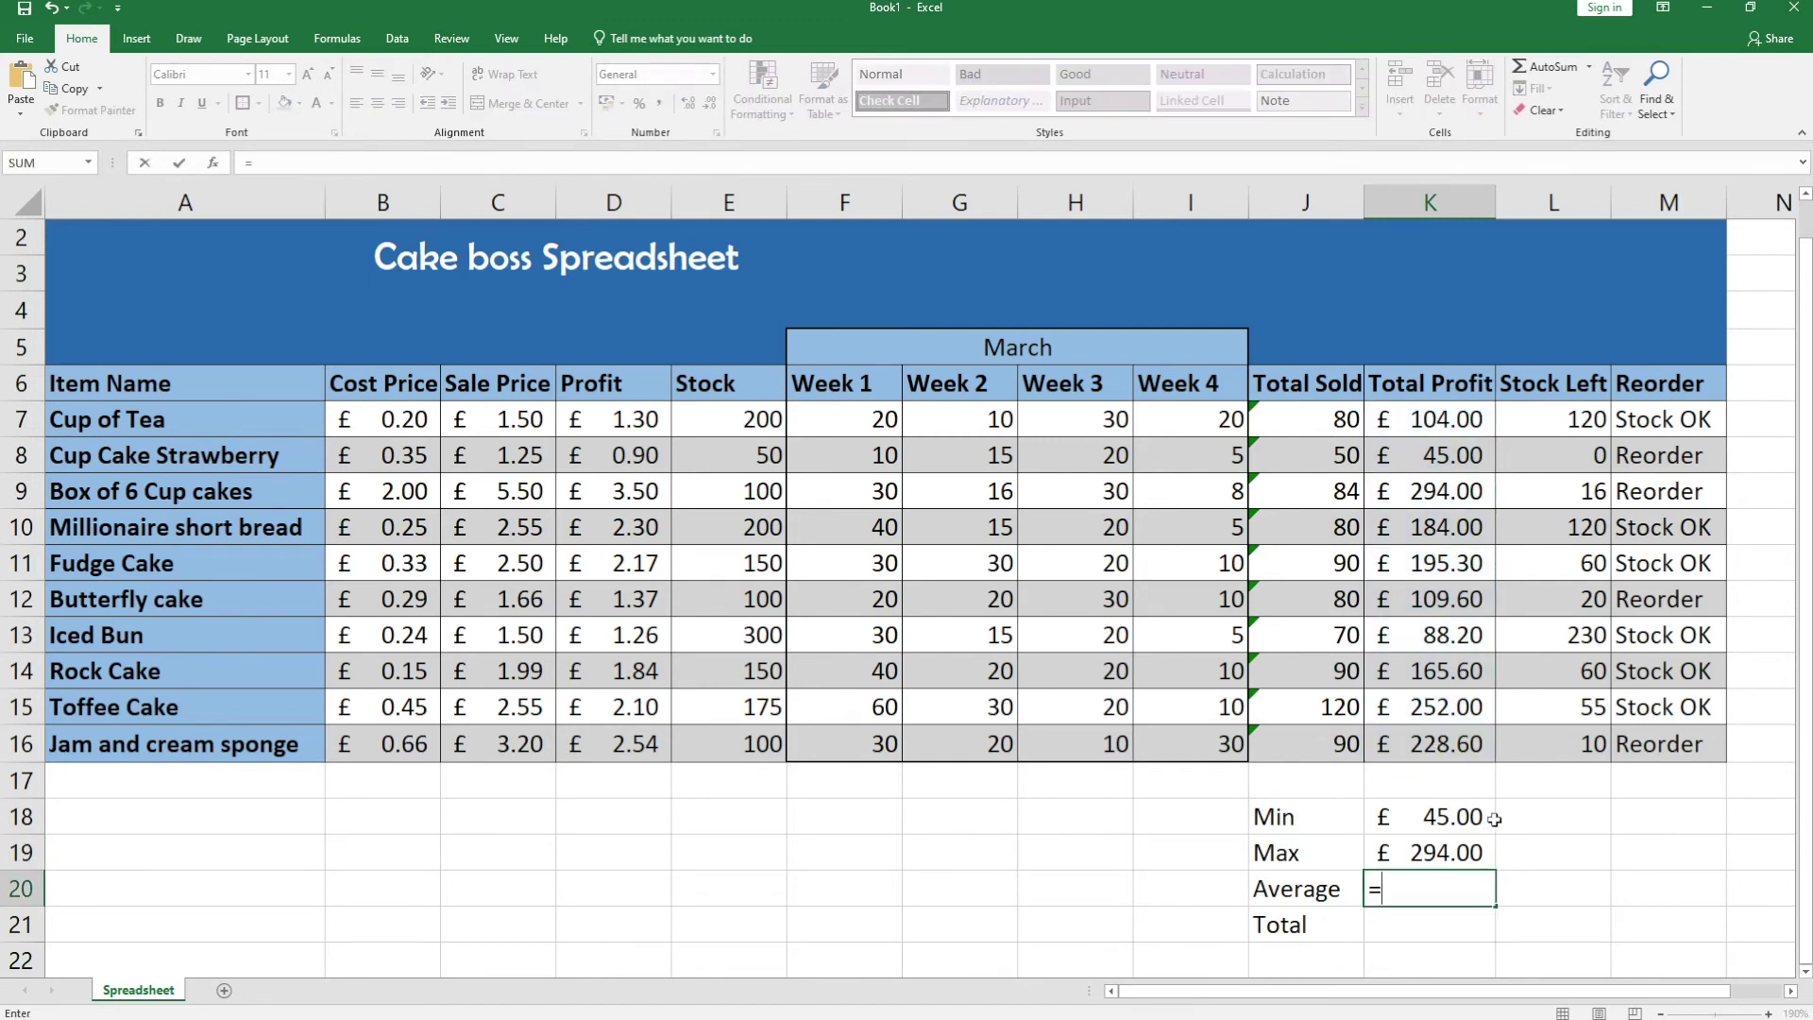
type("average(")
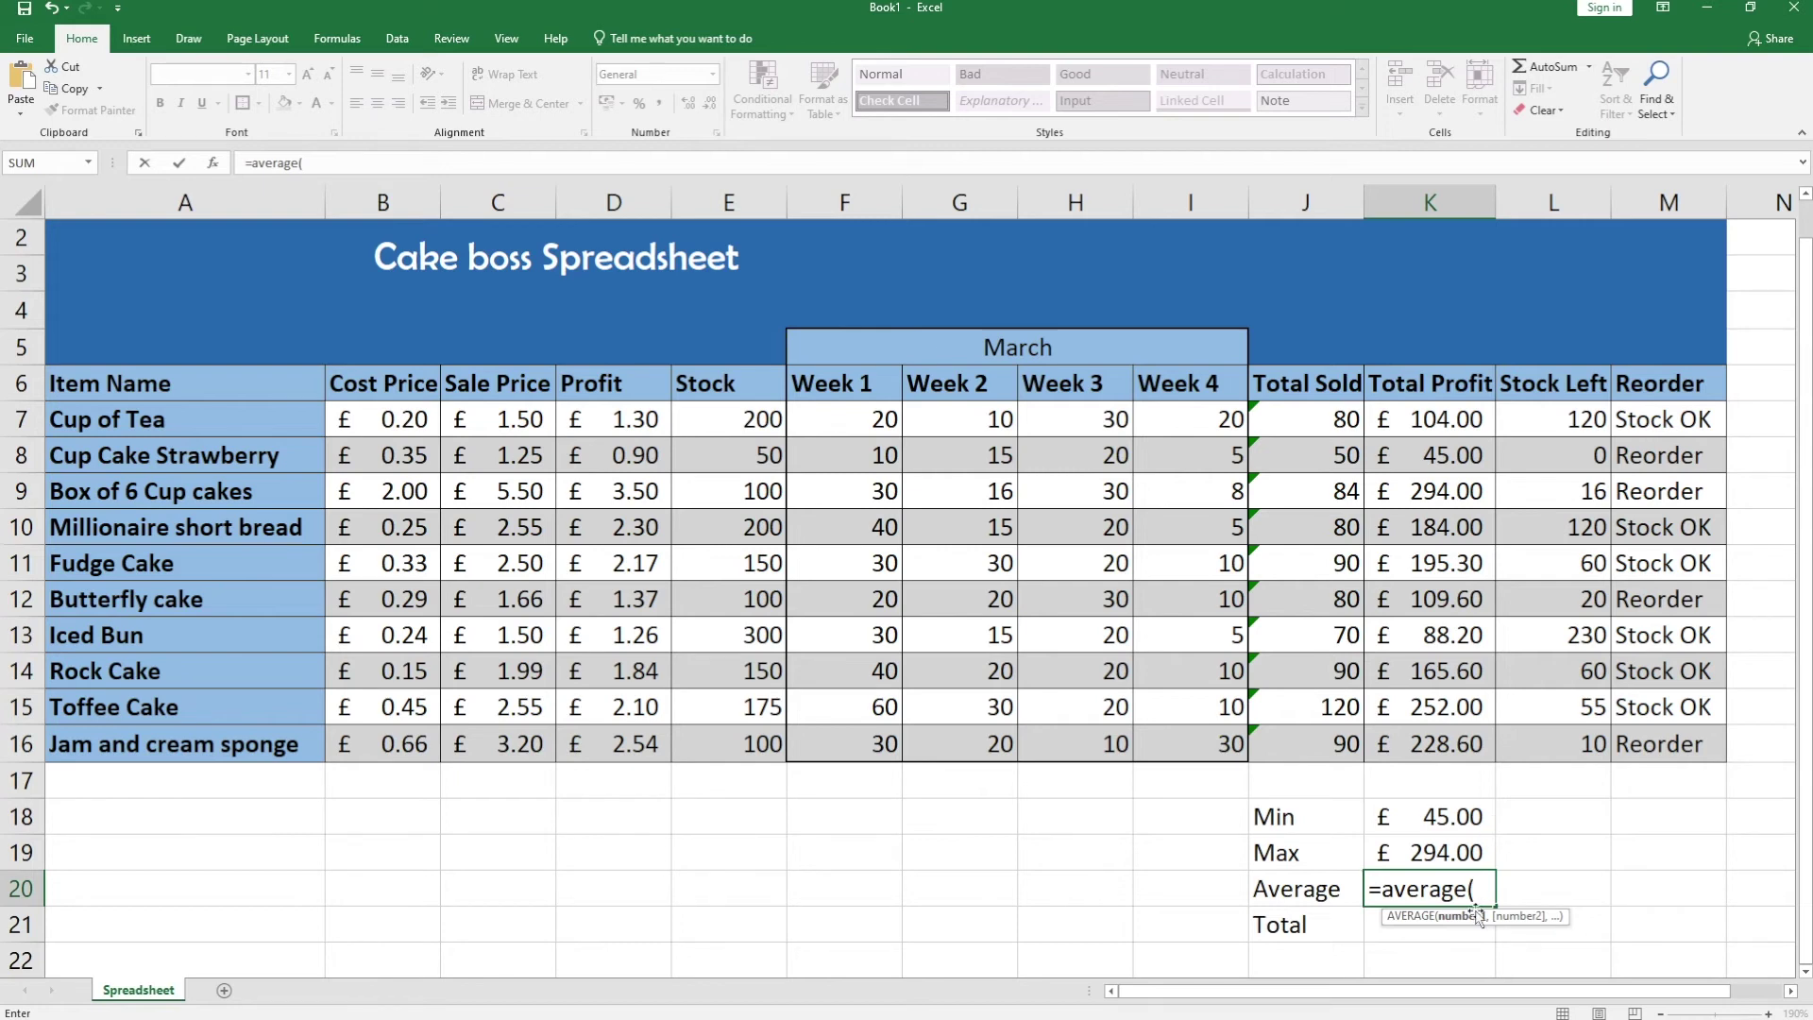
left_click(1428, 414)
left_click_drag(1423, 452, 1396, 742)
type(")")
key("Return")
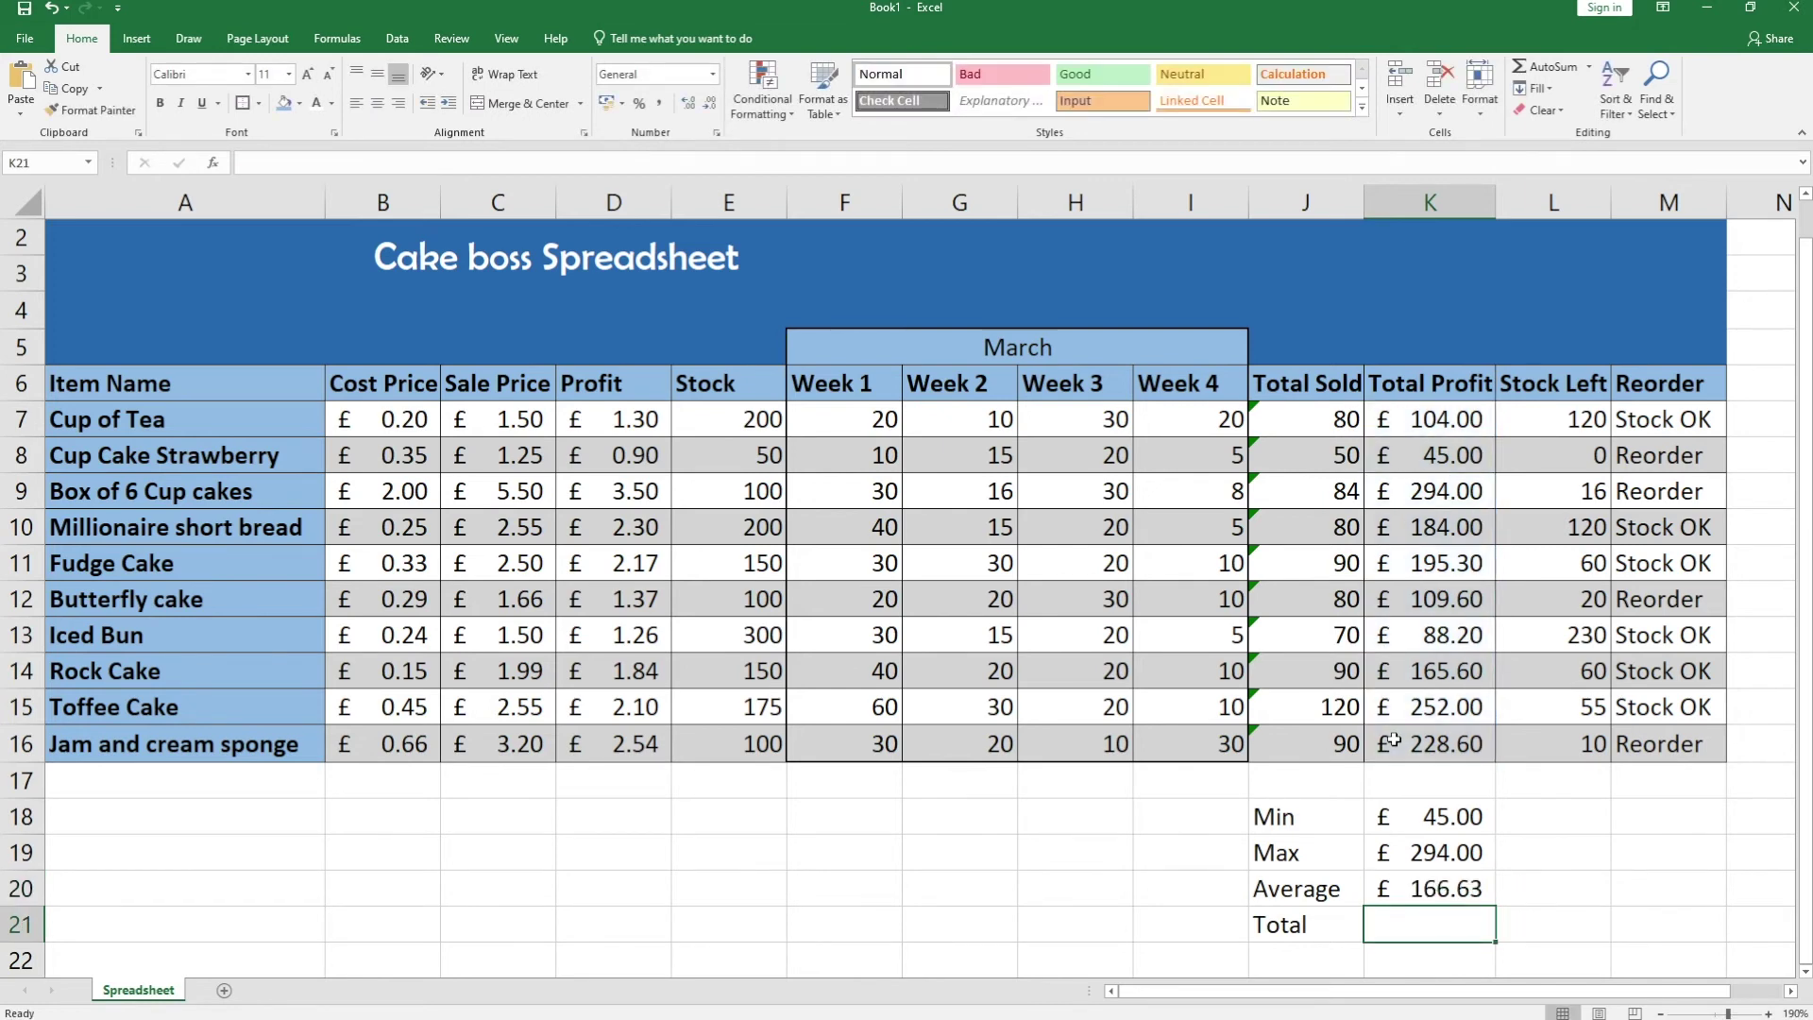
type("=")
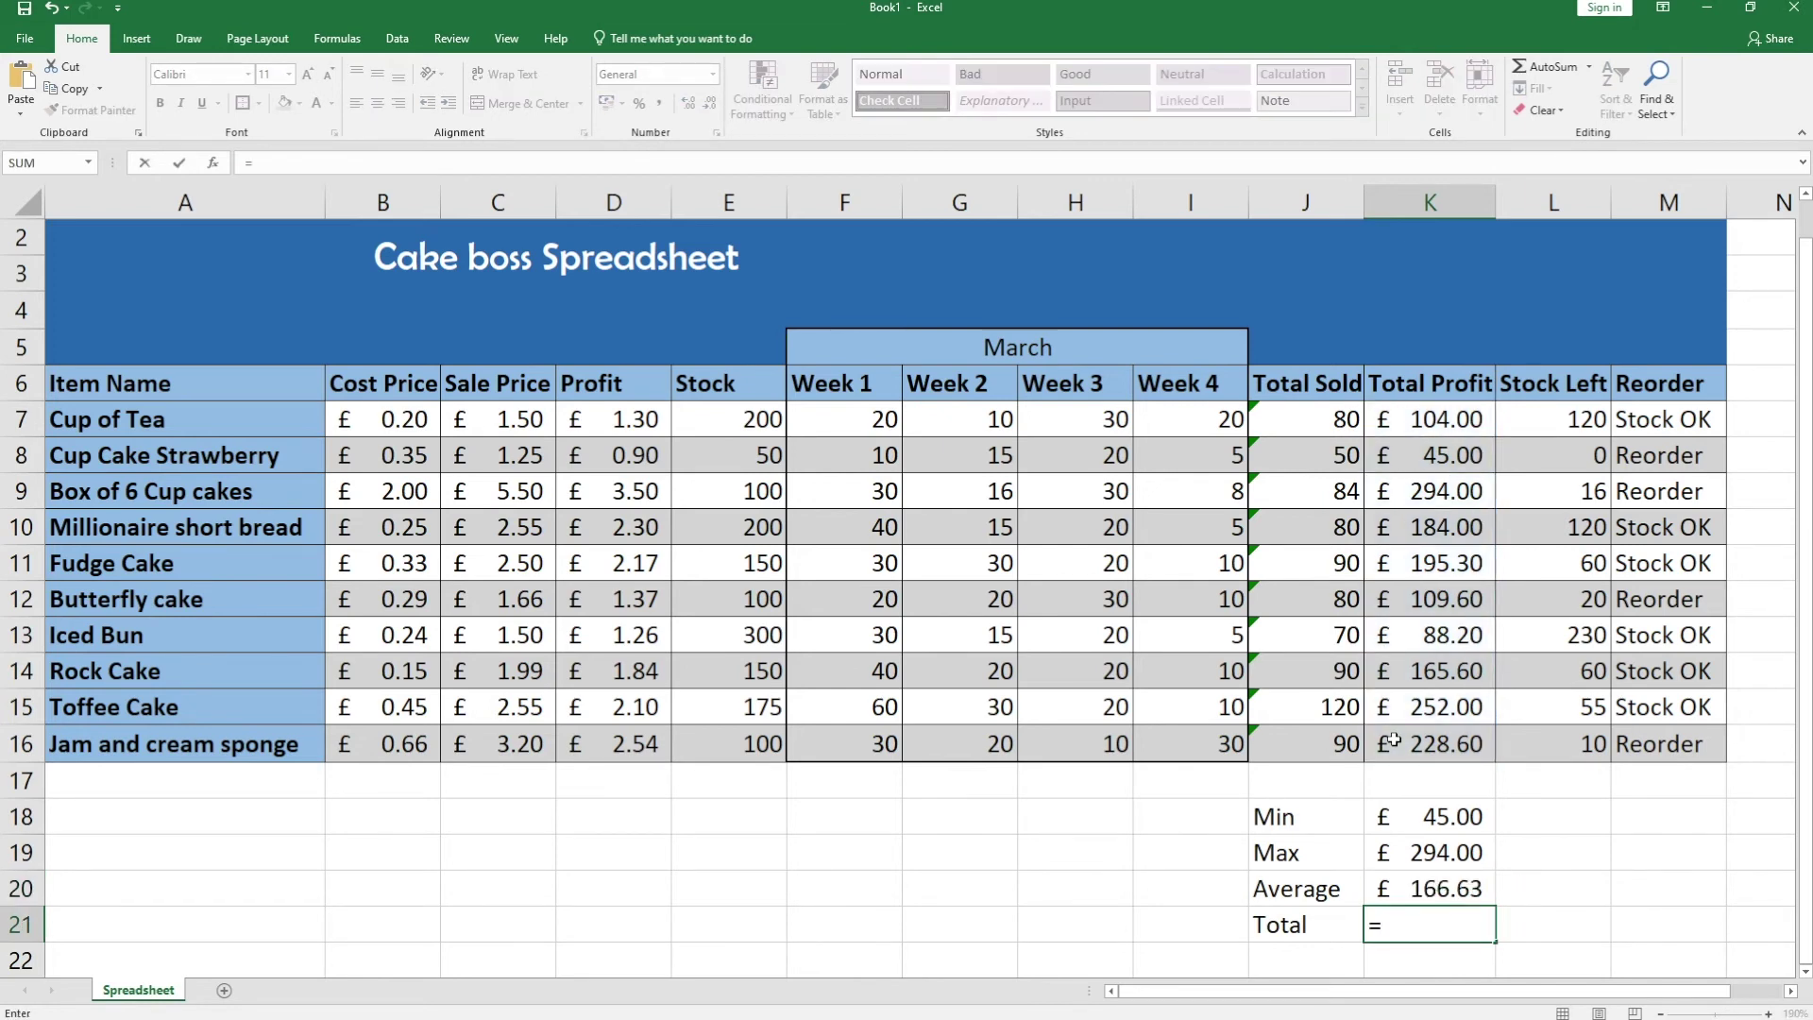
type("sum")
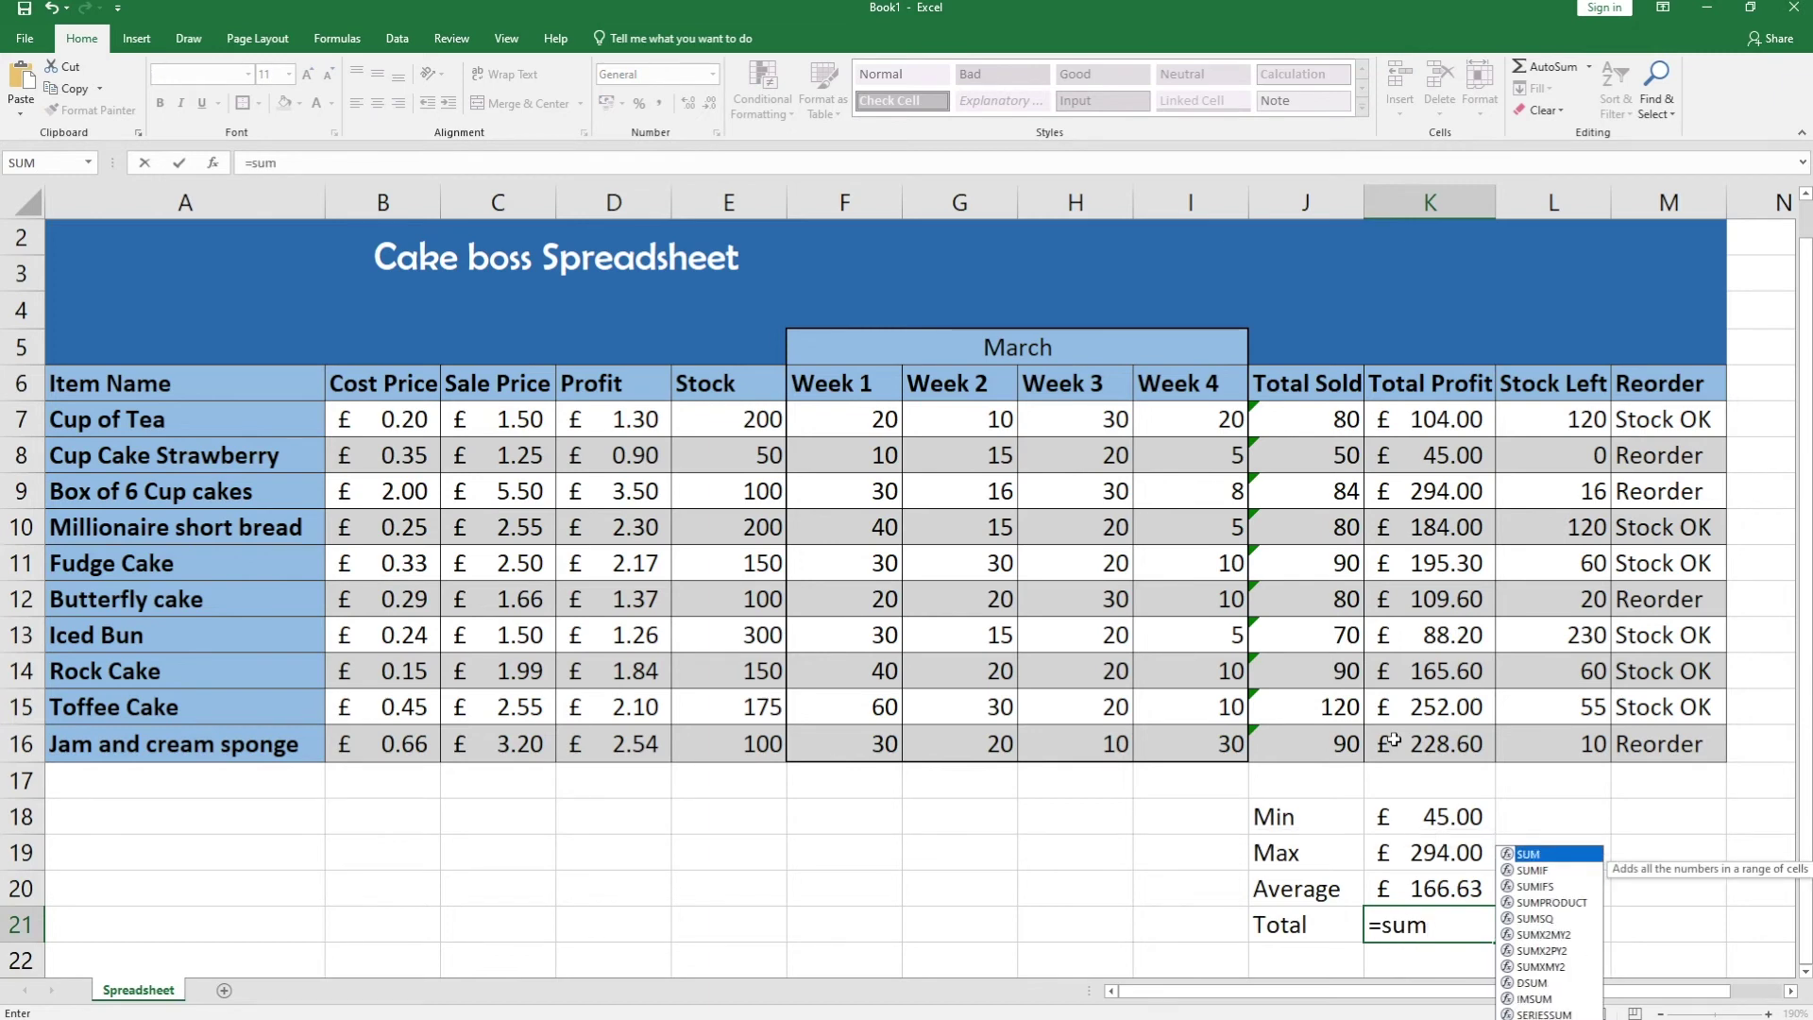
type("(")
left_click(1430, 422)
left_click_drag(1430, 422, 1430, 743)
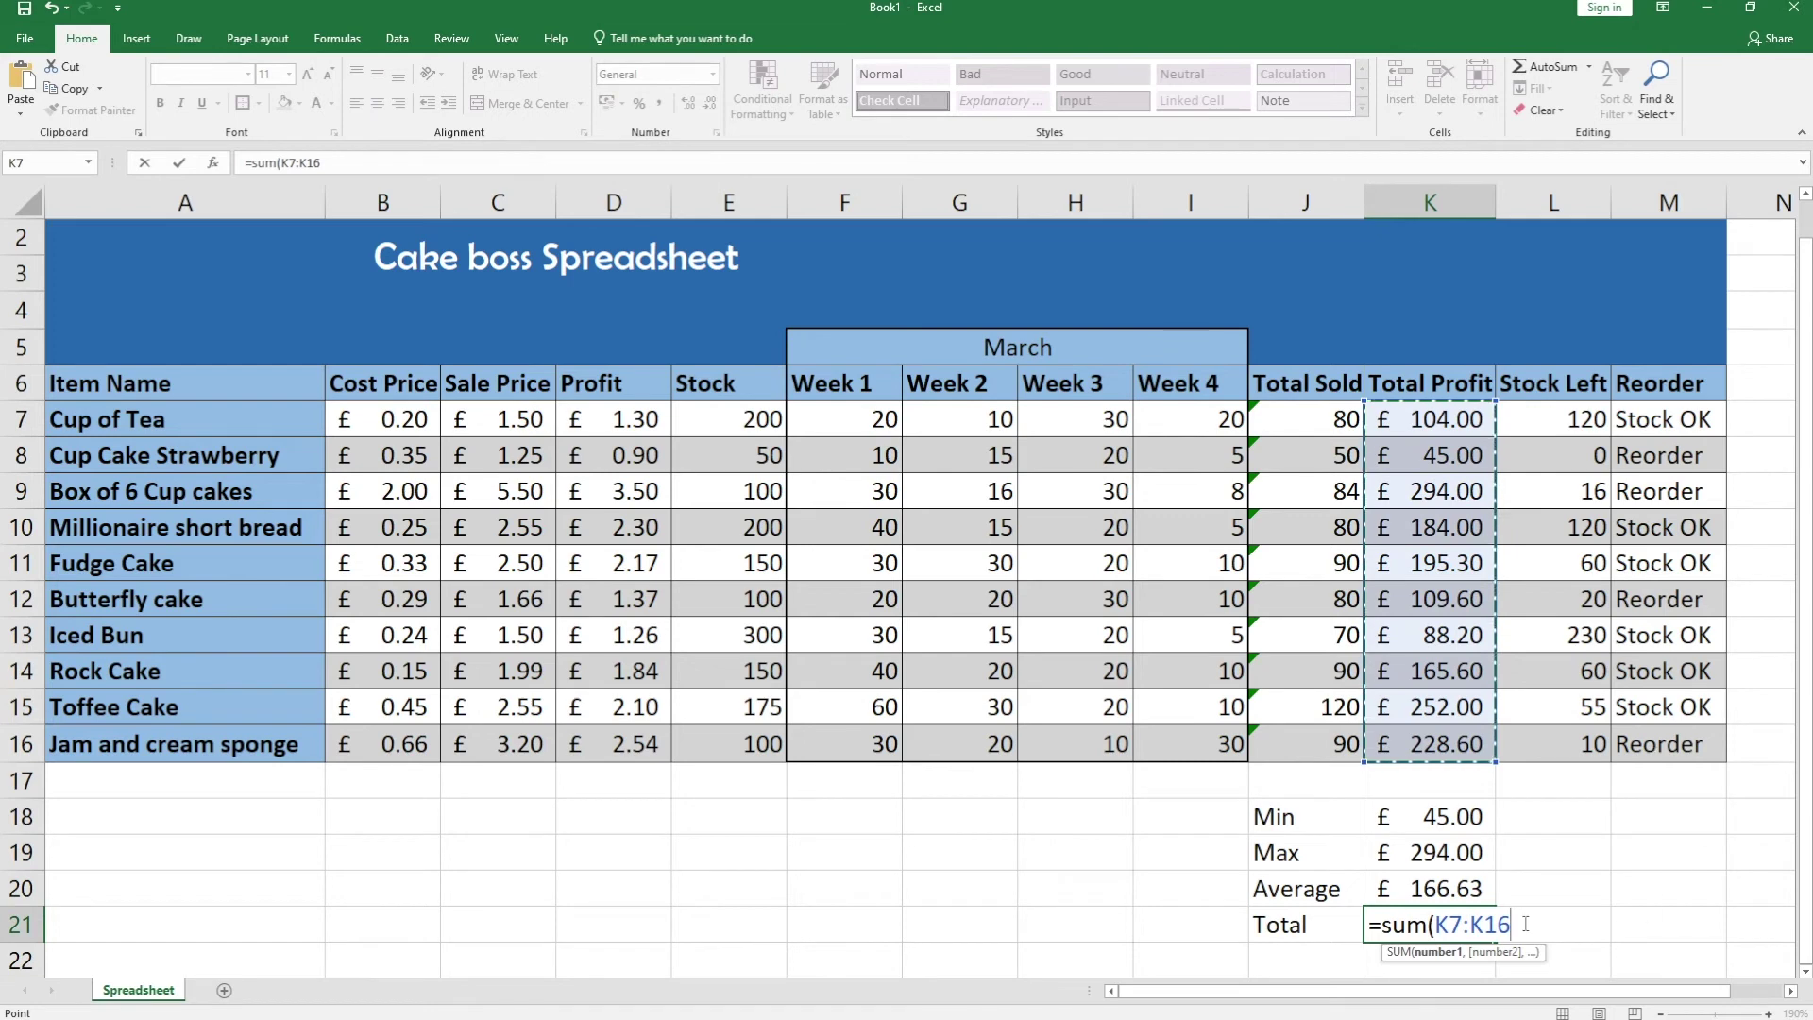
type(")")
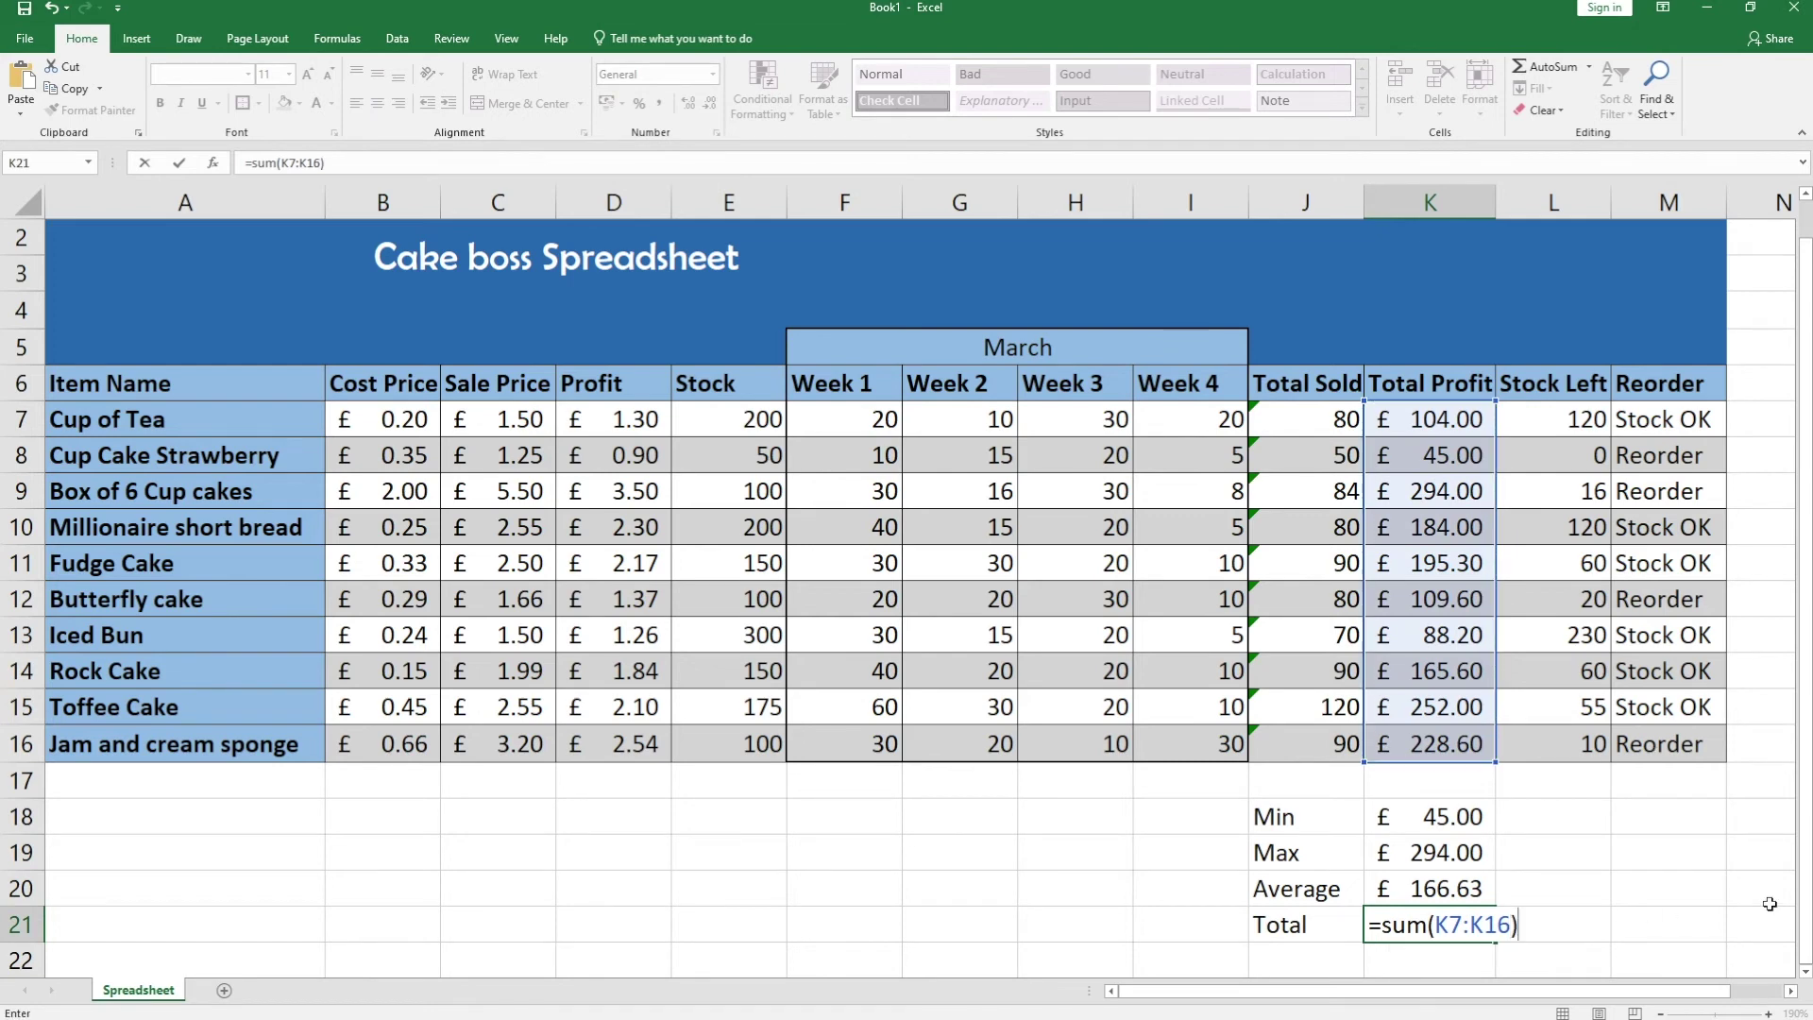
key("Return")
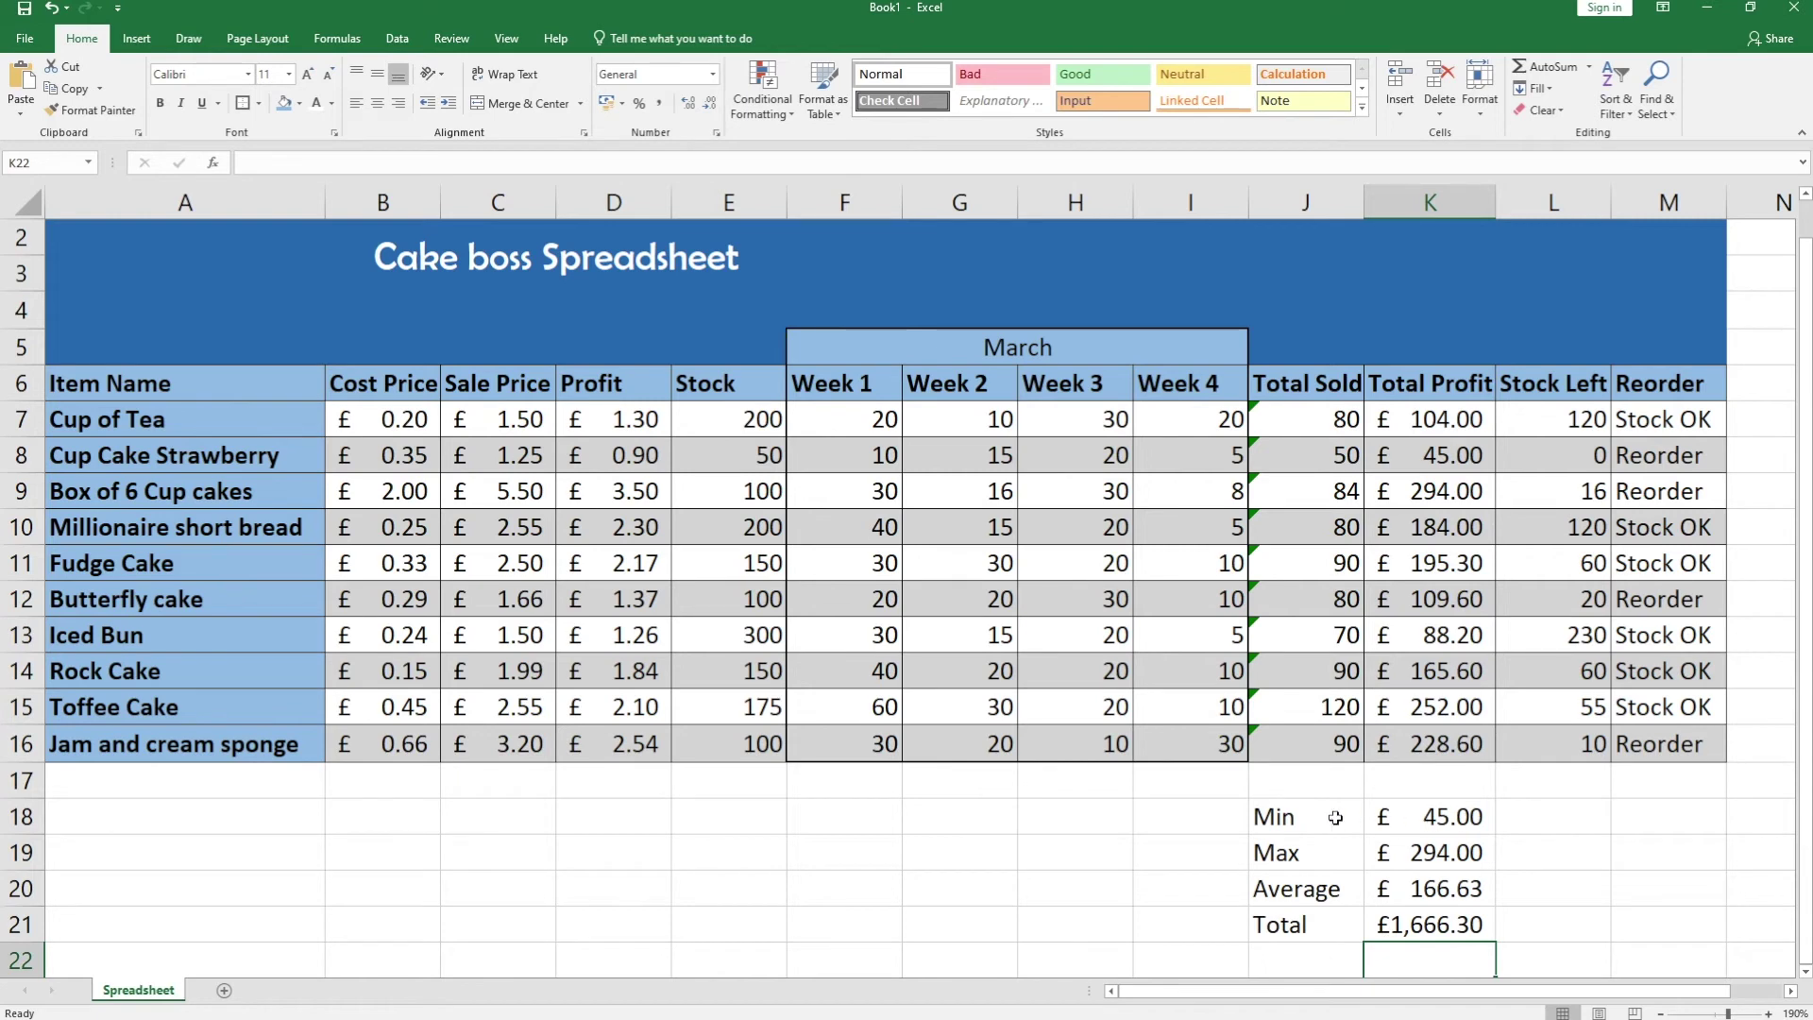
- Apply All Borders to the summary box J18:K21
left_click_drag(1323, 822, 1418, 923)
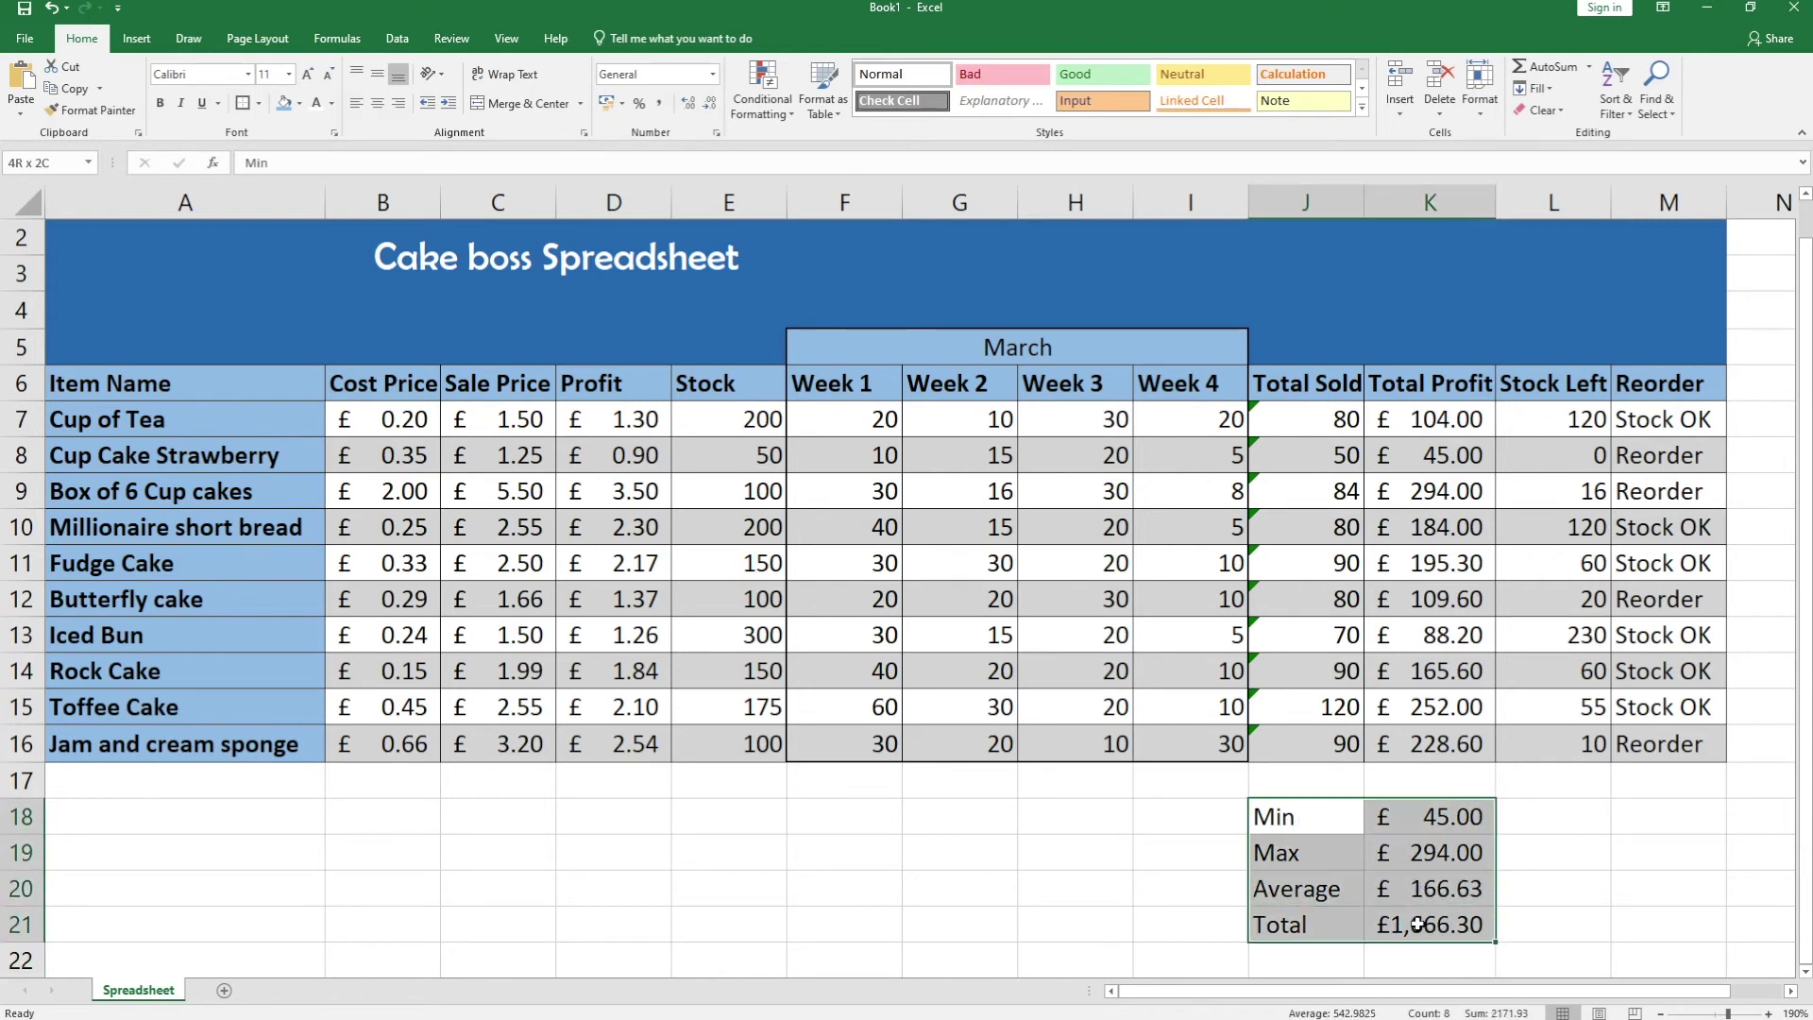
left_click(258, 103)
left_click(290, 264)
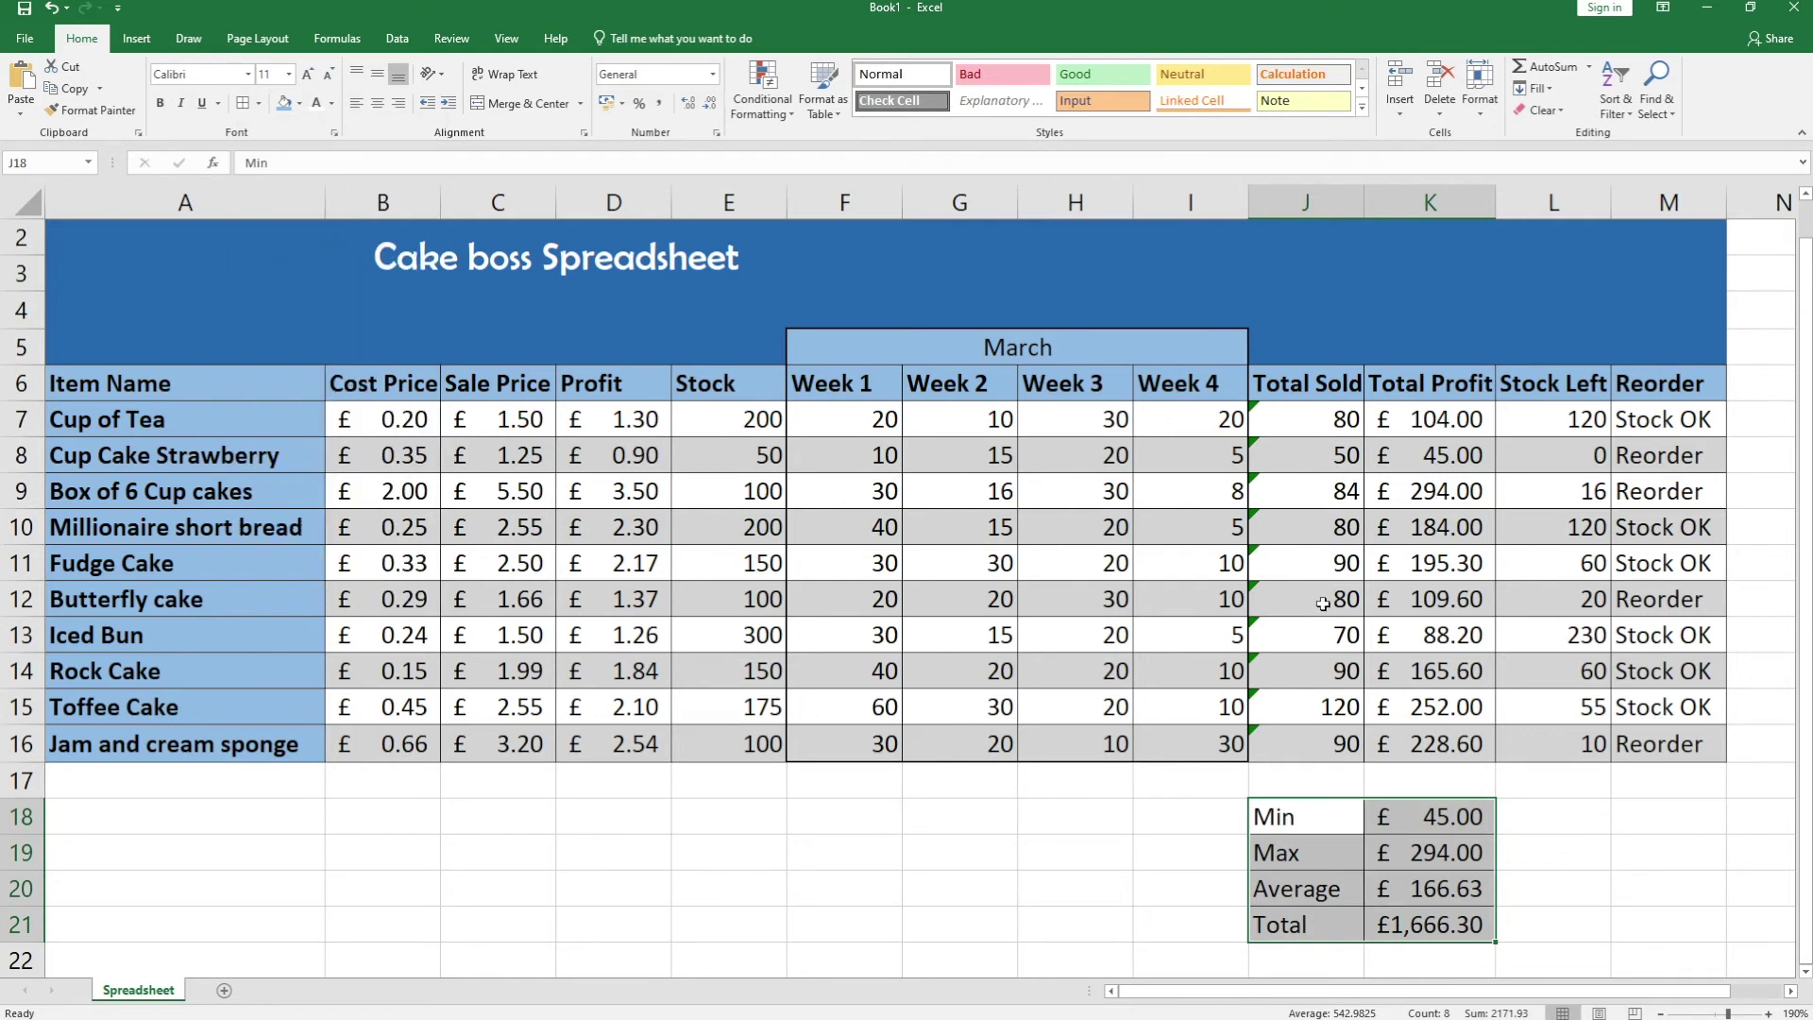
- Give the Min, Max, Average and Total labels J18:J21 a blue fill and bold text
left_click(1303, 816)
left_click_drag(1312, 825, 1306, 916)
left_click(288, 105)
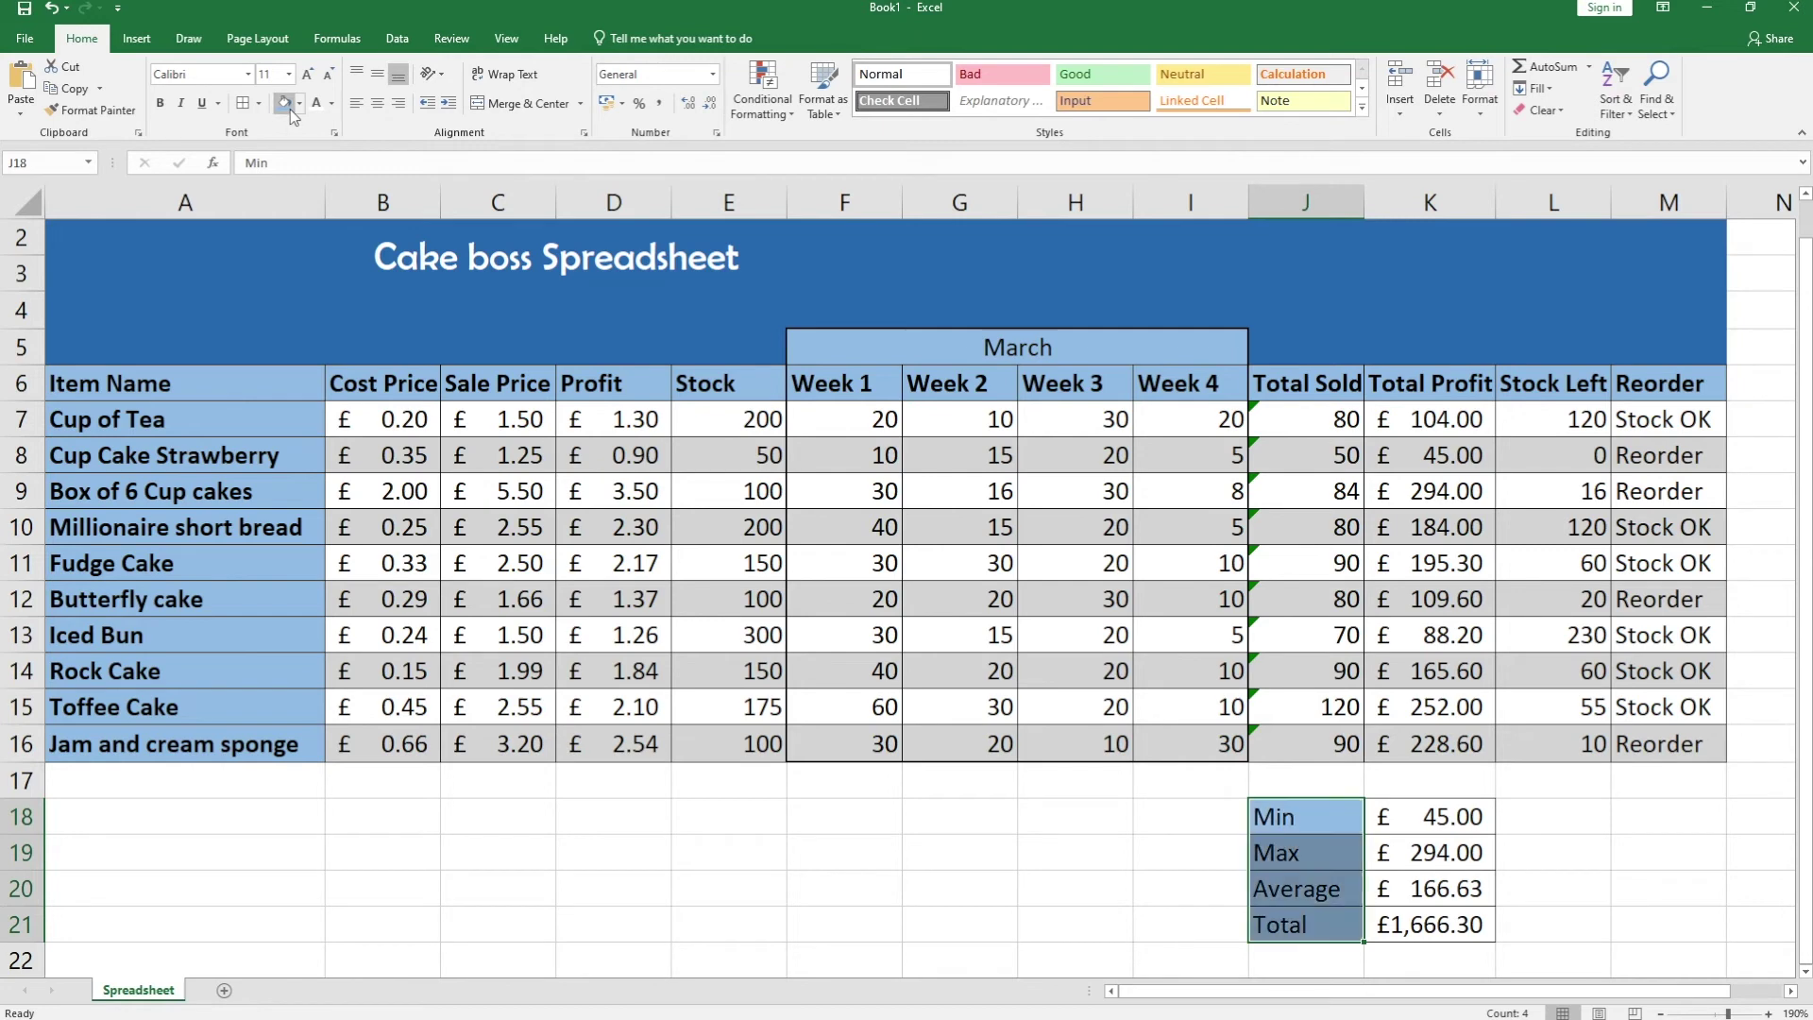
left_click(160, 103)
left_click(1077, 894)
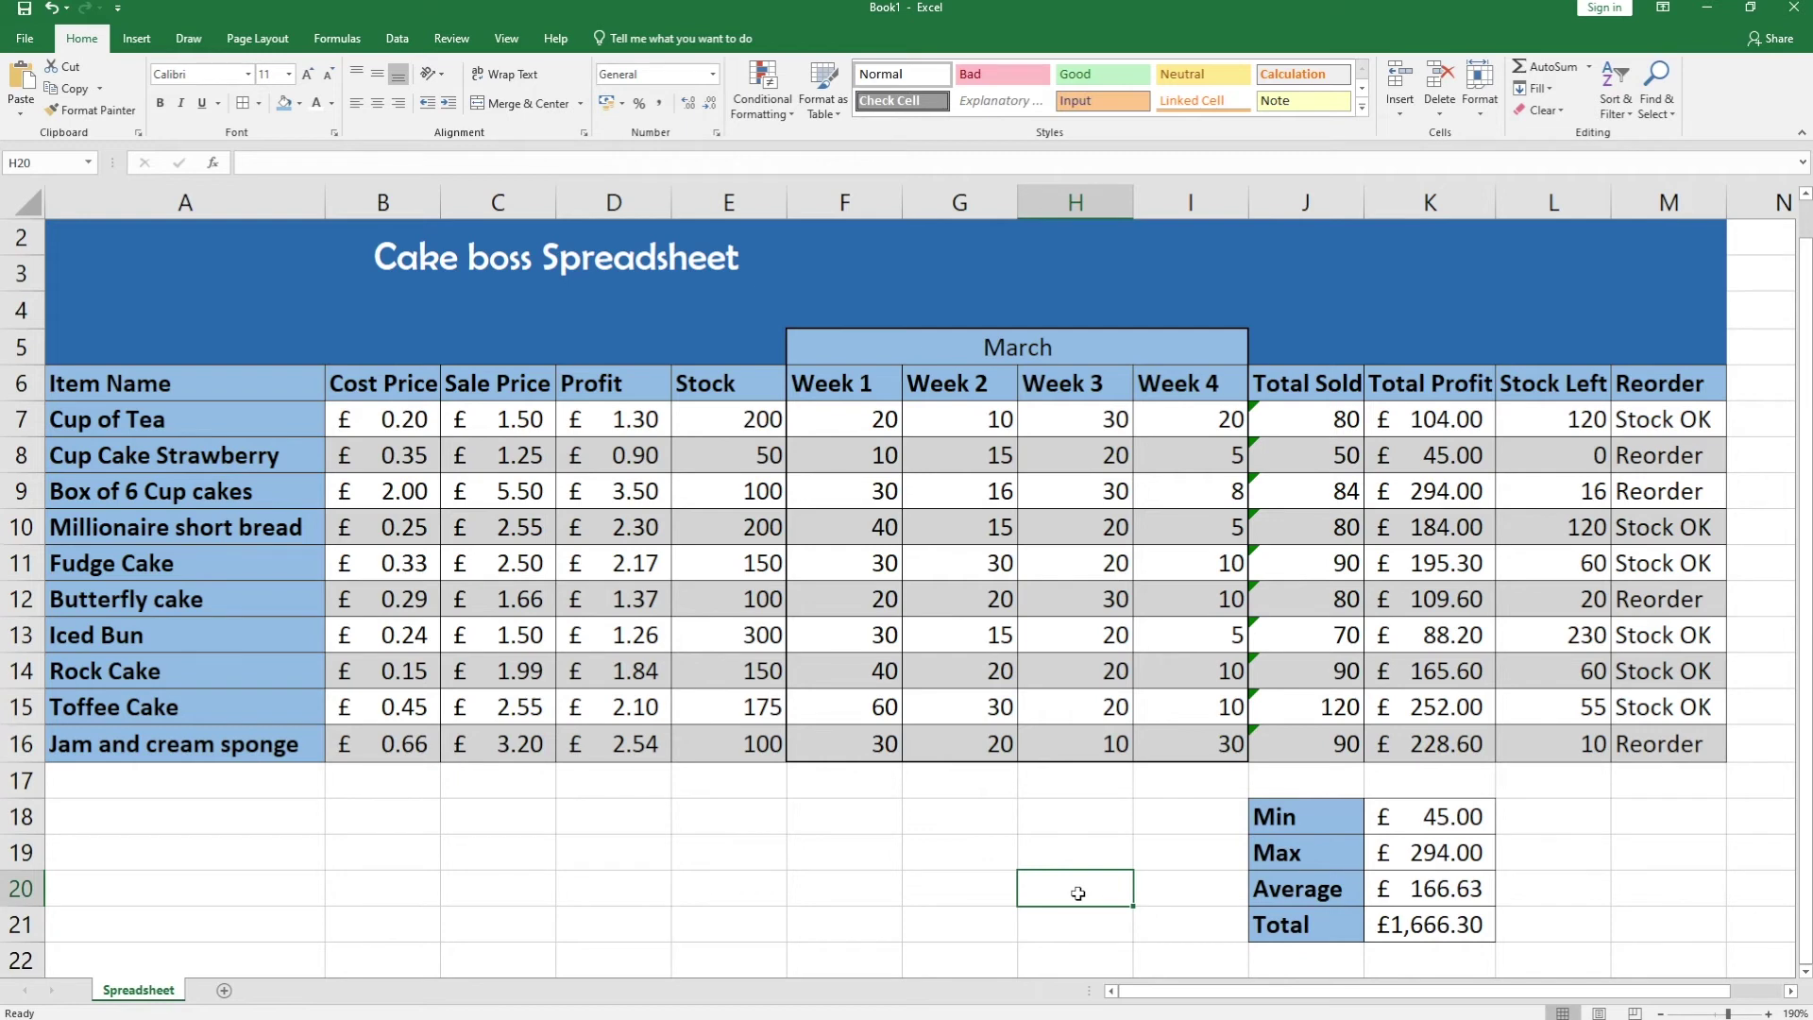
- Type the label 'Number of items in the shop' into A19
left_click(256, 855)
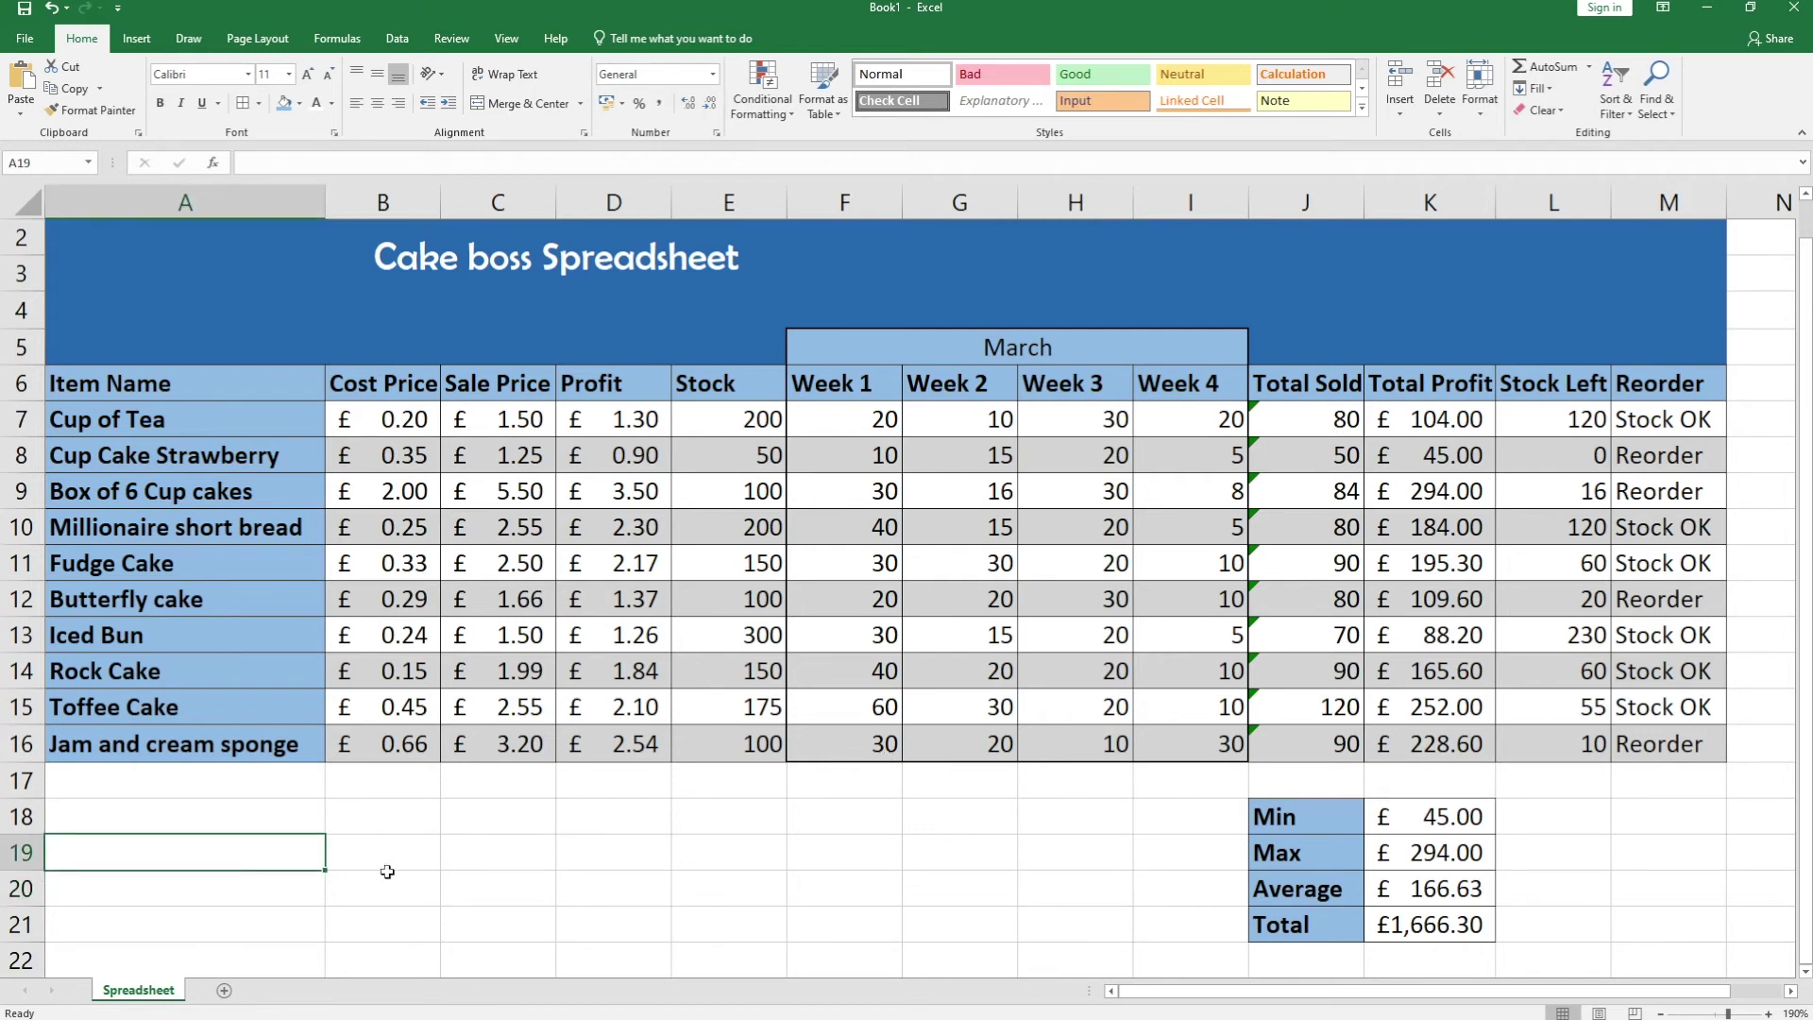
type("Number of")
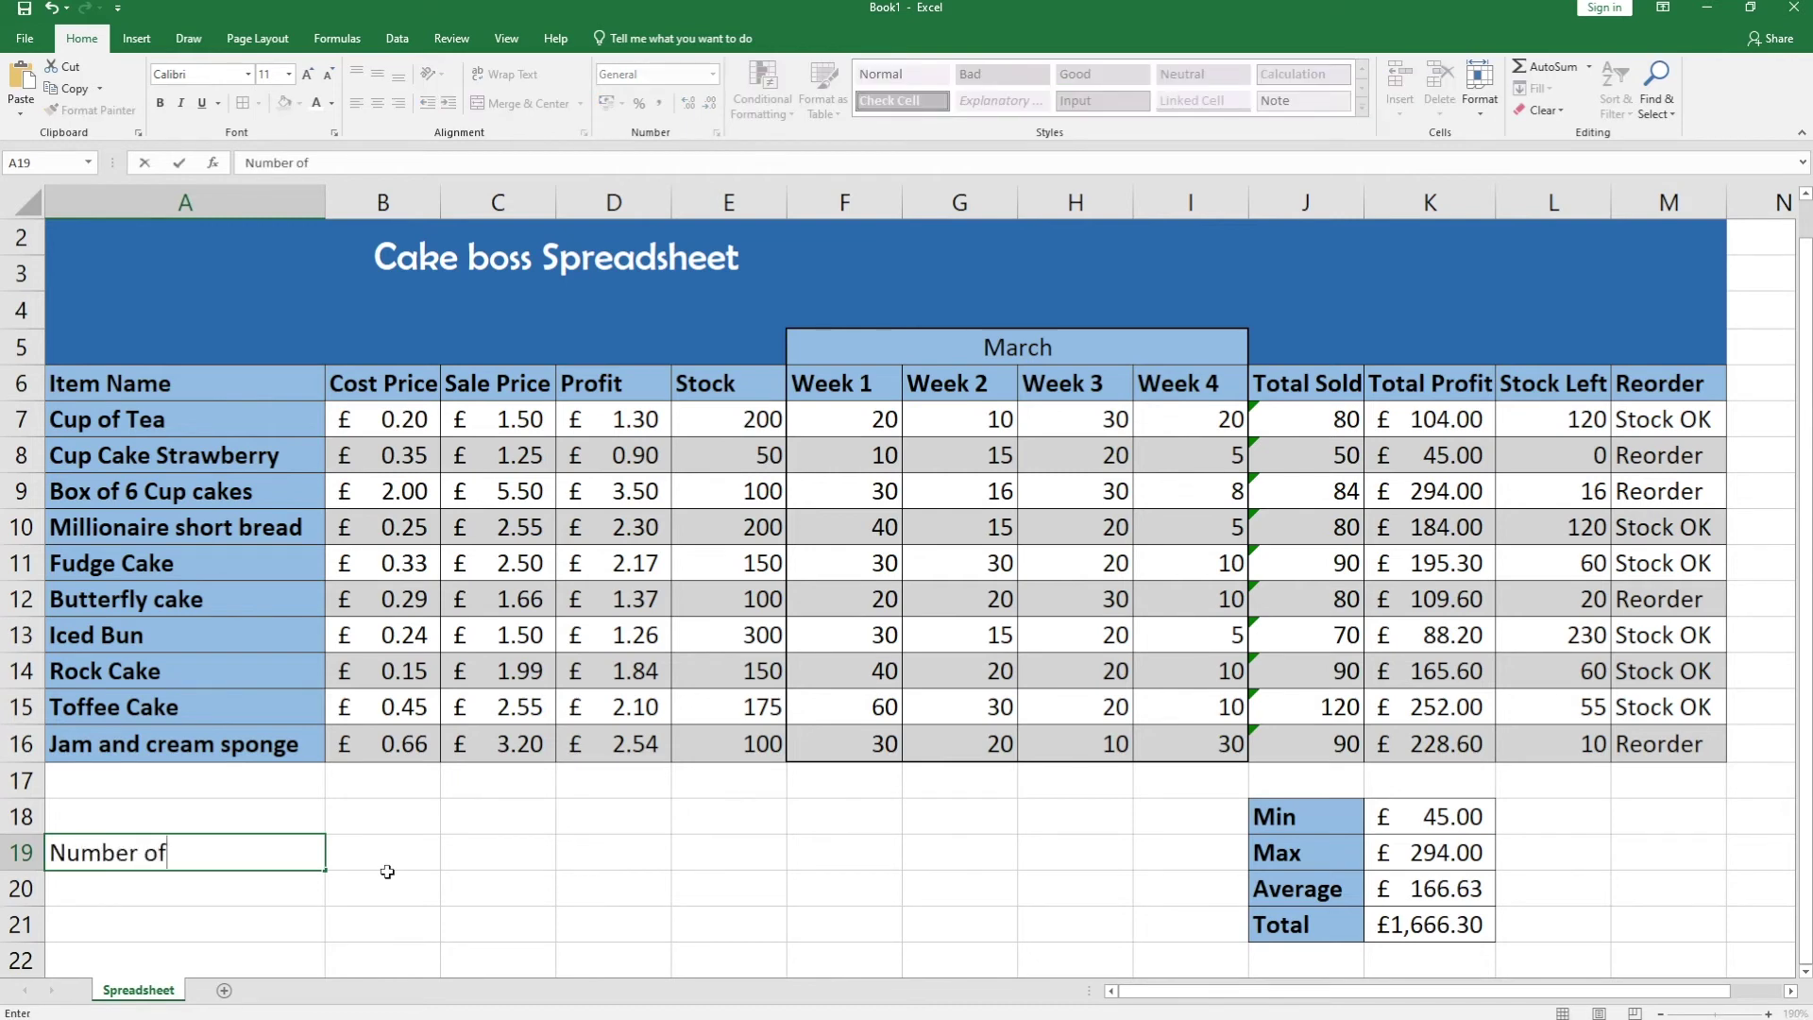
type(" items in thes")
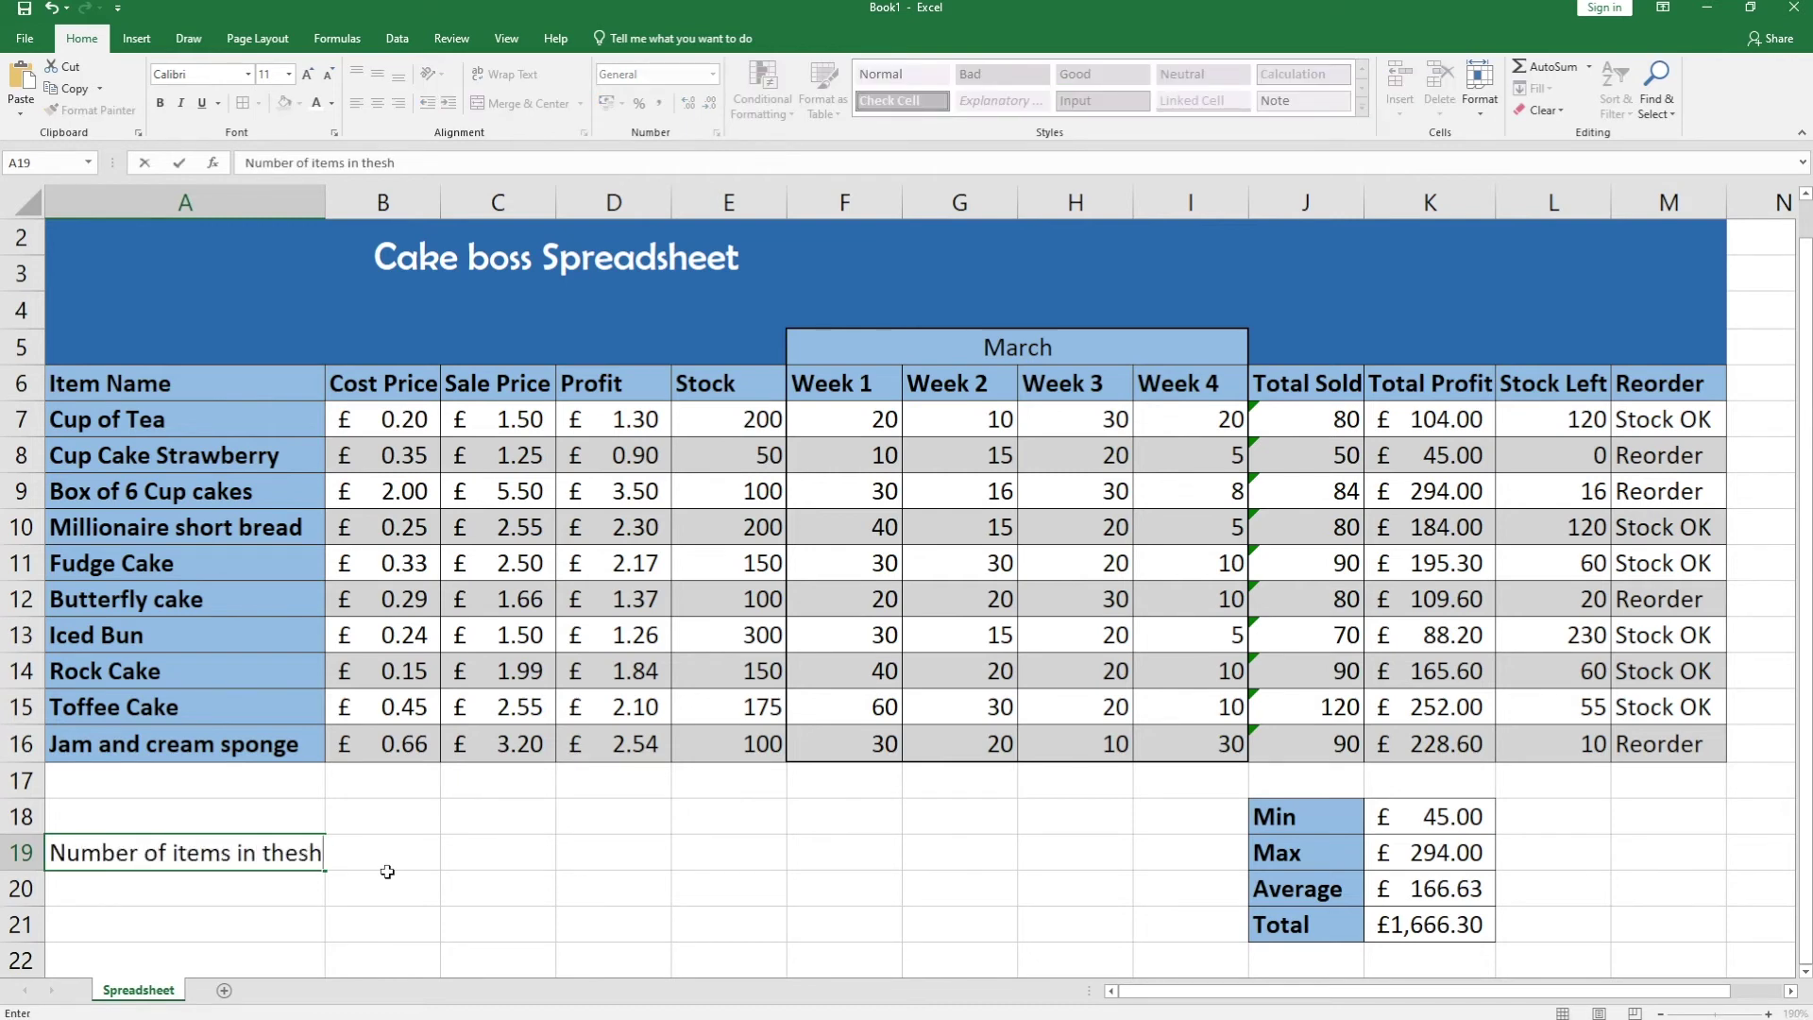
key("BackSpace")
type("shop")
left_click(345, 920)
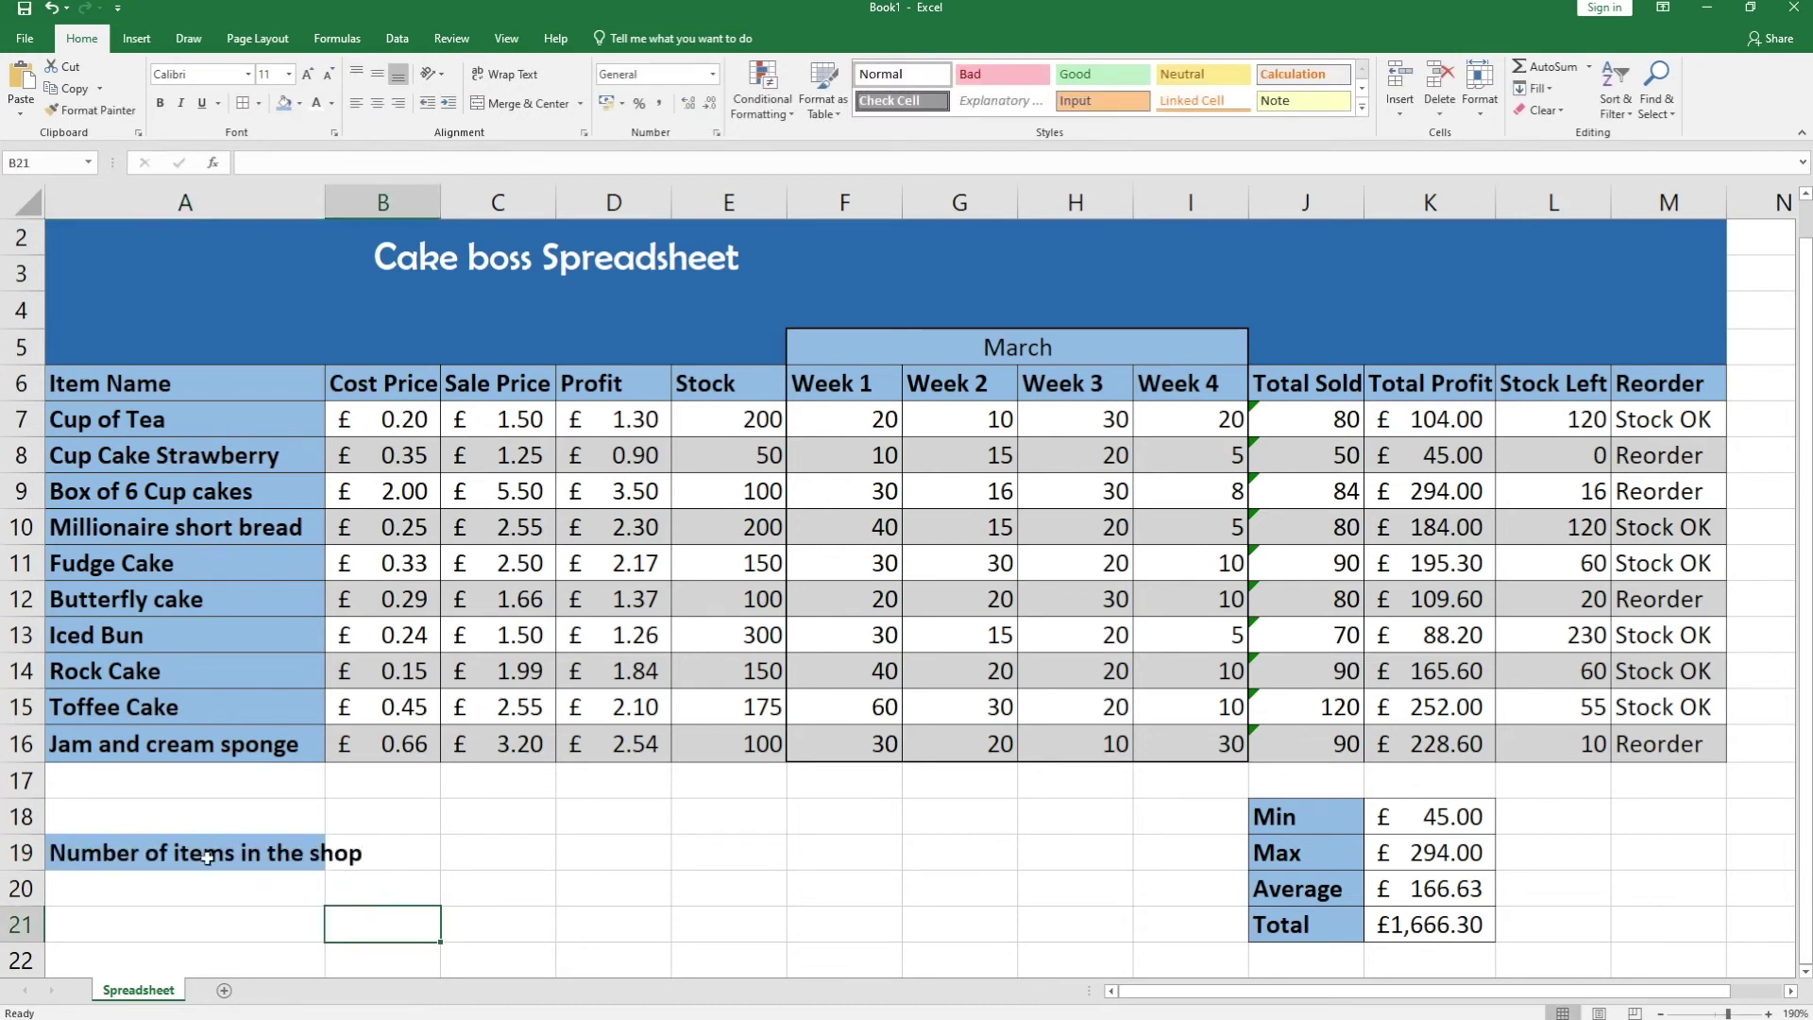
- Merge A19:A20 with wrapped text, and merge B19:B20 beside it
left_click_drag(279, 853, 277, 882)
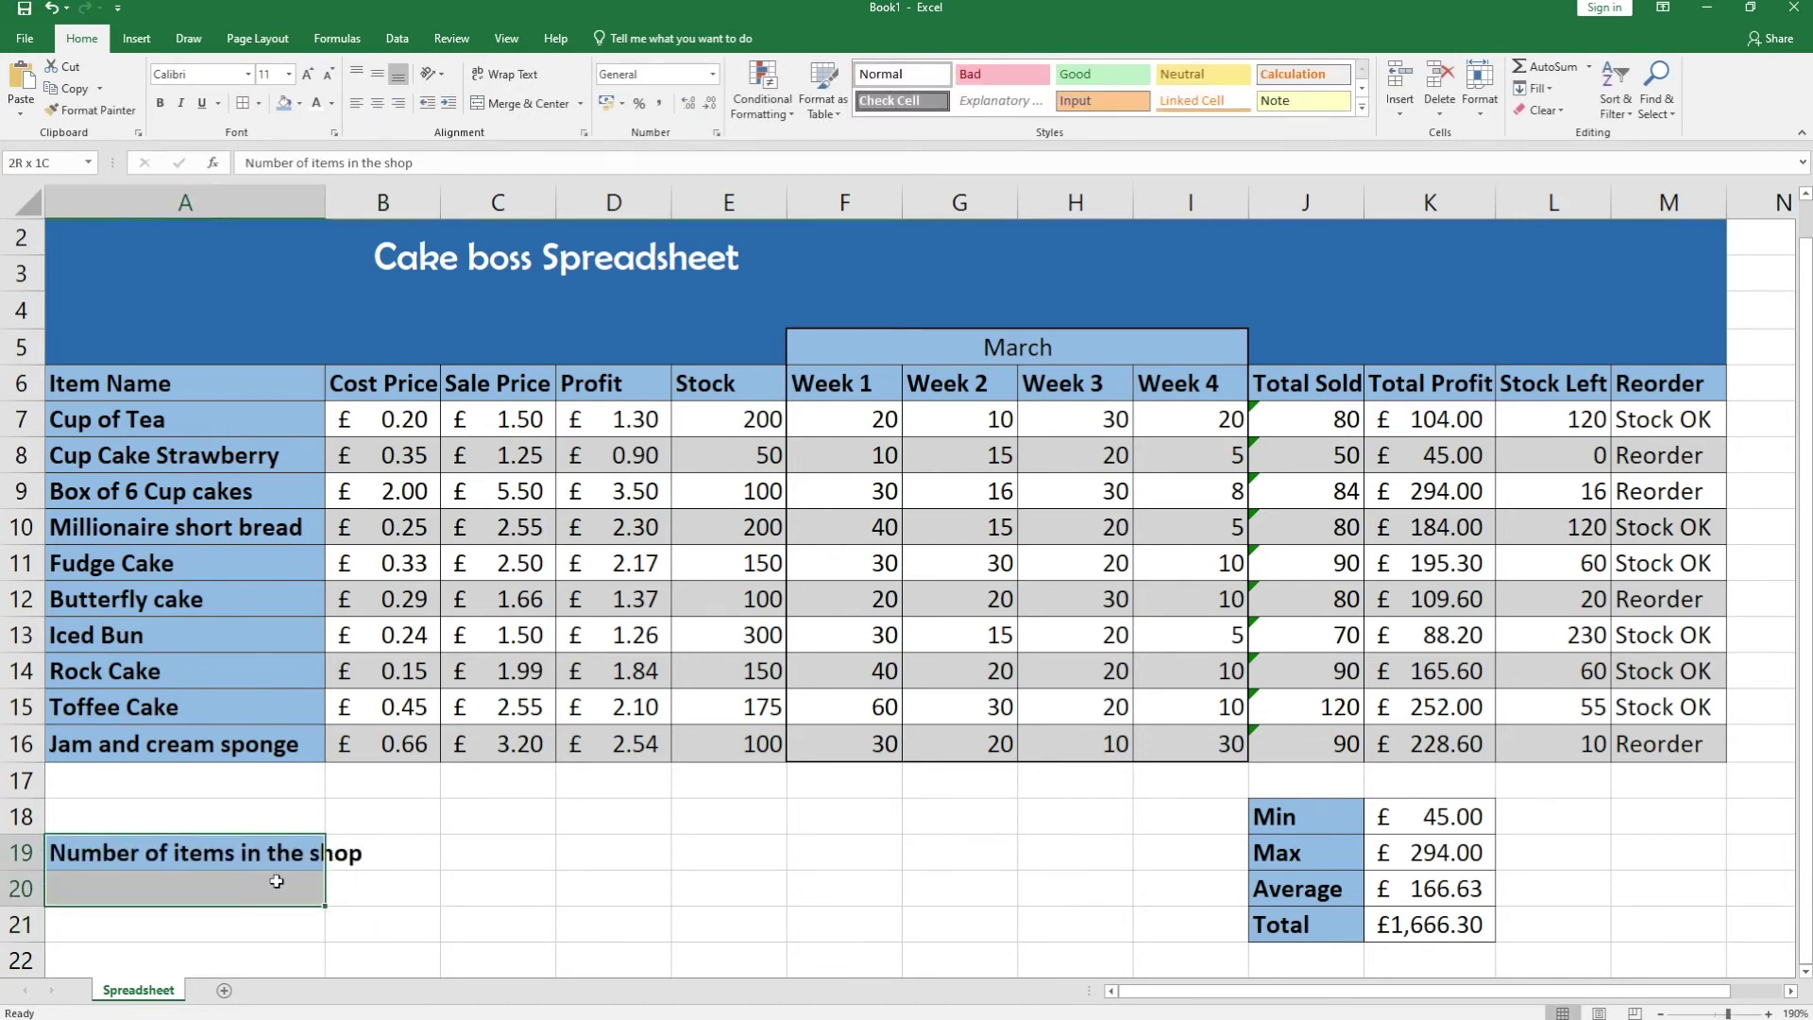
left_click(515, 102)
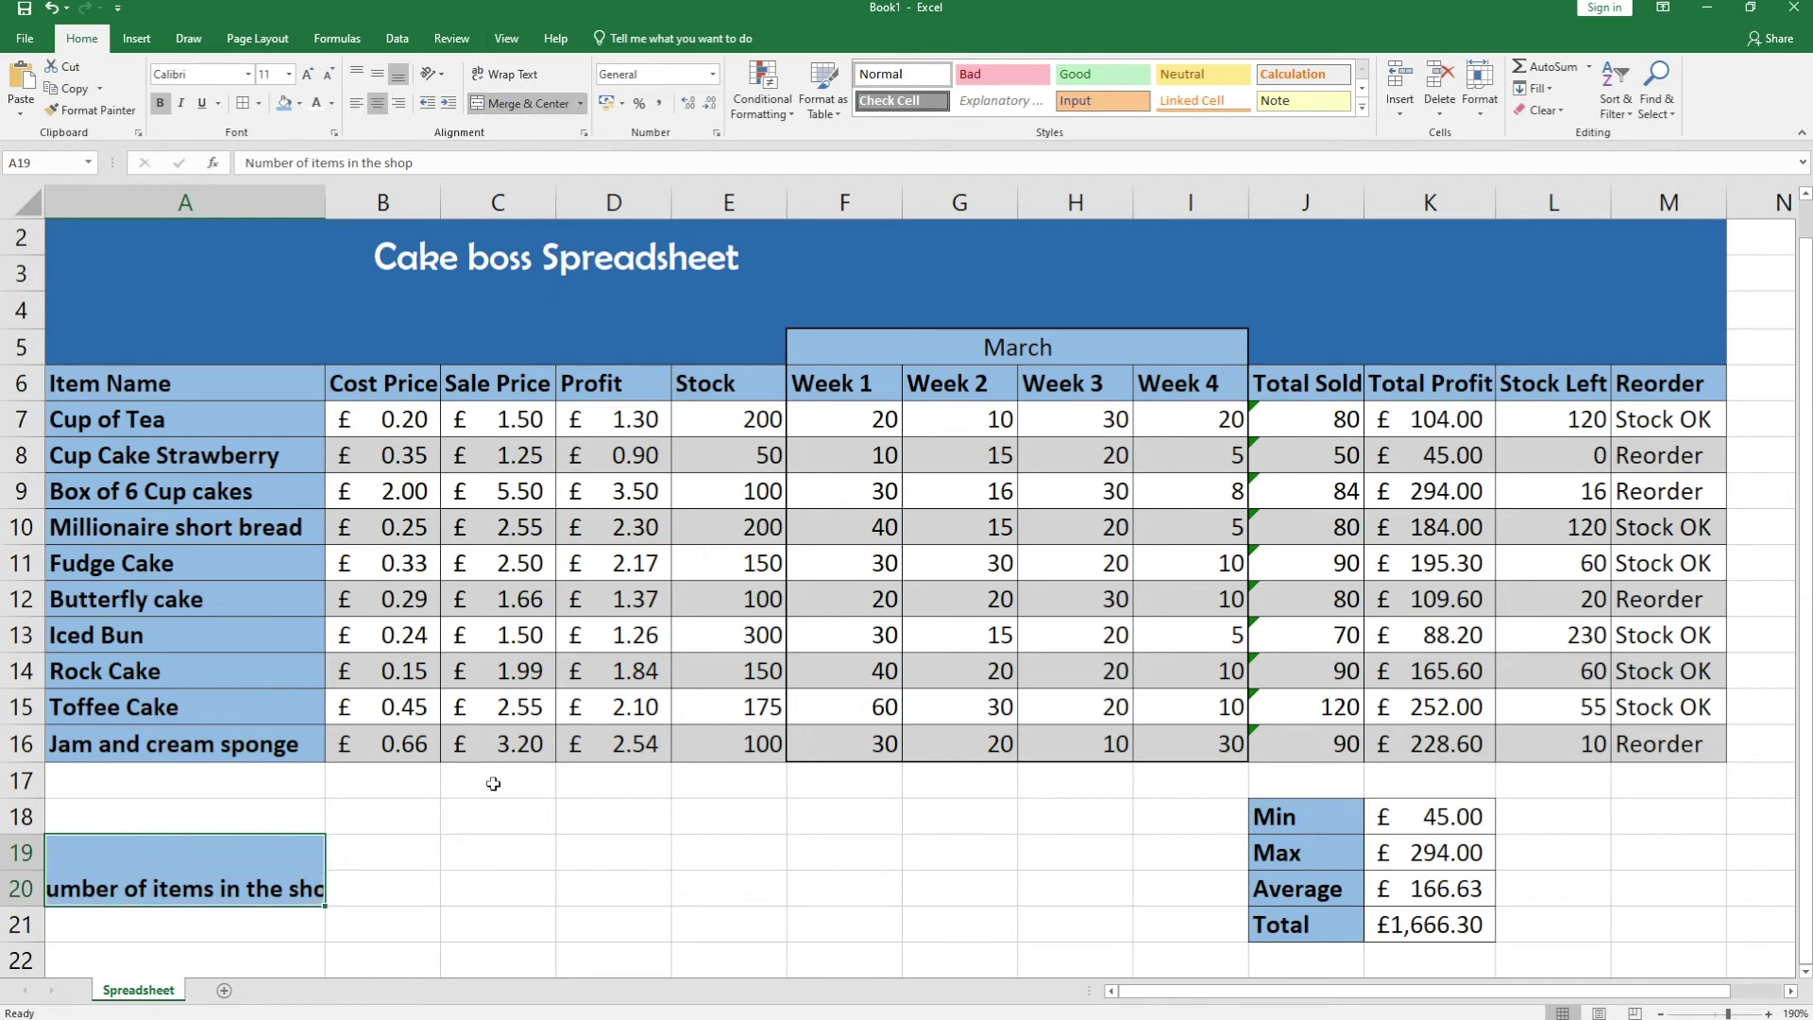
left_click(494, 76)
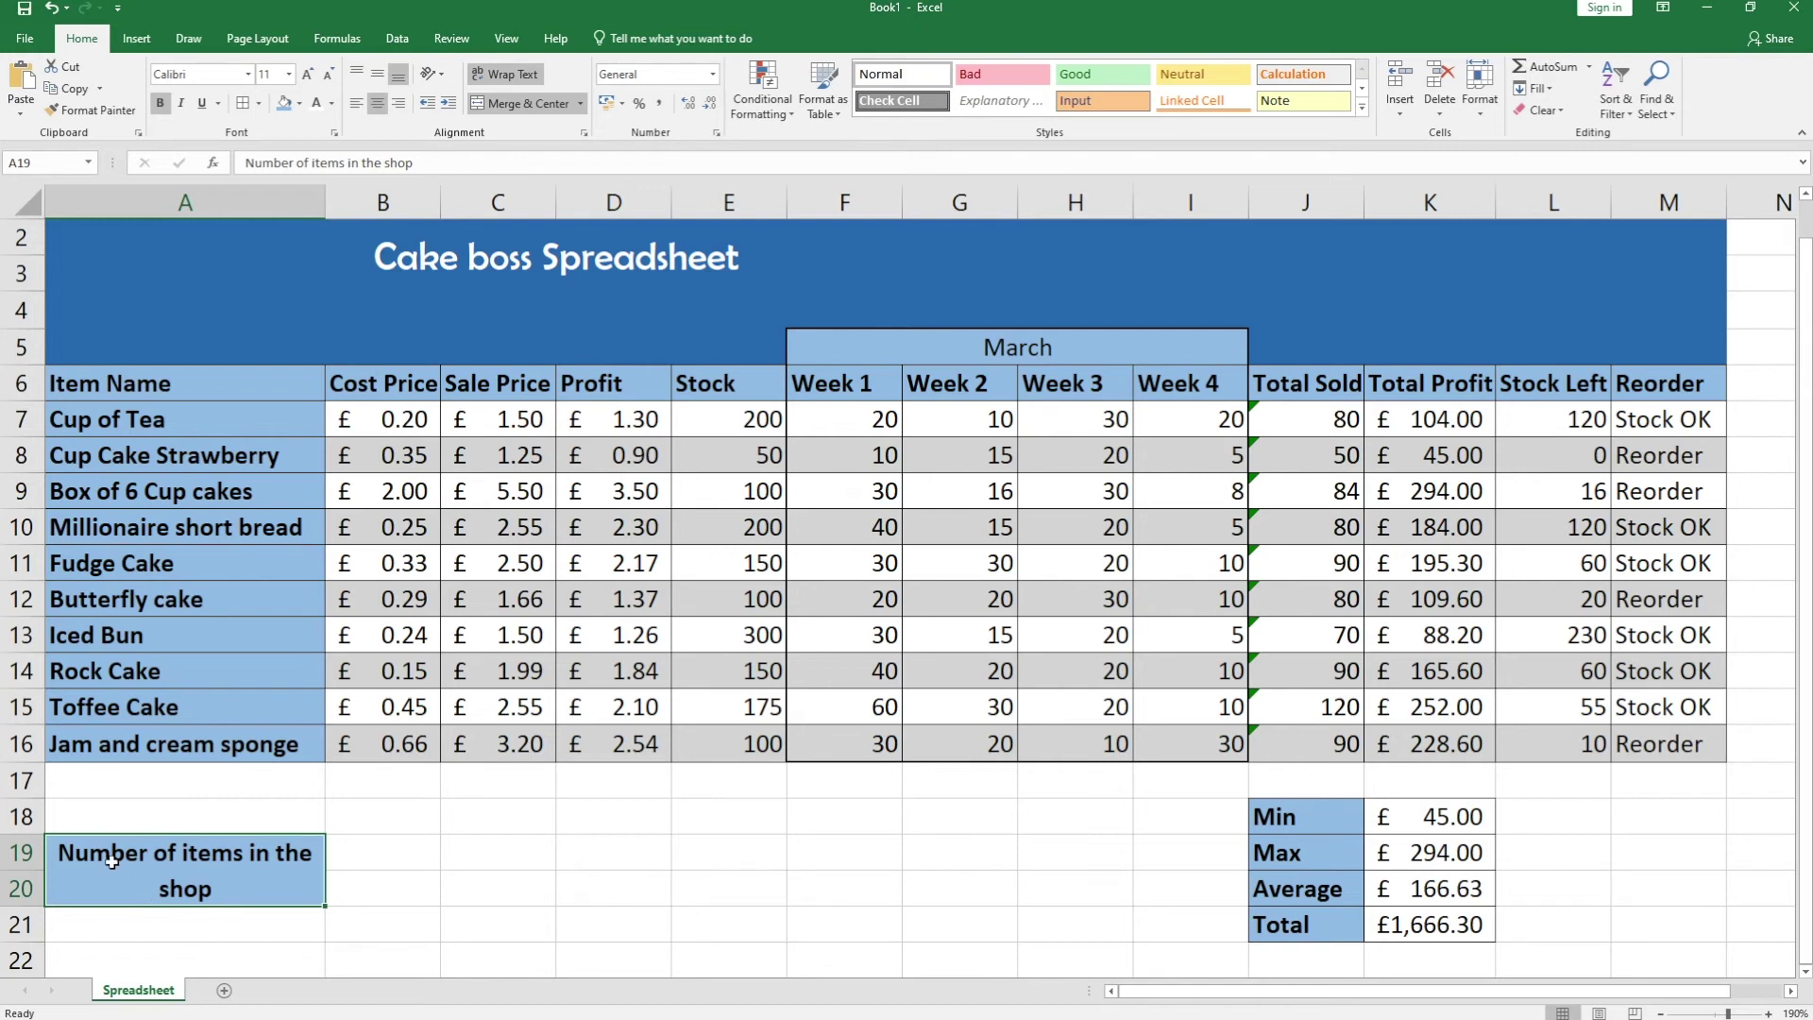
left_click(372, 852)
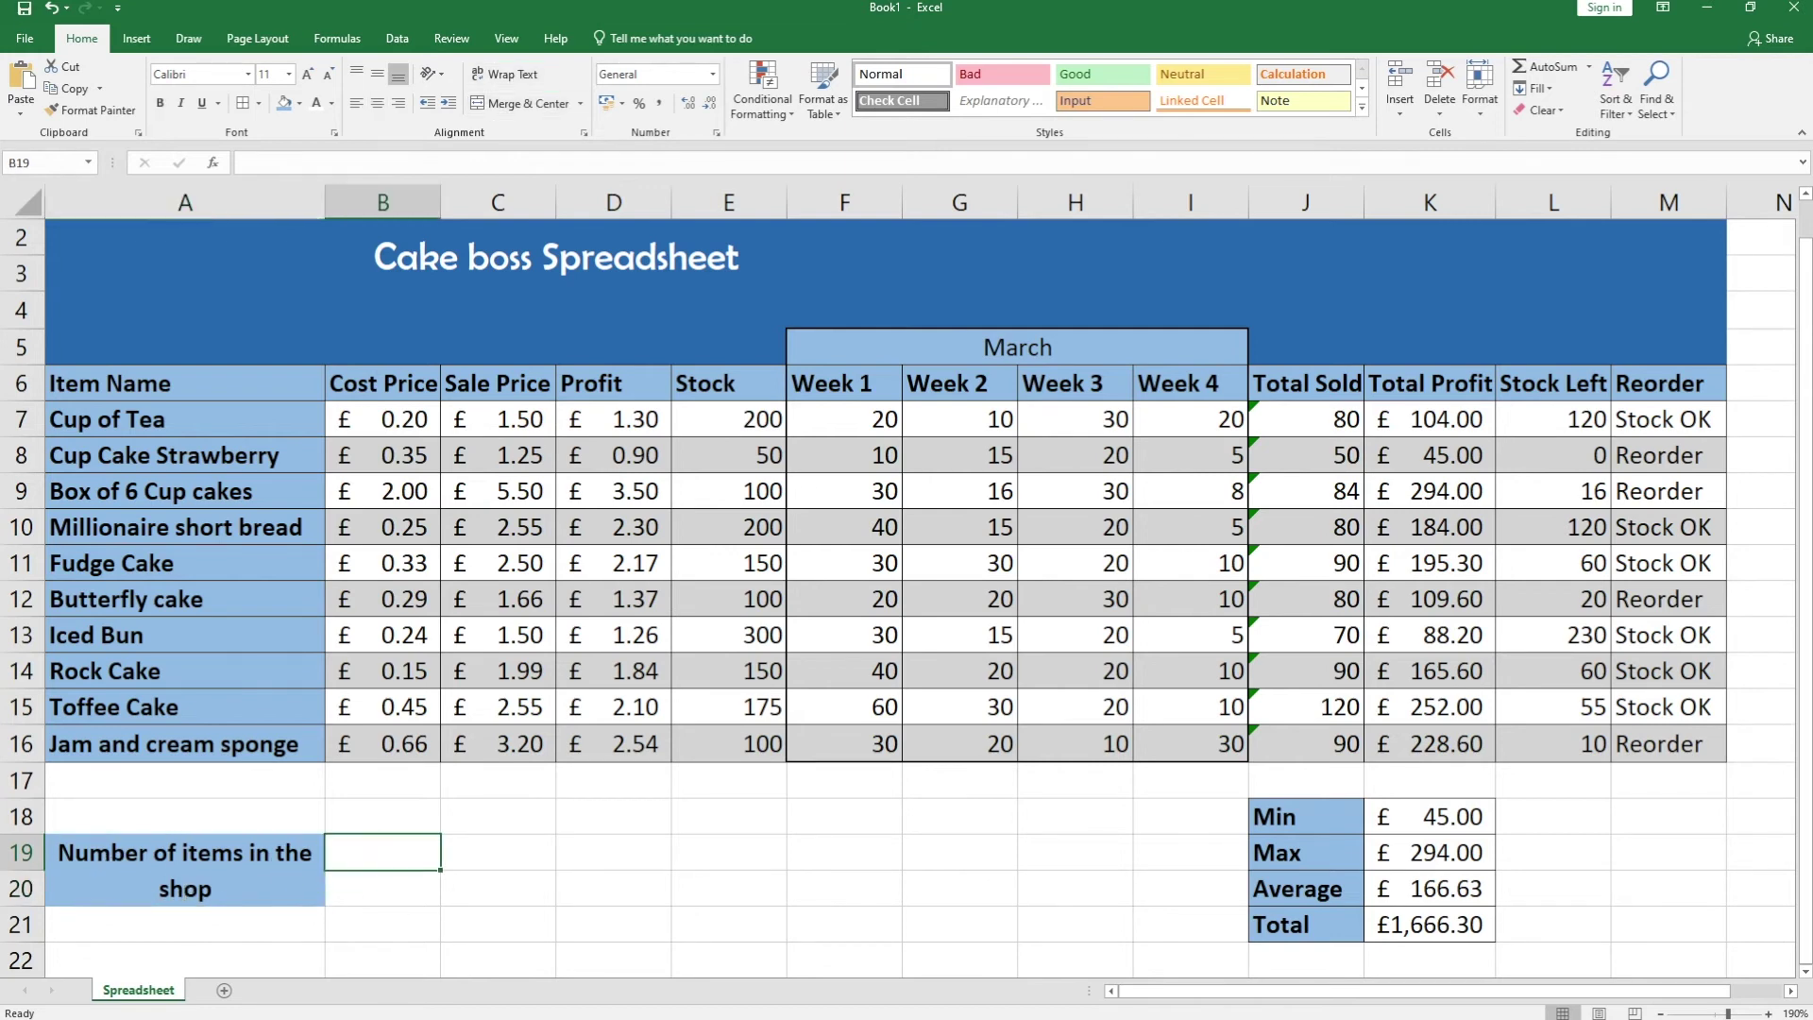
left_click_drag(395, 850, 391, 875)
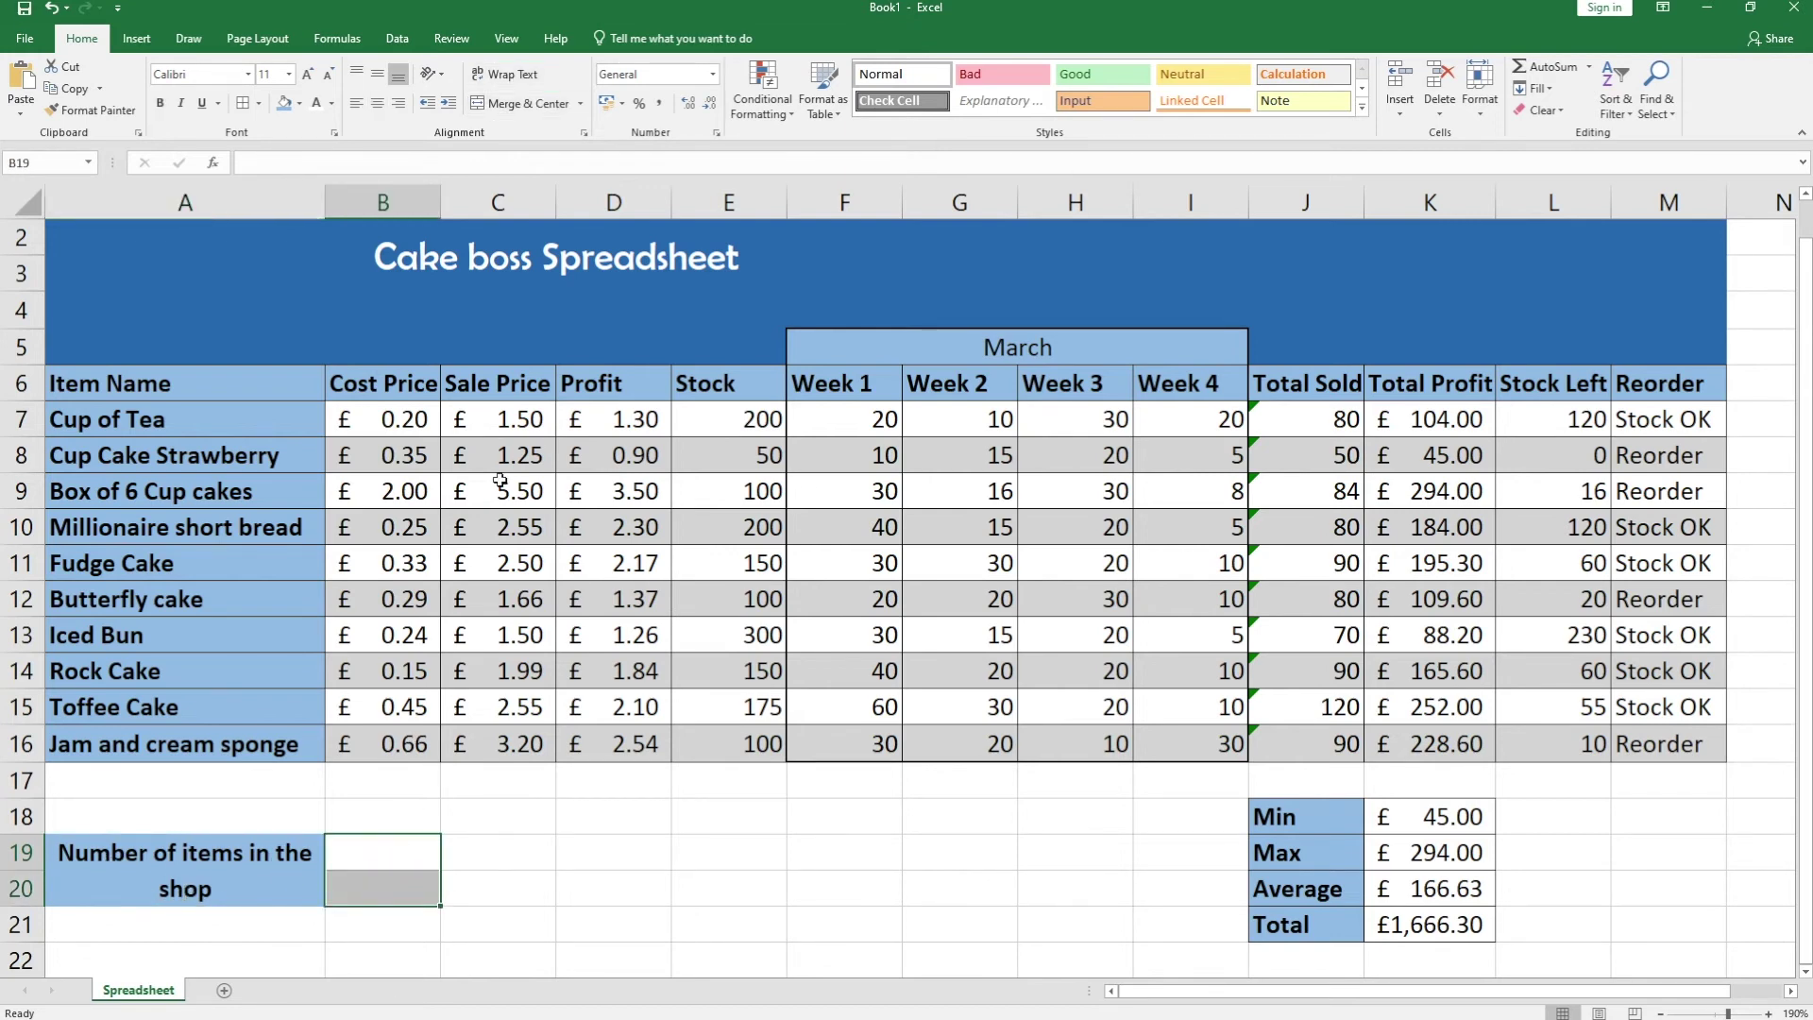
left_click(510, 114)
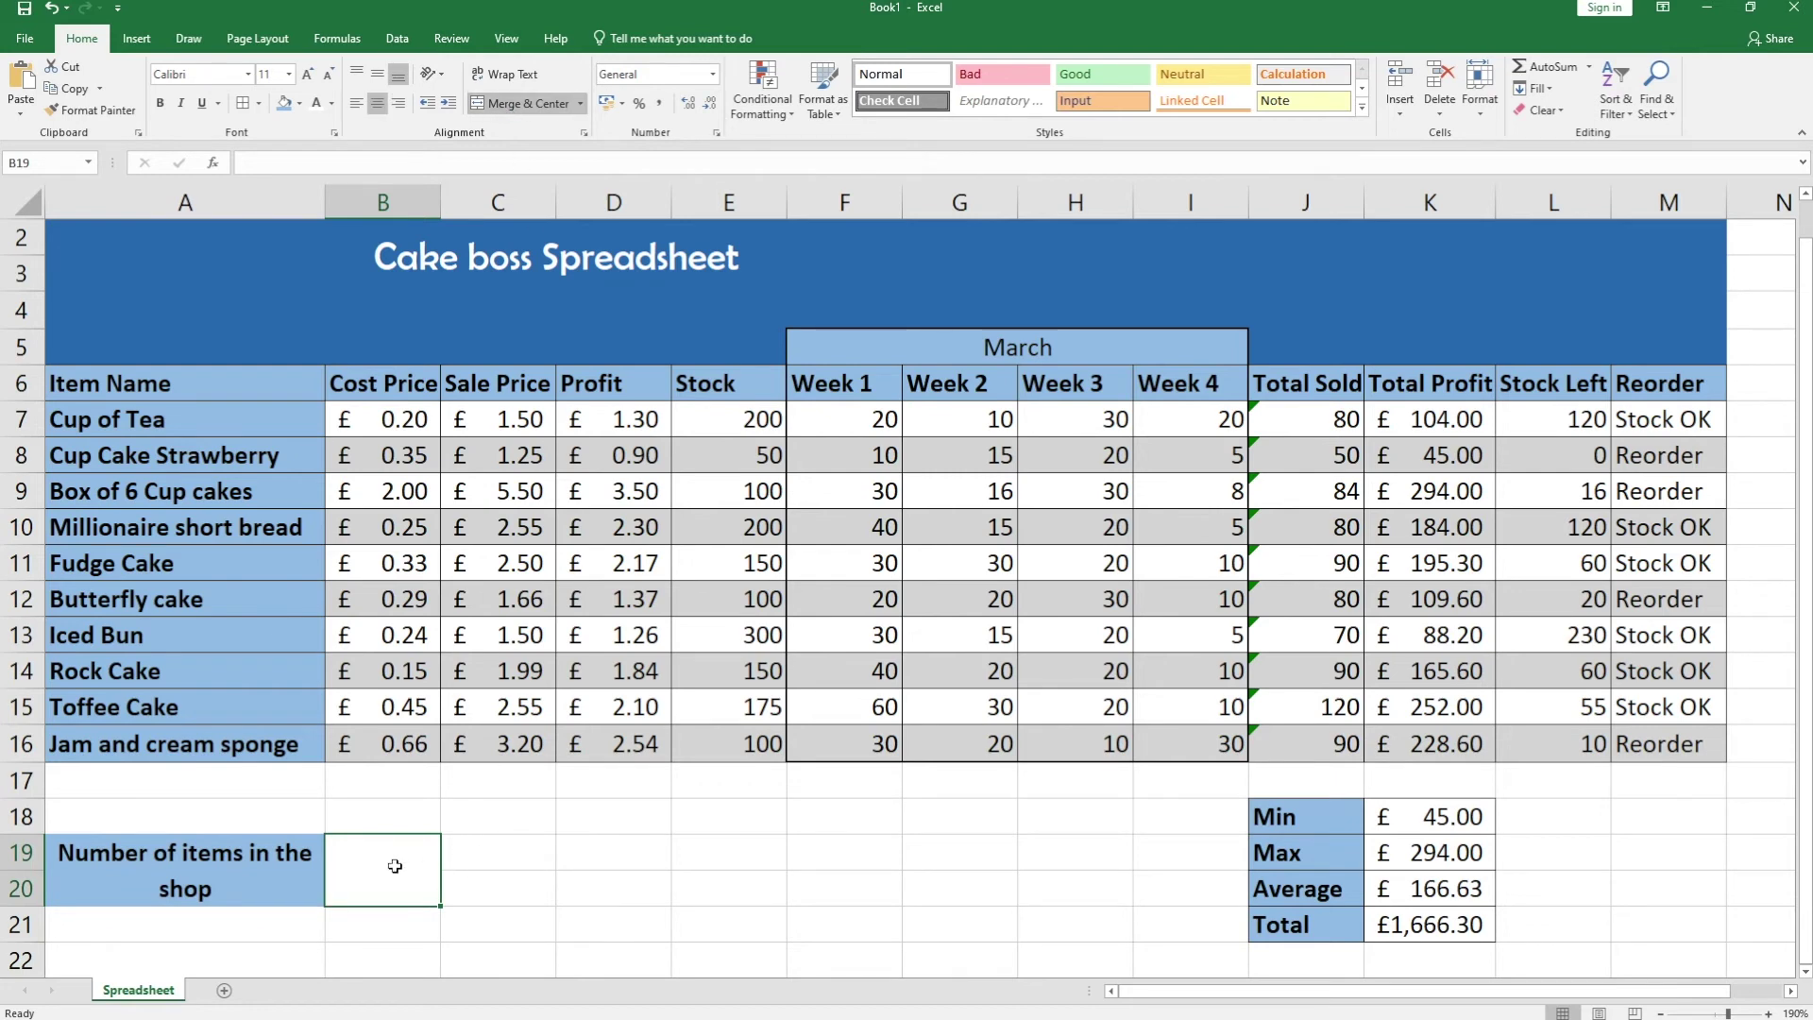
- Enter =COUNTA(A7:A16) in merged B19 to count the items, giving 10
type("=count")
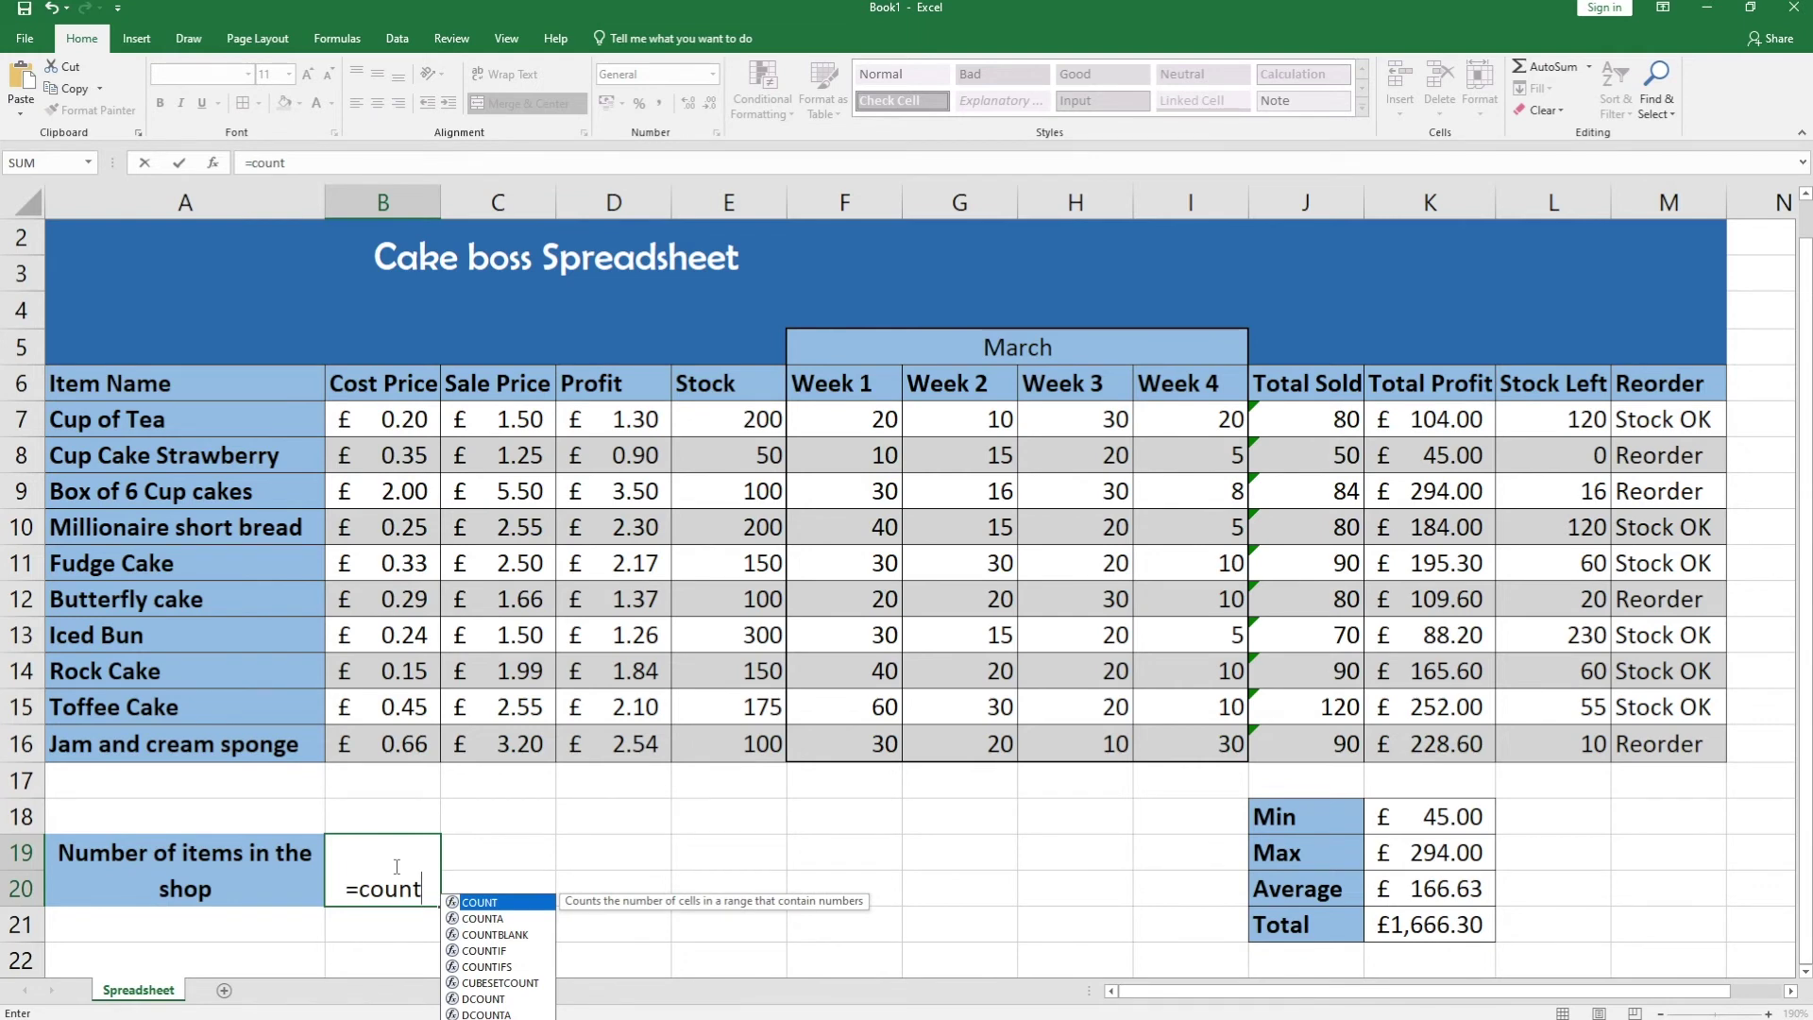
type("a")
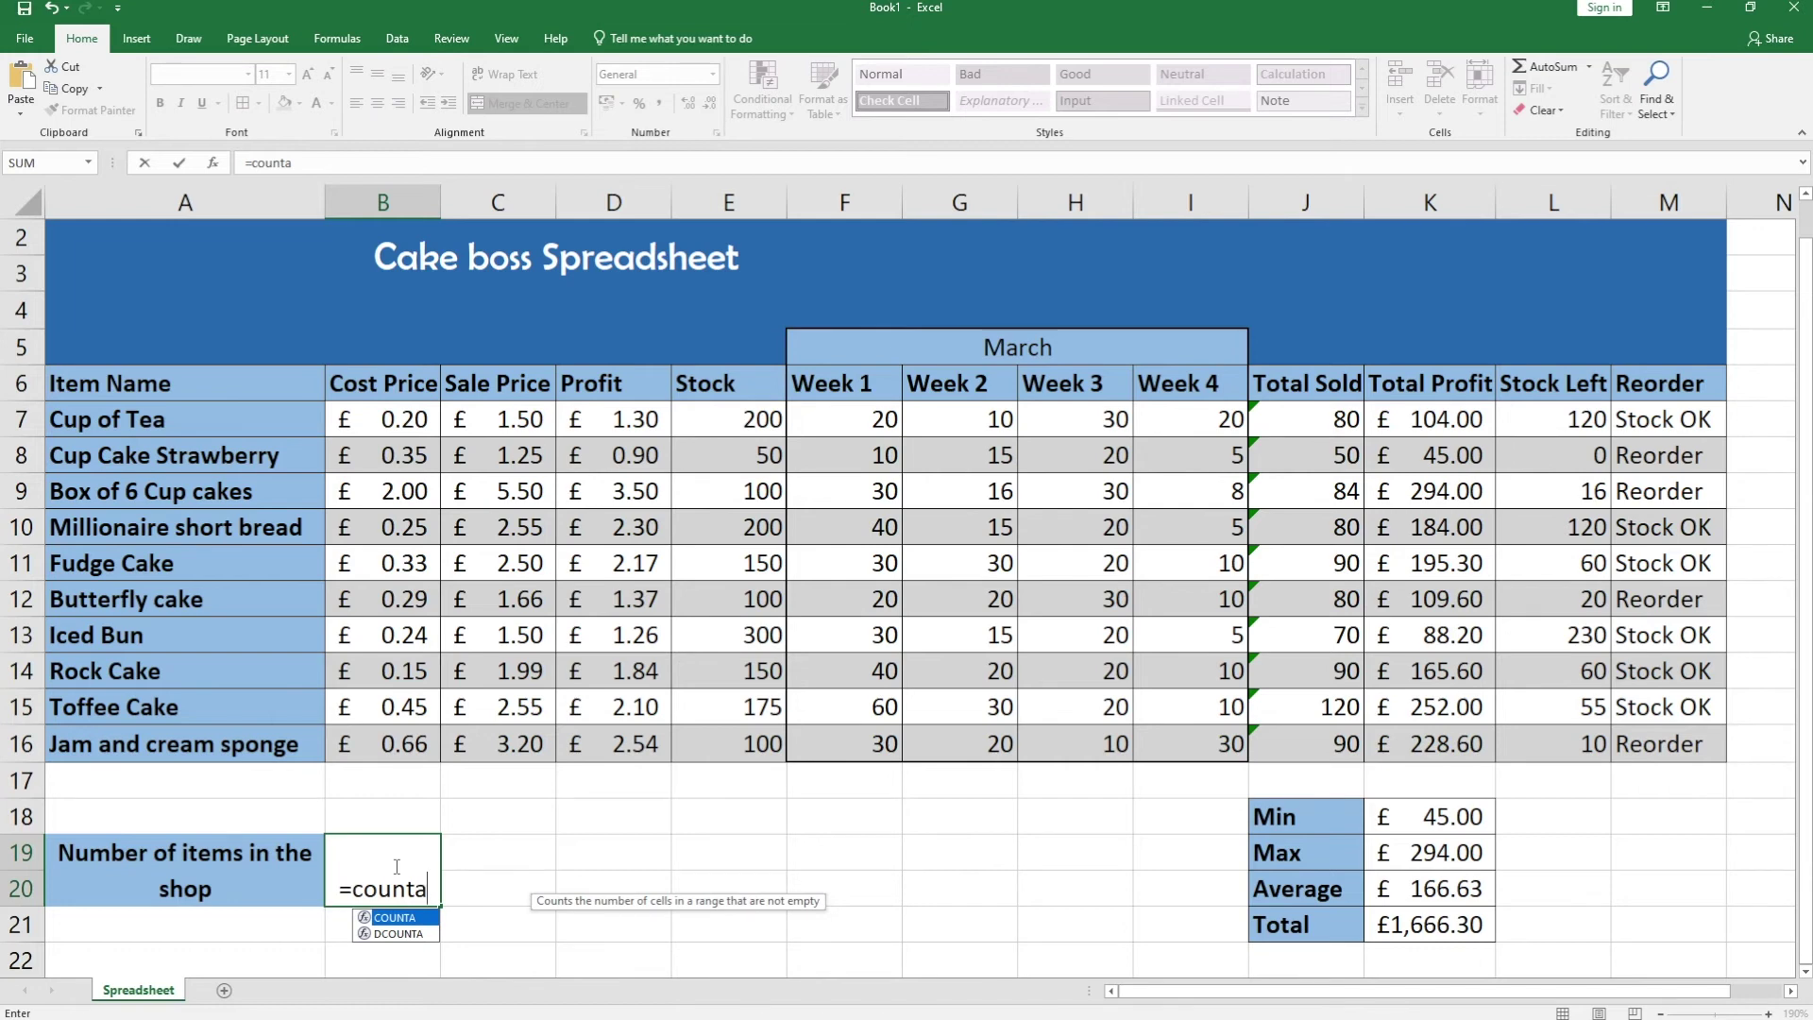
type("(")
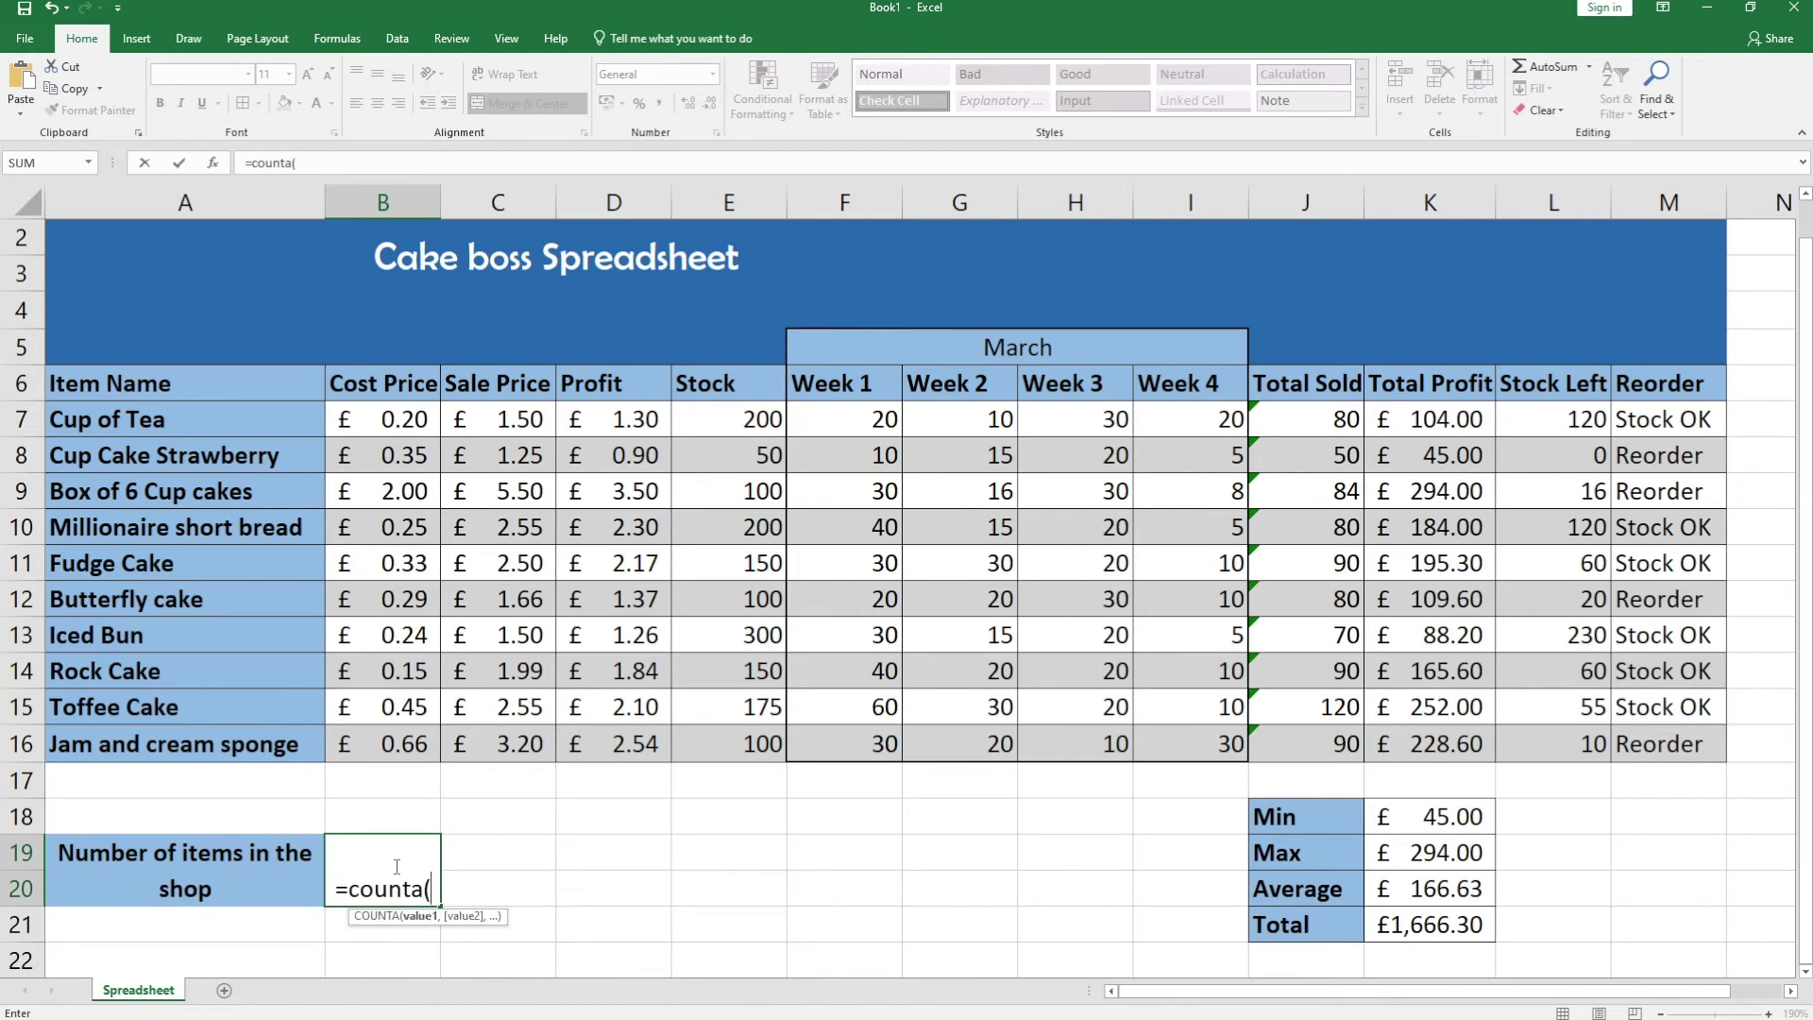
left_click_drag(204, 421, 204, 755)
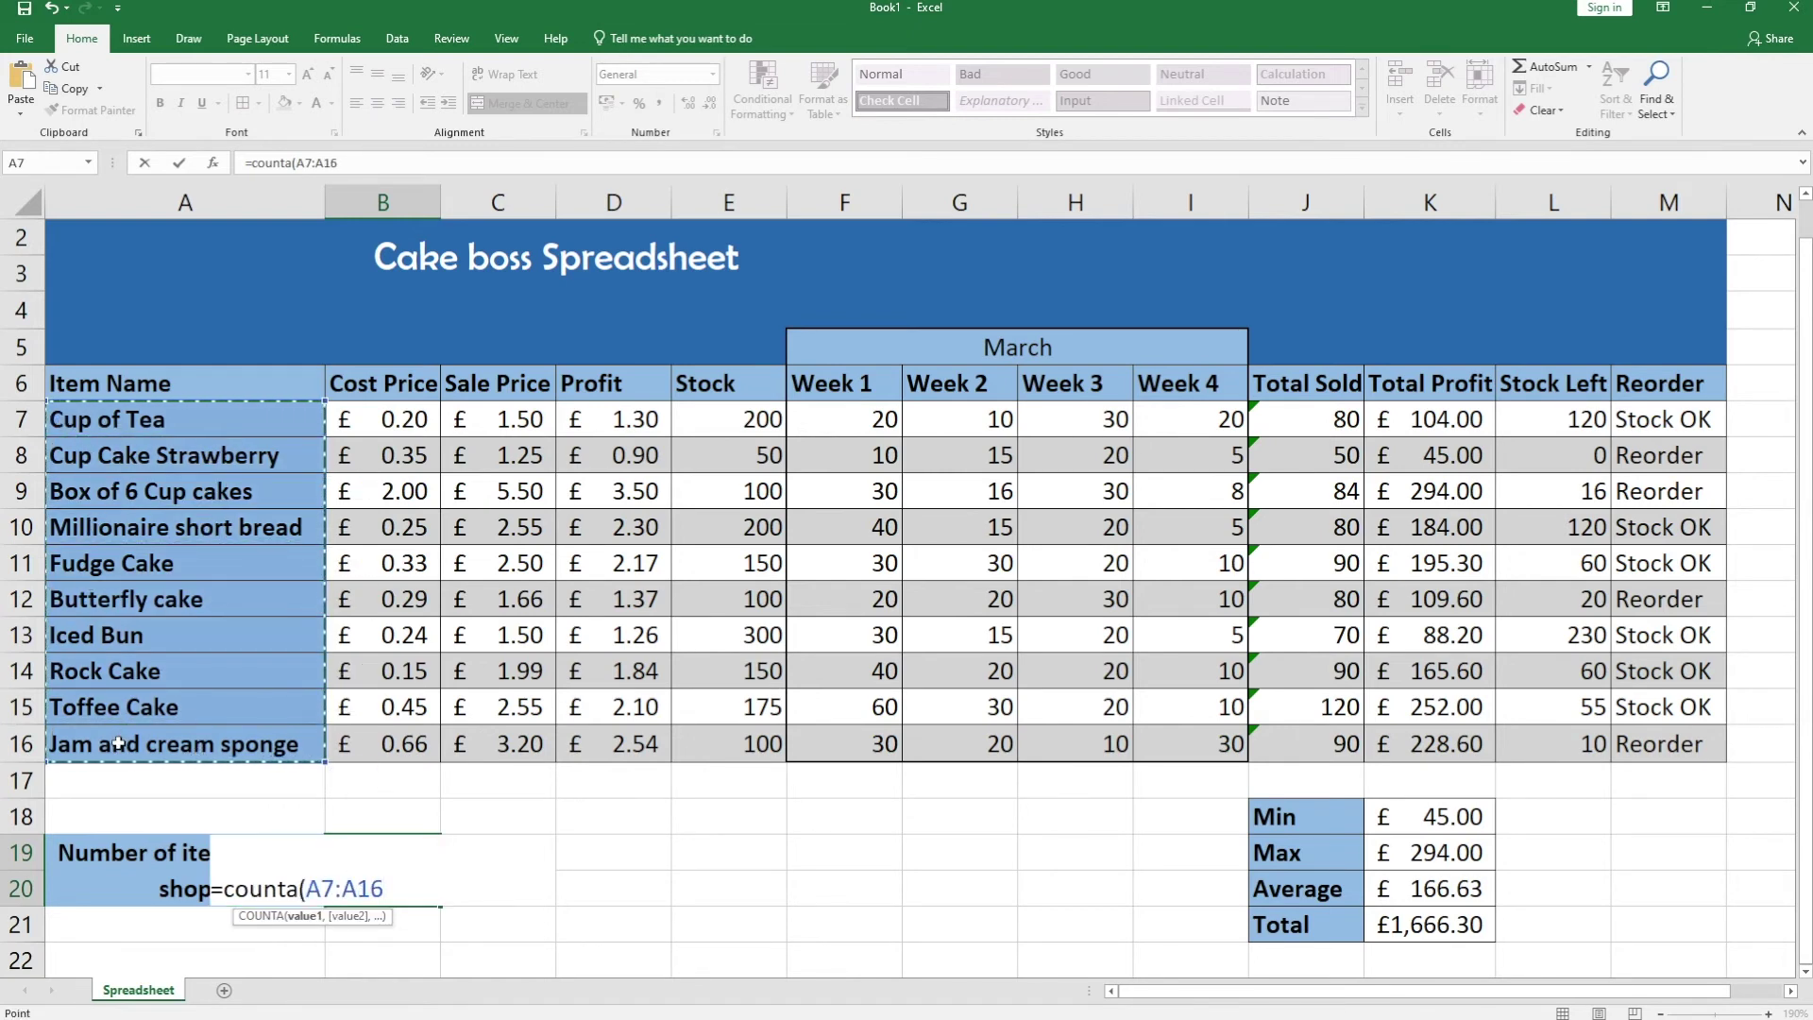
scroll(118, 741, "down", 1)
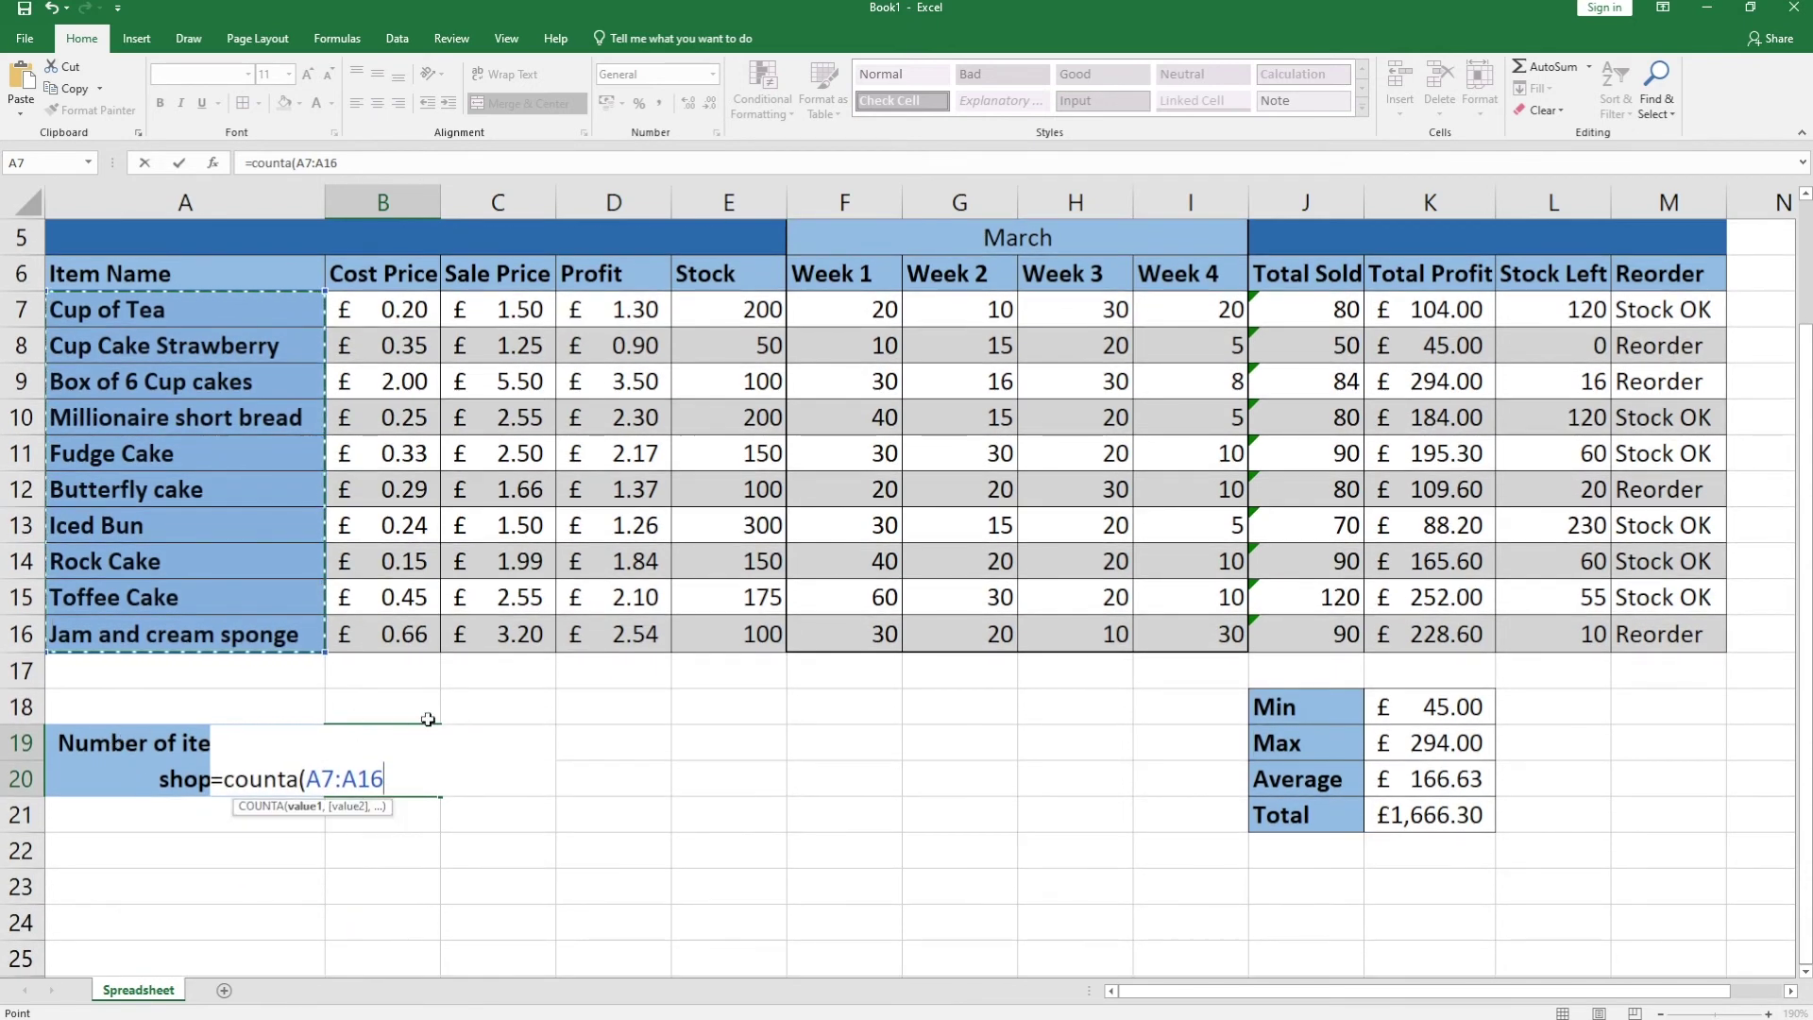
key("Return")
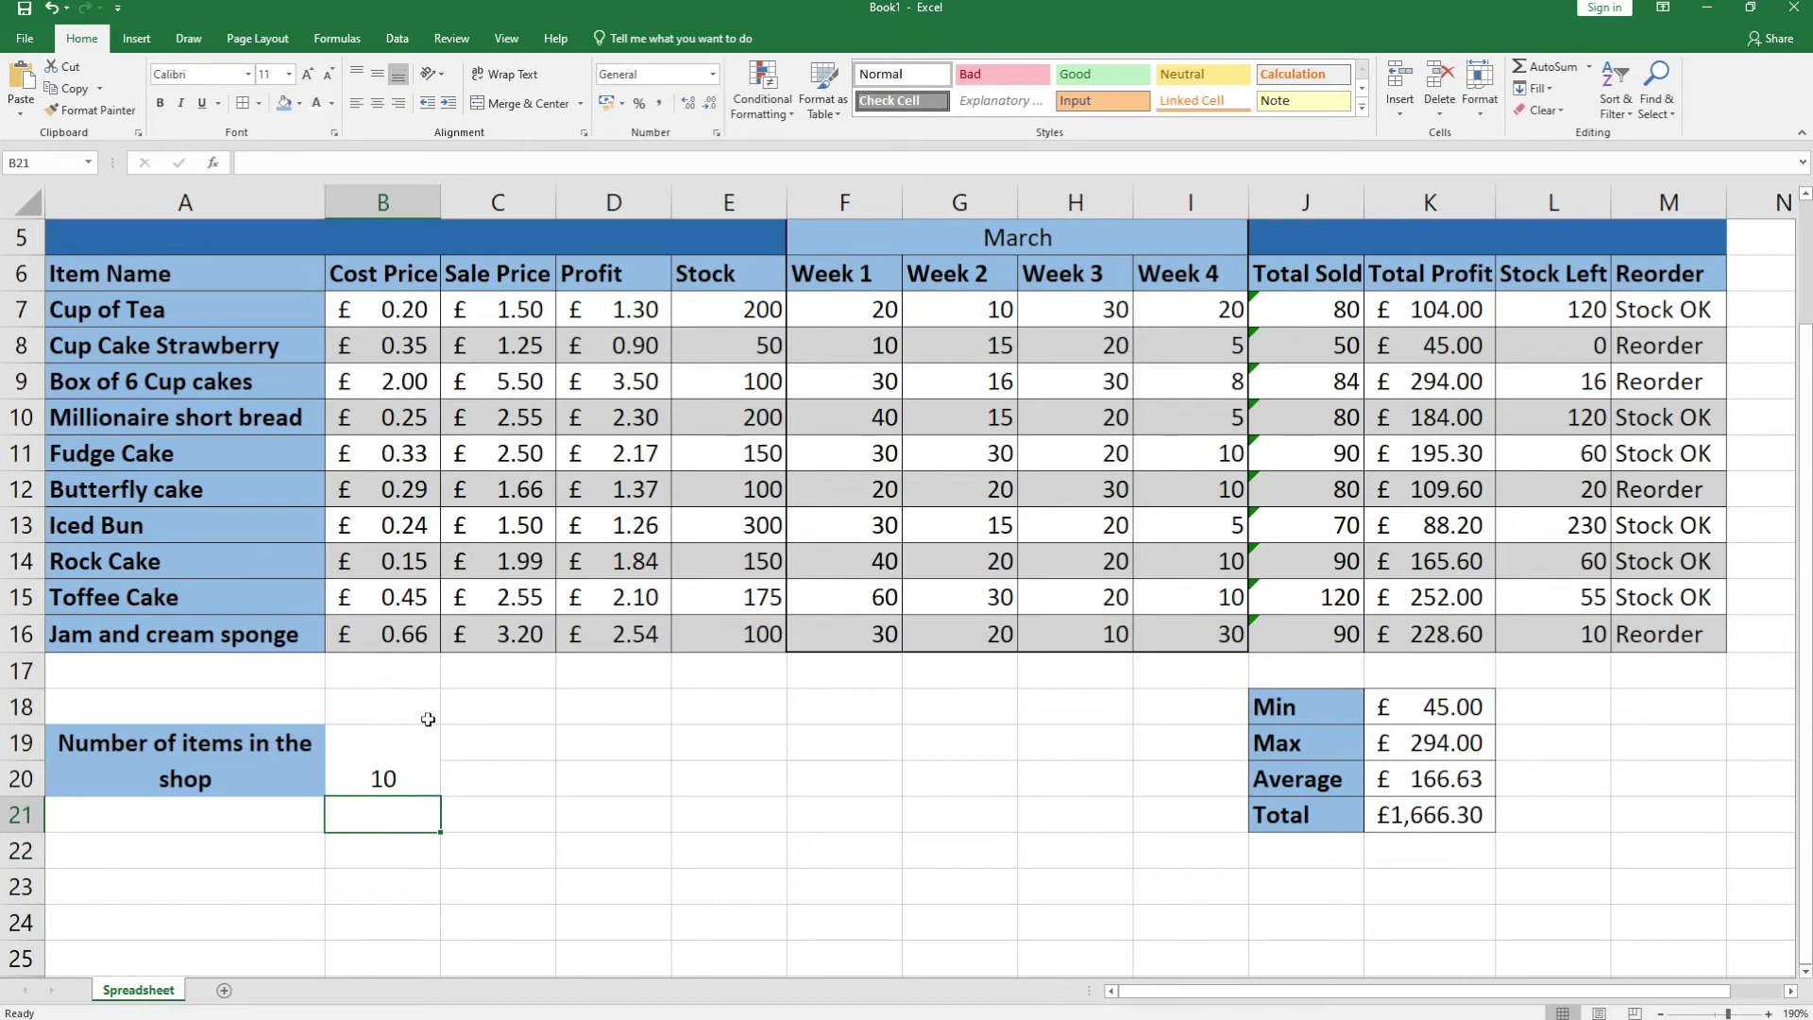
- Vertically centre the item-count label and the count cell
left_click(442, 748)
left_click_drag(360, 762, 235, 765)
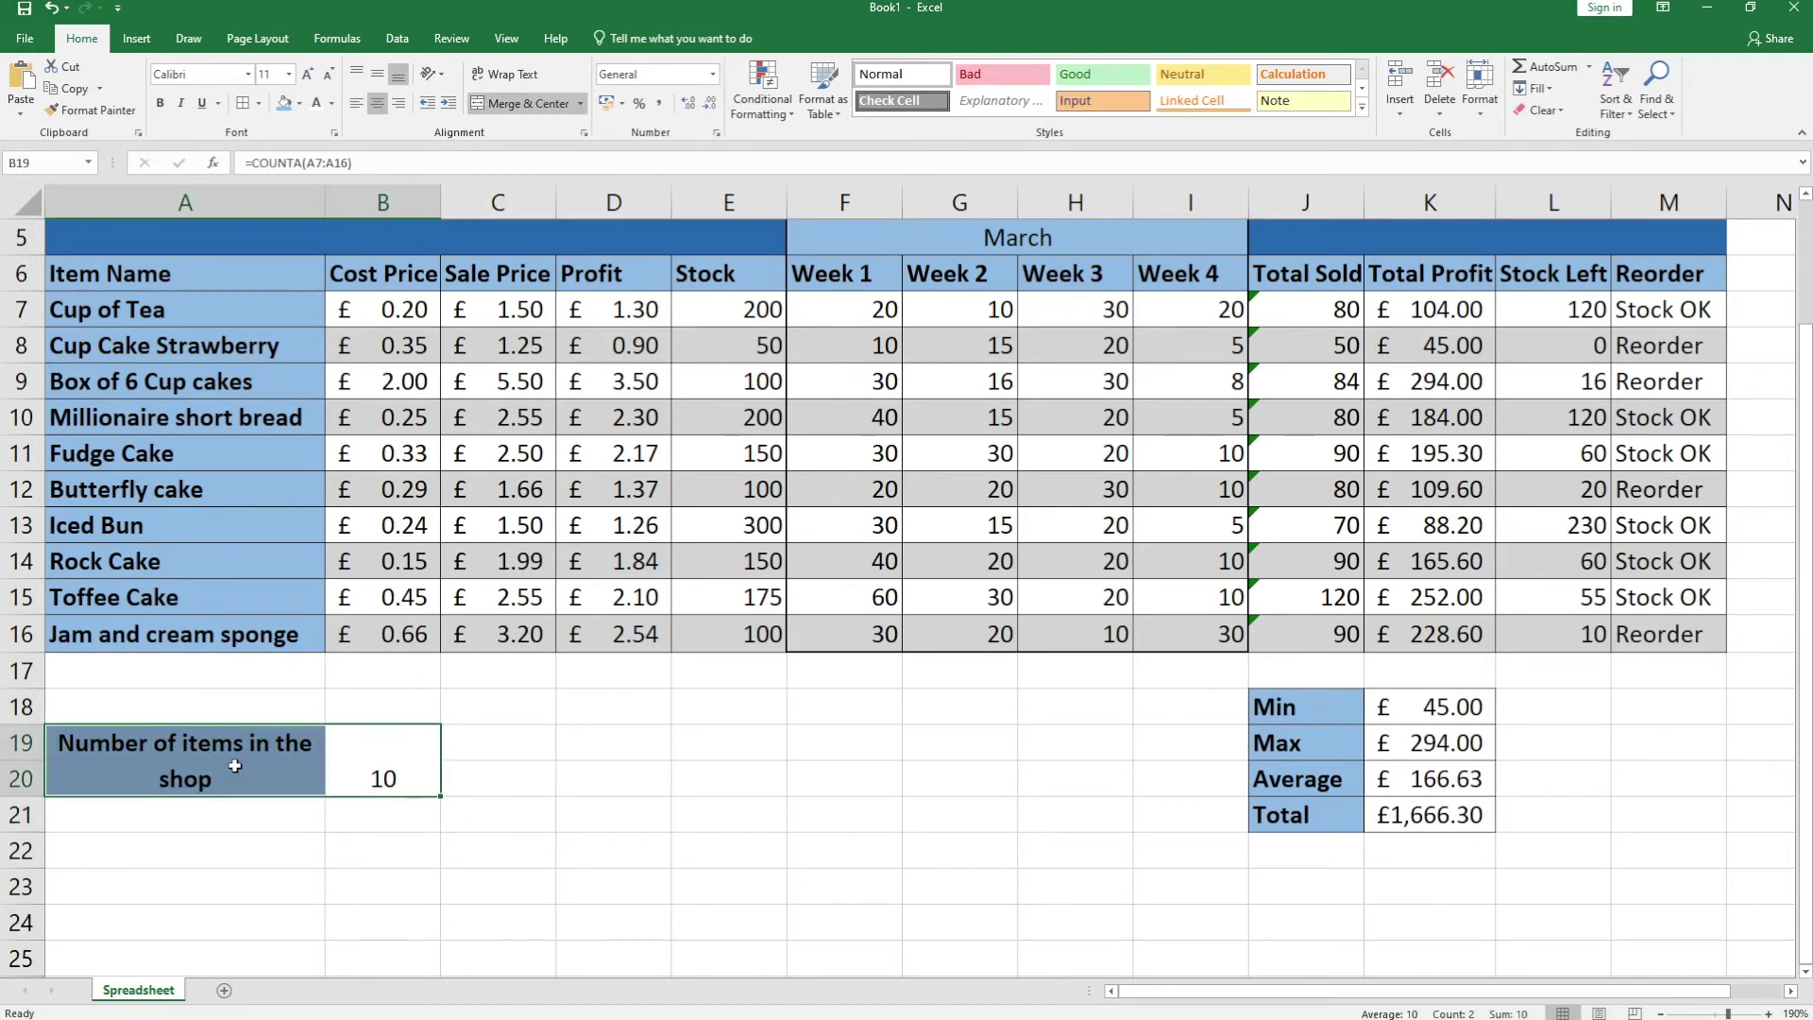
left_click(377, 73)
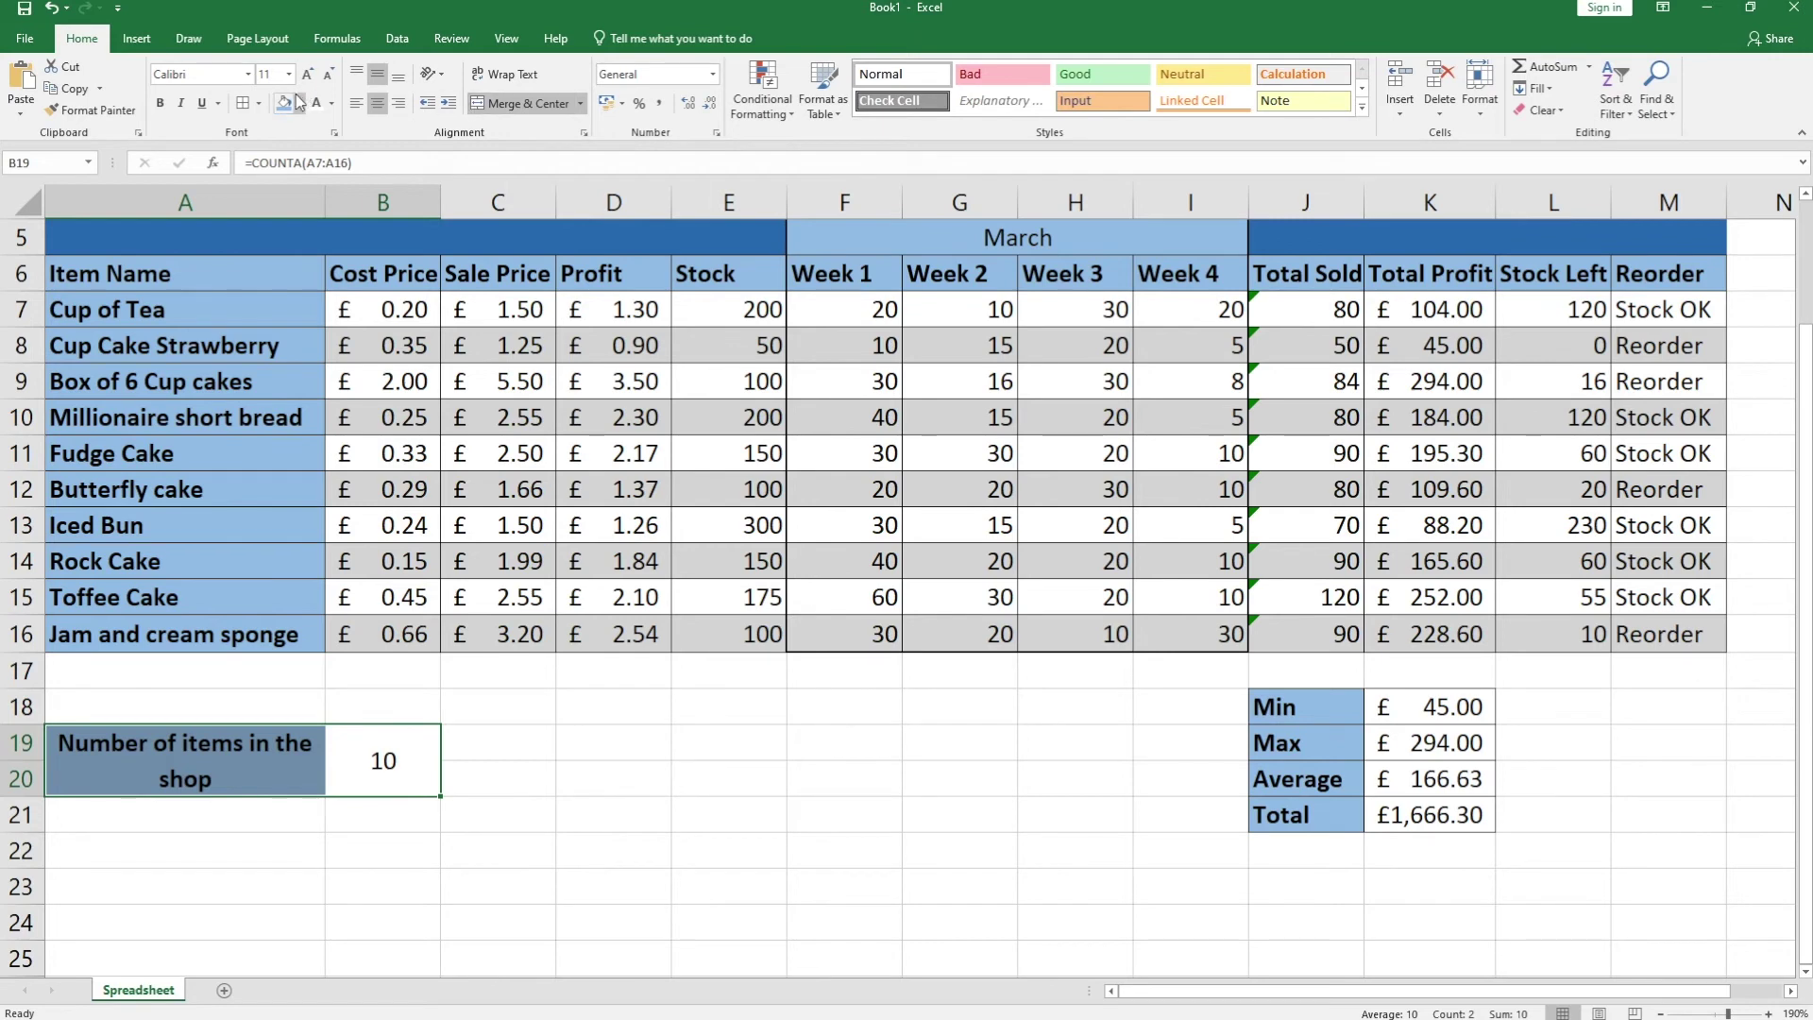
left_click(378, 756)
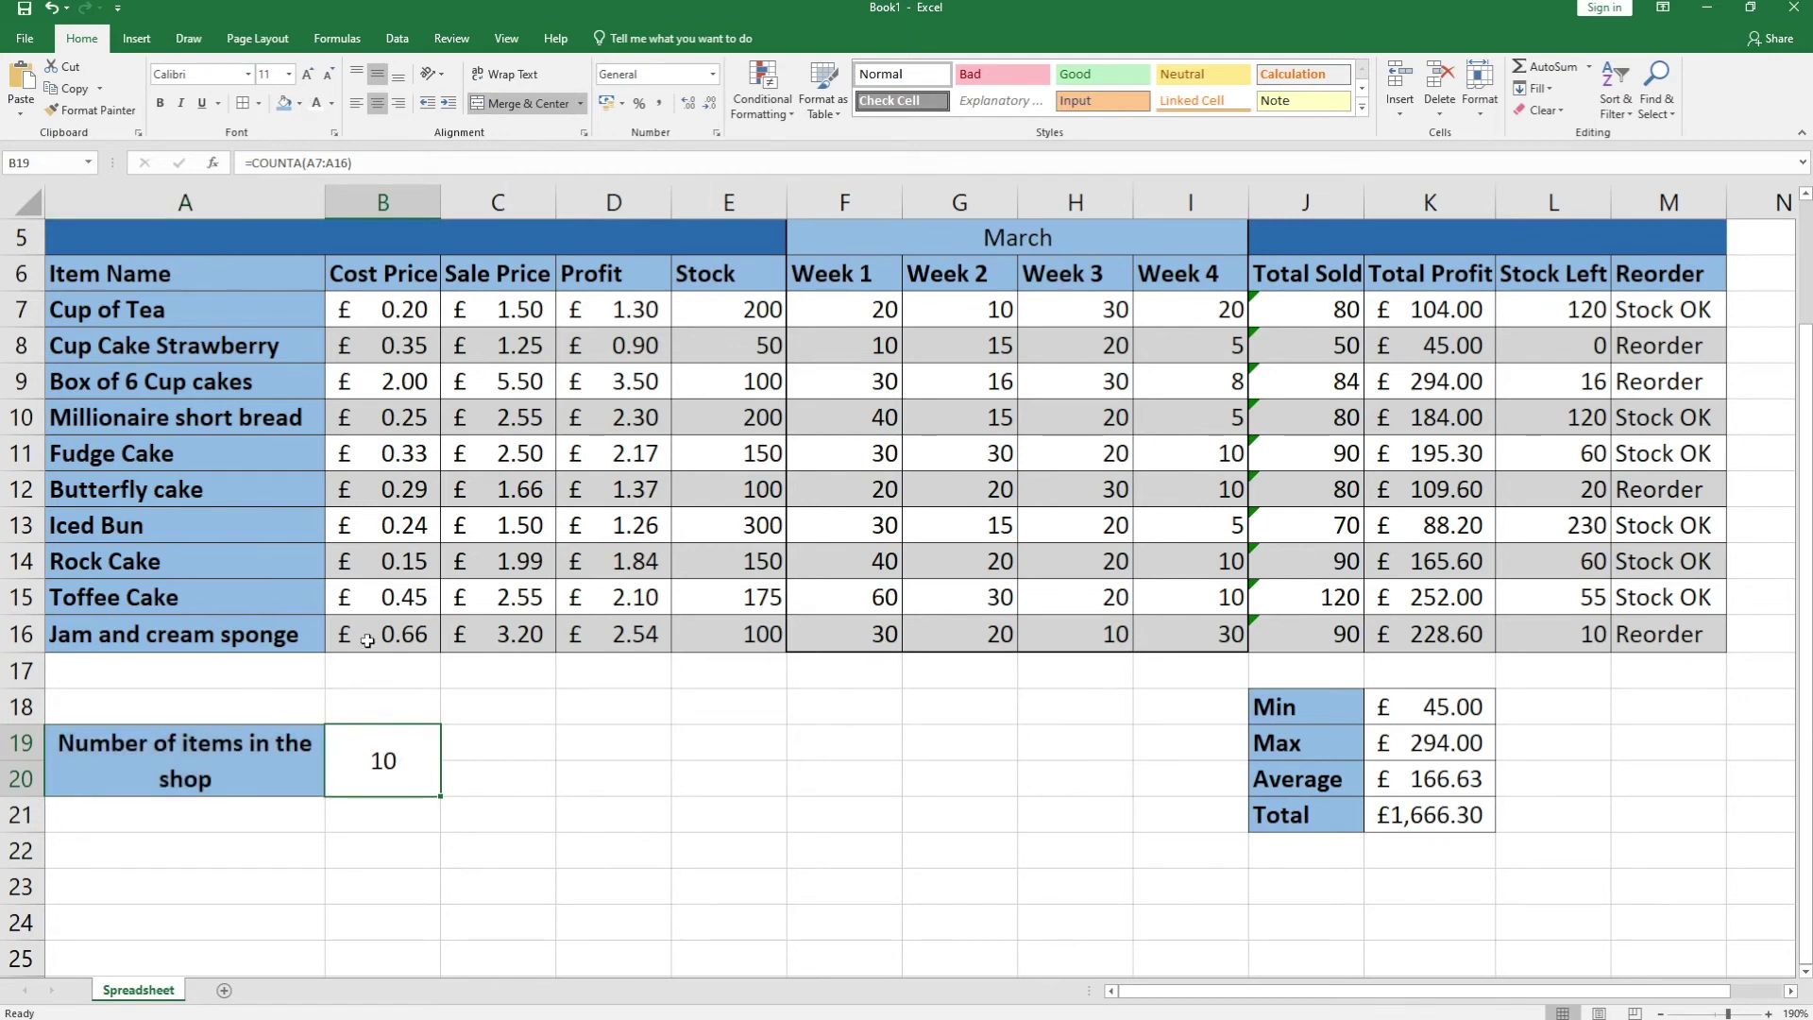
scroll(810, 804, "up", 1)
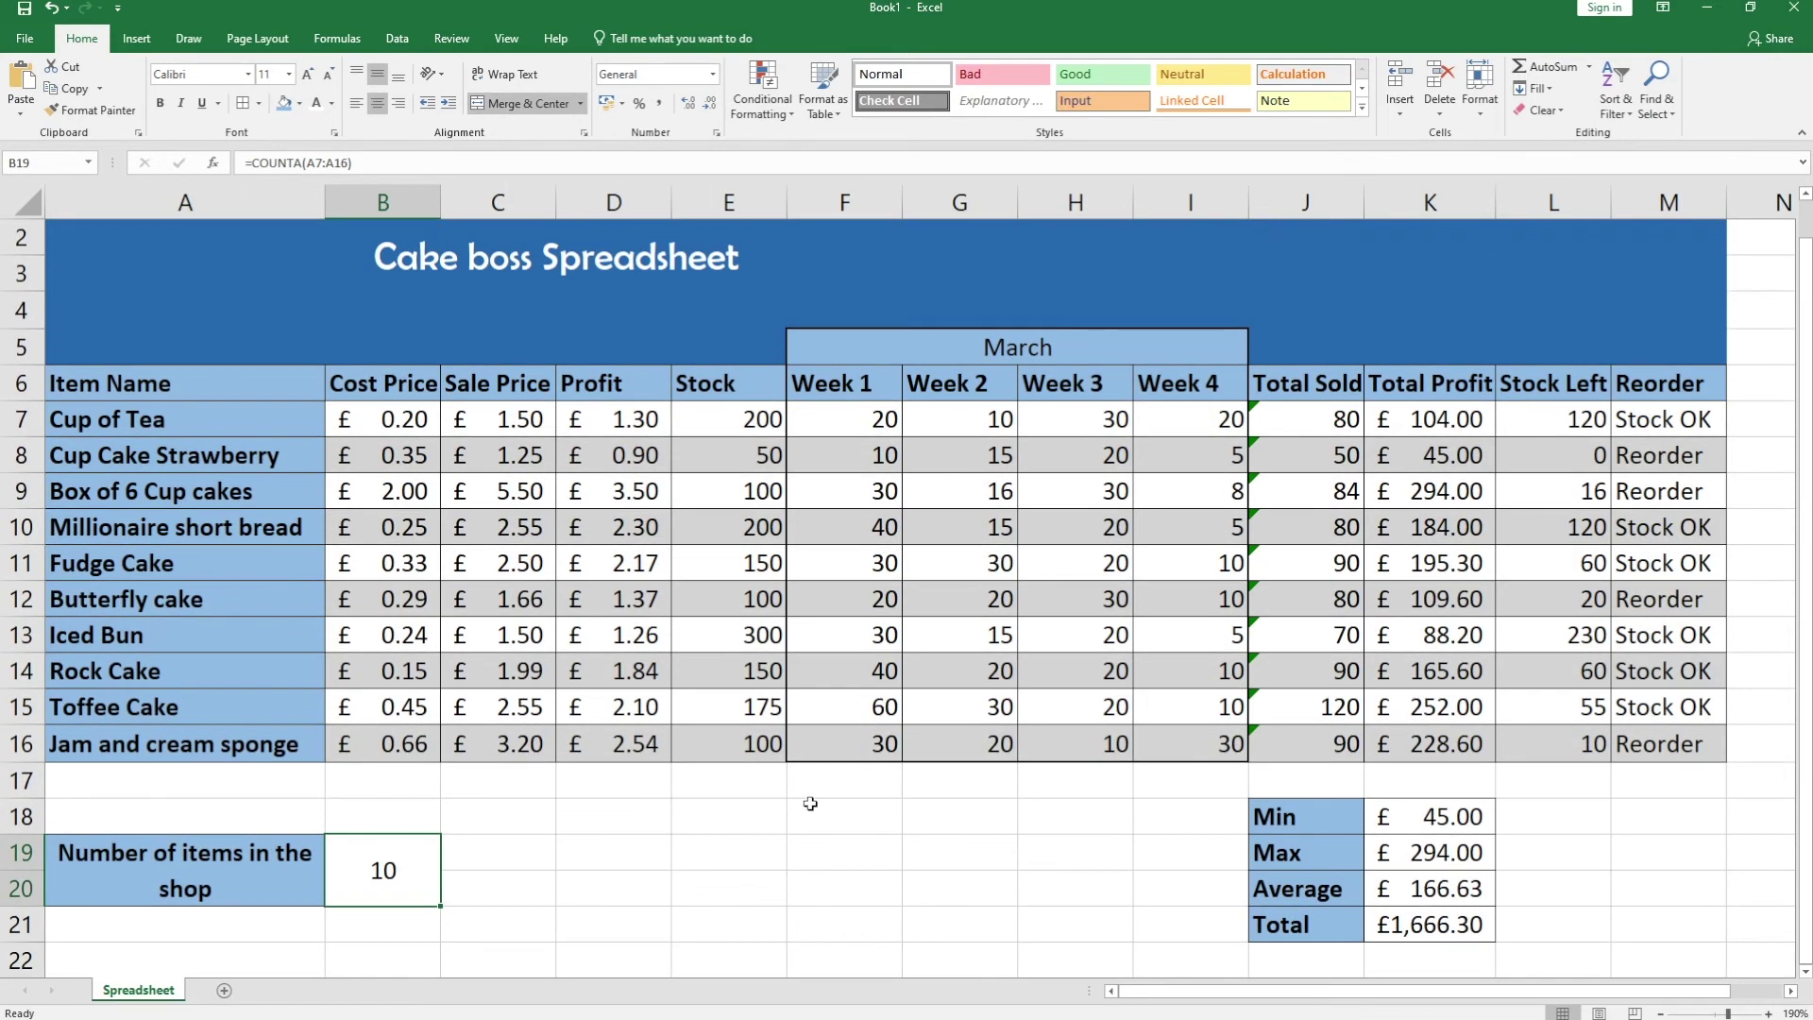
scroll(810, 803, "up", 1)
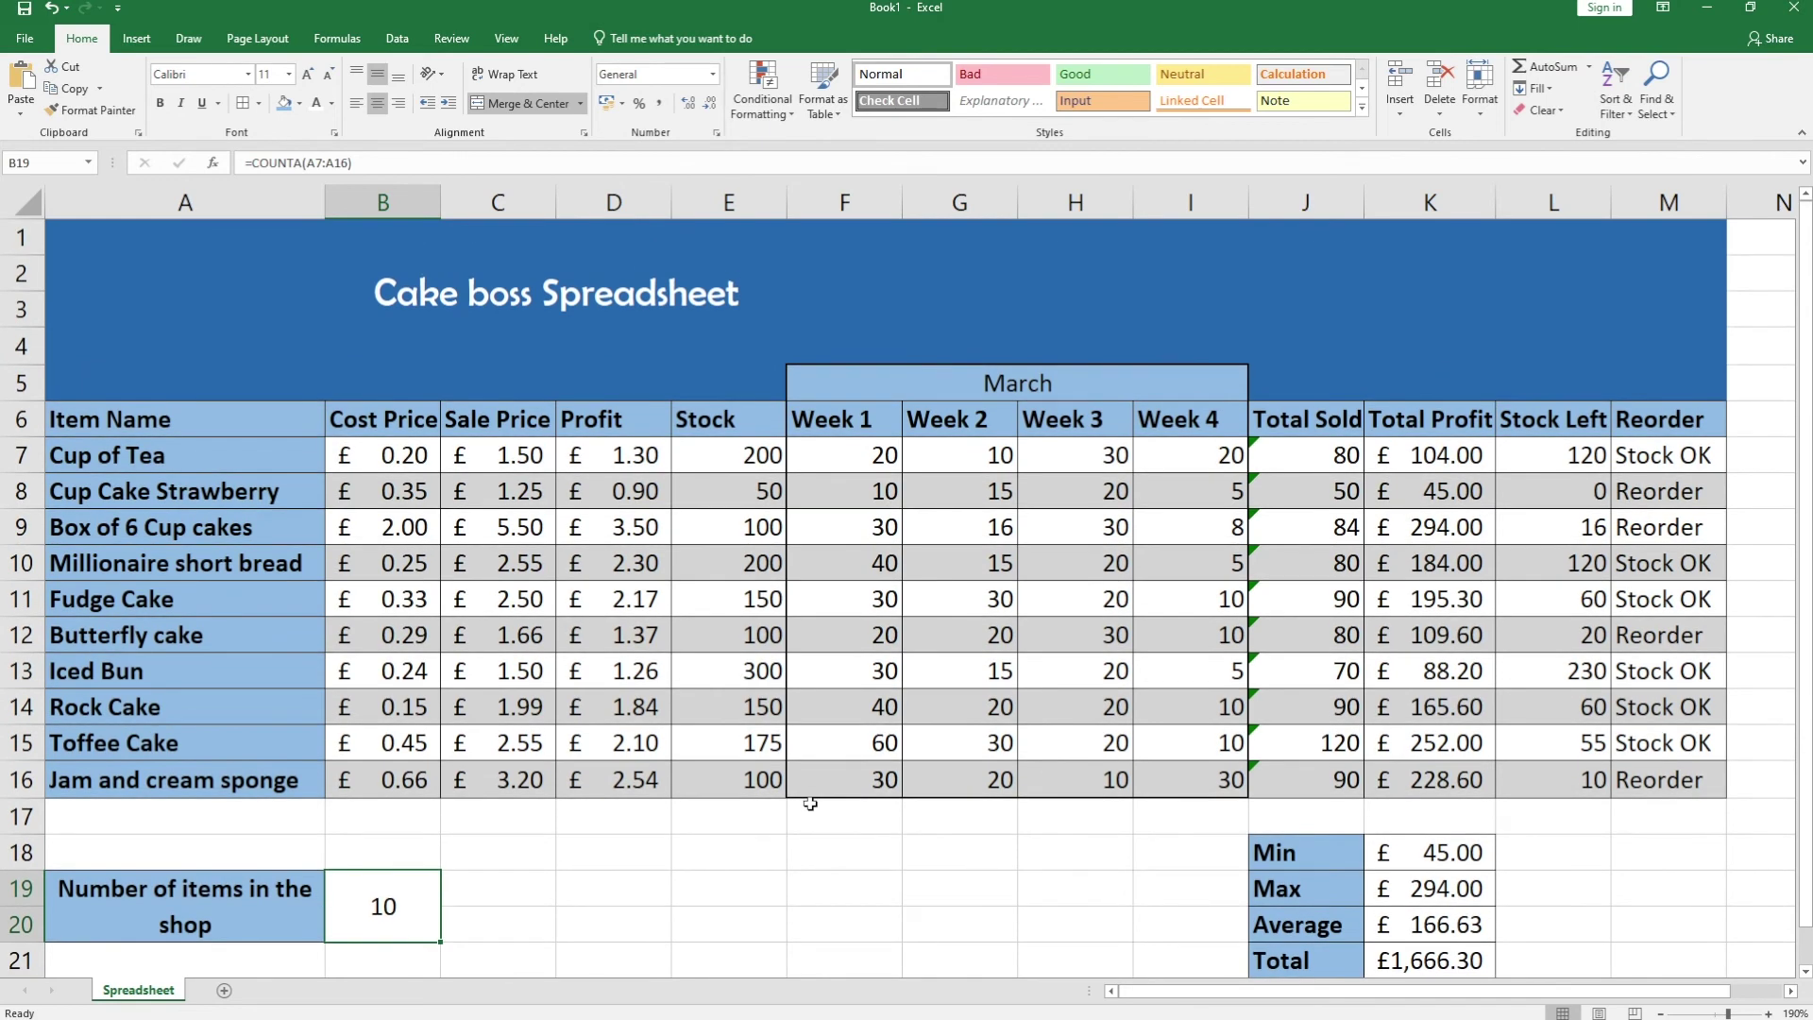
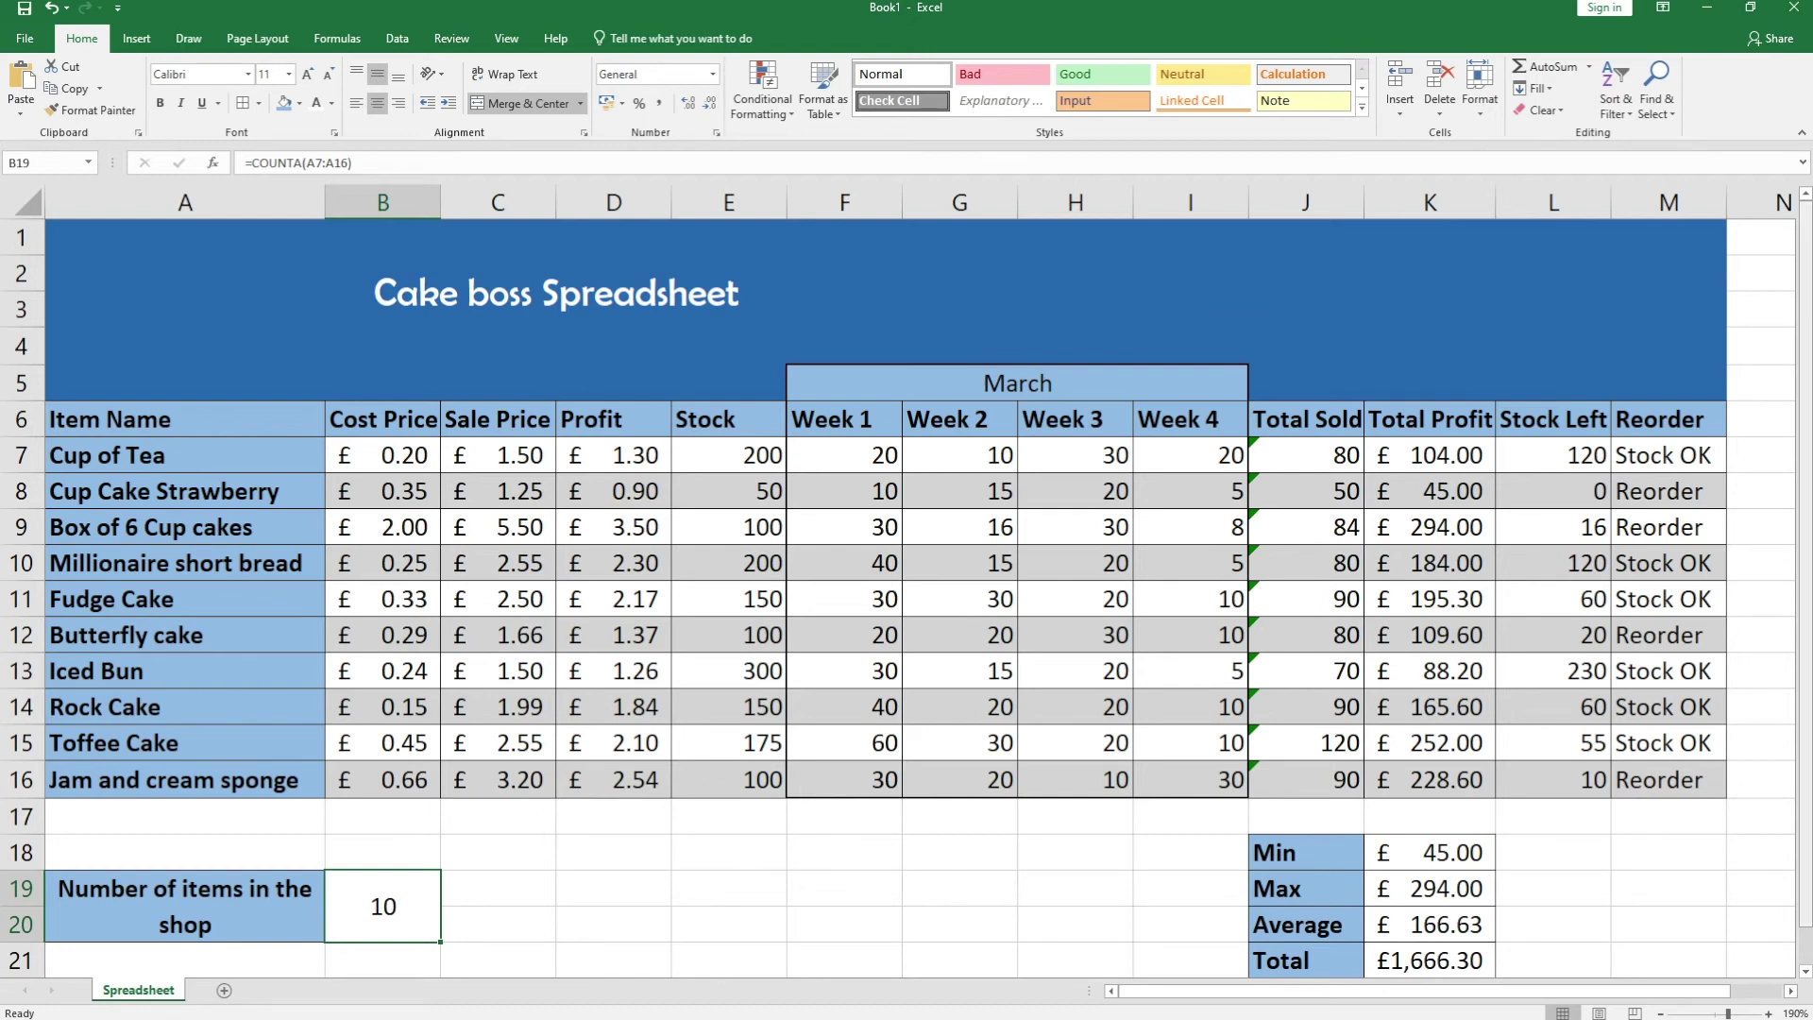
- Widen column M to fit the Reorder status values and select cell M7
left_click_drag(1727, 205, 1776, 205)
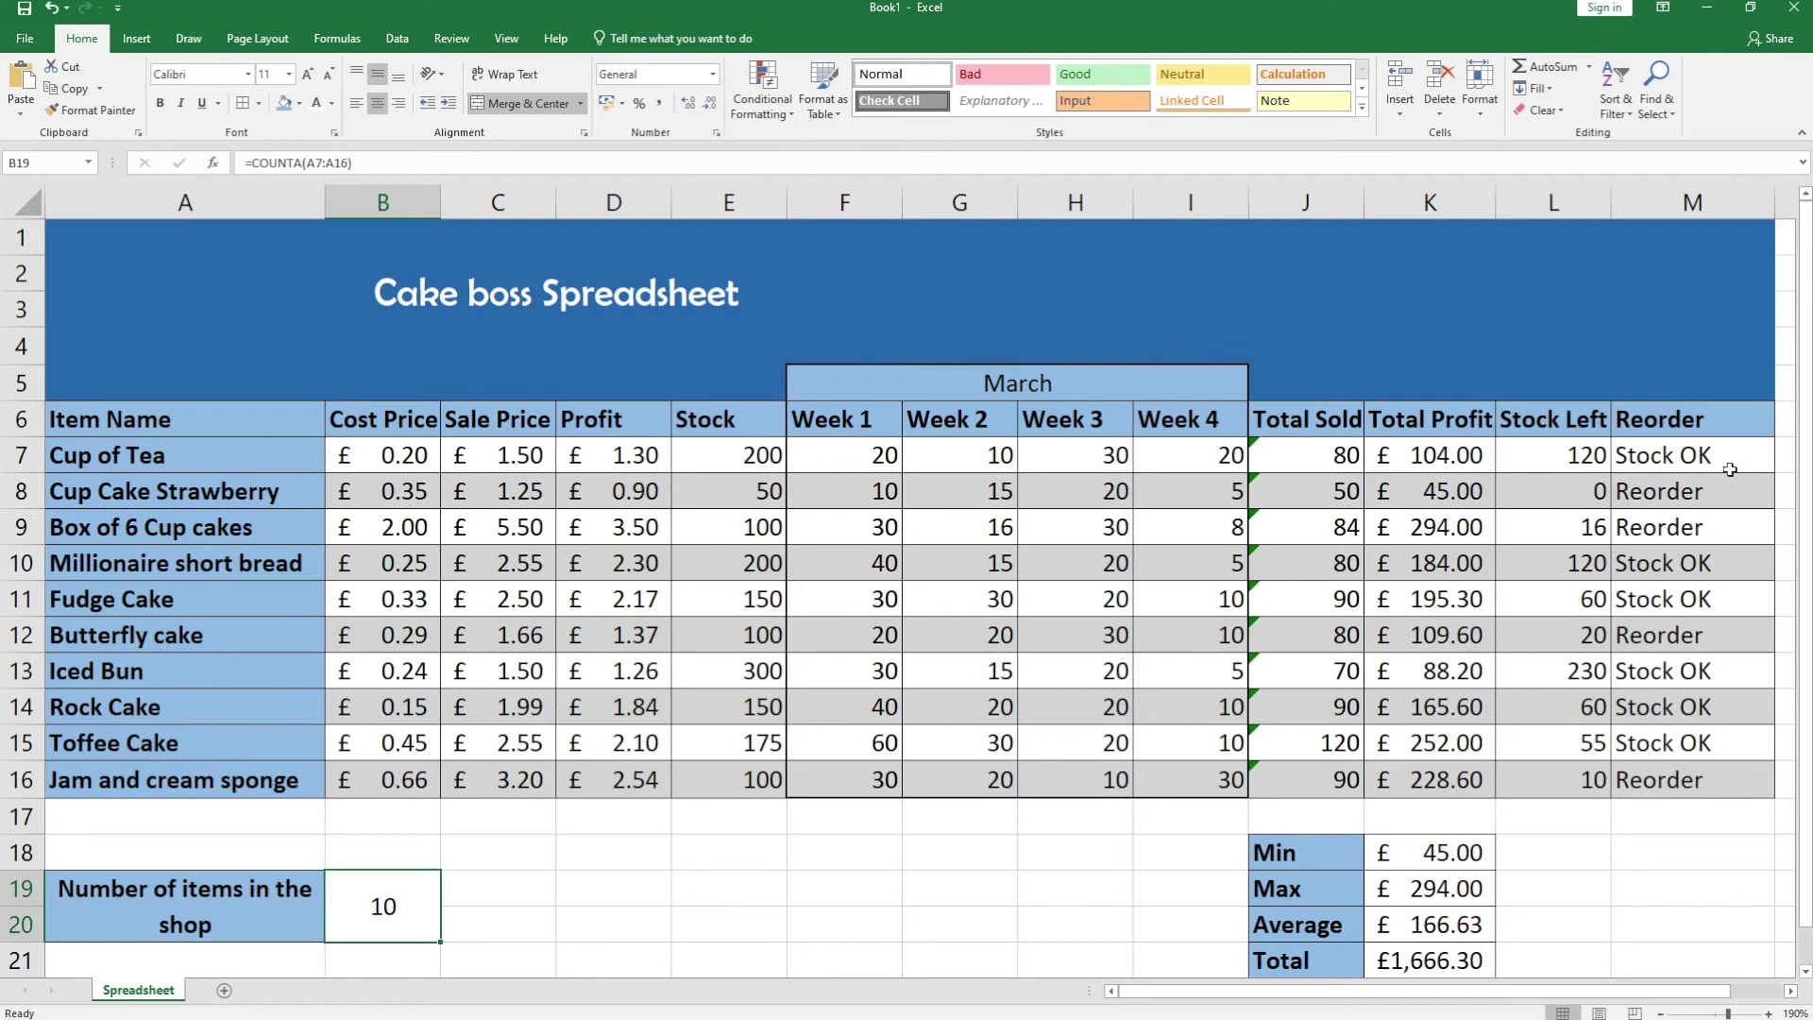
left_click(1675, 463)
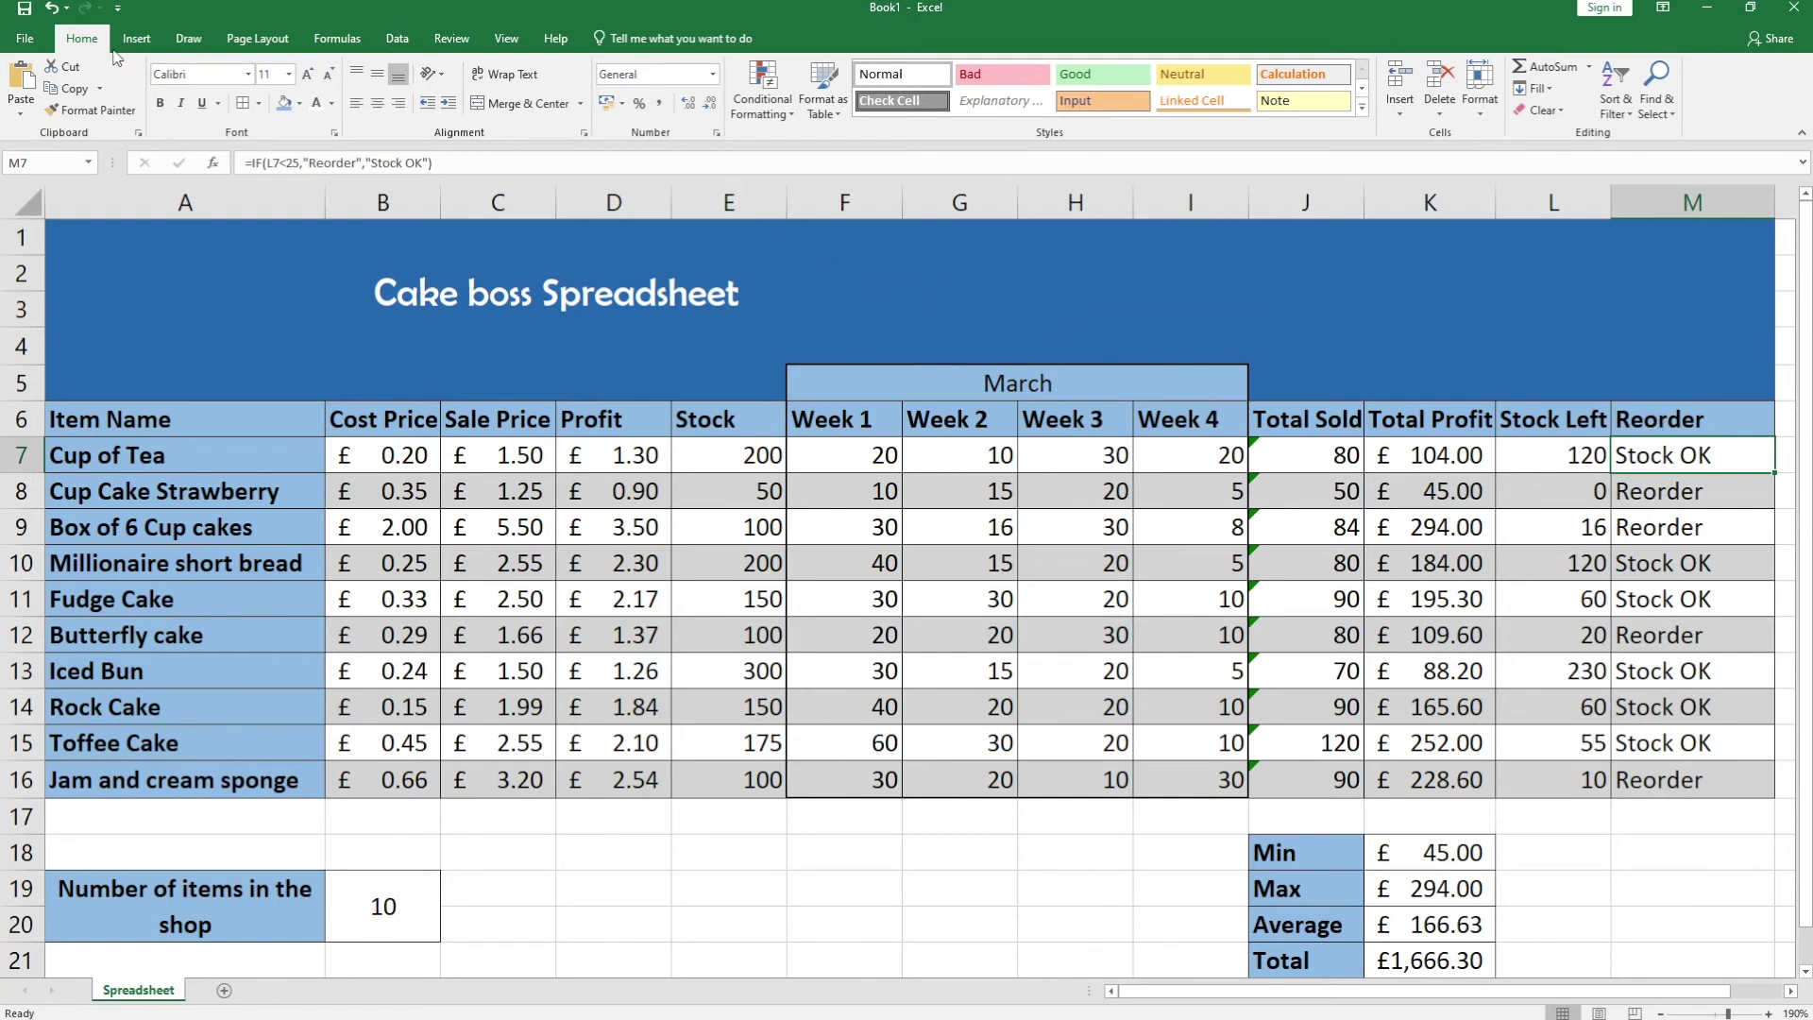
- Browse the Conditional Formatting Icon Sets and Color Scales for M7 without applying any
left_click(763, 108)
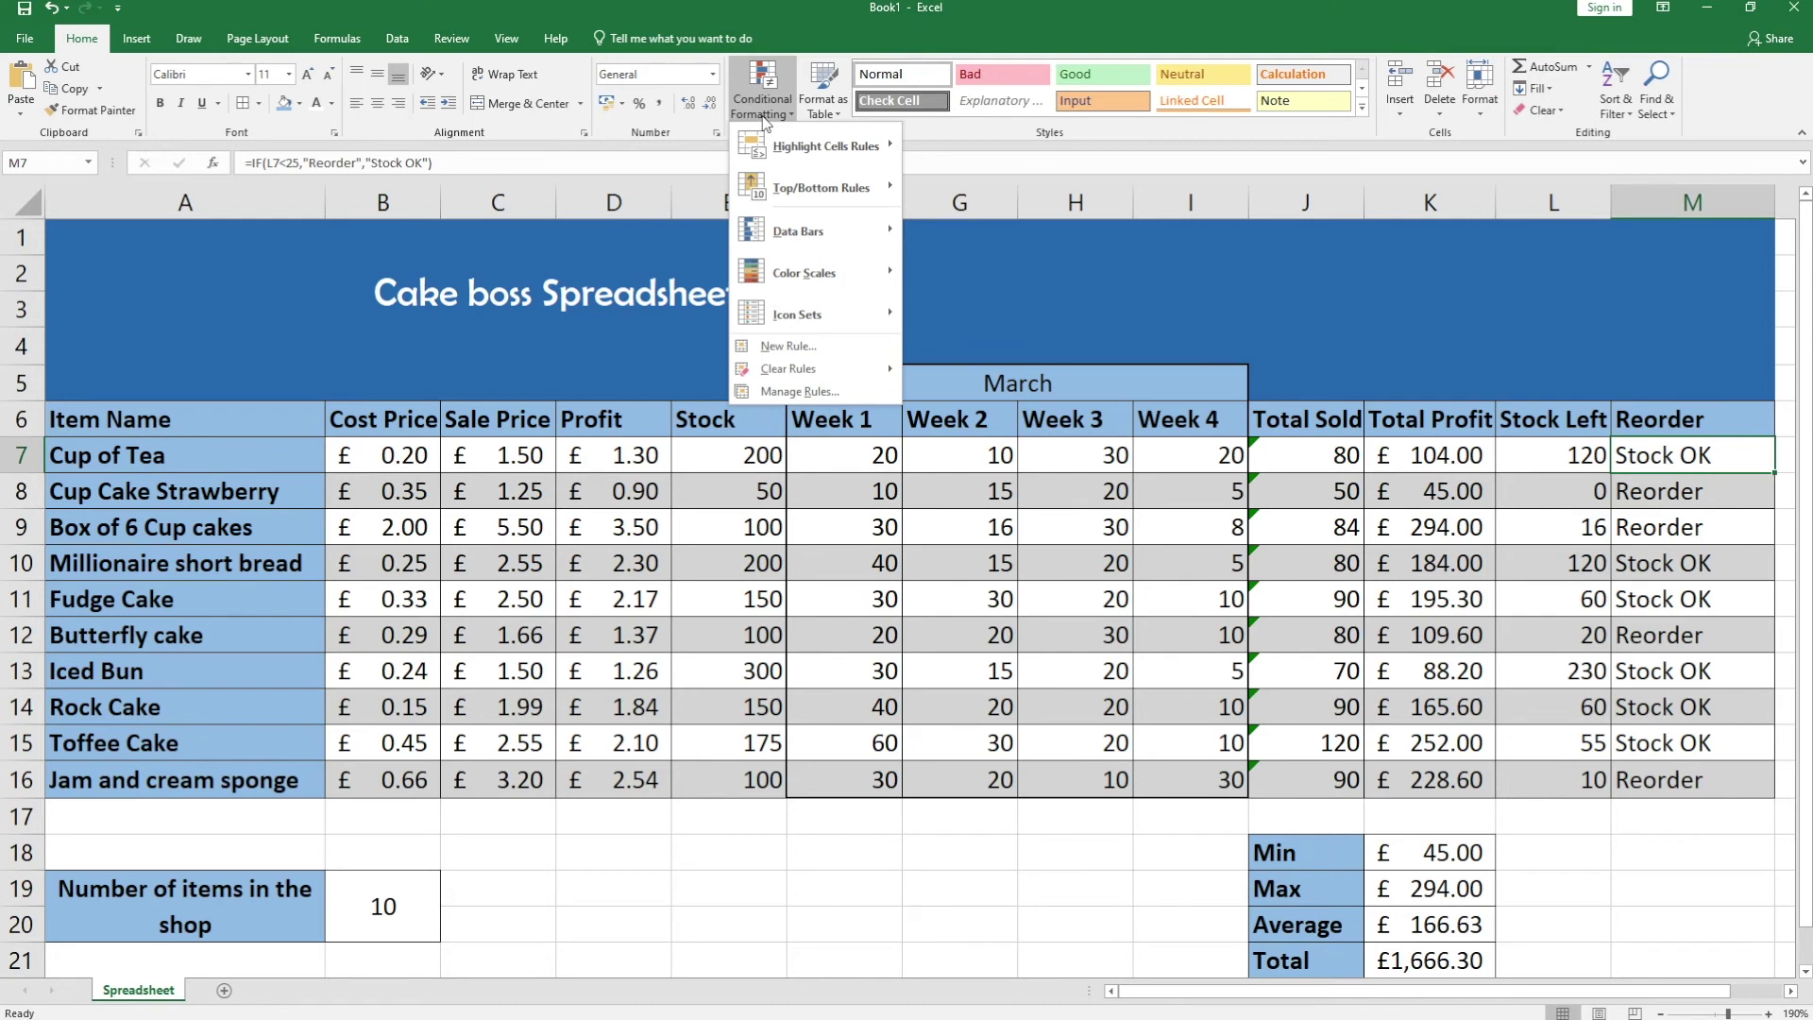
mouse_move(829, 330)
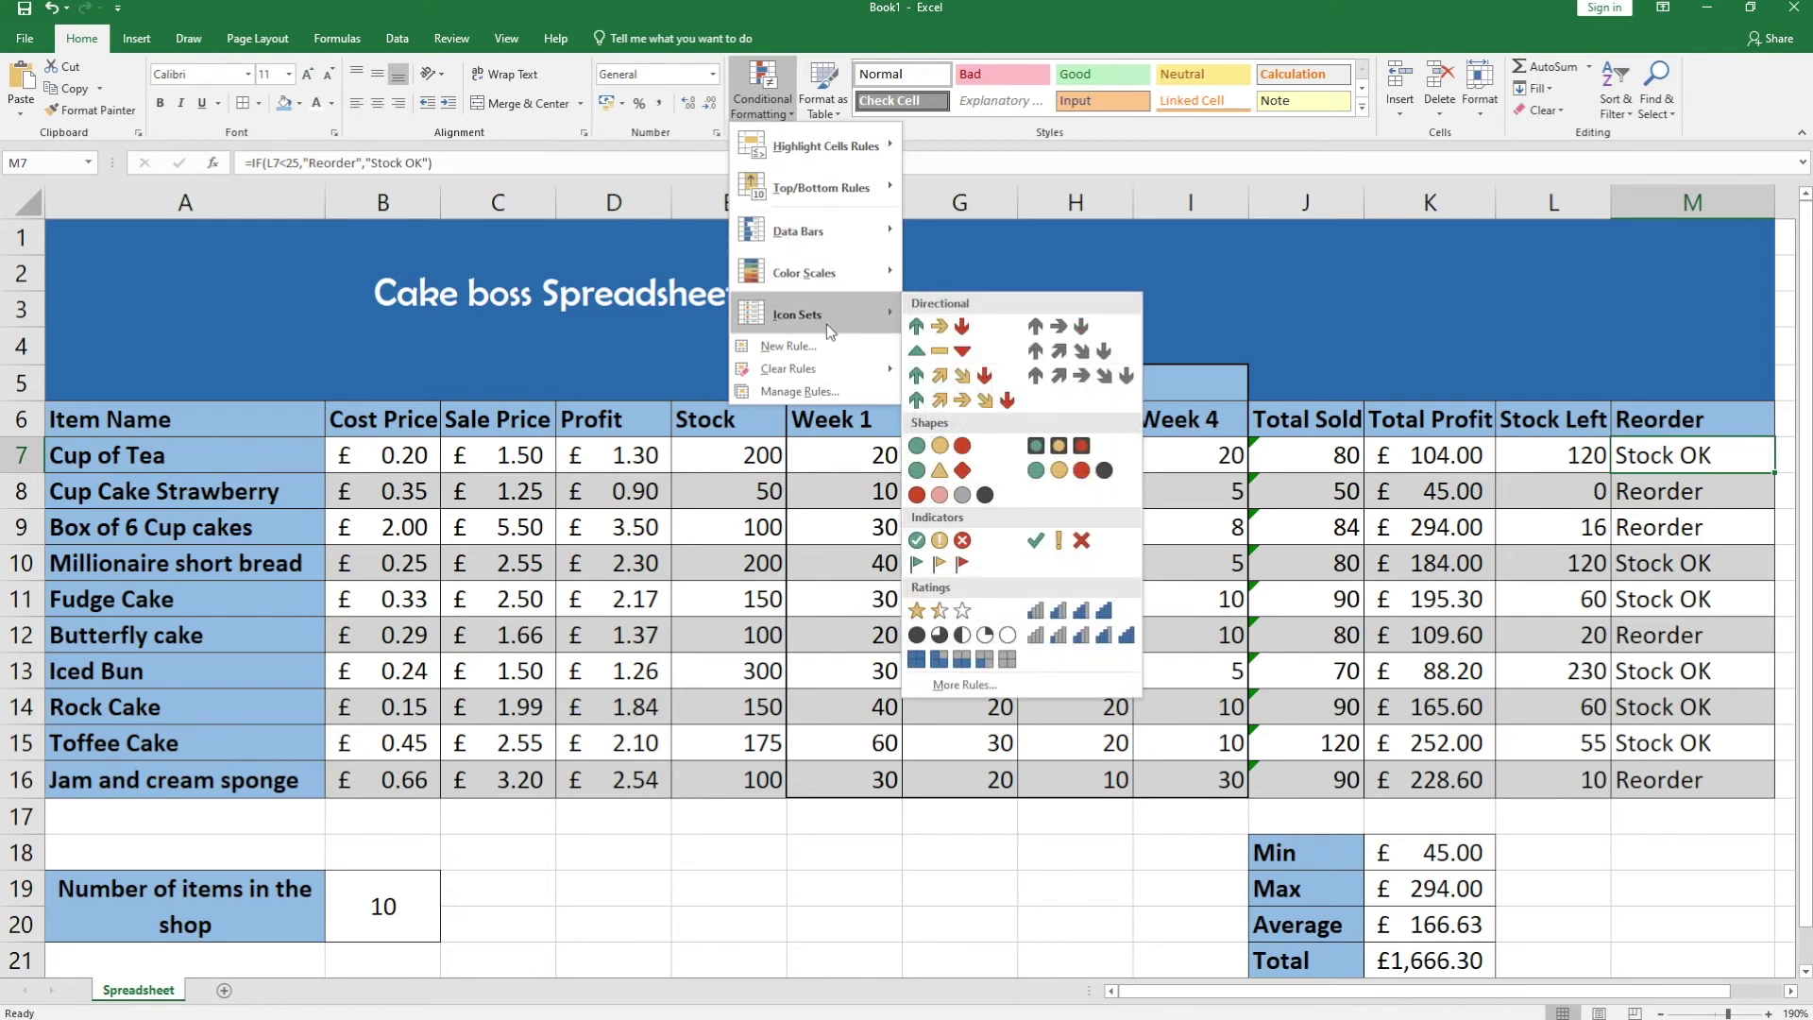
mouse_move(835, 274)
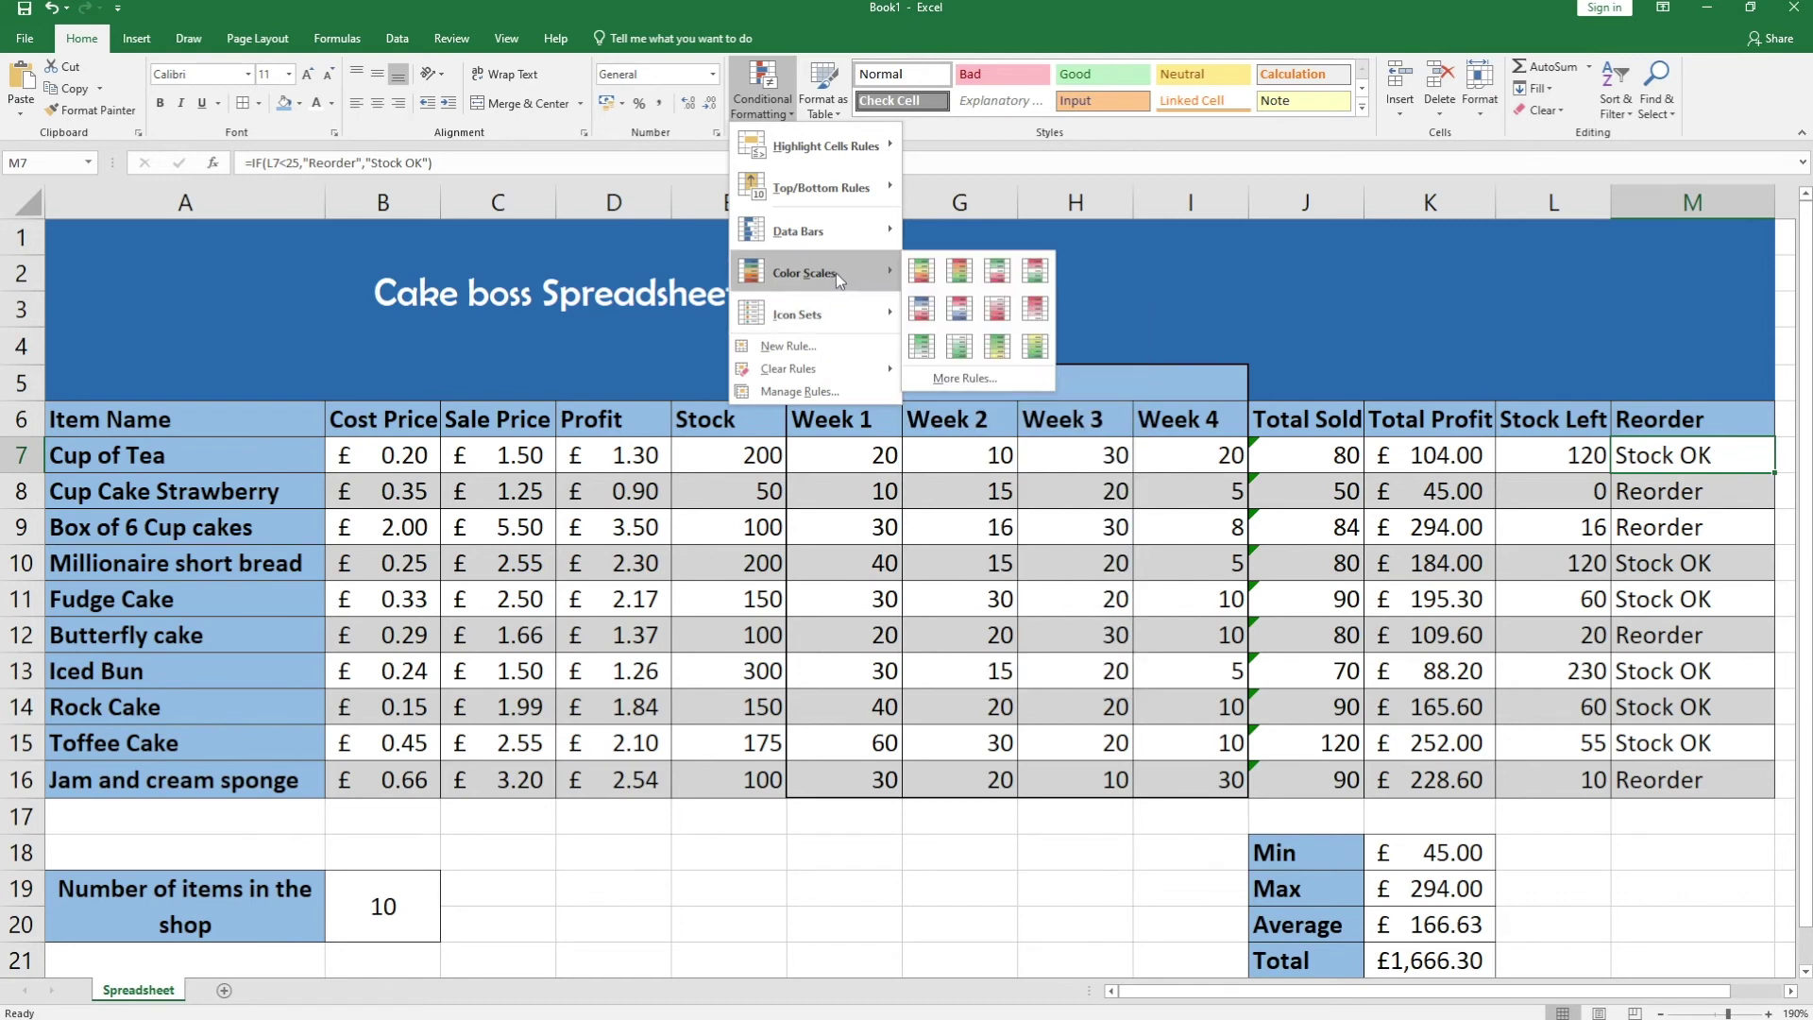
left_click(1643, 461)
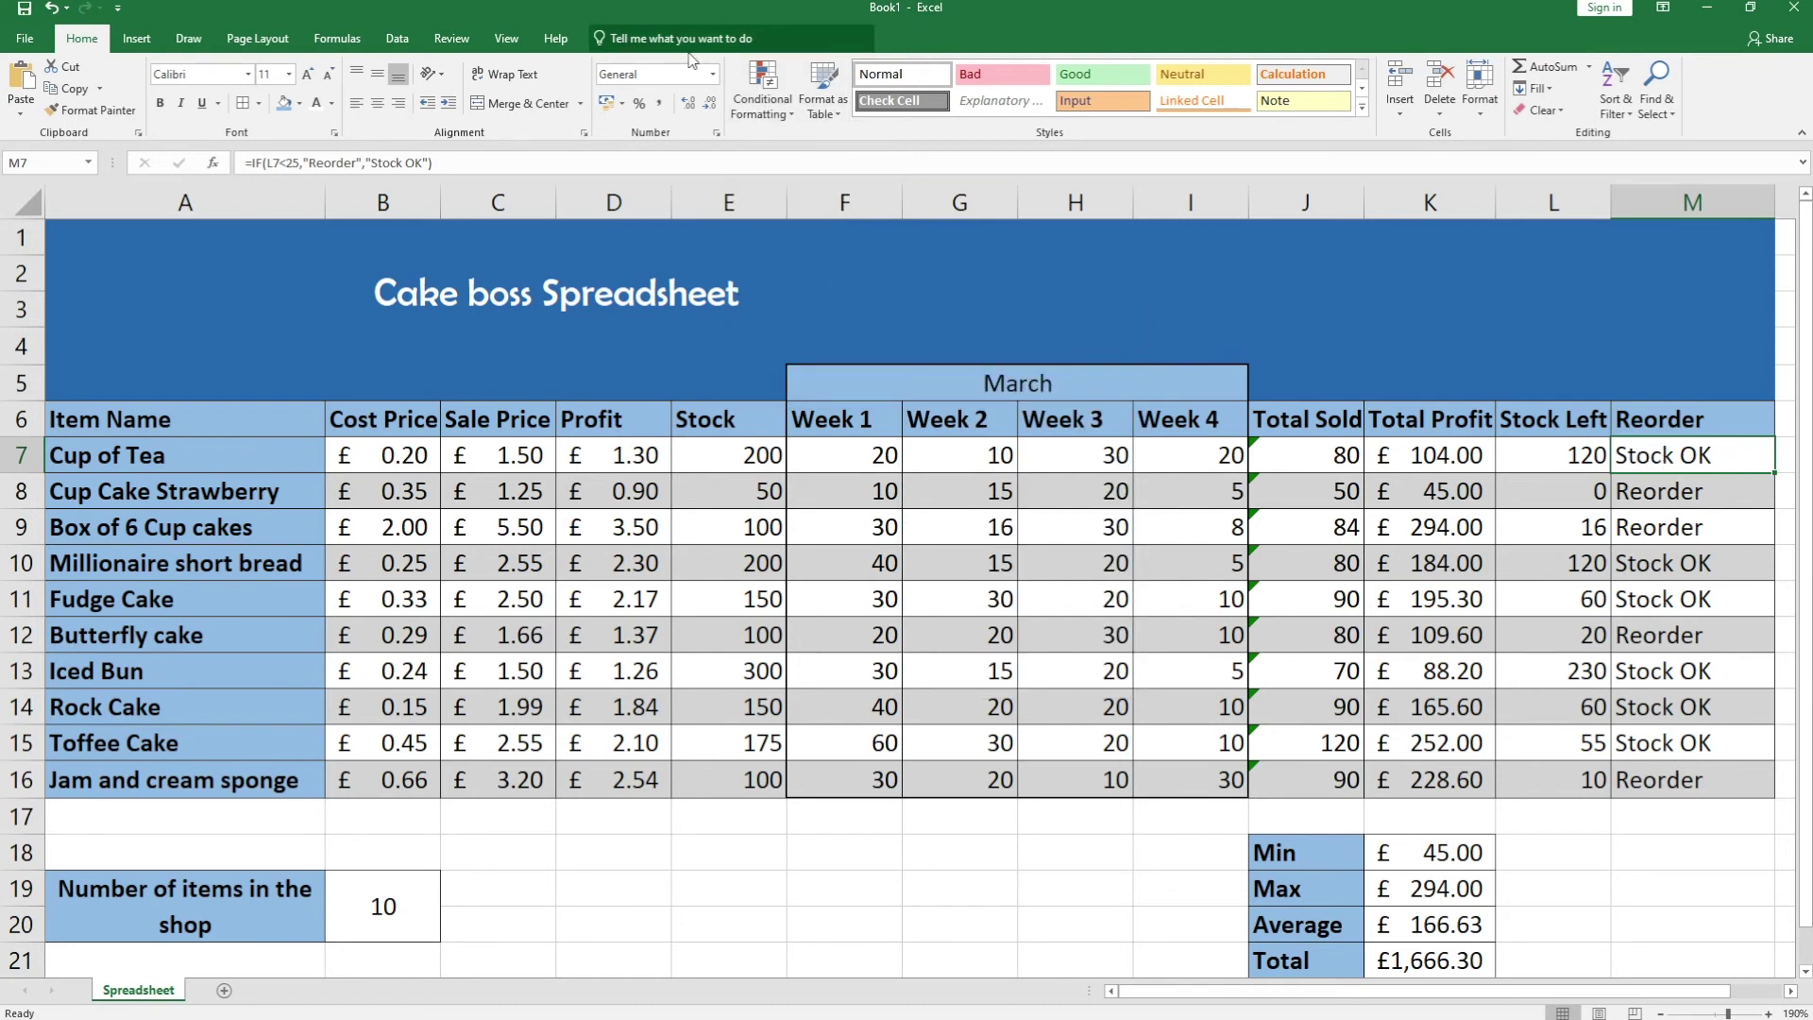
left_click(756, 110)
mouse_move(864, 265)
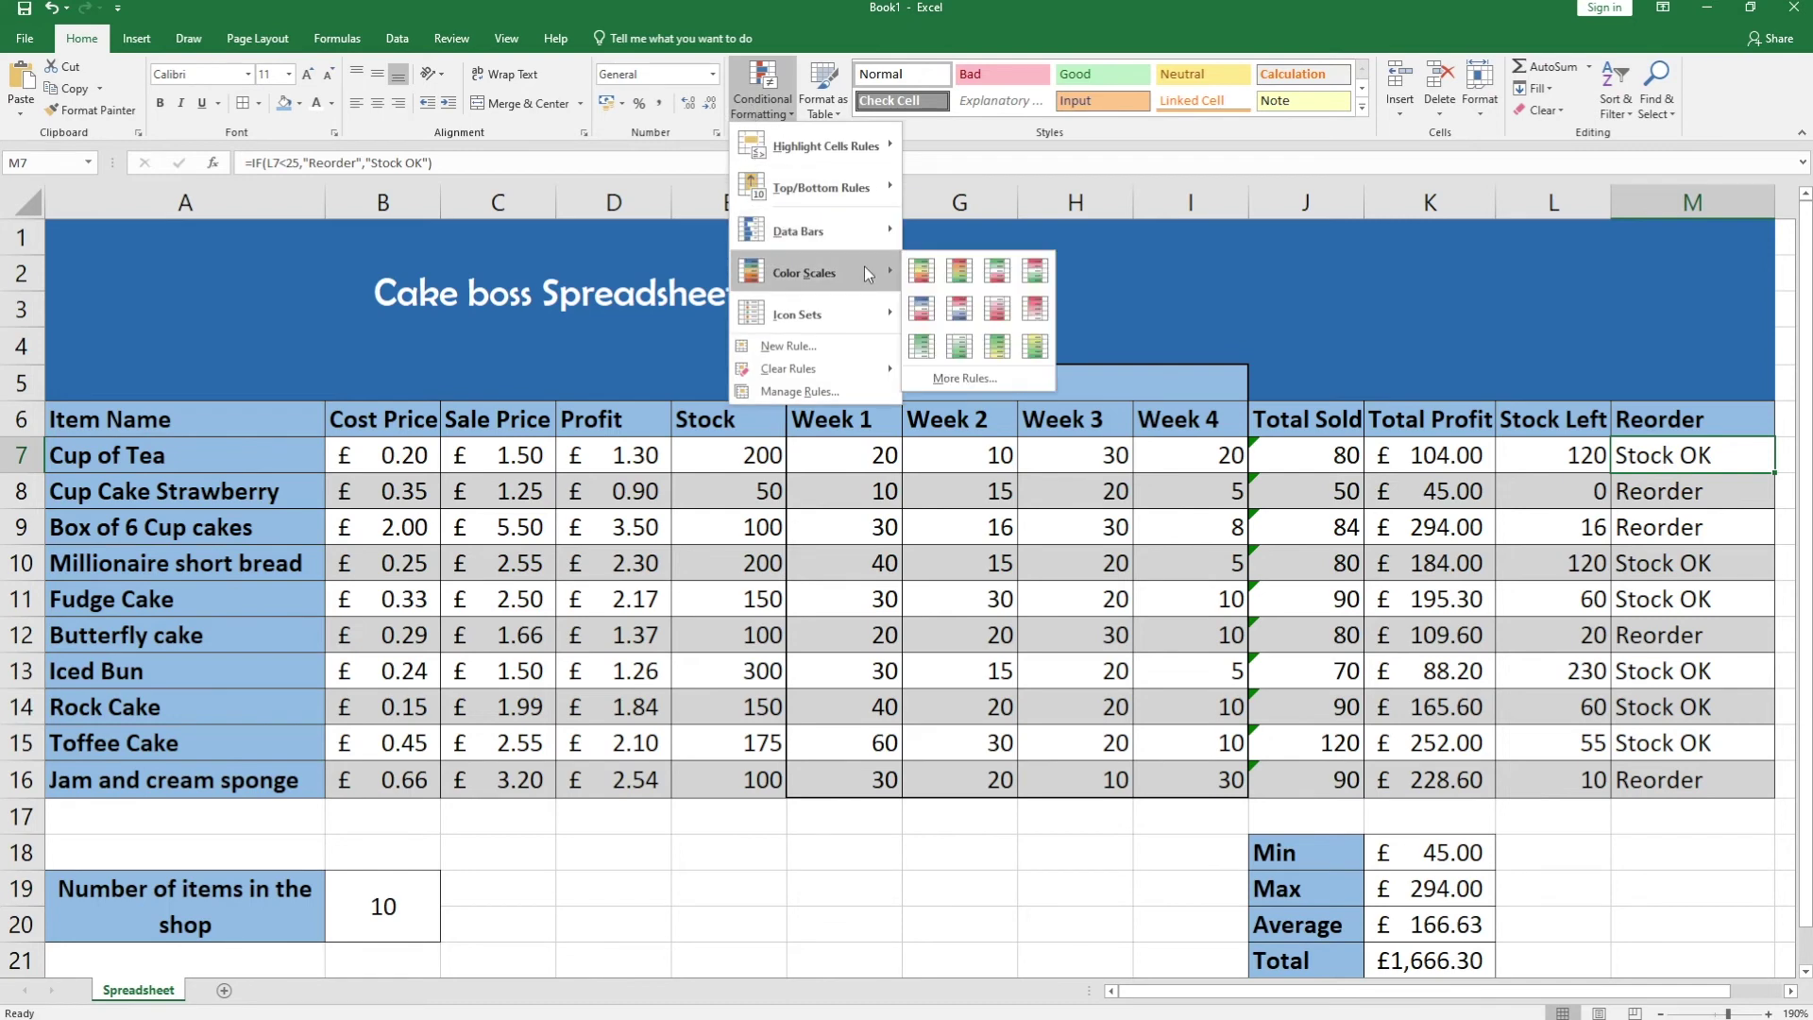
left_click(923, 273)
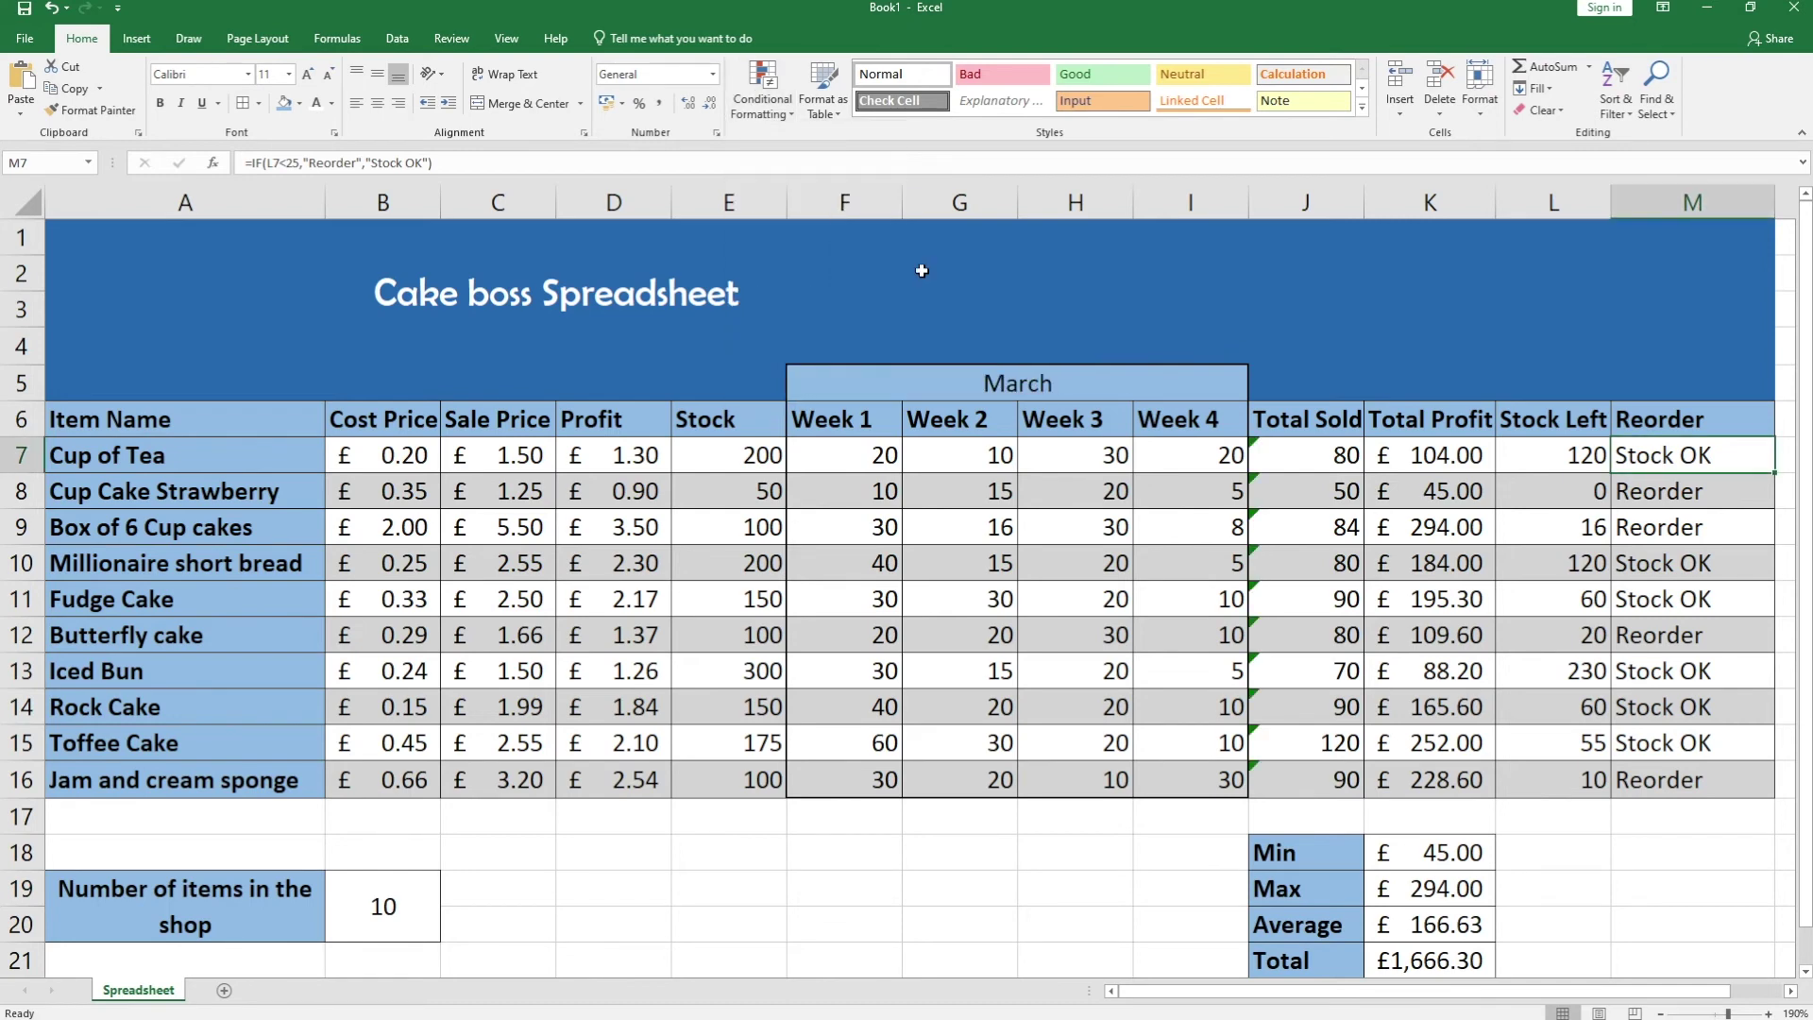
left_click(761, 99)
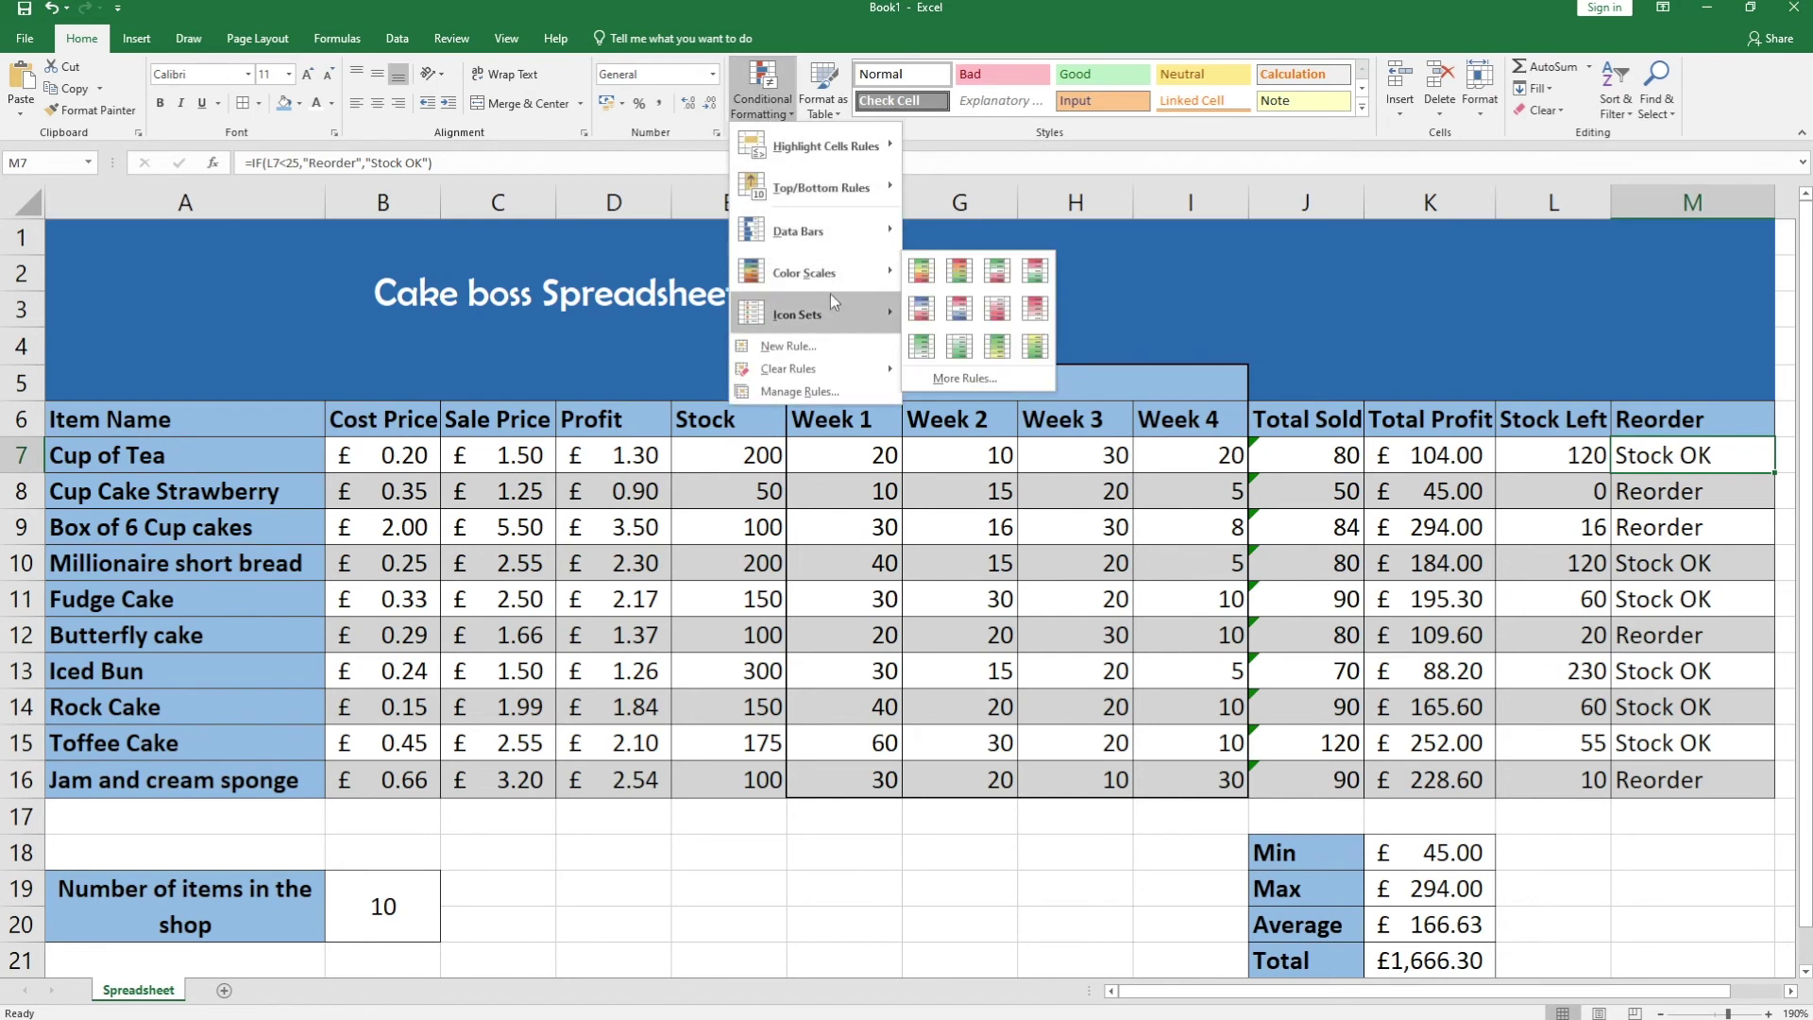
left_click(944, 311)
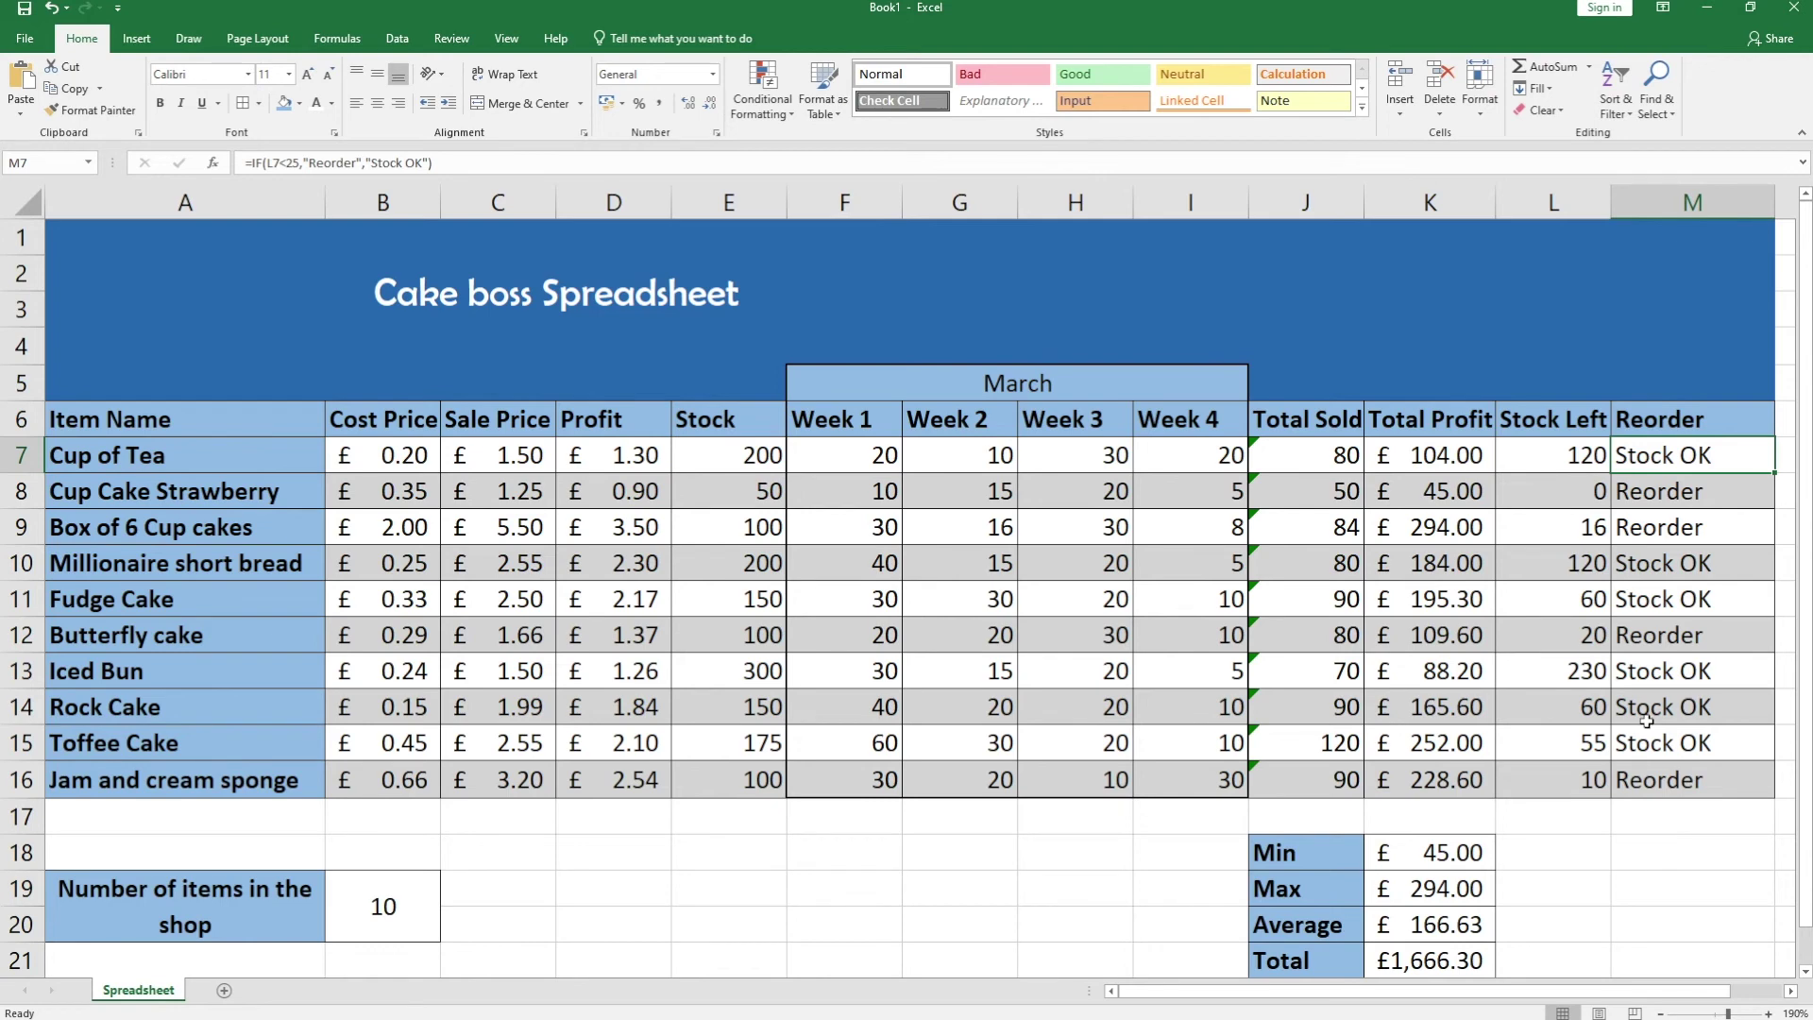
left_click(755, 121)
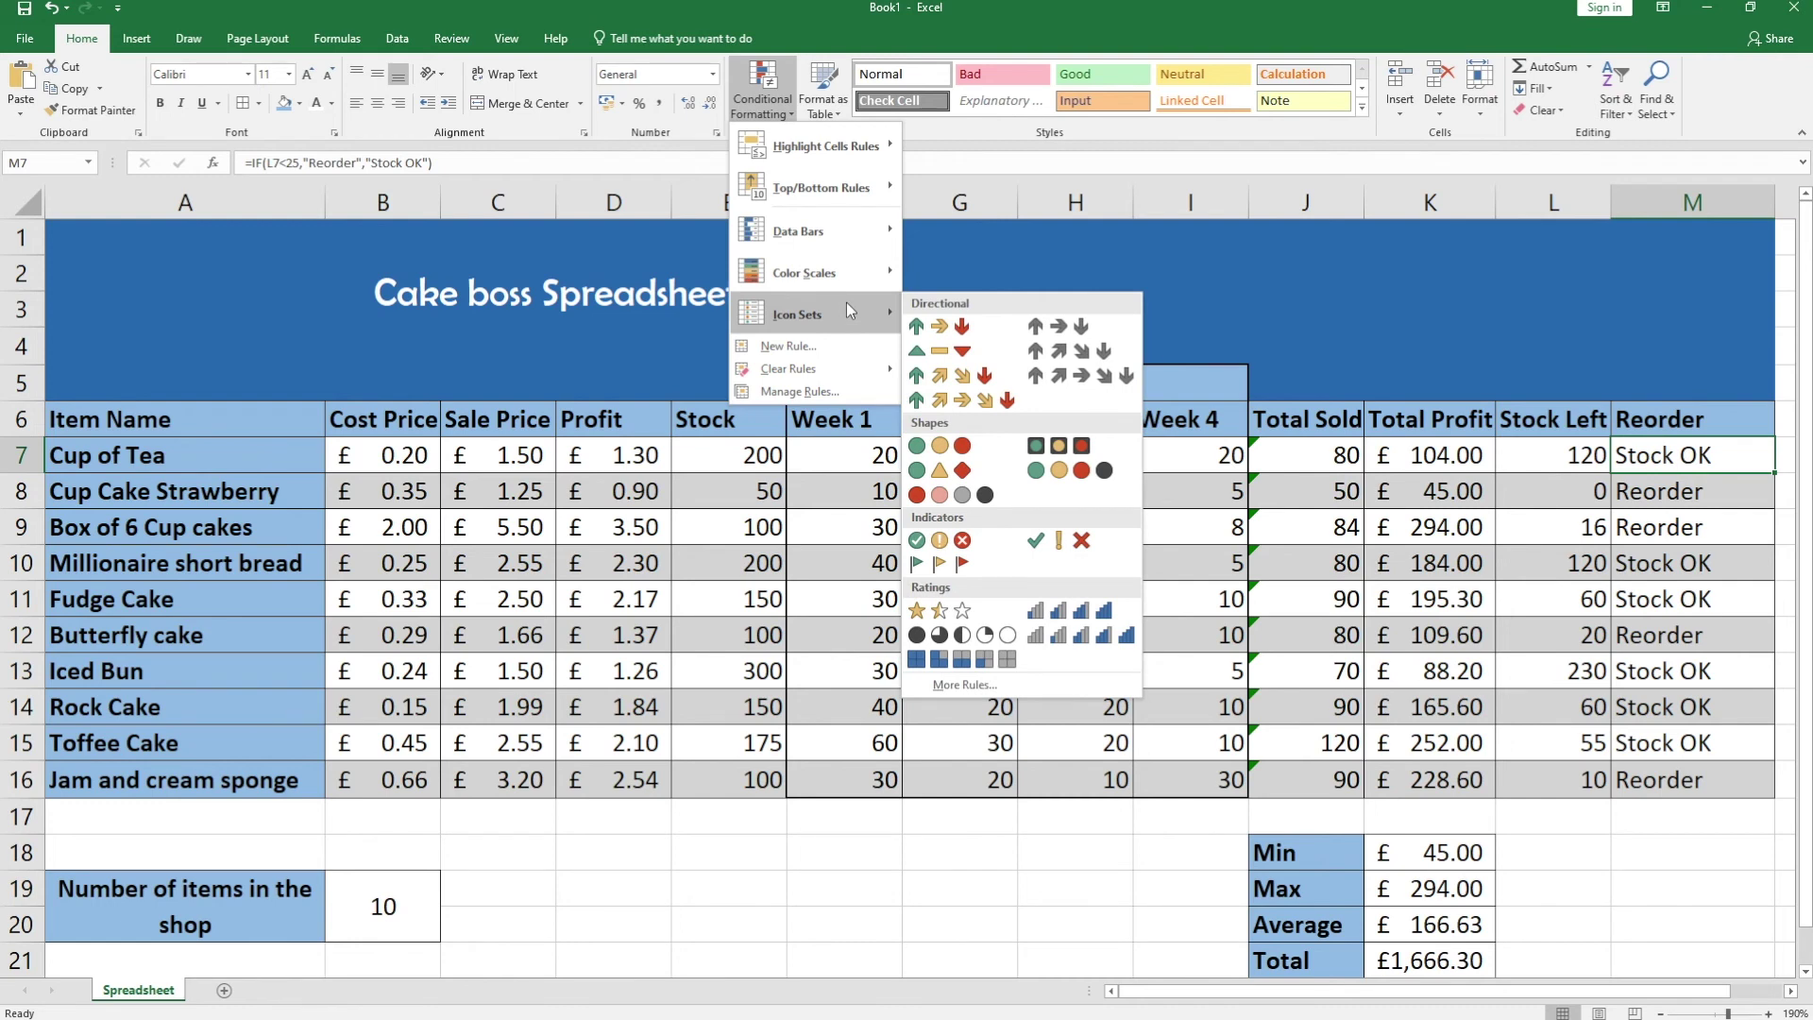
- Add a rule filling M7 dark red when it equals 'reorder', then copy it down to M16
left_click(797, 348)
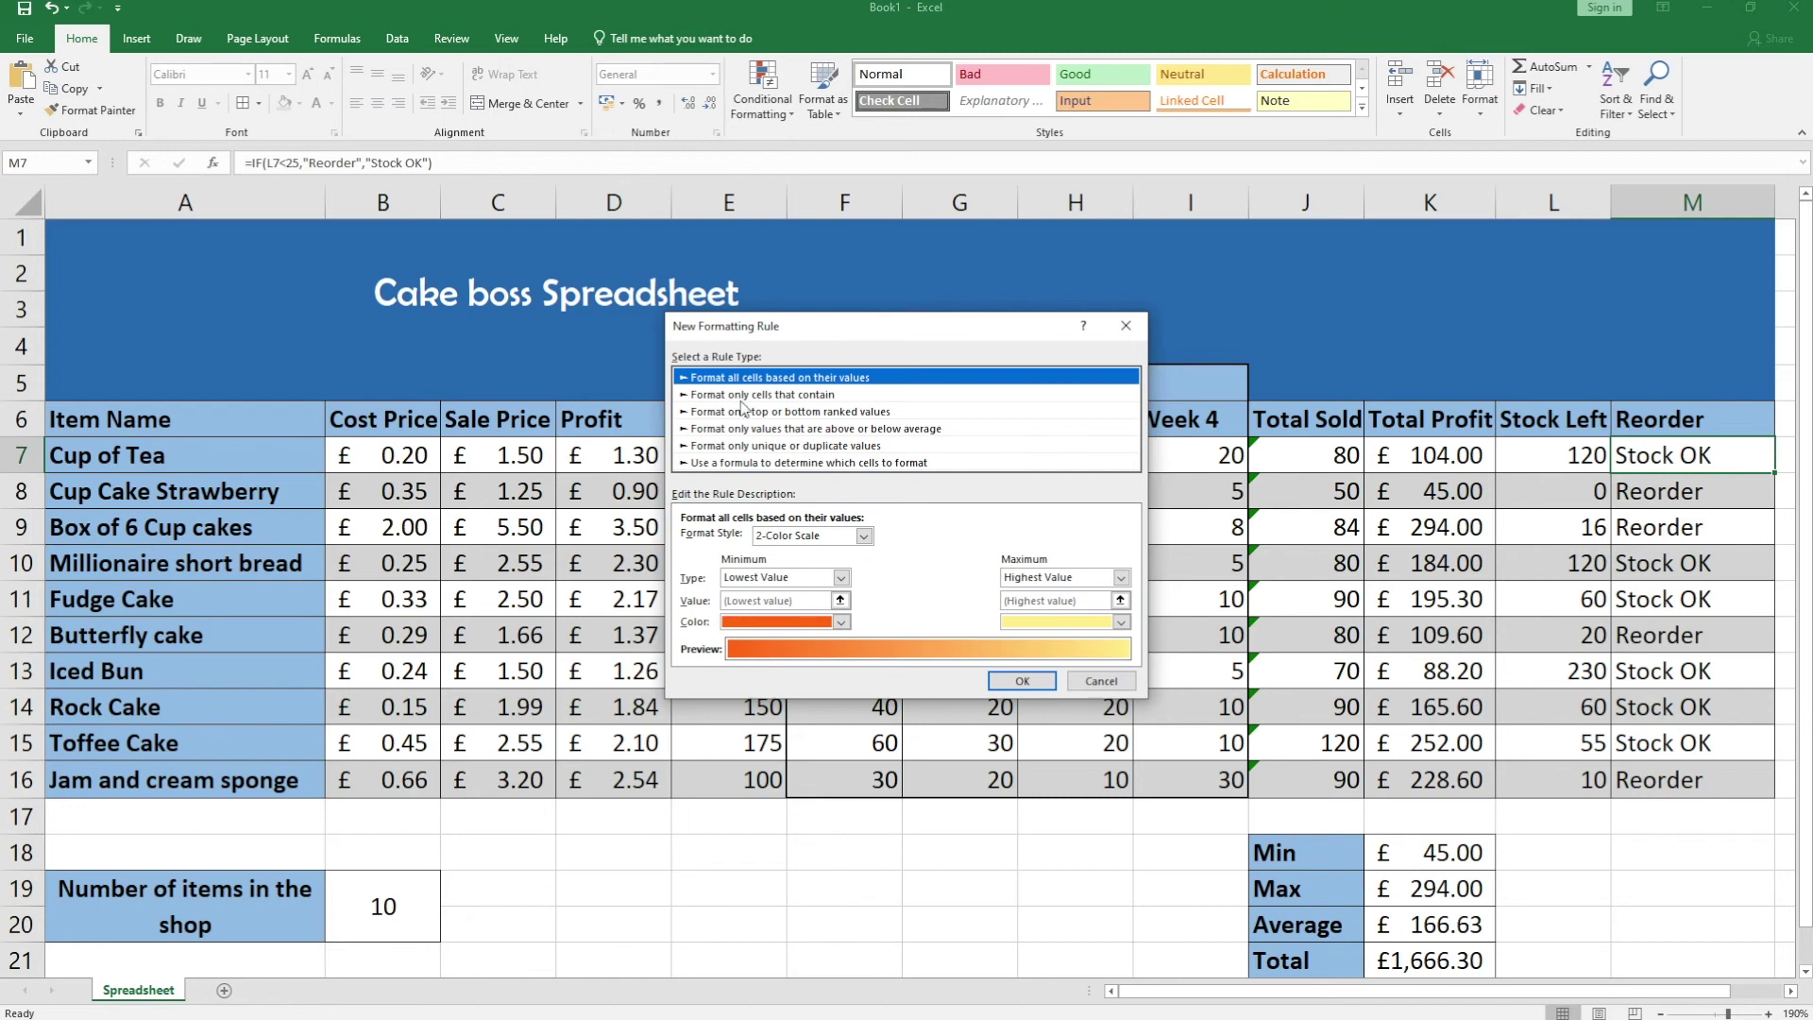
left_click(788, 400)
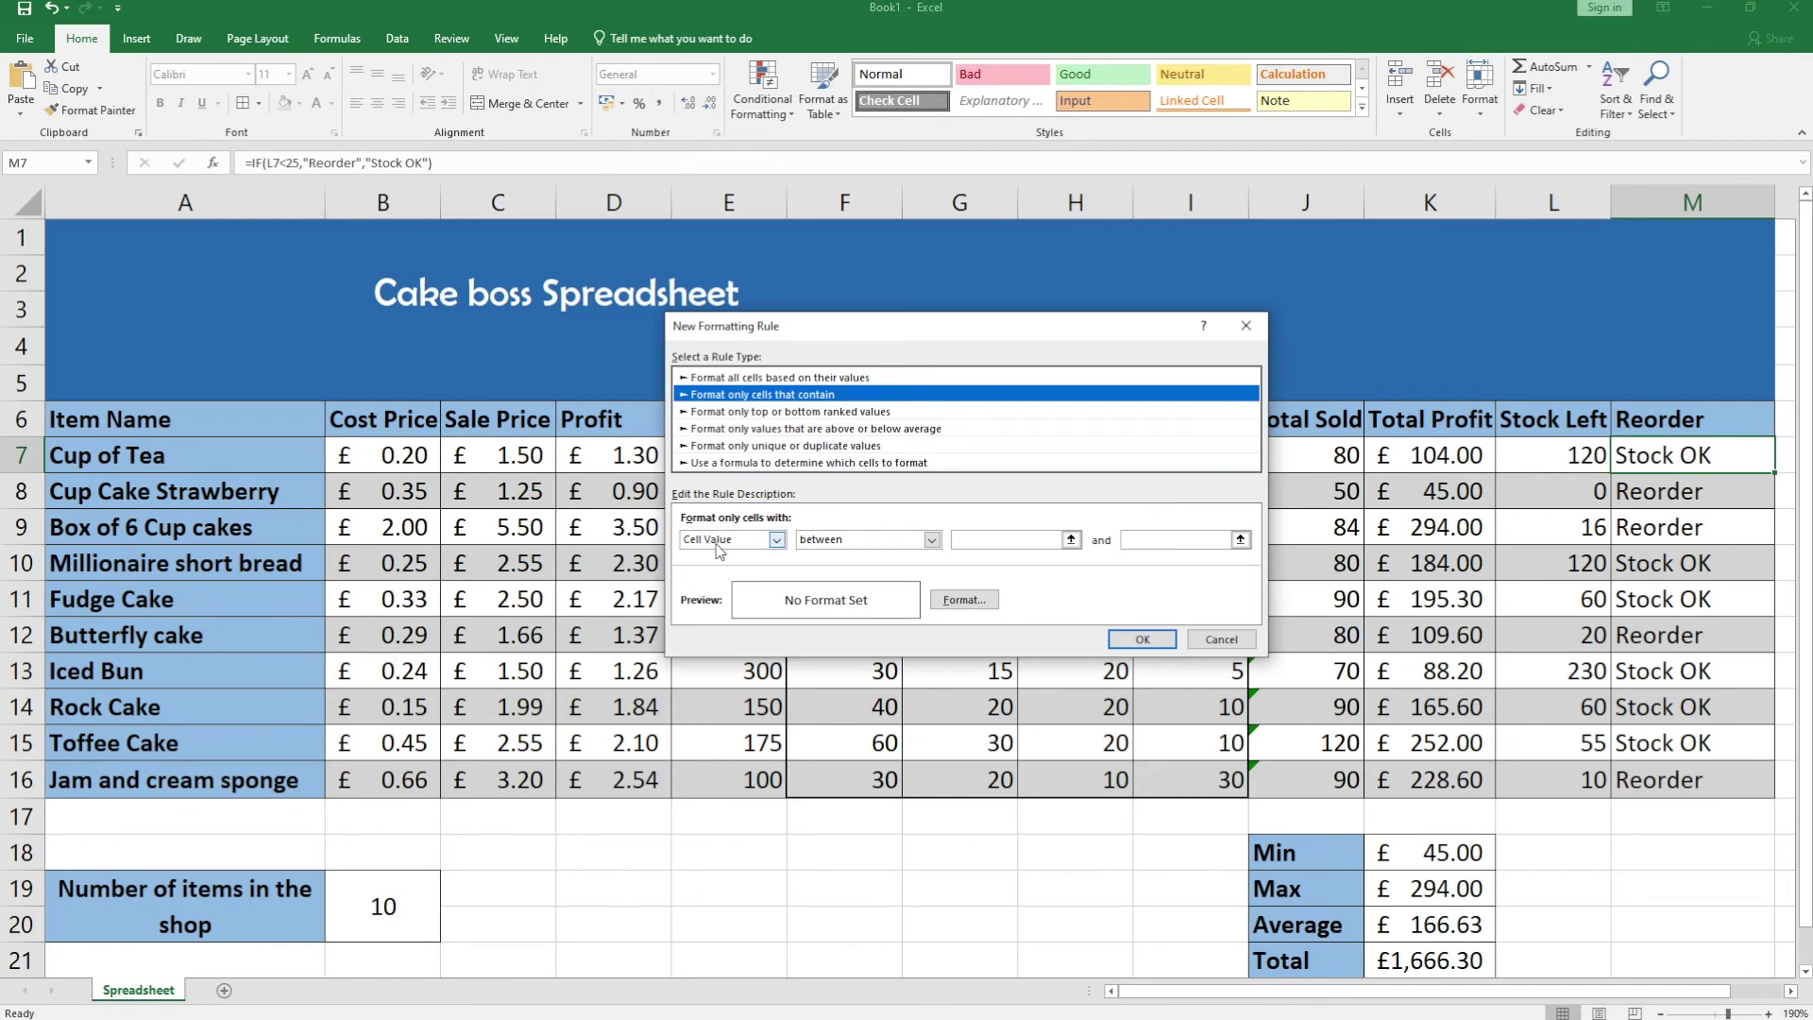
left_click(810, 540)
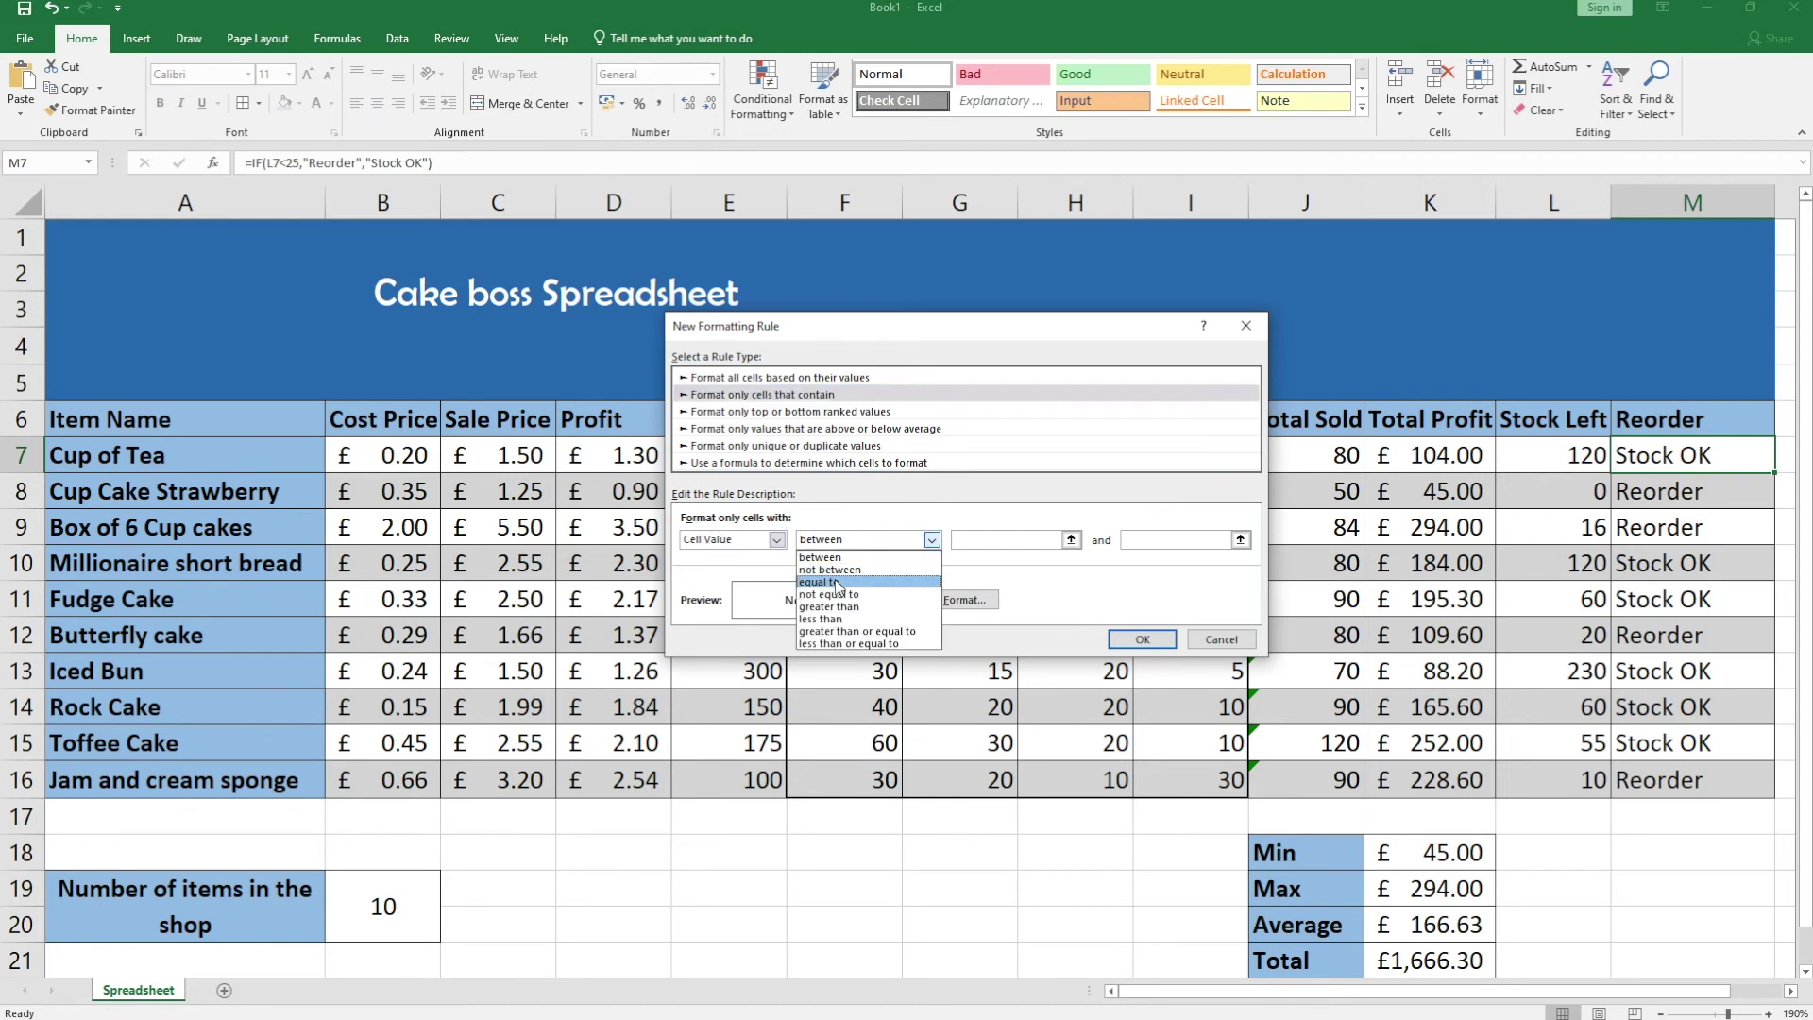
left_click(840, 582)
left_click(1020, 539)
type("reorder")
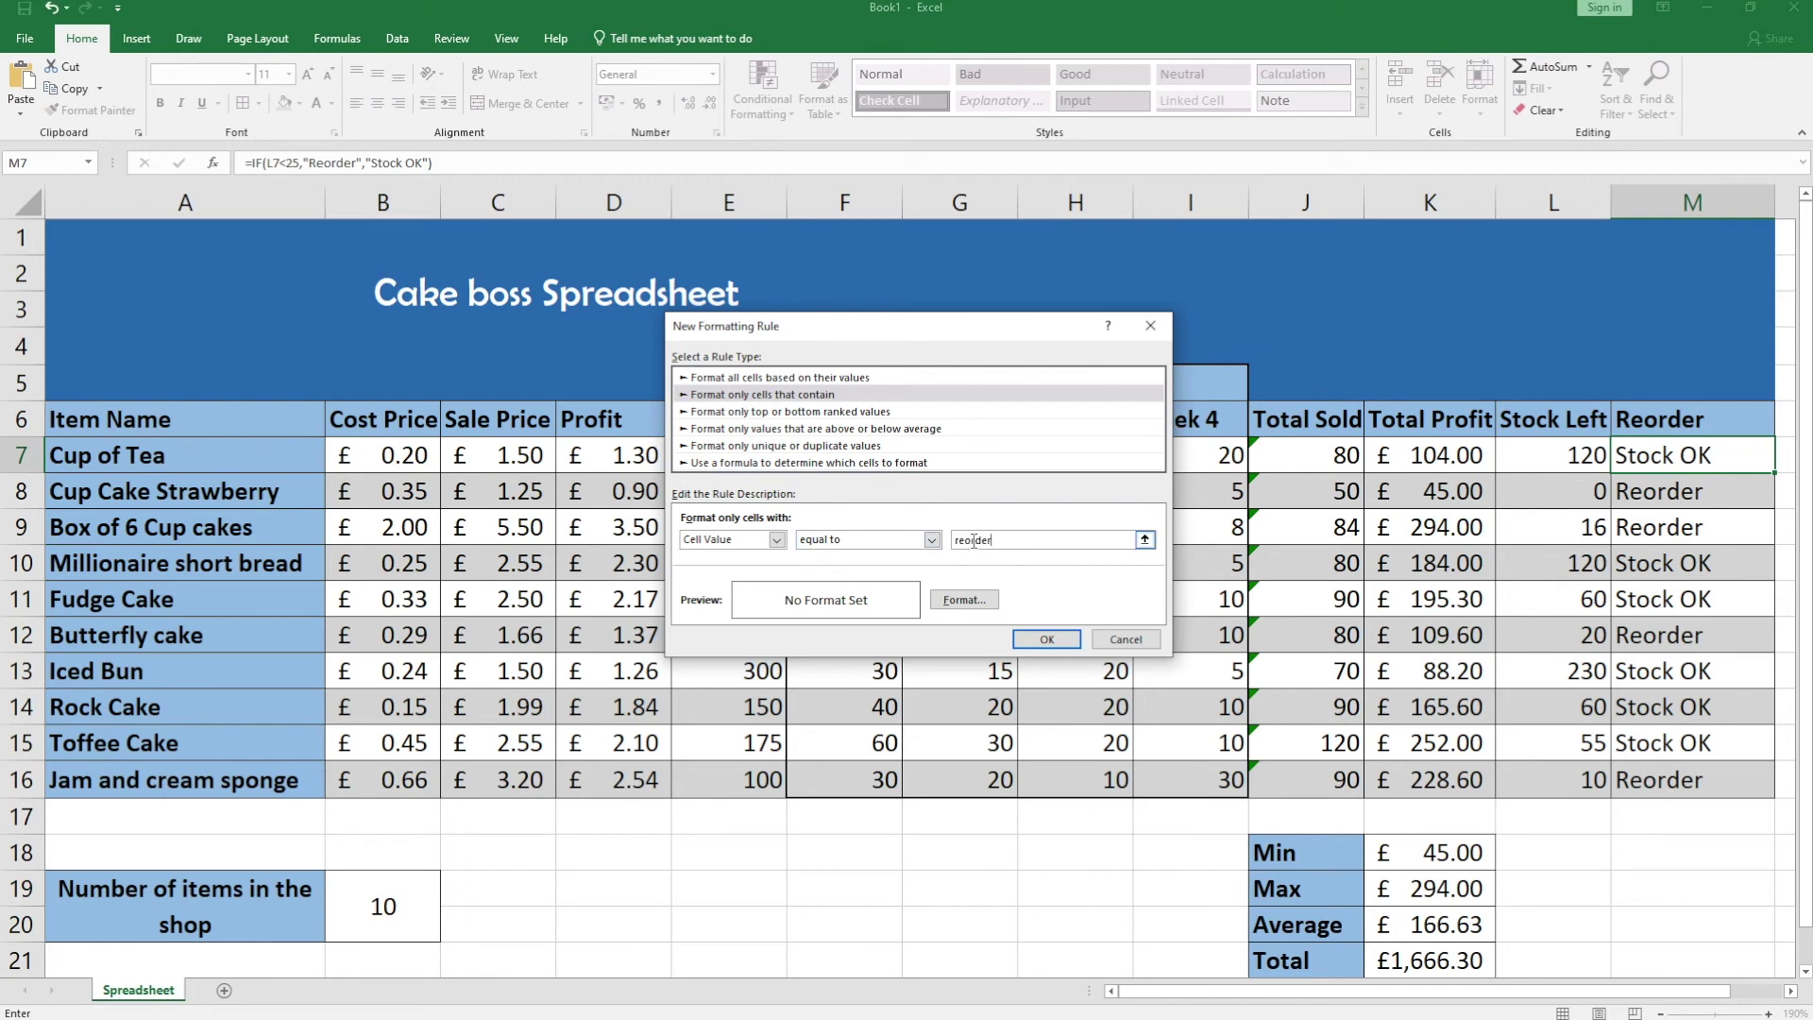
left_click(960, 601)
left_click(843, 306)
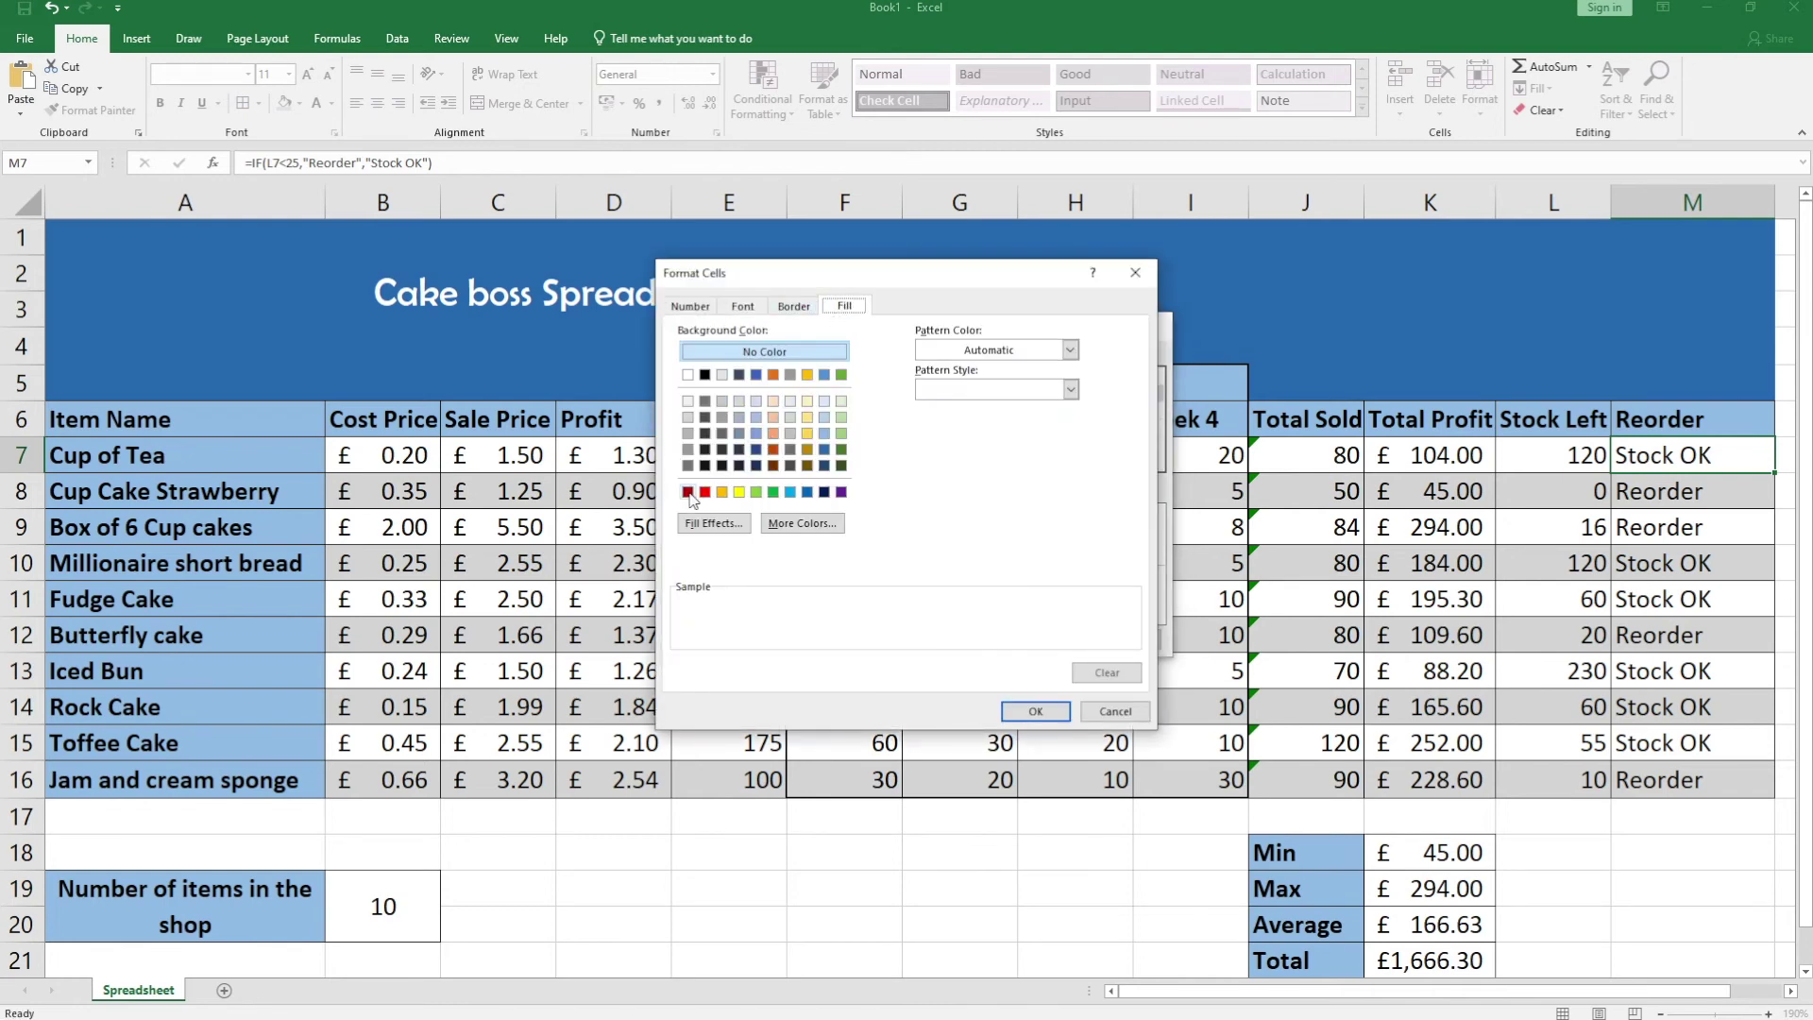
left_click(688, 492)
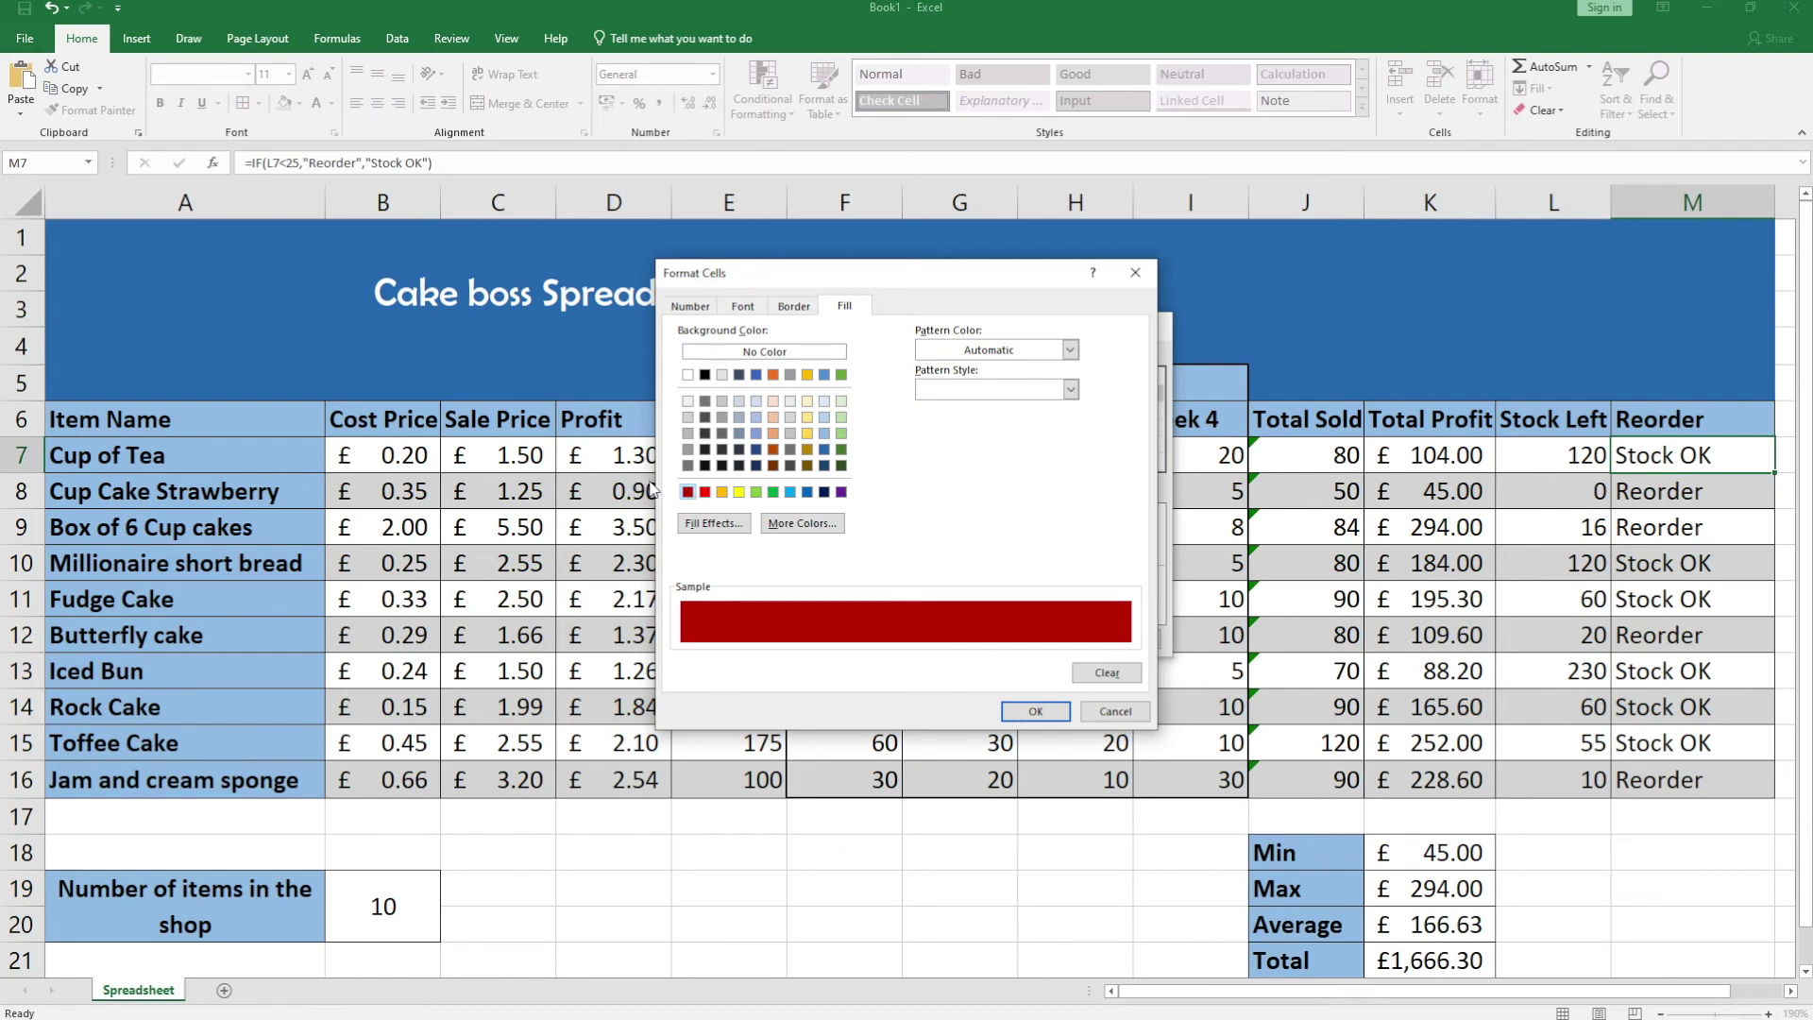
left_click(1016, 712)
left_click(1046, 640)
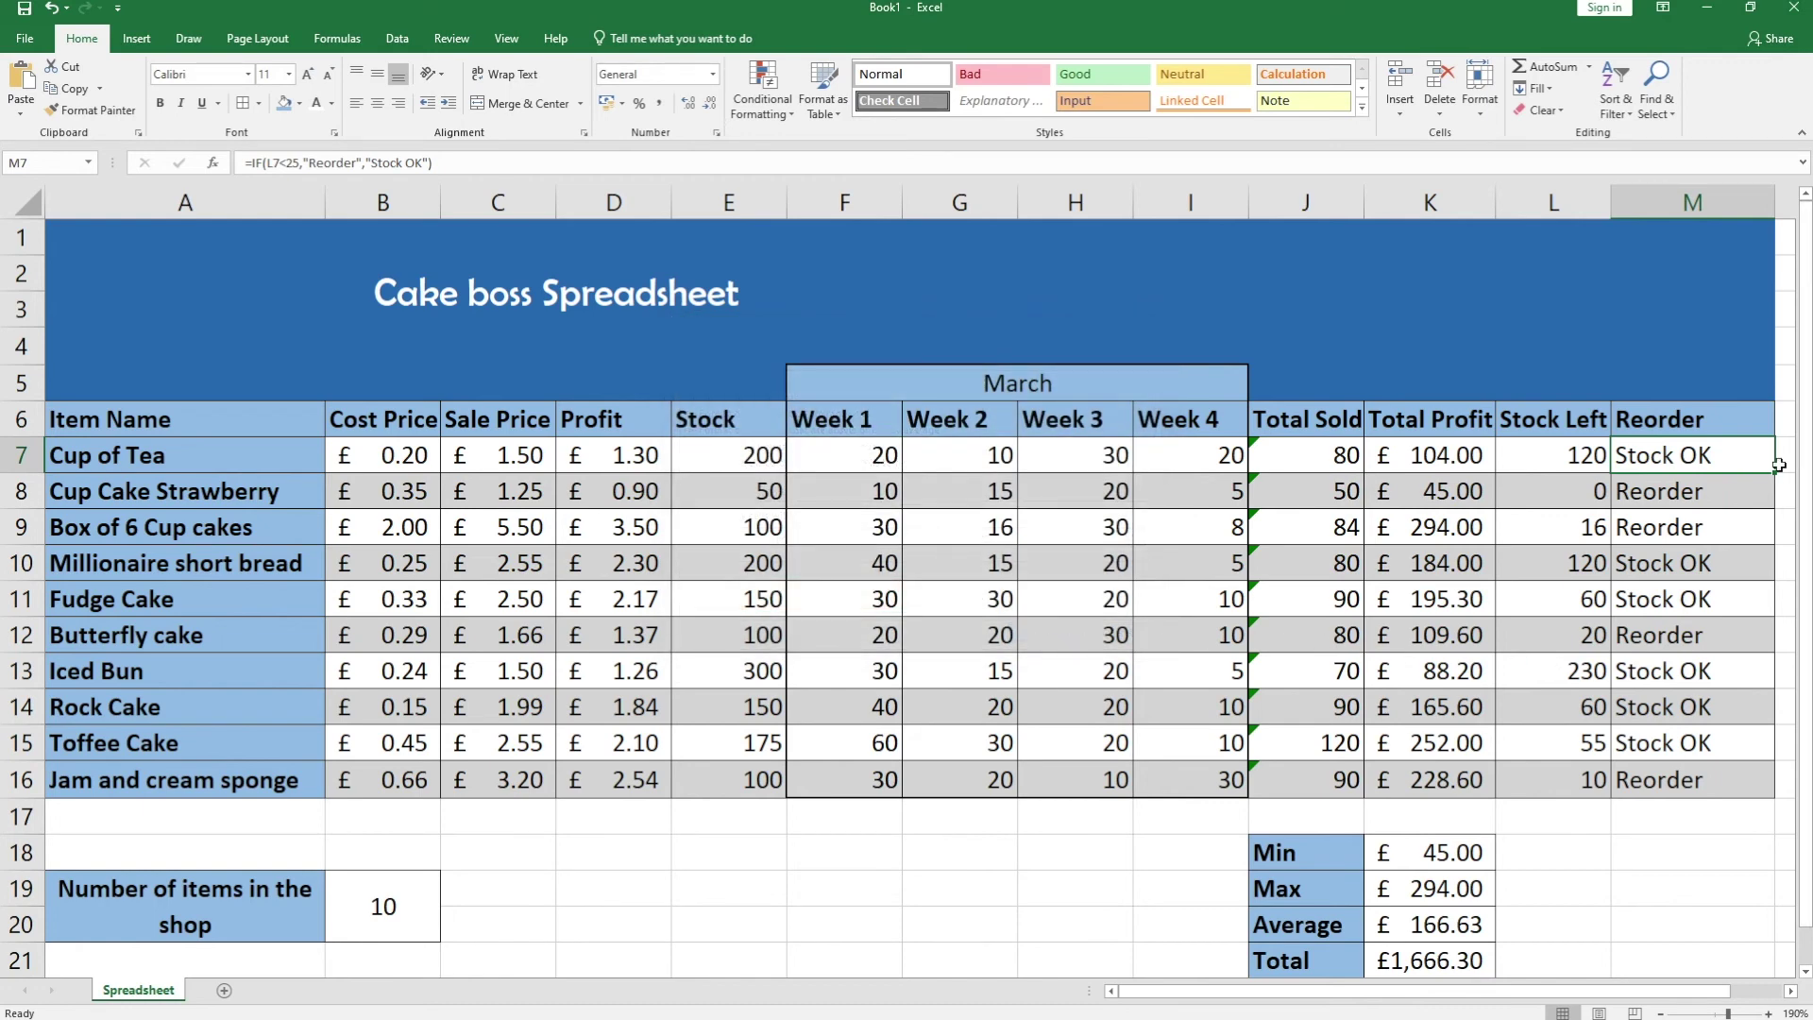
left_click_drag(1777, 472, 1756, 793)
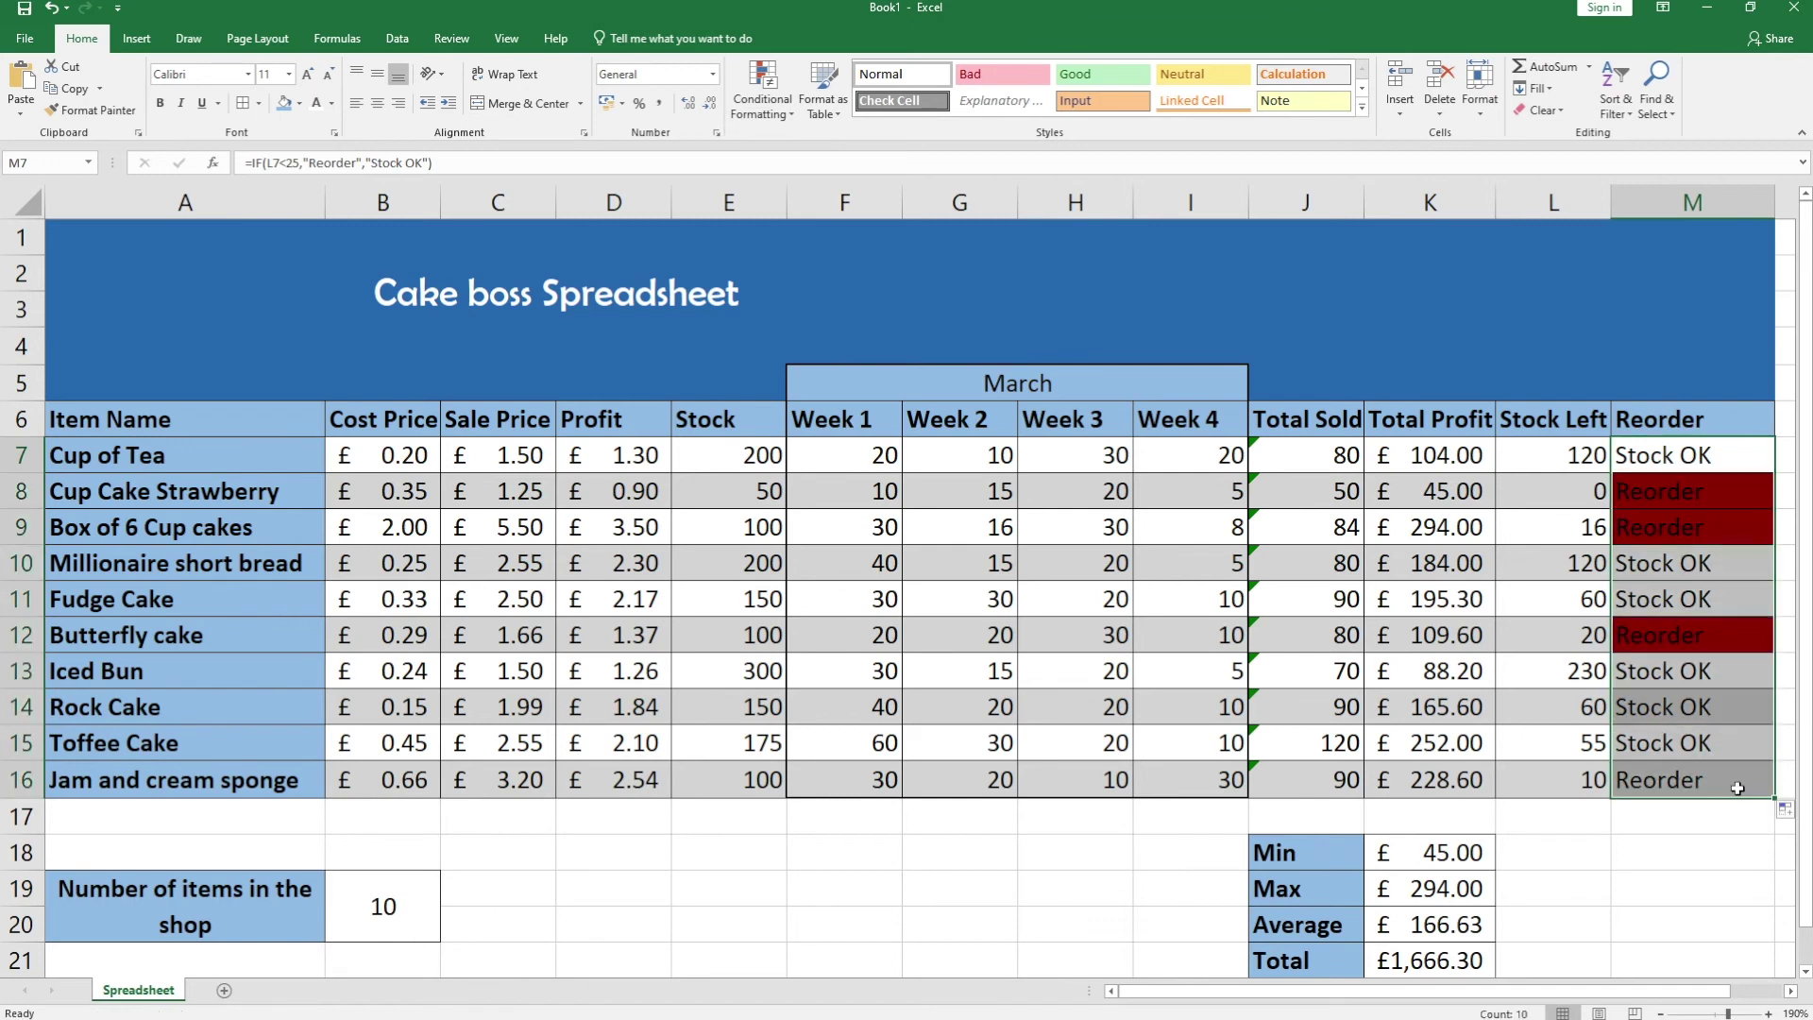
left_click(1672, 912)
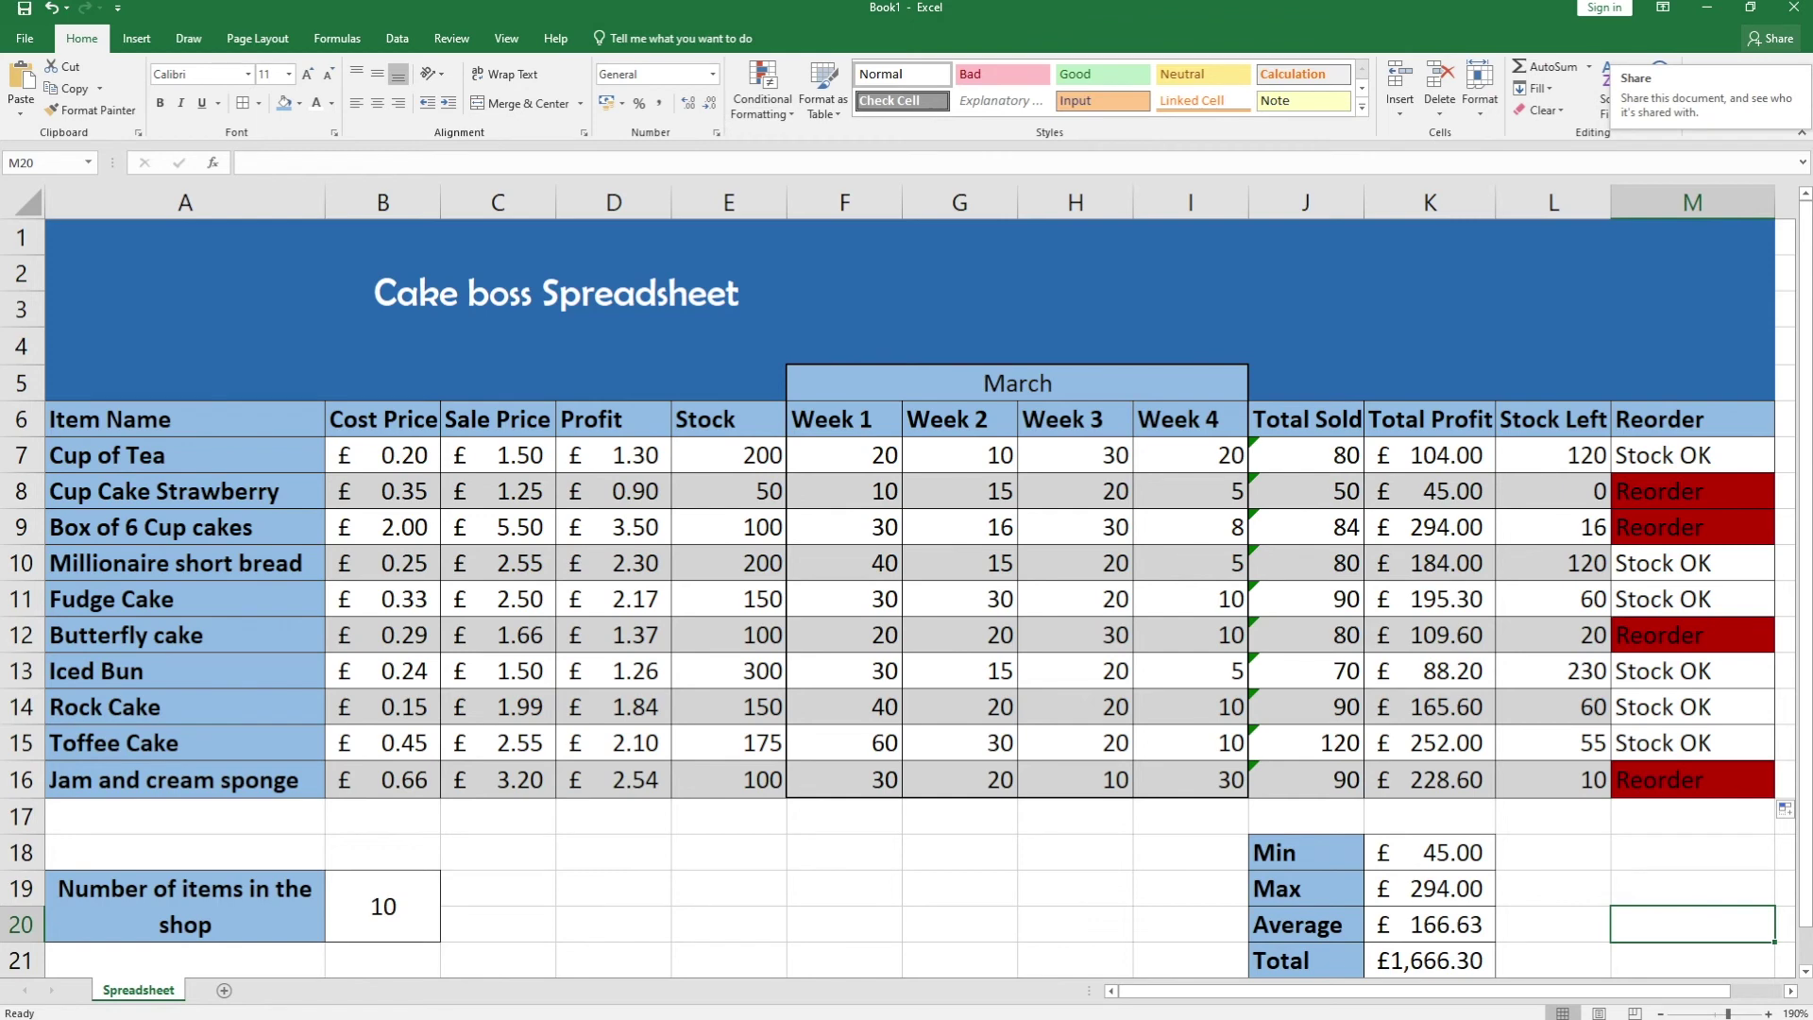
left_click(959, 742)
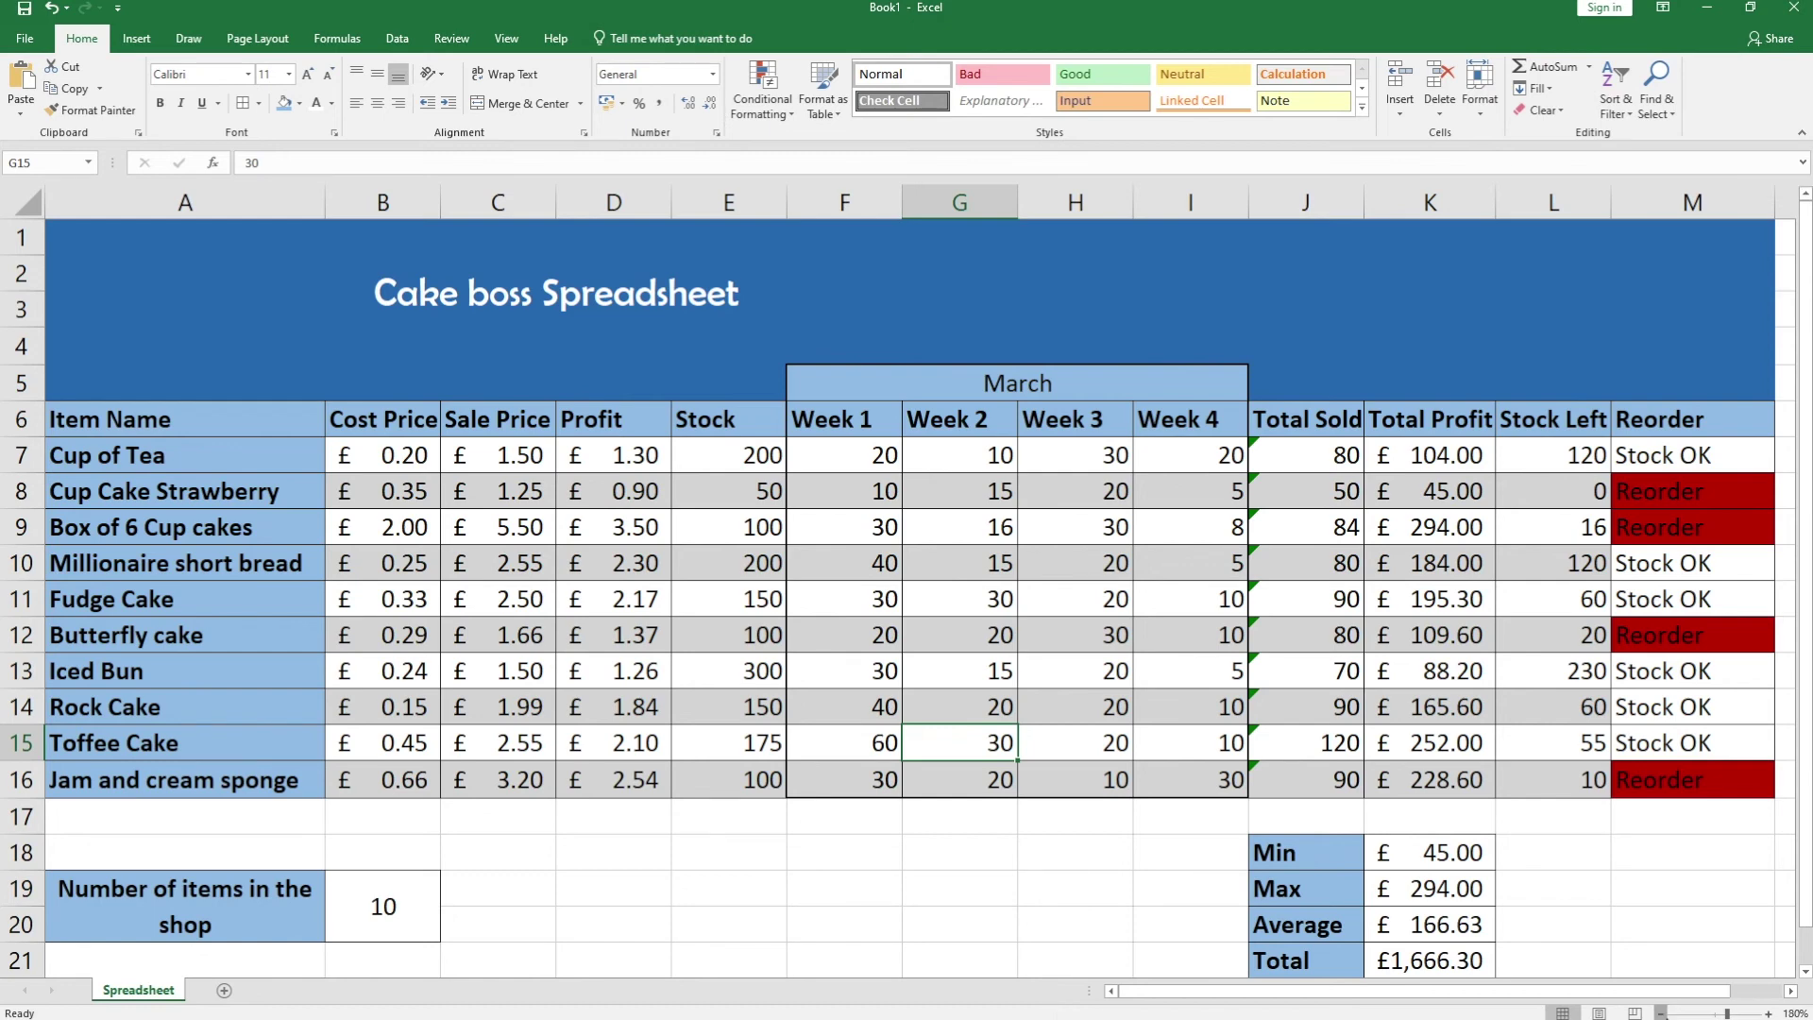
scroll(1416, 567, "down", 1)
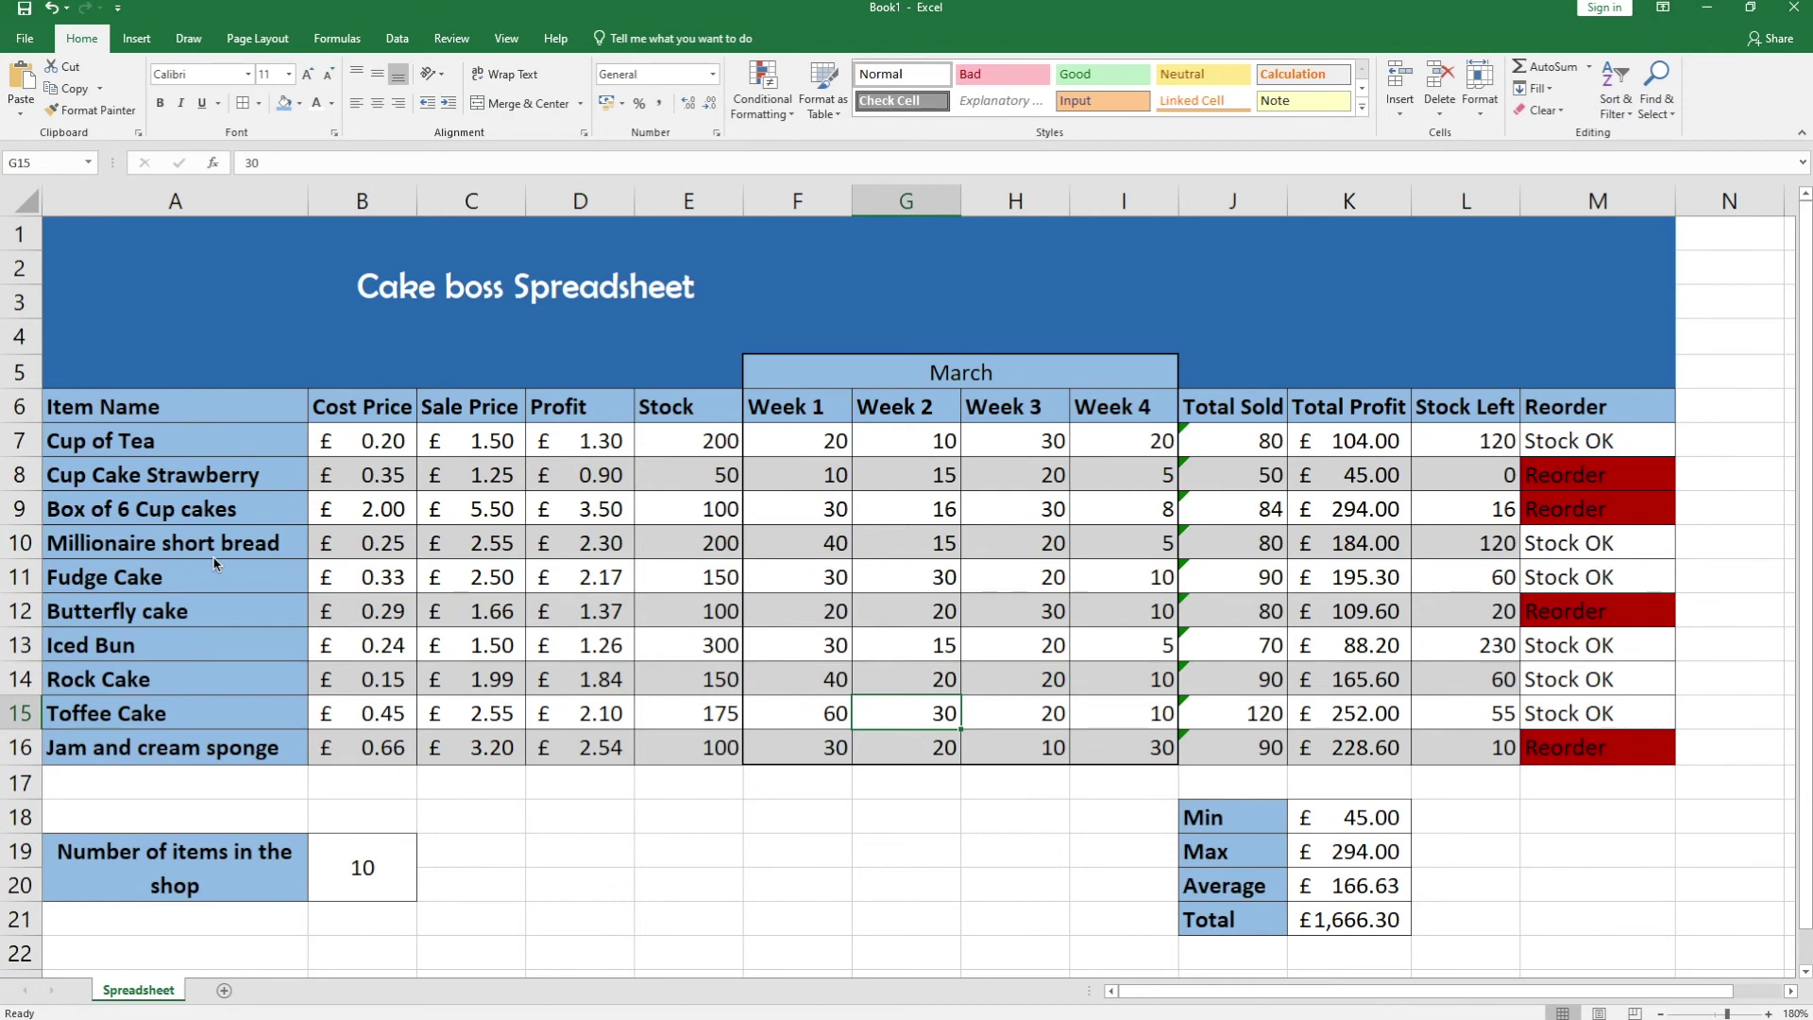
left_click(116, 406)
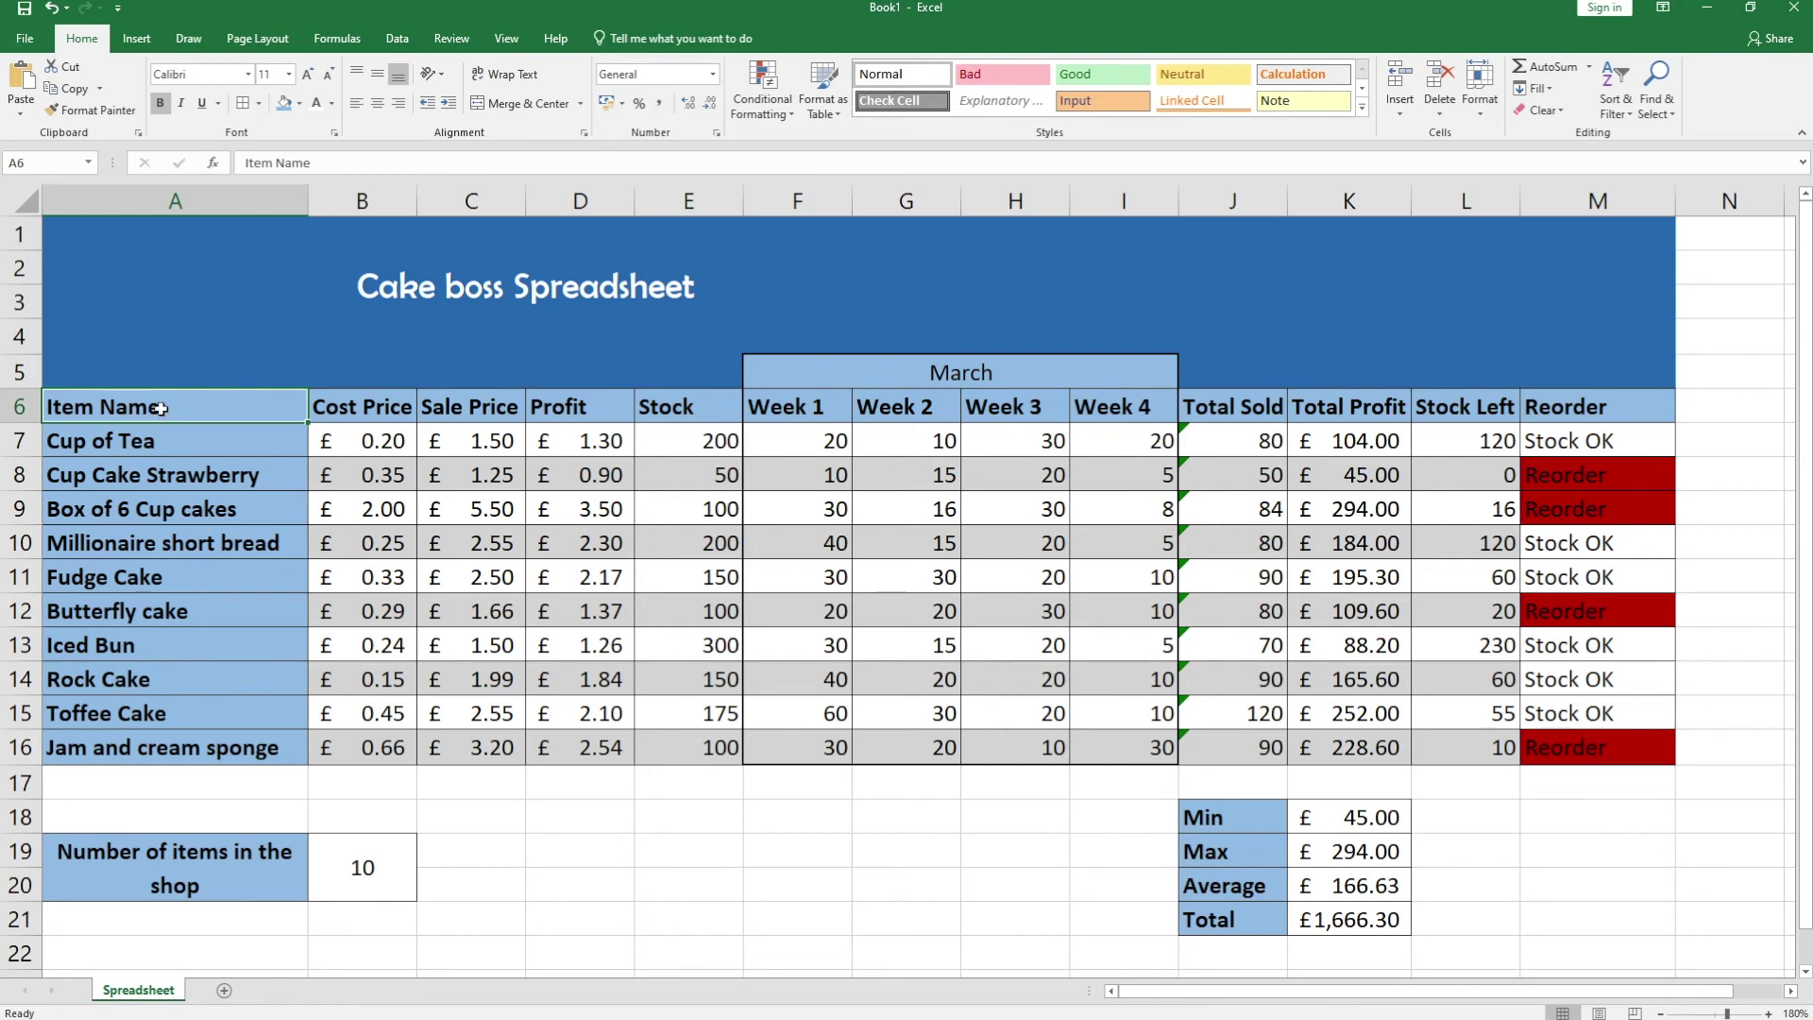
- Select item names A6:A16 together with Total Profit figures K6:K16
left_click_drag(159, 407, 158, 752)
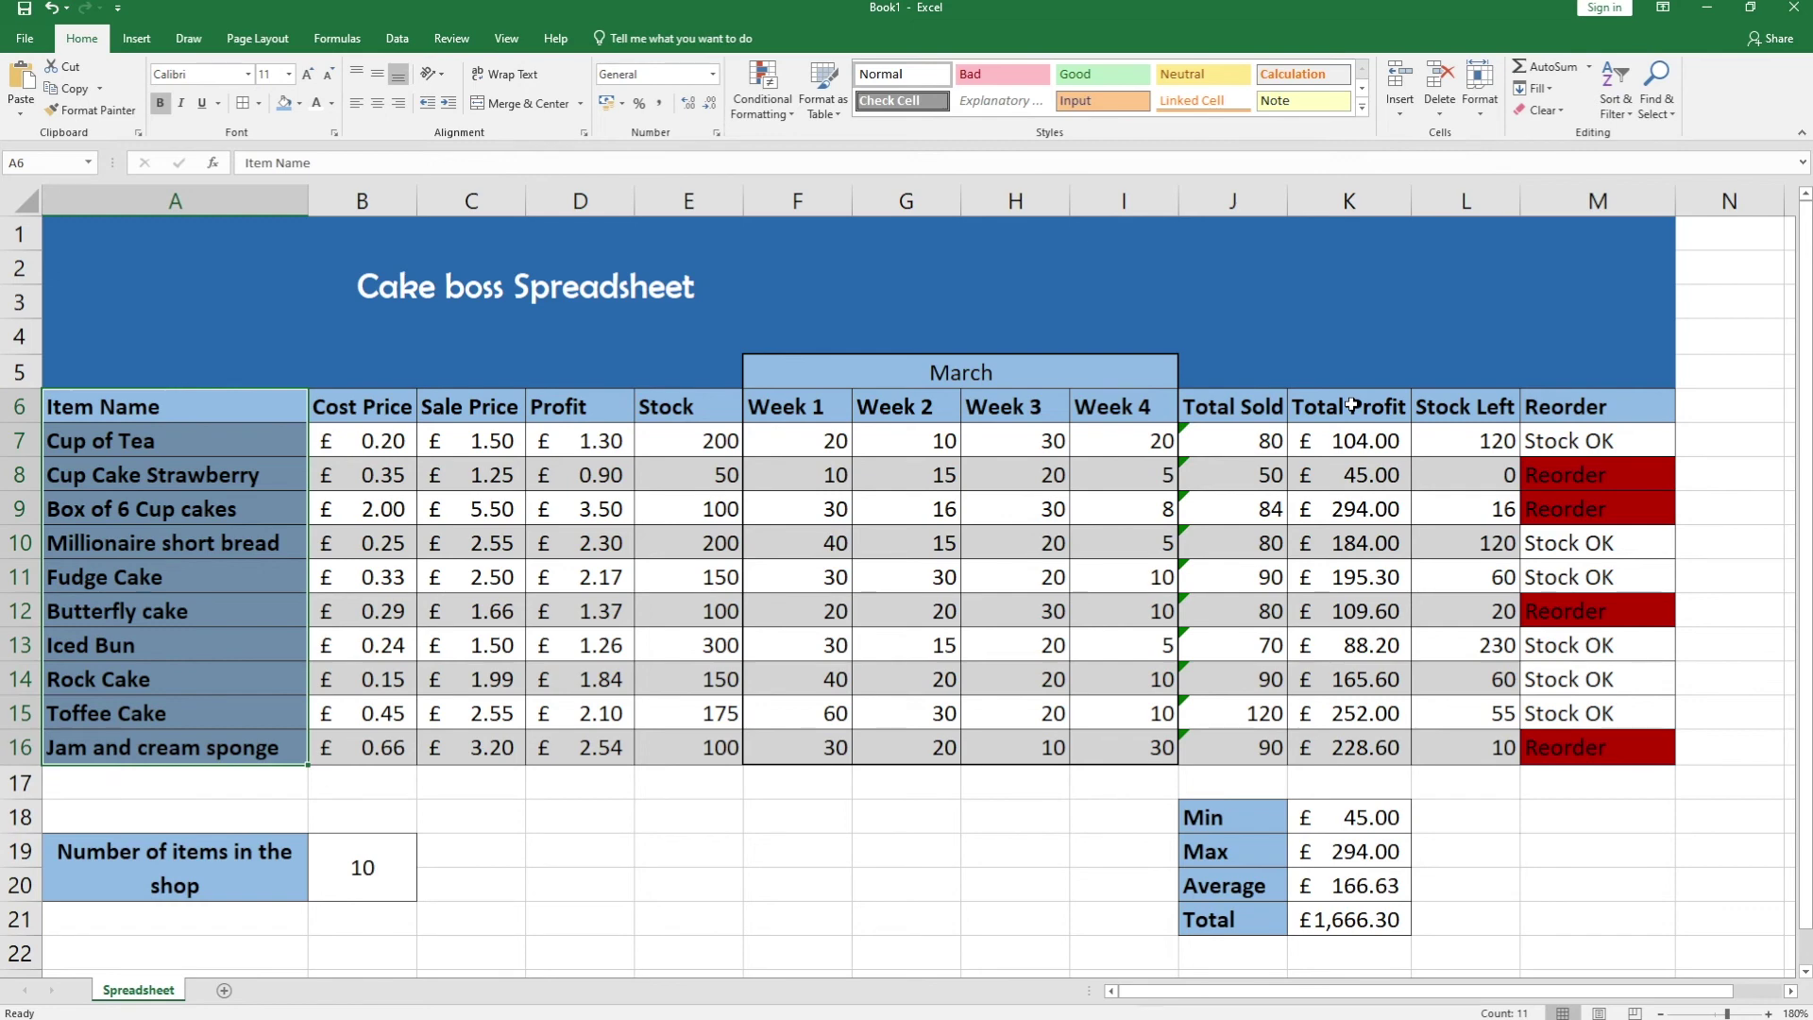
left_click_drag(1351, 404, 1345, 750)
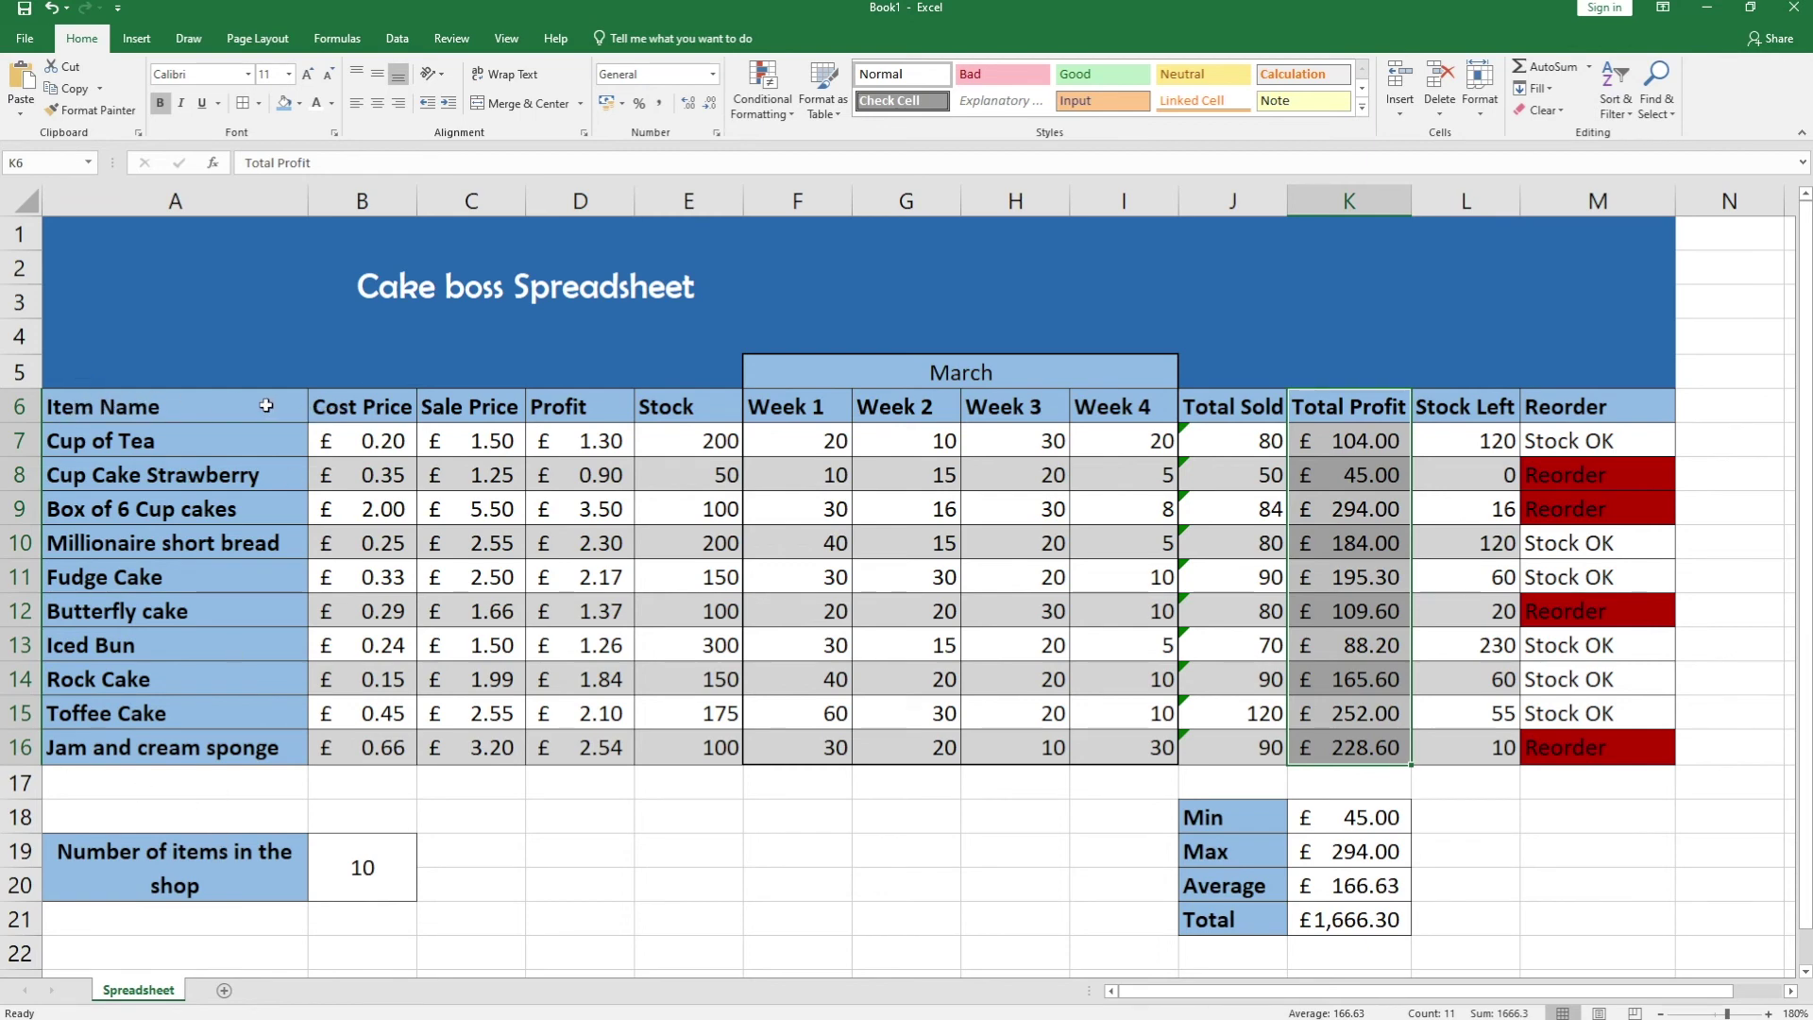
left_click_drag(173, 403, 199, 738)
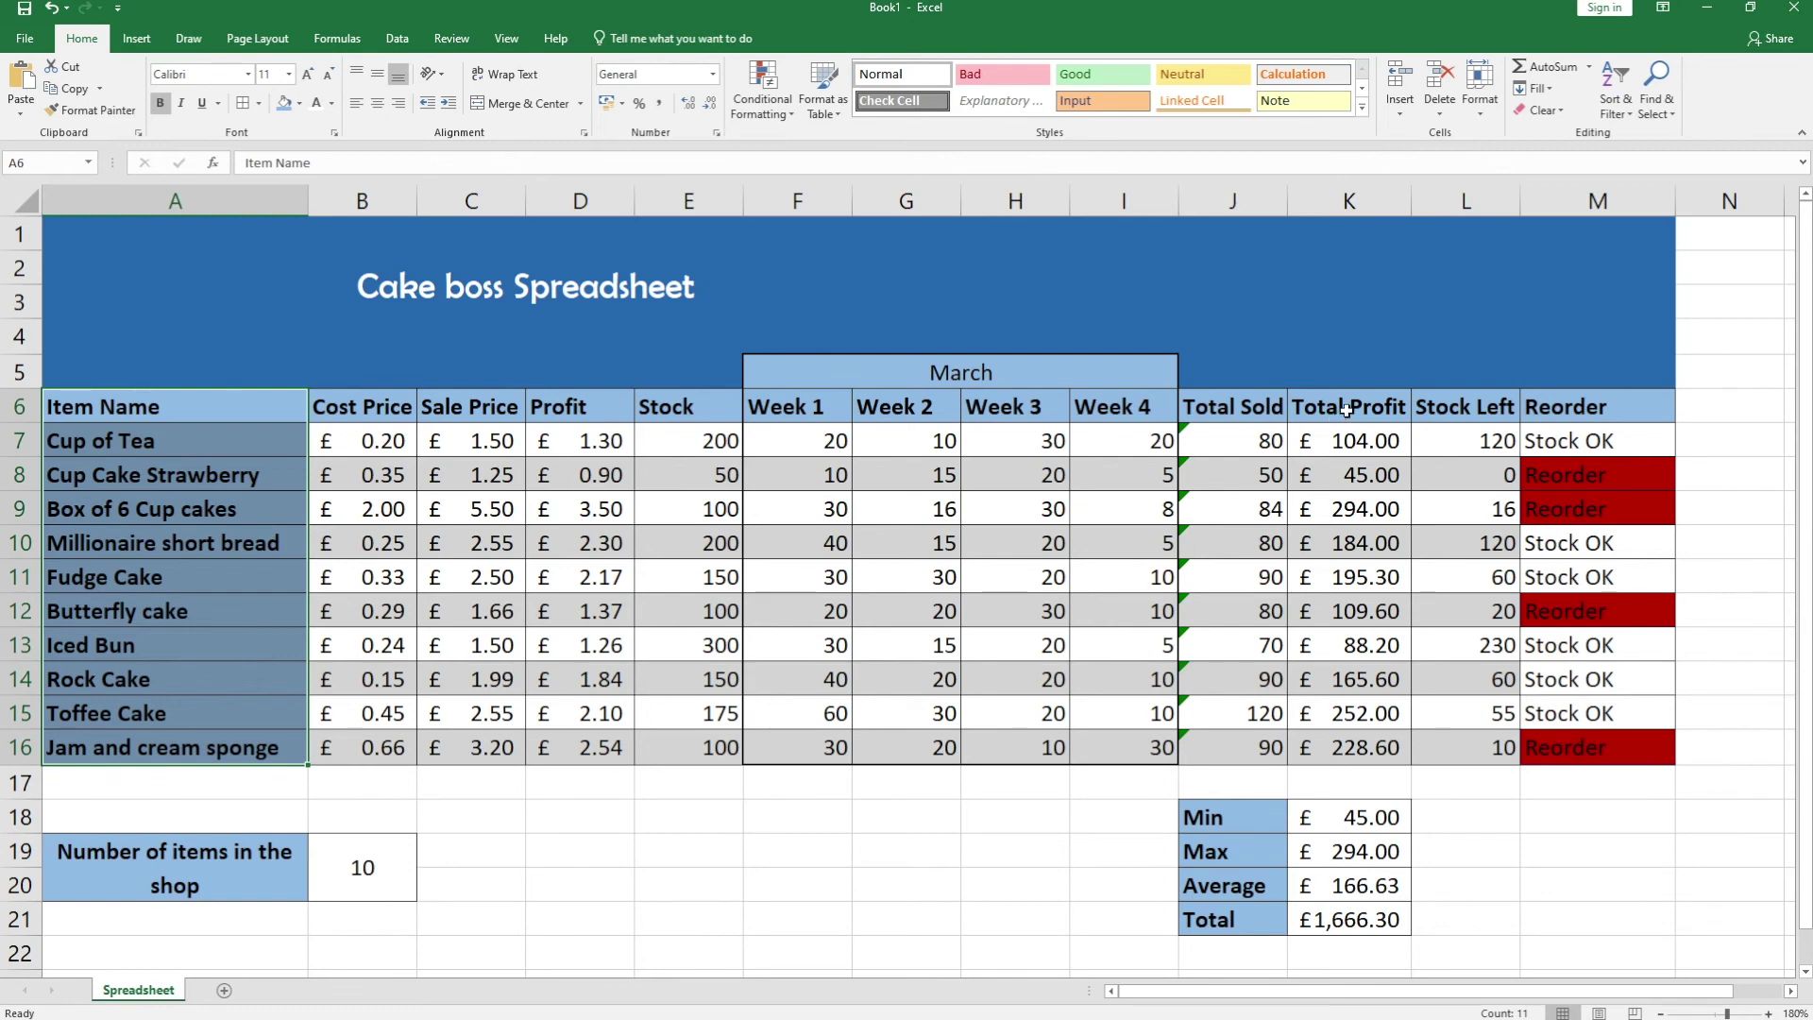
left_click_drag(1346, 411, 1334, 746)
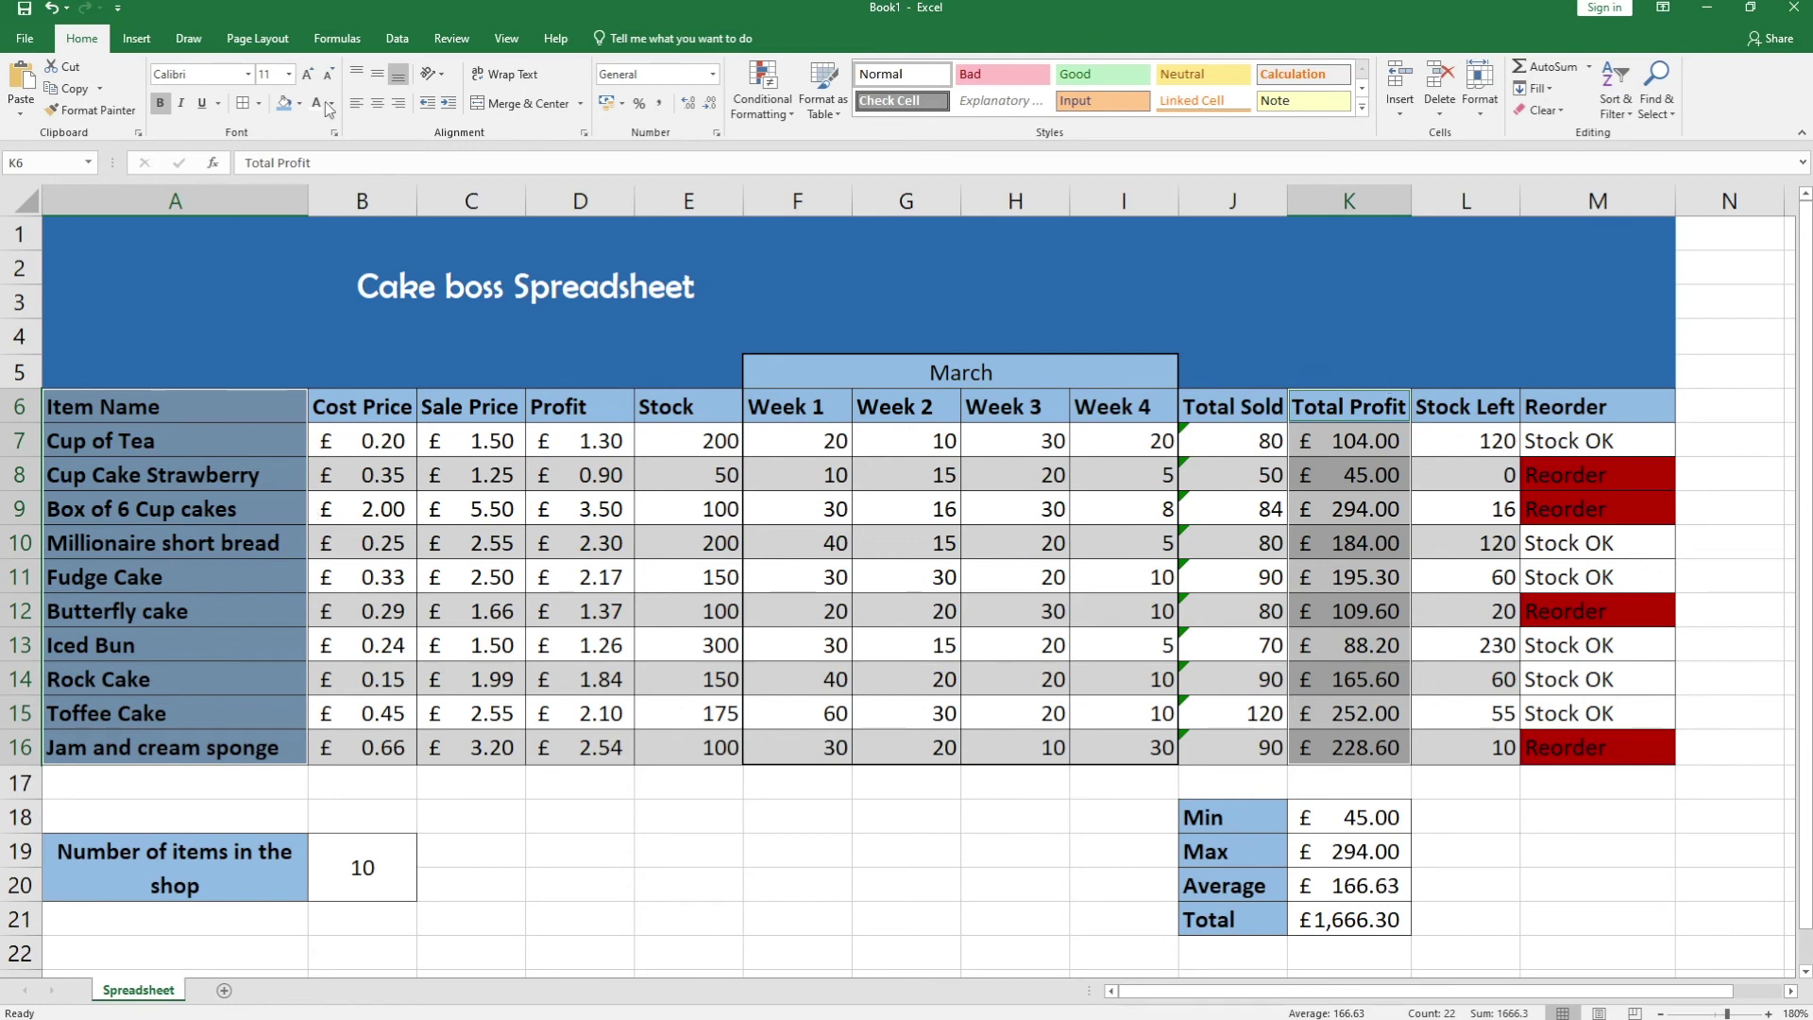
left_click(136, 39)
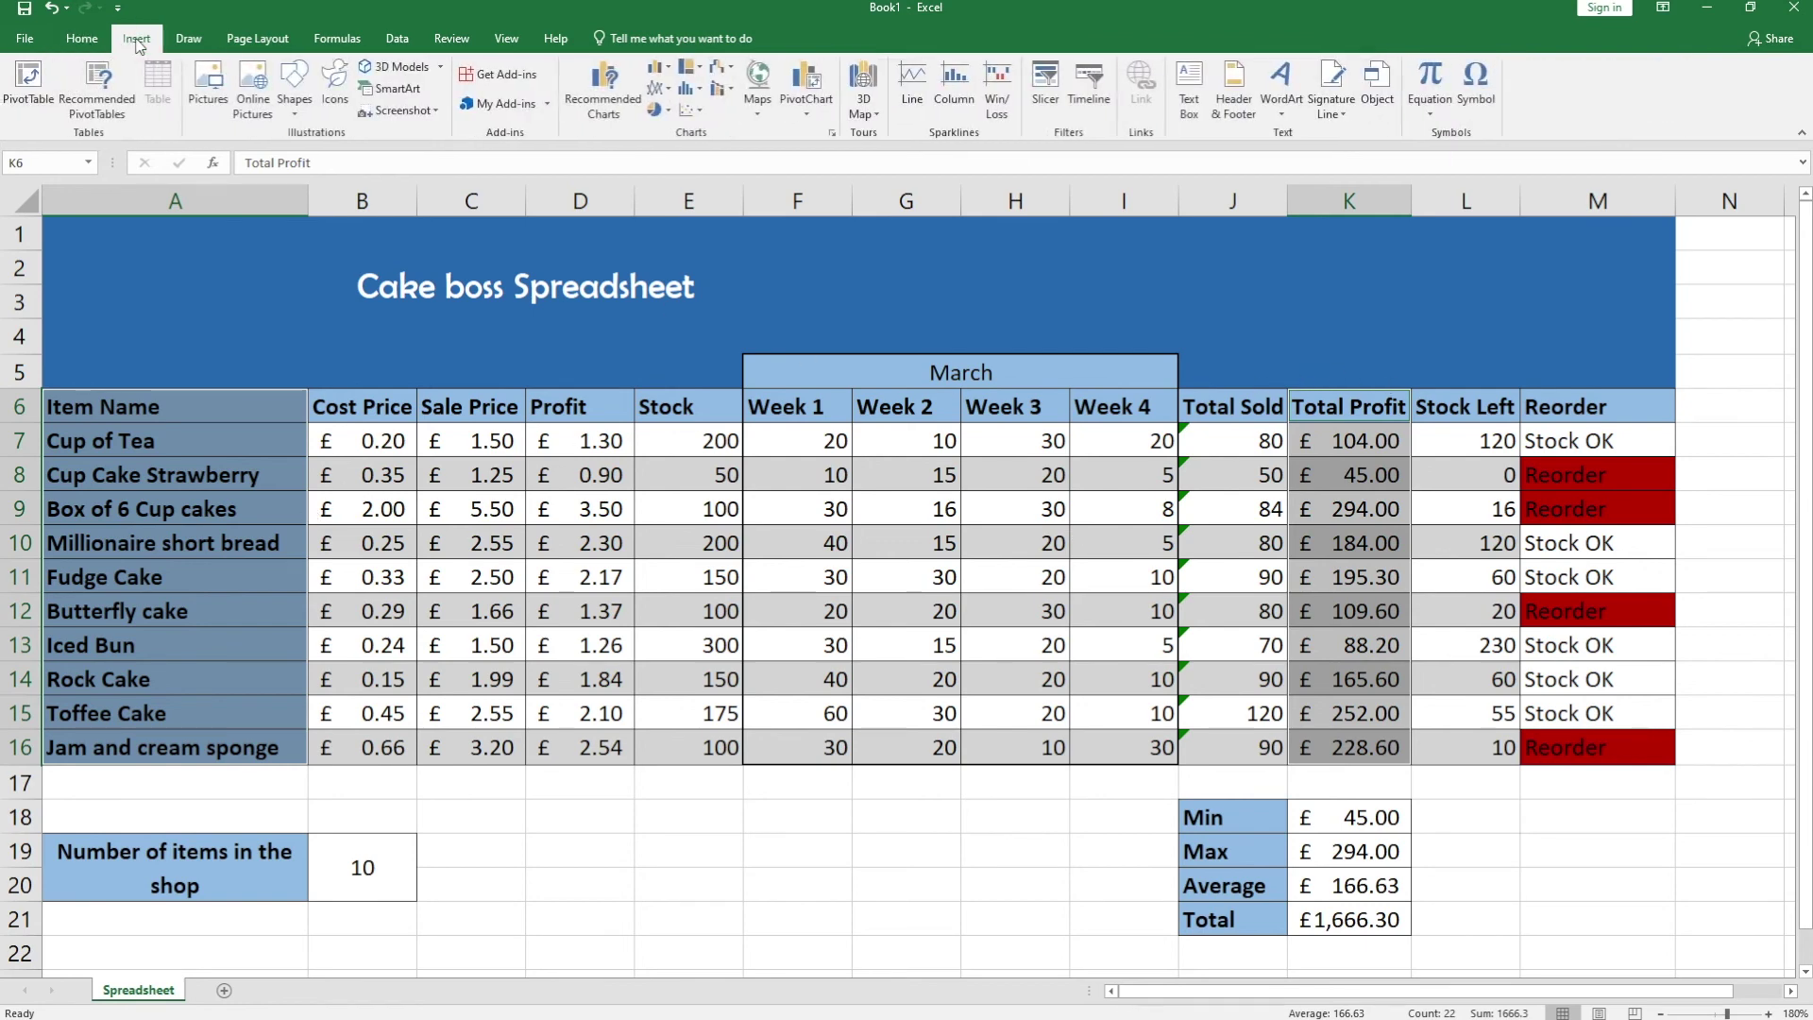
- Insert a Clustered Bar chart of Total Profit per cake item from Recommended Charts
left_click(609, 113)
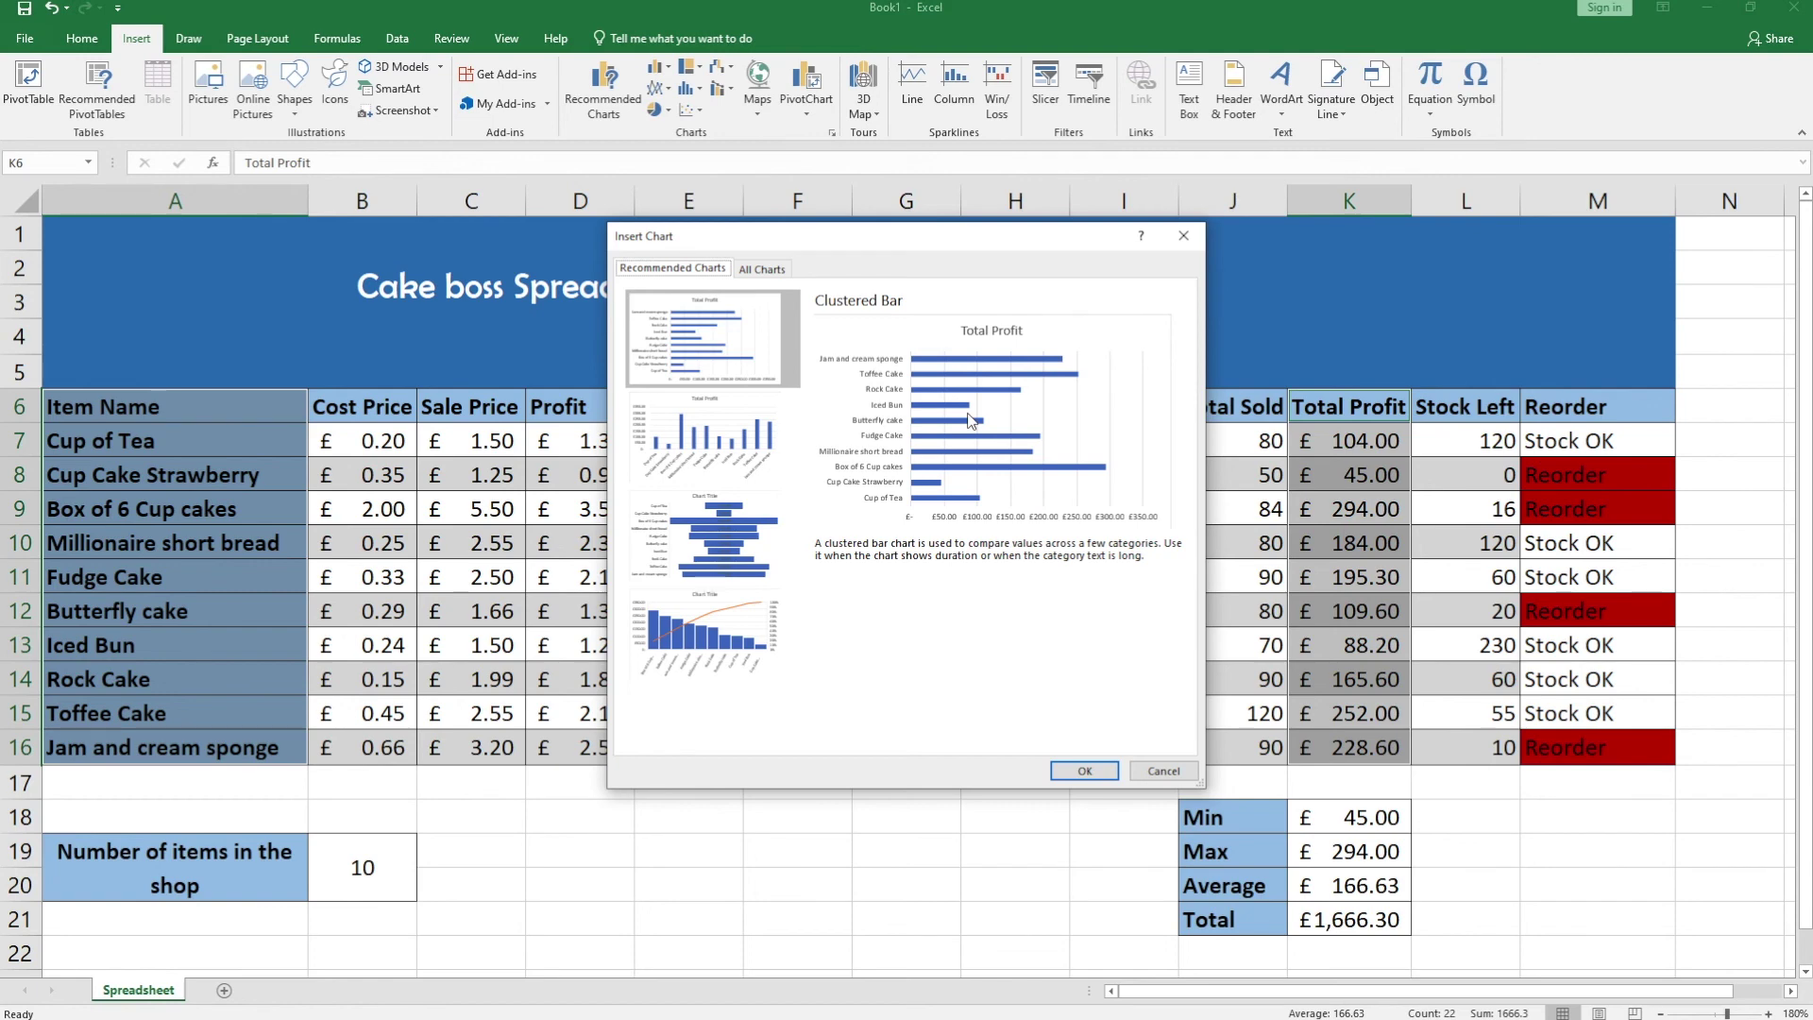
left_click(709, 430)
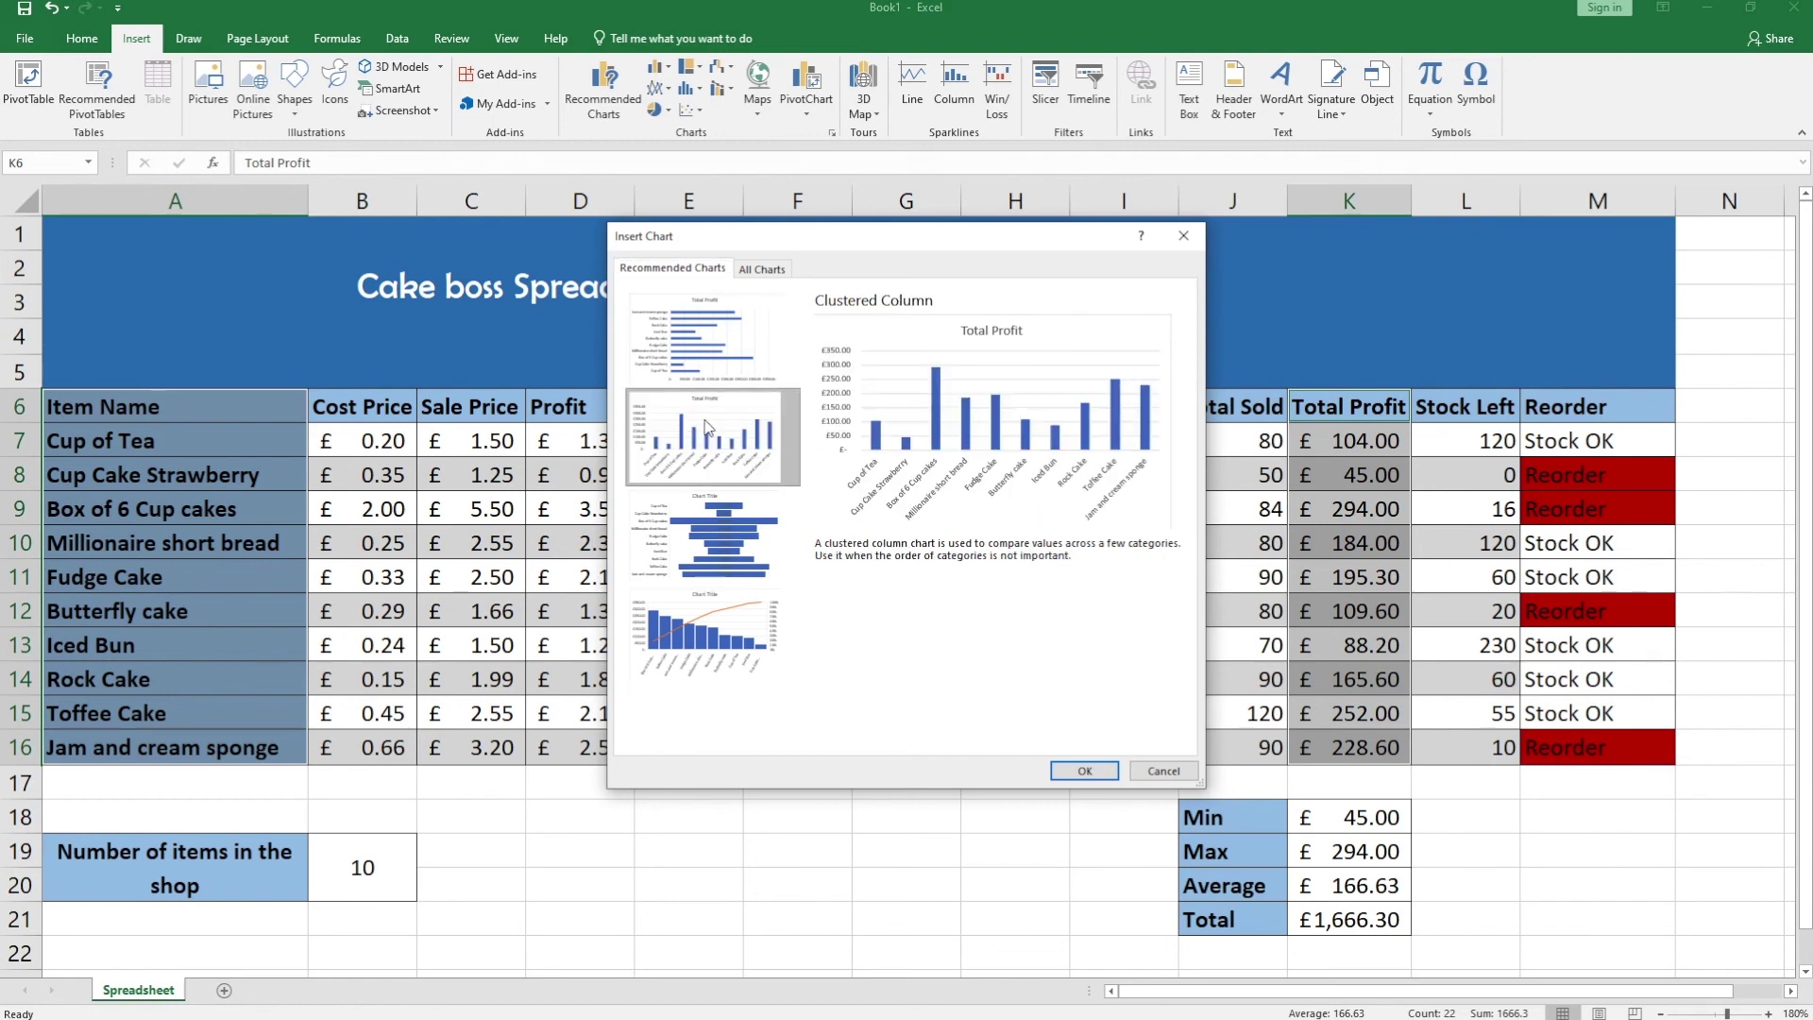
left_click(702, 357)
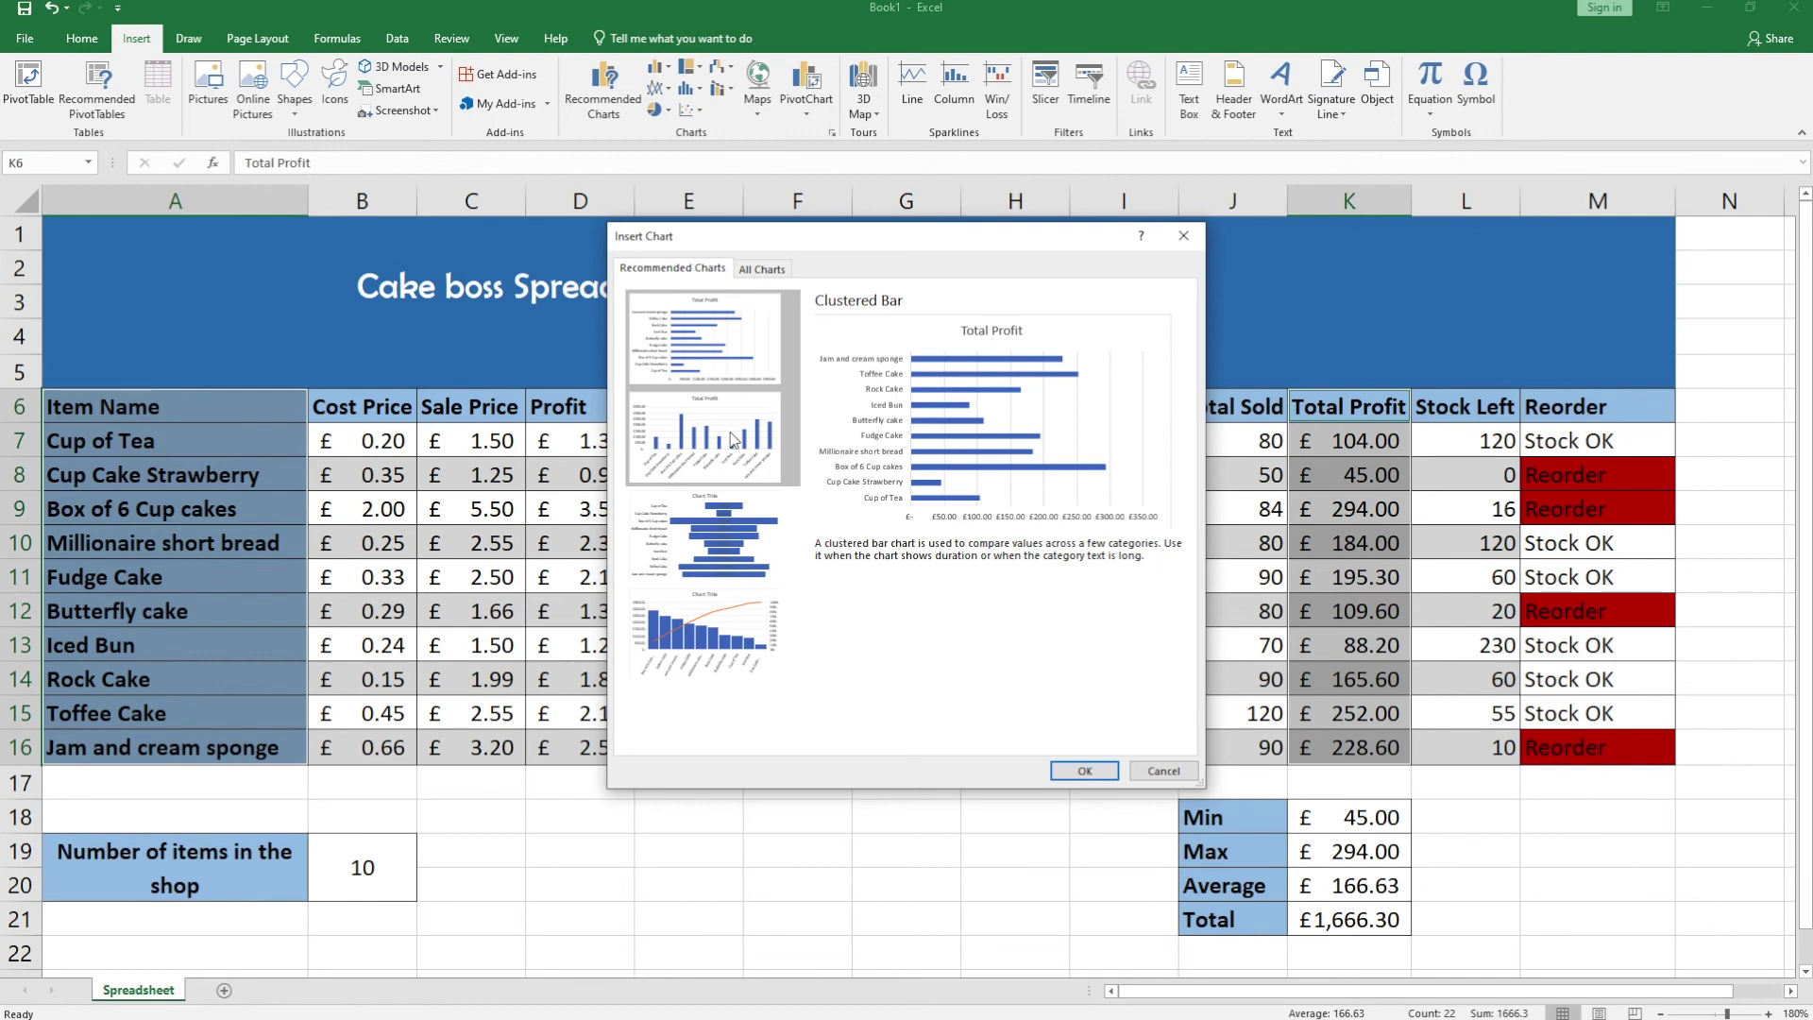
left_click(759, 271)
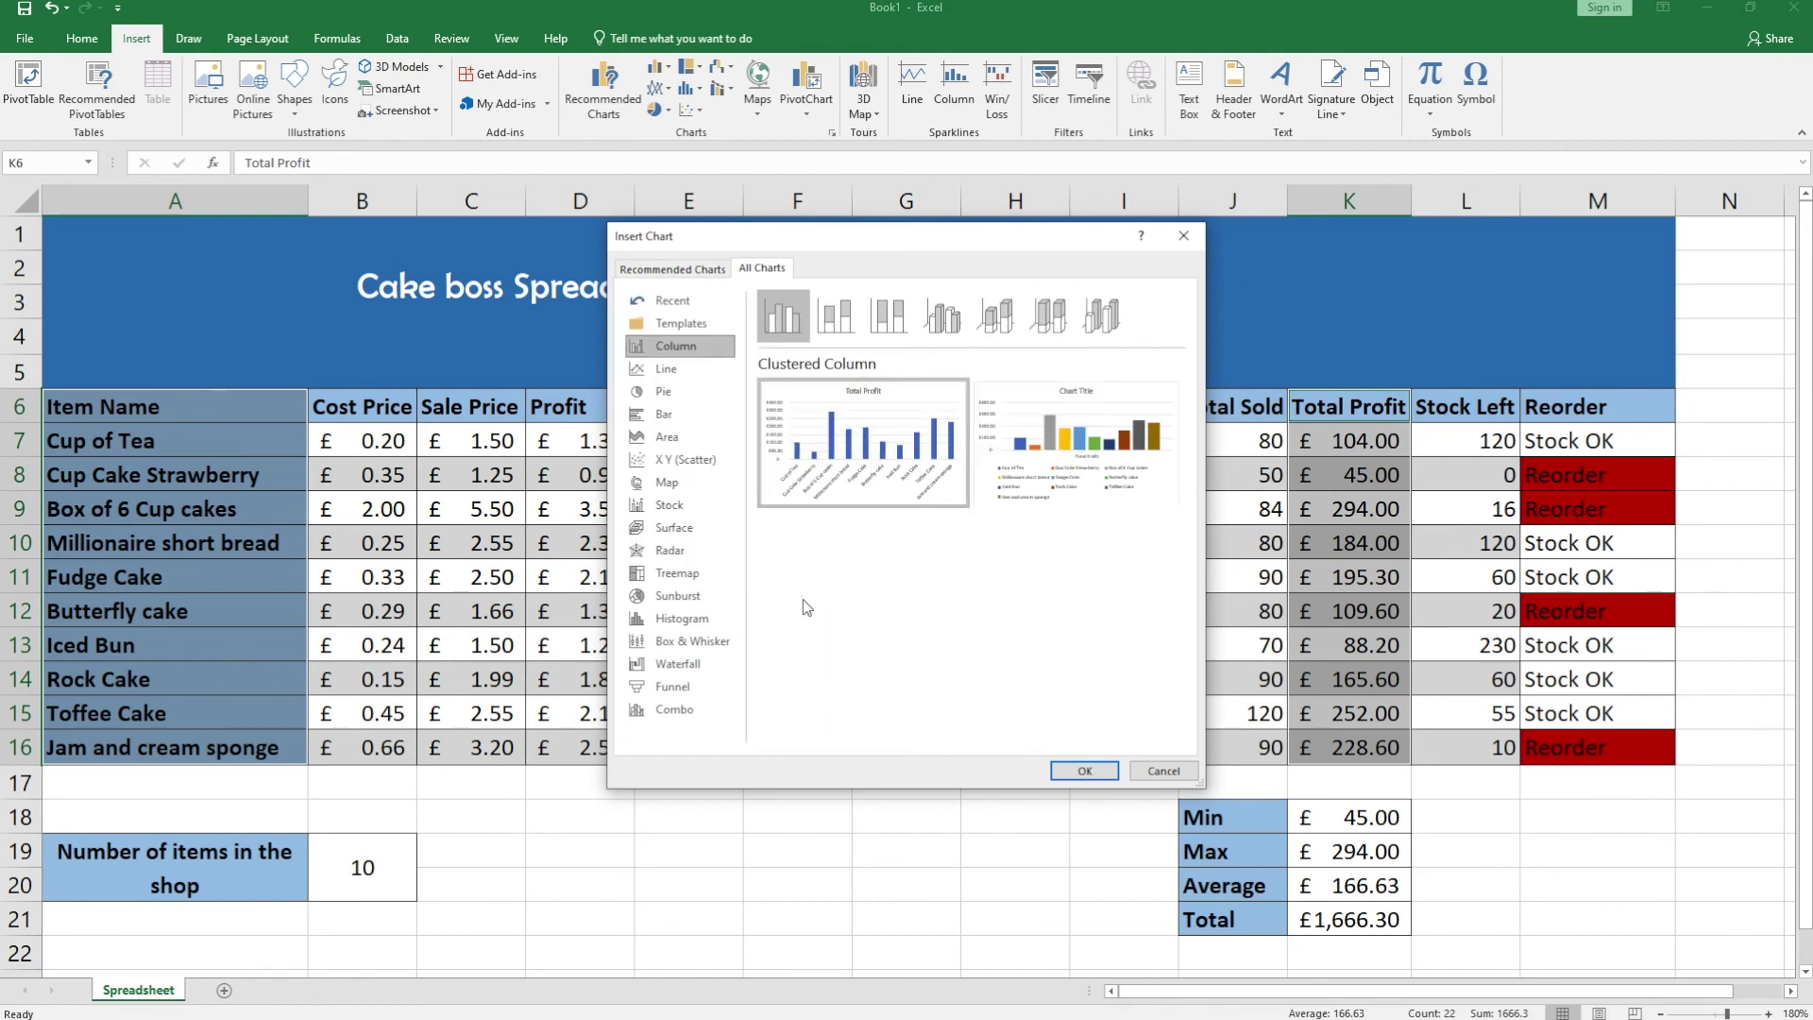
left_click(666, 268)
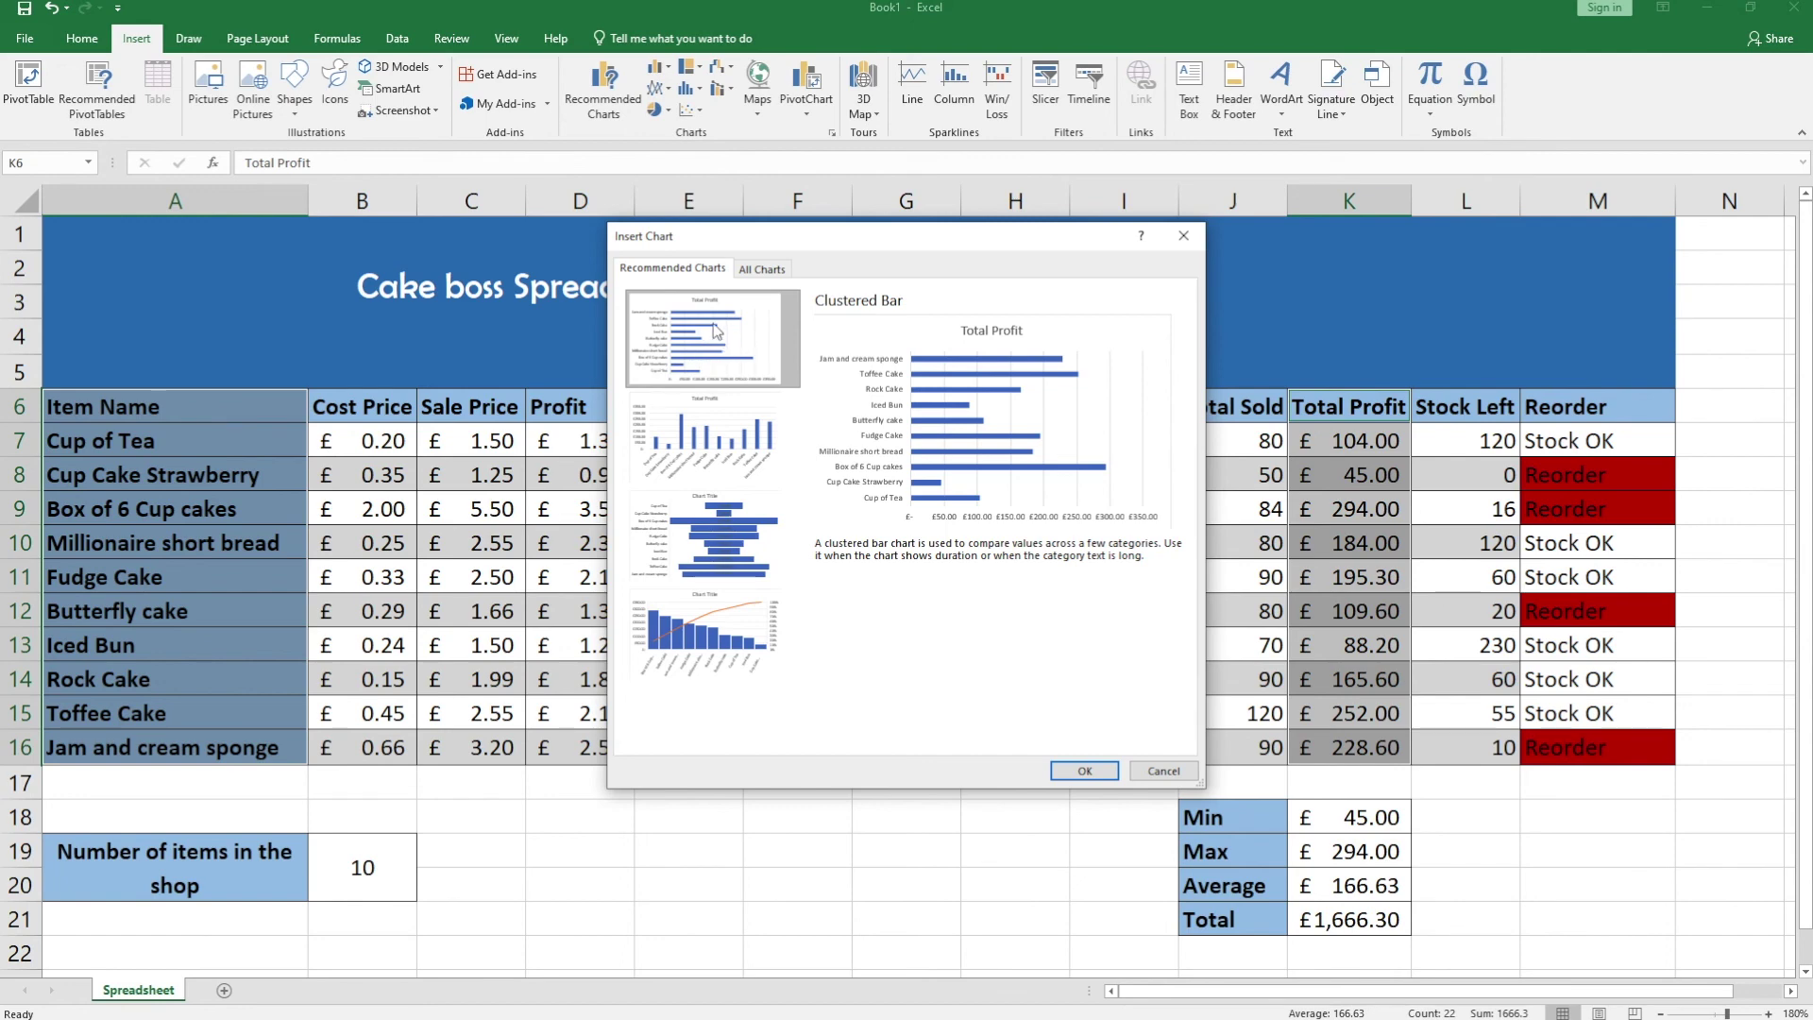
left_click(1084, 771)
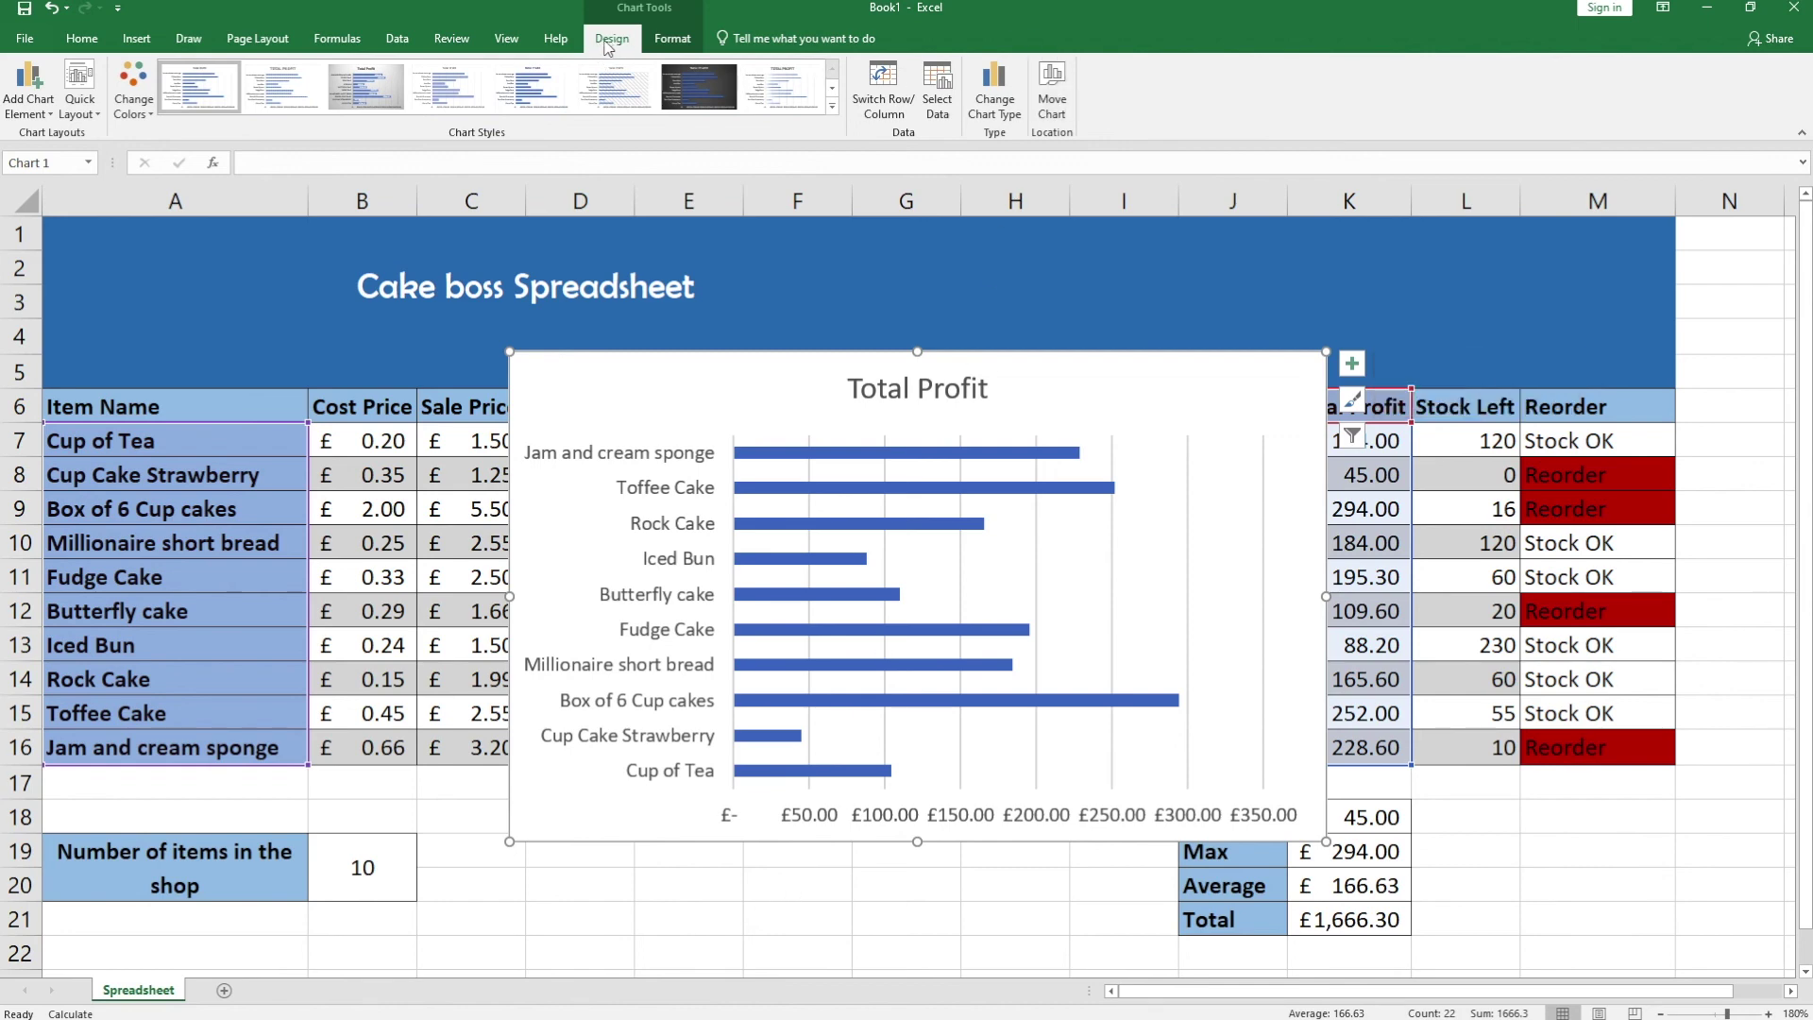
- Move the chart to a new sheet named 'Graph', check the Spreadsheet sheet, then return
left_click(1060, 108)
left_click(793, 435)
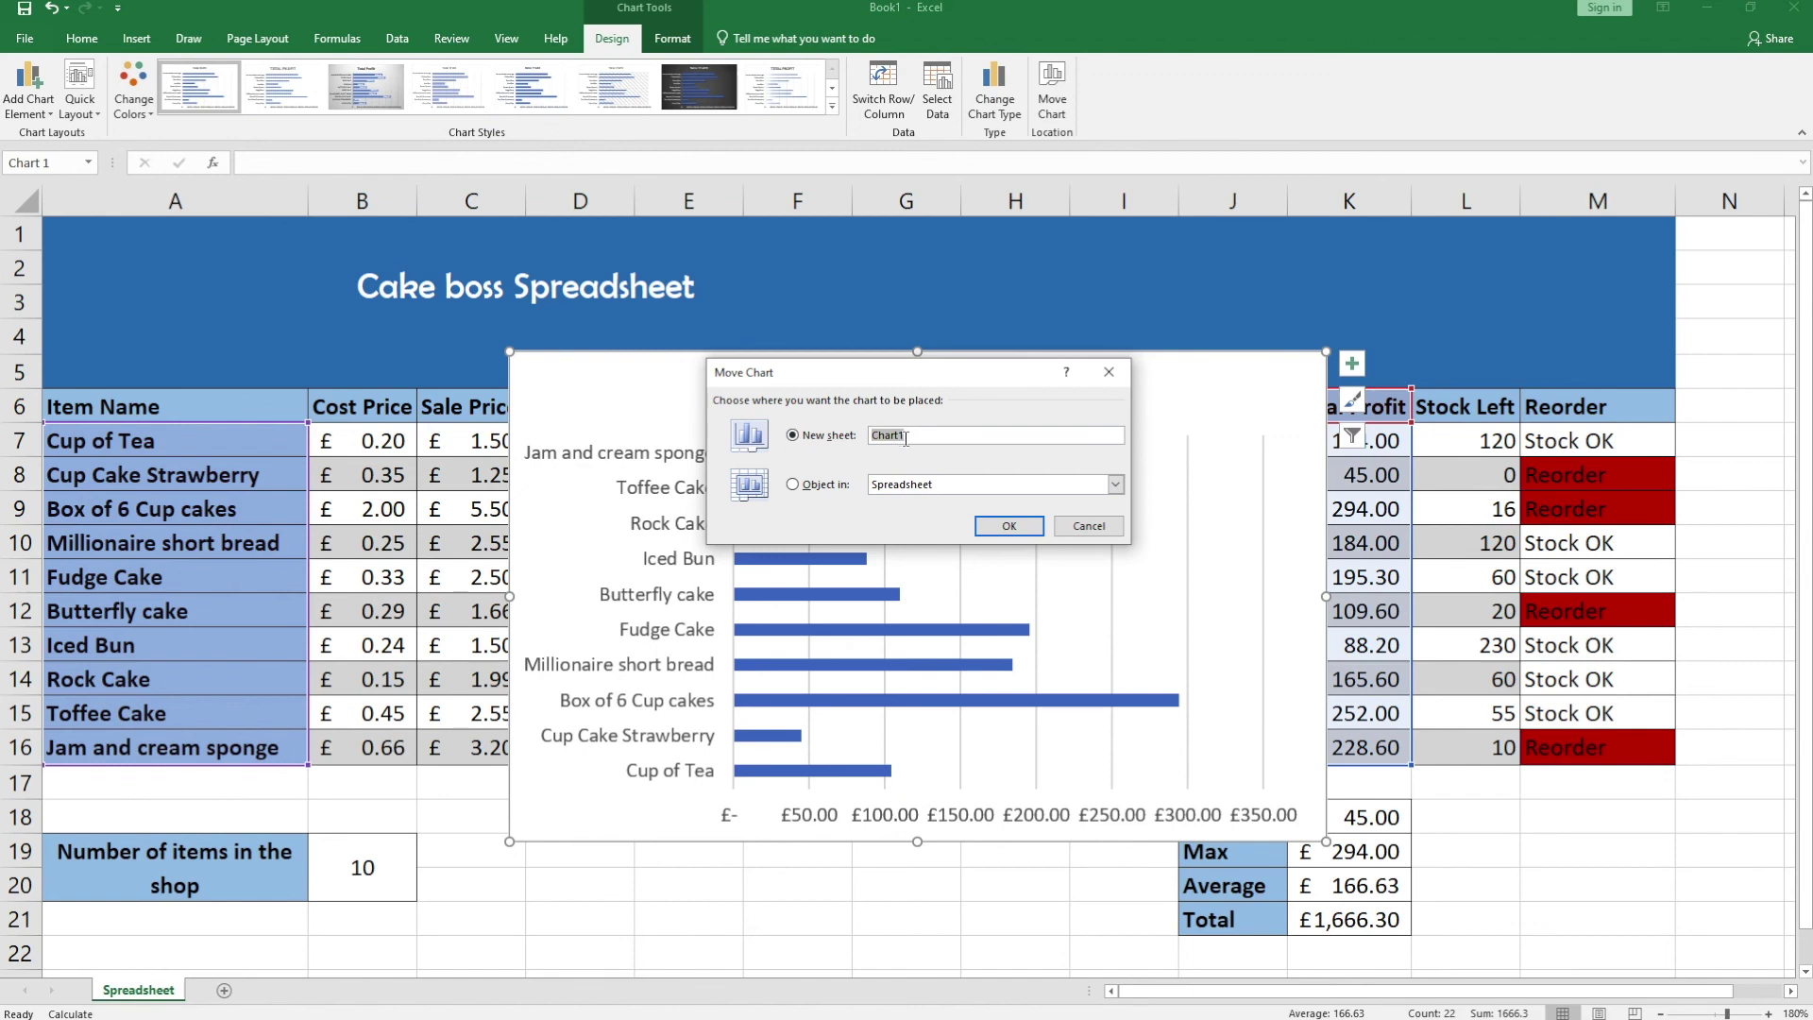
type("Graph")
left_click(1028, 526)
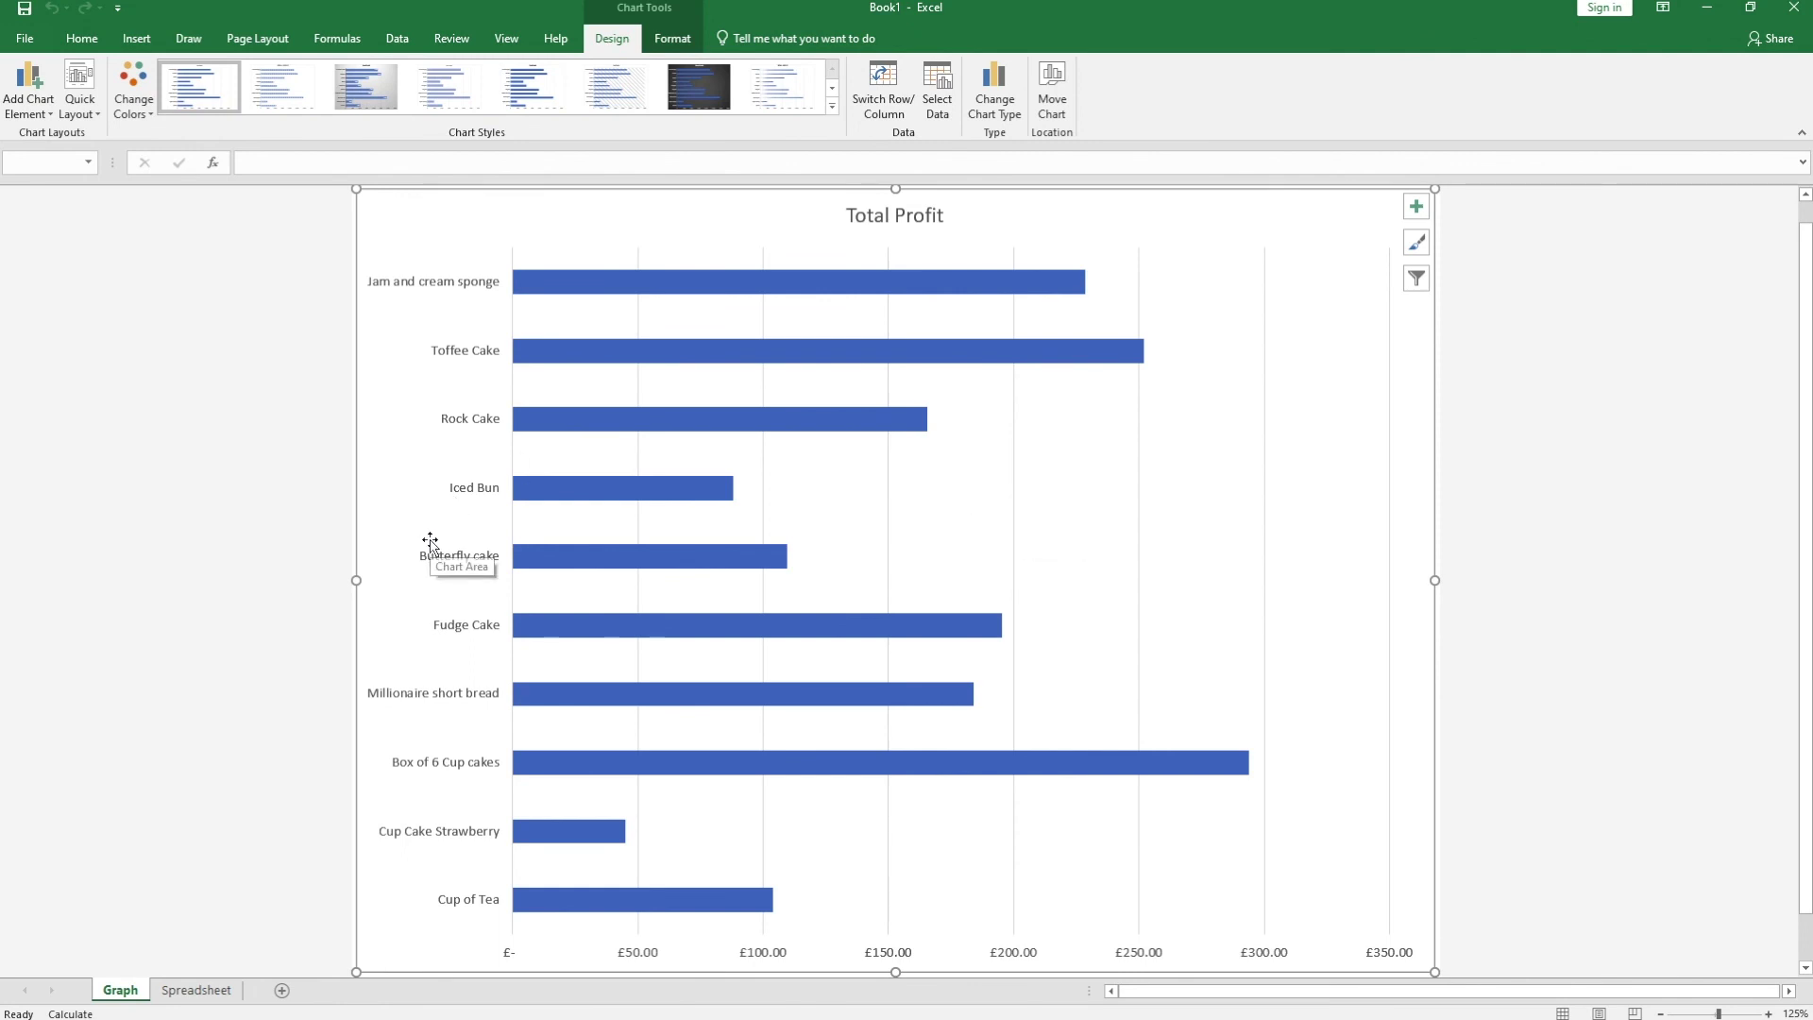
left_click(195, 989)
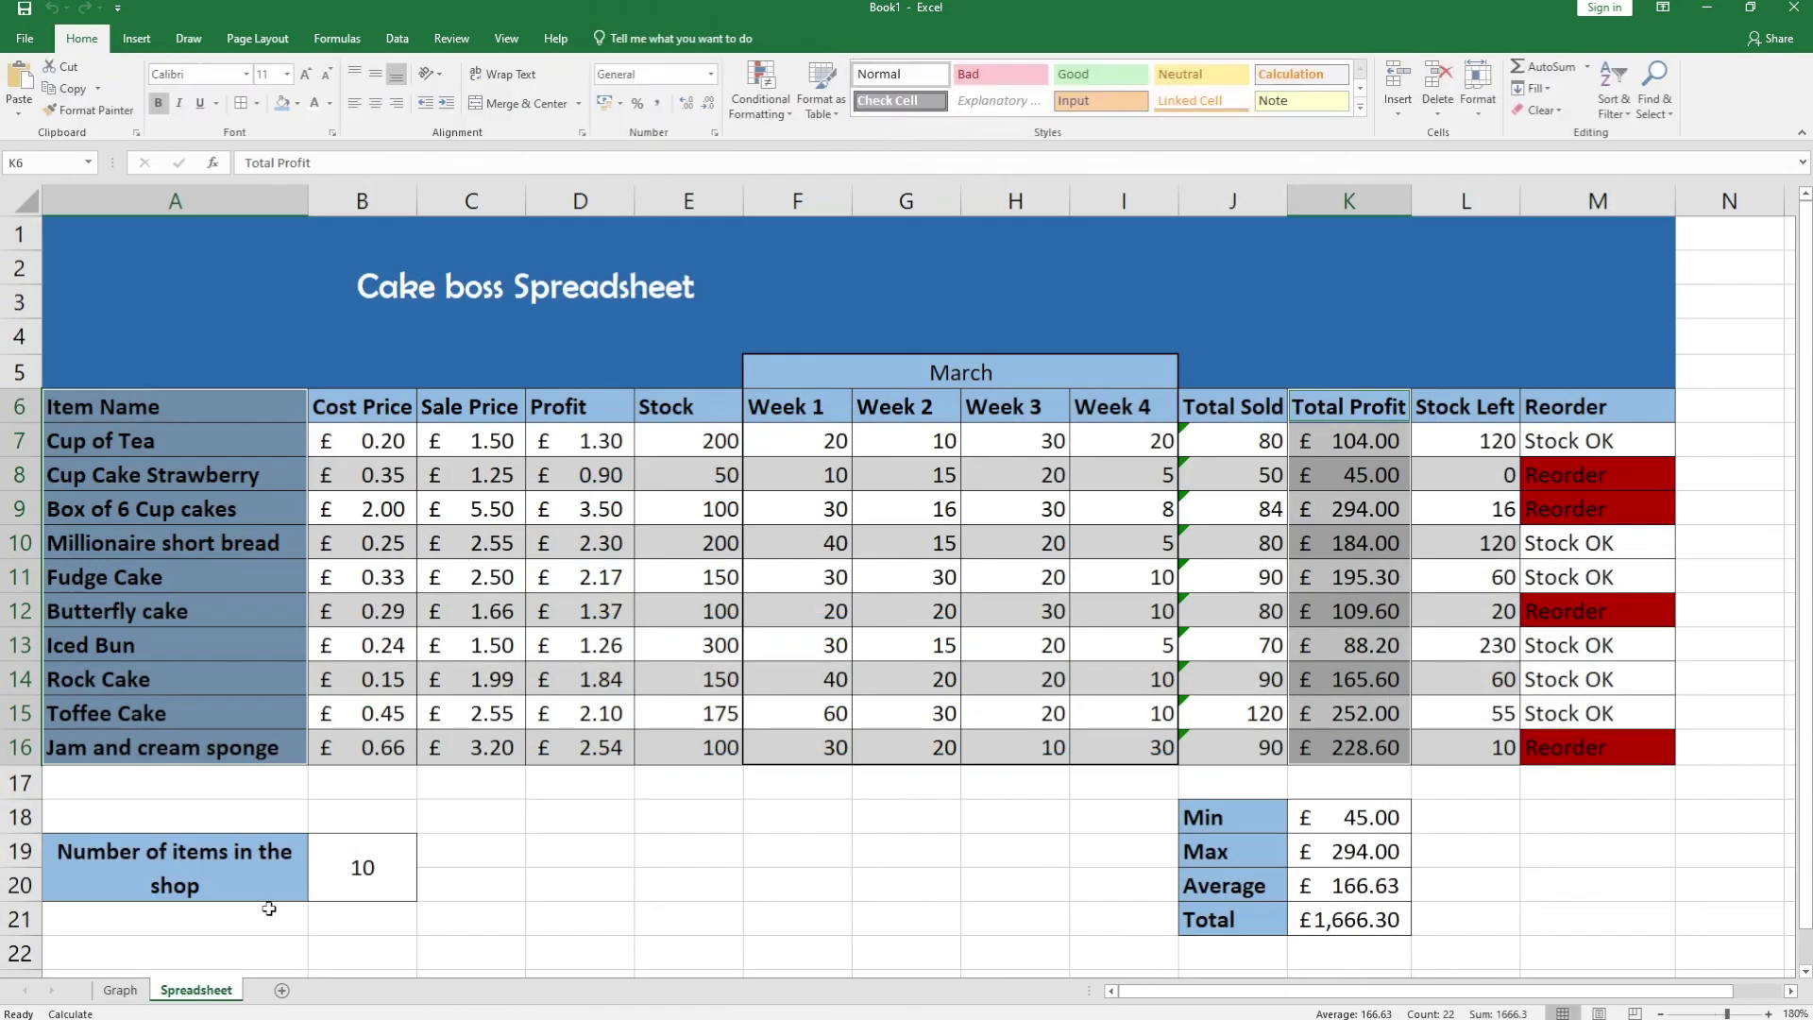
left_click(120, 990)
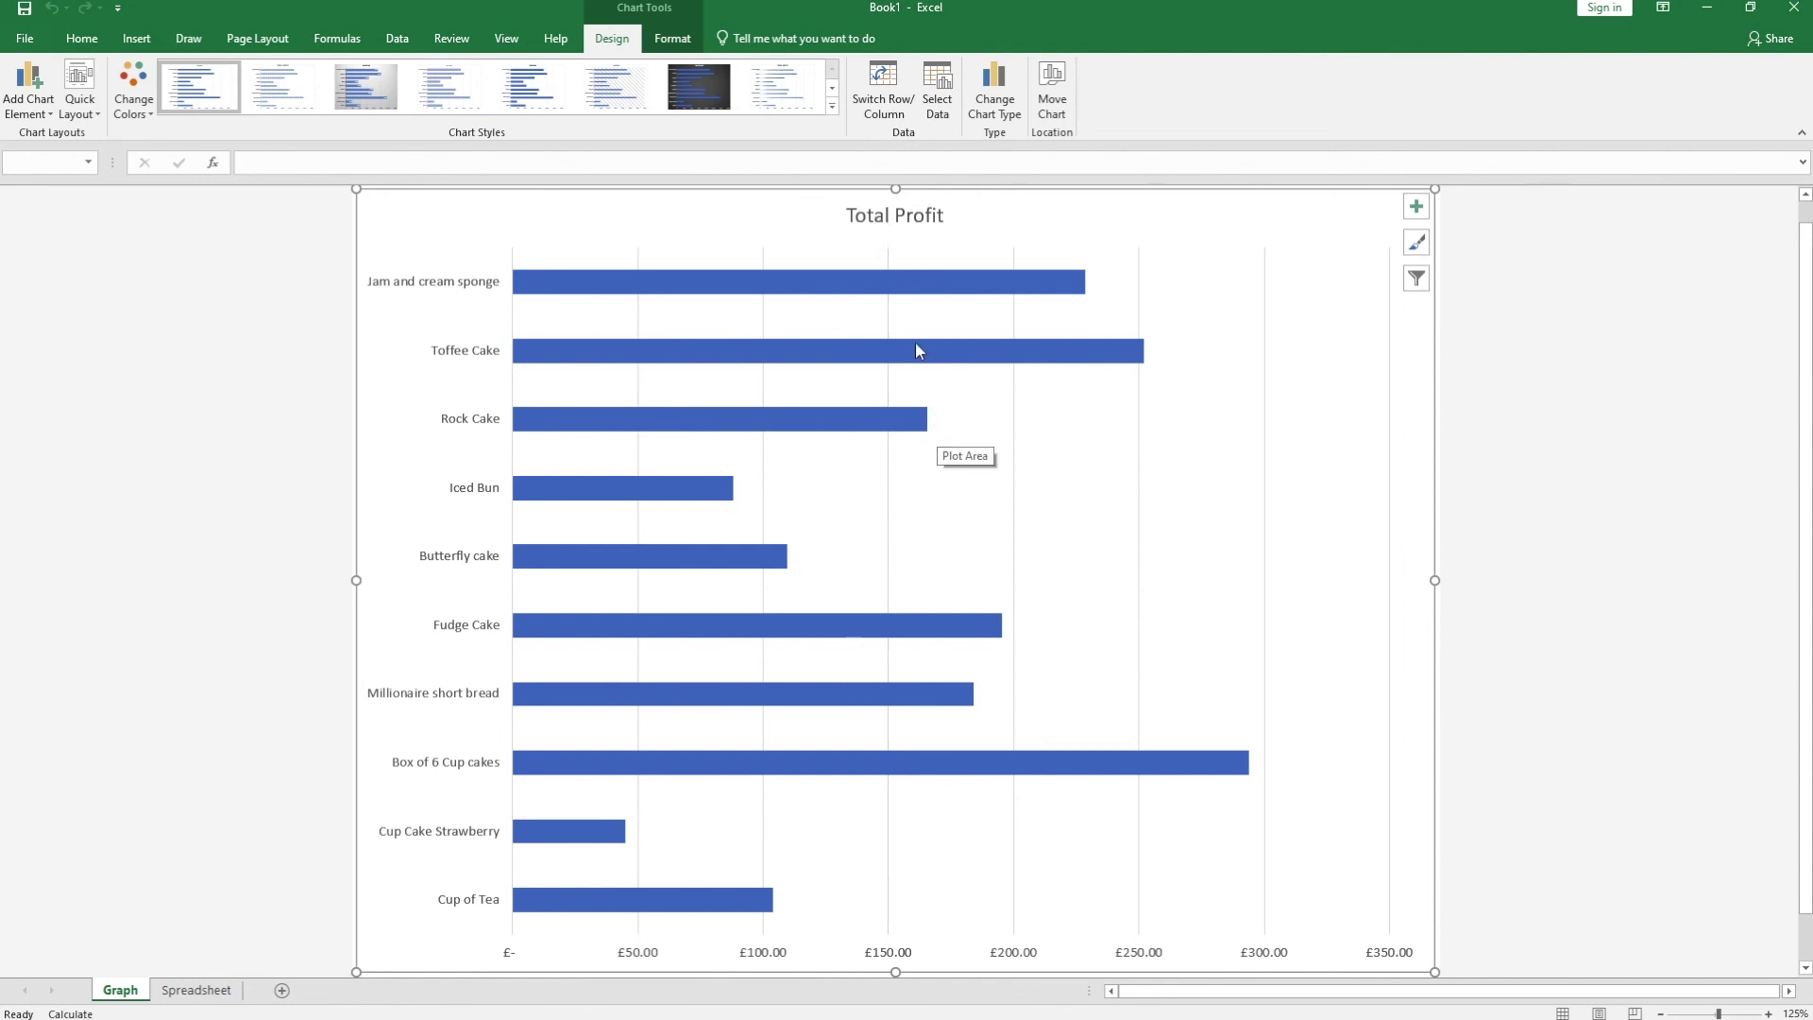
- Retype the chart title as 'A graph to show the total profit'
left_click(880, 220)
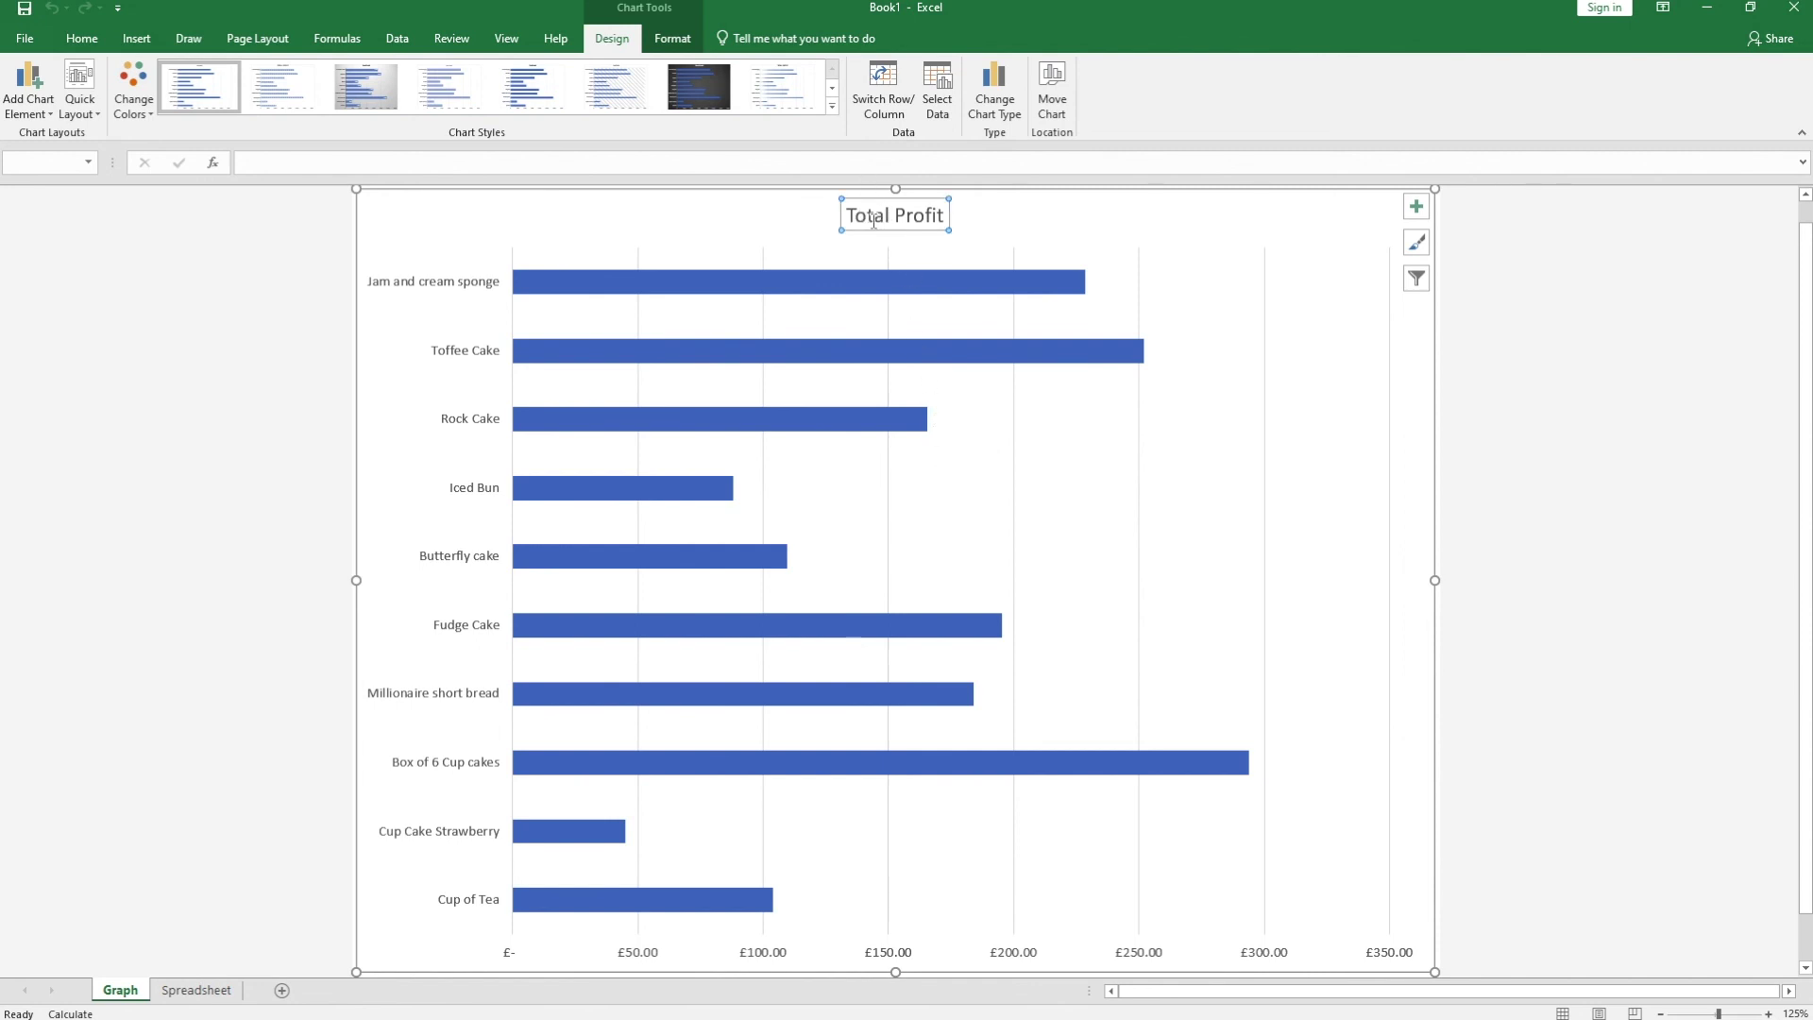
double_click(885, 222)
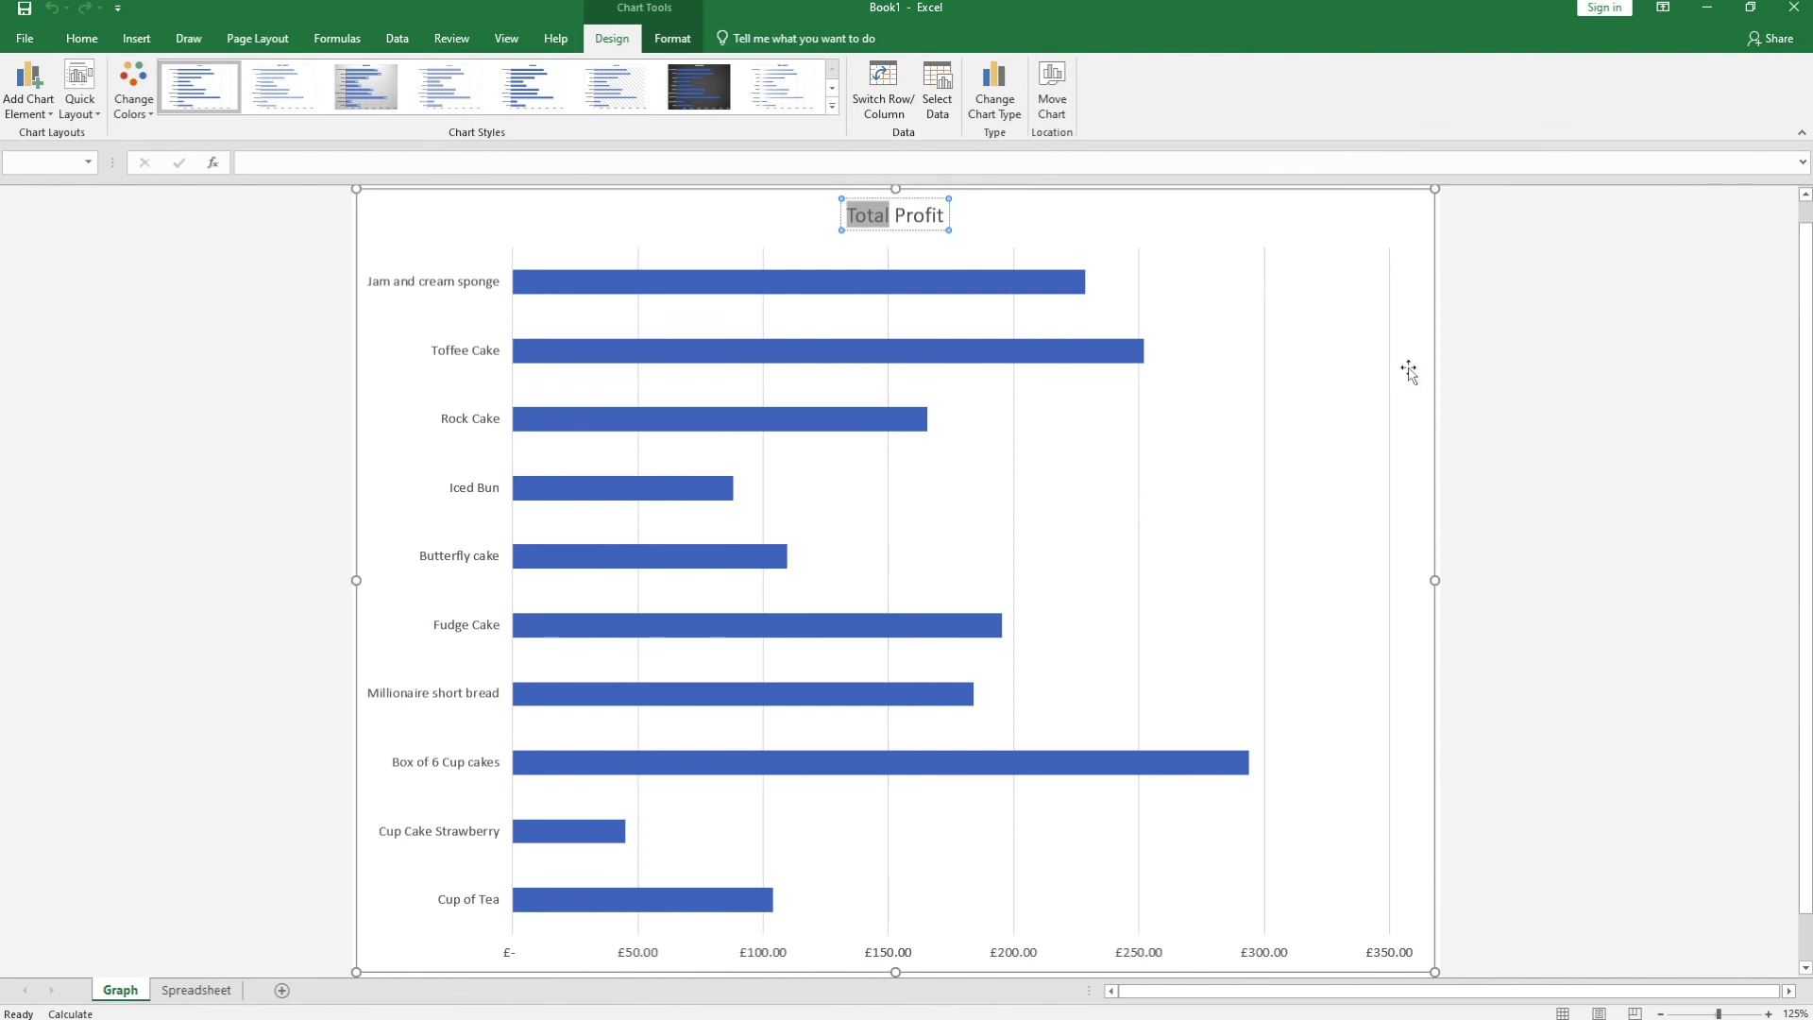
type("A gr")
type("aph to show the ")
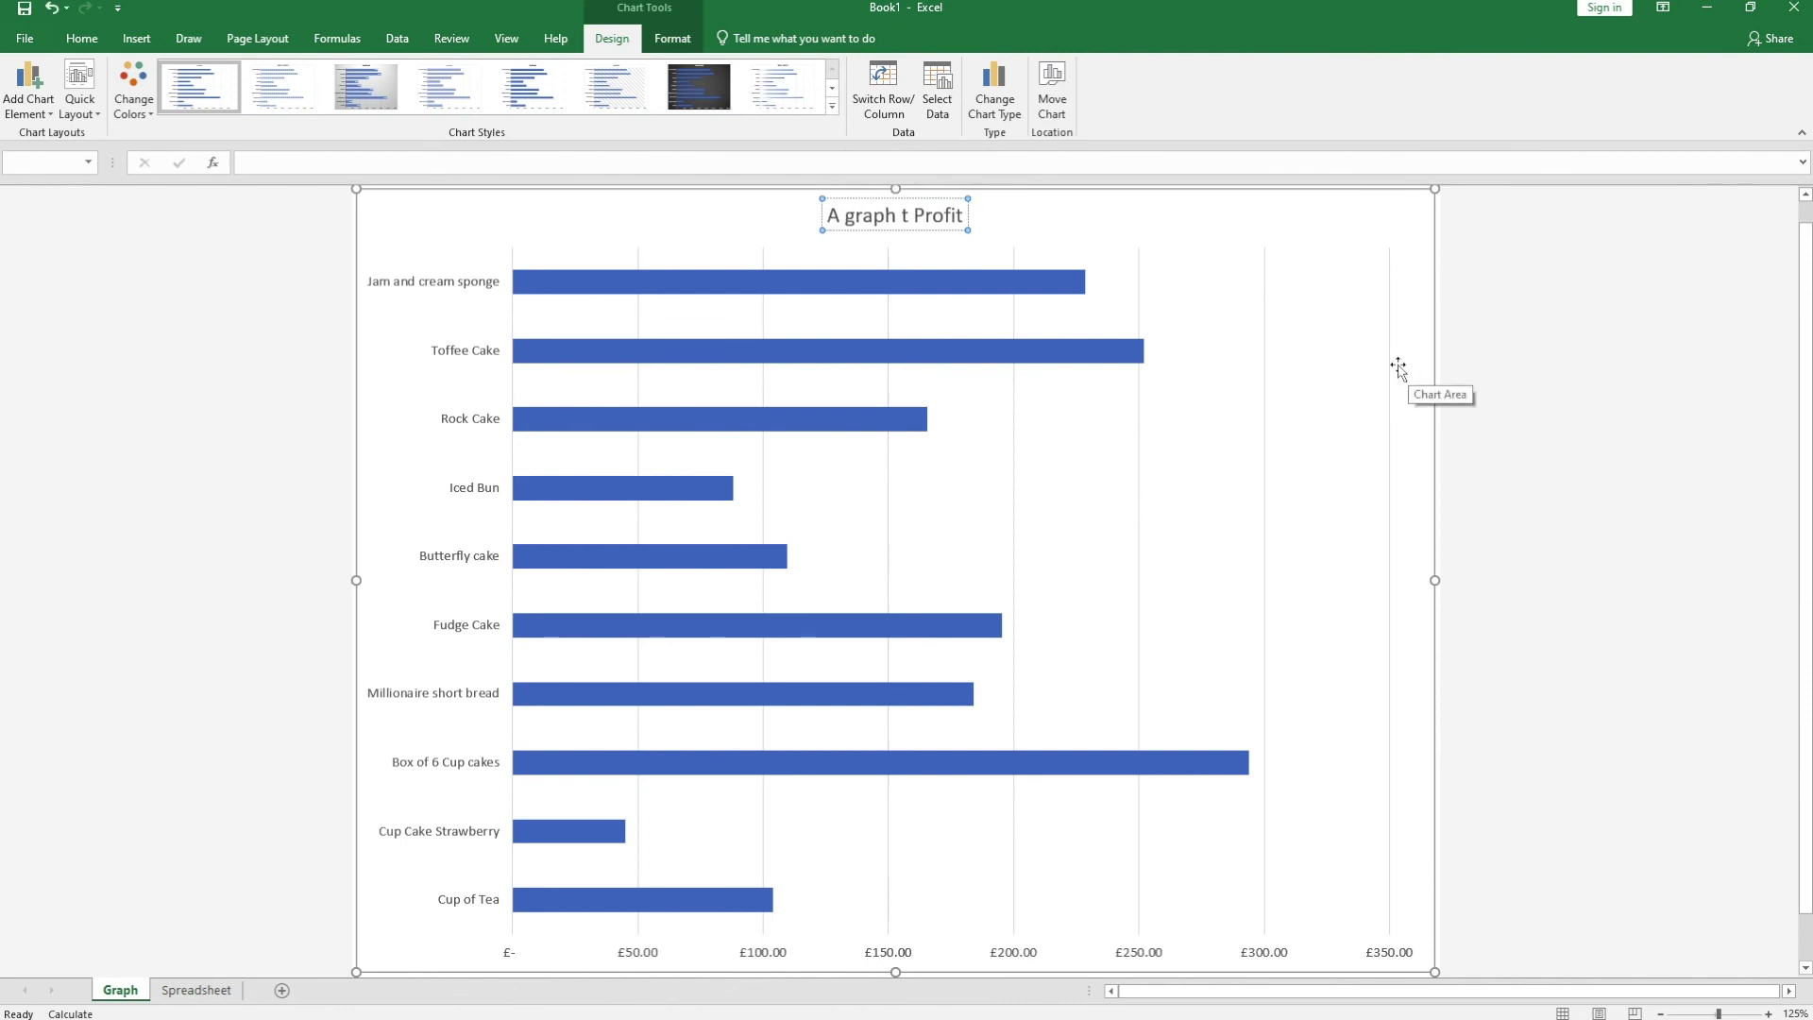
type("total")
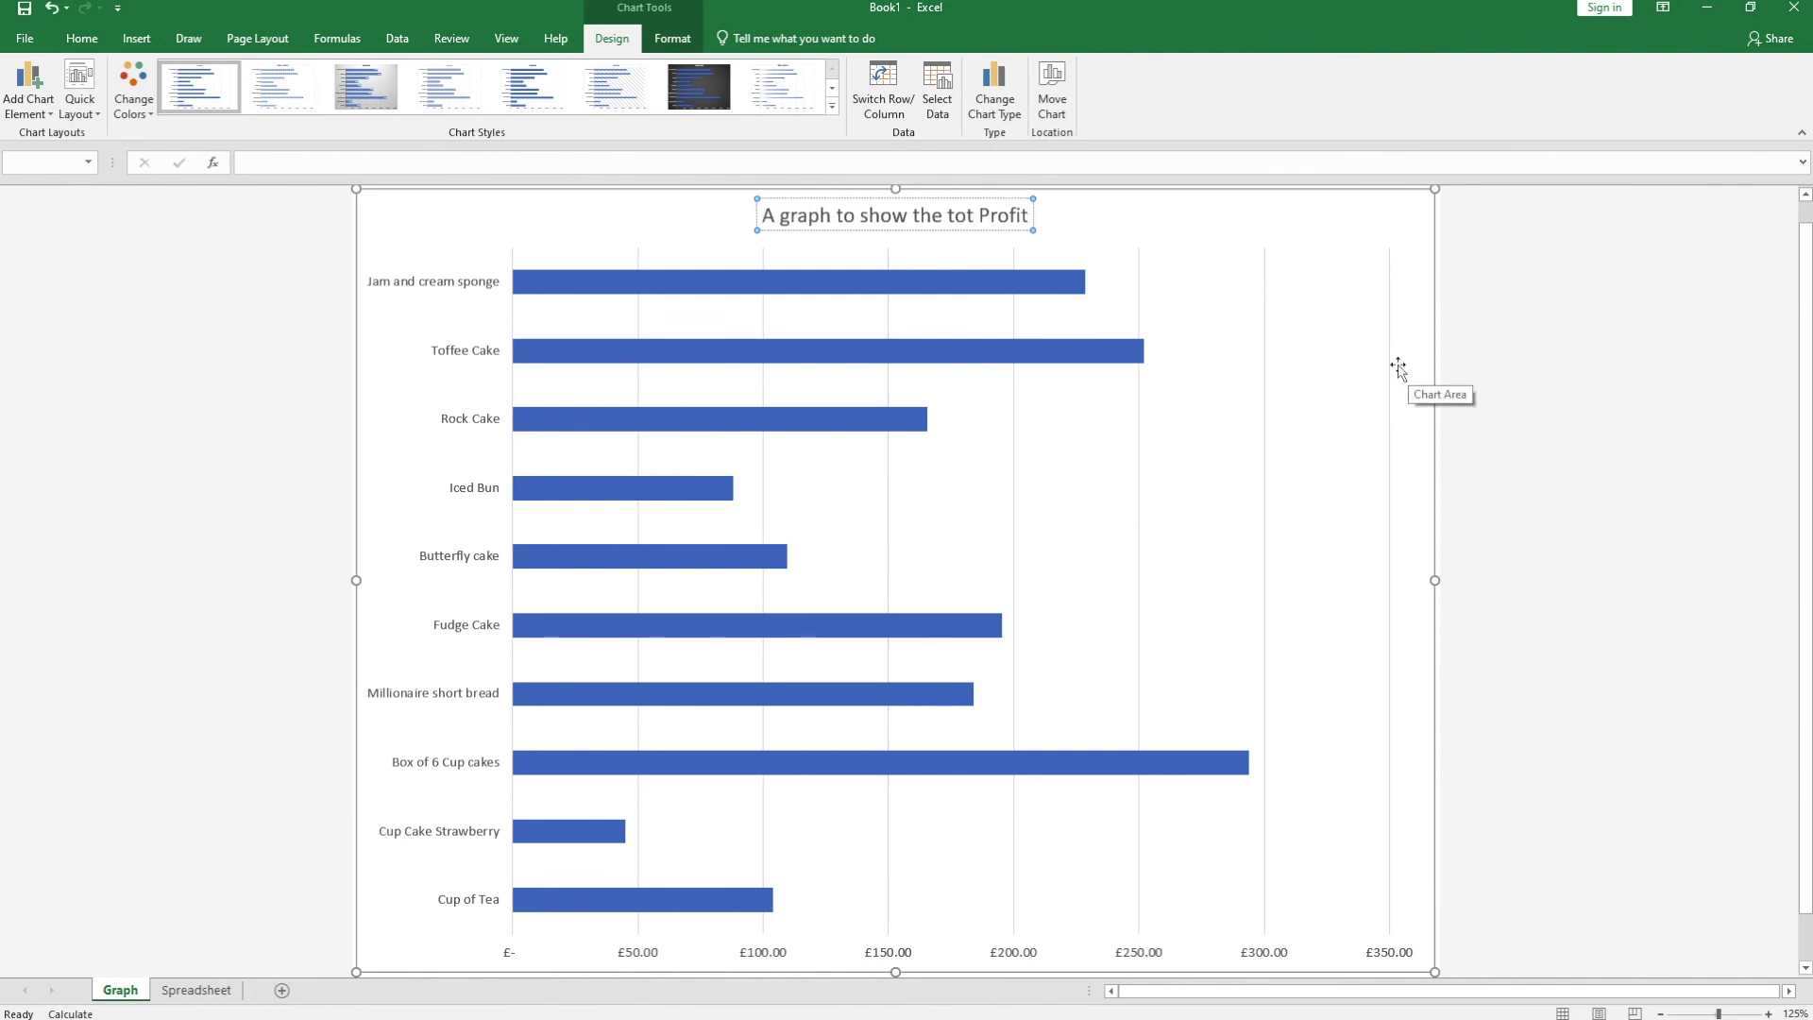
key("Delete")
key("Delete")
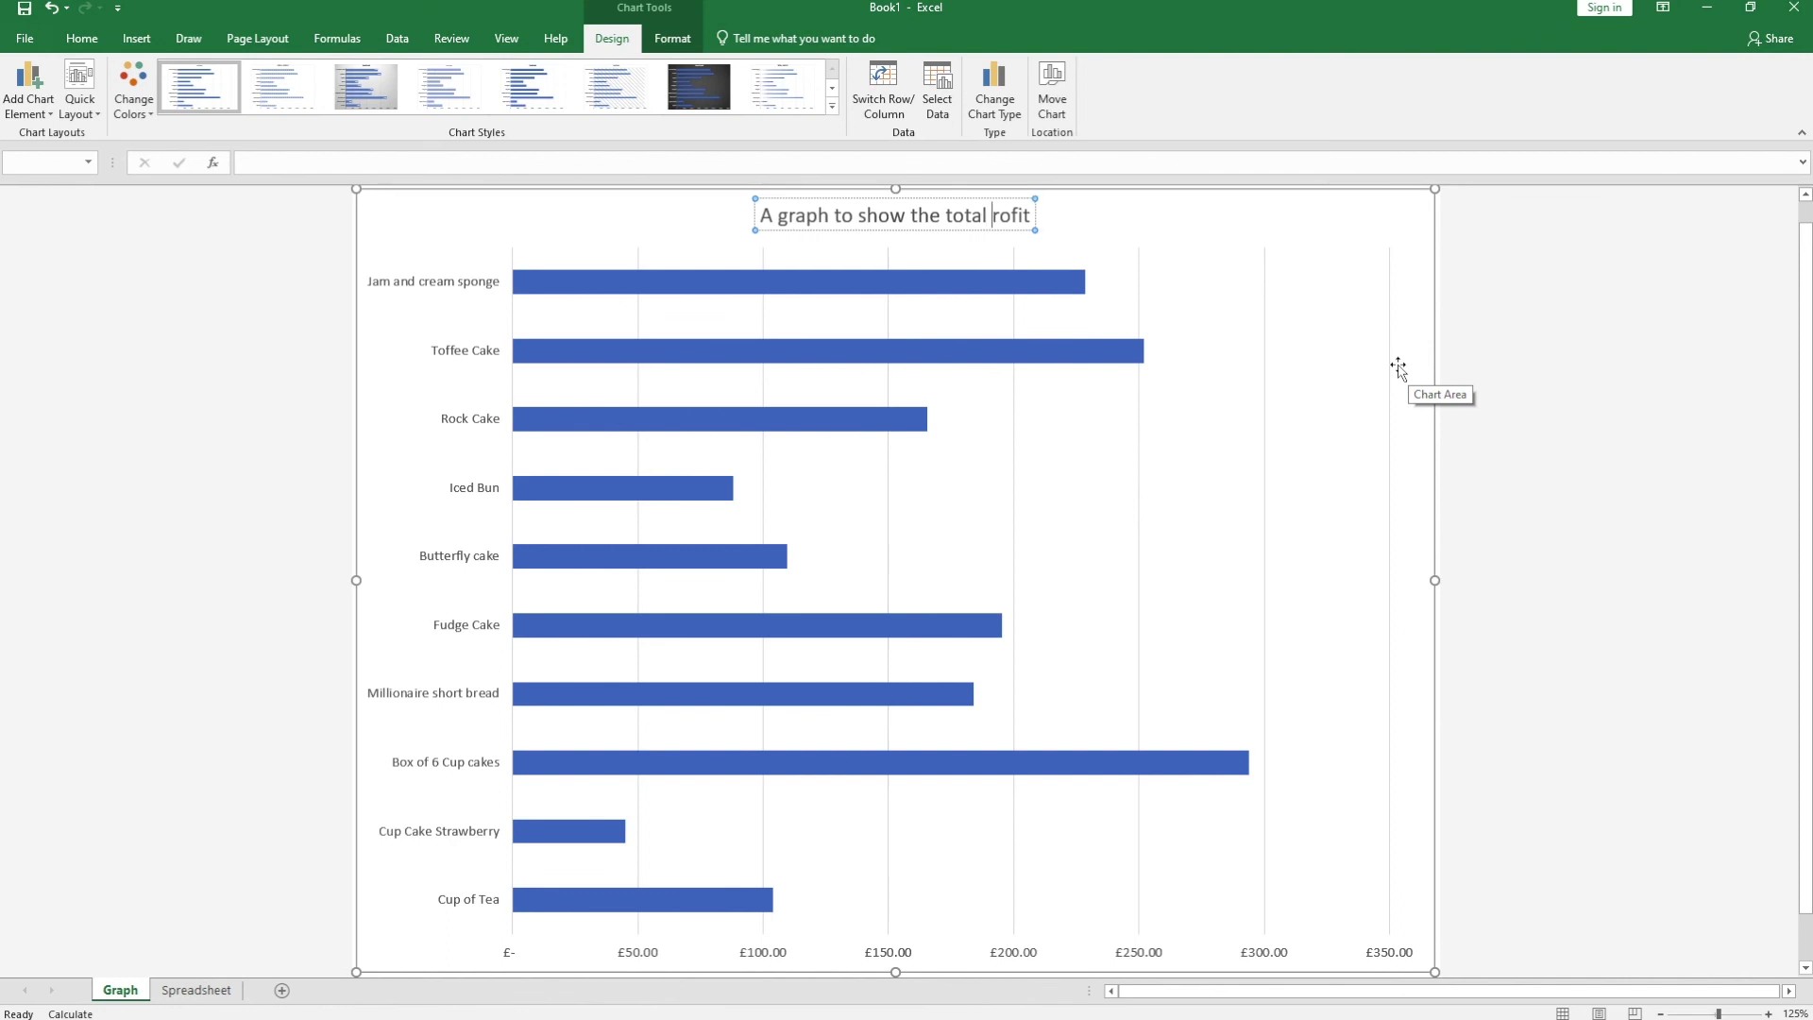
type("p")
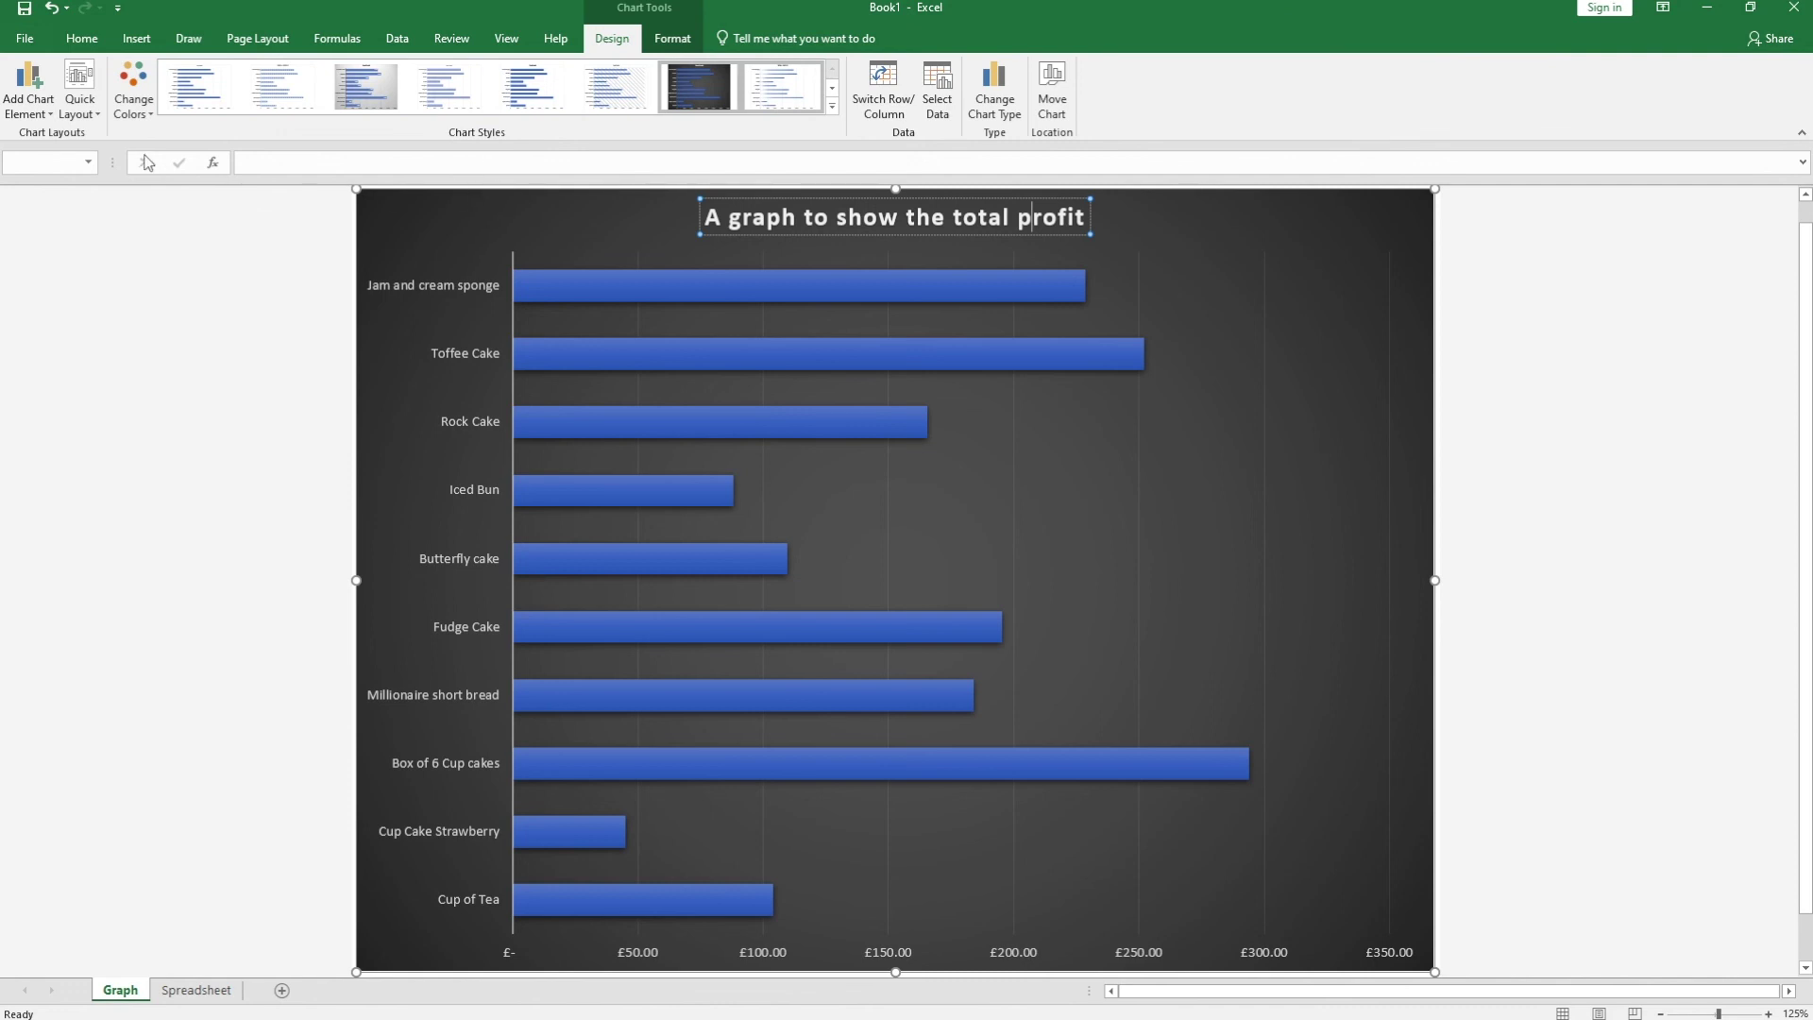
- Look over the Quick Layout presets, then bring up the Axis Titles options in Add Chart Element
left_click(90, 114)
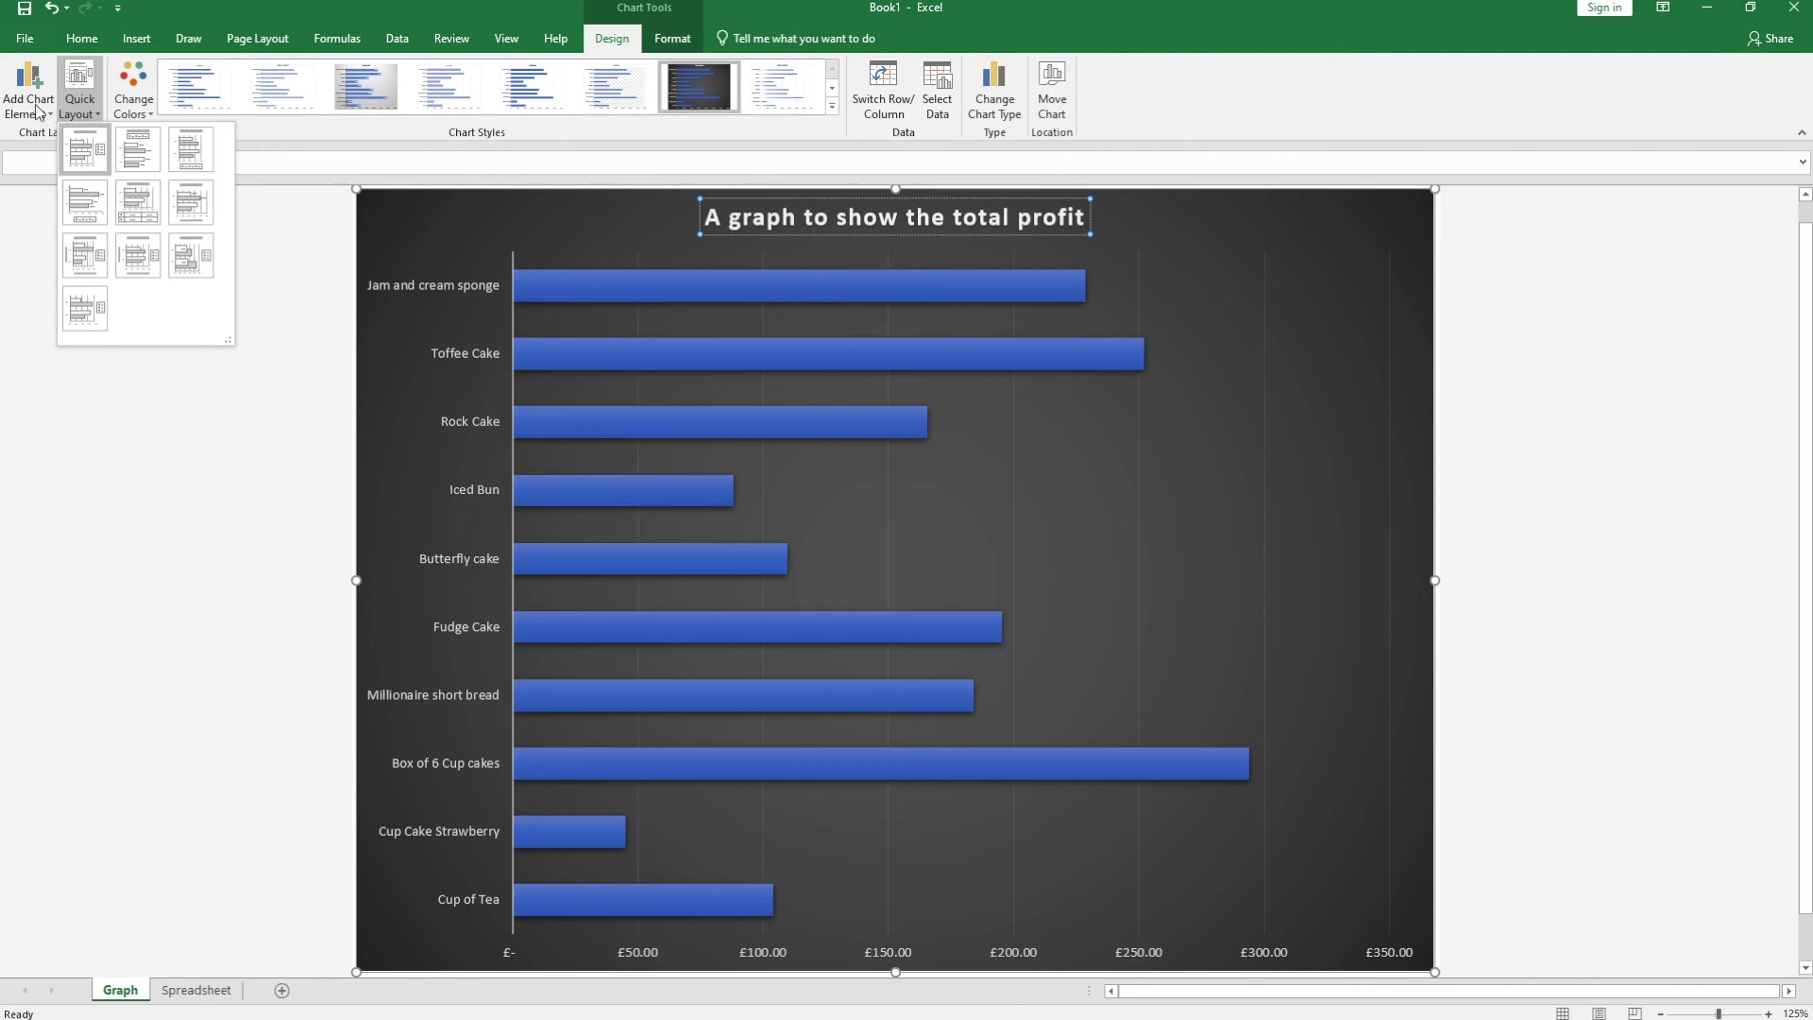
left_click(28, 105)
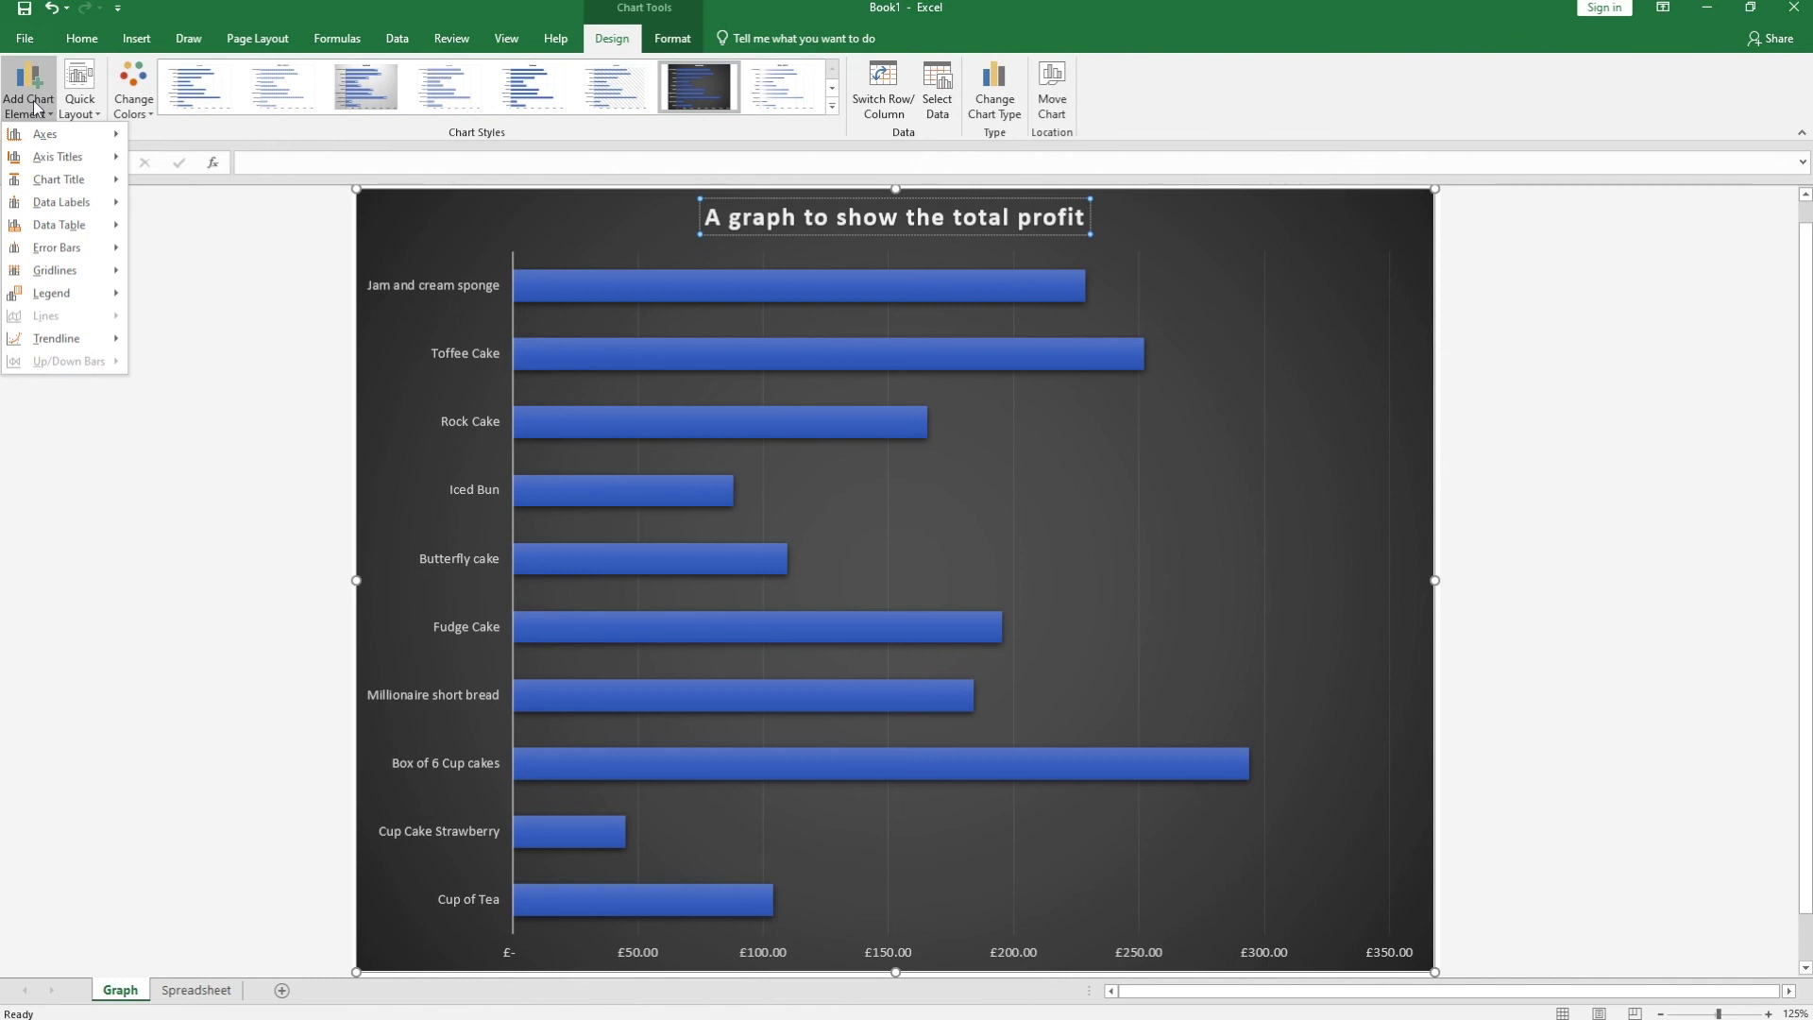
mouse_move(44, 166)
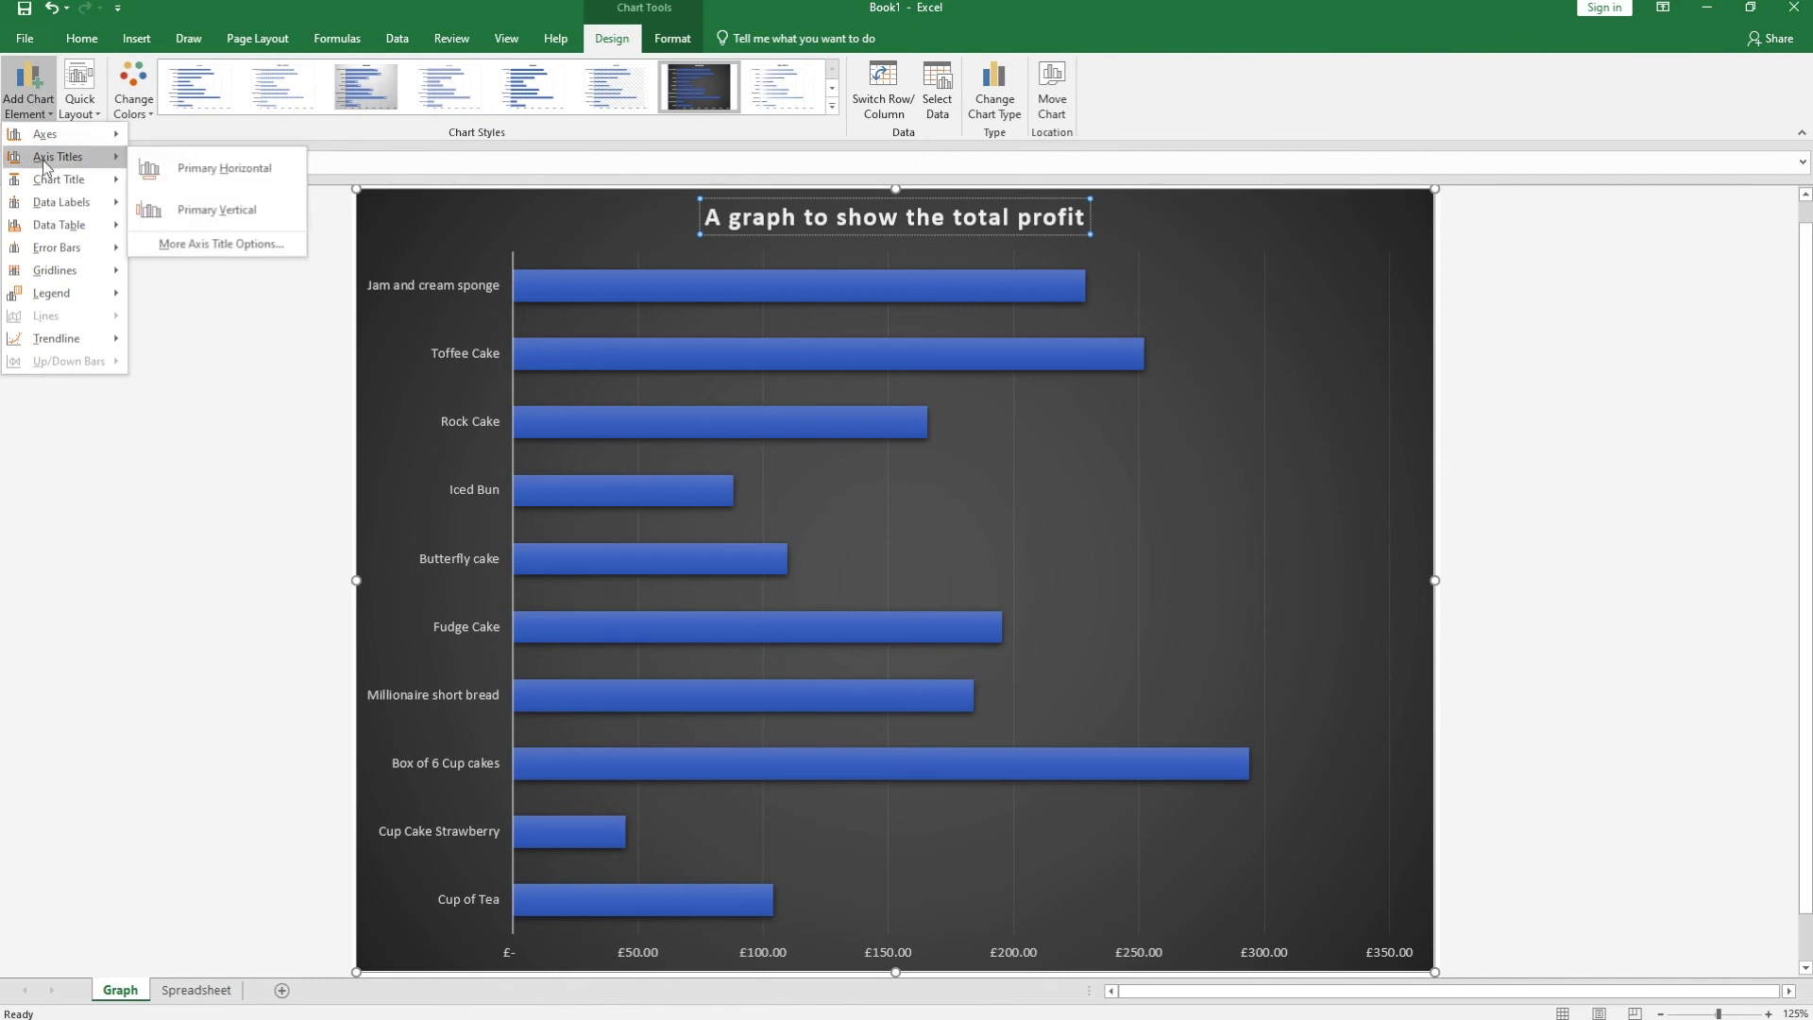
- Add a horizontal axis title reading 'TOTAL PROFIT'
left_click(198, 176)
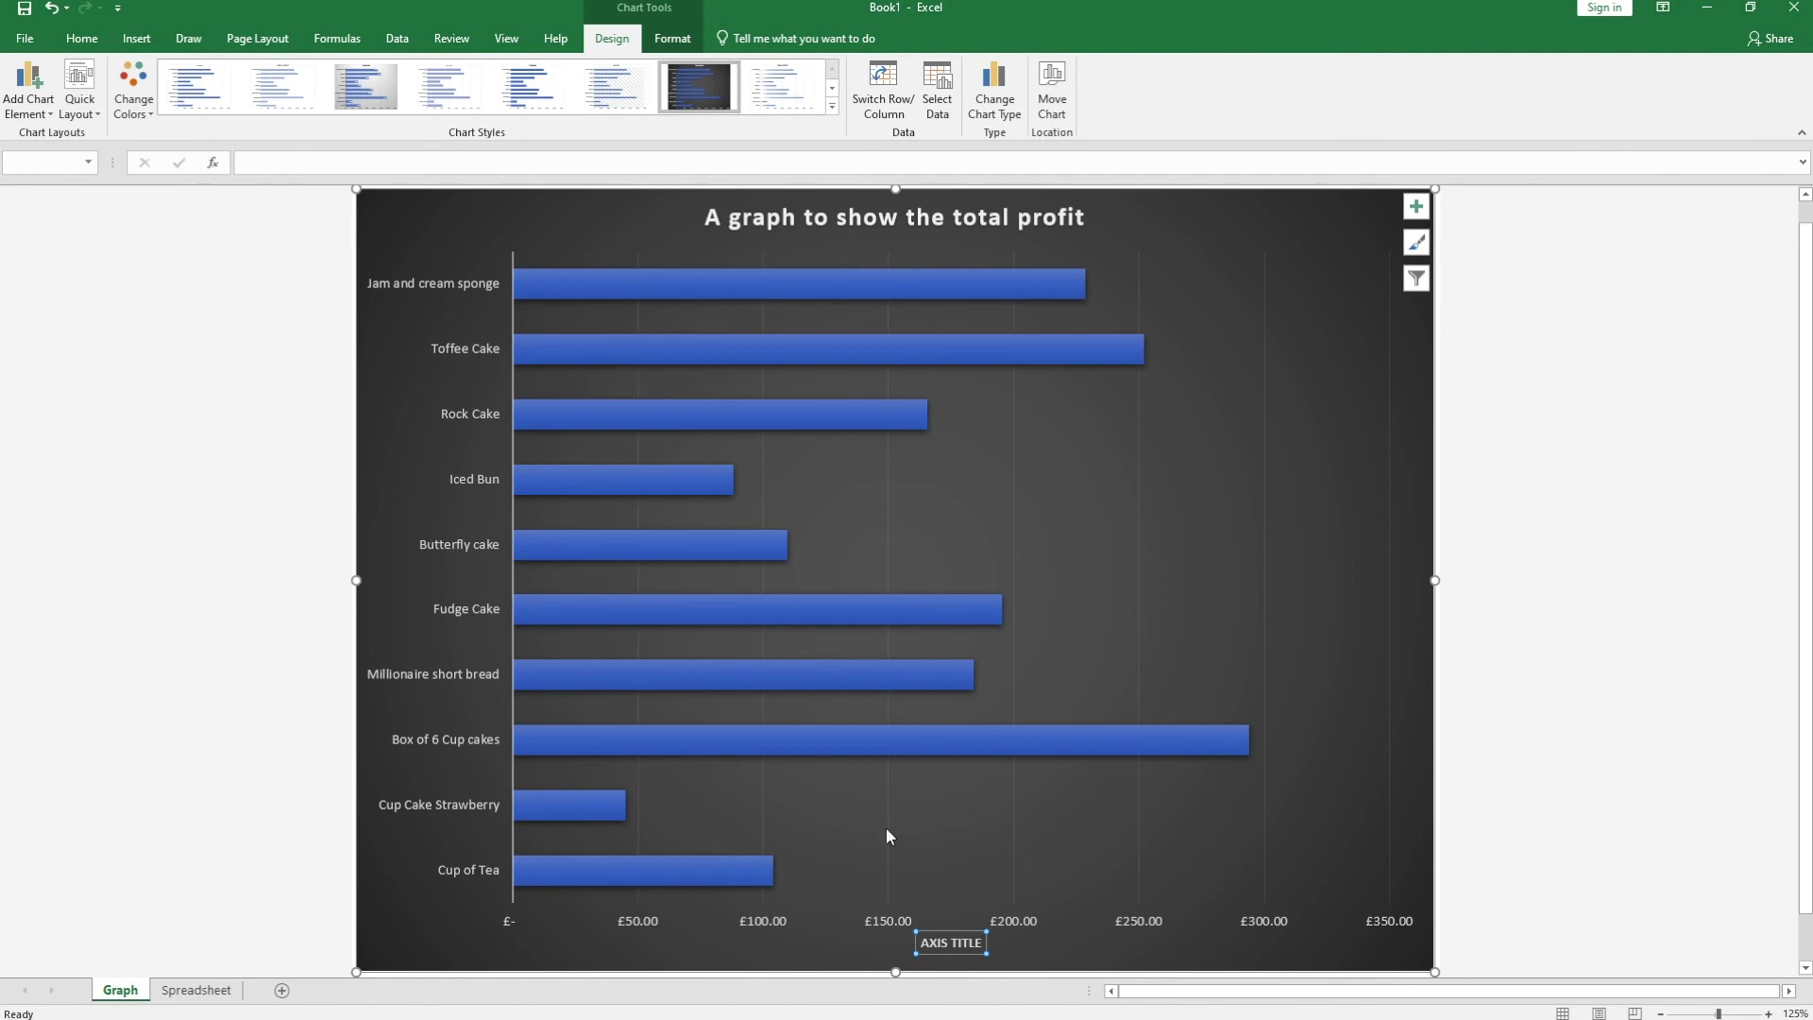
double_click(961, 948)
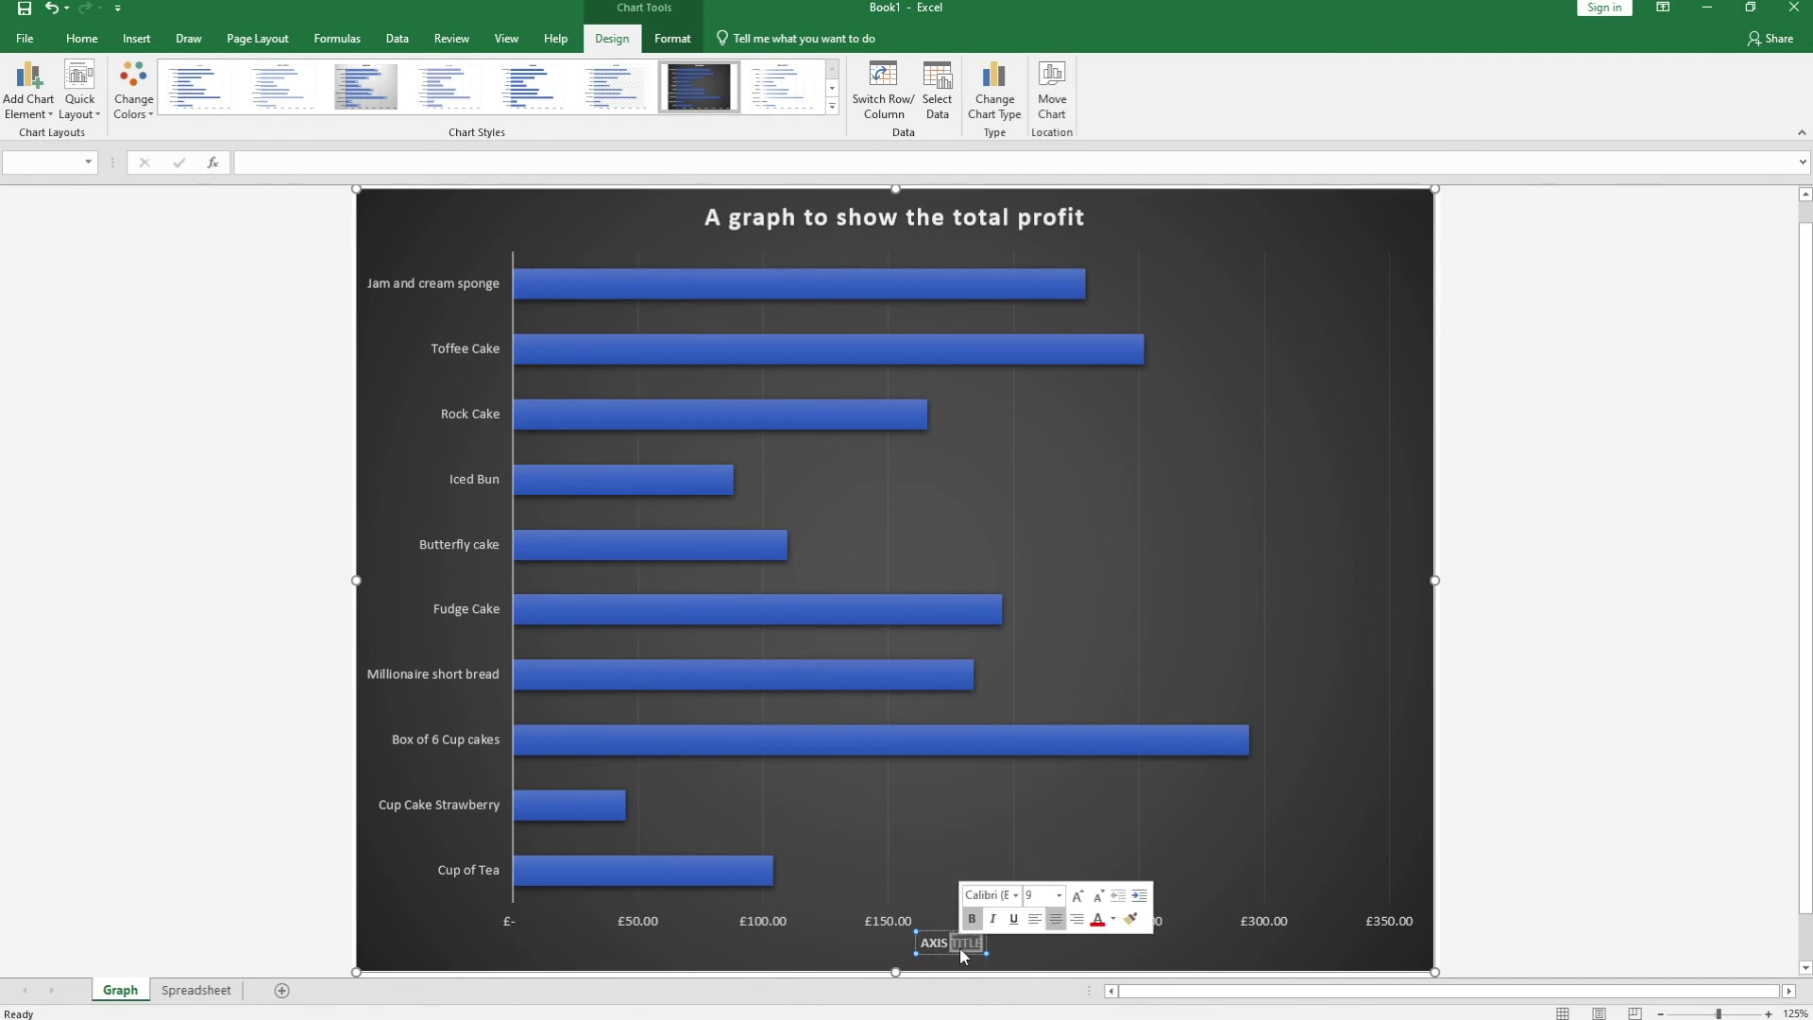
key("BackSpace")
key("BackSpace")
key("BackSpace")
key("BackSpace")
key("BackSpace")
key("BackSpace")
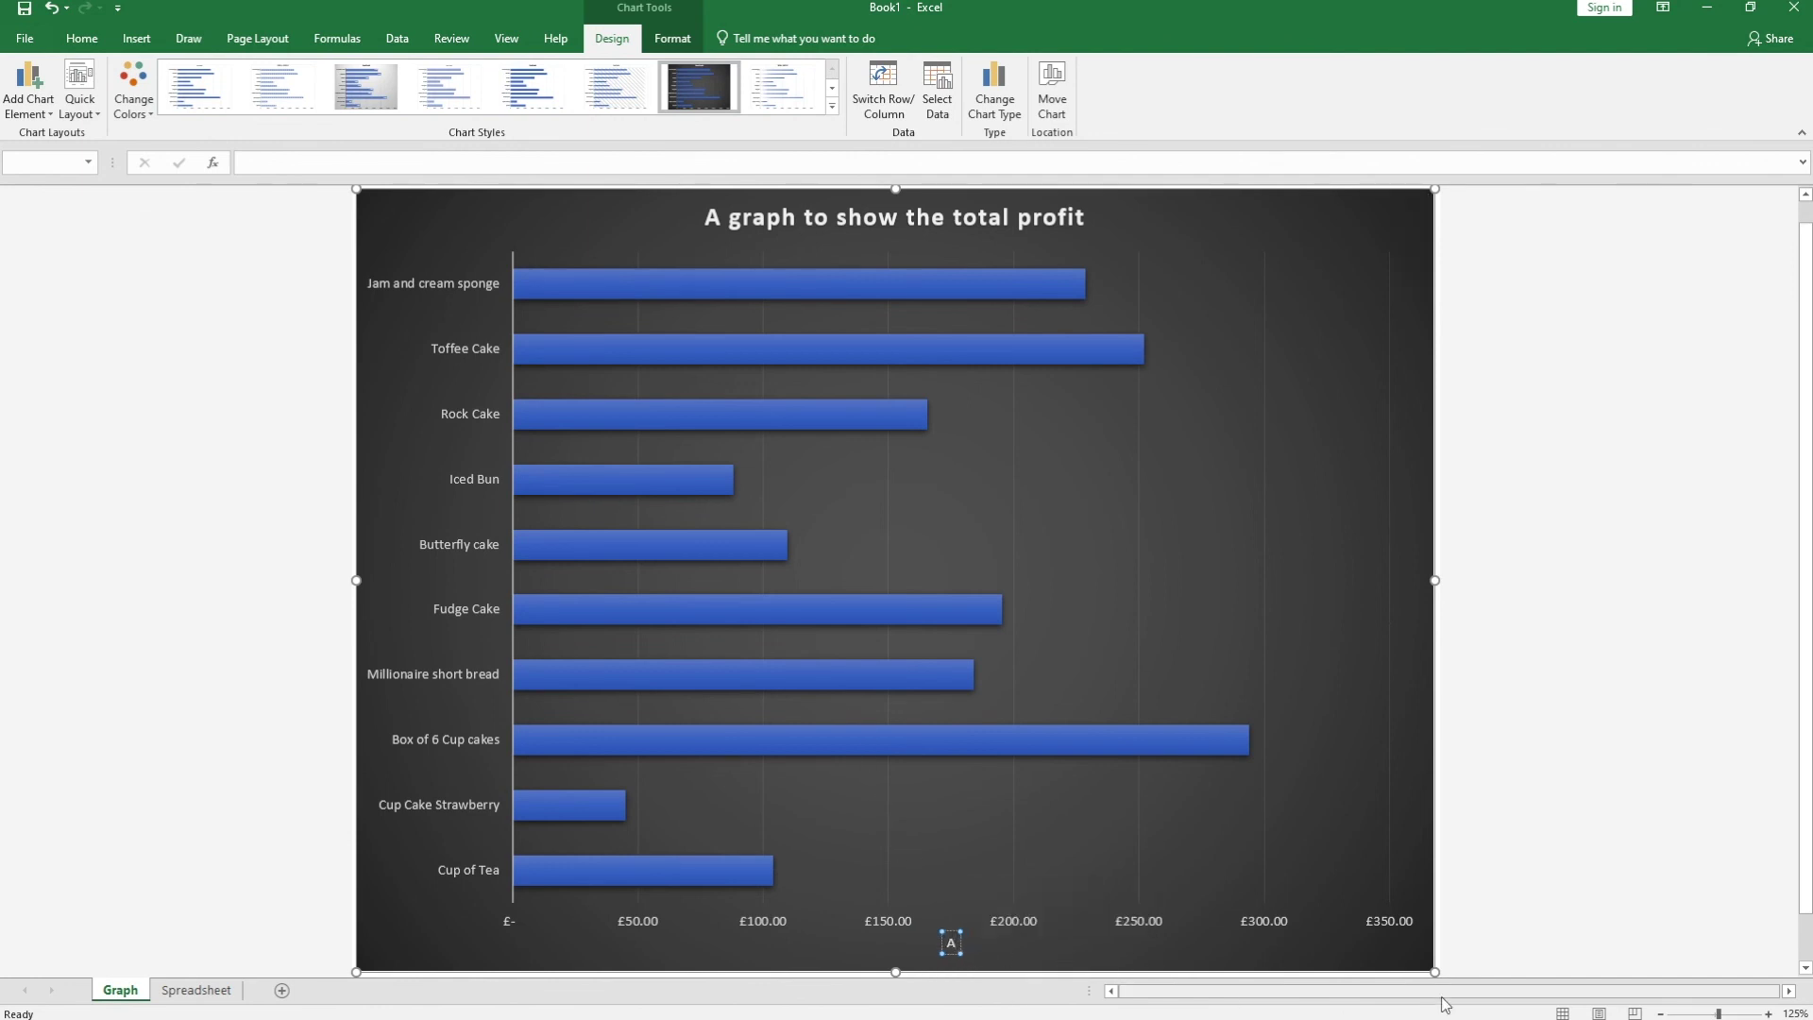
type("TOTAL PROFIT")
key("Return")
key("BackSpace")
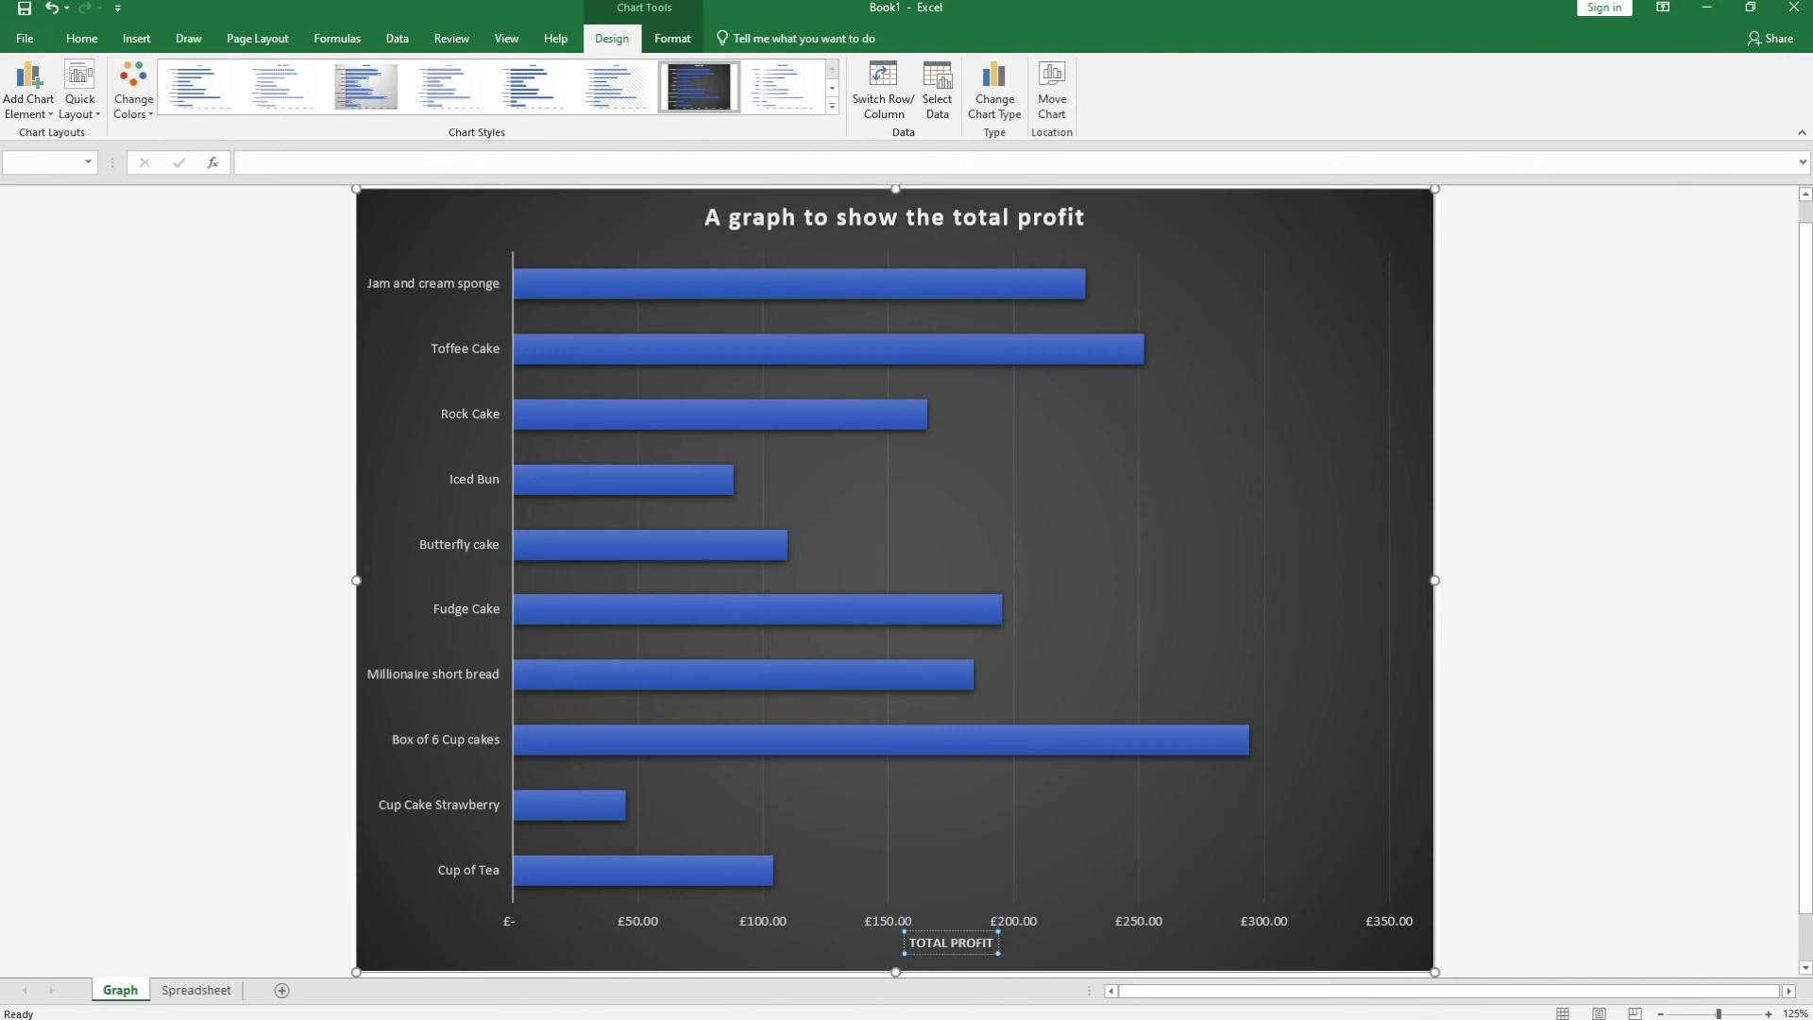
- Add a vertical axis title reading 'ITEMS IN THE SHOP'
left_click(40, 110)
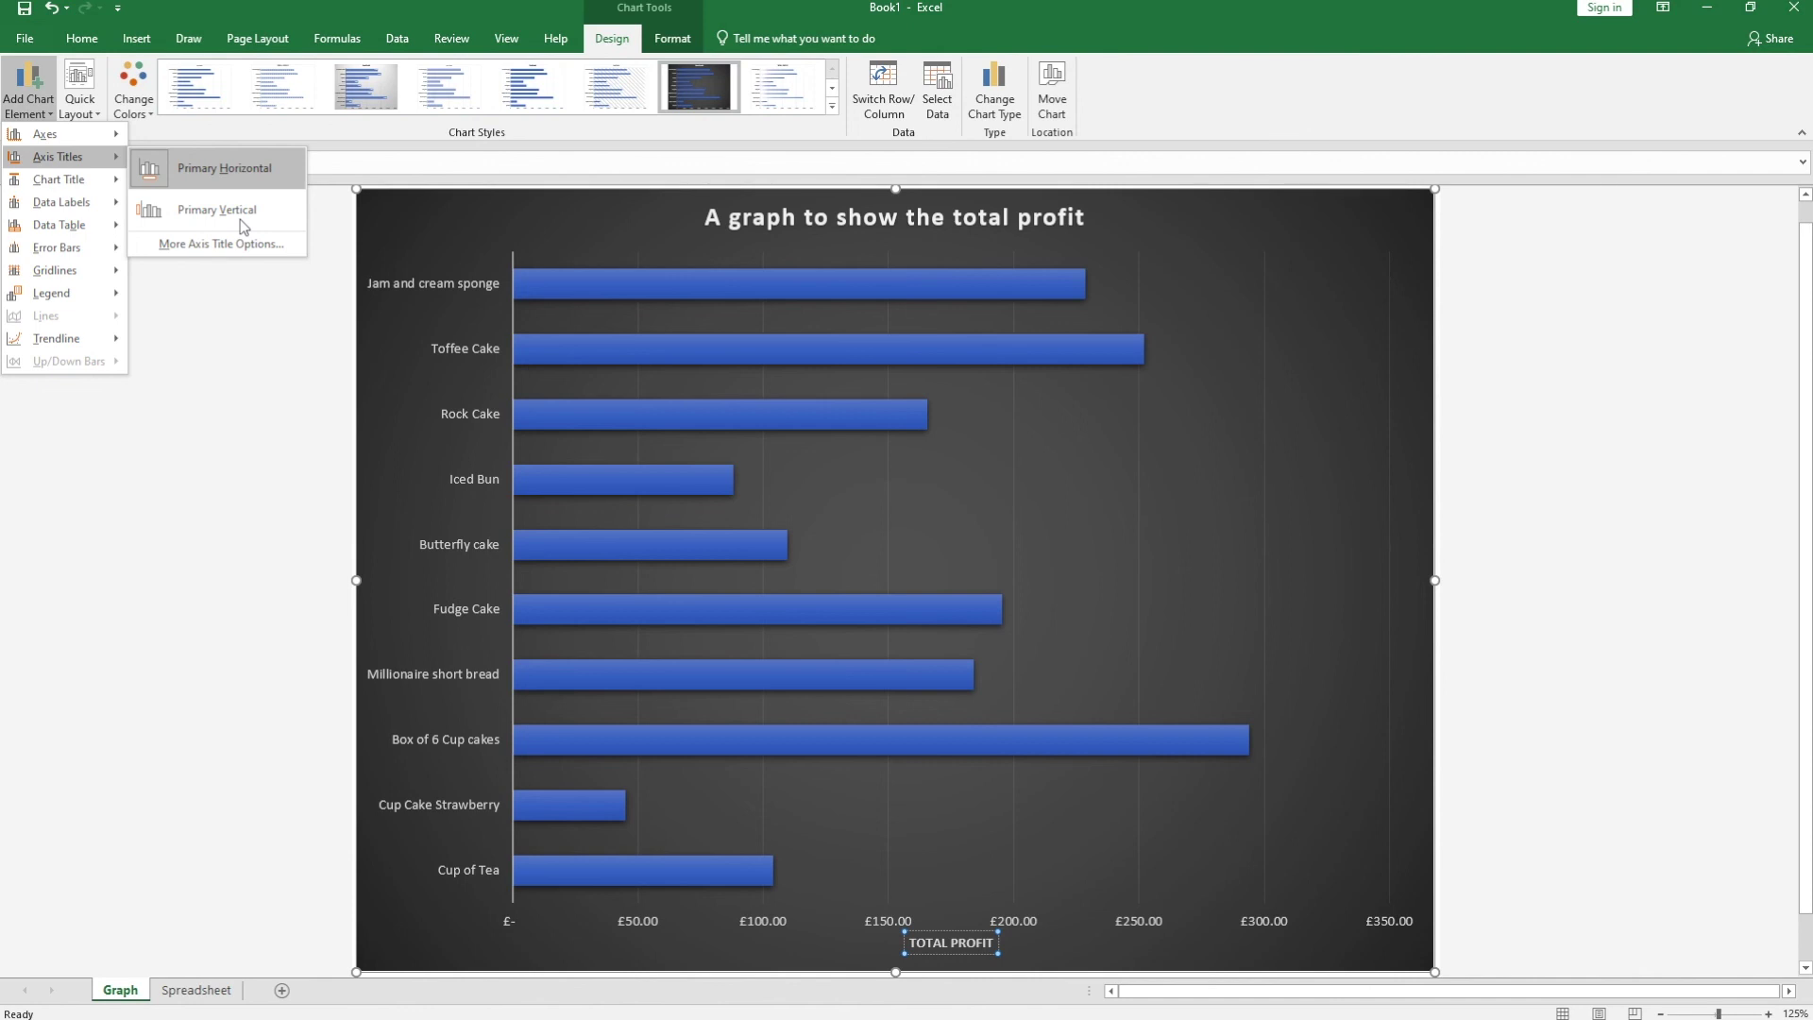
left_click(244, 227)
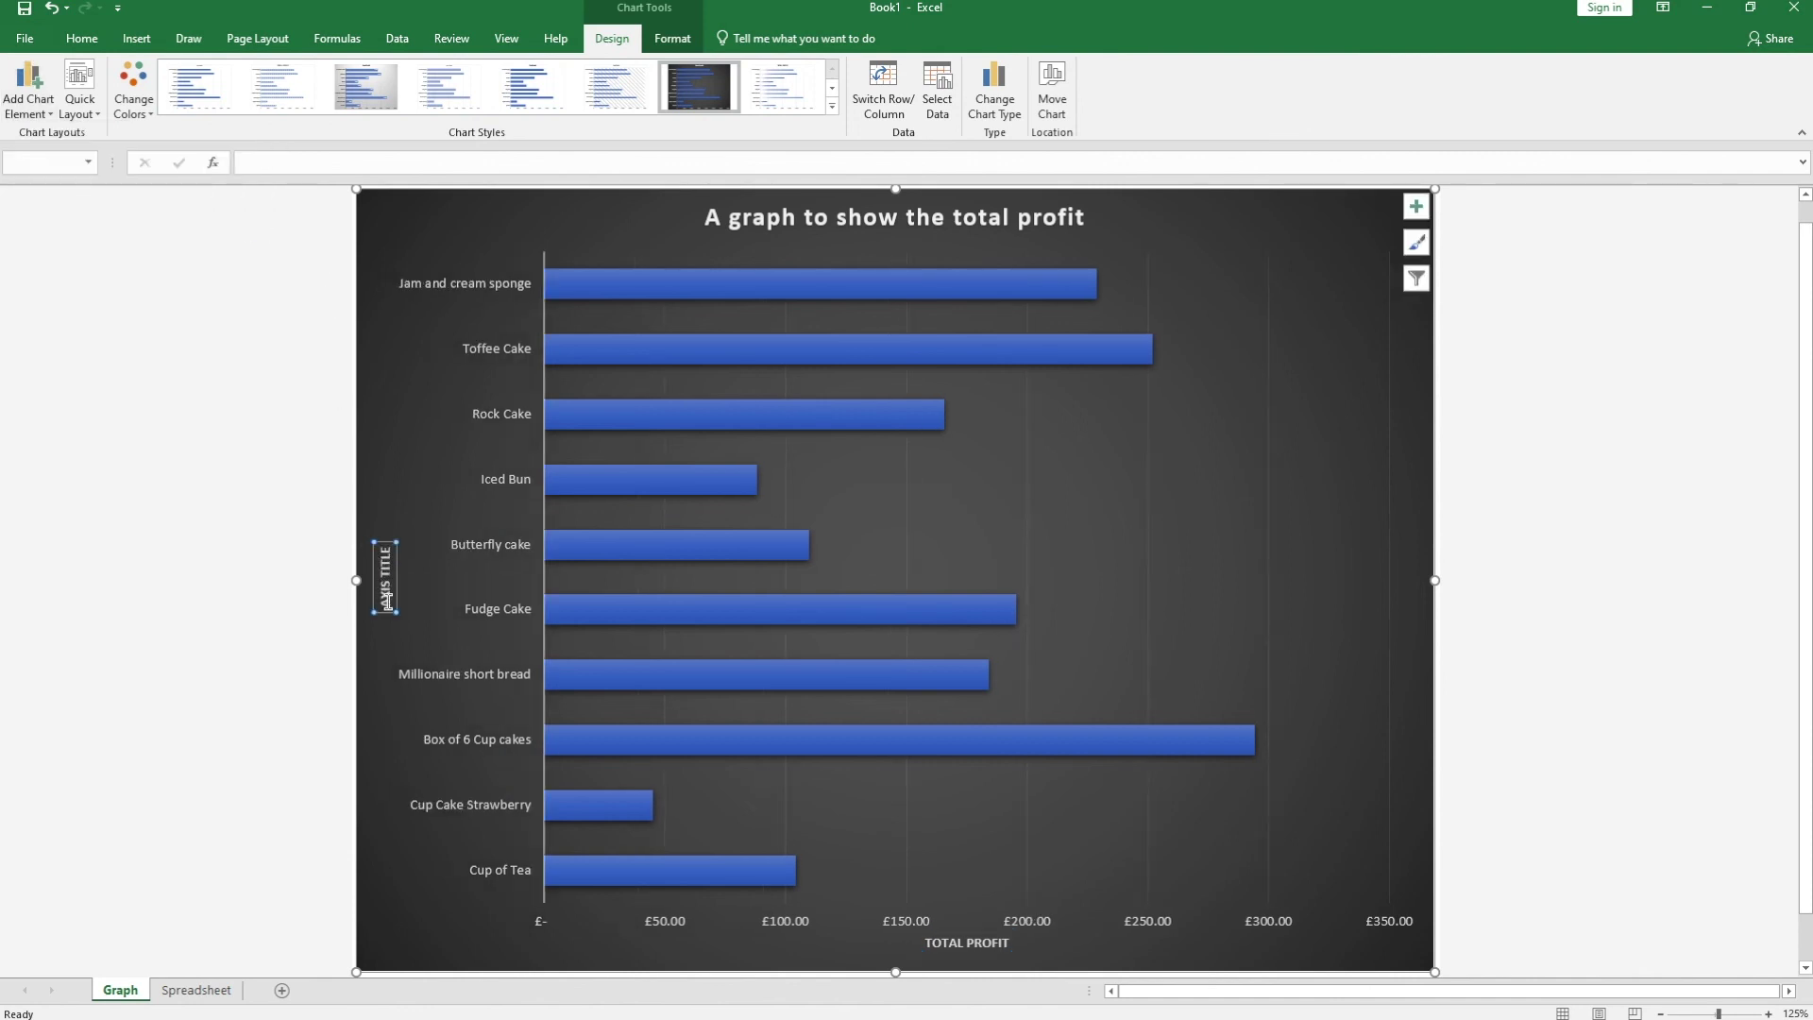
double_click(386, 564)
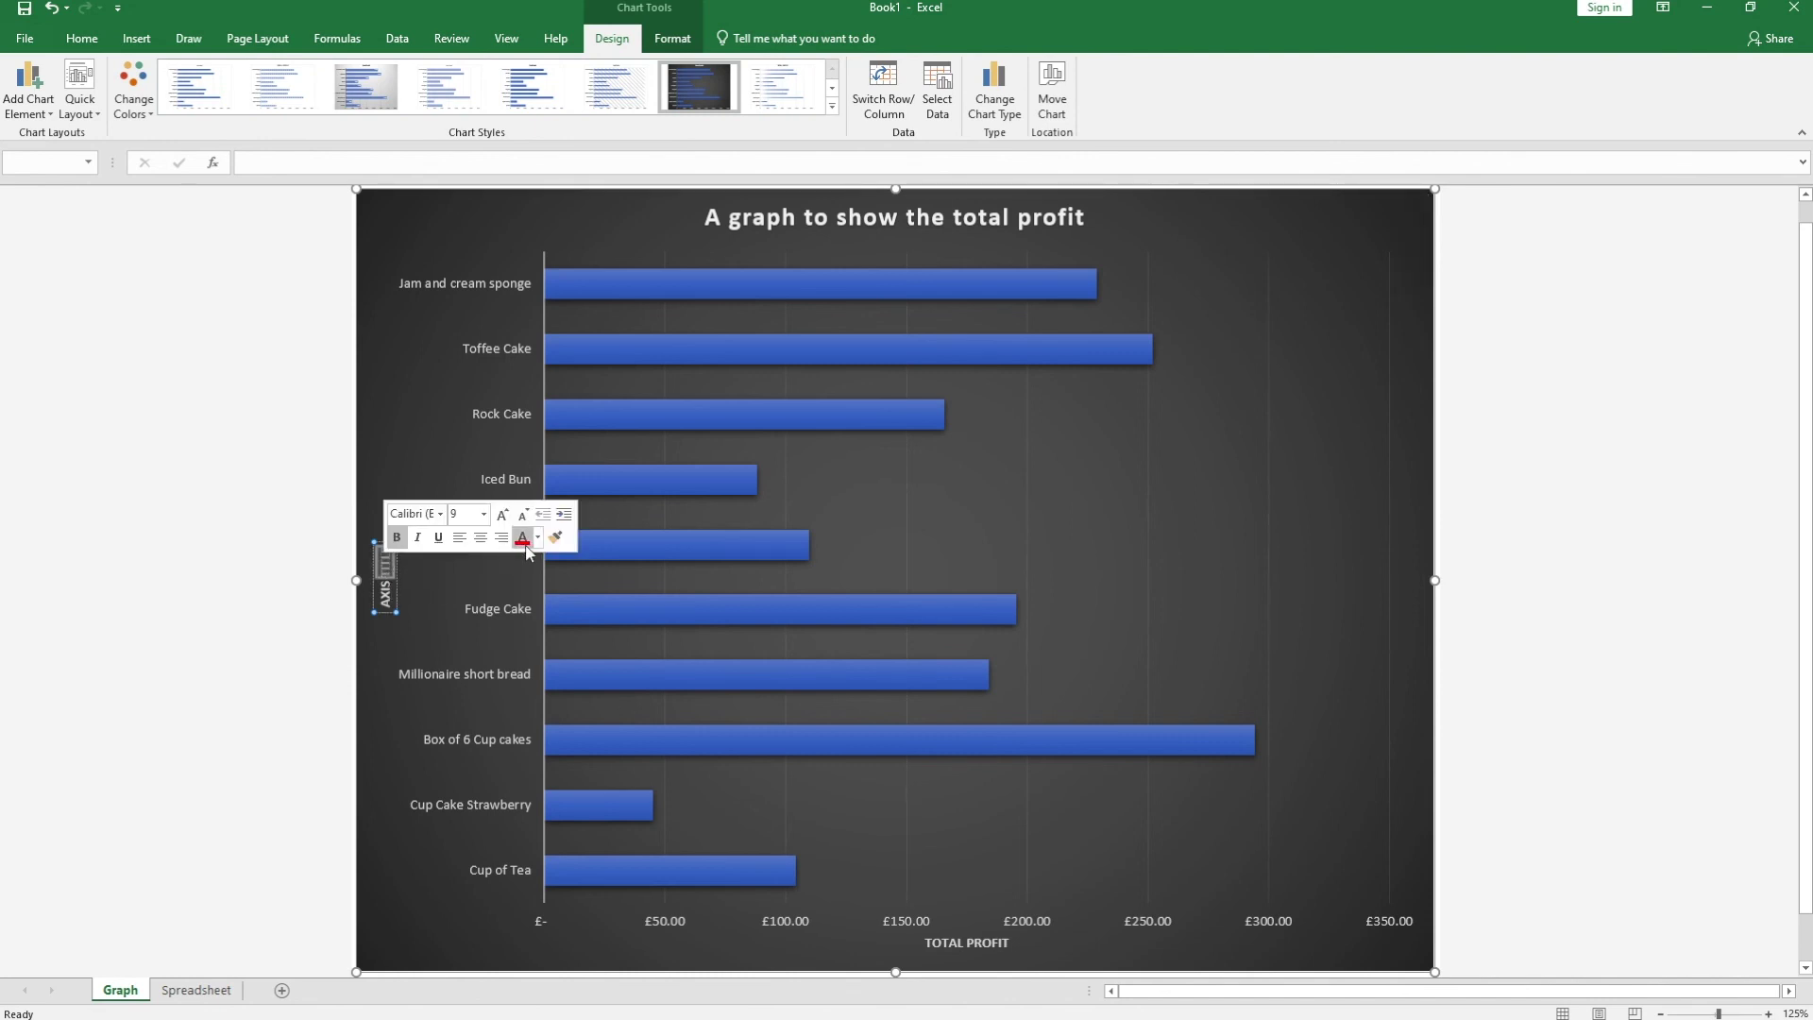
key("BackSpace")
key("BackSpace")
key("BackSpace")
key("BackSpace")
key("BackSpace")
key("BackSpace")
type("ITEMS IN THE SHOP")
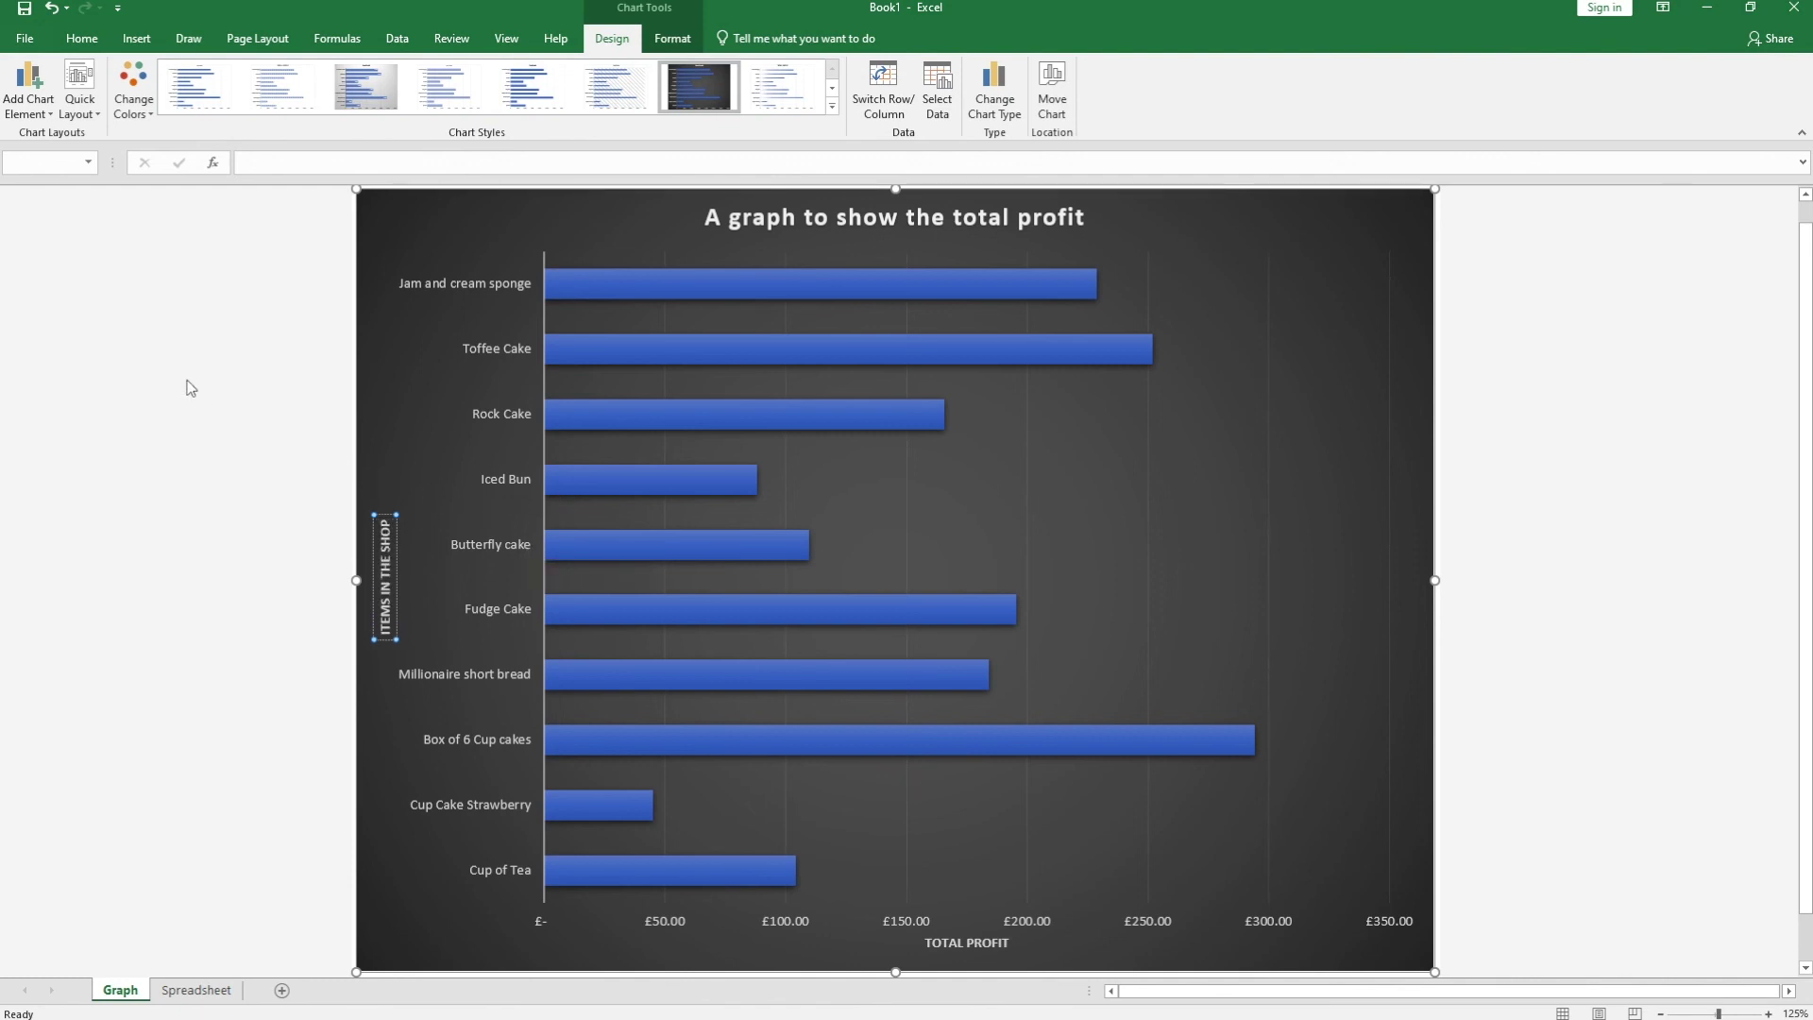
left_click(29, 114)
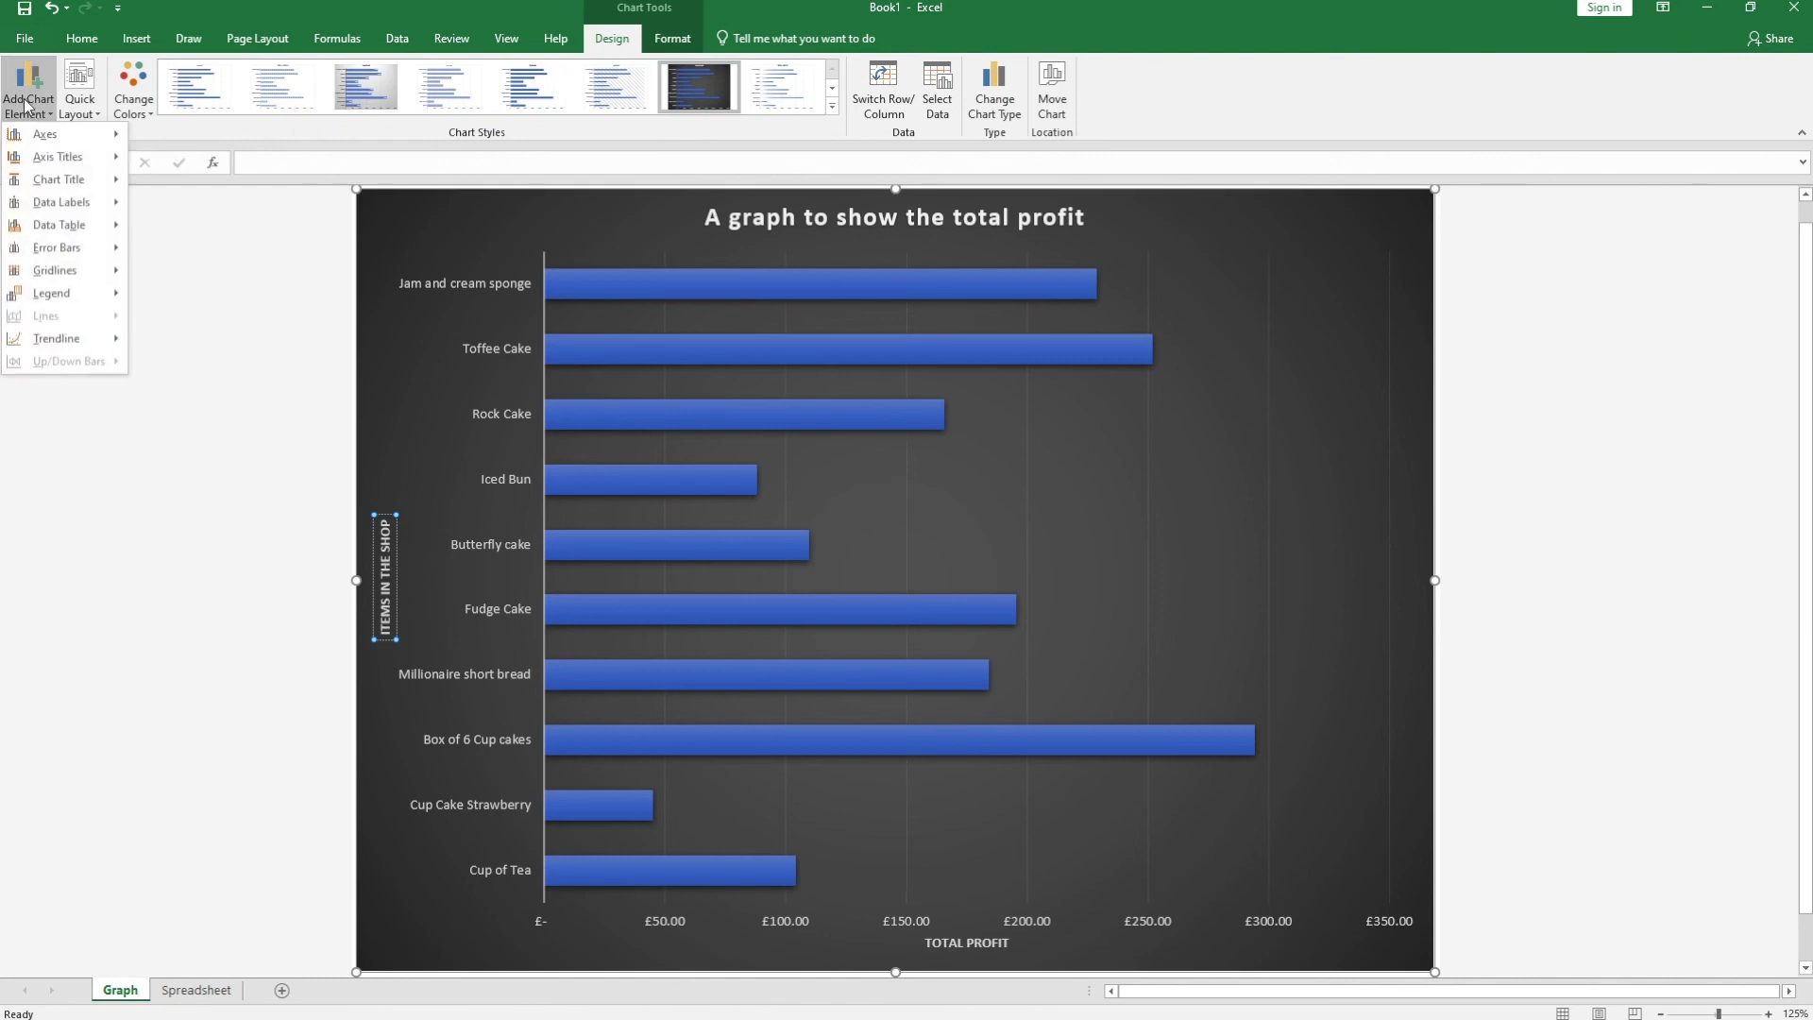
- Place the Total Profit legend on the right side of the chart
mouse_move(75, 292)
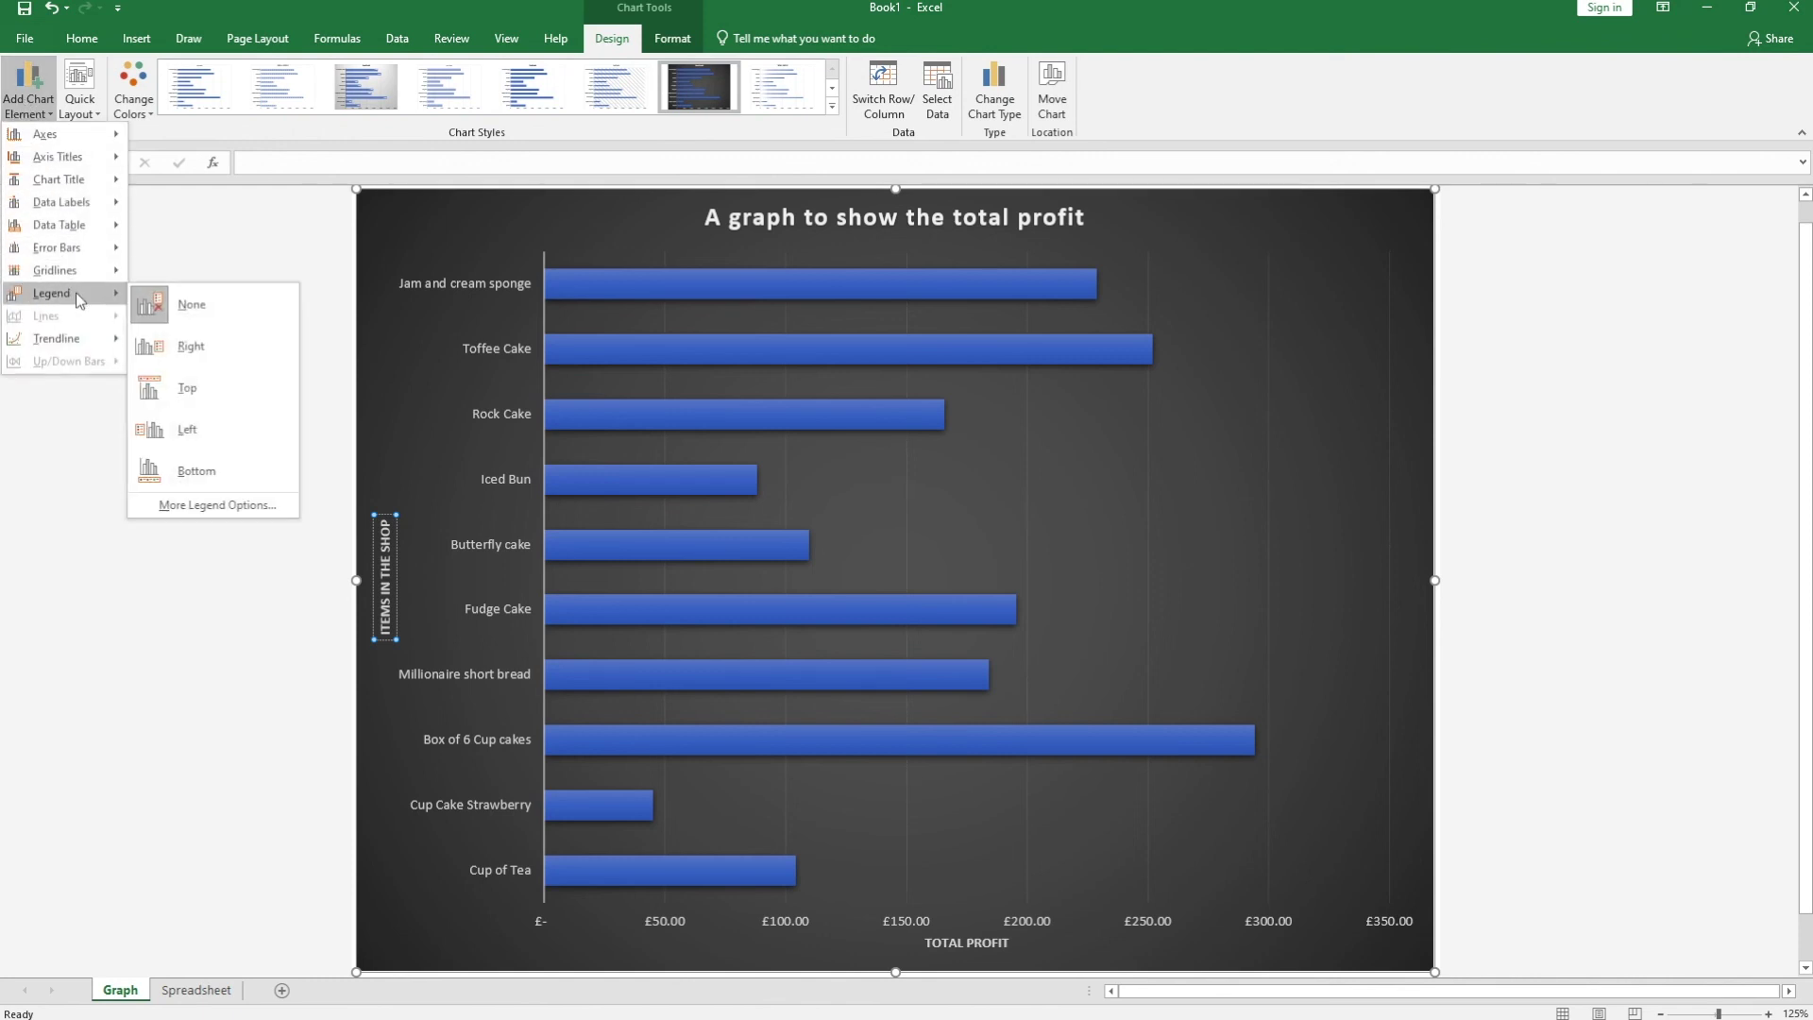
left_click(191, 346)
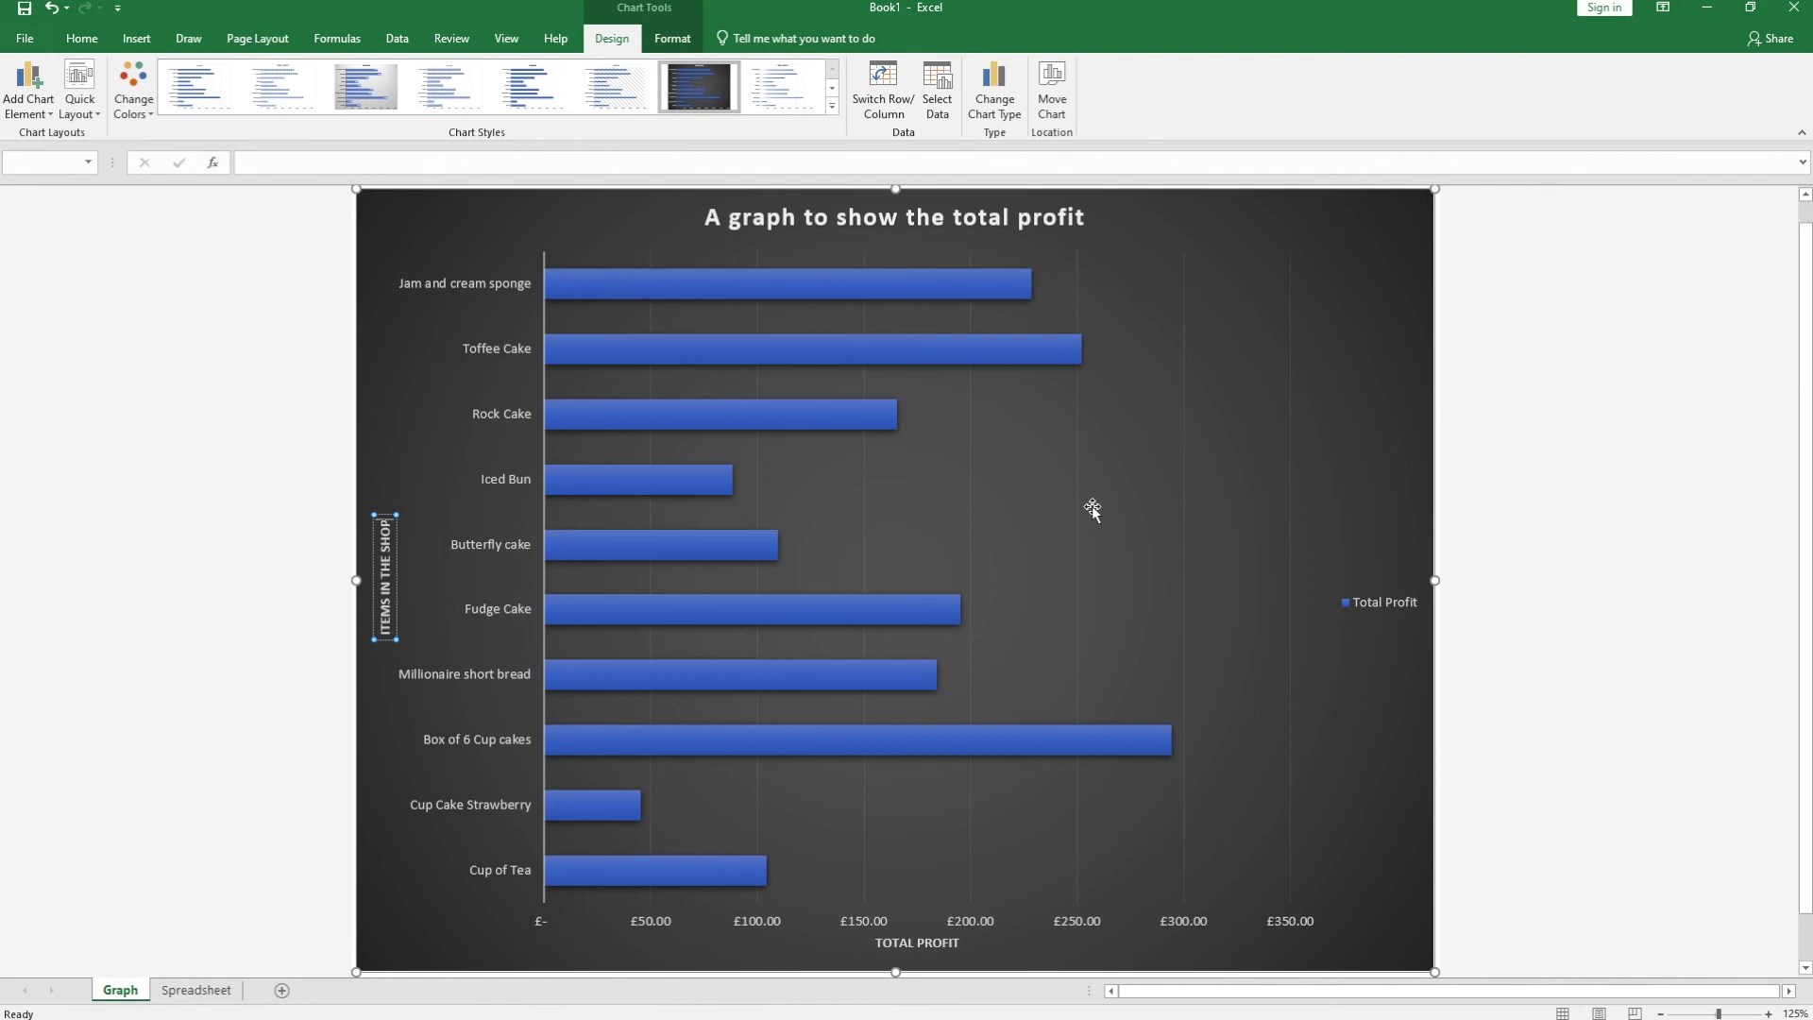
left_click(674, 39)
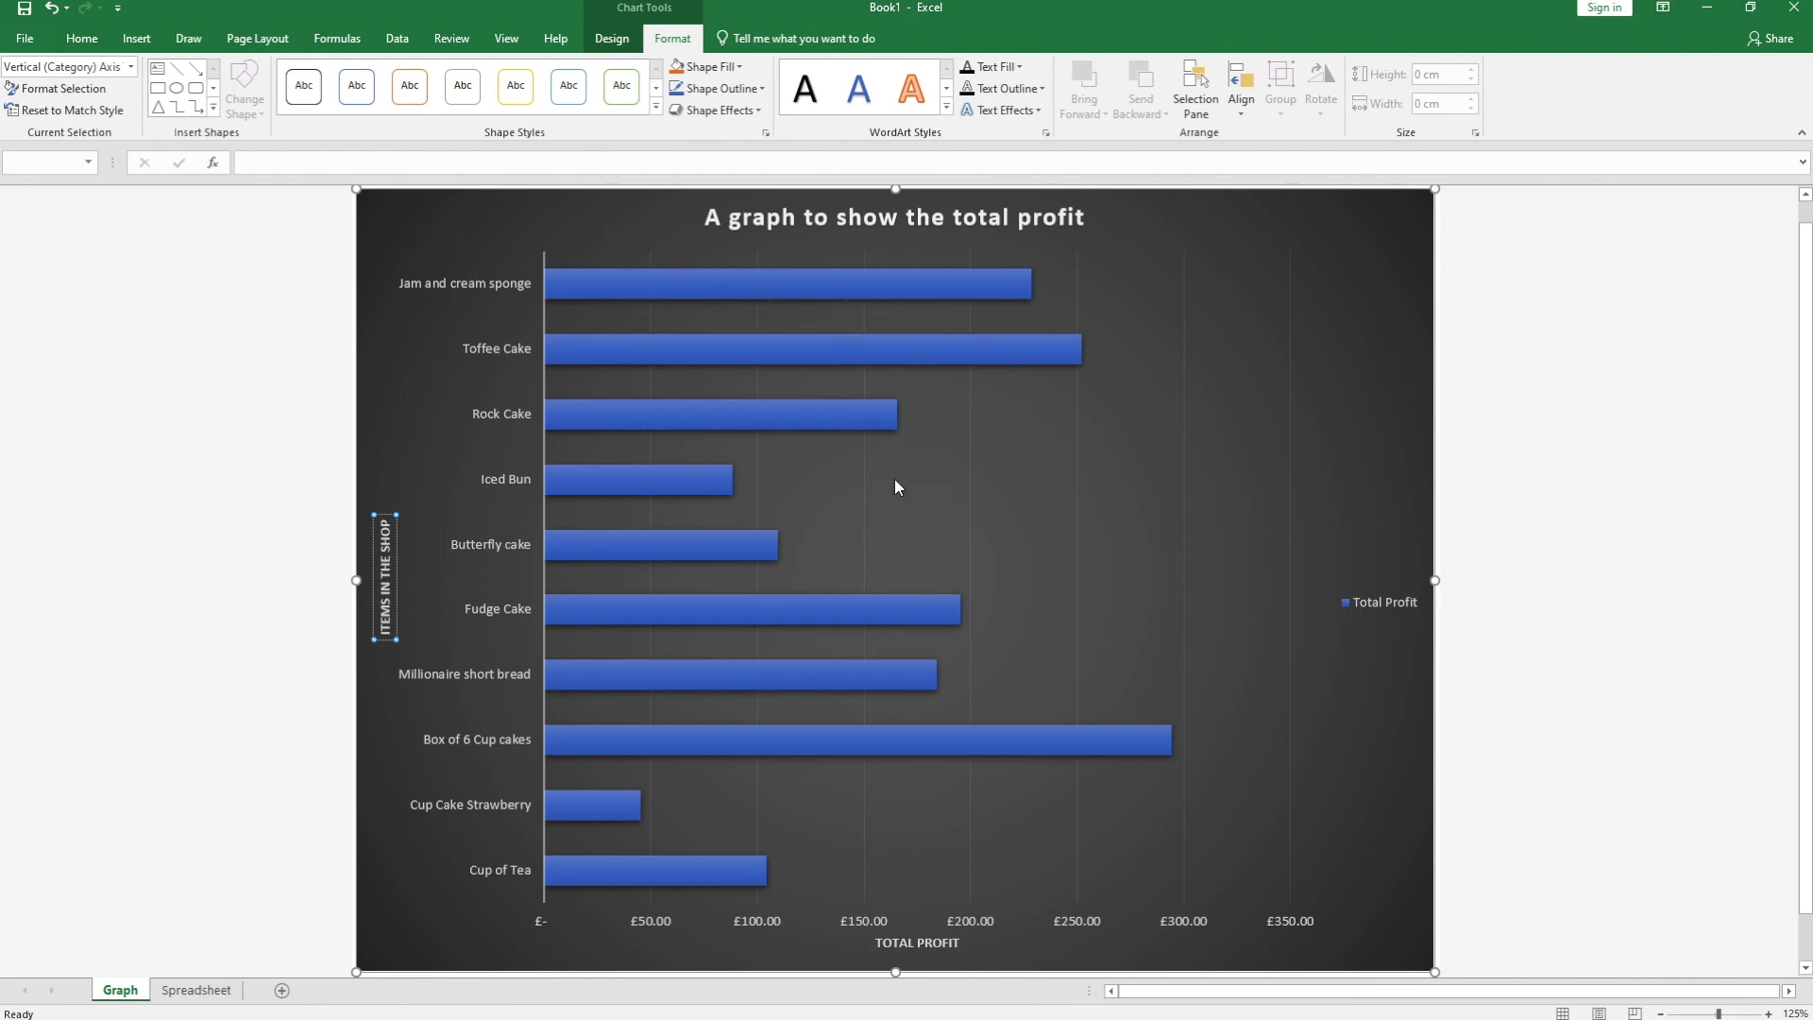
- Add an orange linear trendline to the Total Profit bars, then view the booklet's Spreadsheet final slide
left_click(846, 287)
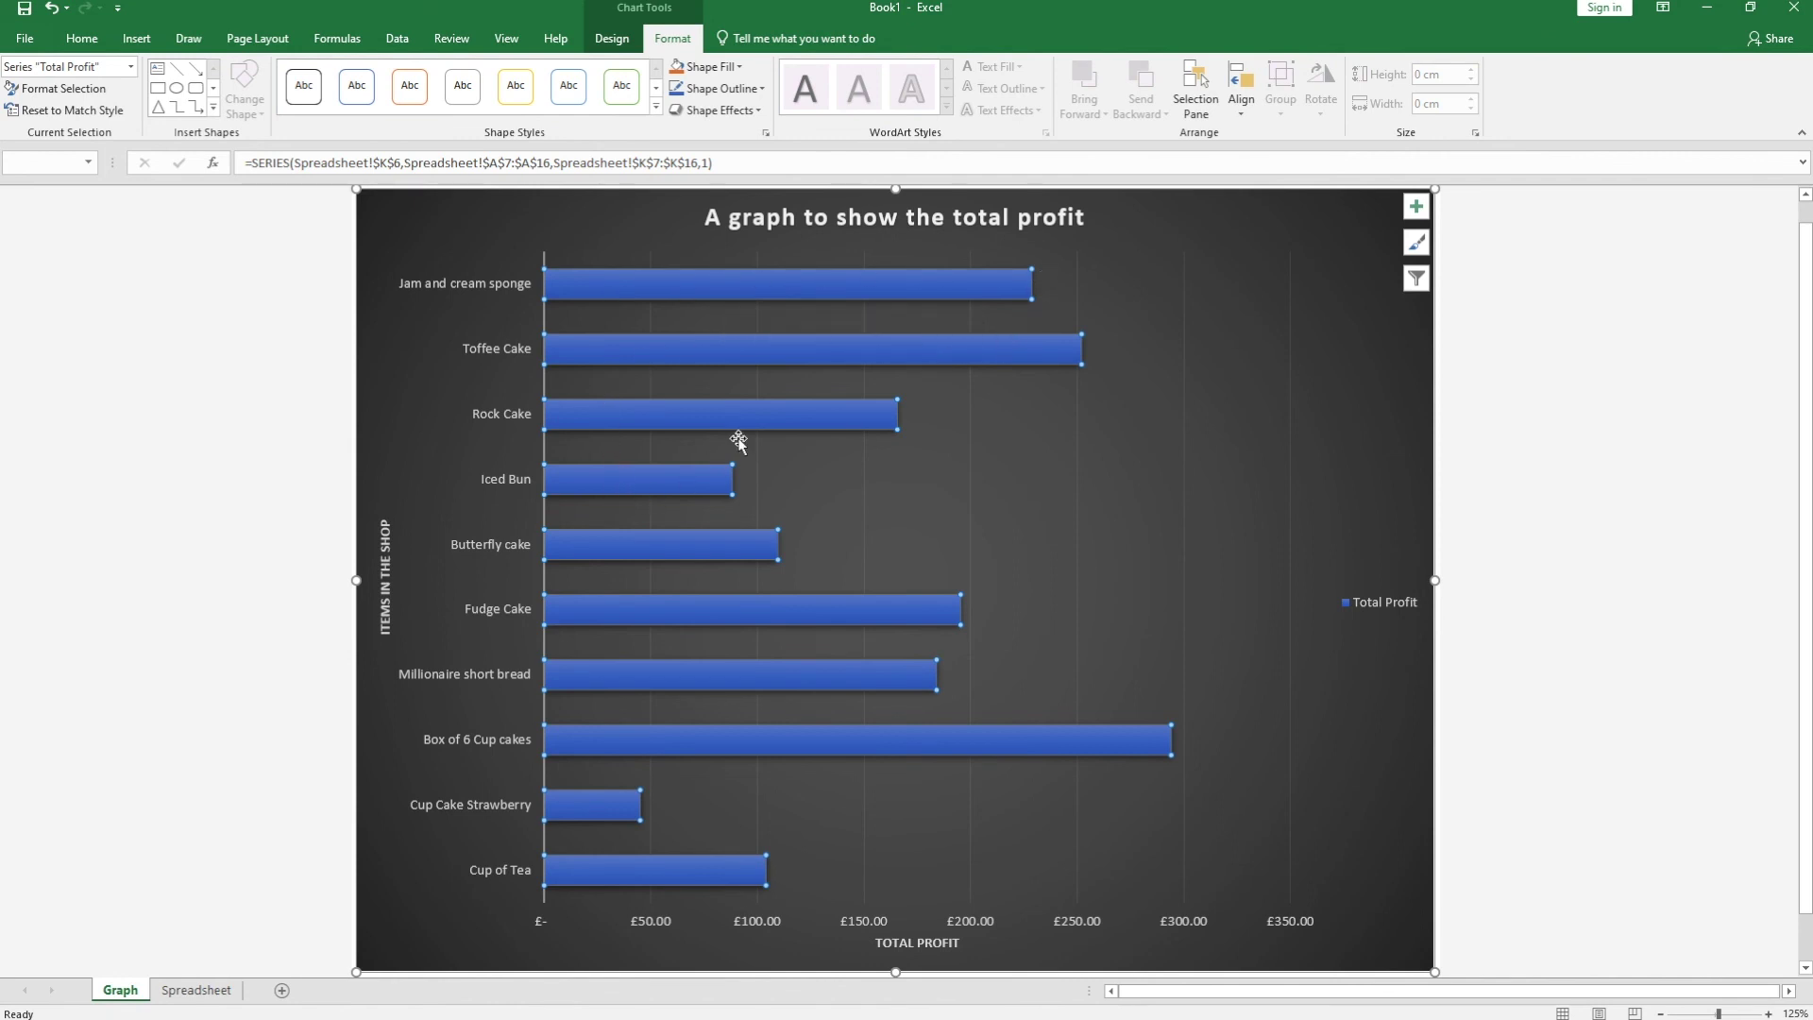
right_click(864, 280)
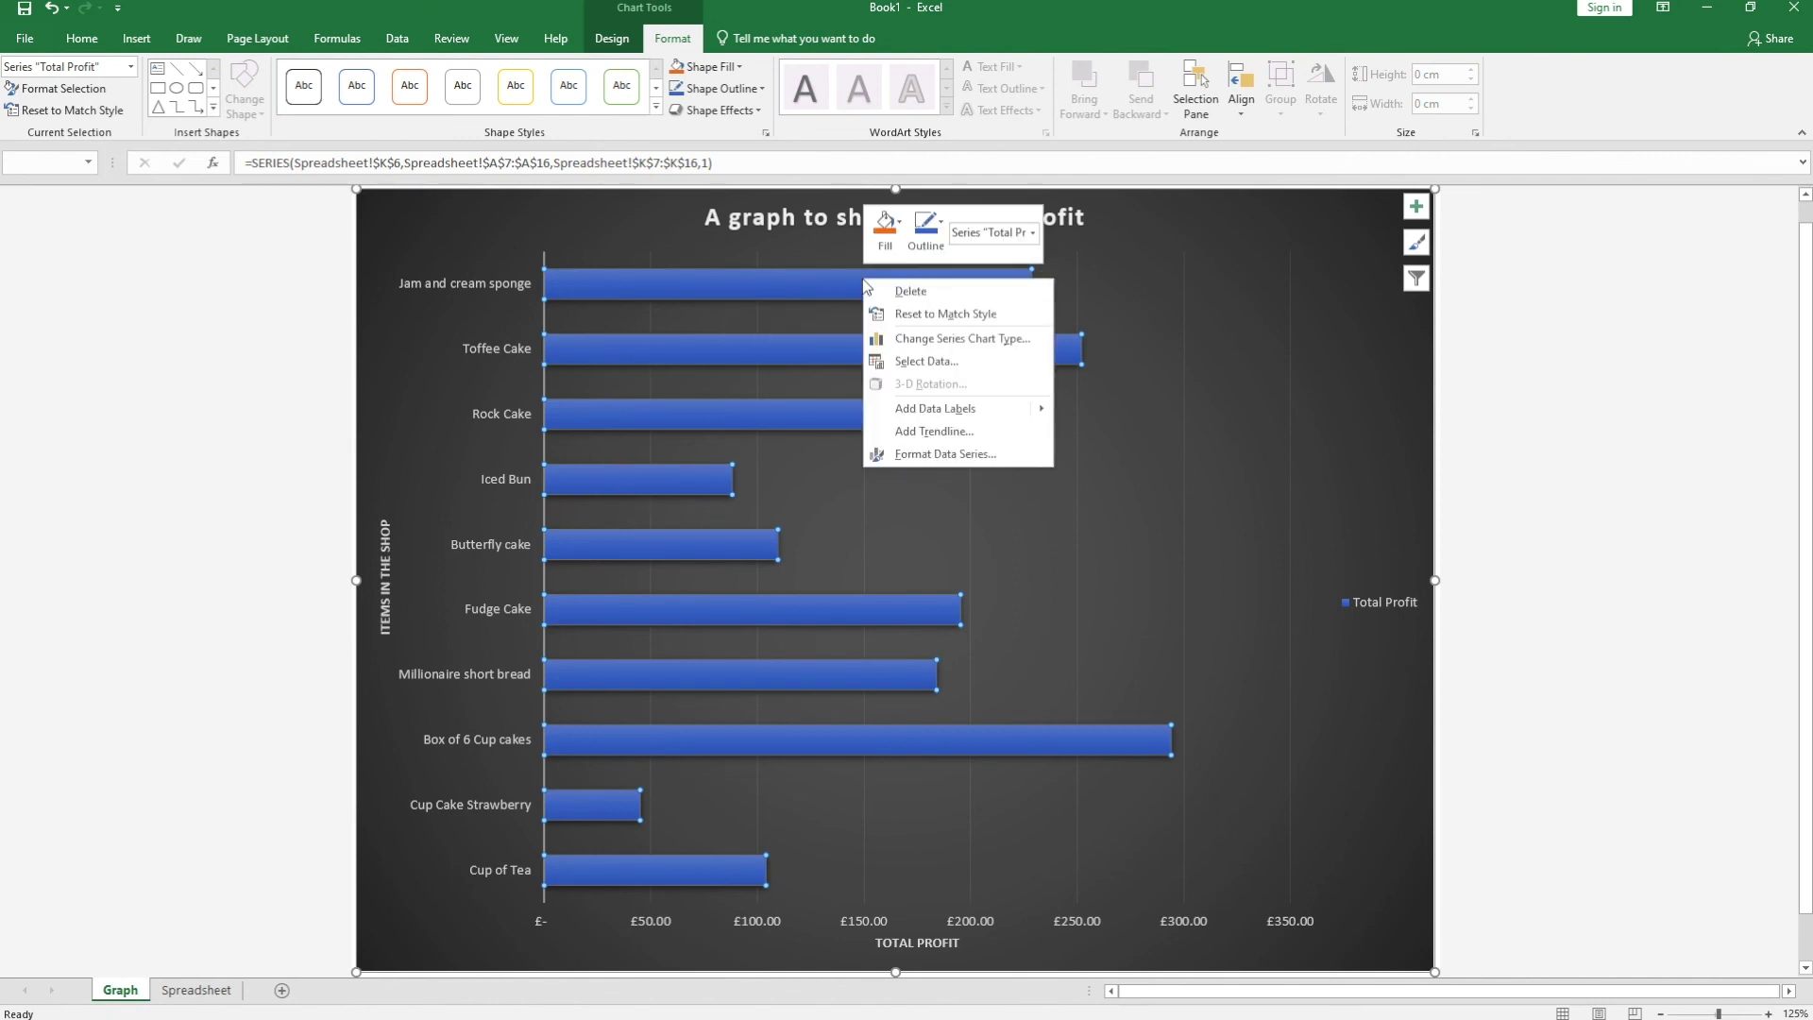
left_click(931, 431)
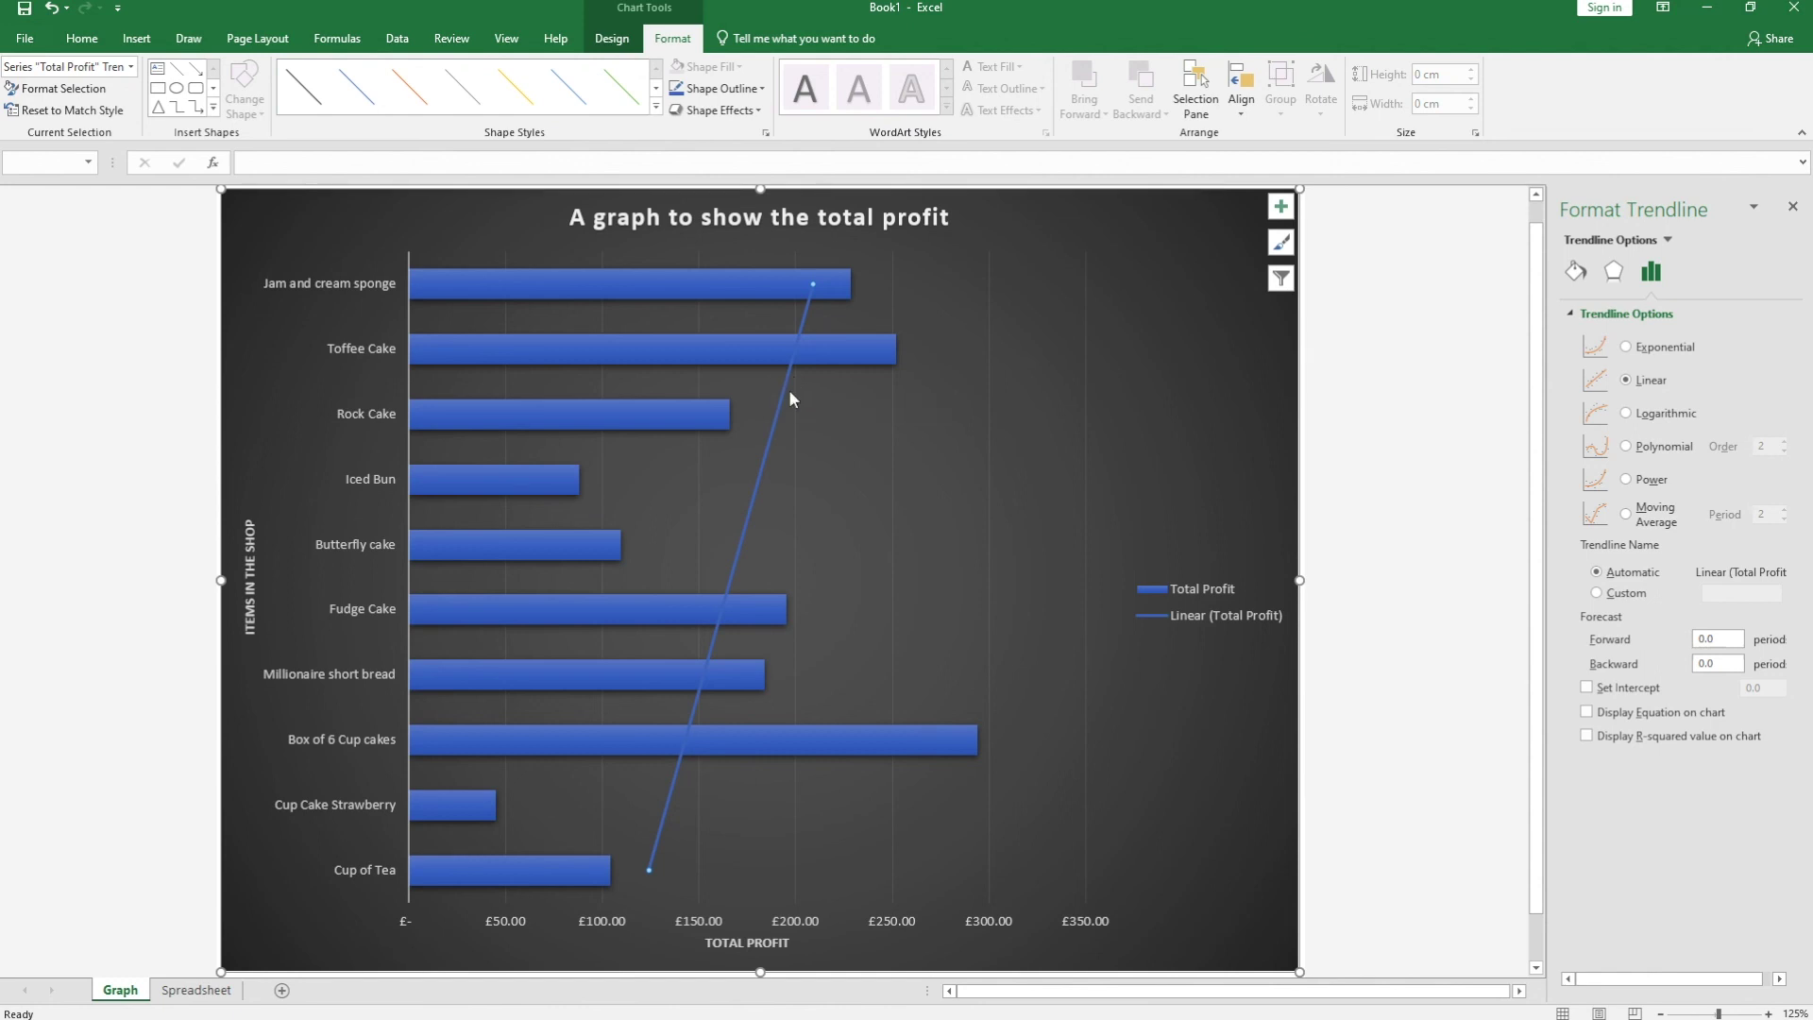
left_click(761, 88)
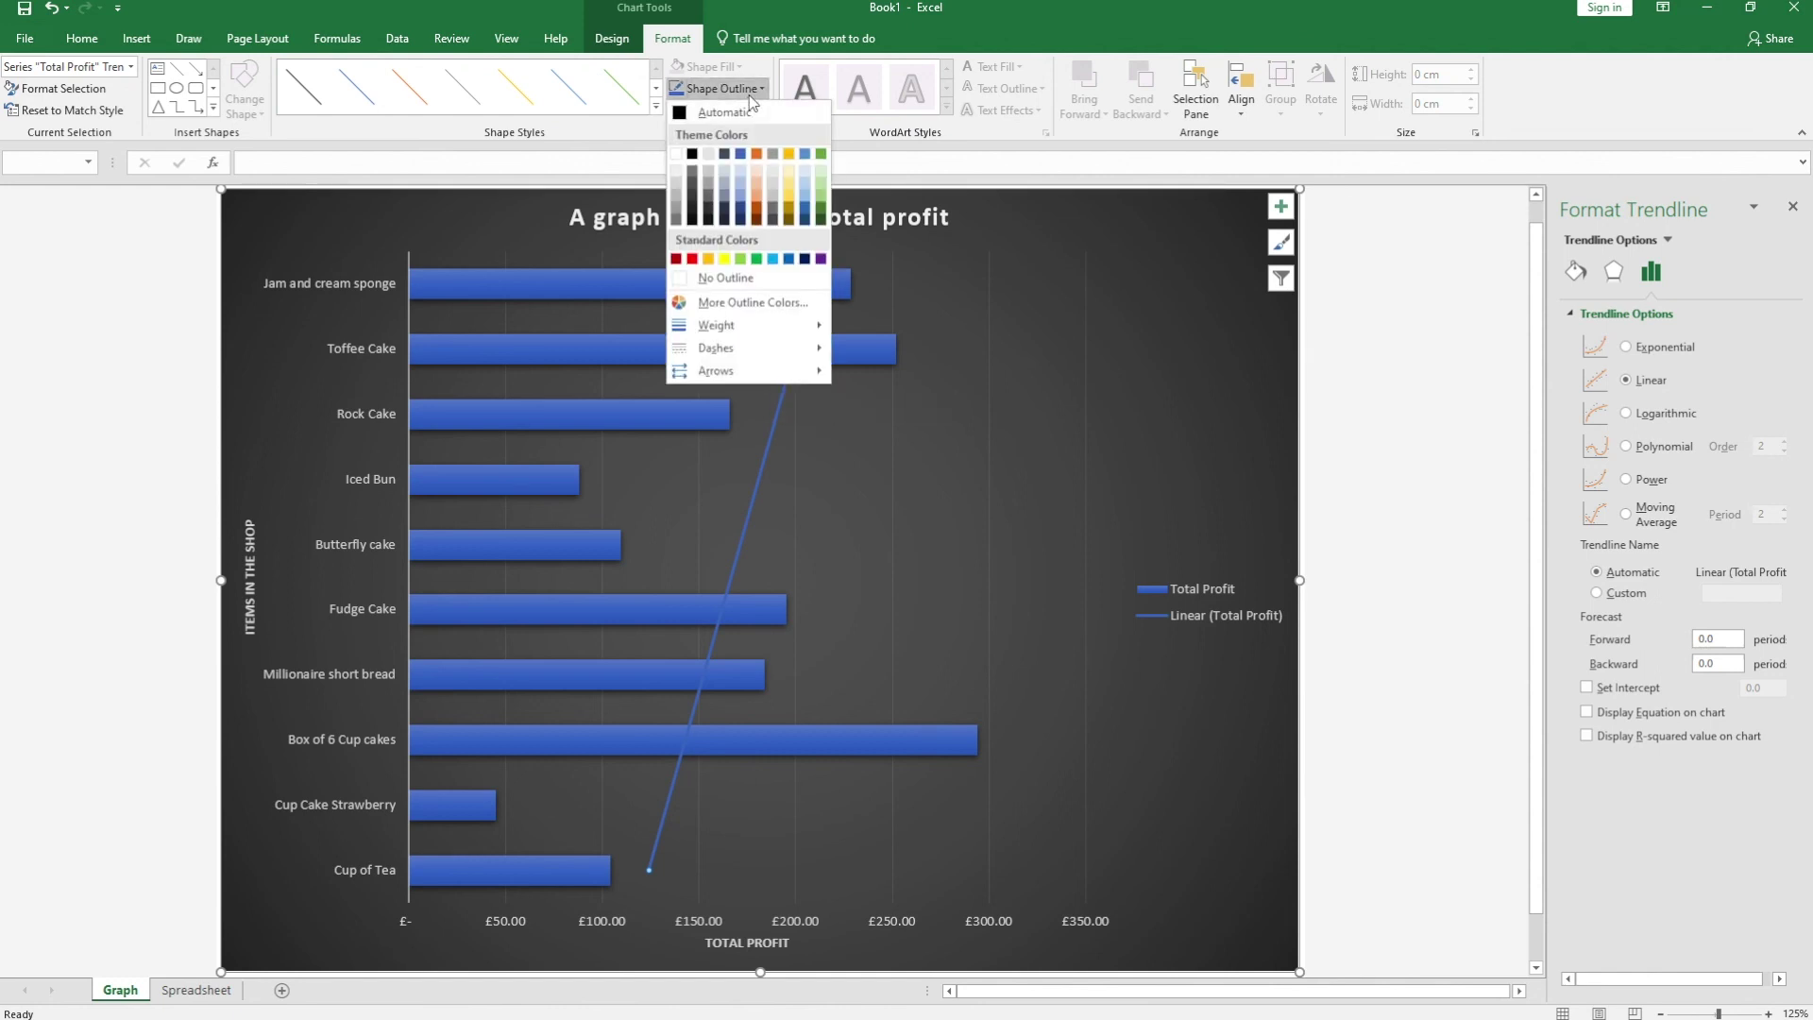
left_click(757, 154)
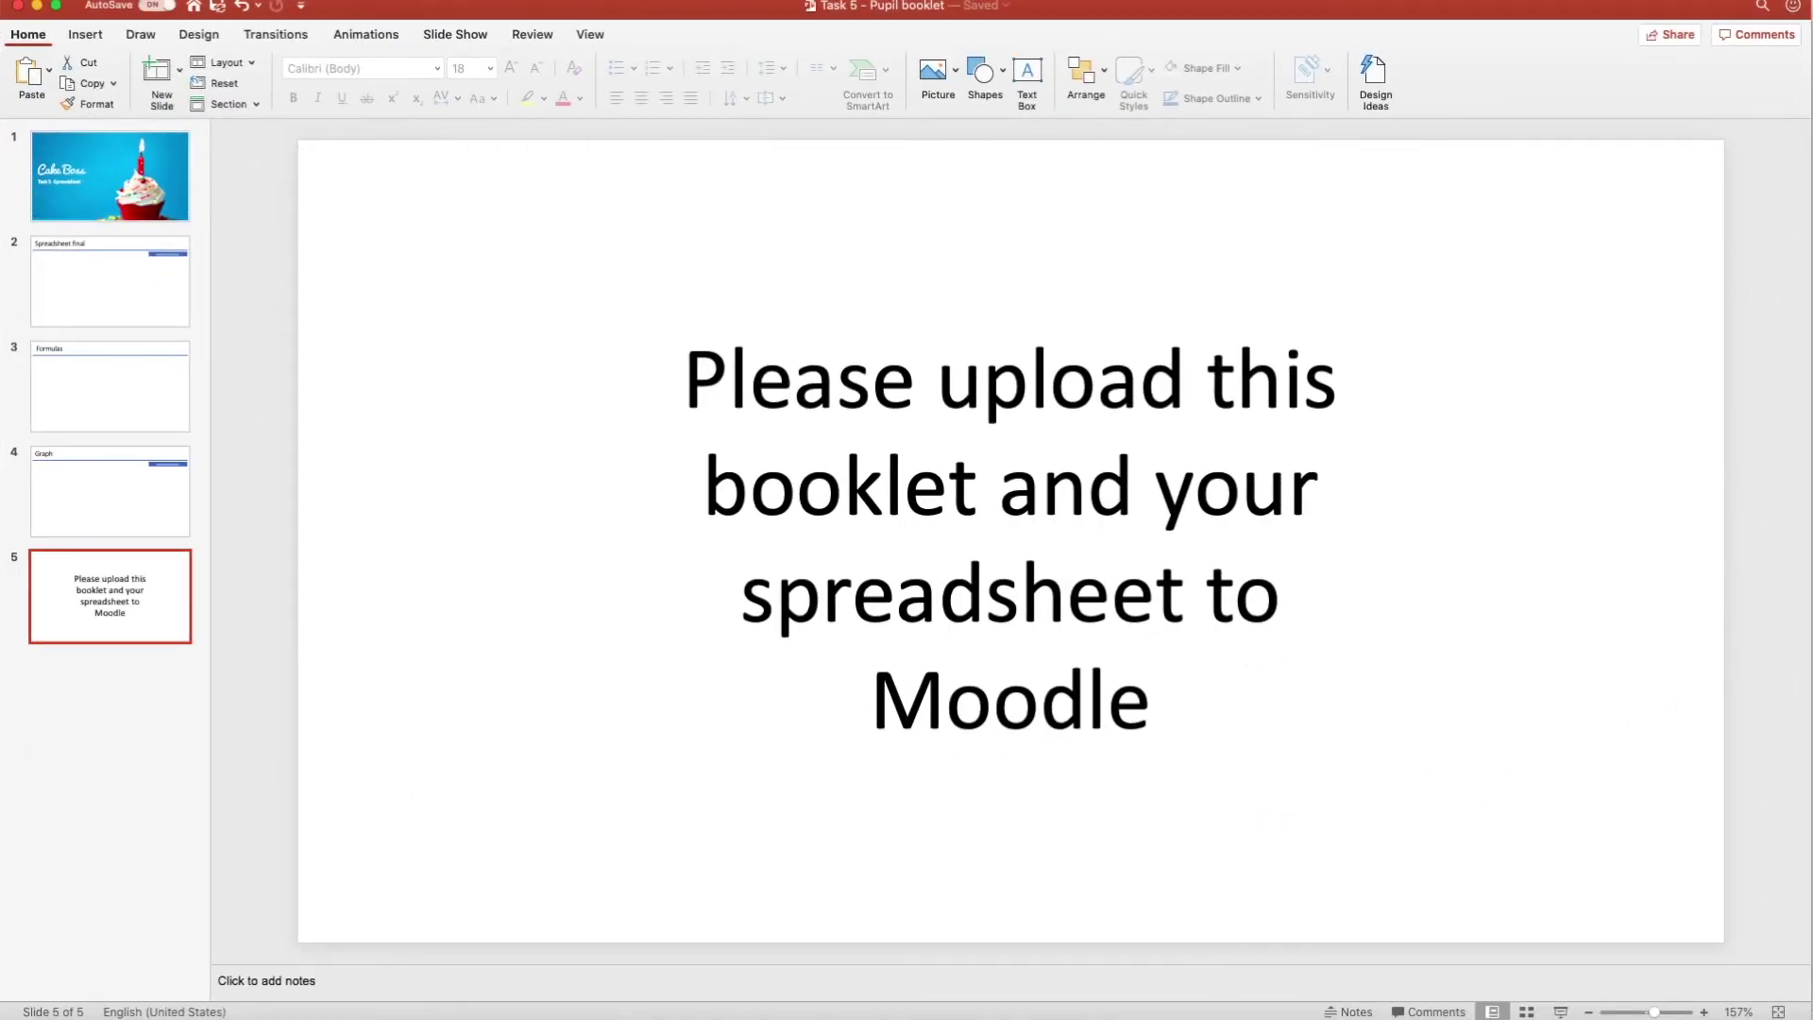
left_click(95, 311)
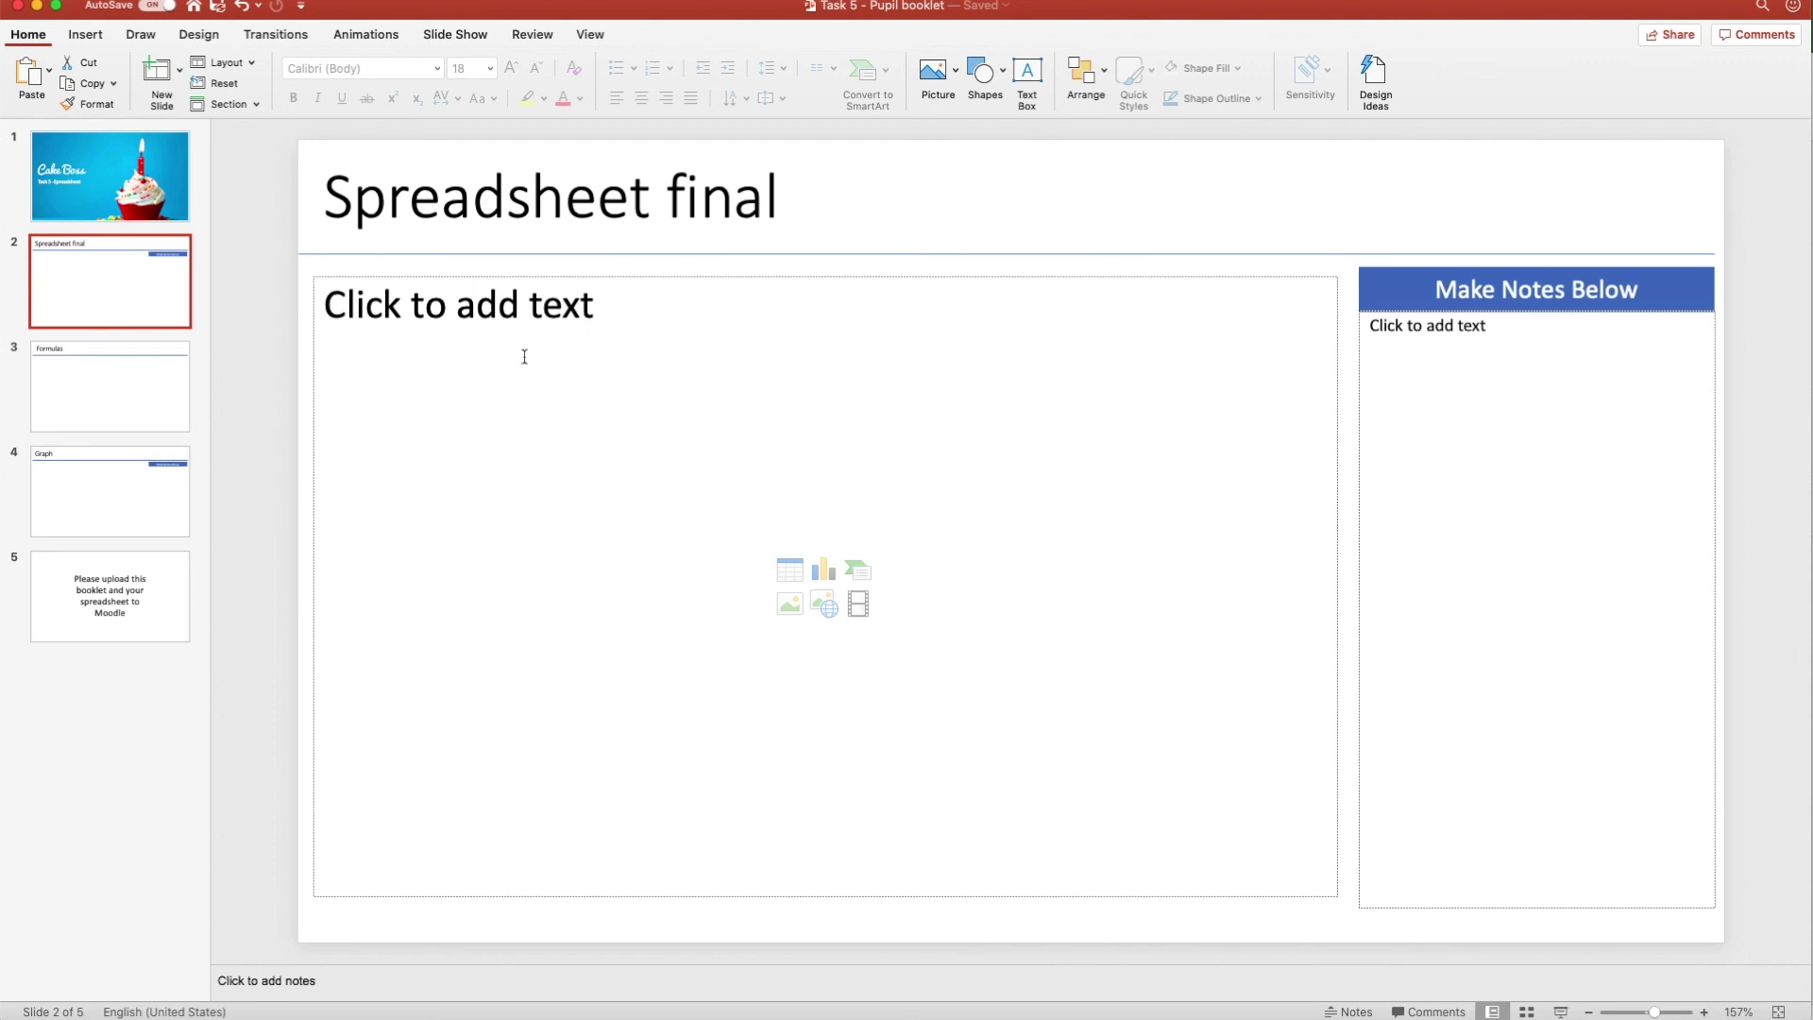